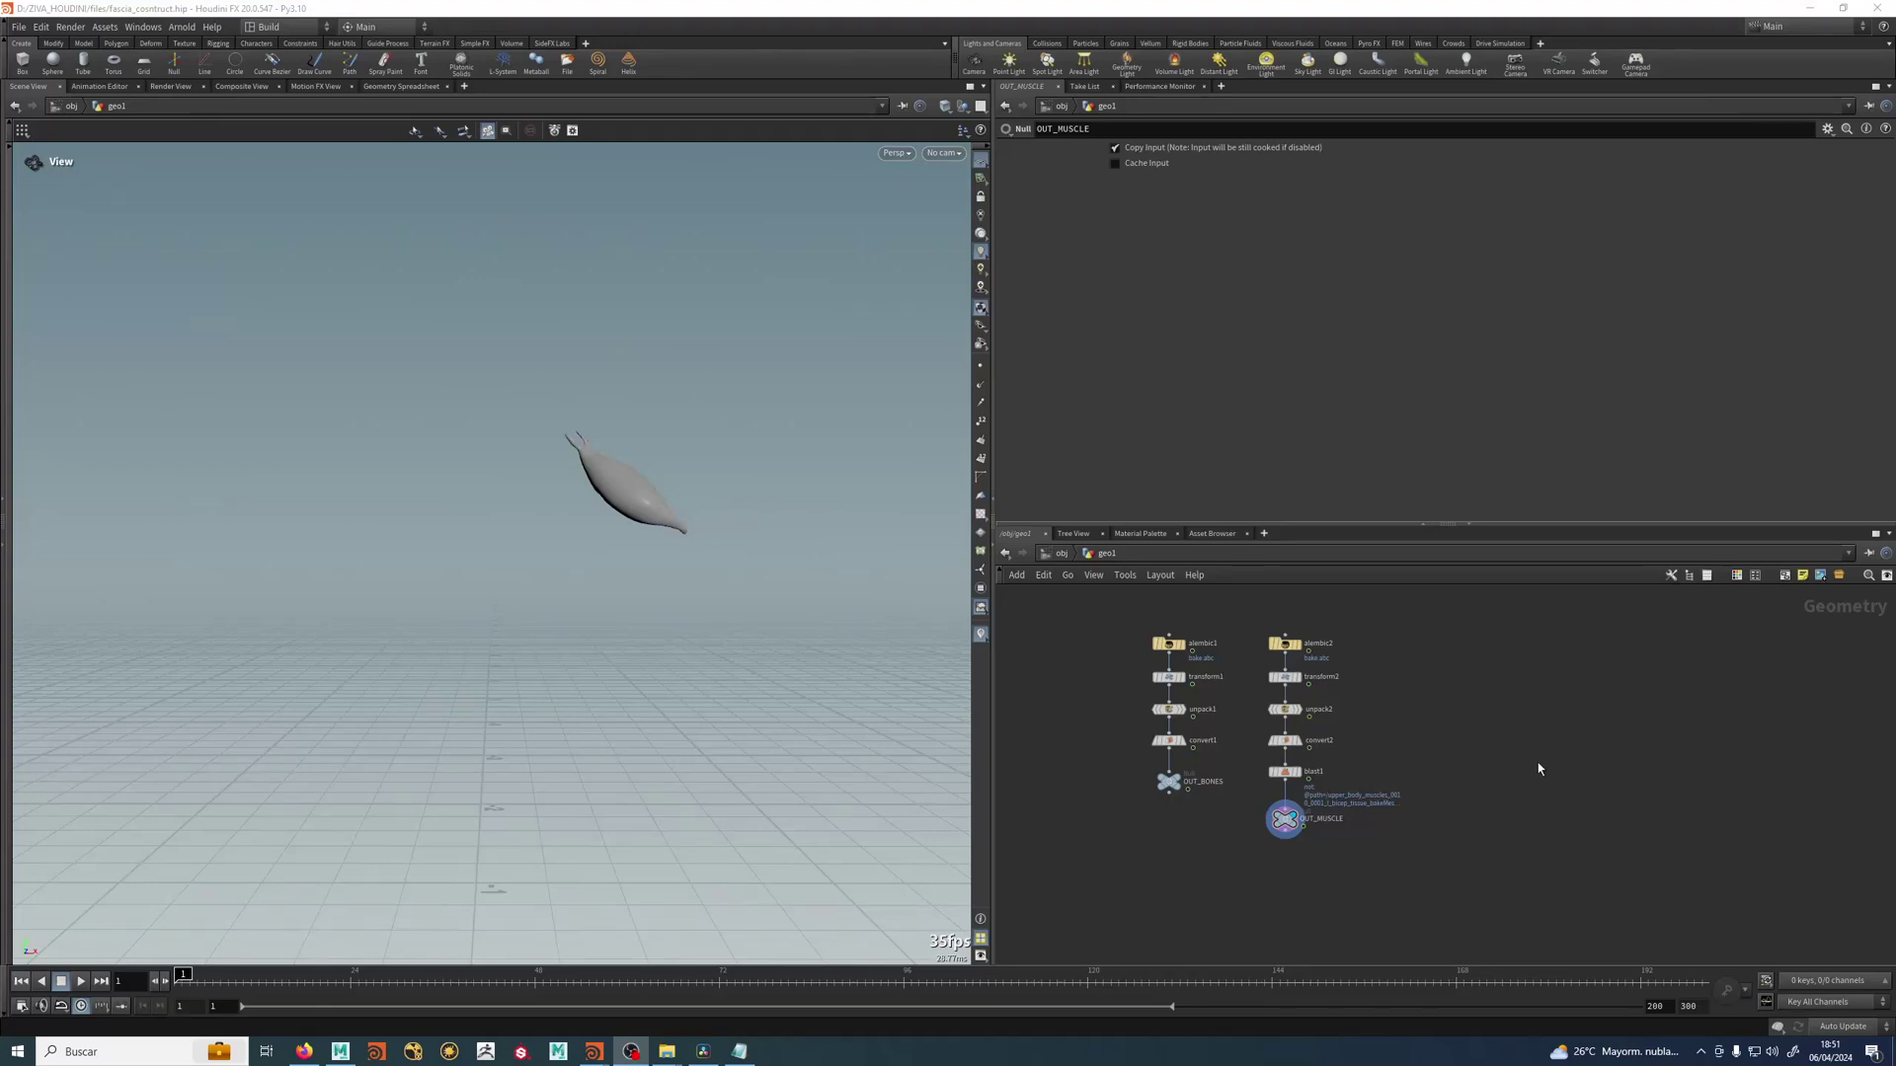
Duplicate the muscle import chain from the Alembic node through convert, place the copy beside it and display the copied Alembic node.
scroll(1464, 753, "up", 2)
middle_click_drag(1383, 737, 1321, 753)
left_click_drag(1259, 621, 1145, 776)
scroll(1017, 786, "down", 1)
left_click_drag(1162, 670, 1331, 669, "alt")
left_click(1331, 669)
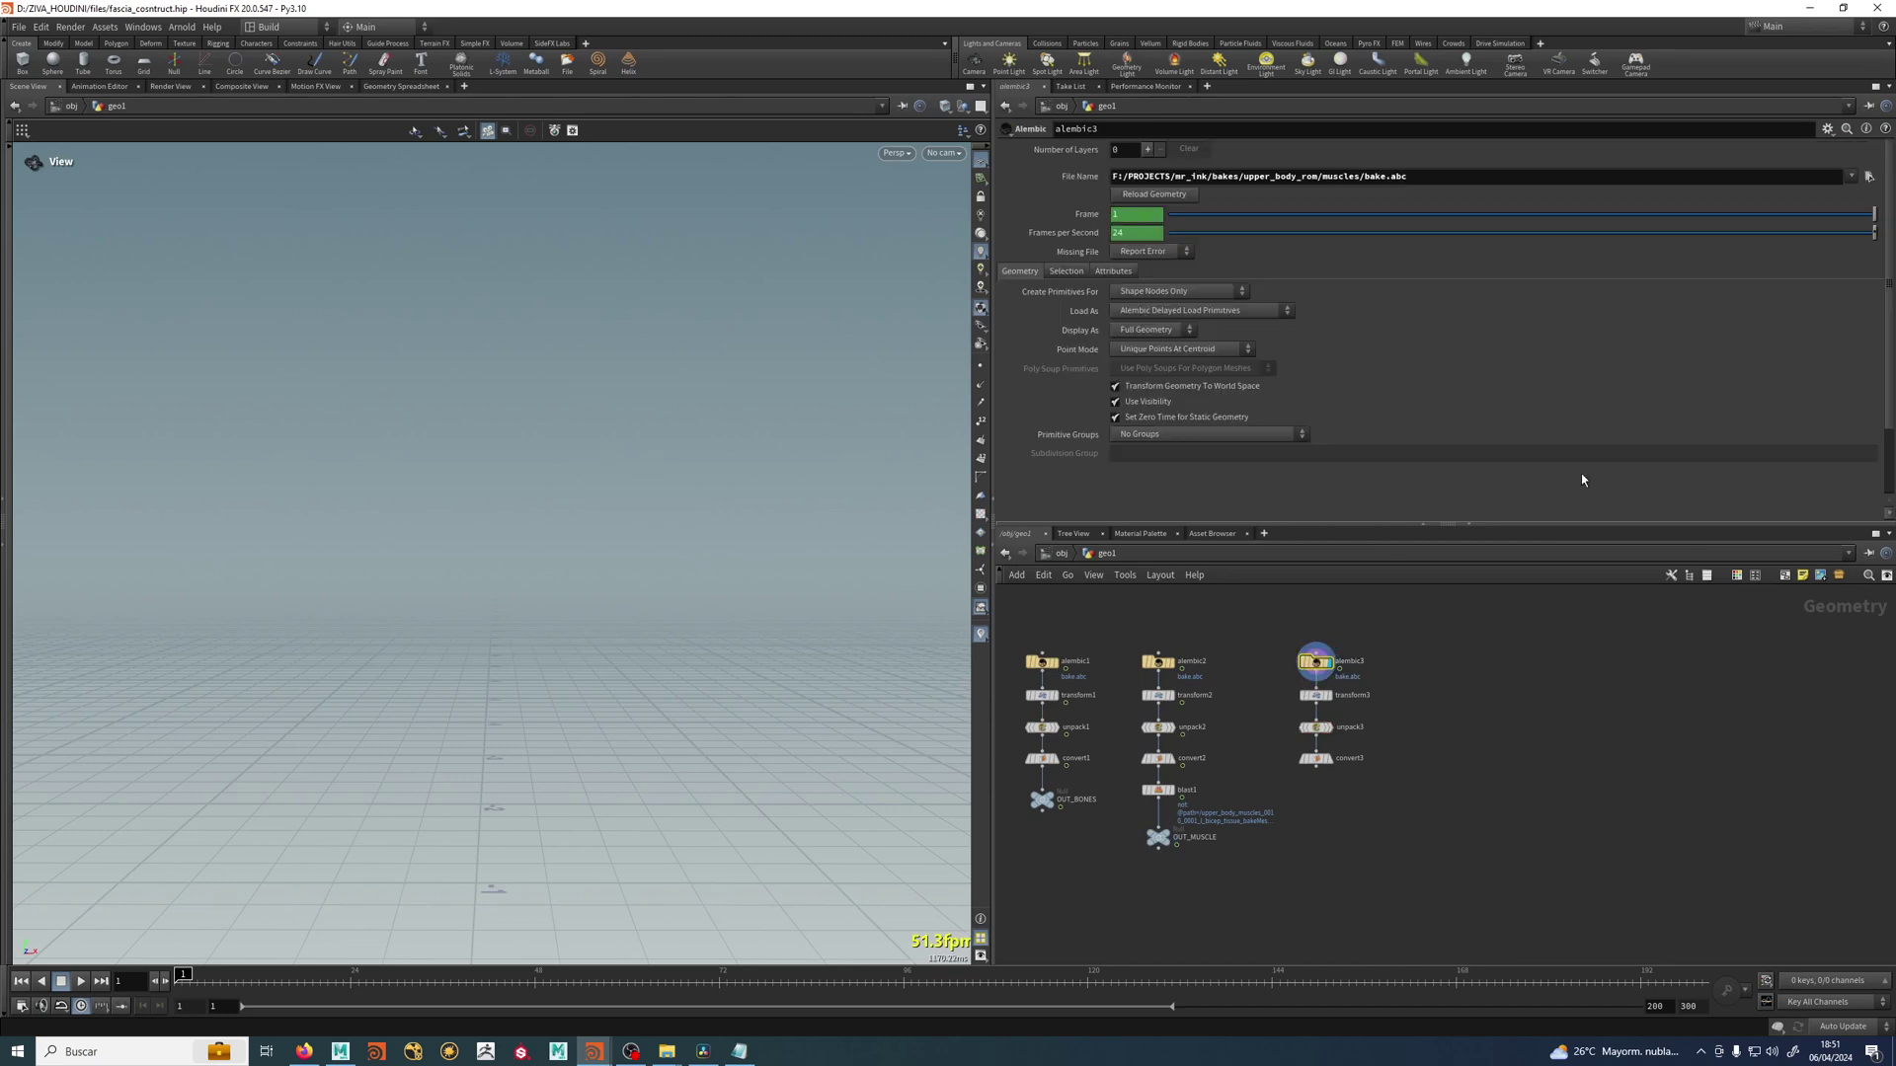
Load just_outer_skin.abc from the upper_body_rom skin folder into the copied Alembic node and display convert3.
left_click(1869, 177)
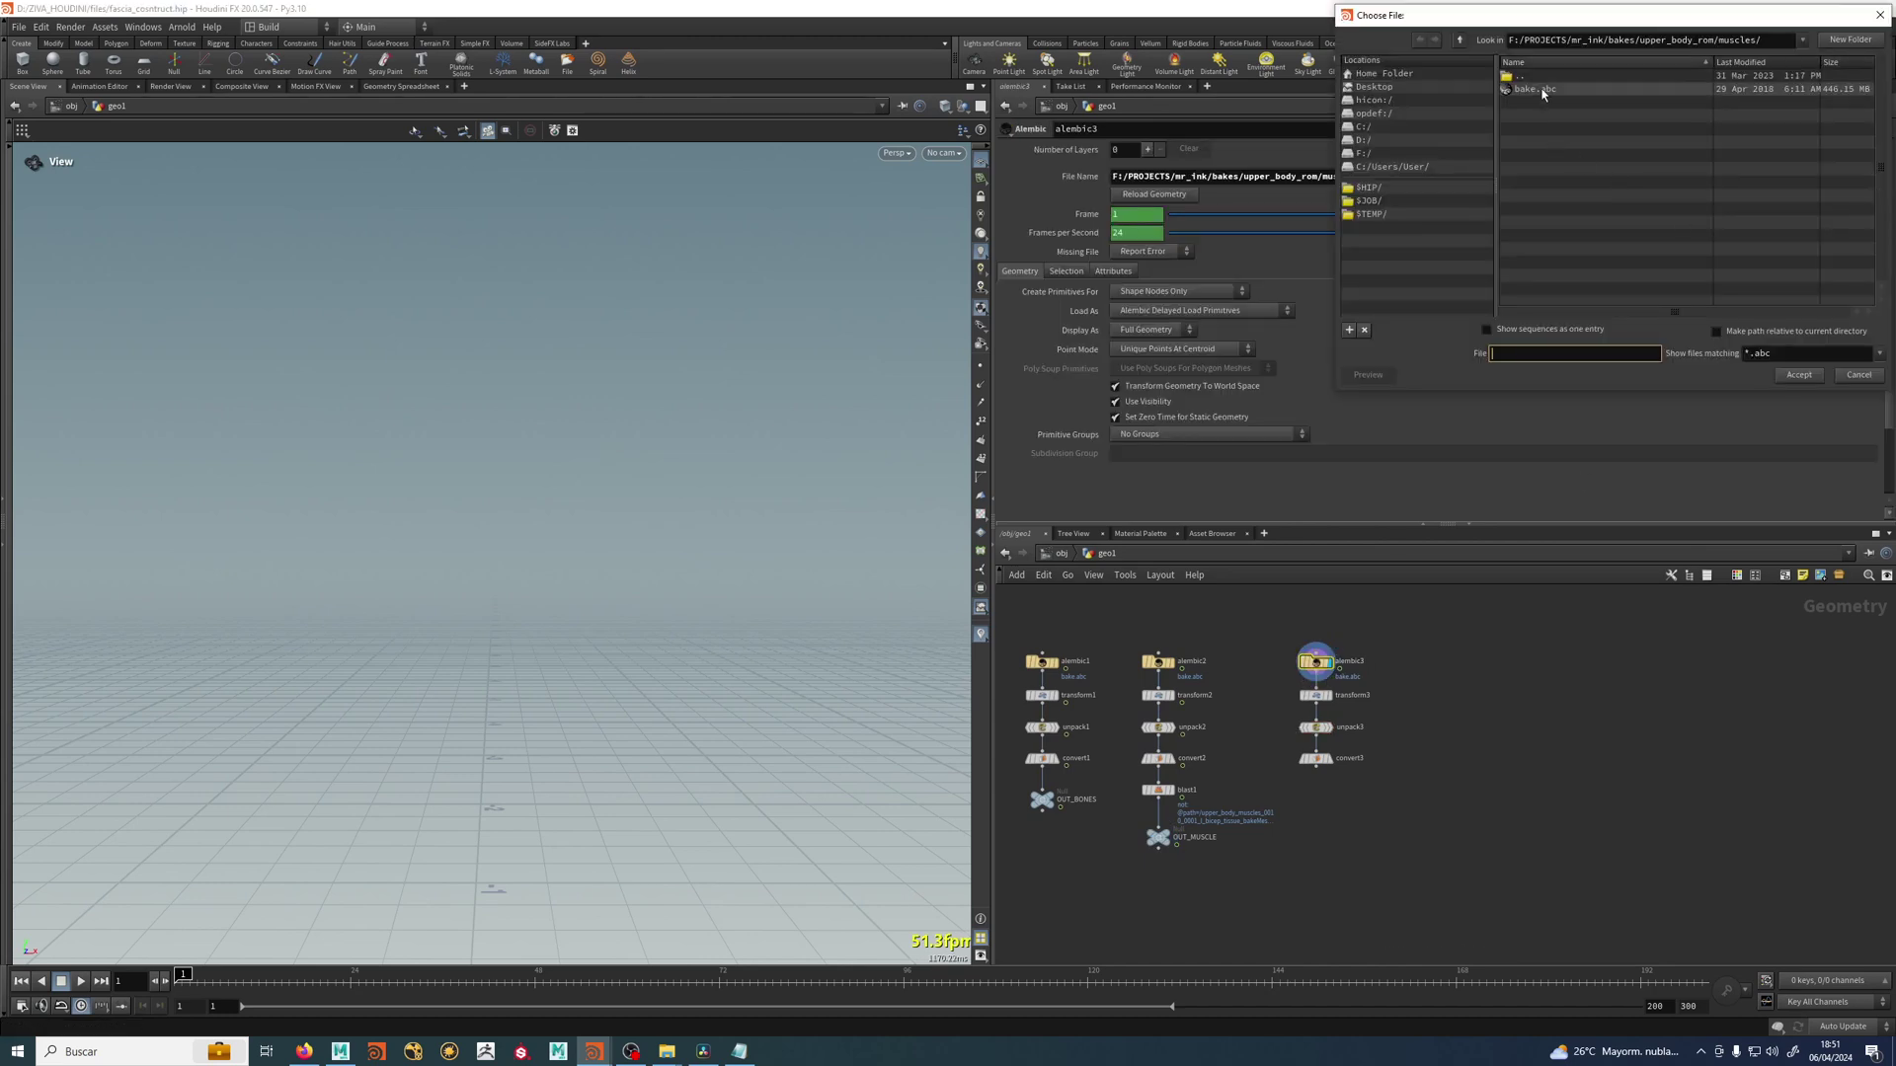
double_click(1524, 116)
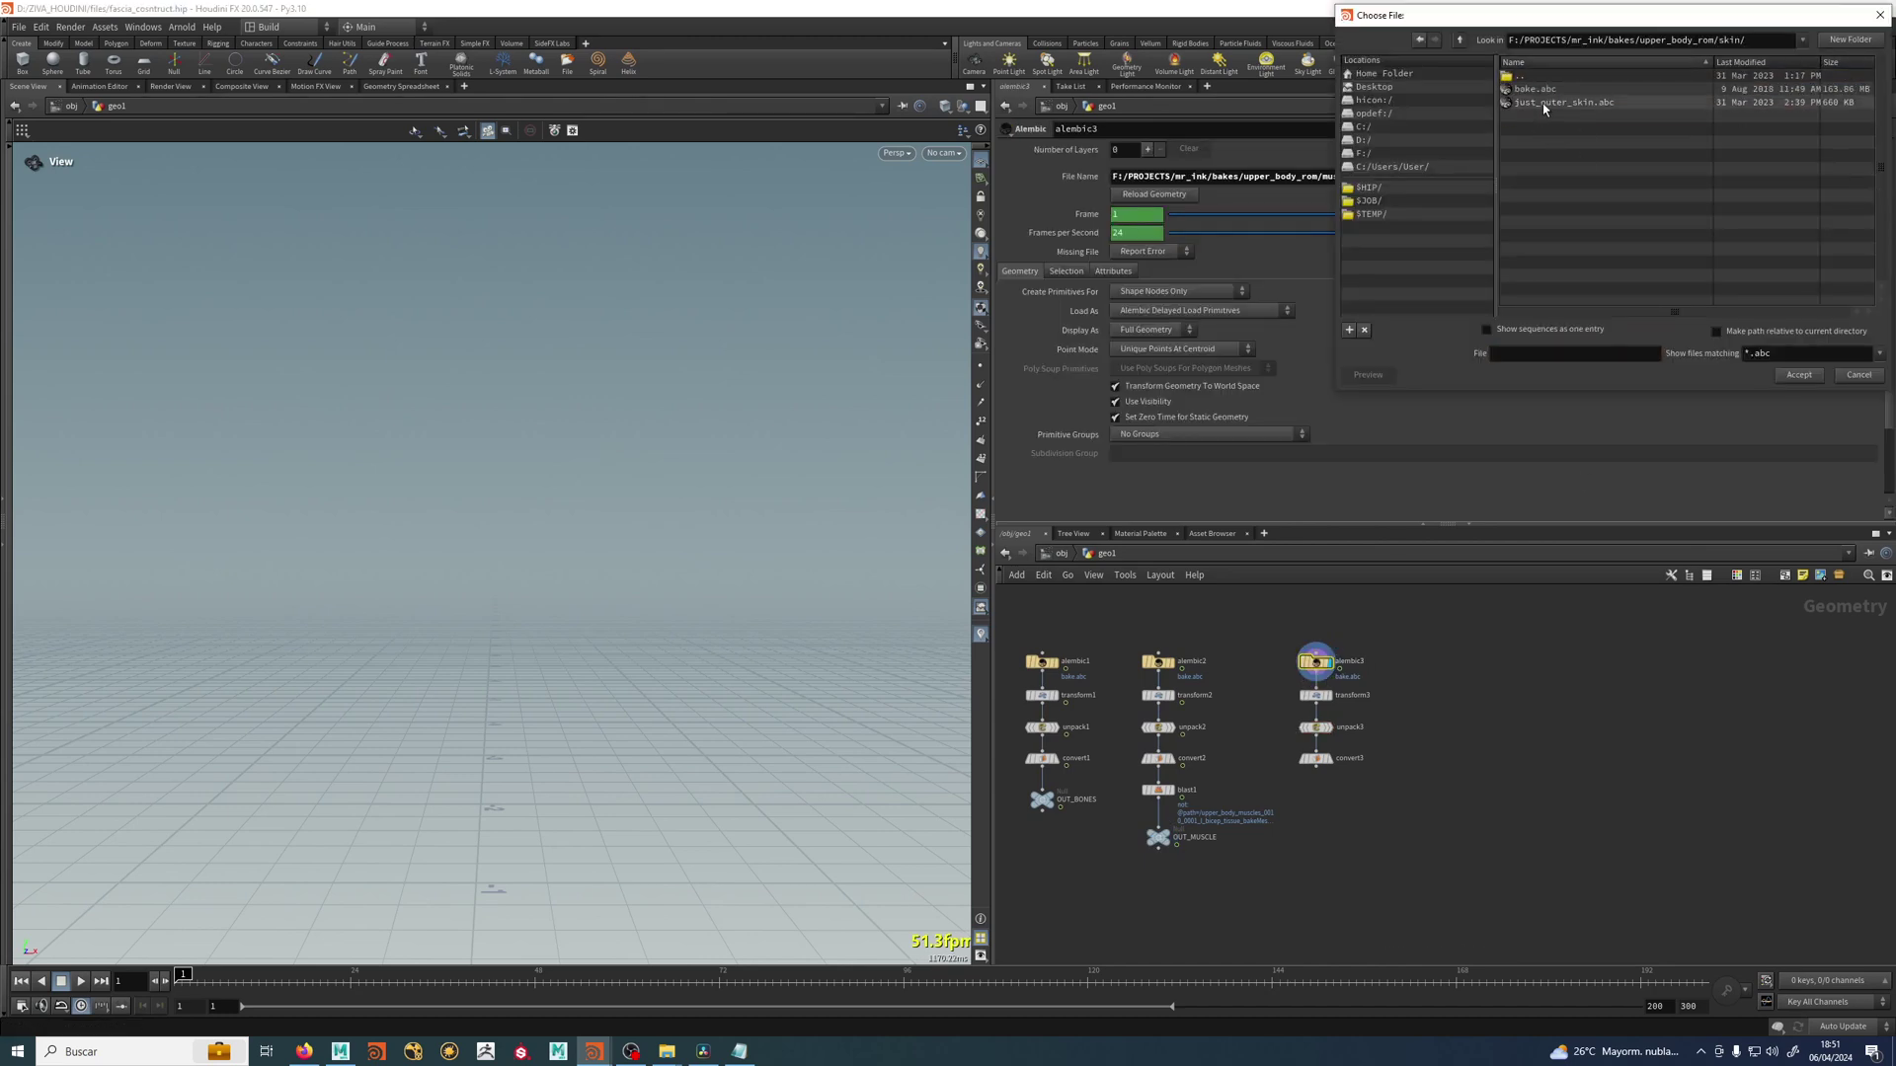
left_click(1563, 102)
left_click(1798, 376)
scroll(1318, 750, "up", 1)
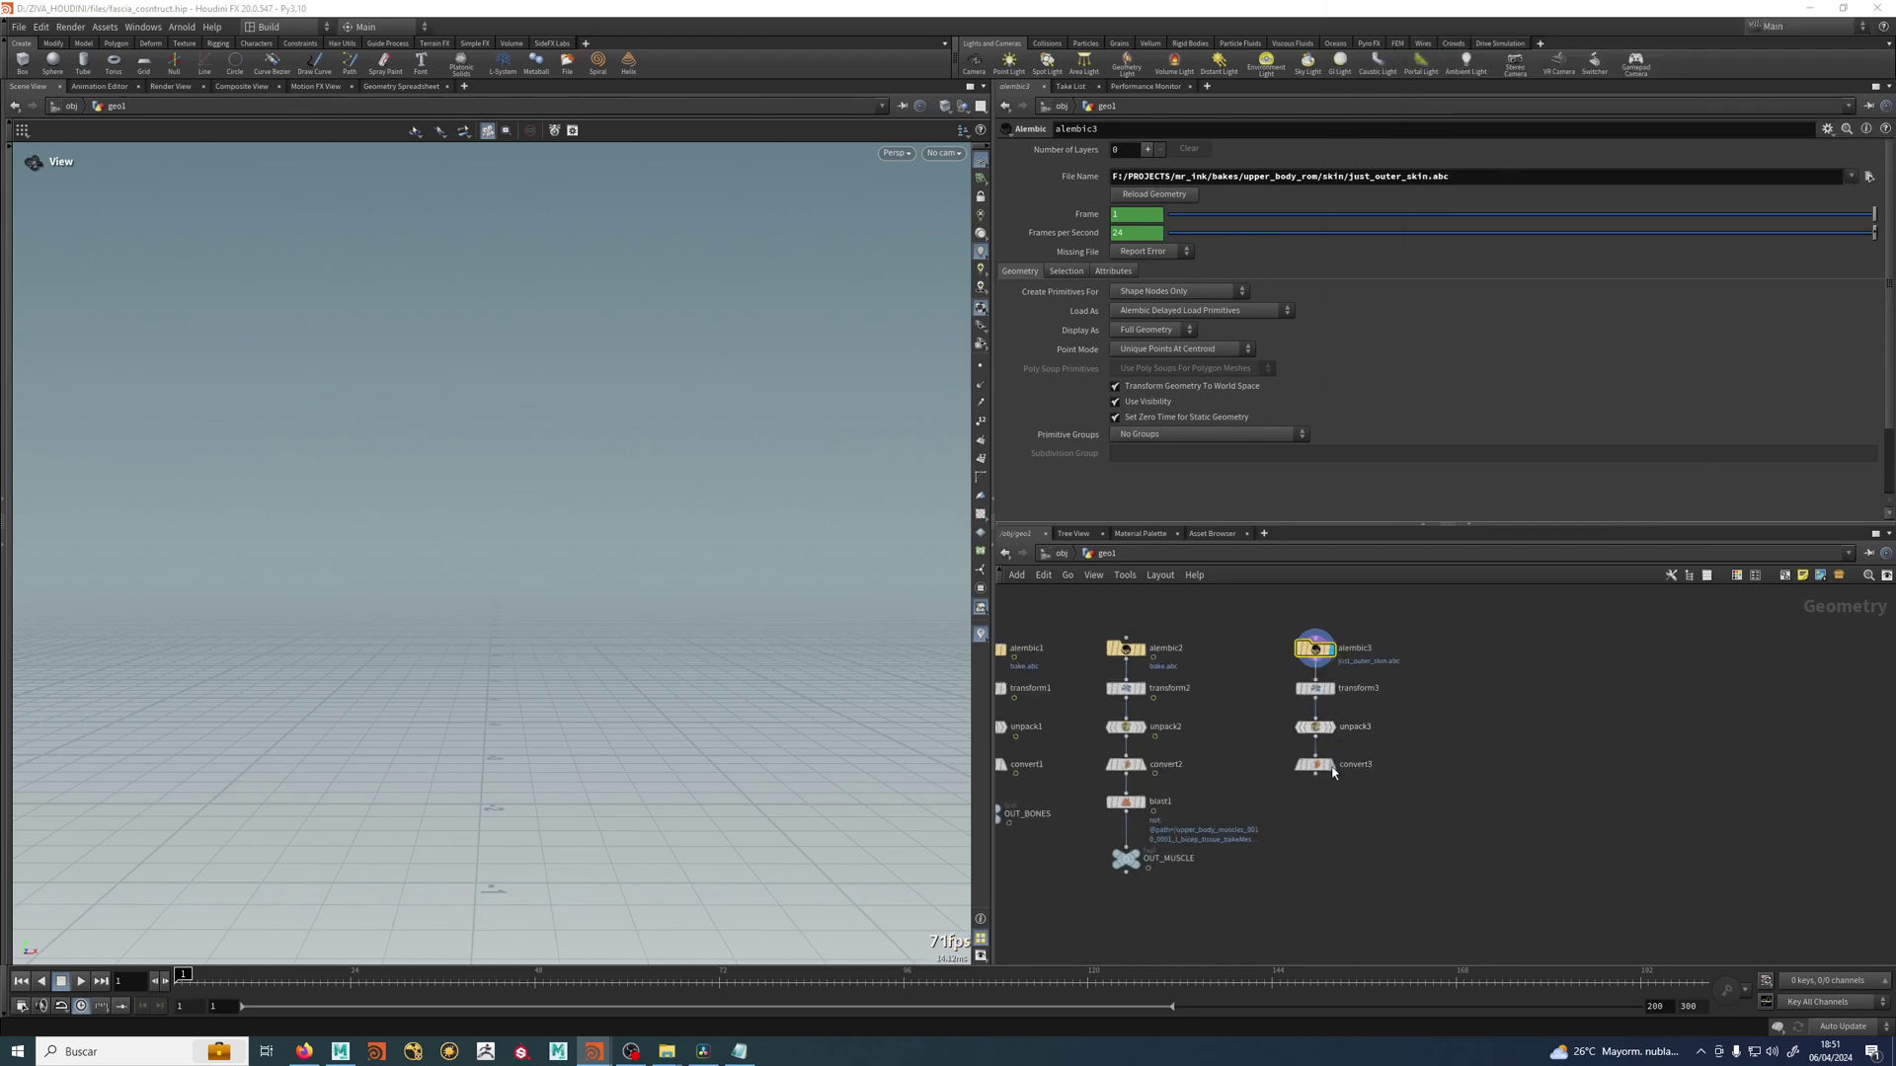
left_click(1316, 765)
left_click_drag(657, 518, 699, 595)
Bypass the blast node in the muscle chain, display OUT_MUSCLE and scrub through the full muscle animation.
left_click(1127, 805)
left_click(1125, 802)
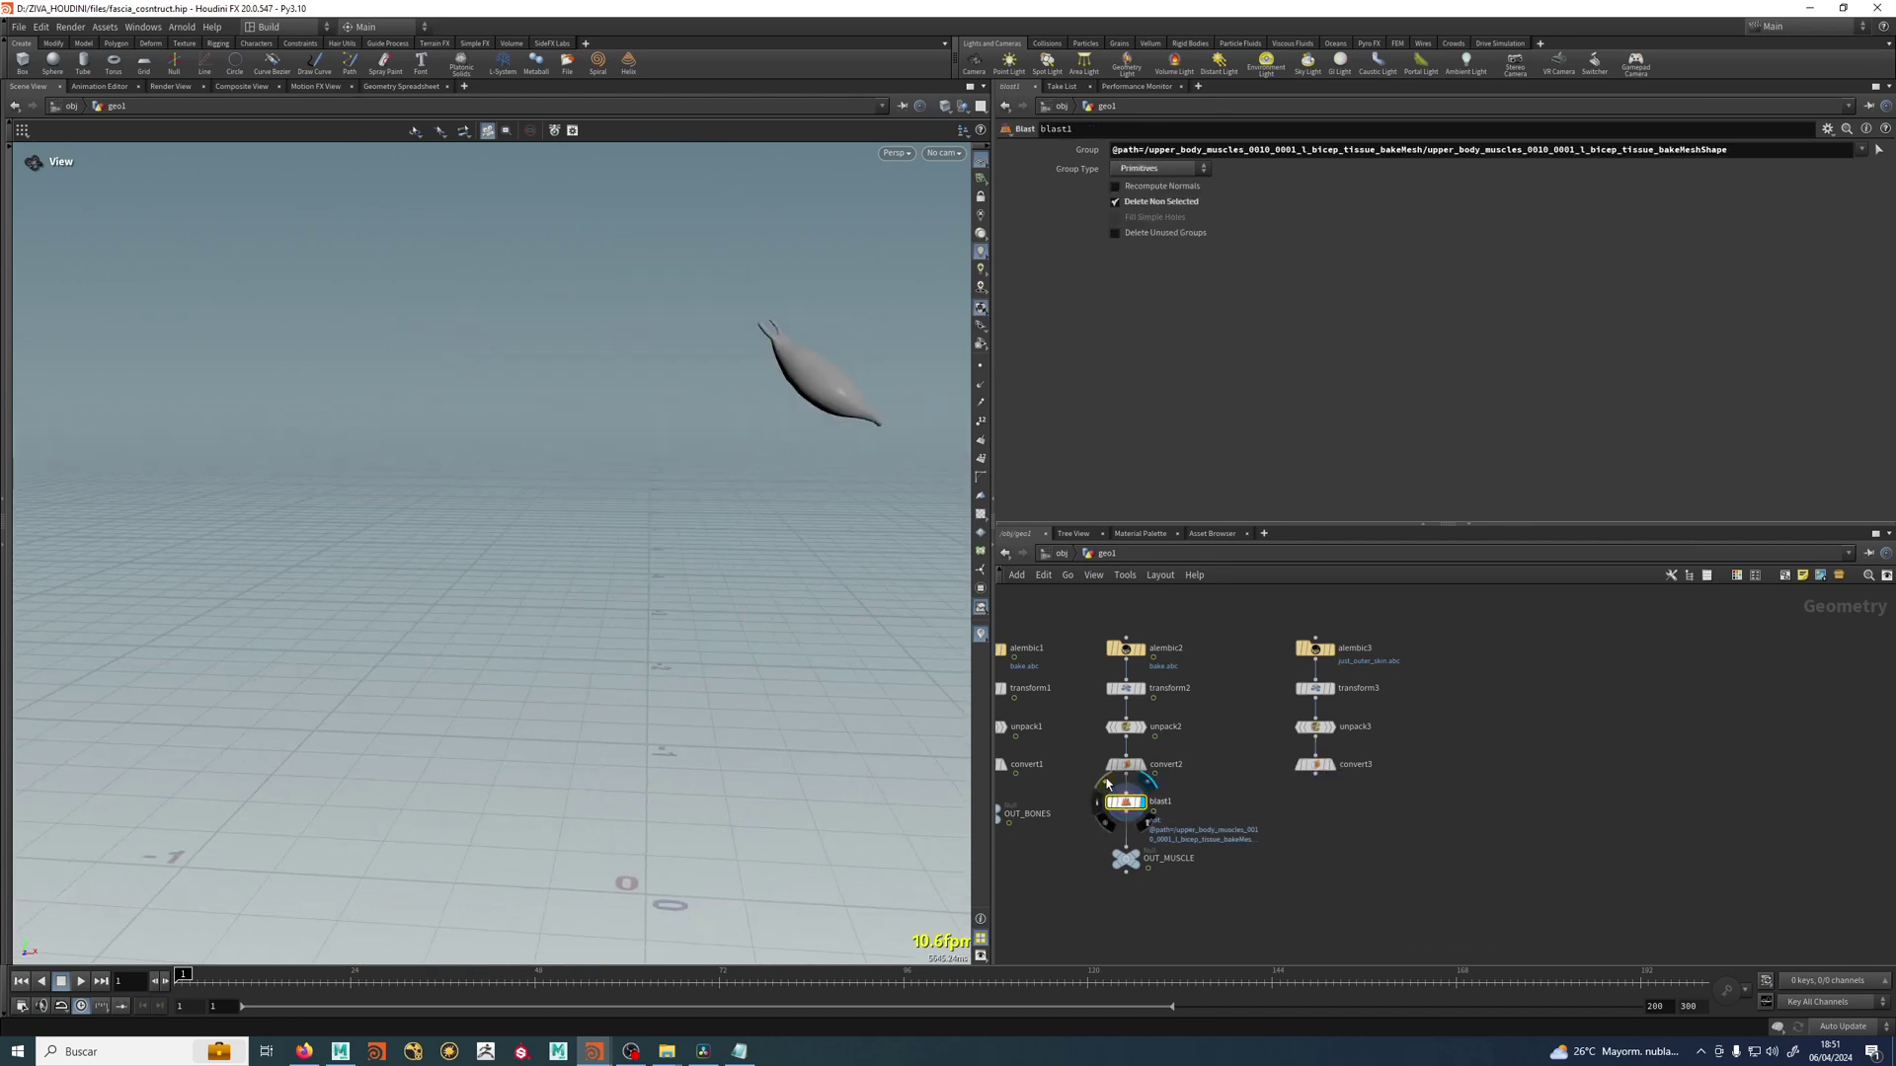
left_click(1135, 859)
left_click_drag(1125, 871, 1125, 847)
middle_click_drag(1142, 884, 1299, 801)
left_click_drag(269, 982, 181, 982)
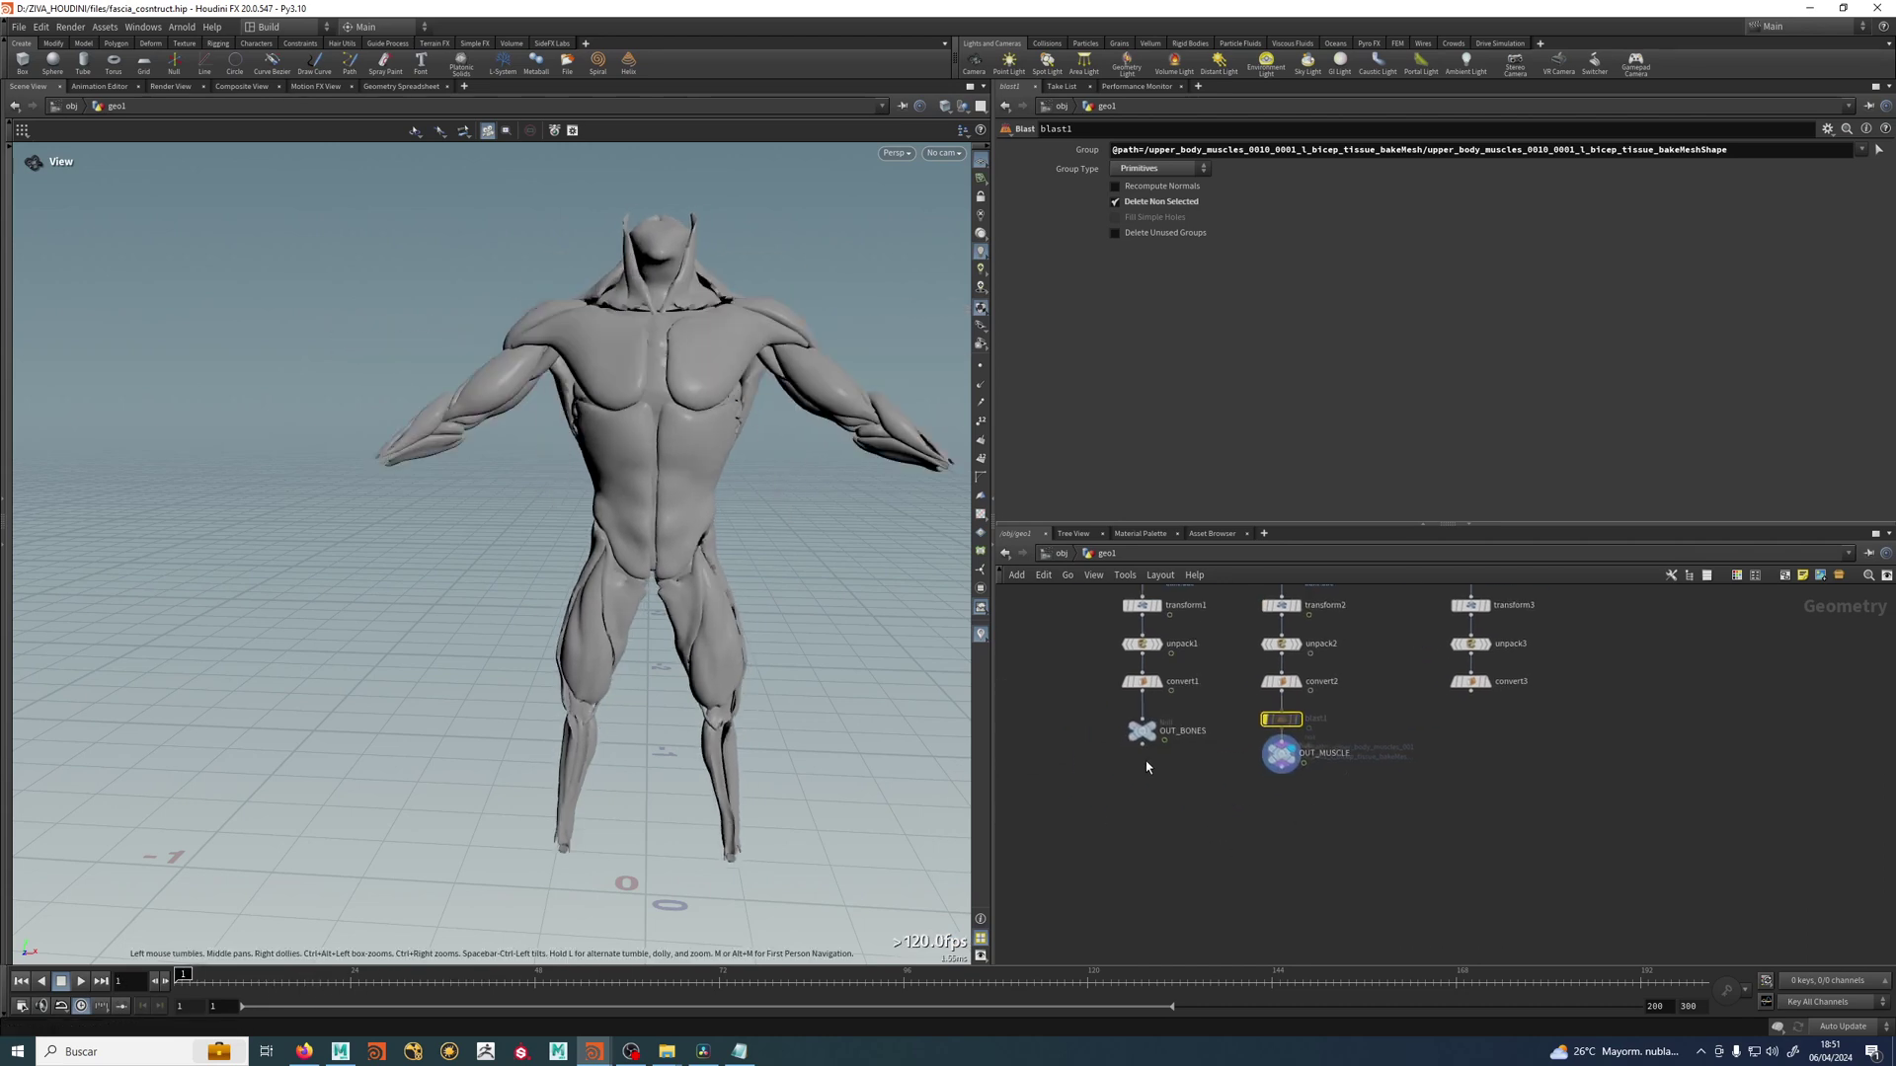
Display OUT_BONES and scrub the timeline to check the skeleton's animation.
left_click(1161, 713)
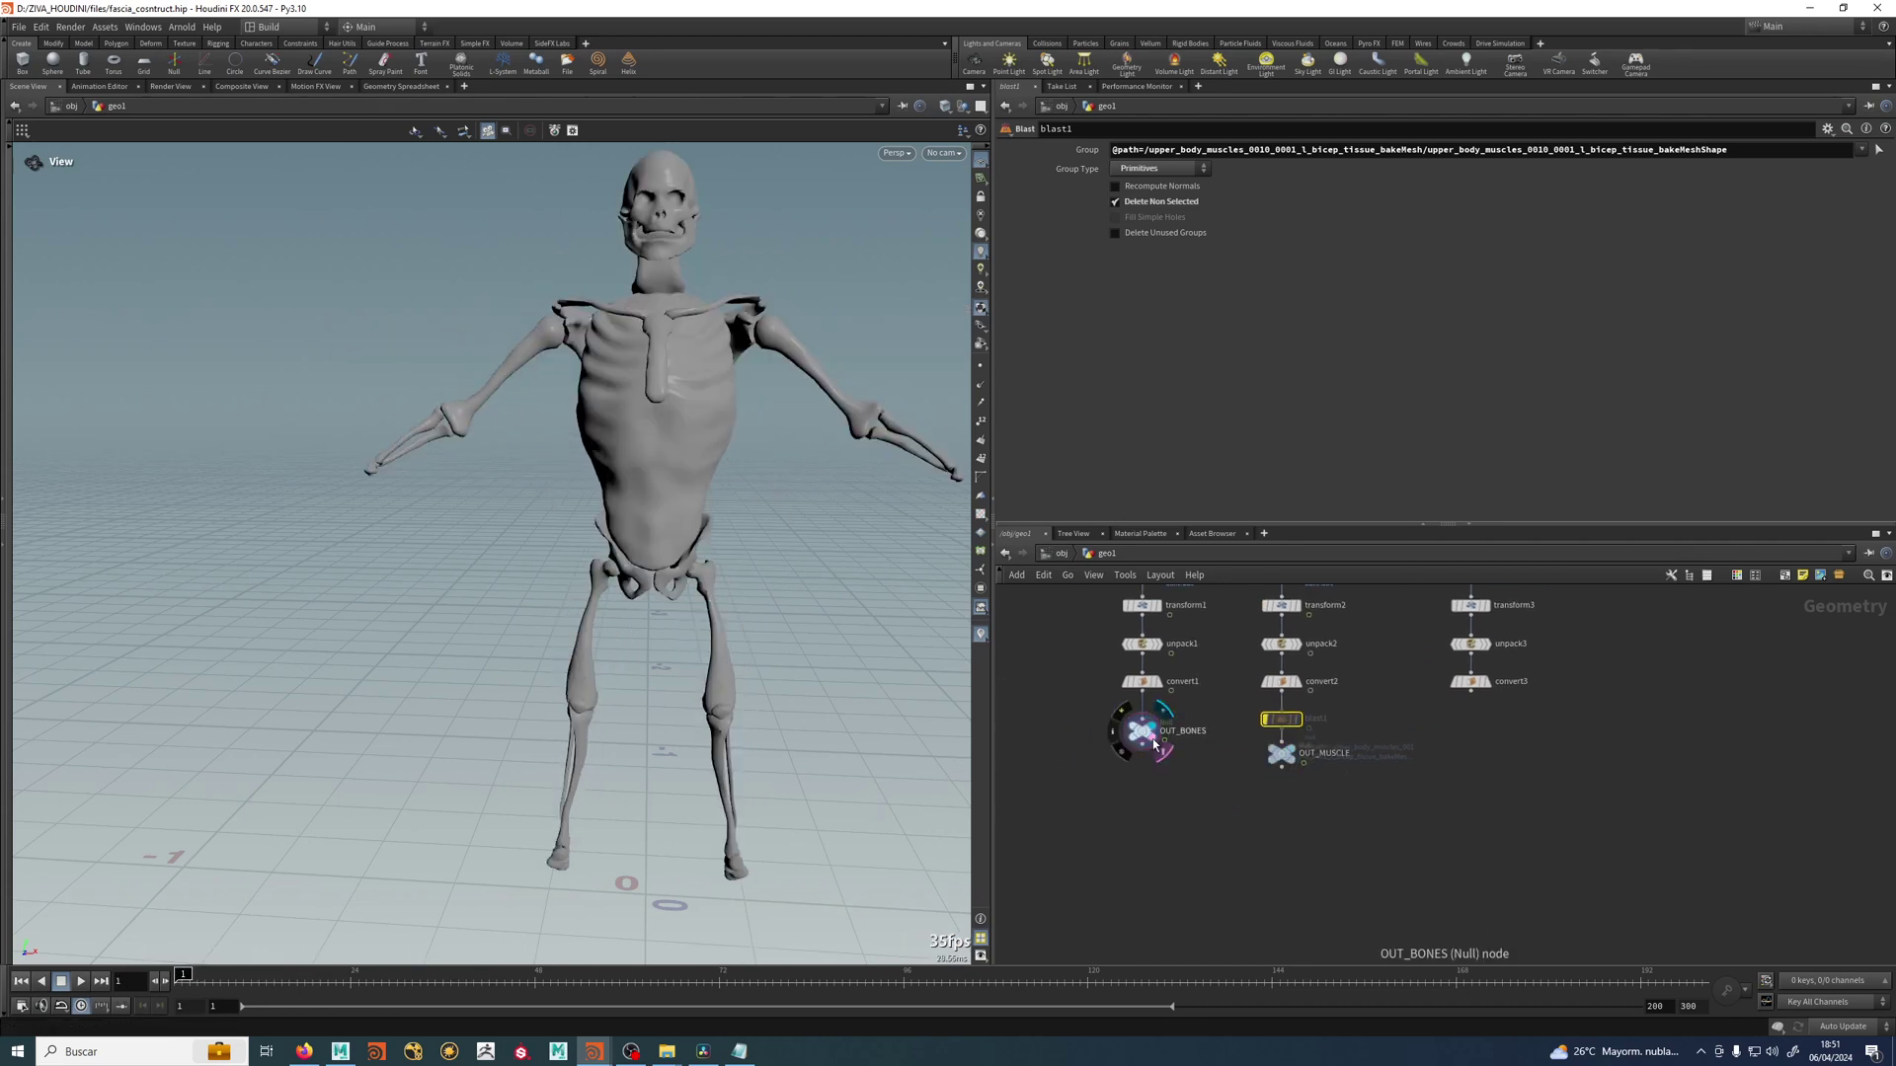
left_click(1141, 733)
left_click_drag(355, 976, 4, 1013)
scroll(1305, 812, "up", 2)
middle_click_drag(1169, 834, 1222, 784)
scroll(1200, 812, "down", 2)
Merge OUT_BONES and OUT_MUSCLE into a single Merge node and display it.
key("Tab")
left_click_drag(1125, 661, 1197, 705)
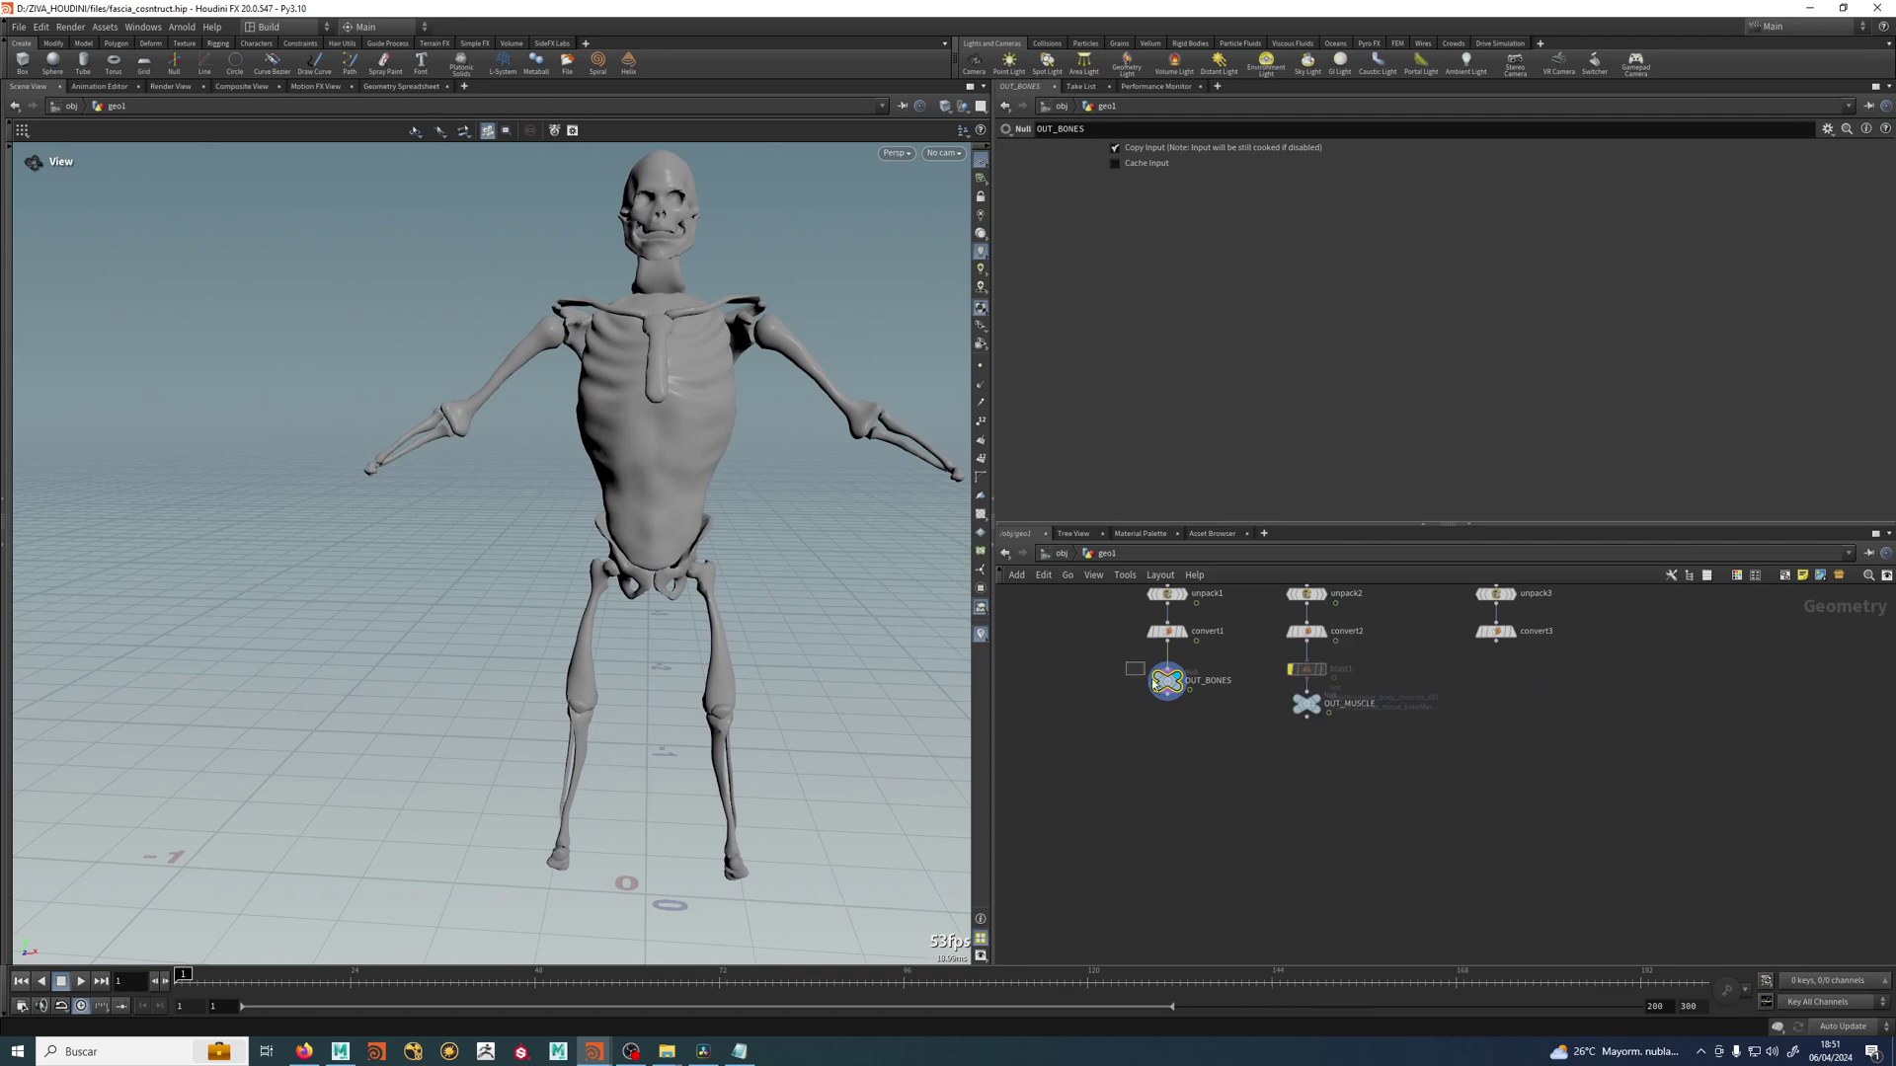
left_click(1341, 699, "shift")
left_click(1307, 717)
scroll(1222, 840, "up", 3)
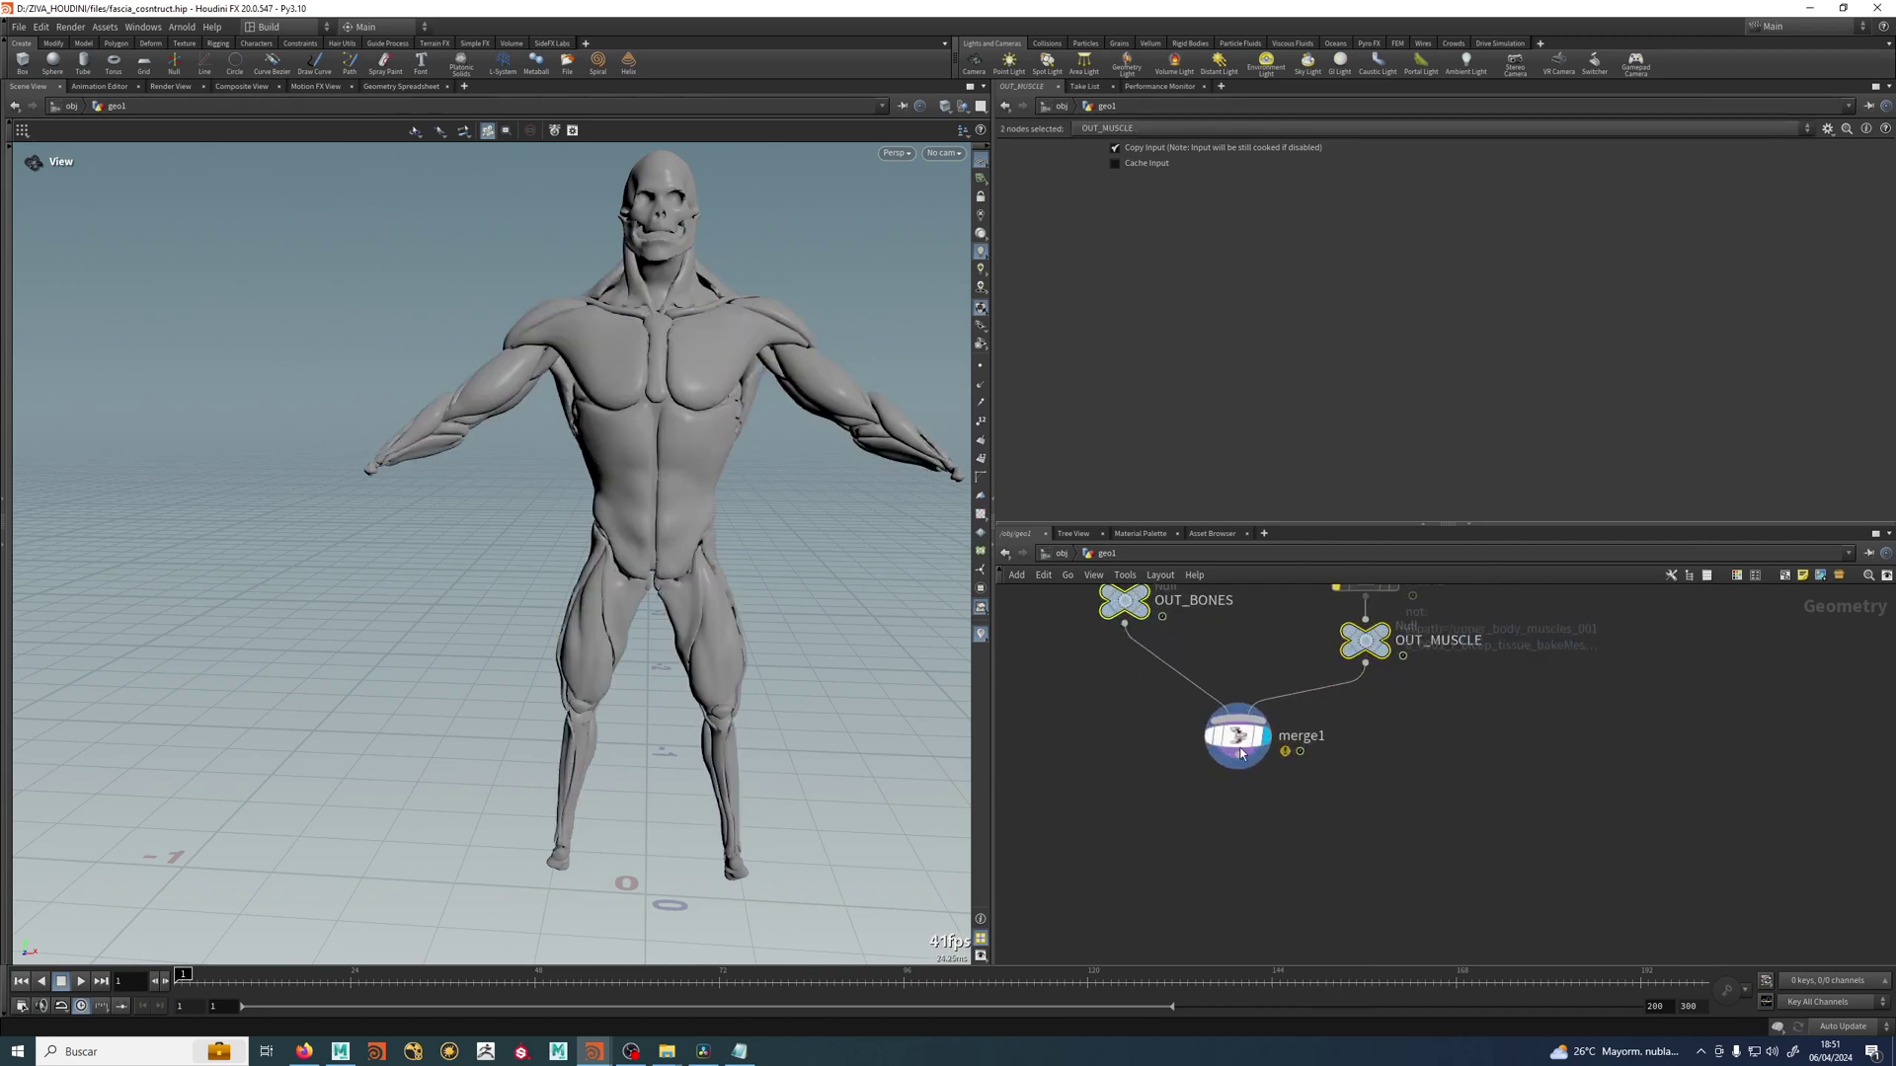
Add a Null node after the merge and name it MOVING_COLLIDE.
key("Tab")
mouse_move(1254, 822)
type("null")
key("Return")
left_click(1254, 822)
double_click(1285, 817)
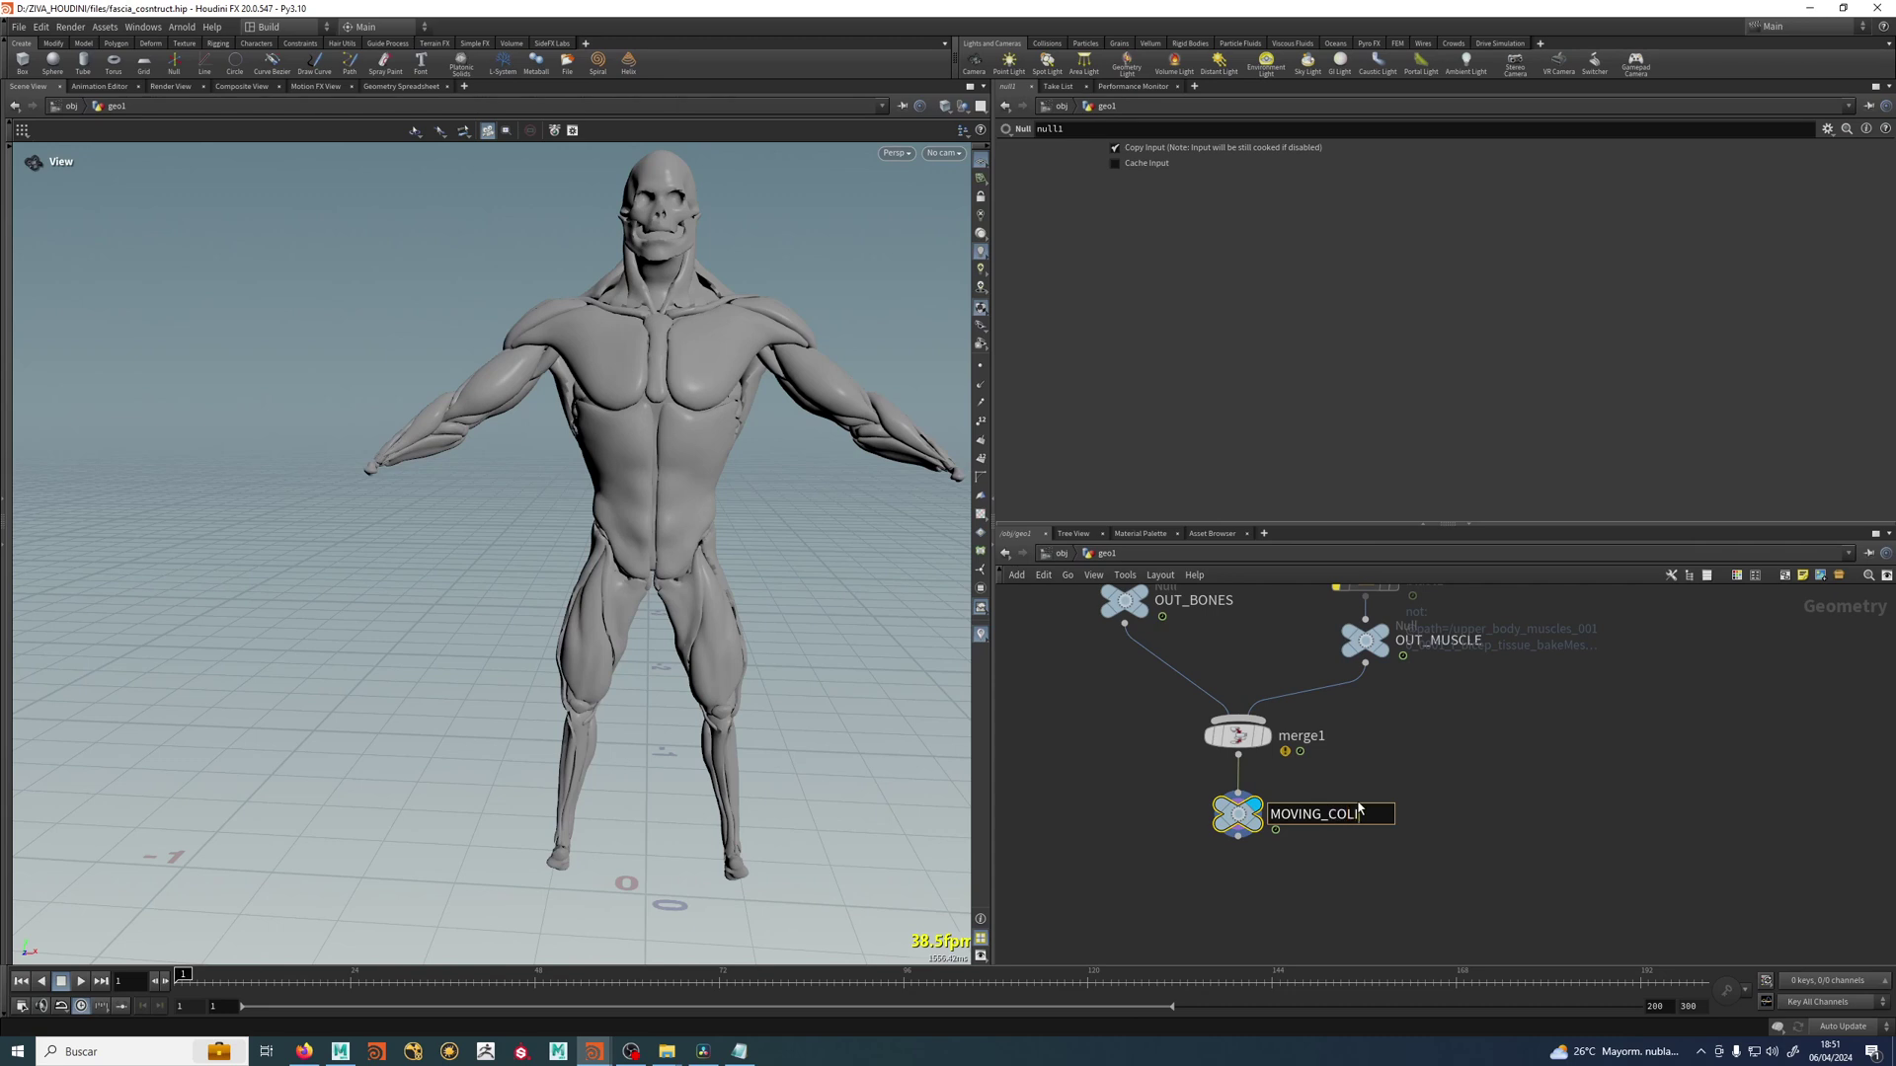
key("Return")
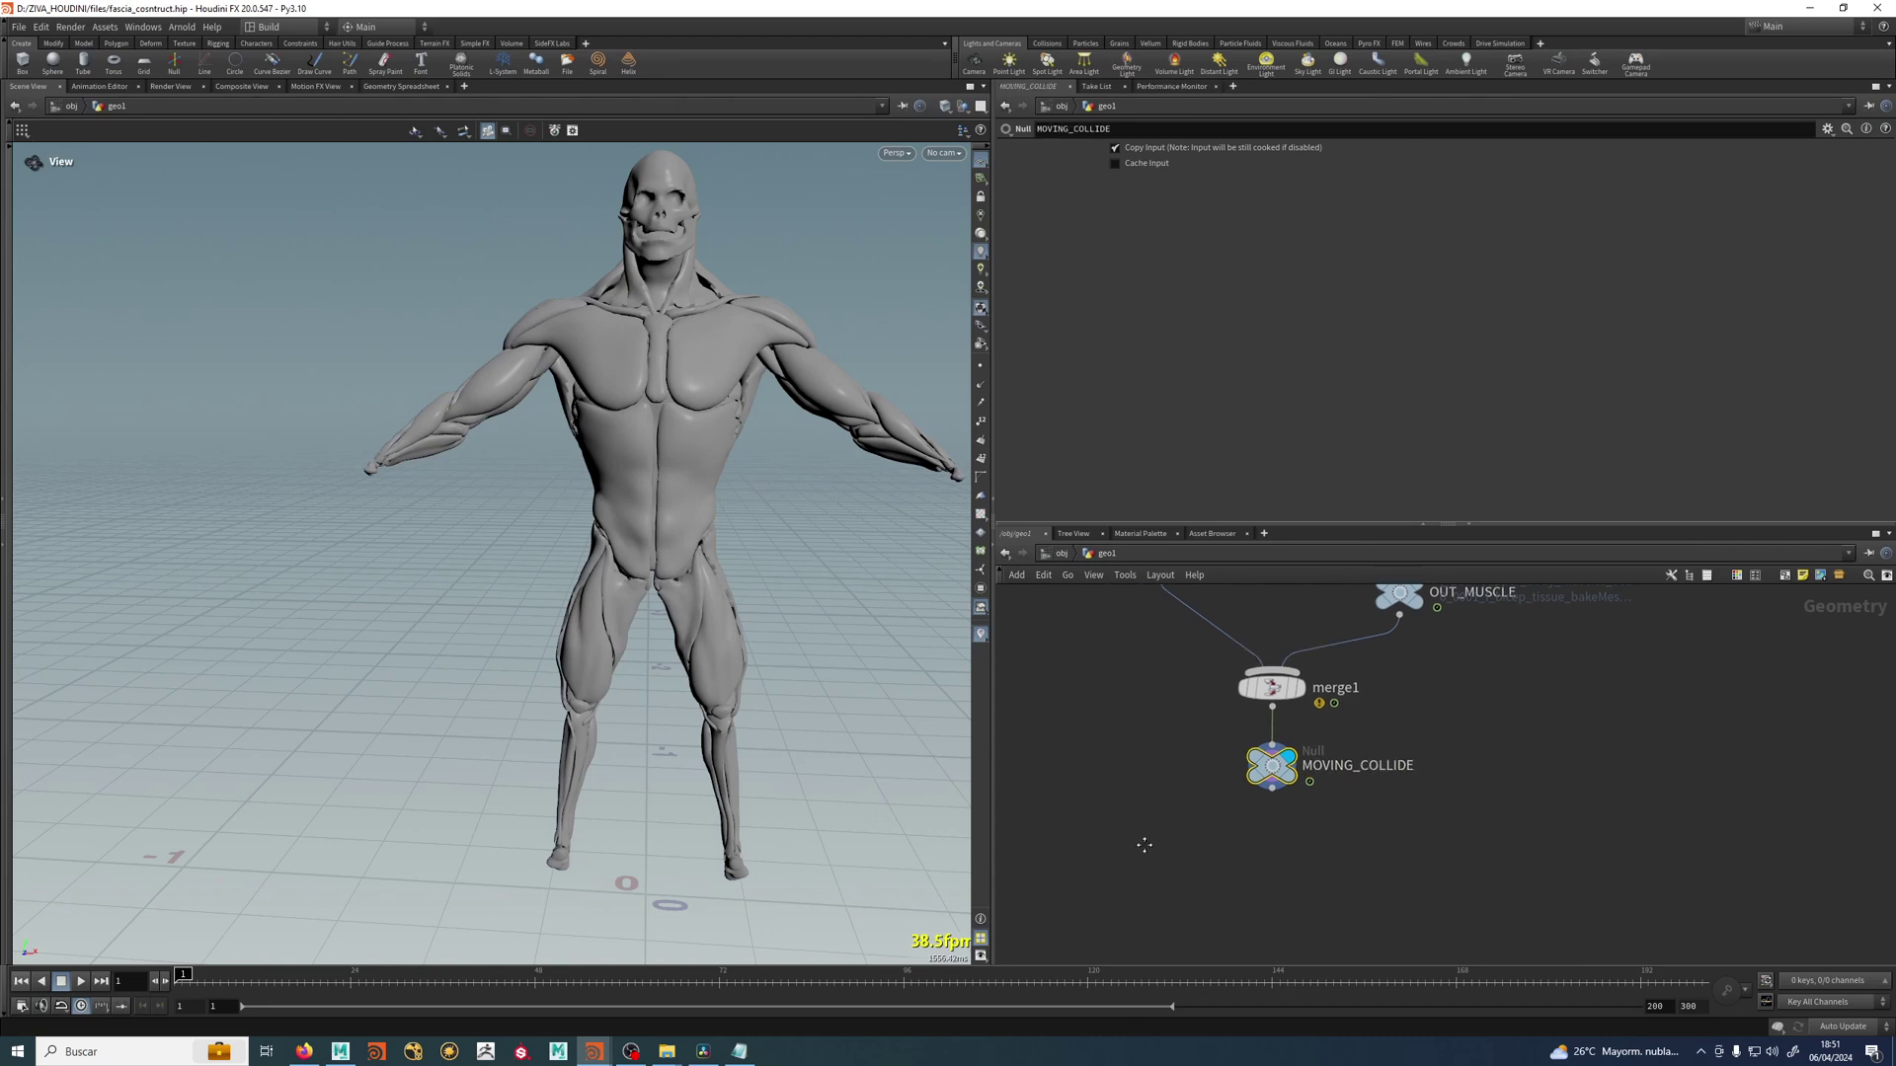
Connect a Time Shift node after MOVING_COLLIDE, remove its frame expression to hold frame 1, then display it and scrub the timeline.
key("Tab")
type("tim")
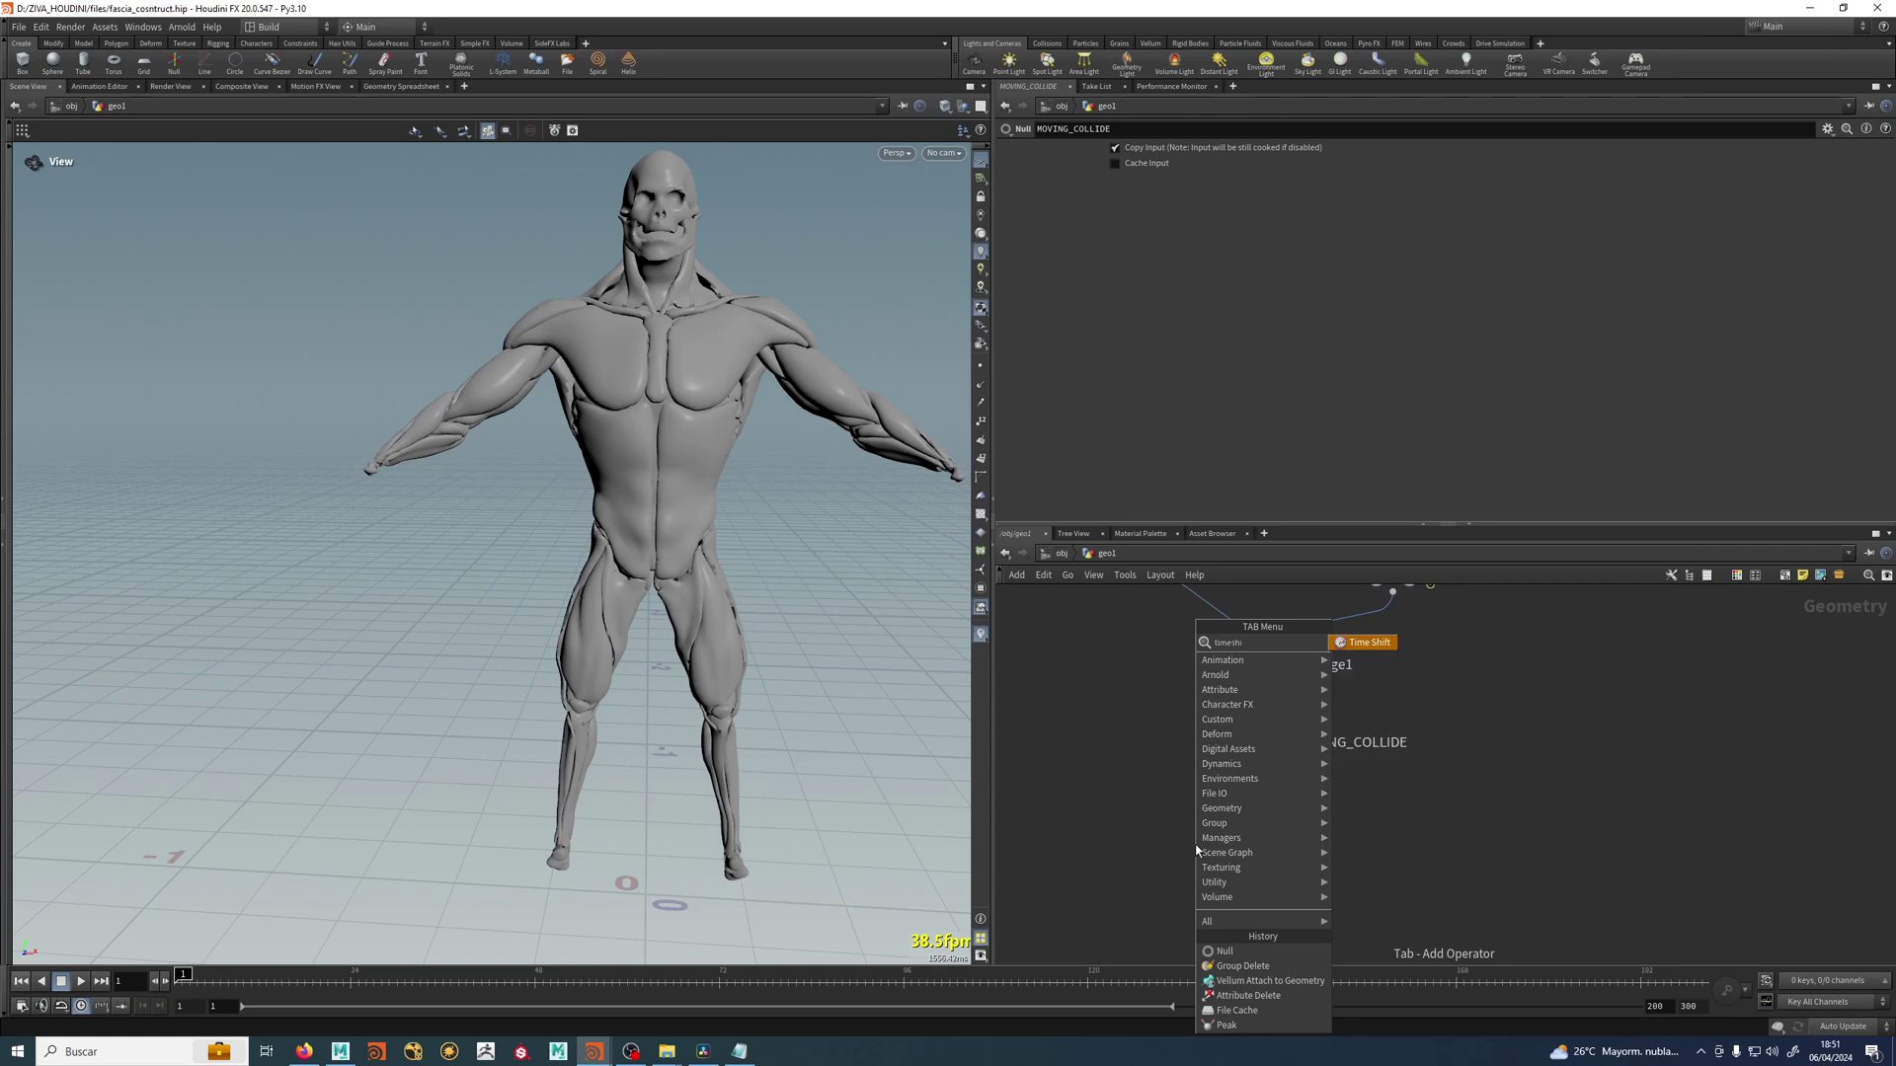
type("eshi")
key("Return")
left_click(1303, 817)
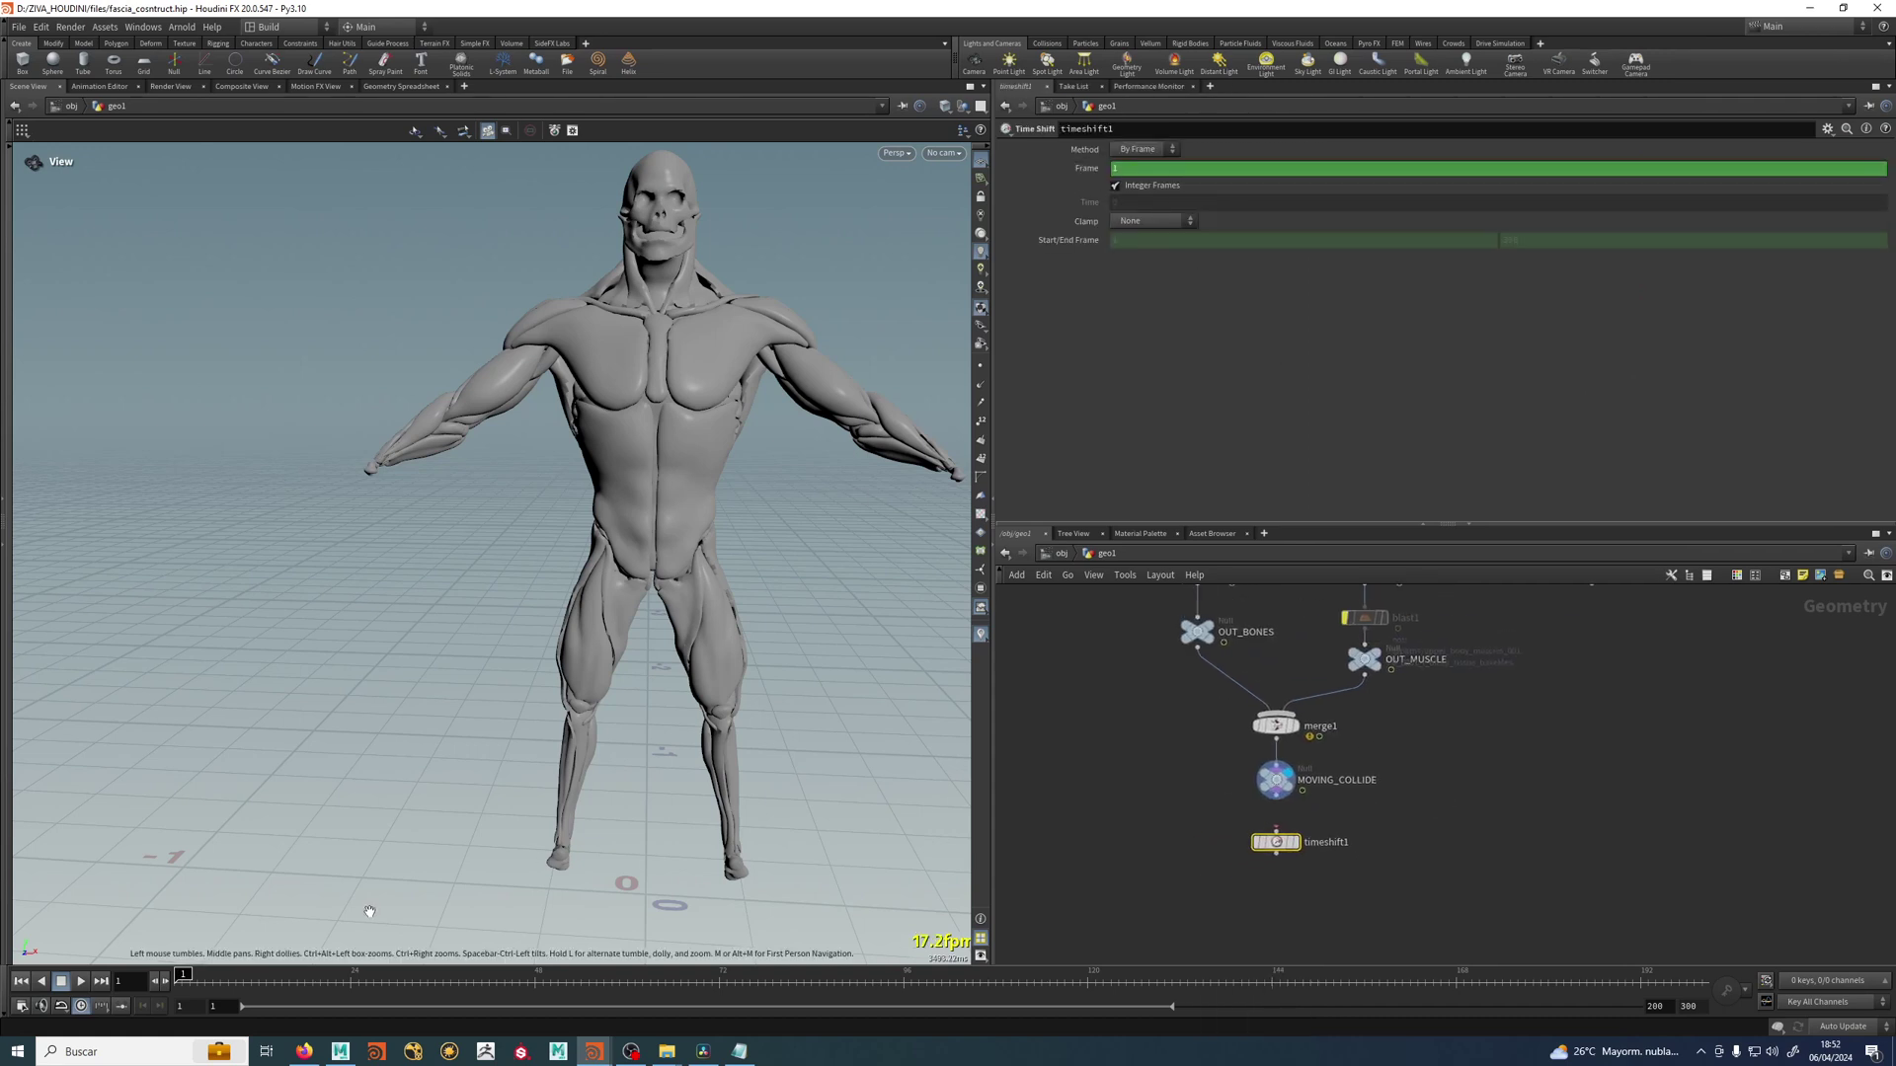
right_click(1088, 174)
left_click(1145, 362)
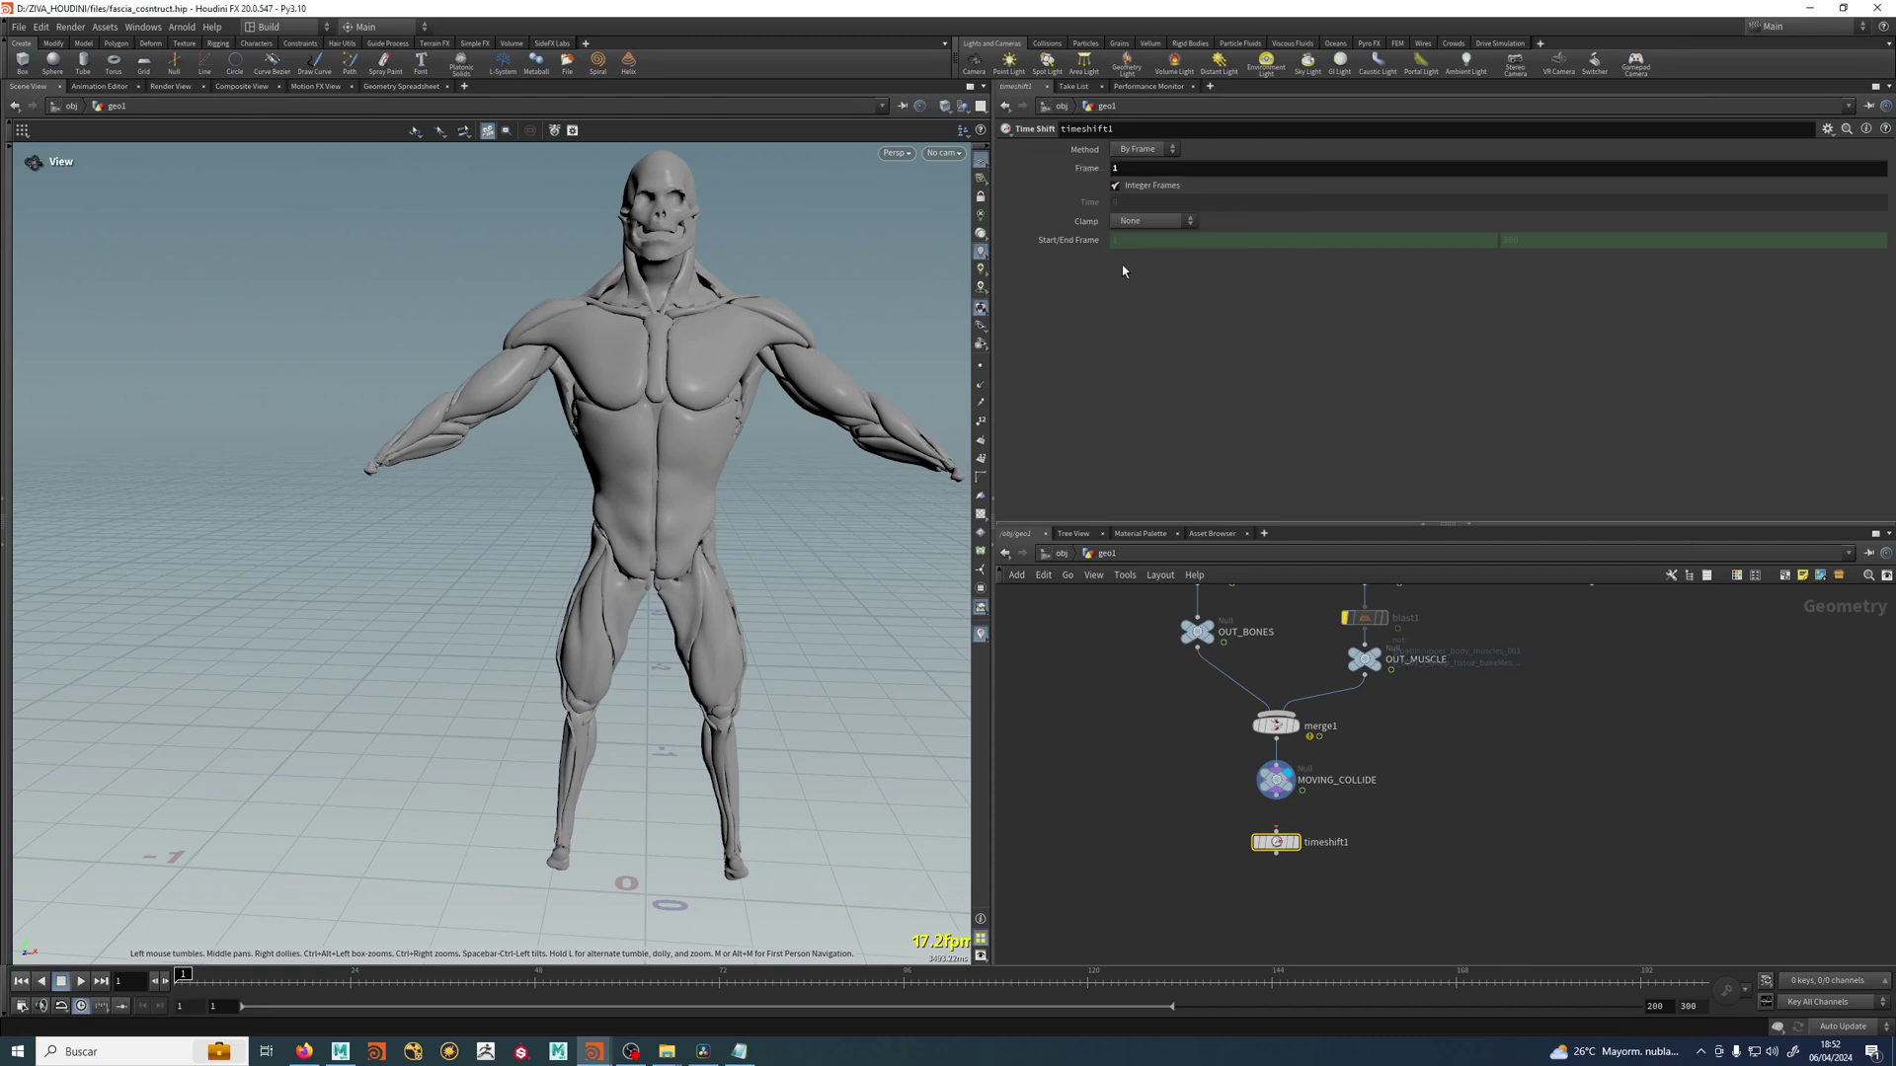
left_click(1277, 795)
left_click(1277, 828)
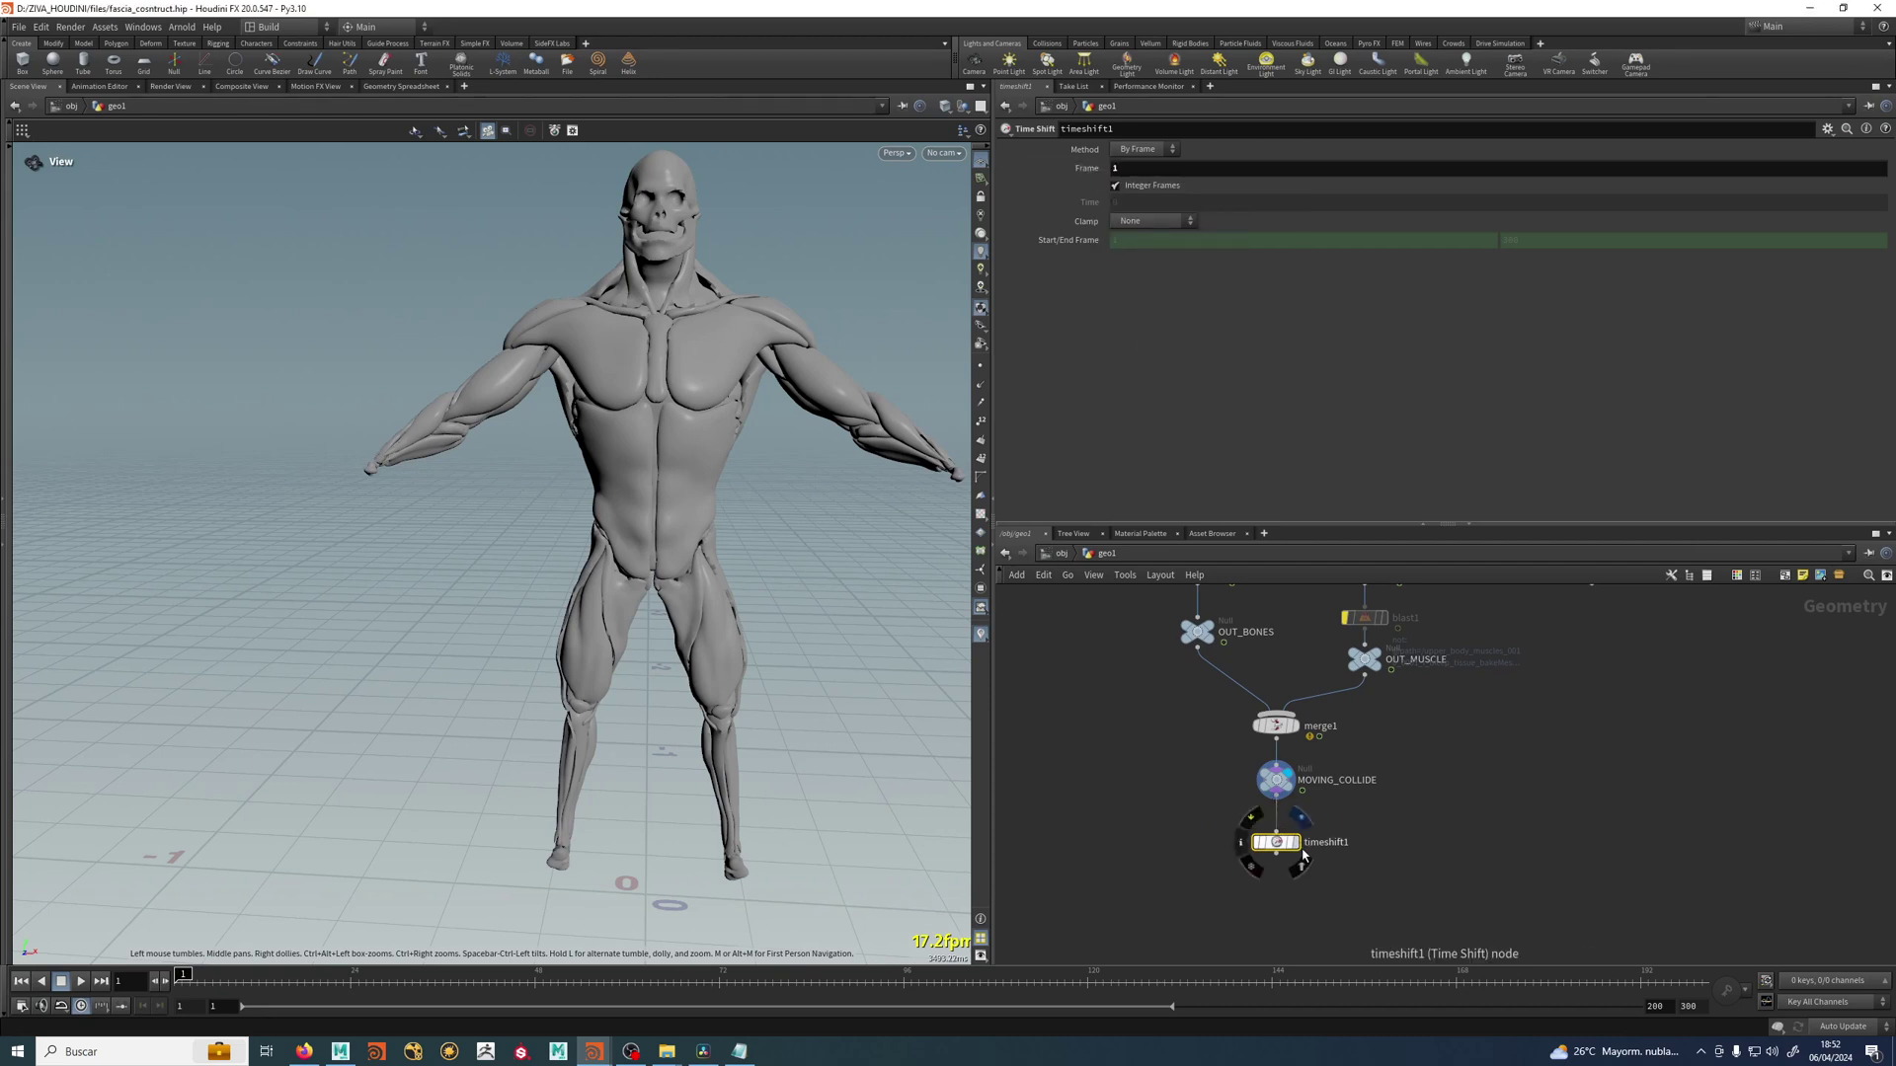
left_click(1294, 843)
left_click_drag(459, 973, 20, 979)
Add a Null node after the time shift and name it STATIC_COLLIDE.
middle_click_drag(1096, 805, 1085, 661)
scroll(1264, 730, "up", 2)
left_click(1267, 702)
key("Tab")
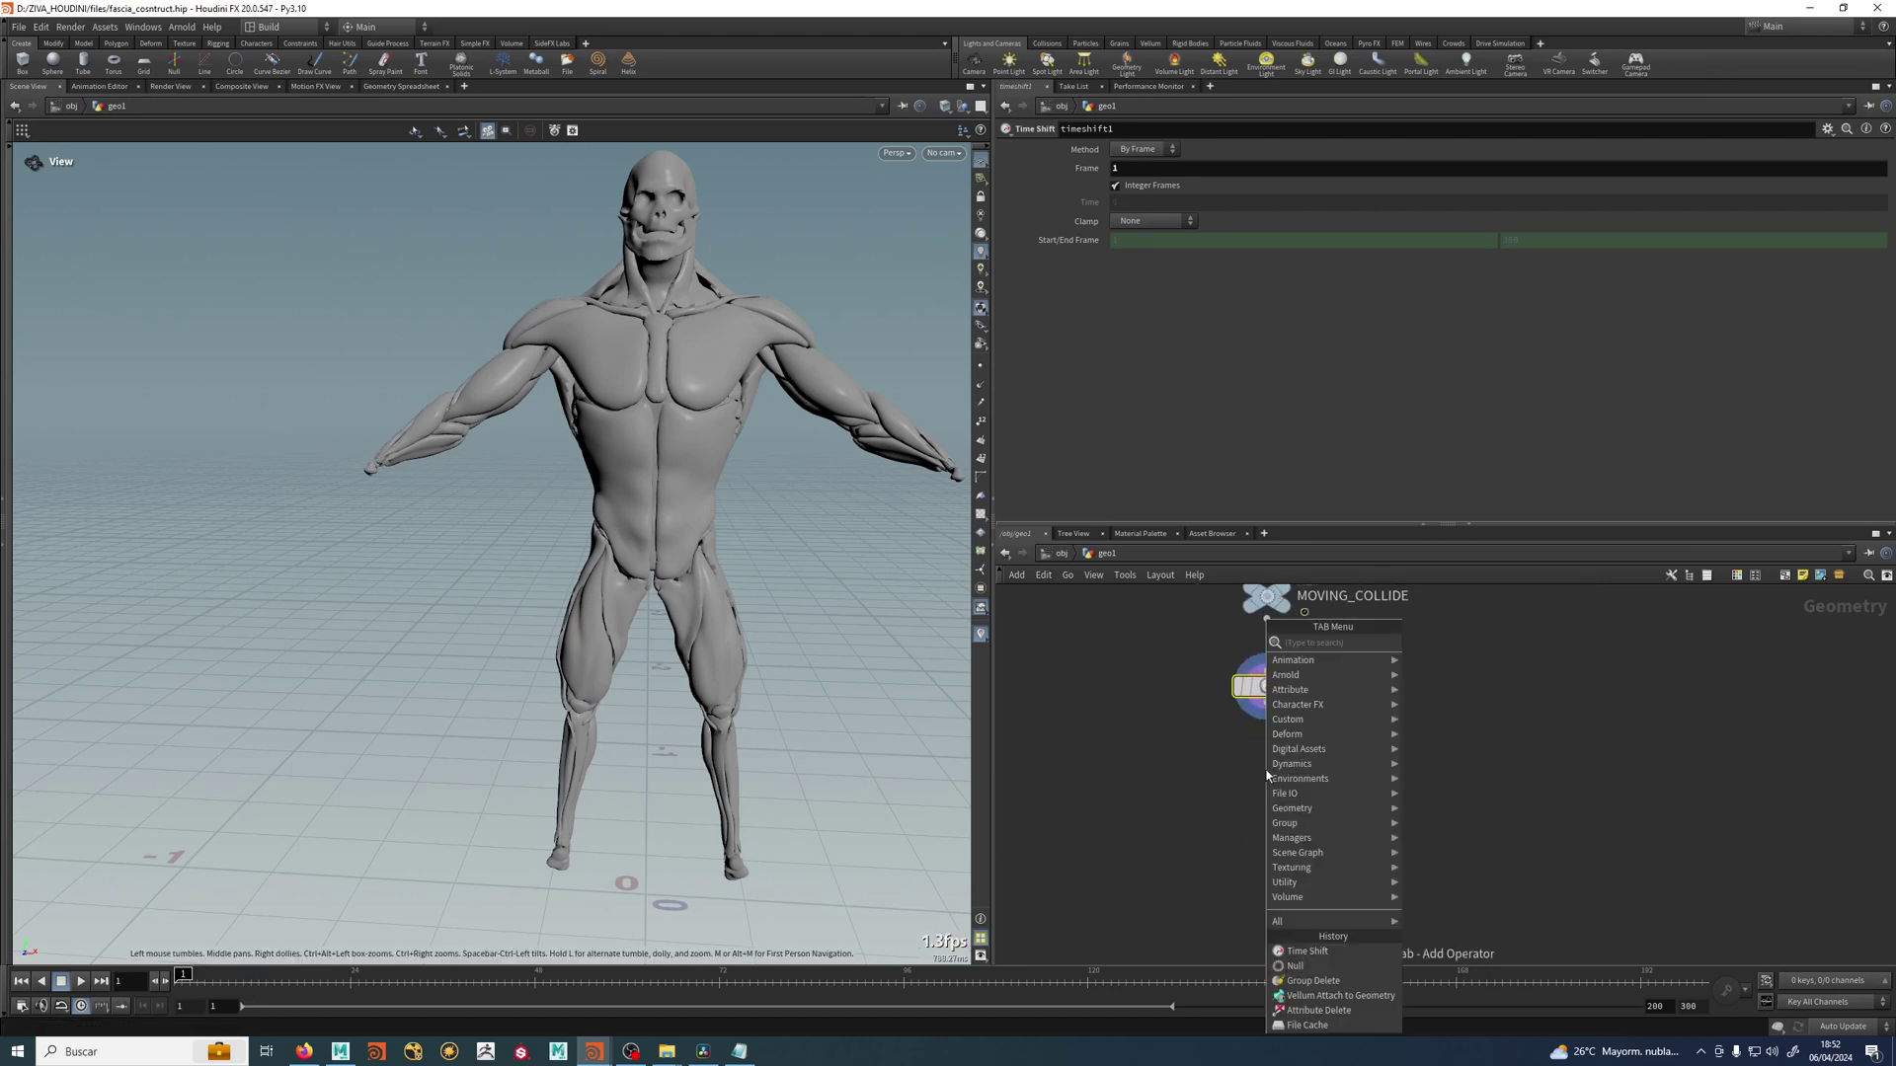
type("null")
key("Return")
left_click(1266, 771)
double_click(1312, 769)
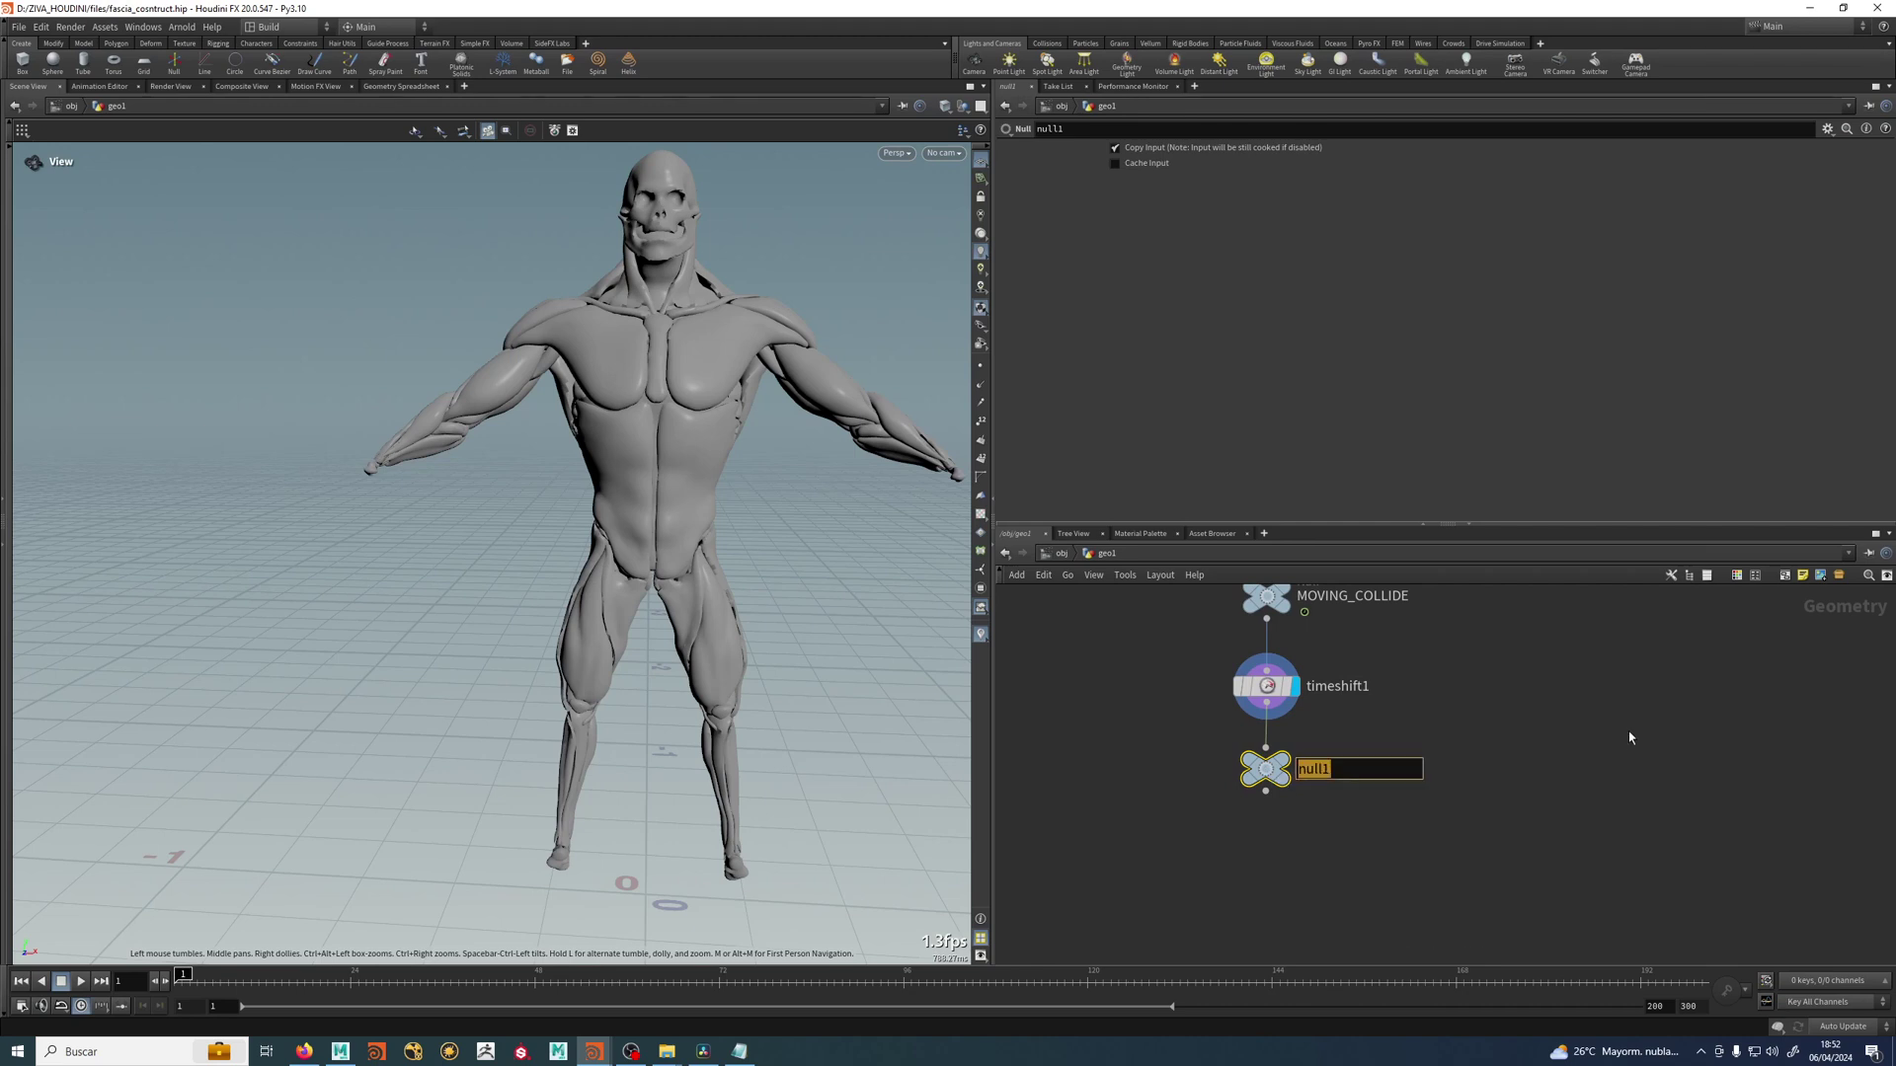
type("STATIC_")
key("BackSpace")
key("BackSpace")
key("BackSpace")
type("IC_COLLIDE")
key("Return")
Display convert3 and examine the outer skin mesh in the viewport.
scroll(1629, 738, "down", 3)
middle_click_drag(1605, 657, 1336, 918)
scroll(1441, 790, "up", 2)
left_click(1401, 744)
middle_click_drag(737, 427, 700, 448)
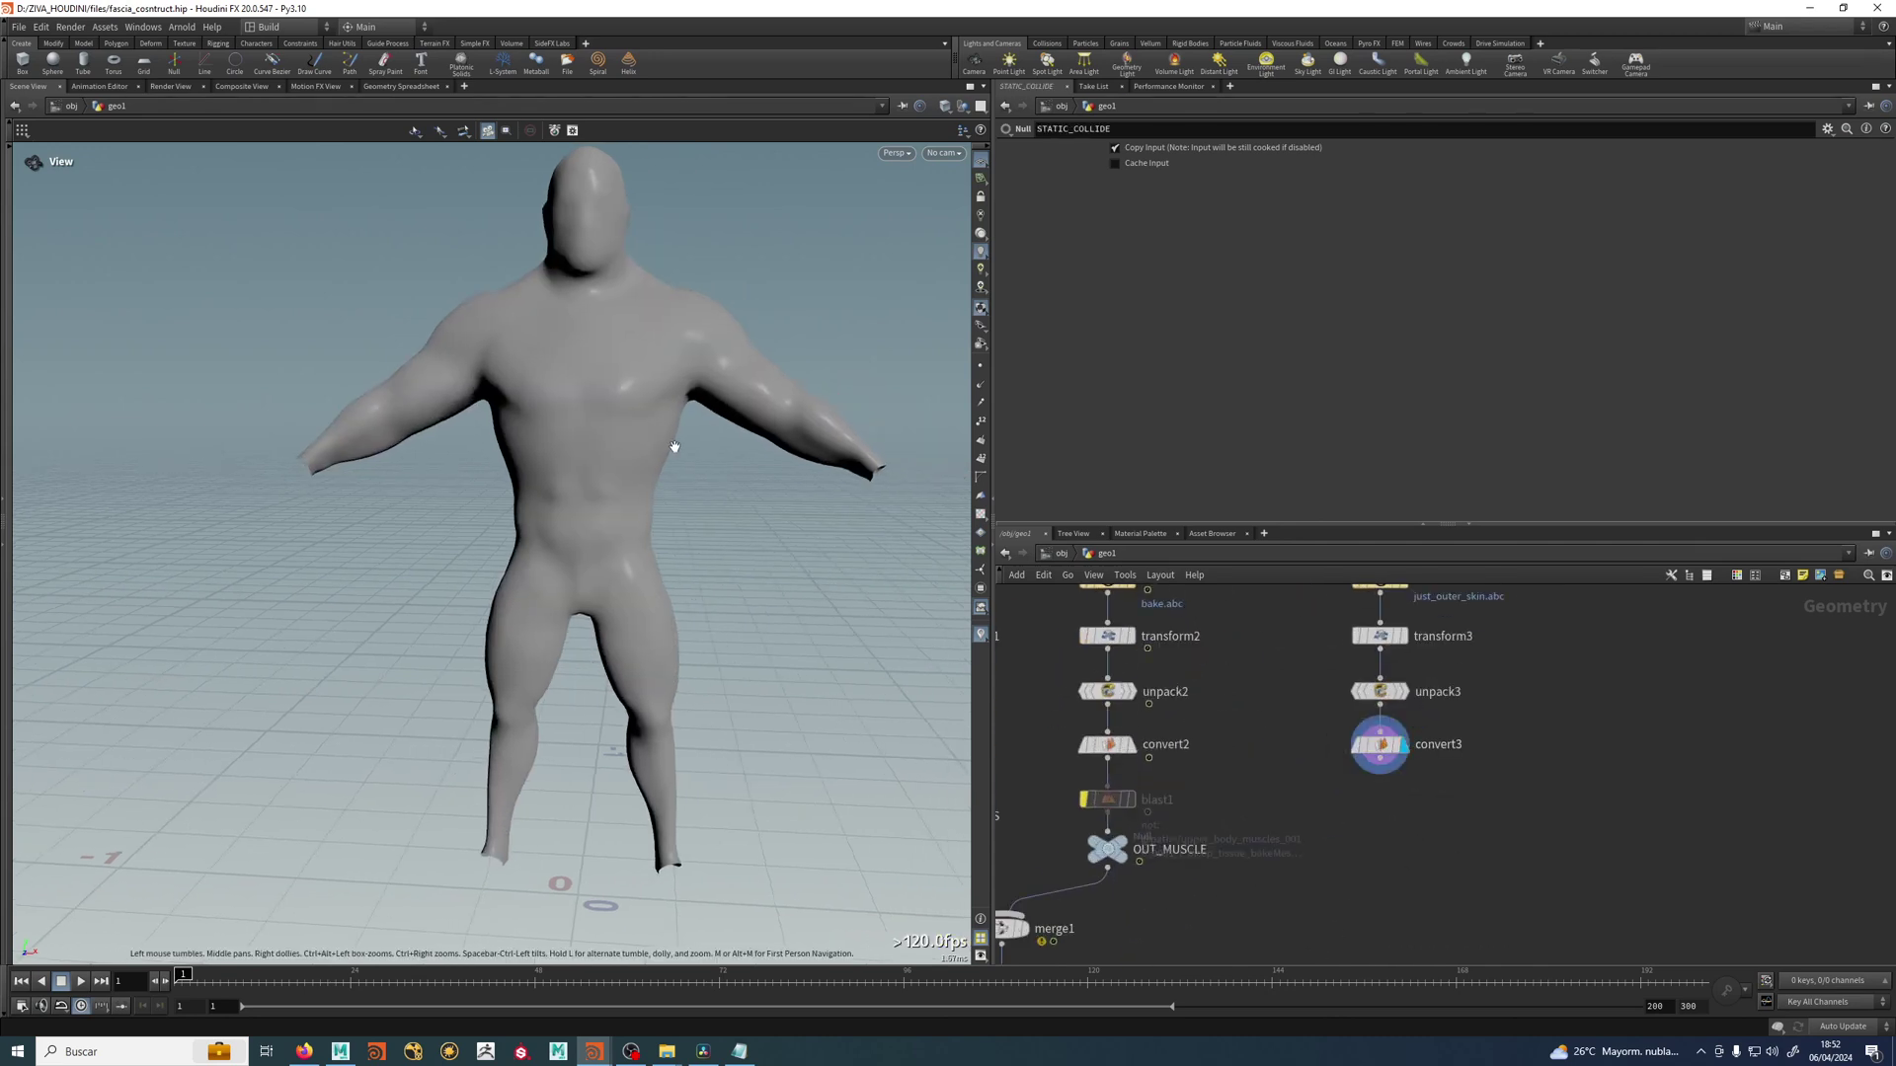
key("w")
key("w")
mouse_move(660, 404)
left_mouse_down()
mouse_move(598, 432)
mouse_move(697, 443)
left_mouse_up()
Move the whole skin node chain farther away from the muscle chain.
middle_click_drag(1358, 828, 1309, 840)
scroll(1341, 778, "down", 2)
left_click_drag(1402, 616, 1295, 796)
left_click_drag(1337, 668, 1403, 670)
scroll(1362, 762, "up", 2)
Add a Vellum Configure Cloth node after convert3 and display it.
middle_click_drag(1425, 837, 1231, 795)
left_click(1230, 795)
key("Tab")
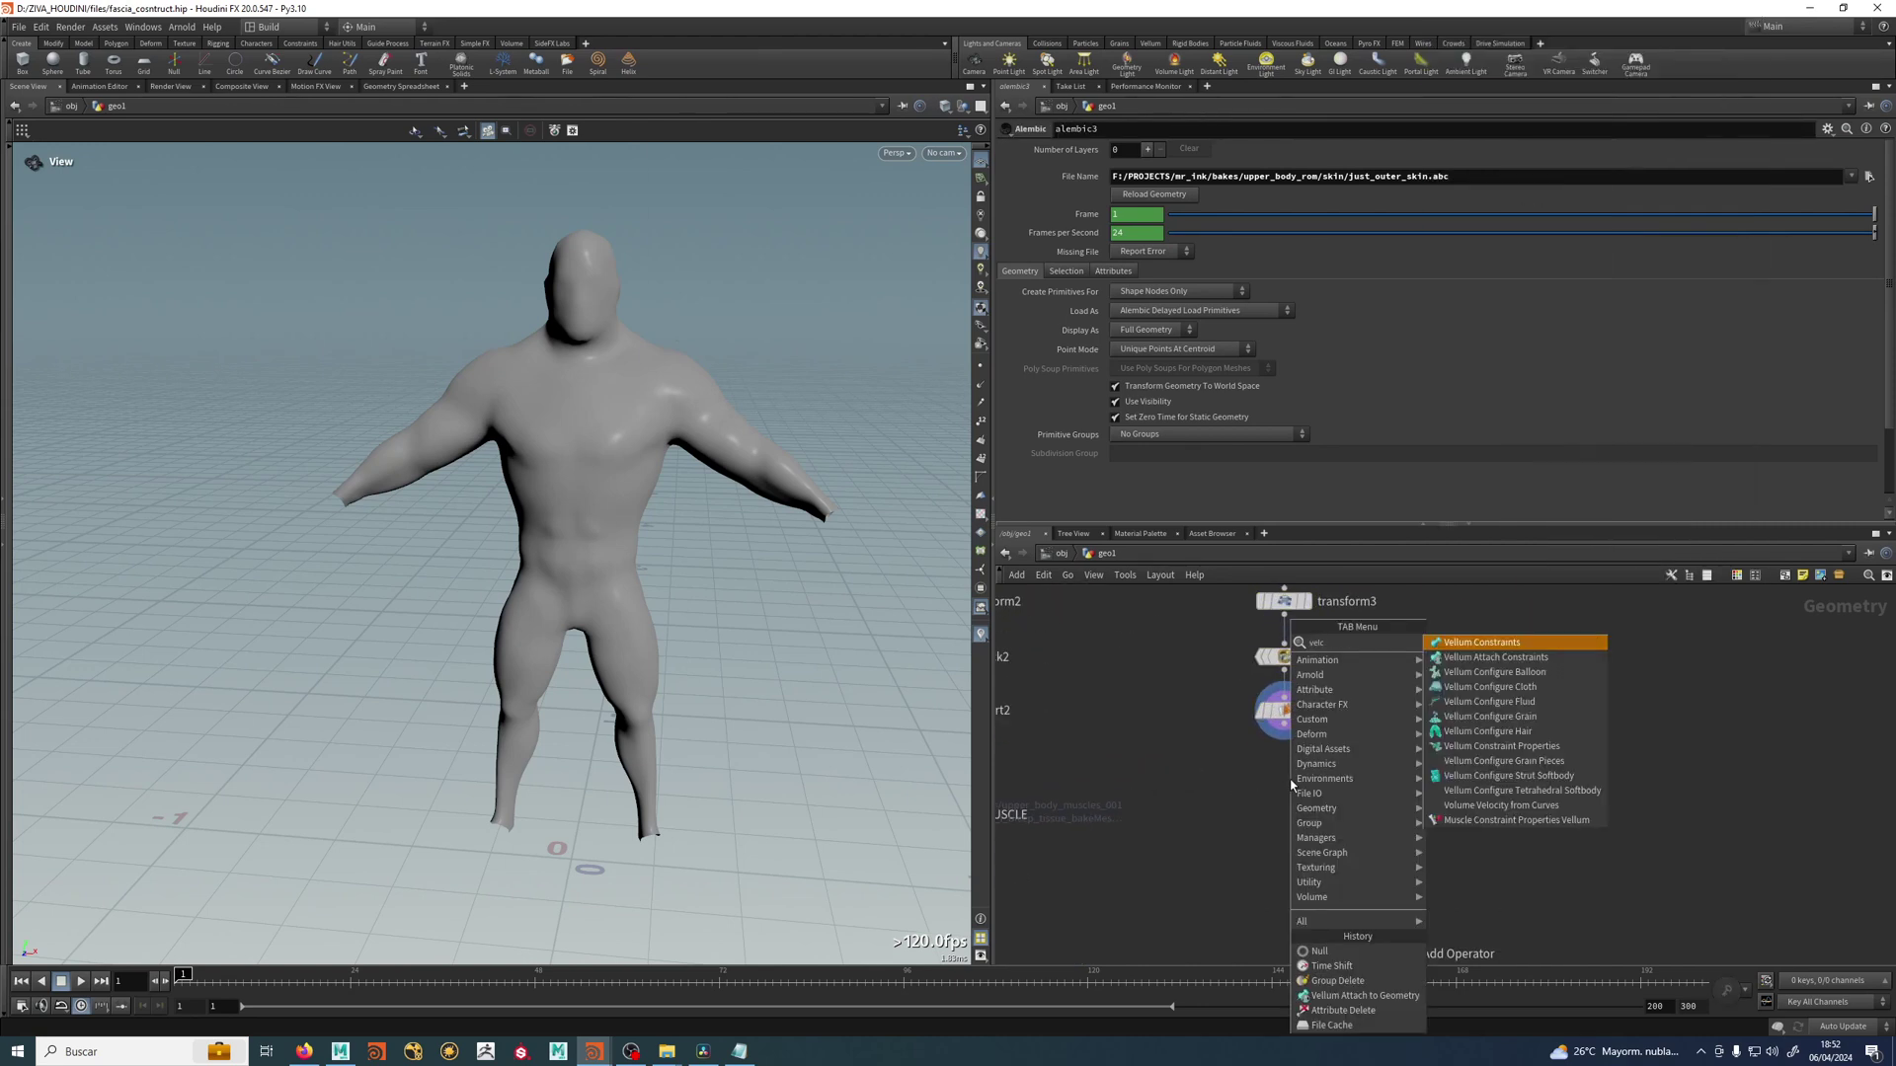
key("Return")
left_click(1291, 782)
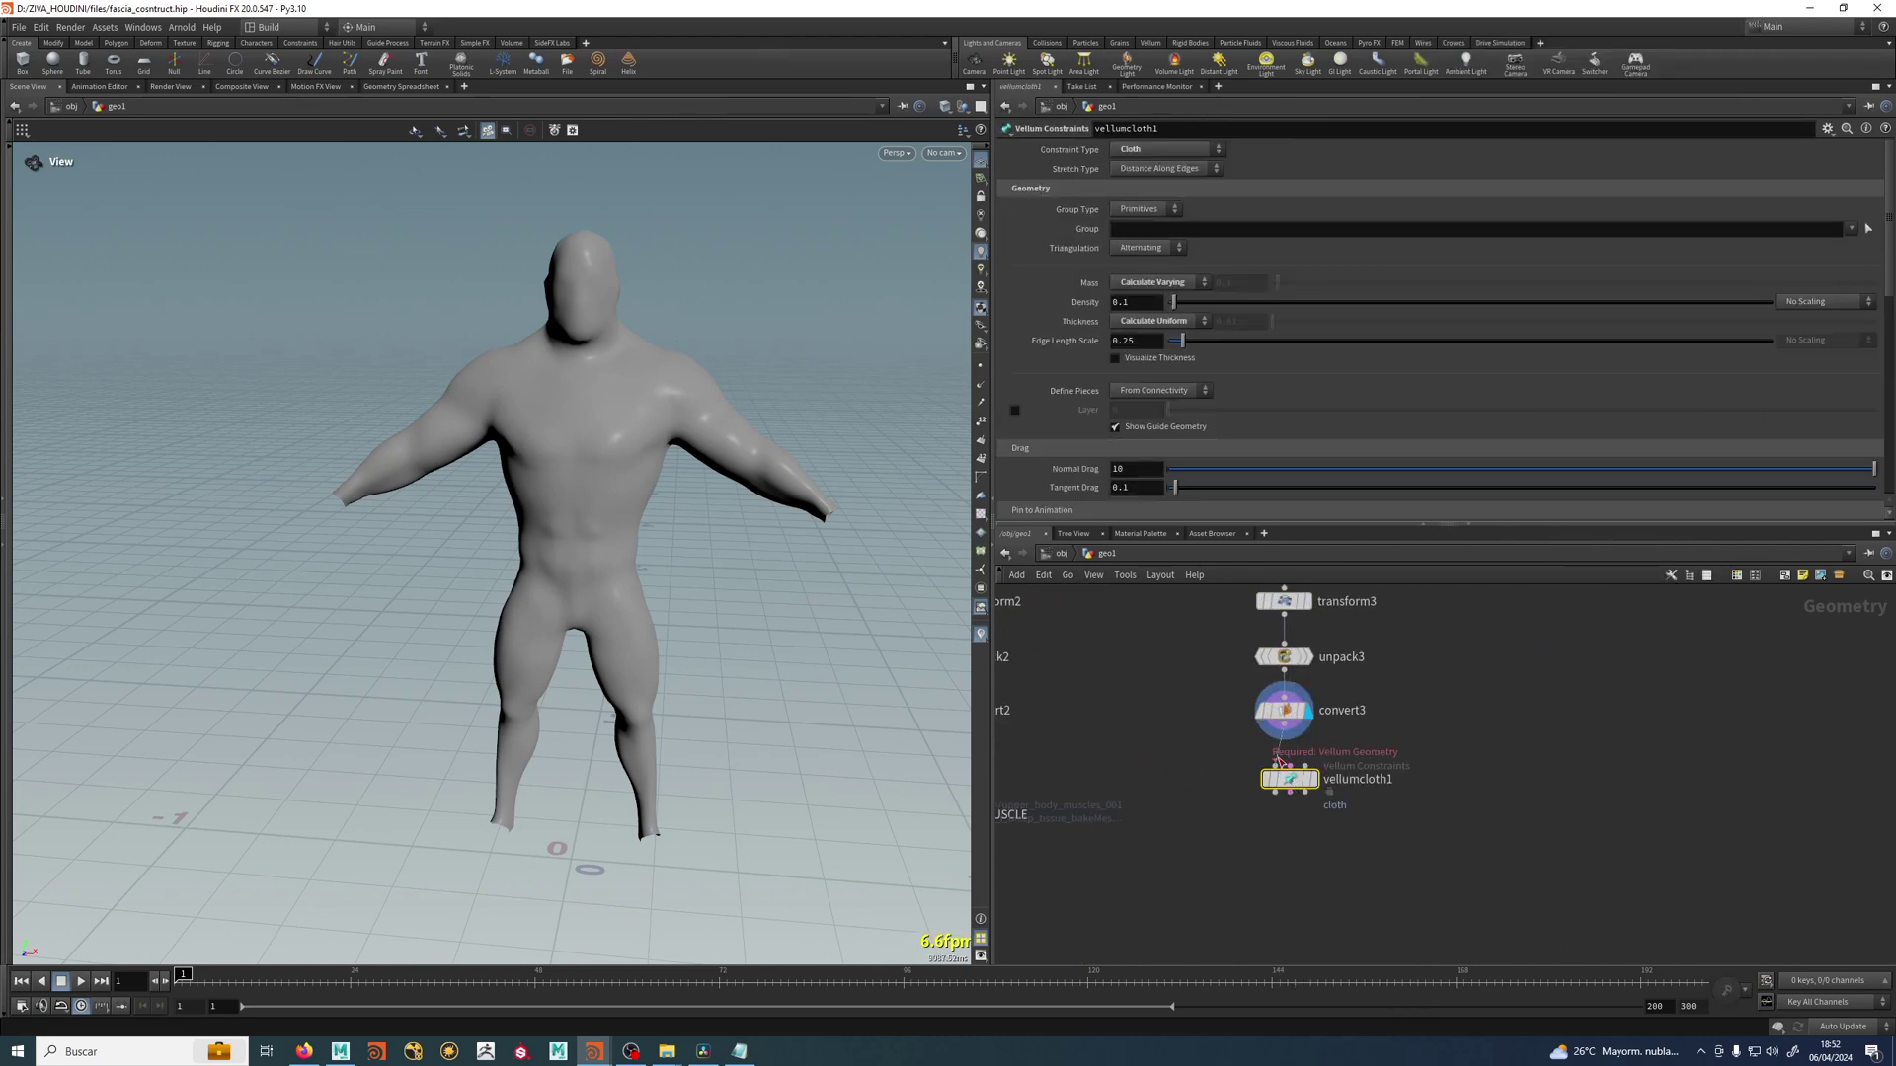
left_click(1311, 780)
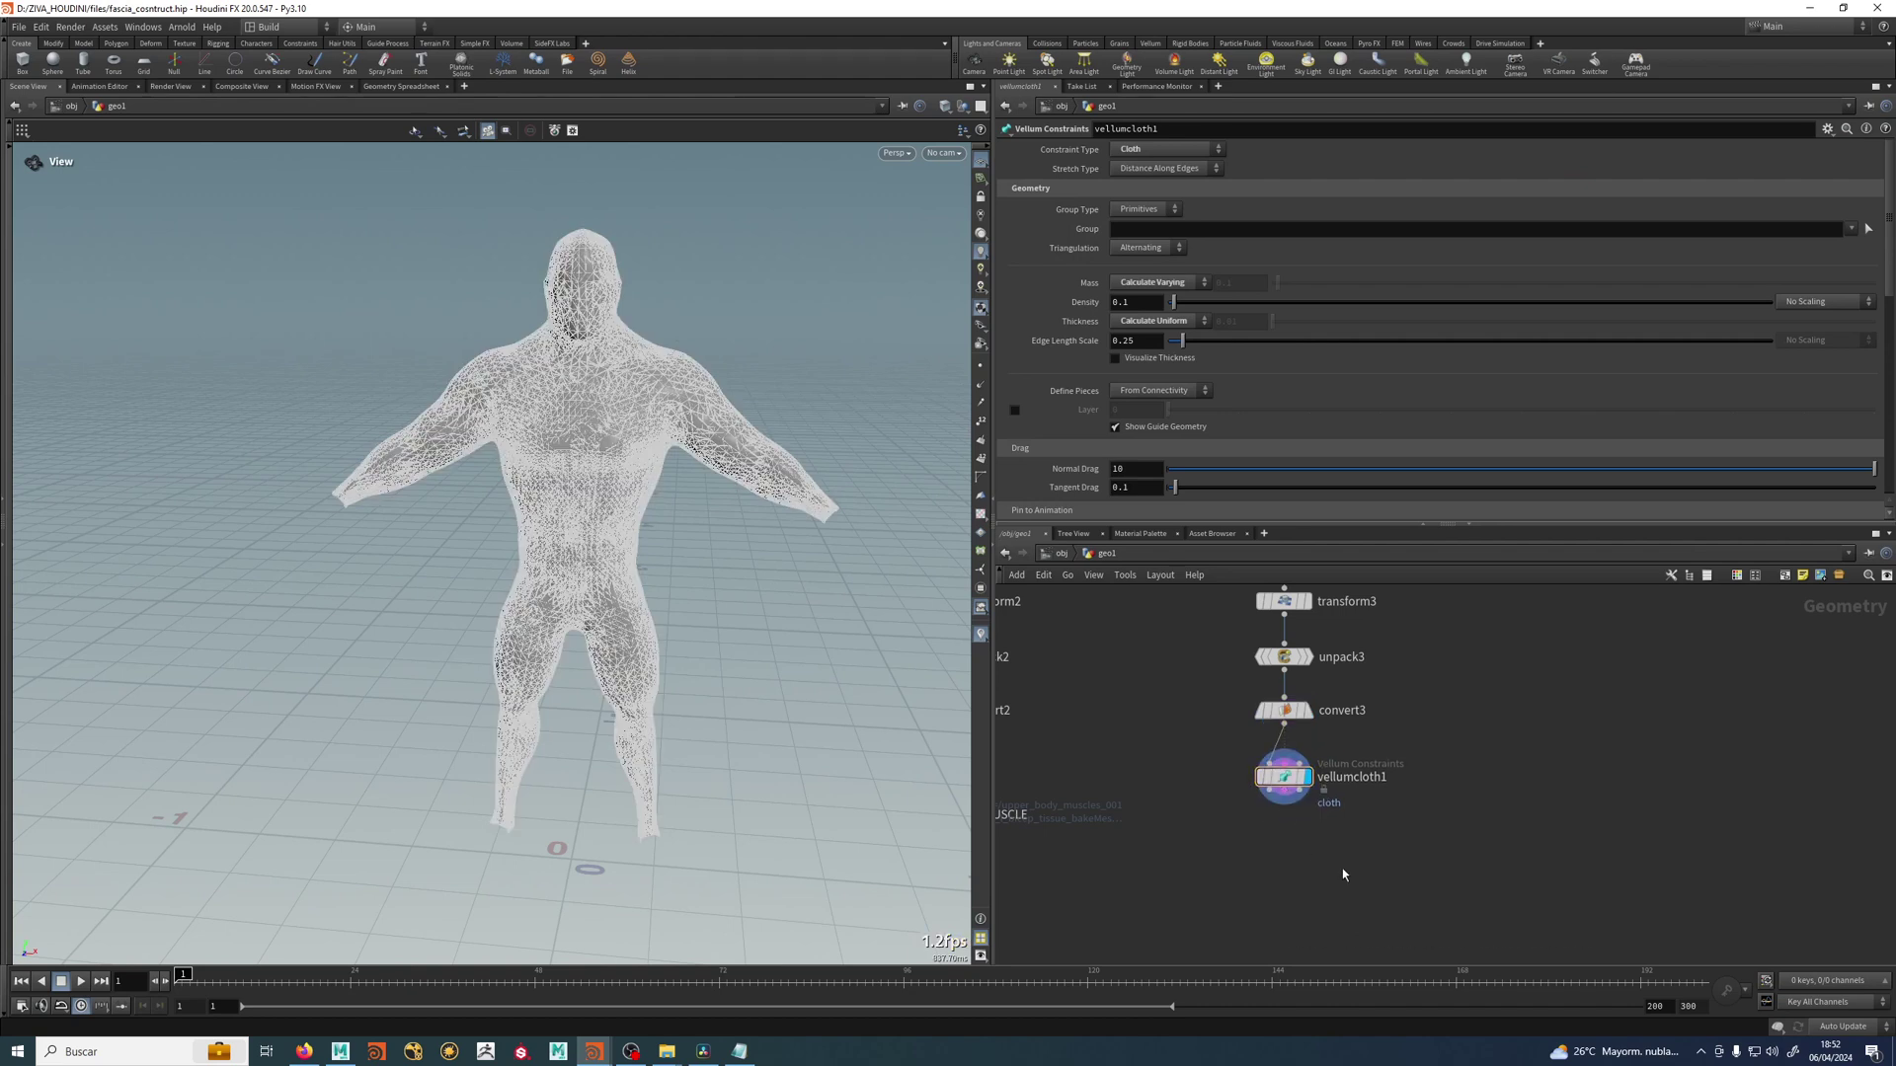
Add a Vellum Solver below vellumcloth1 and wire the cloth's geometry and constraint outputs into it.
scroll(1396, 763, "down", 3)
scroll(1399, 769, "up", 1)
middle_click_drag(1398, 749, 1401, 700)
scroll(1401, 702, "up", 2)
middle_click_drag(1304, 772, 1354, 776)
key("Tab")
type("velsol")
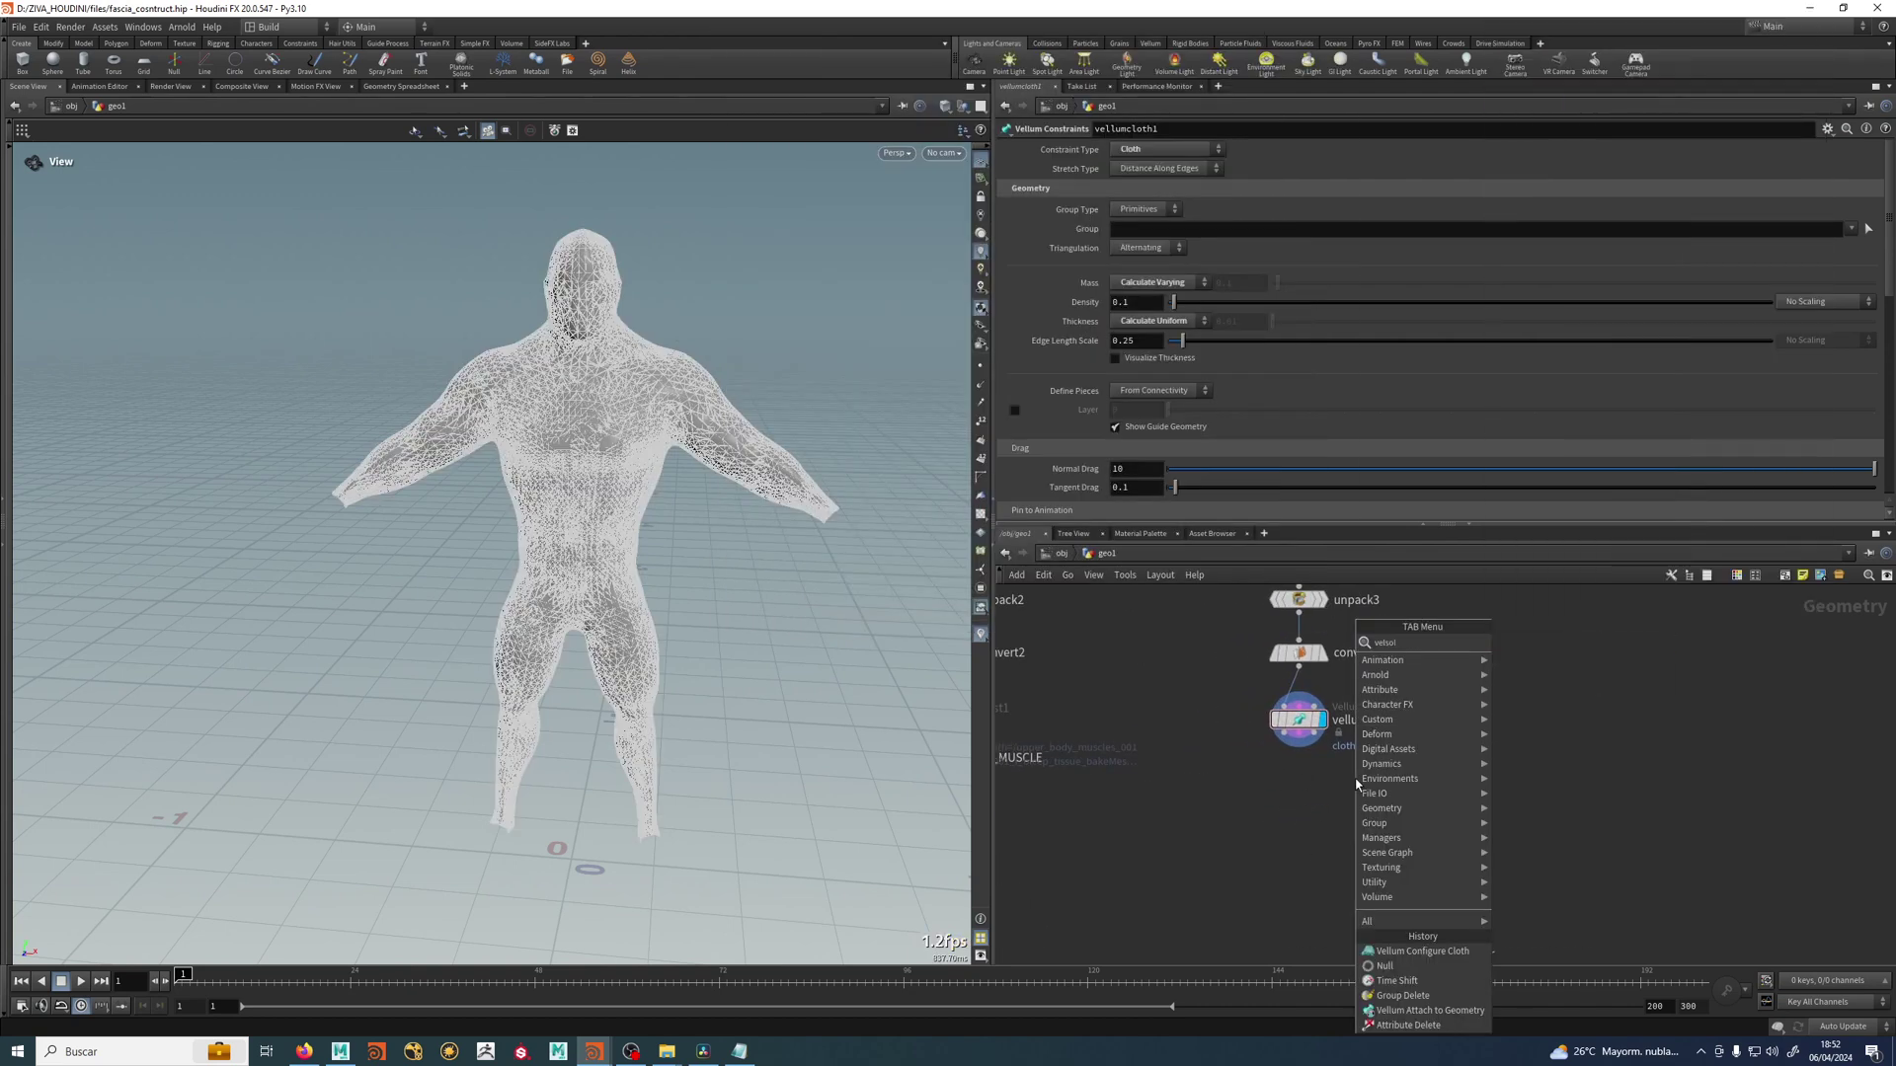
key("Return")
left_click(1354, 779)
left_click_drag(1356, 783, 1295, 786)
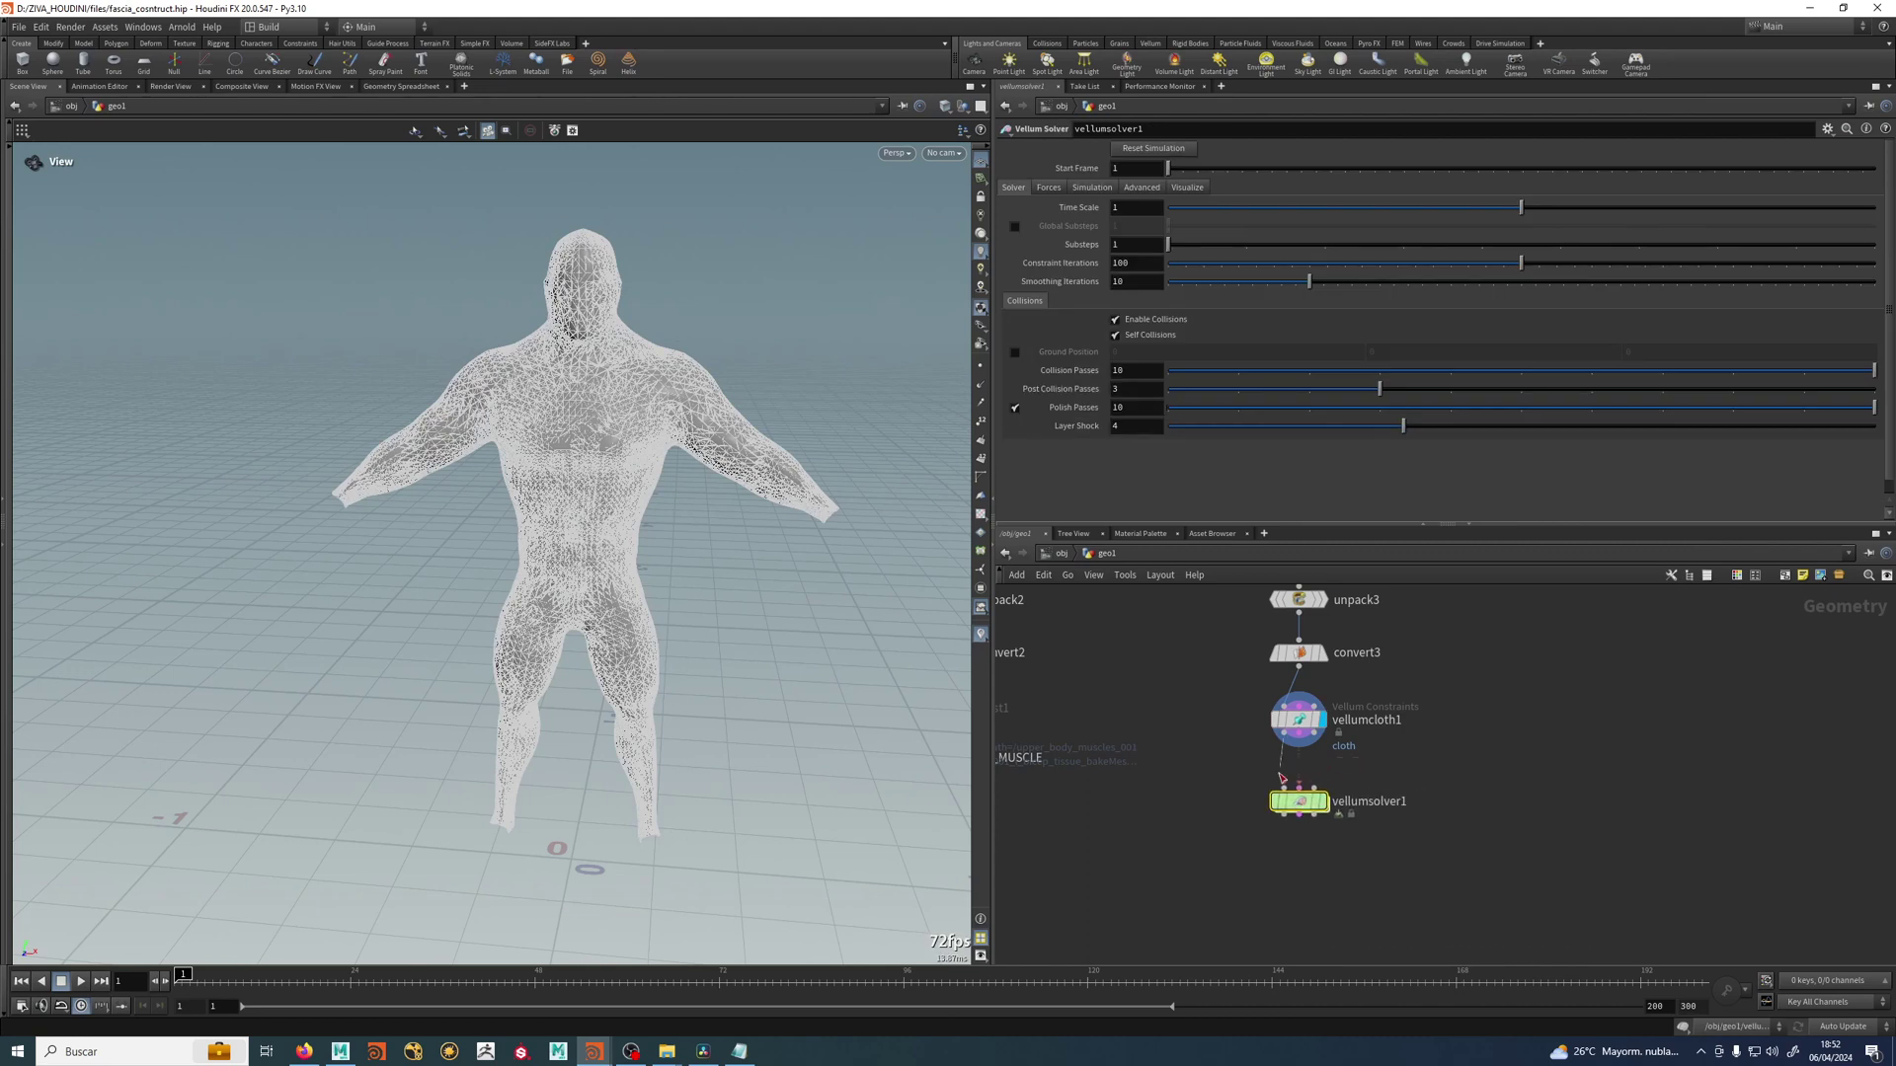
left_click(1282, 786)
left_click(1298, 732)
left_click(1298, 787)
Copy the STATIC_COLLIDE node and add an Object Merge node next to the Vellum solver.
middle_click_drag(1213, 901, 1452, 761)
scroll(1409, 761, "down", 3)
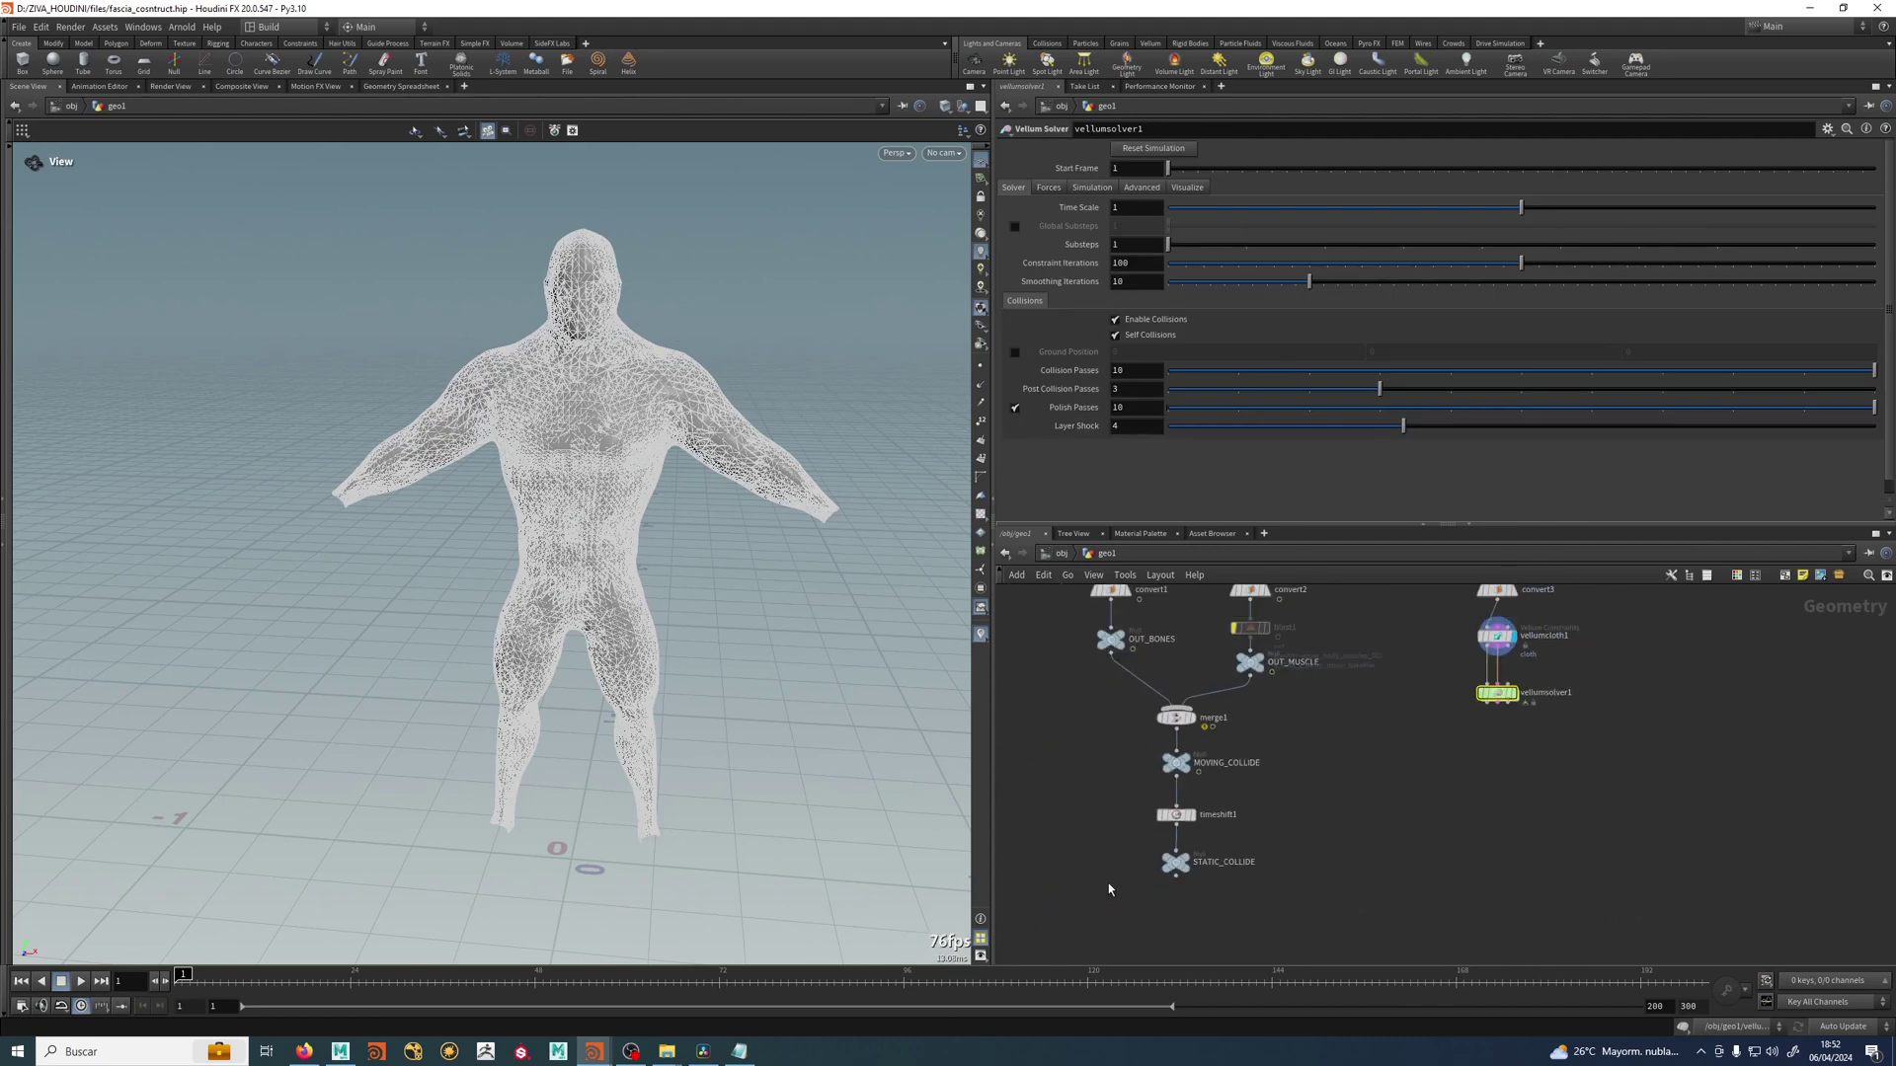
left_click_drag(1131, 898, 1130, 899)
key("ctrl+c")
middle_click_drag(1620, 723, 1382, 769)
scroll(1440, 754, "up", 2)
key("Tab")
type("ojbec")
key("BackSpace")
key("BackSpace")
key("BackSpace")
key("BackSpace")
type("bjm")
key("Return")
left_click(1399, 758)
left_click(1400, 762)
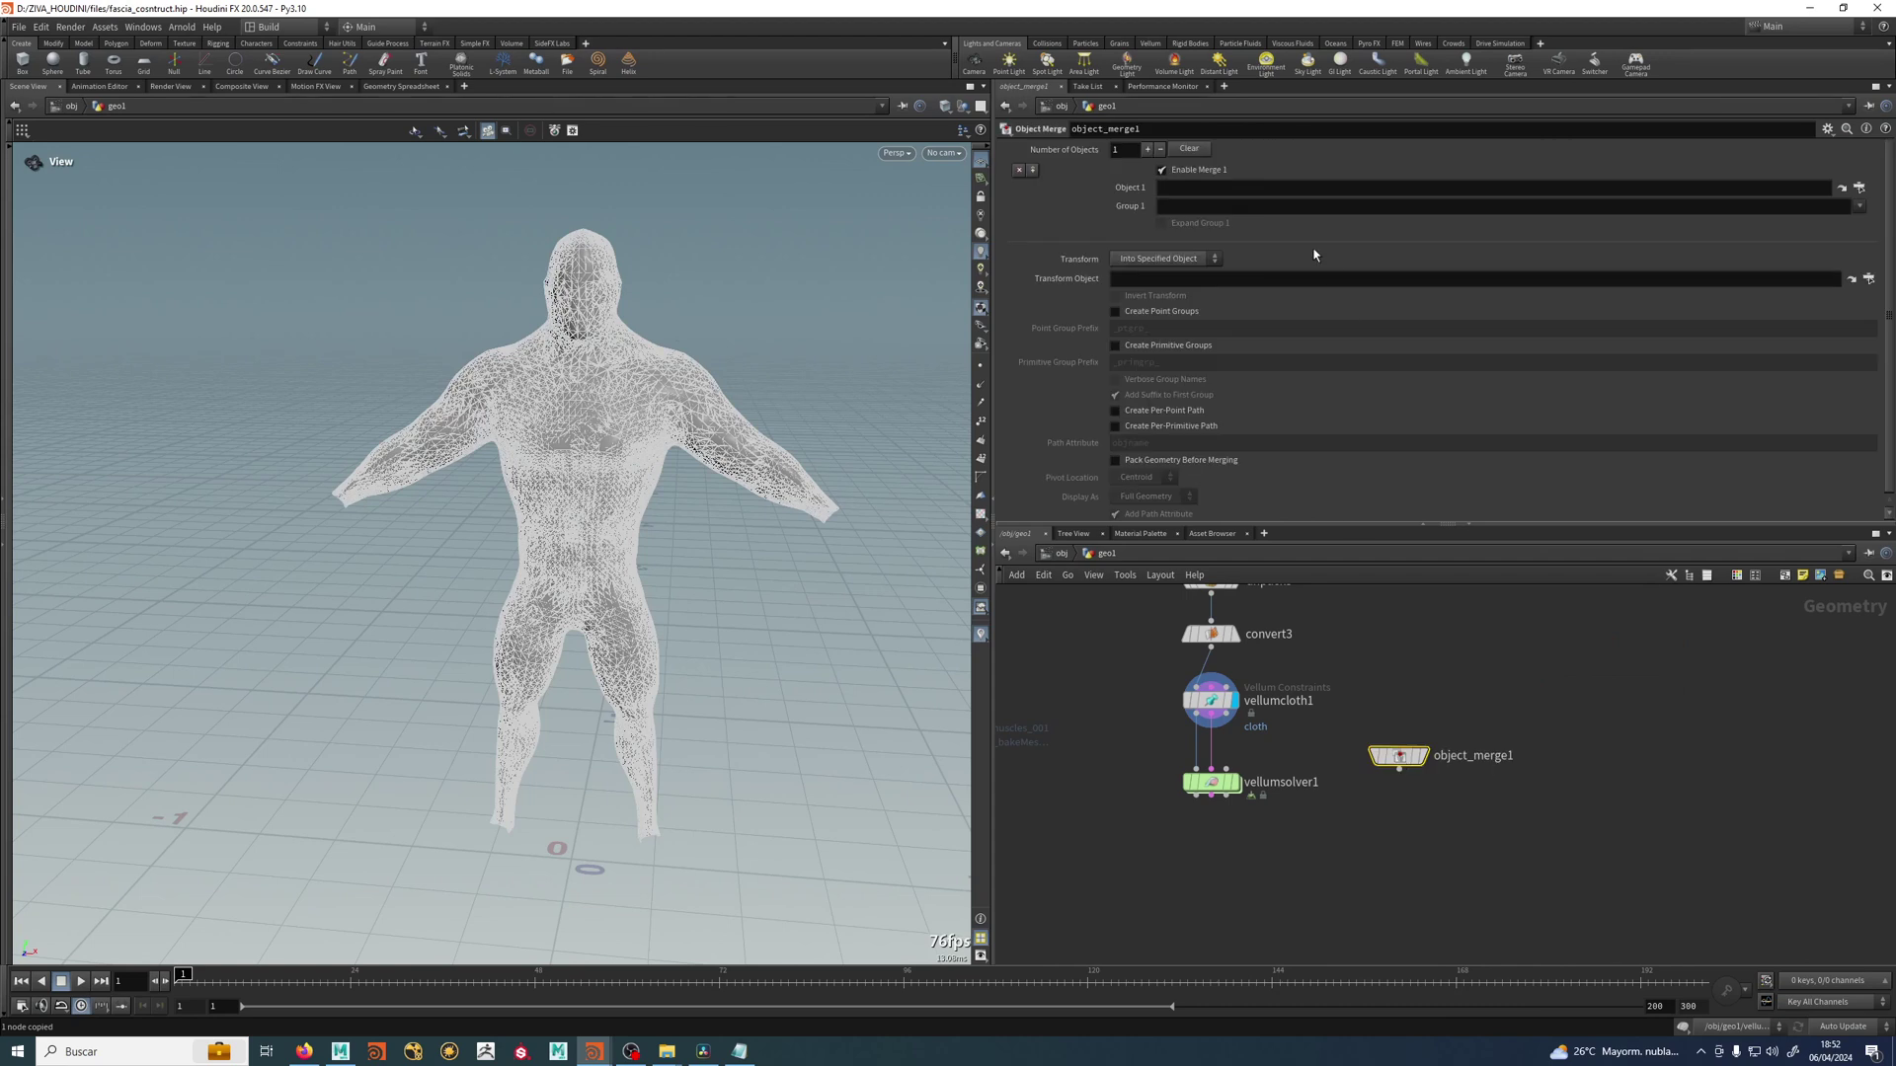
Point the Object Merge to /obj/geo1/STATIC_COLLIDE, check it by scrubbing and connect it to the Vellum solver's collision input.
left_click(1304, 188)
key("ctrl+v")
key("Return")
left_click(1422, 757)
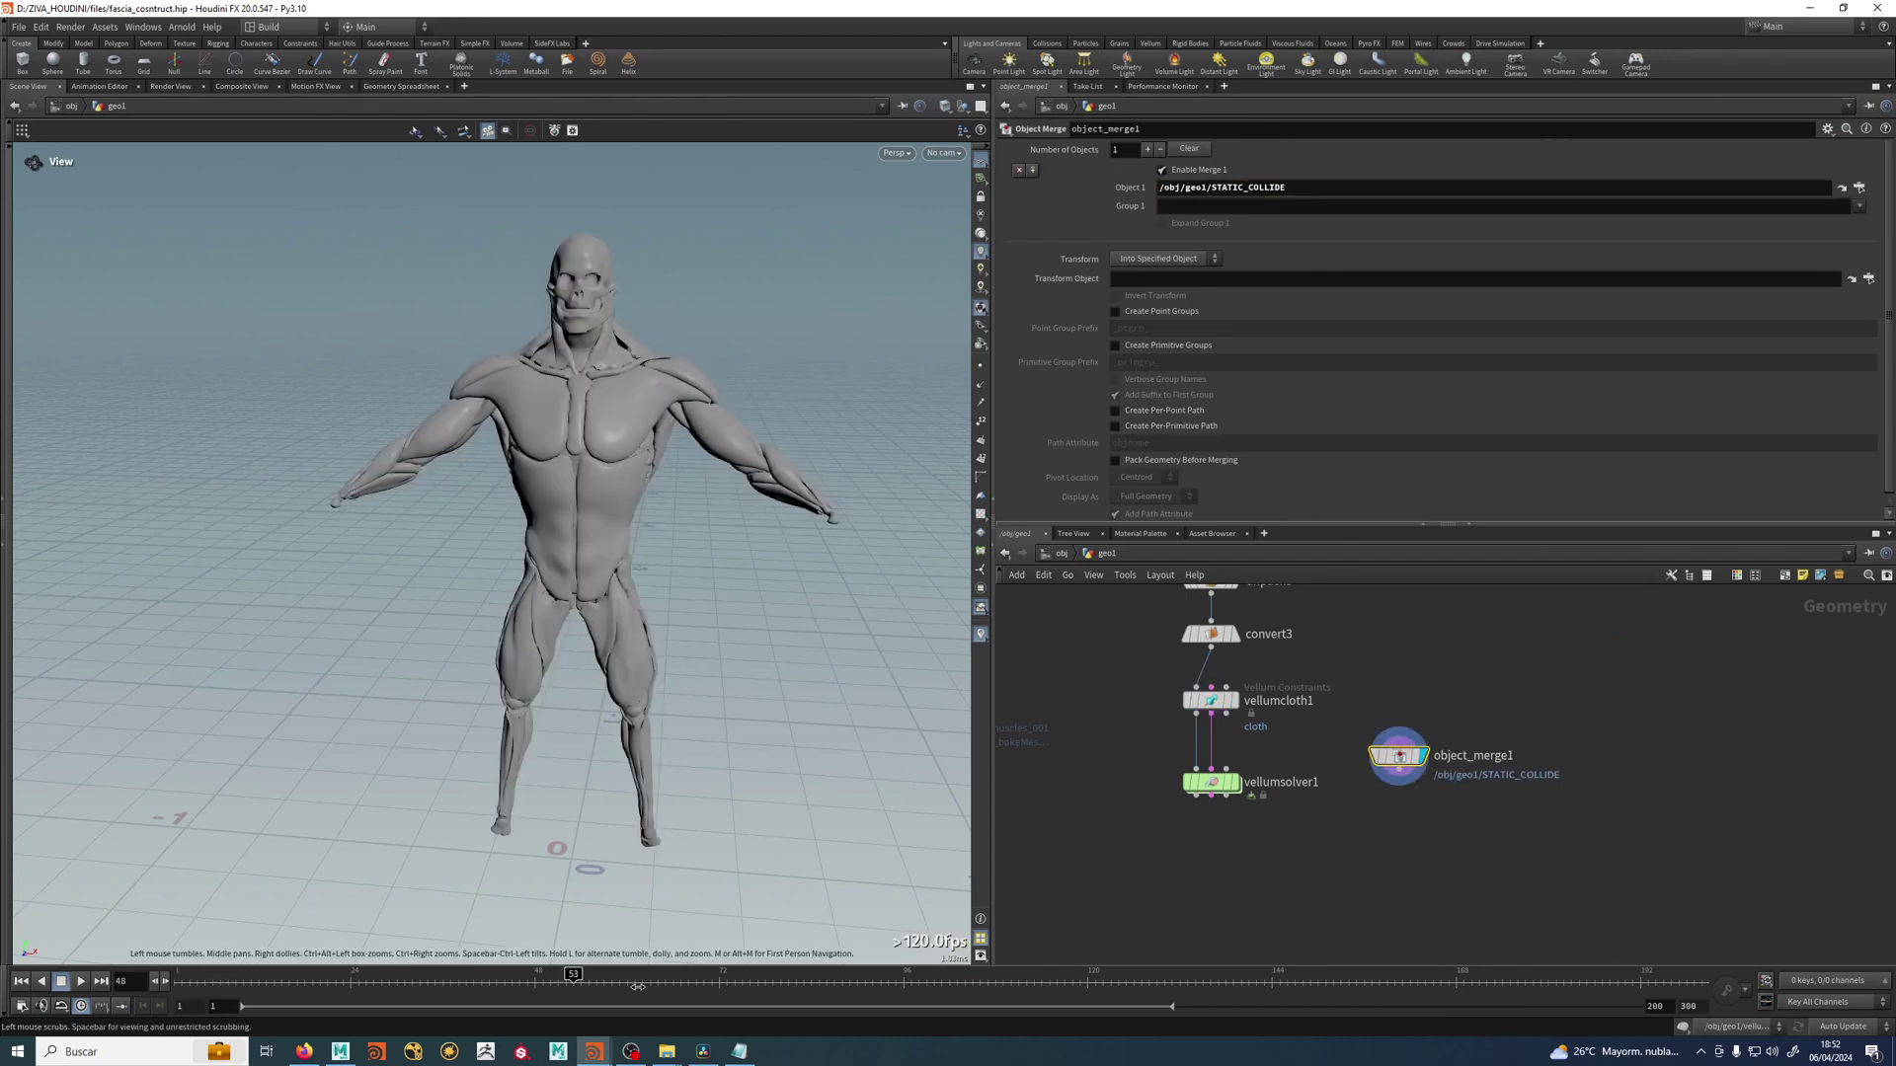
left_click_drag(655, 984, 176, 984)
scroll(1215, 778, "up", 3)
left_click_drag(1230, 764, 1449, 703)
Set the stretch Rest Length Scale of vellumcloth1 to 0.5.
left_click(1240, 666)
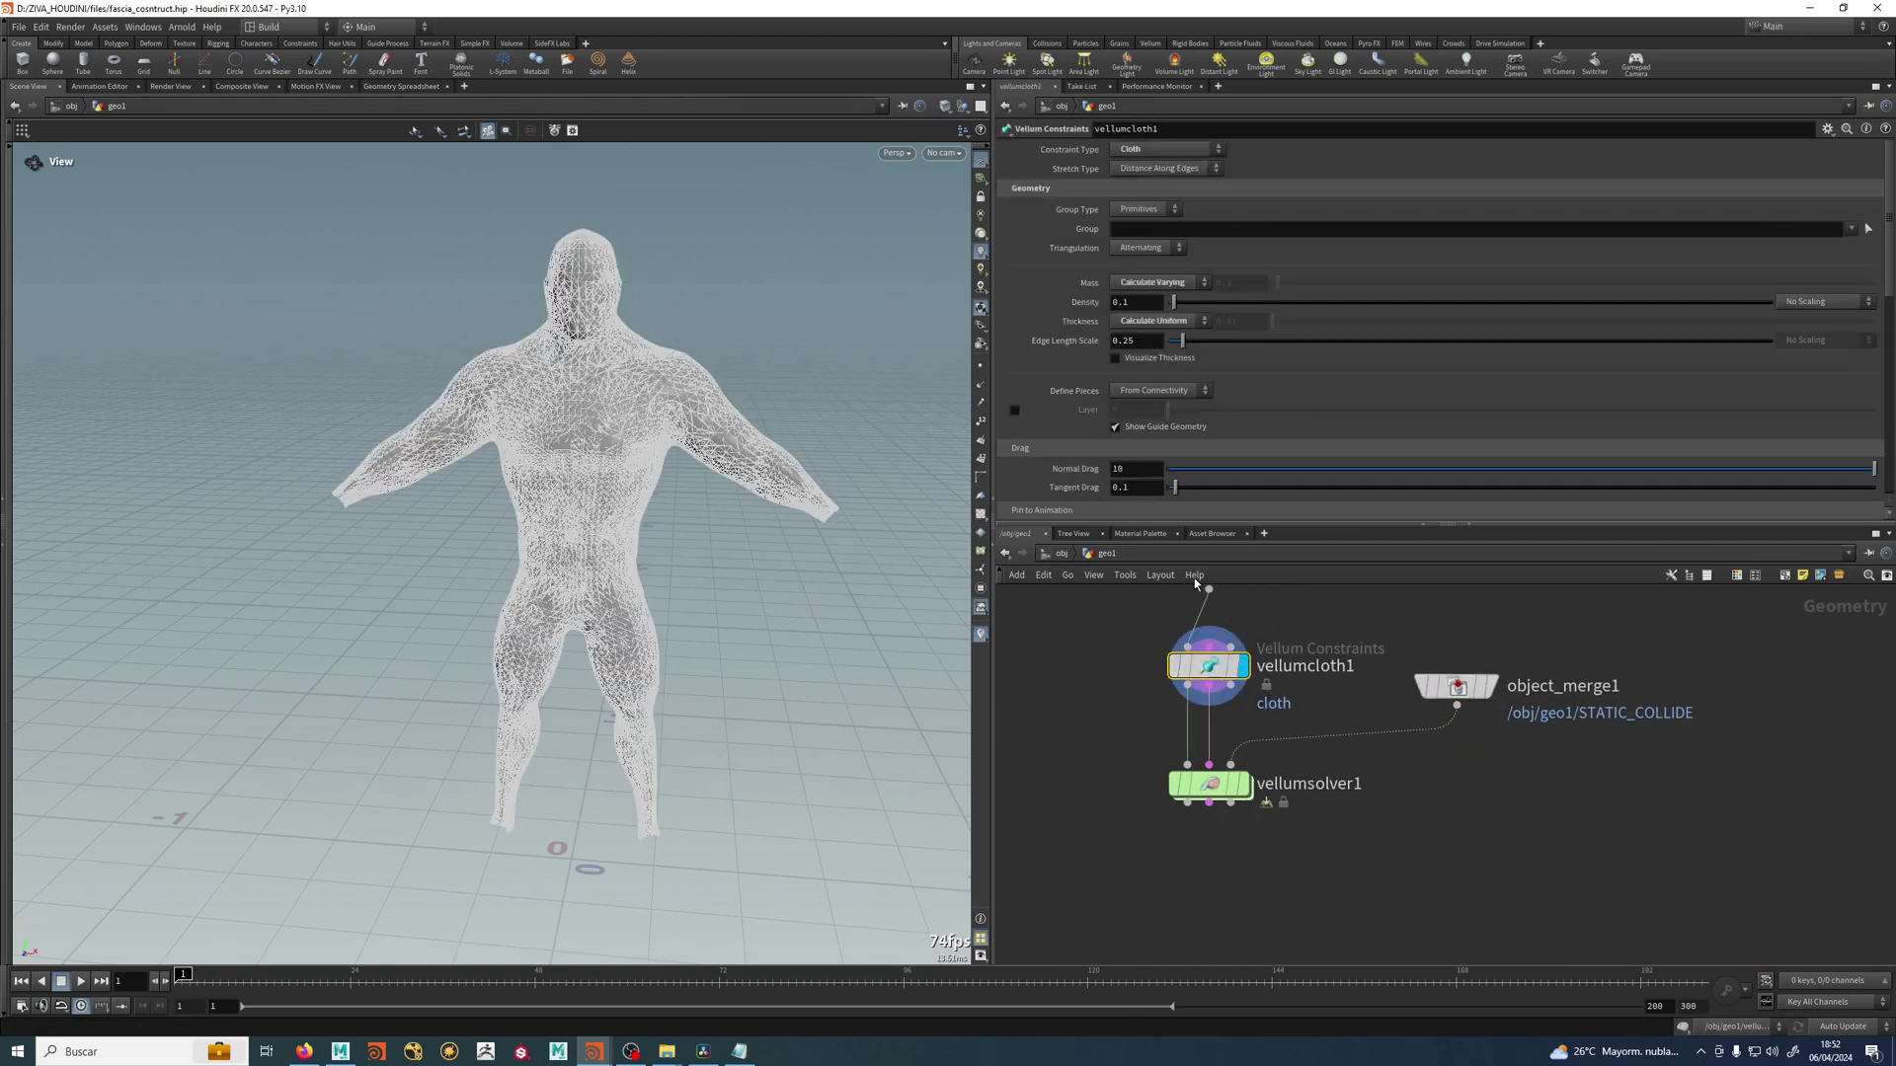
scroll(1108, 439, "down", 4)
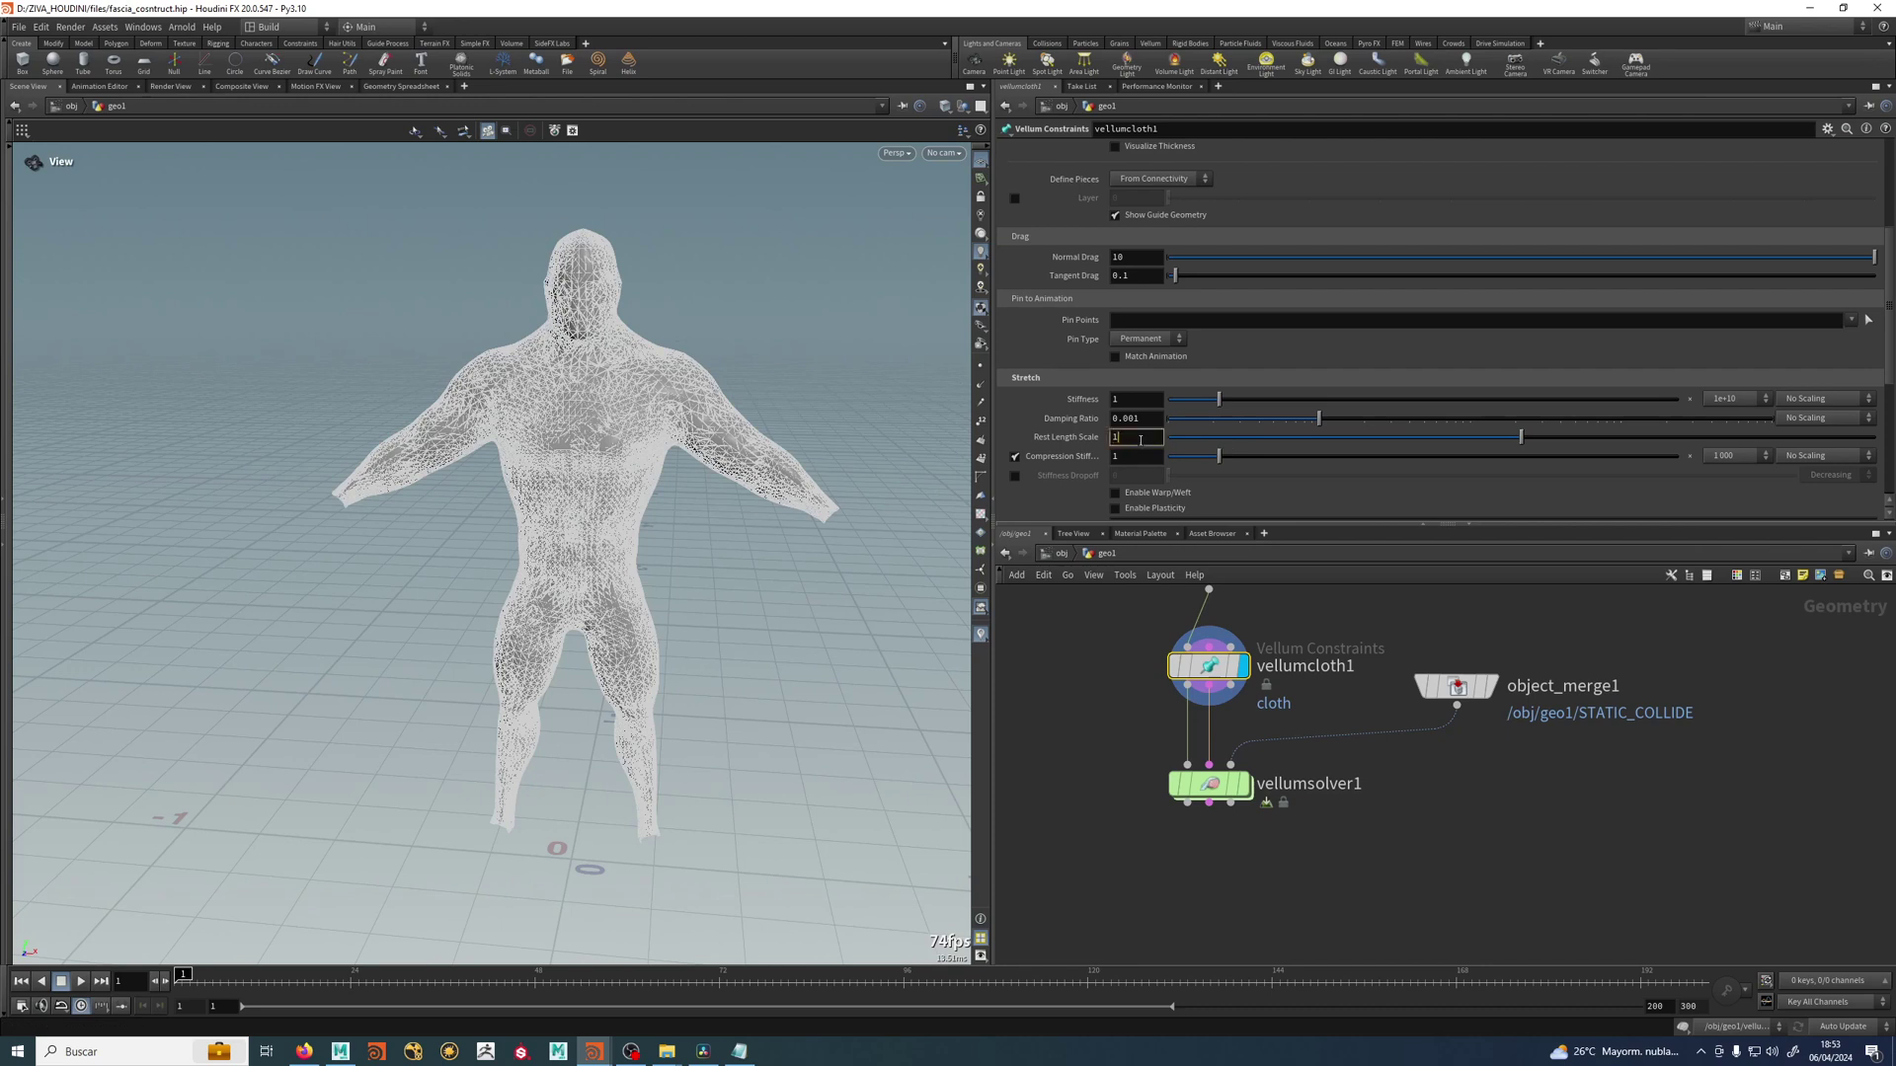
type("5")
key("Return")
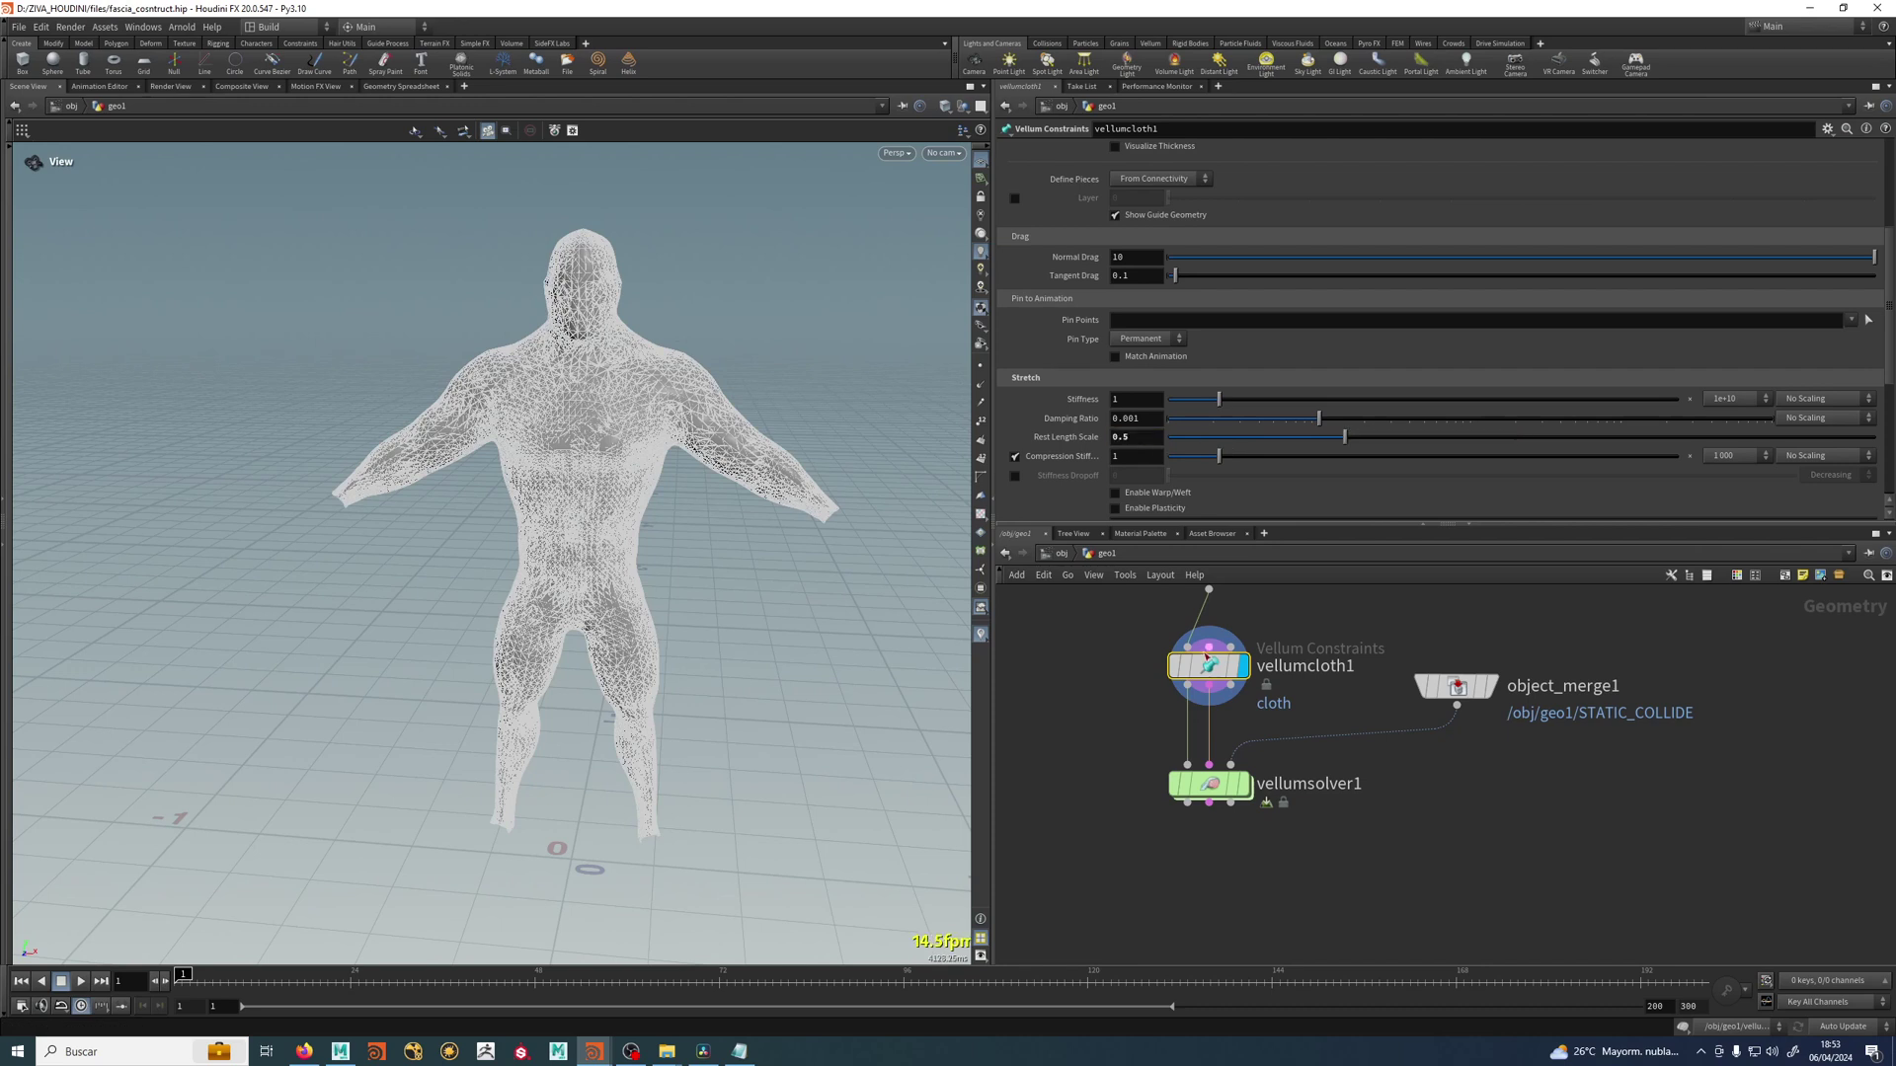
Display the Vellum solver, set the playback range end to frame 10, play and scrub the simulation, and return to the first frame.
left_click(1242, 784)
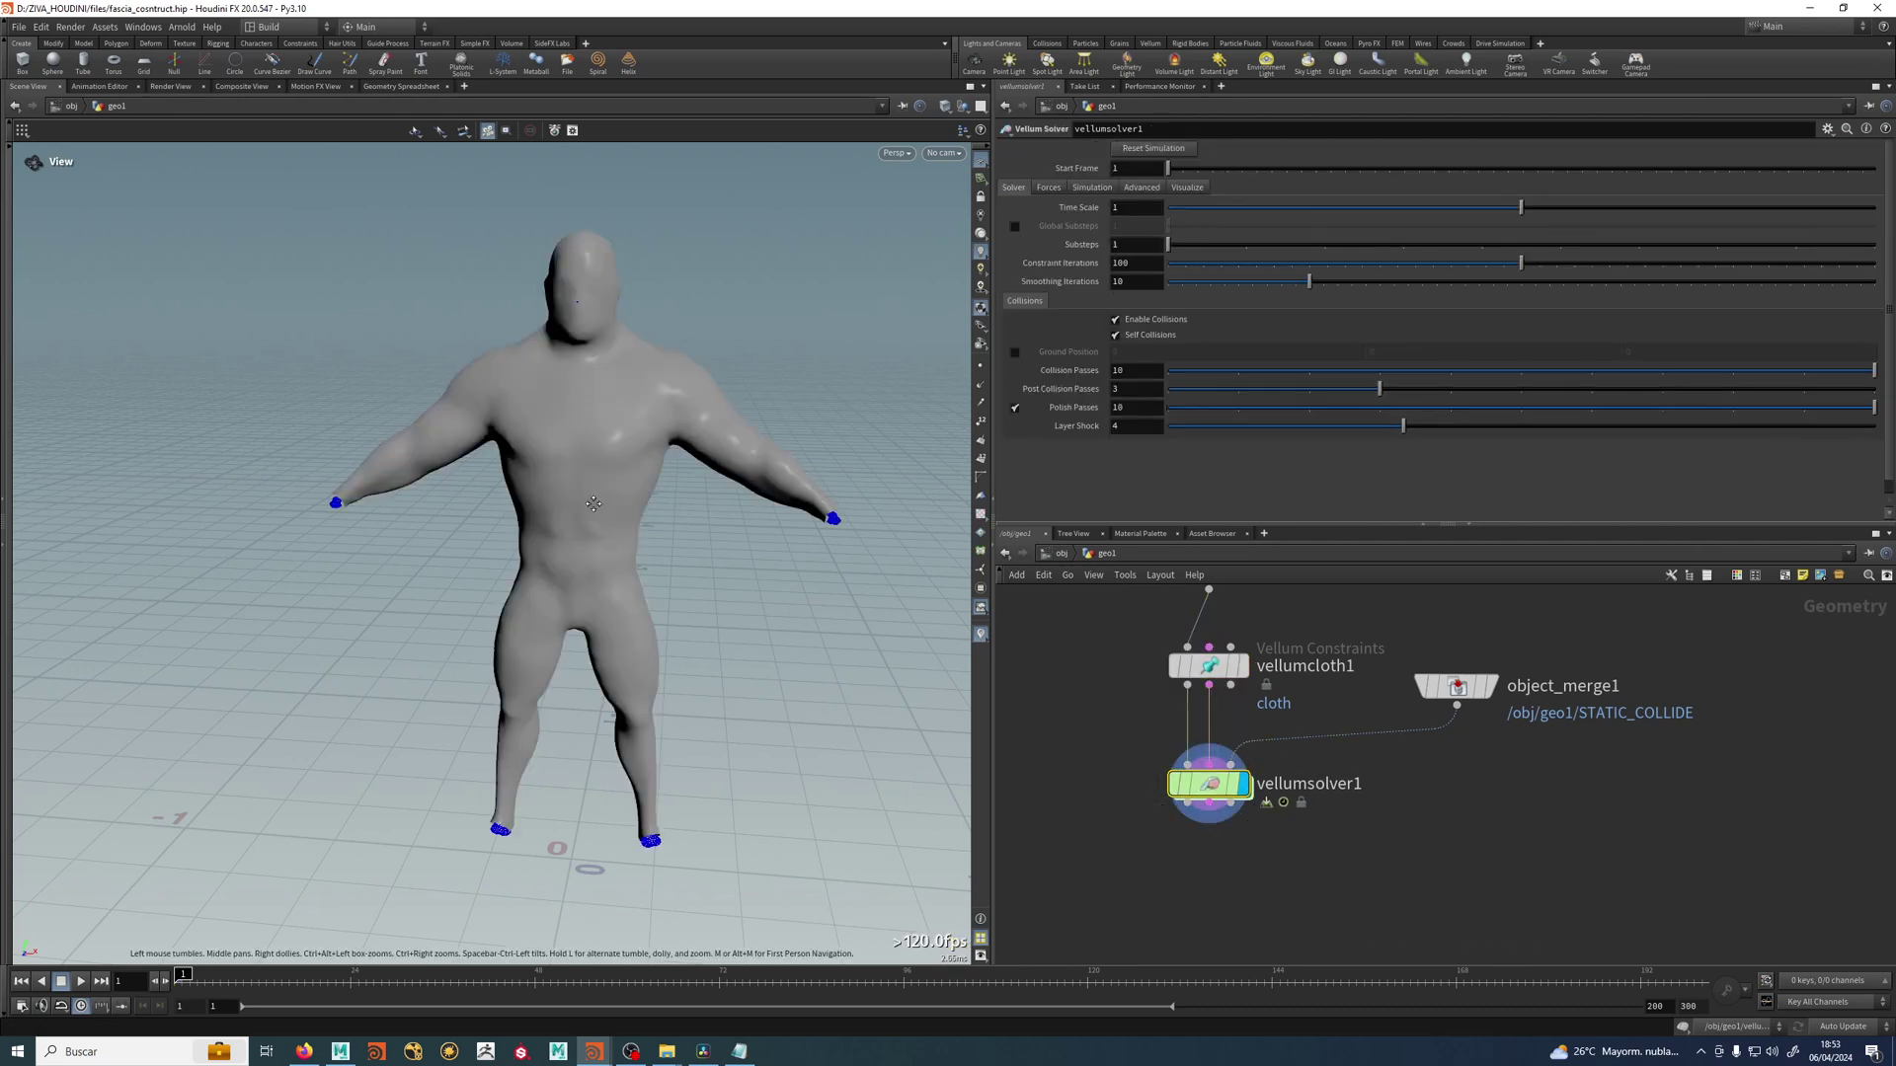
scroll(677, 665, "up", 6)
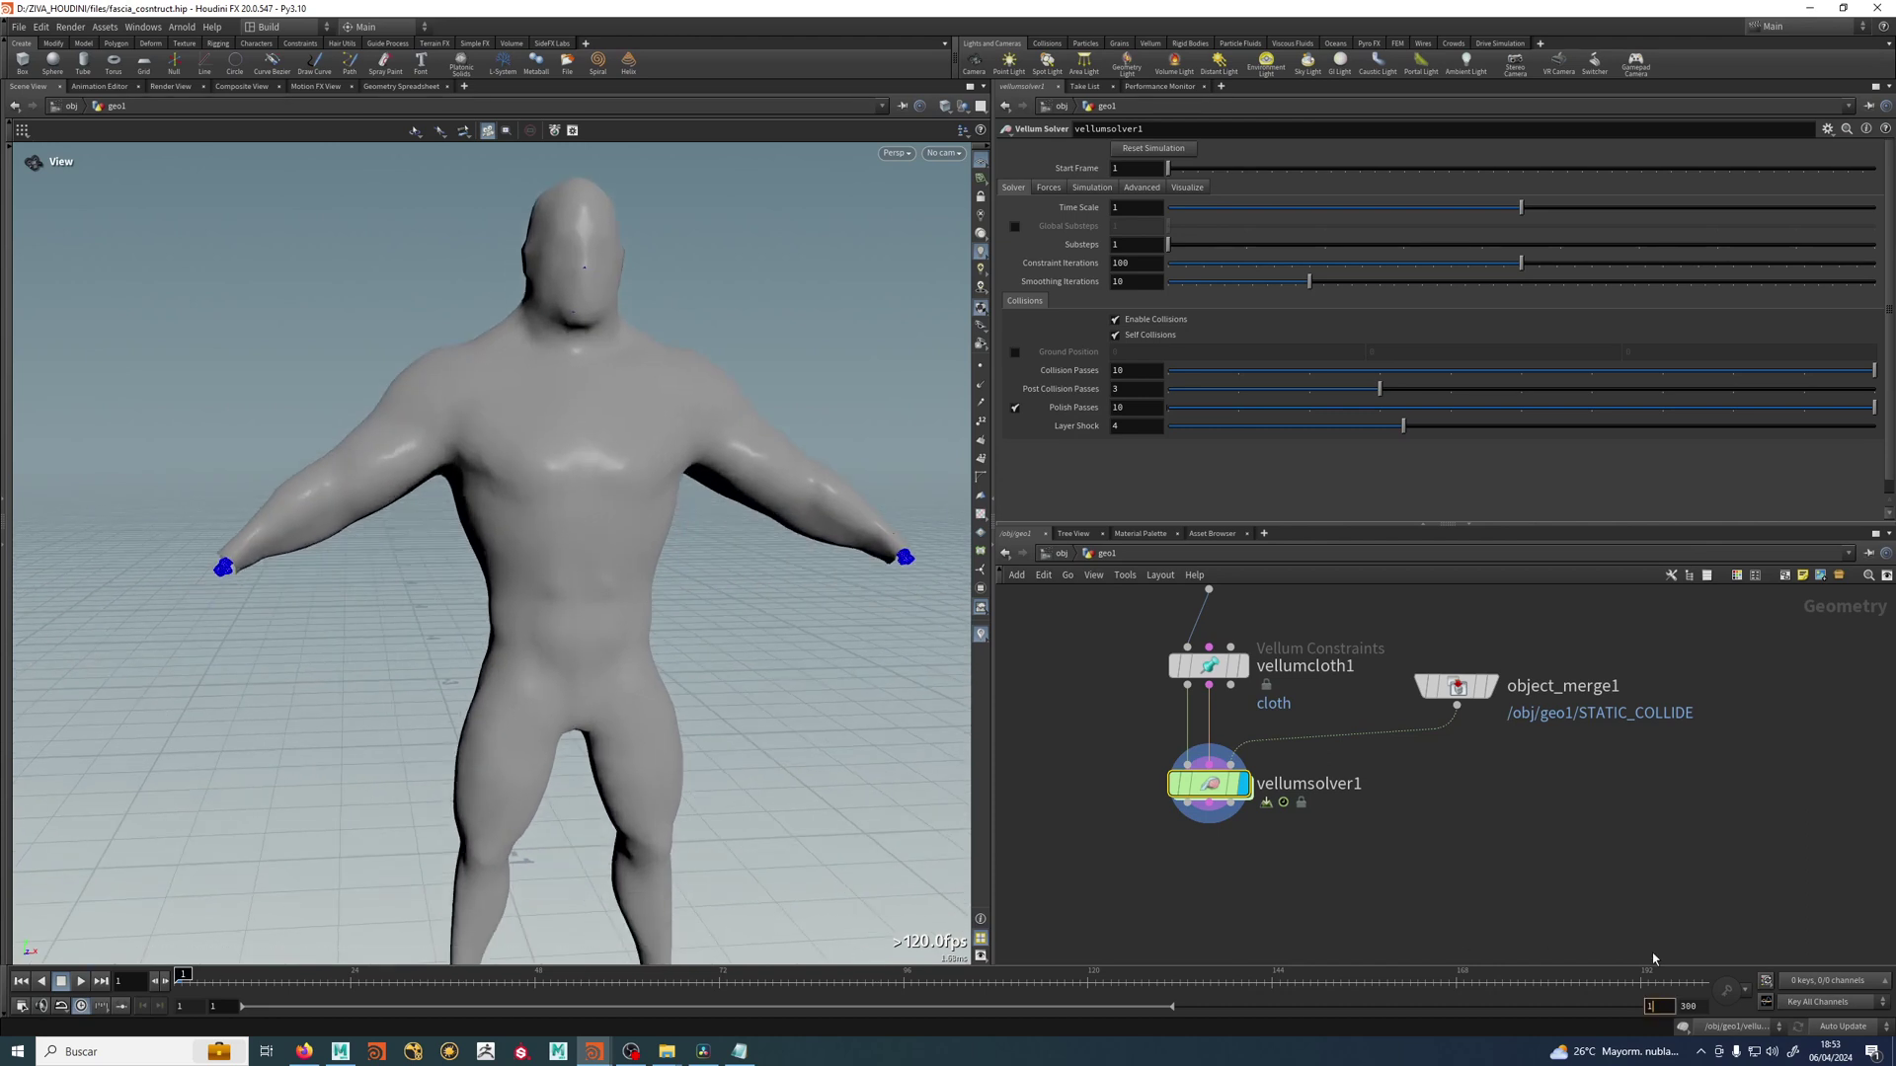
key("Return")
left_click(80, 980)
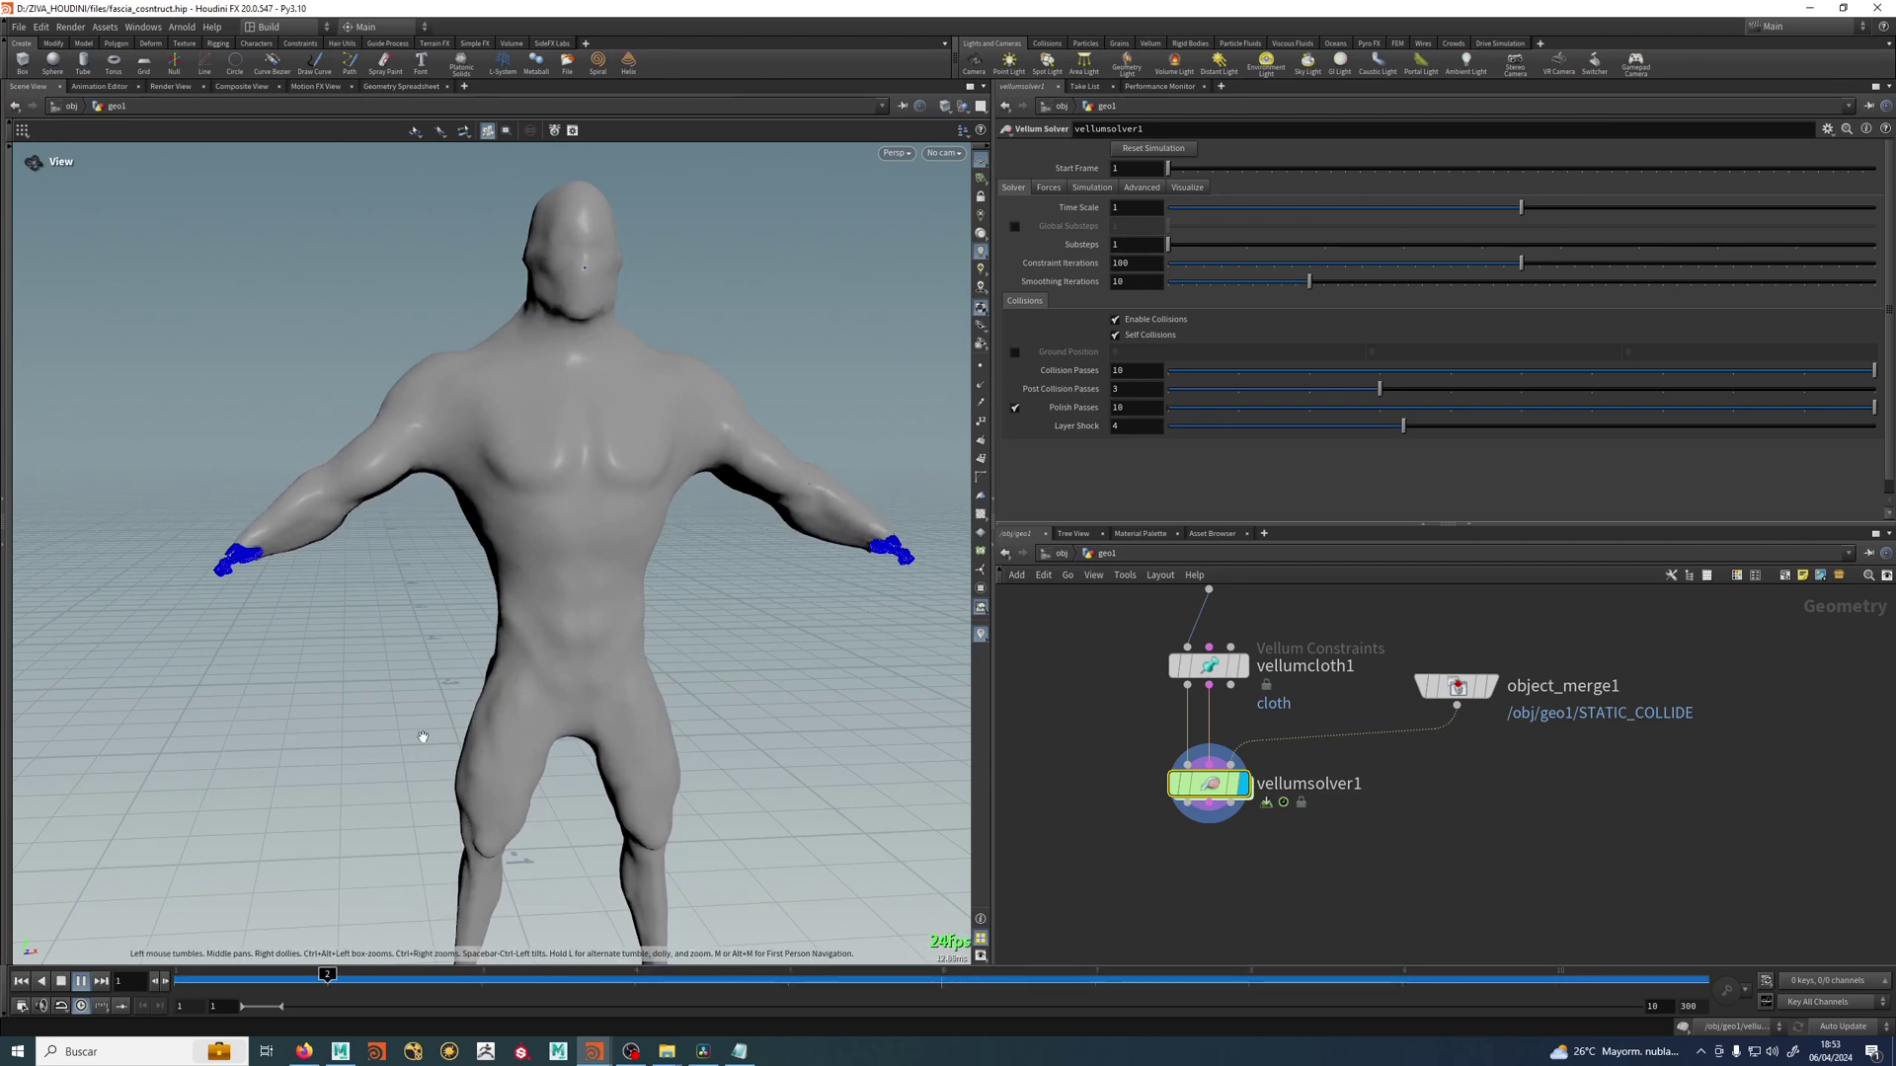
left_click(80, 980)
left_click_drag(284, 978, 635, 982)
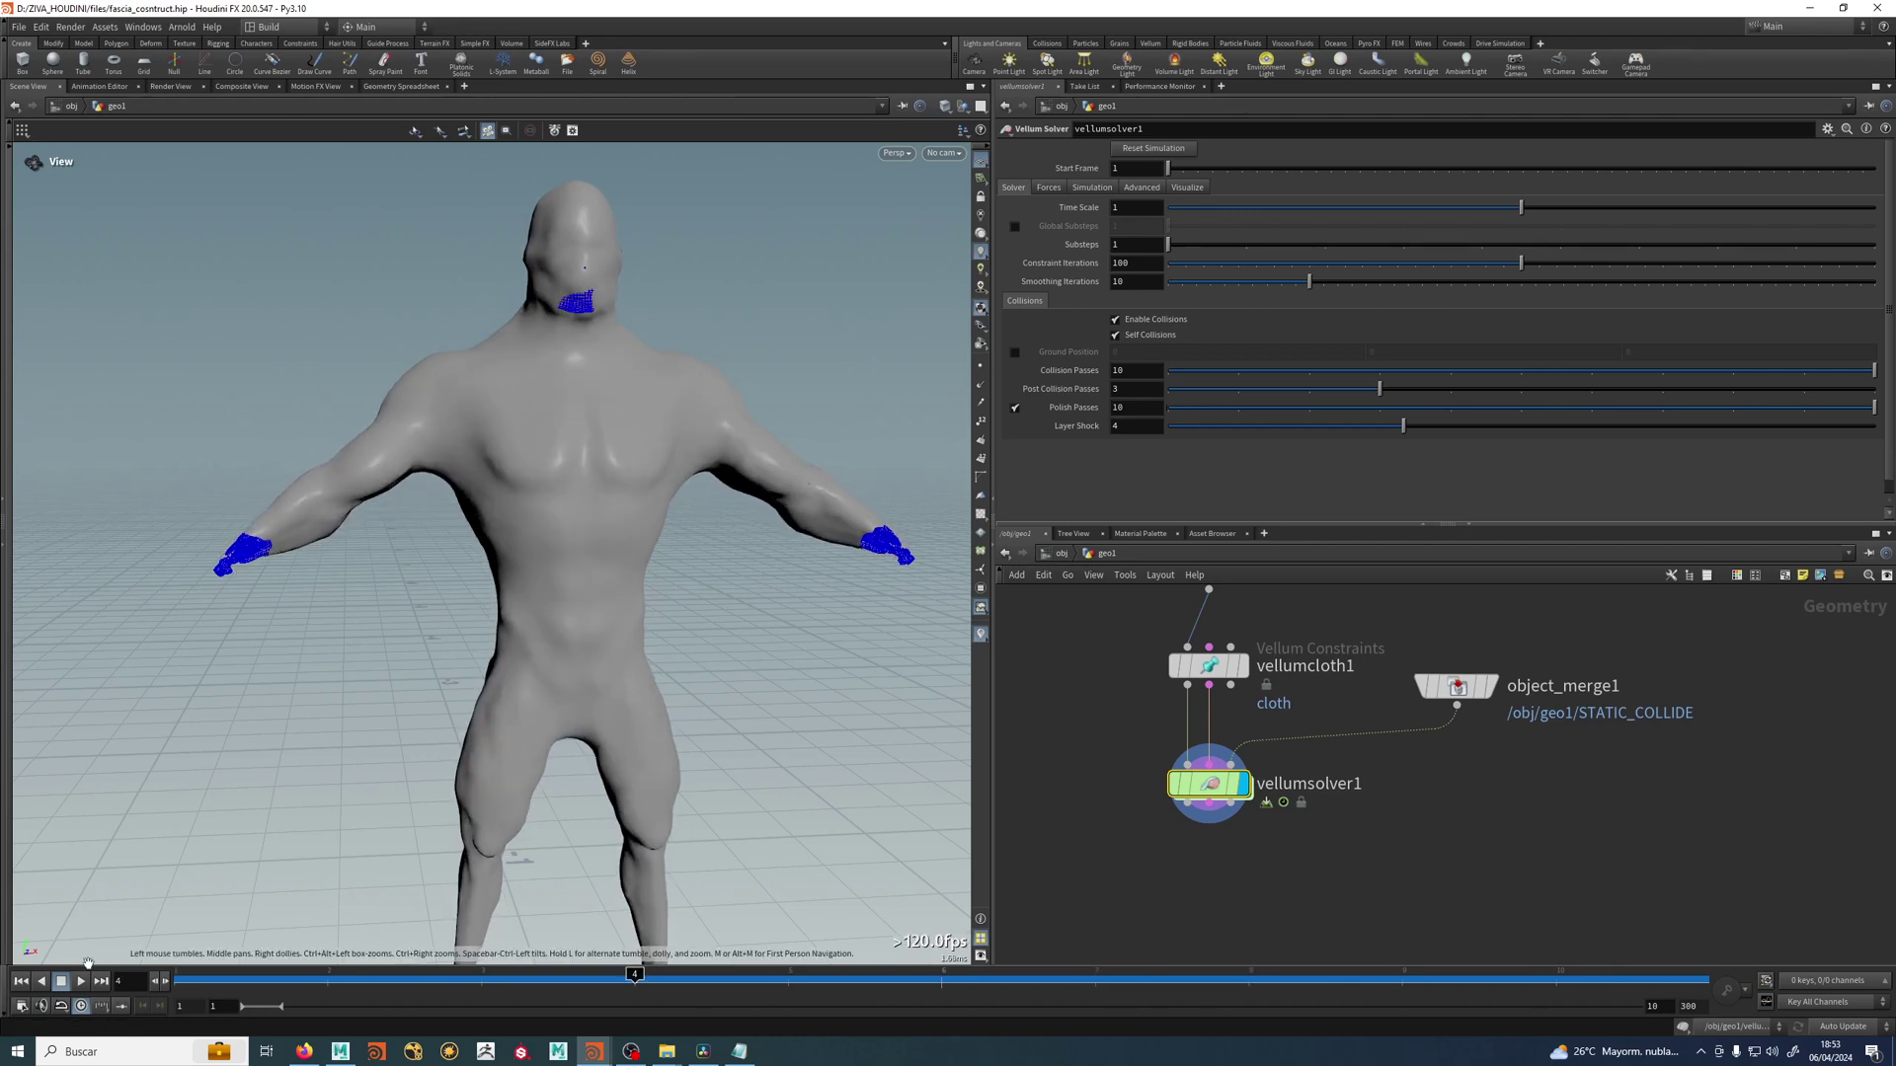
left_click(21, 980)
Move the skin import nodes up to make room between convert3 and vellumcloth1.
scroll(1493, 884, "down", 3)
middle_click_drag(1407, 736, 1393, 896)
left_click_drag(1385, 623, 1187, 867)
left_click_drag(1279, 828, 1280, 730)
left_click(1316, 812)
Insert a Group Create node between convert3 and vellumcloth1 and display it.
scroll(1312, 805, "up", 2)
middle_click_drag(1312, 804, 1338, 792)
key("Tab")
type("group")
key("Return")
left_click(1338, 787)
left_click_drag(1338, 790, 1301, 772)
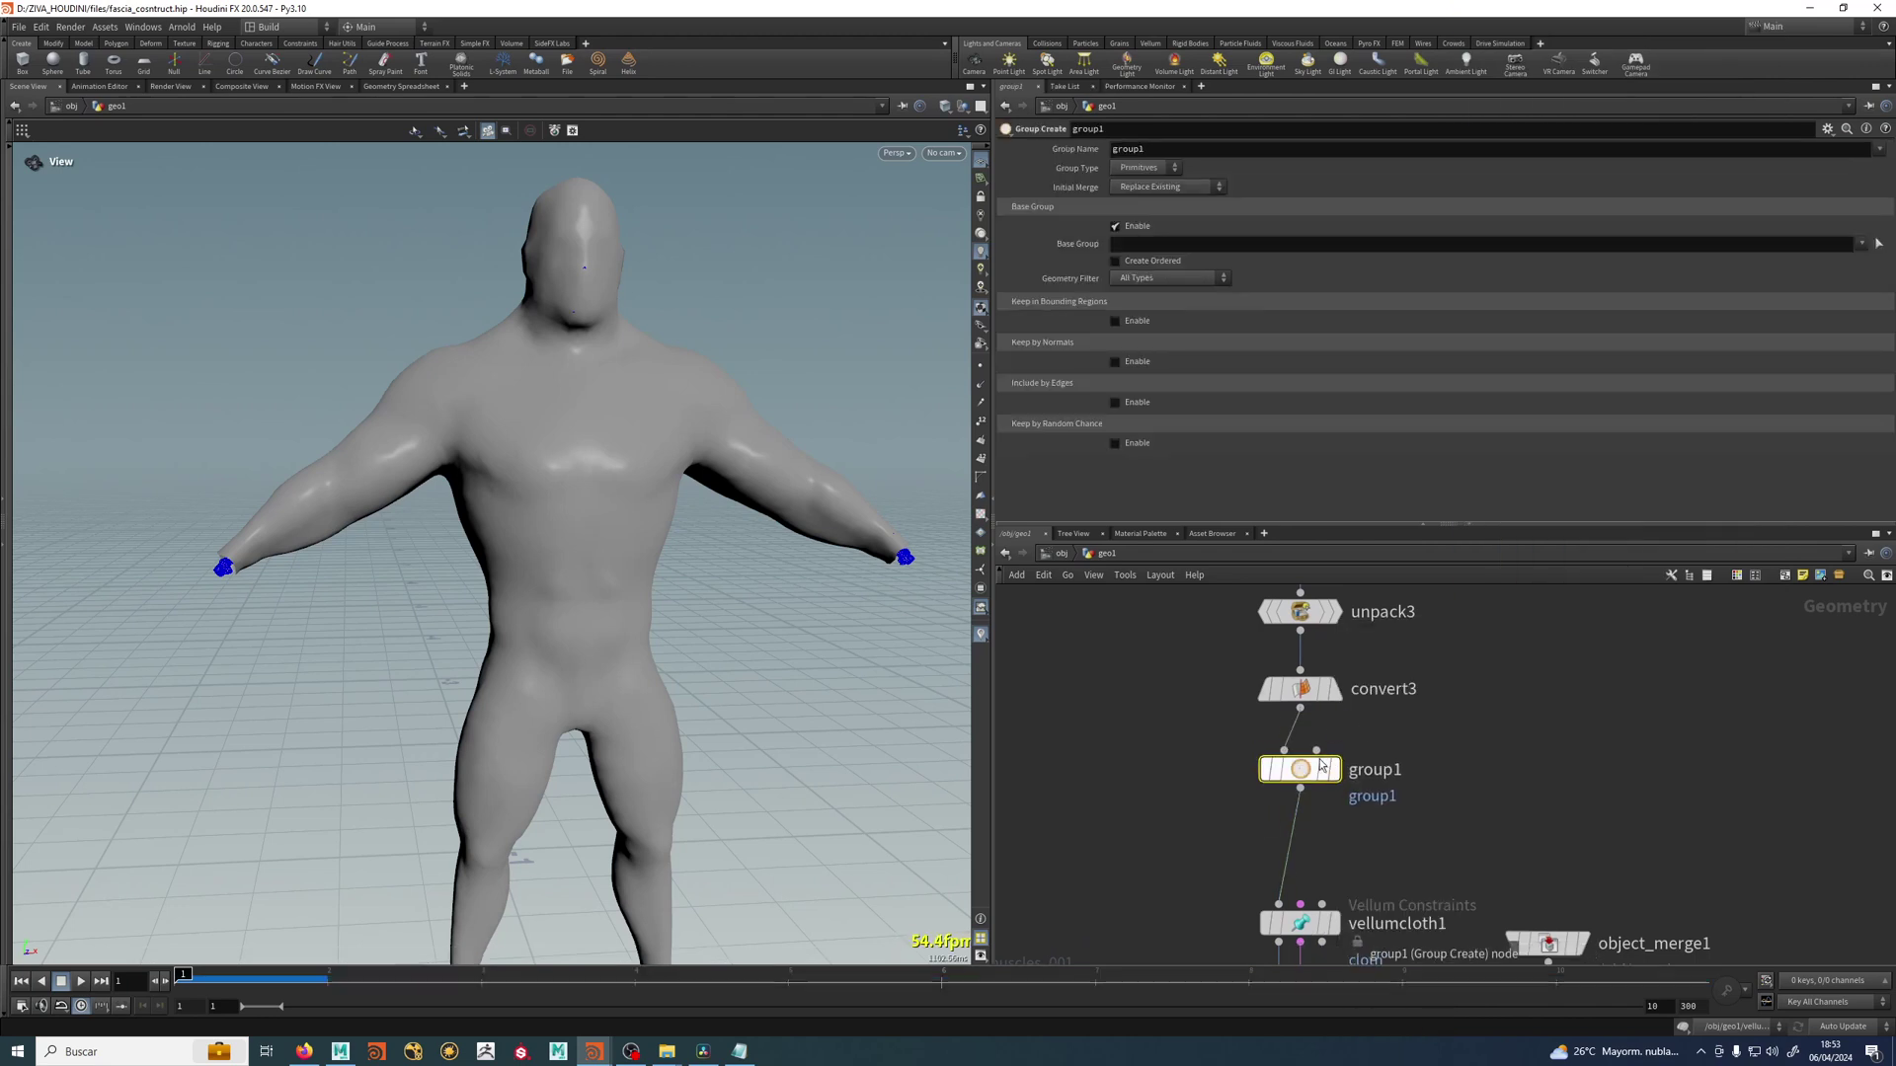
left_click(1333, 769)
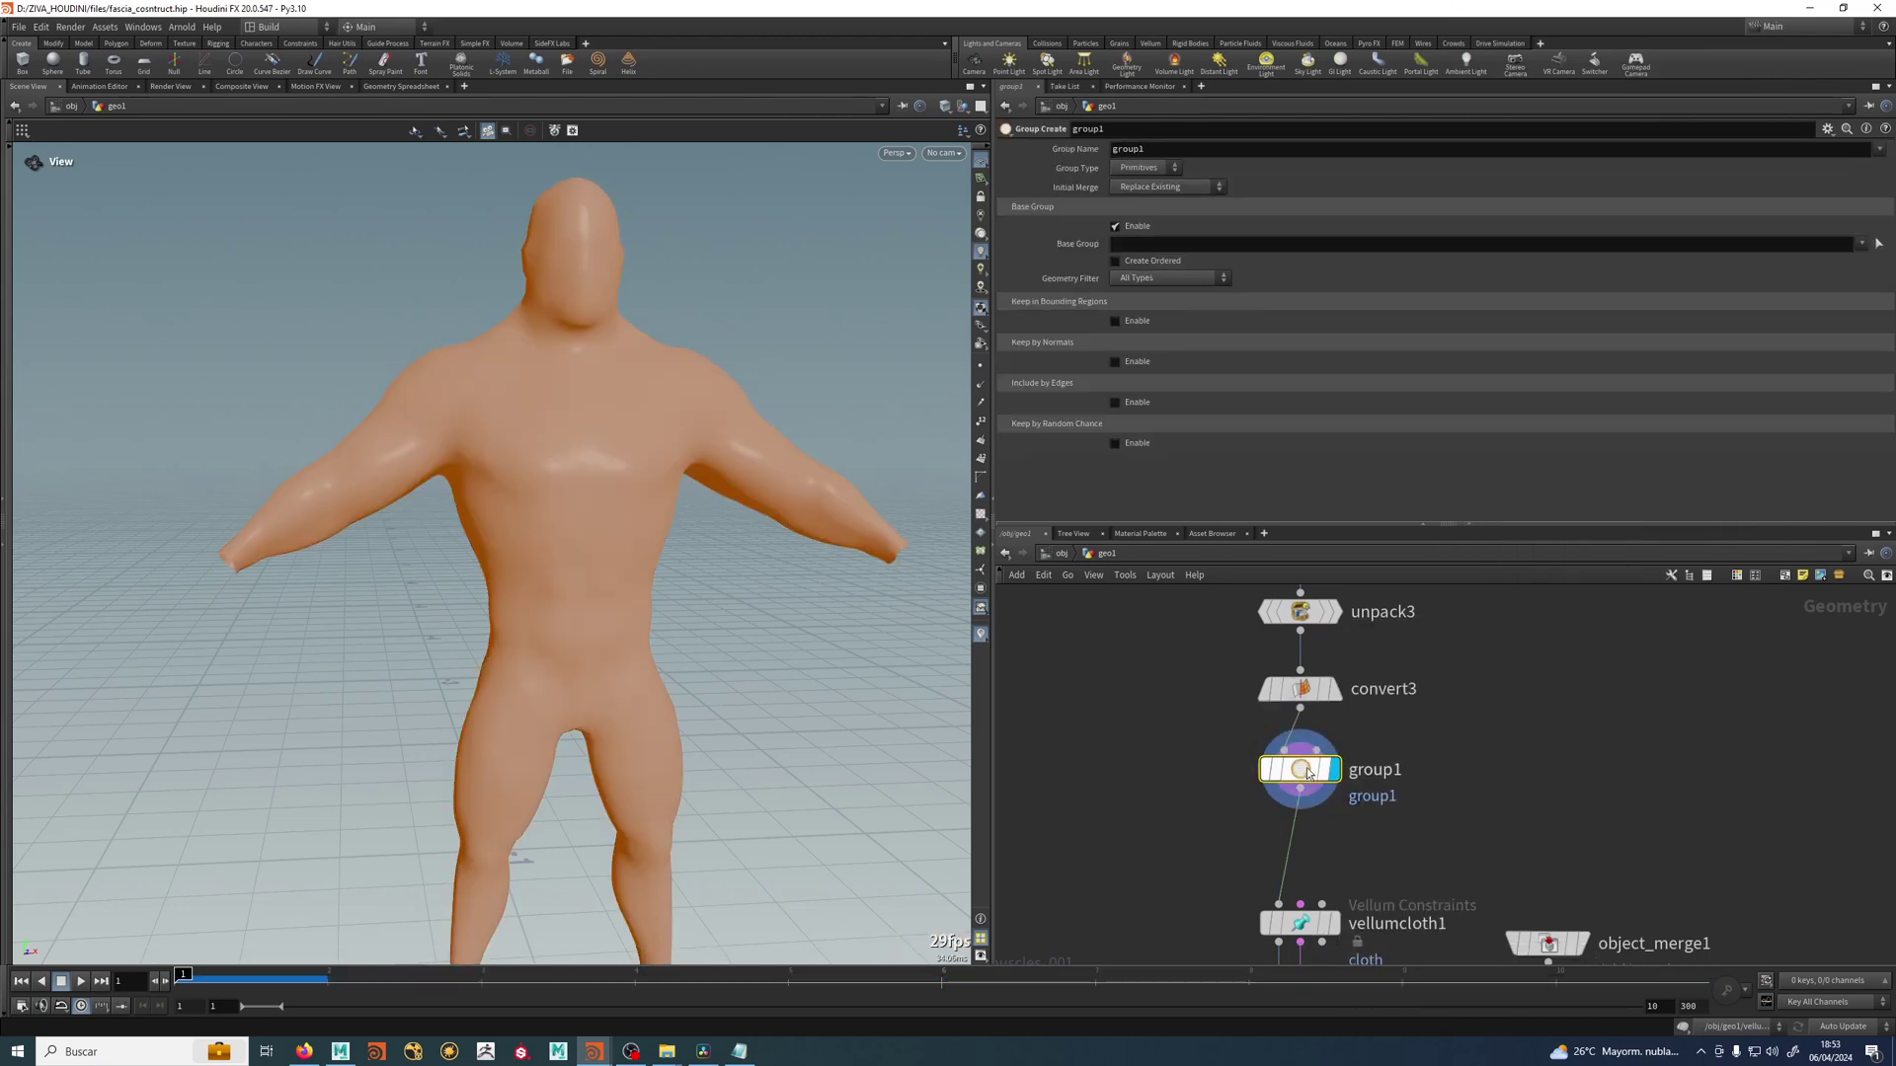
Set the group type of group1 to Points.
left_click(1146, 167)
left_click(1143, 189)
scroll(724, 533, "up", 2)
middle_click_drag(723, 533, 815, 562)
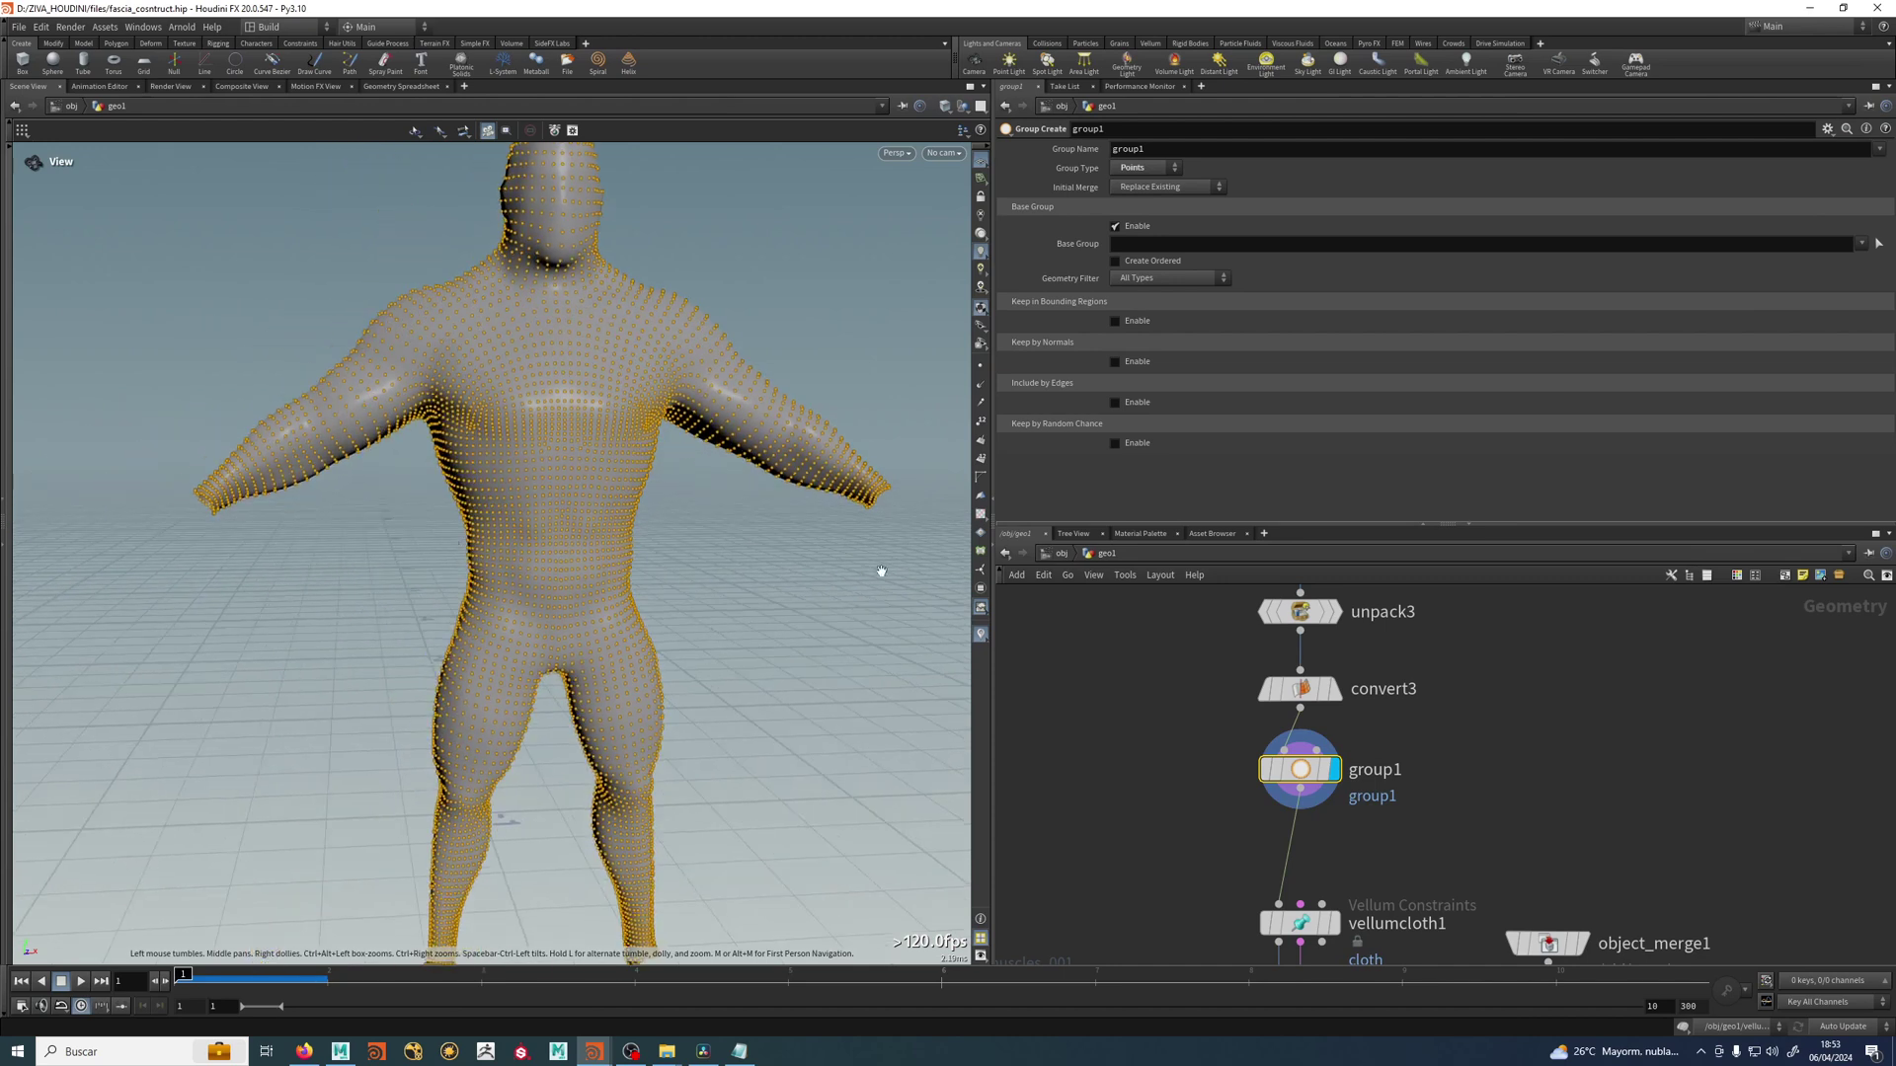
mouse_move(274, 649)
middle_mouse_down()
mouse_move(287, 580)
mouse_move(267, 613)
middle_mouse_up()
right_click_drag(267, 612, 297, 703)
left_click_drag(296, 703, 335, 725)
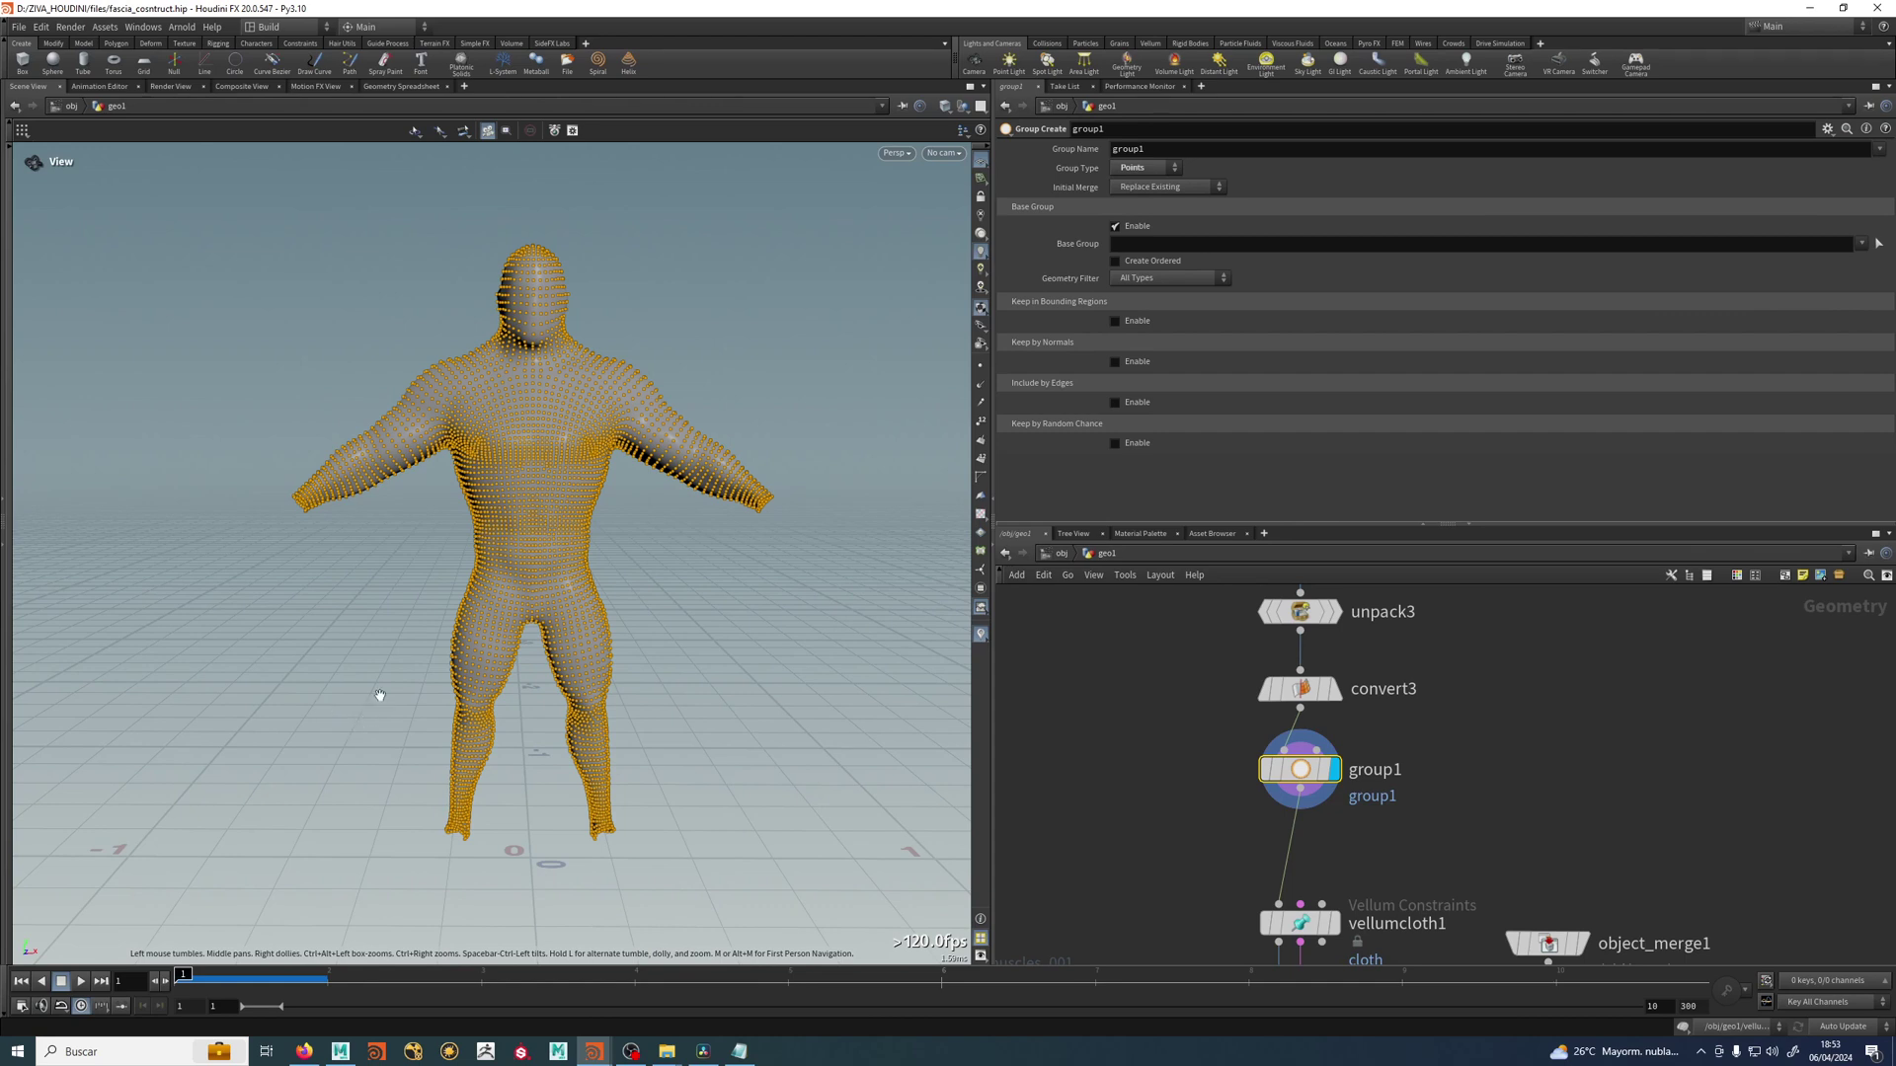
middle_click_drag(382, 685, 405, 699)
right_click_drag(405, 699, 574, 681)
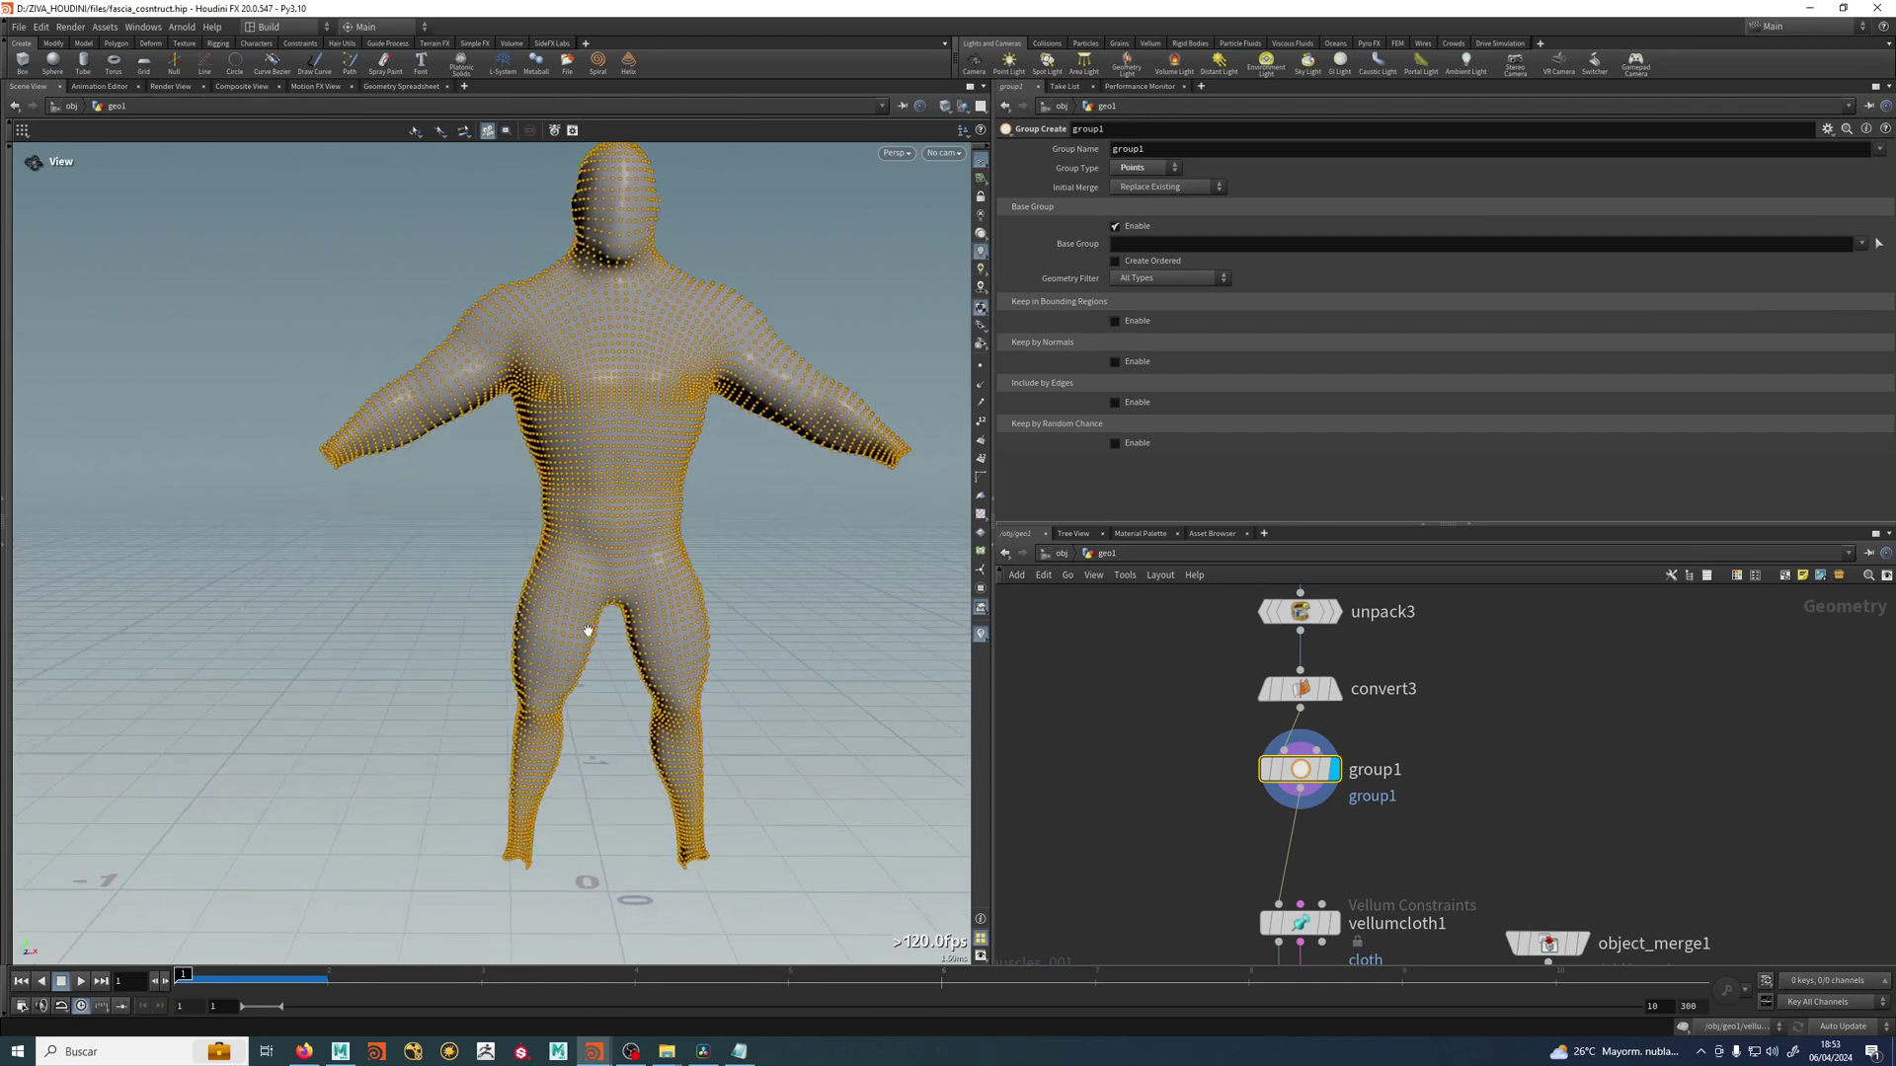
mouse_move(587, 632)
left_mouse_down()
mouse_move(563, 626)
mouse_move(591, 655)
left_mouse_up()
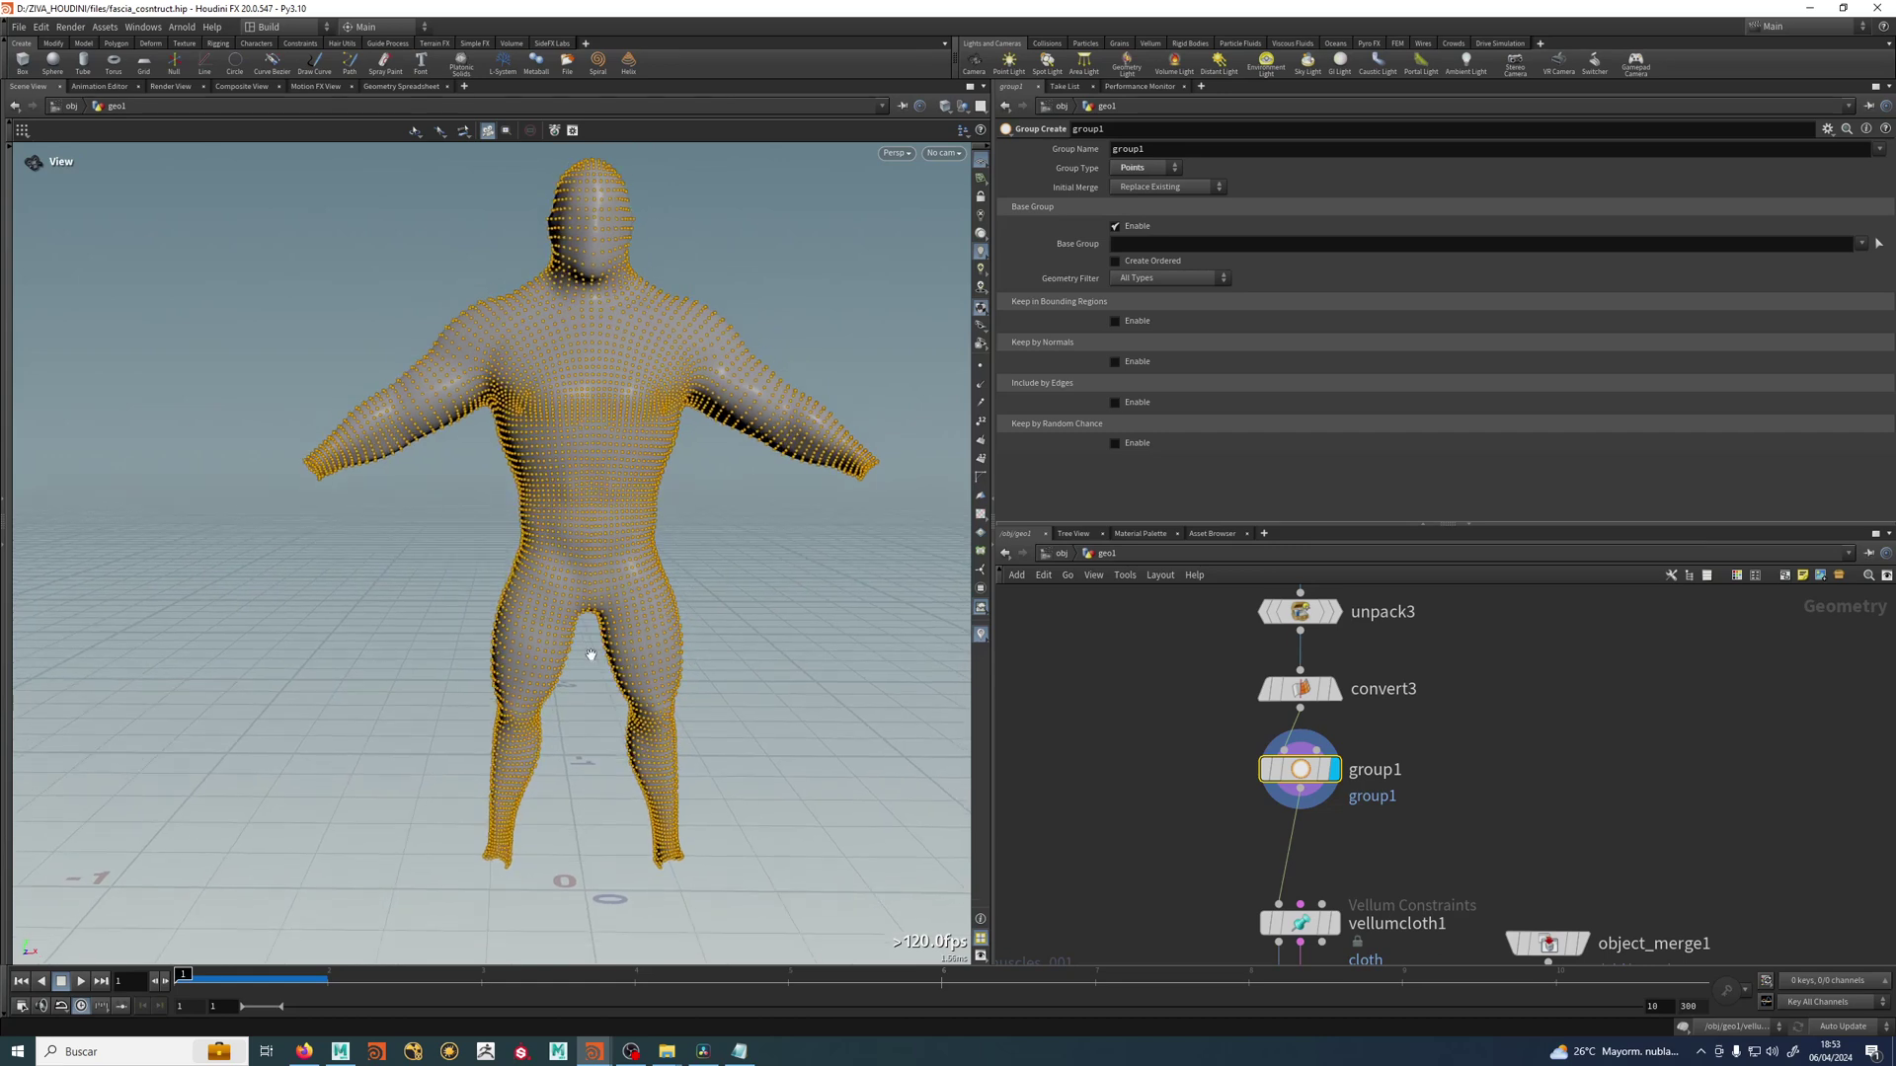
Enable Include by Edges on group1 with Unshared Edges and Create Boundary Groups, and check the generated point groups in the node info.
left_click(1133, 400)
scroll(1106, 434, "down", 2)
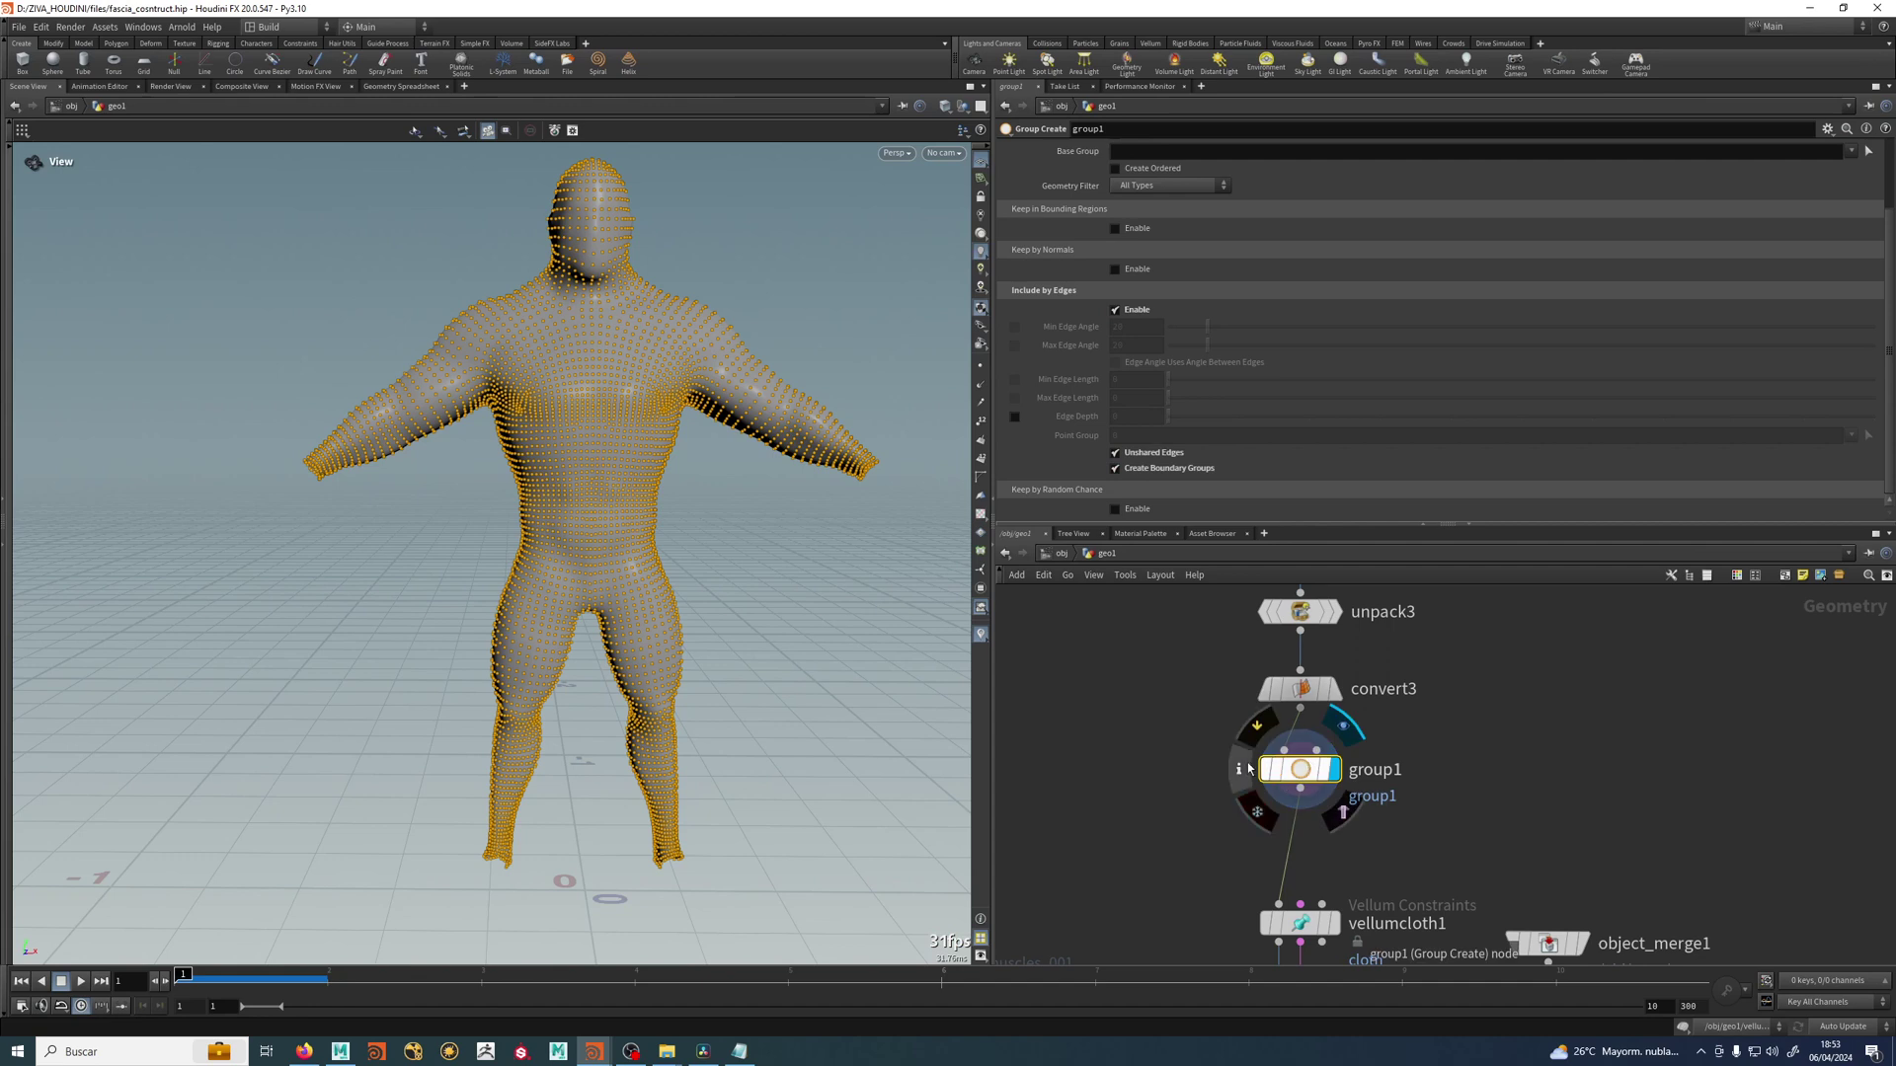
left_click(1241, 769)
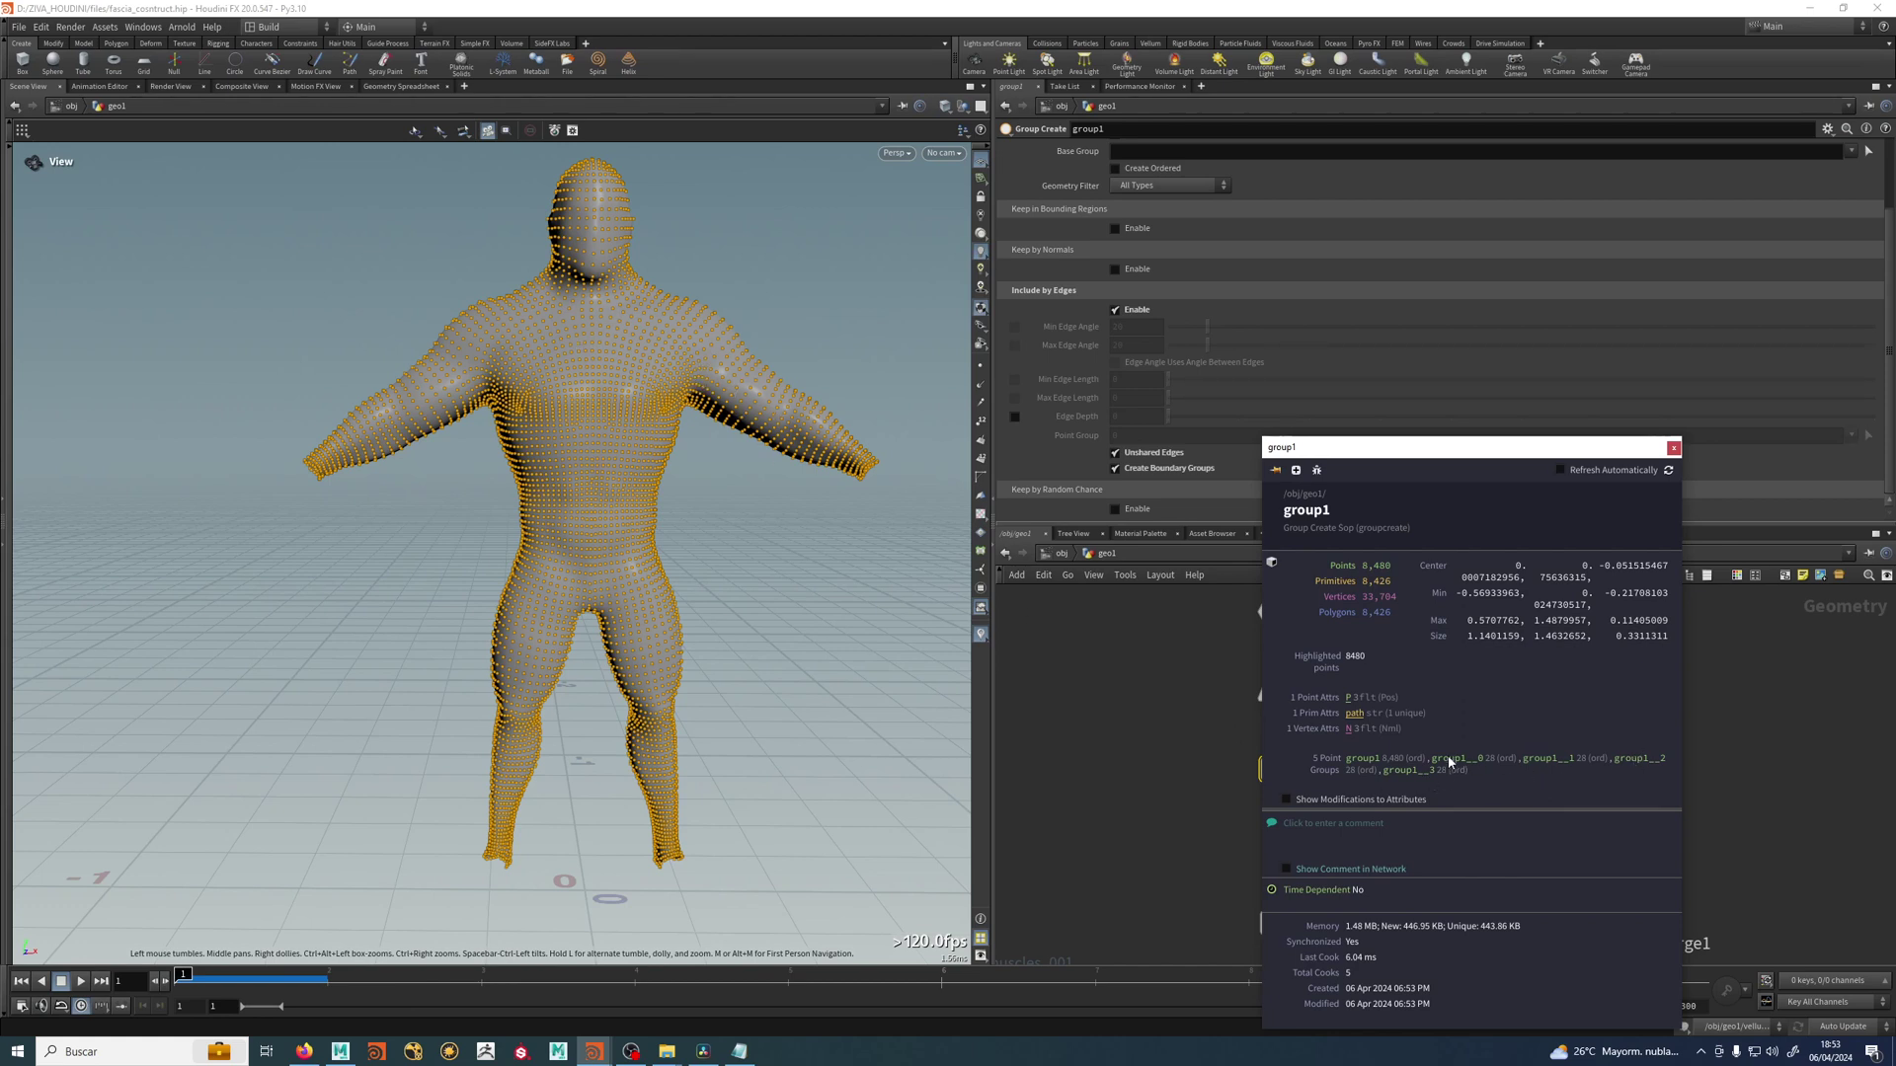
left_click(1674, 450)
Insert and display a second Group Create node between group1 and vellumcloth1, with its group type set to Points.
key("Tab")
type("group")
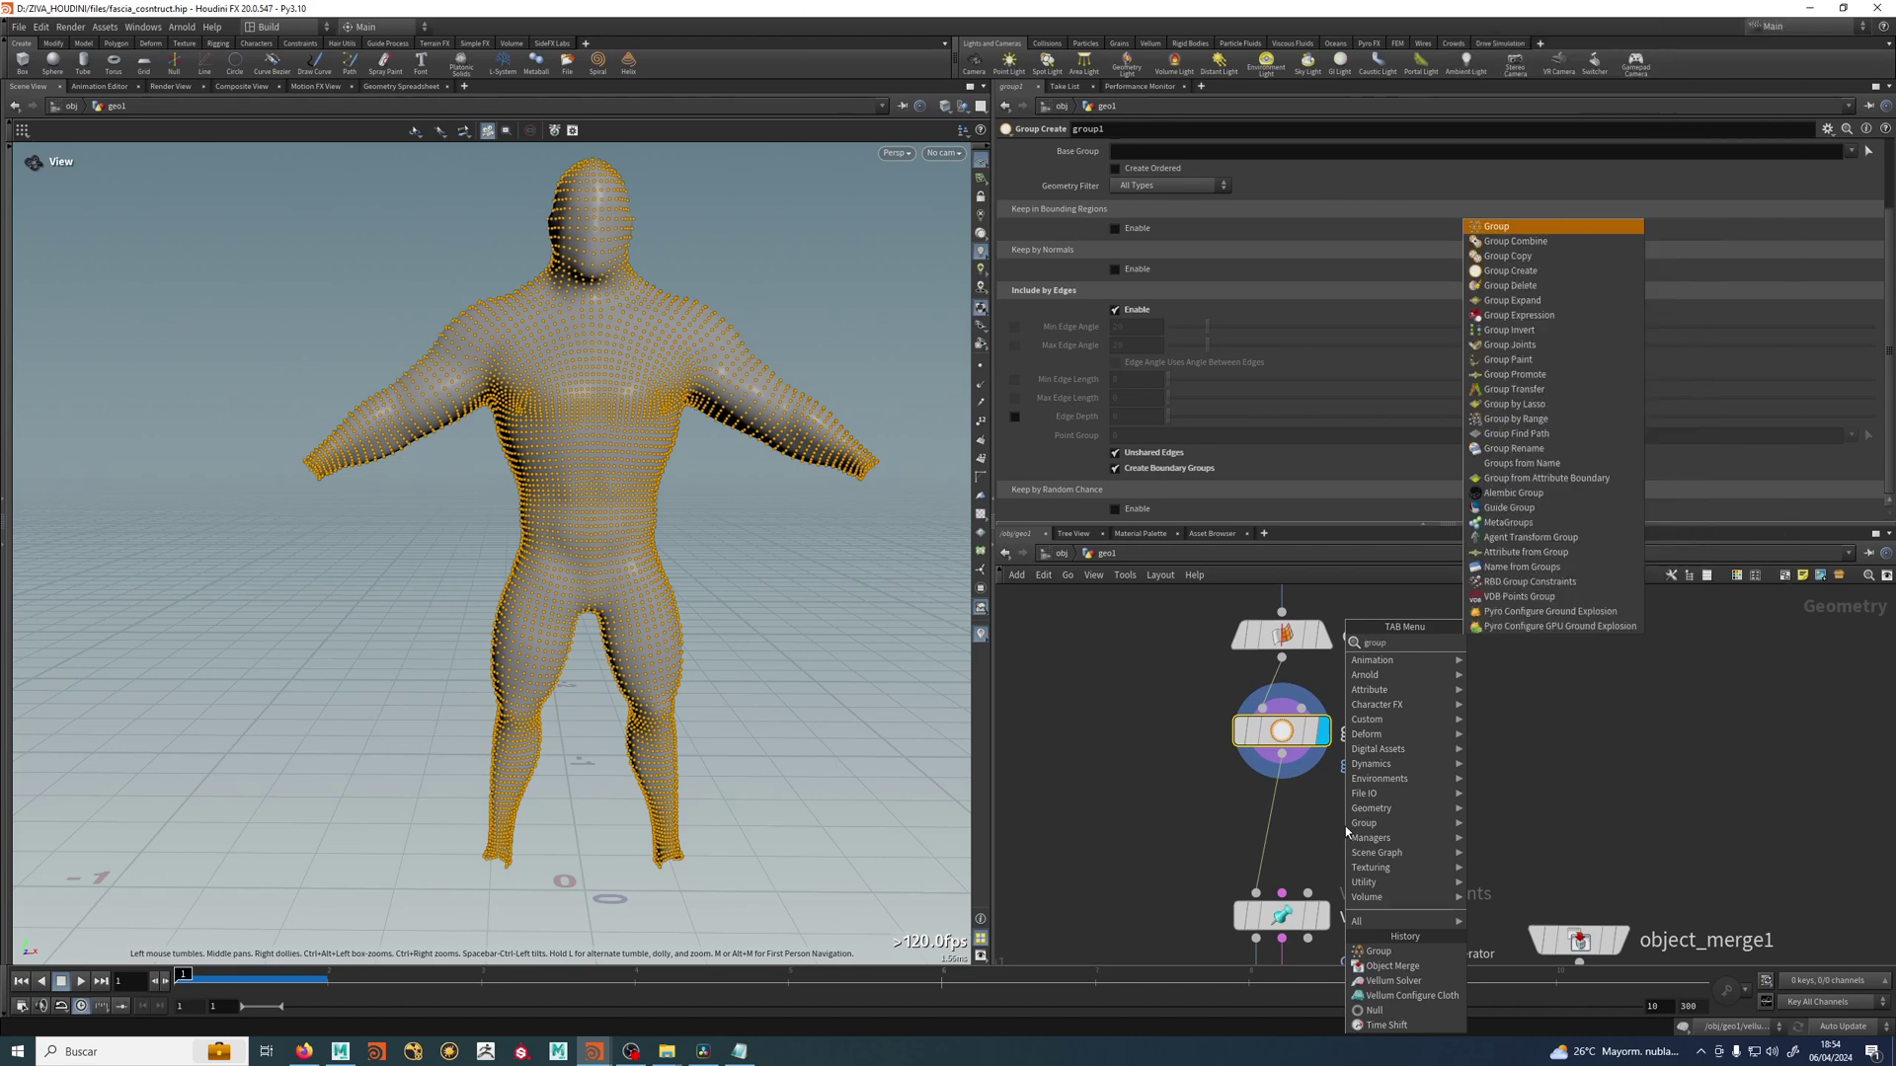
key("Return")
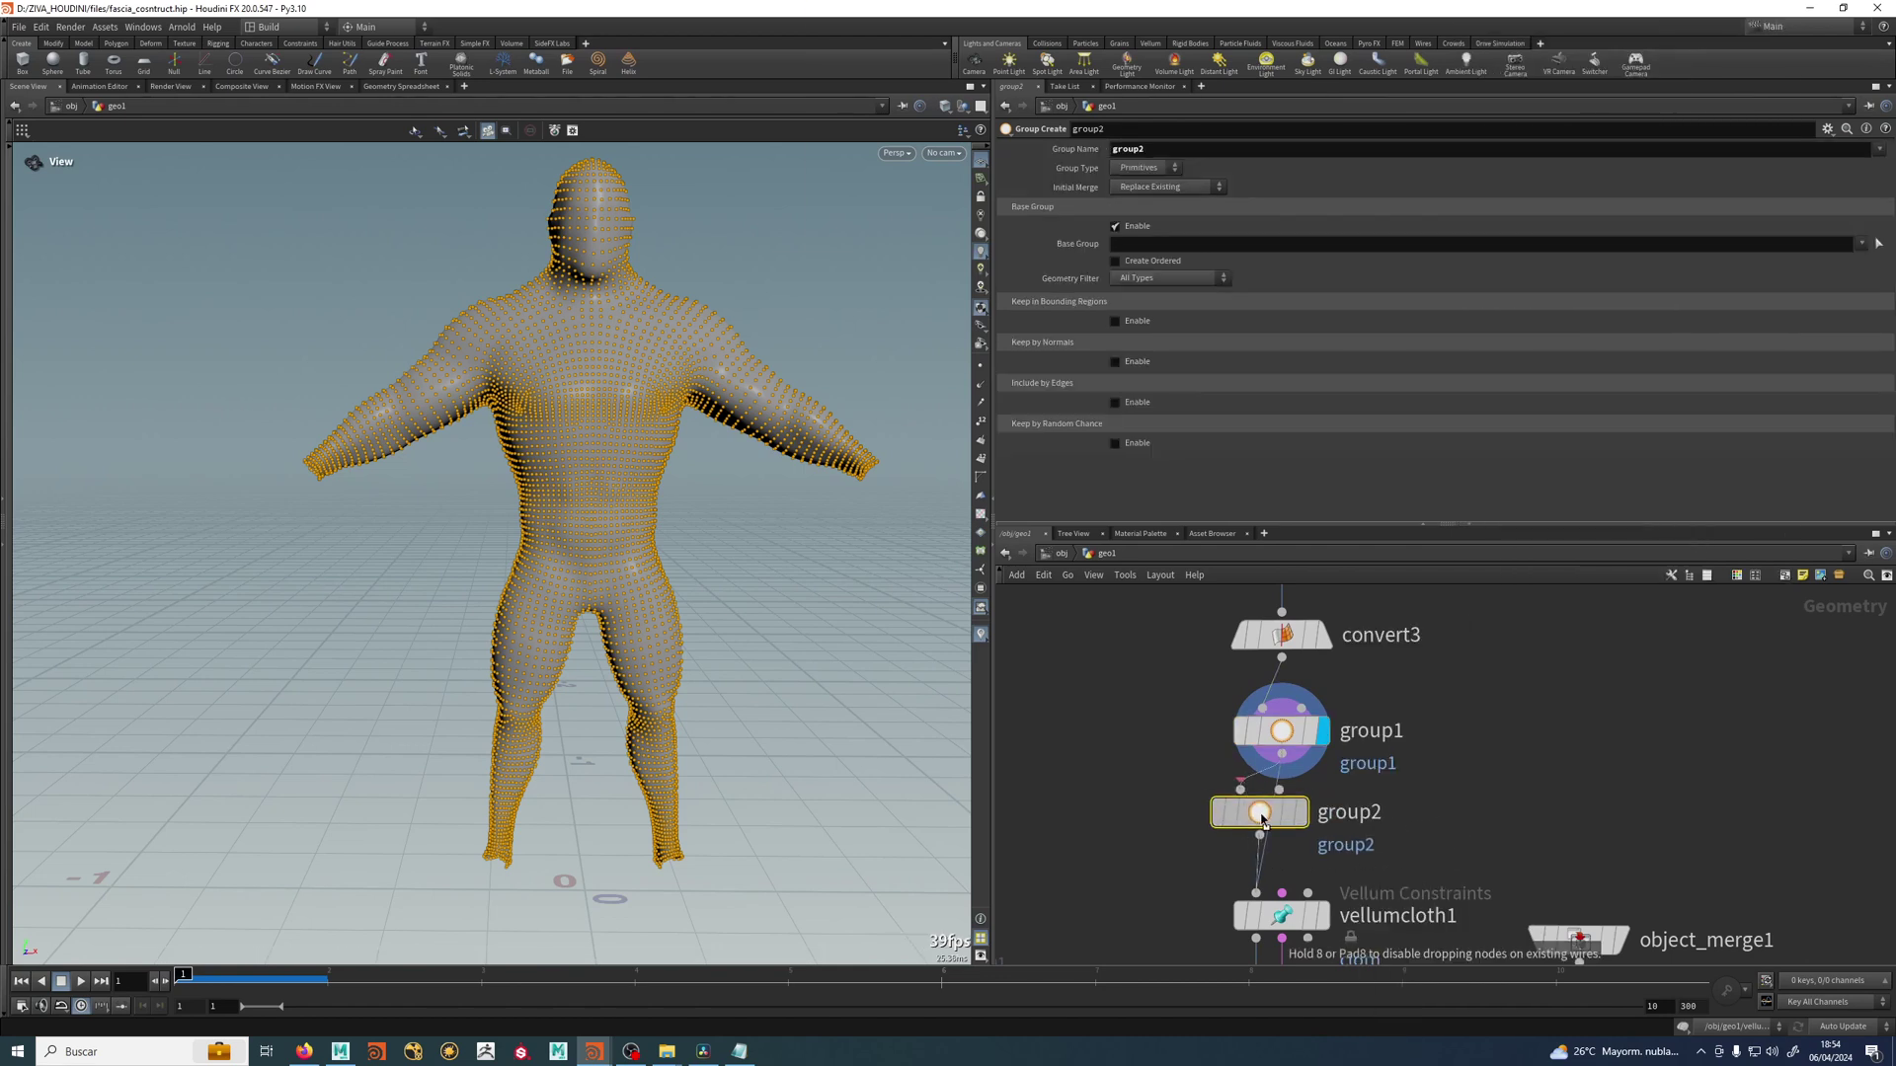
left_click(1260, 815)
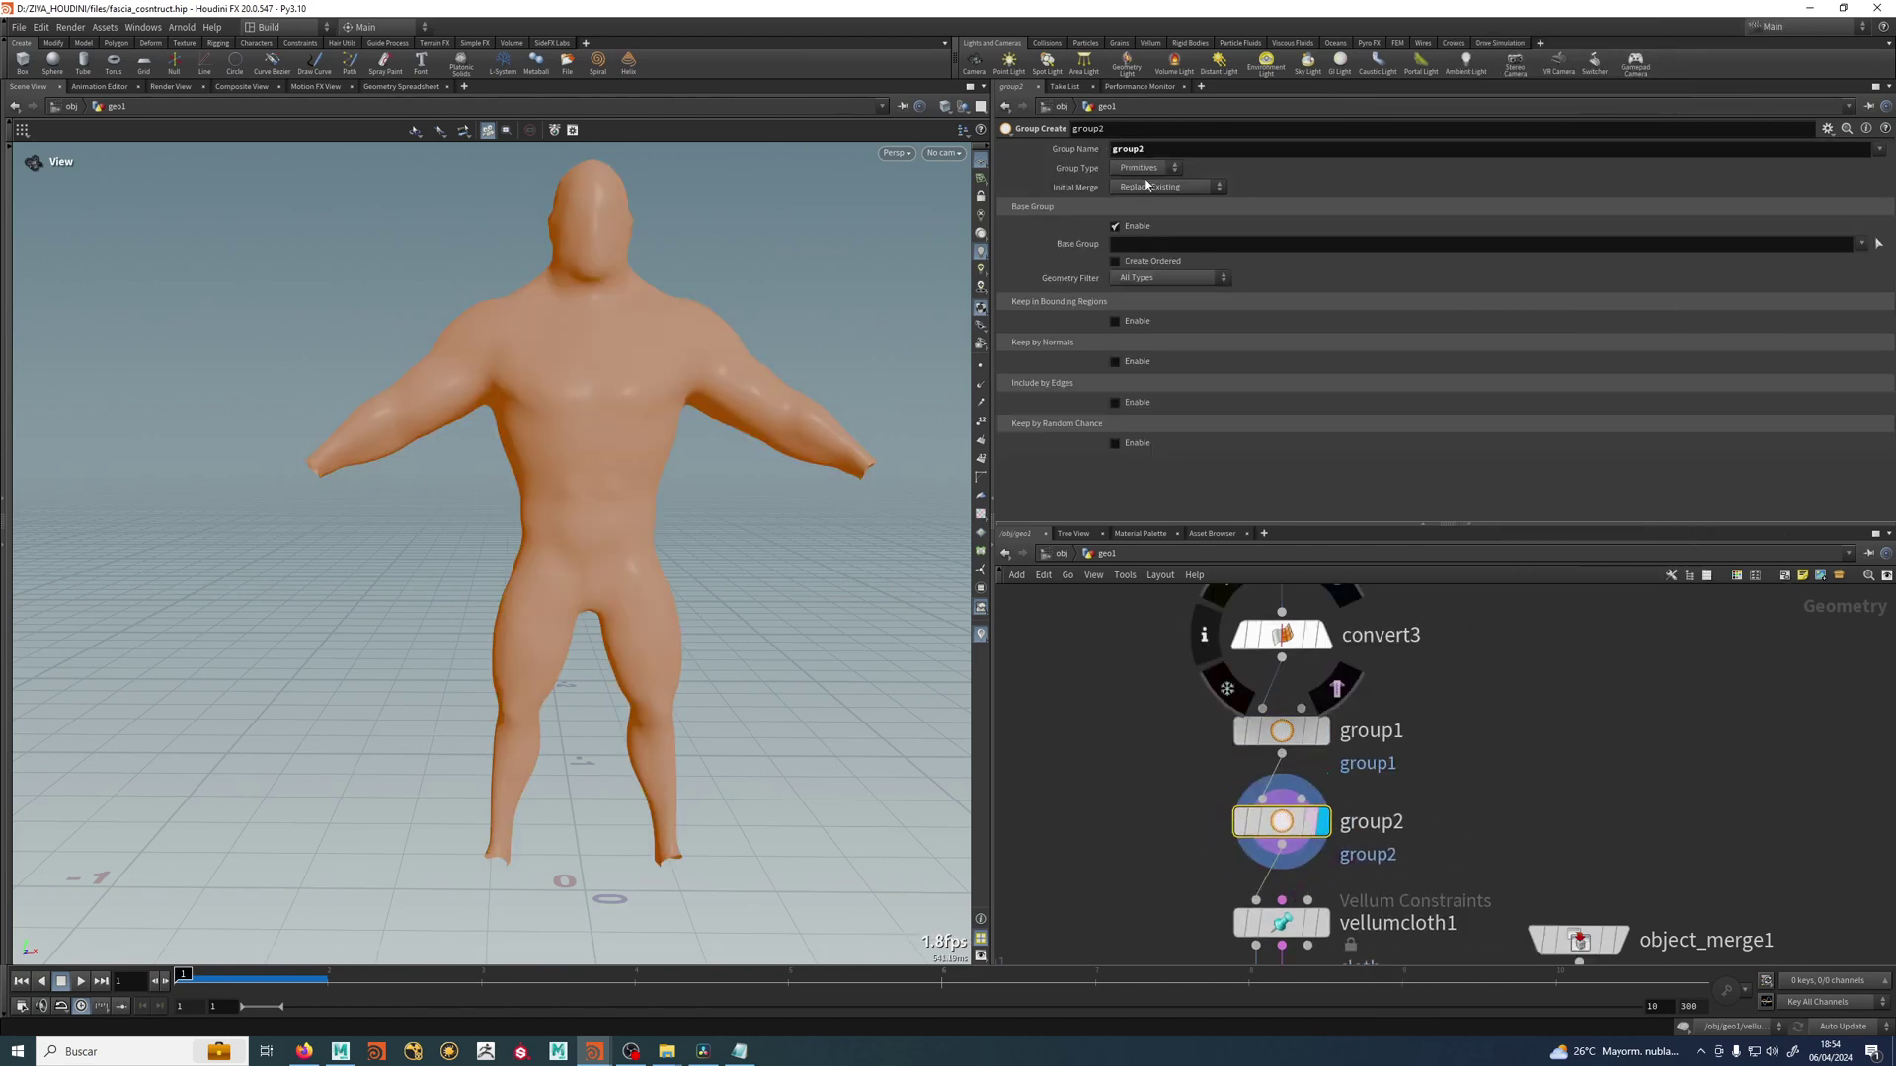
left_click(1143, 168)
left_click(1143, 186)
left_click(1861, 243)
left_click(1838, 265)
middle_click_drag(685, 500, 626, 517)
right_click_drag(626, 517, 819, 587)
double_click(1175, 247)
key("BackSpace")
key("Return")
Add group1__0, group1__1, group1__2 and group1__3 to the base group of group2 and check the points on the body.
left_click(1858, 244)
left_click(1836, 282)
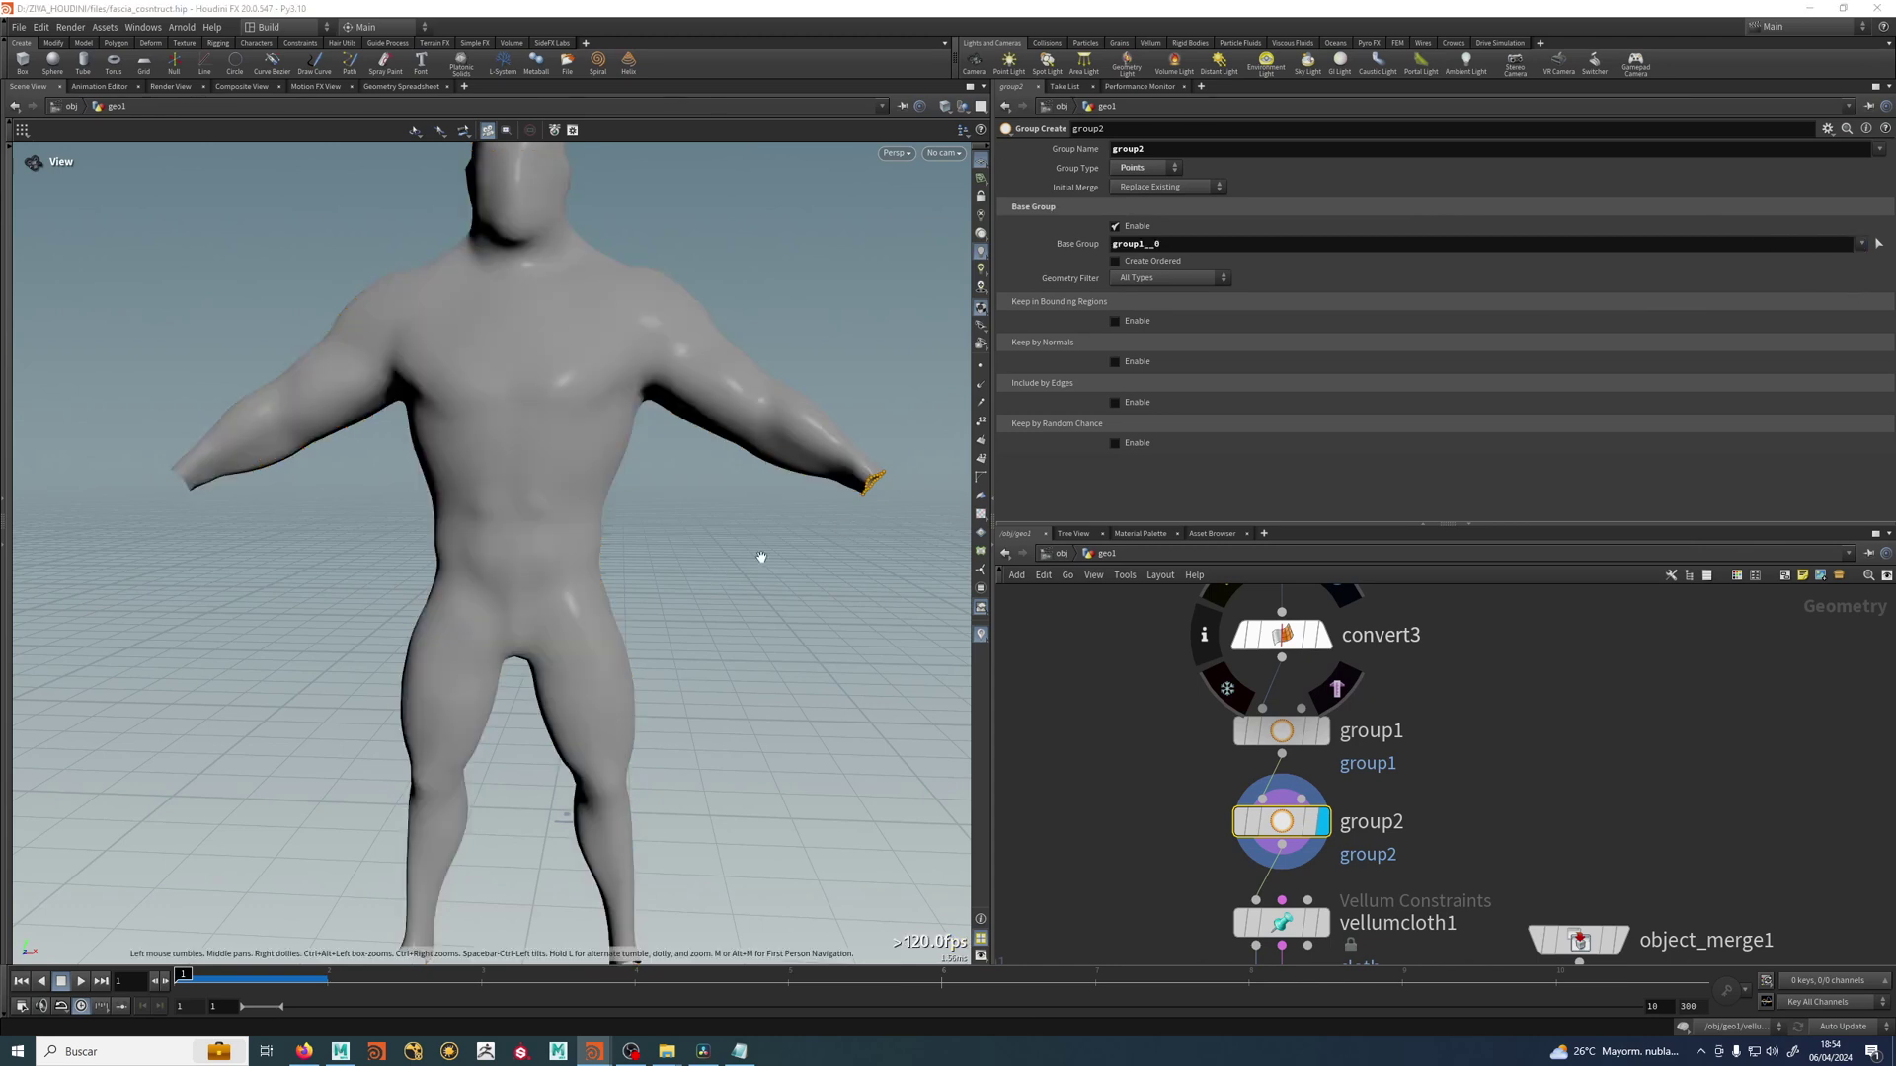
scroll(753, 507, "up", 3)
scroll(702, 582, "up", 2)
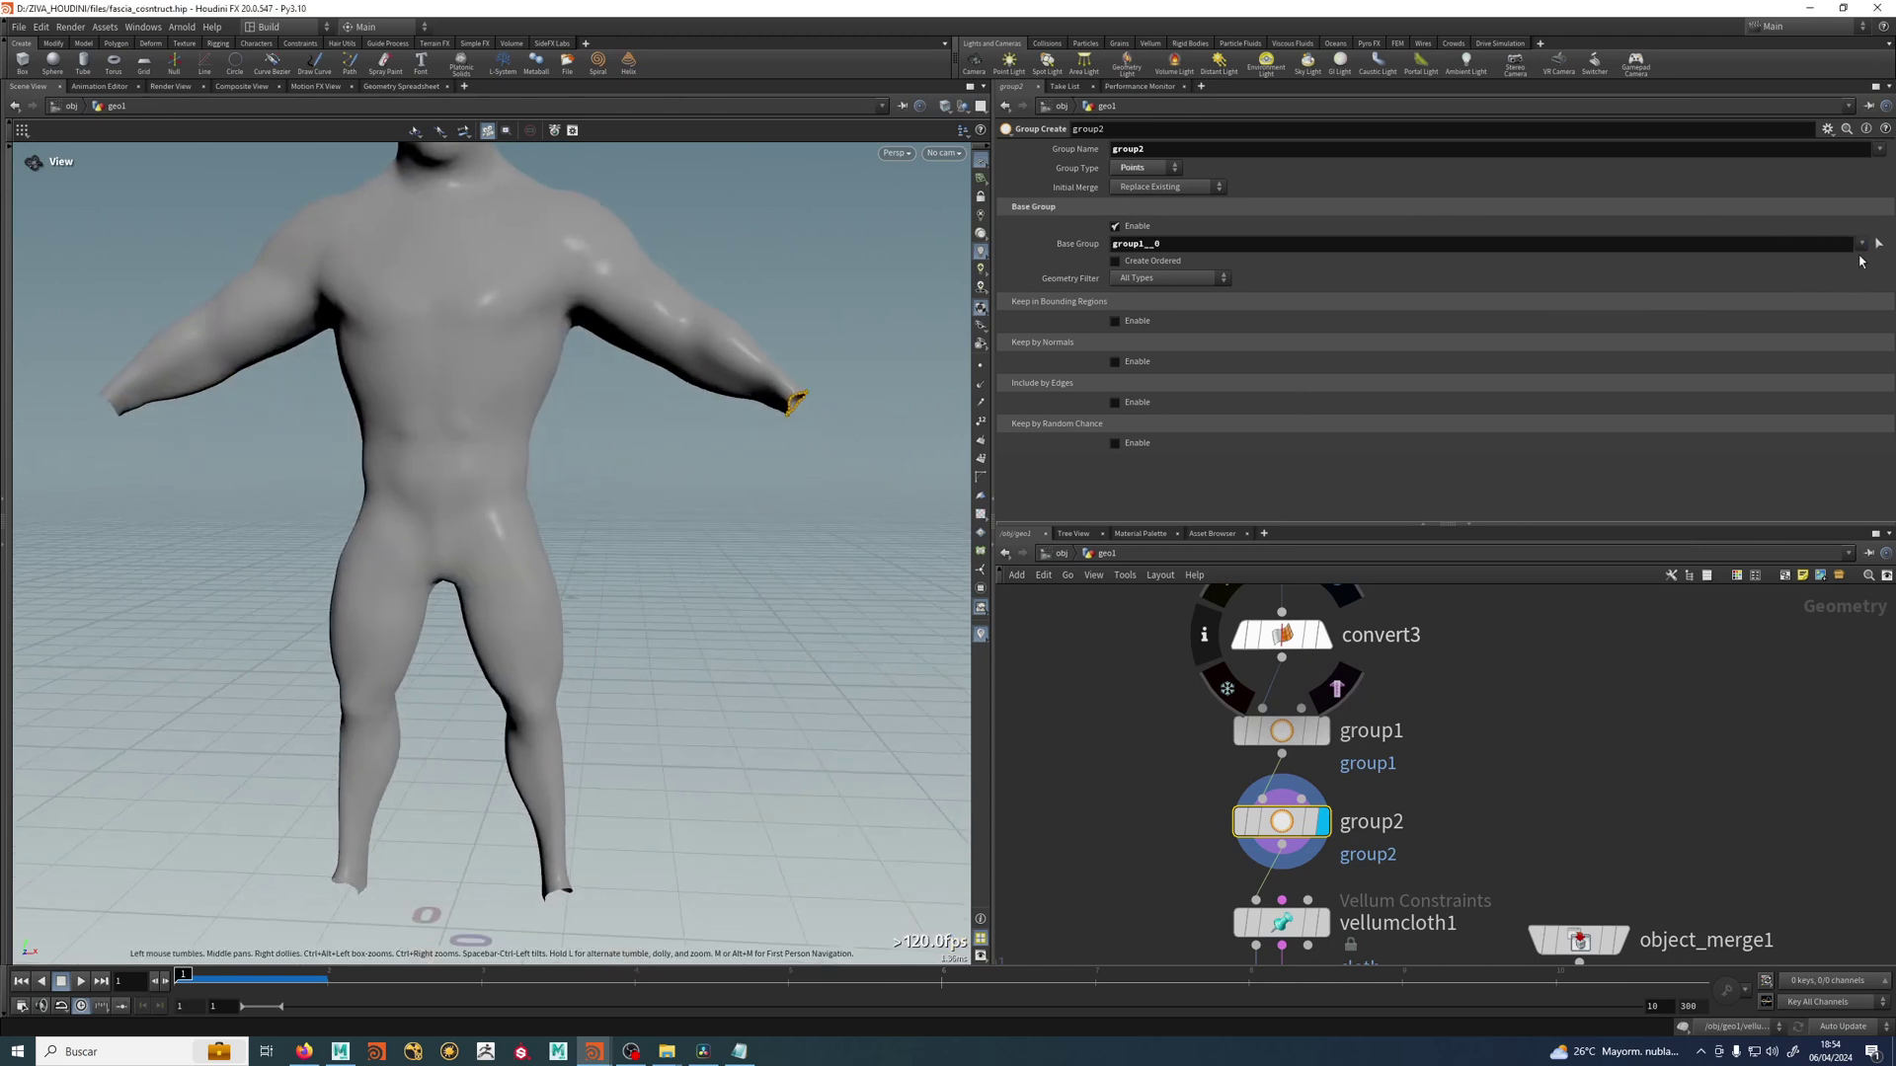
left_click(1860, 244)
left_click(1836, 293)
left_click_drag(211, 410, 170, 382)
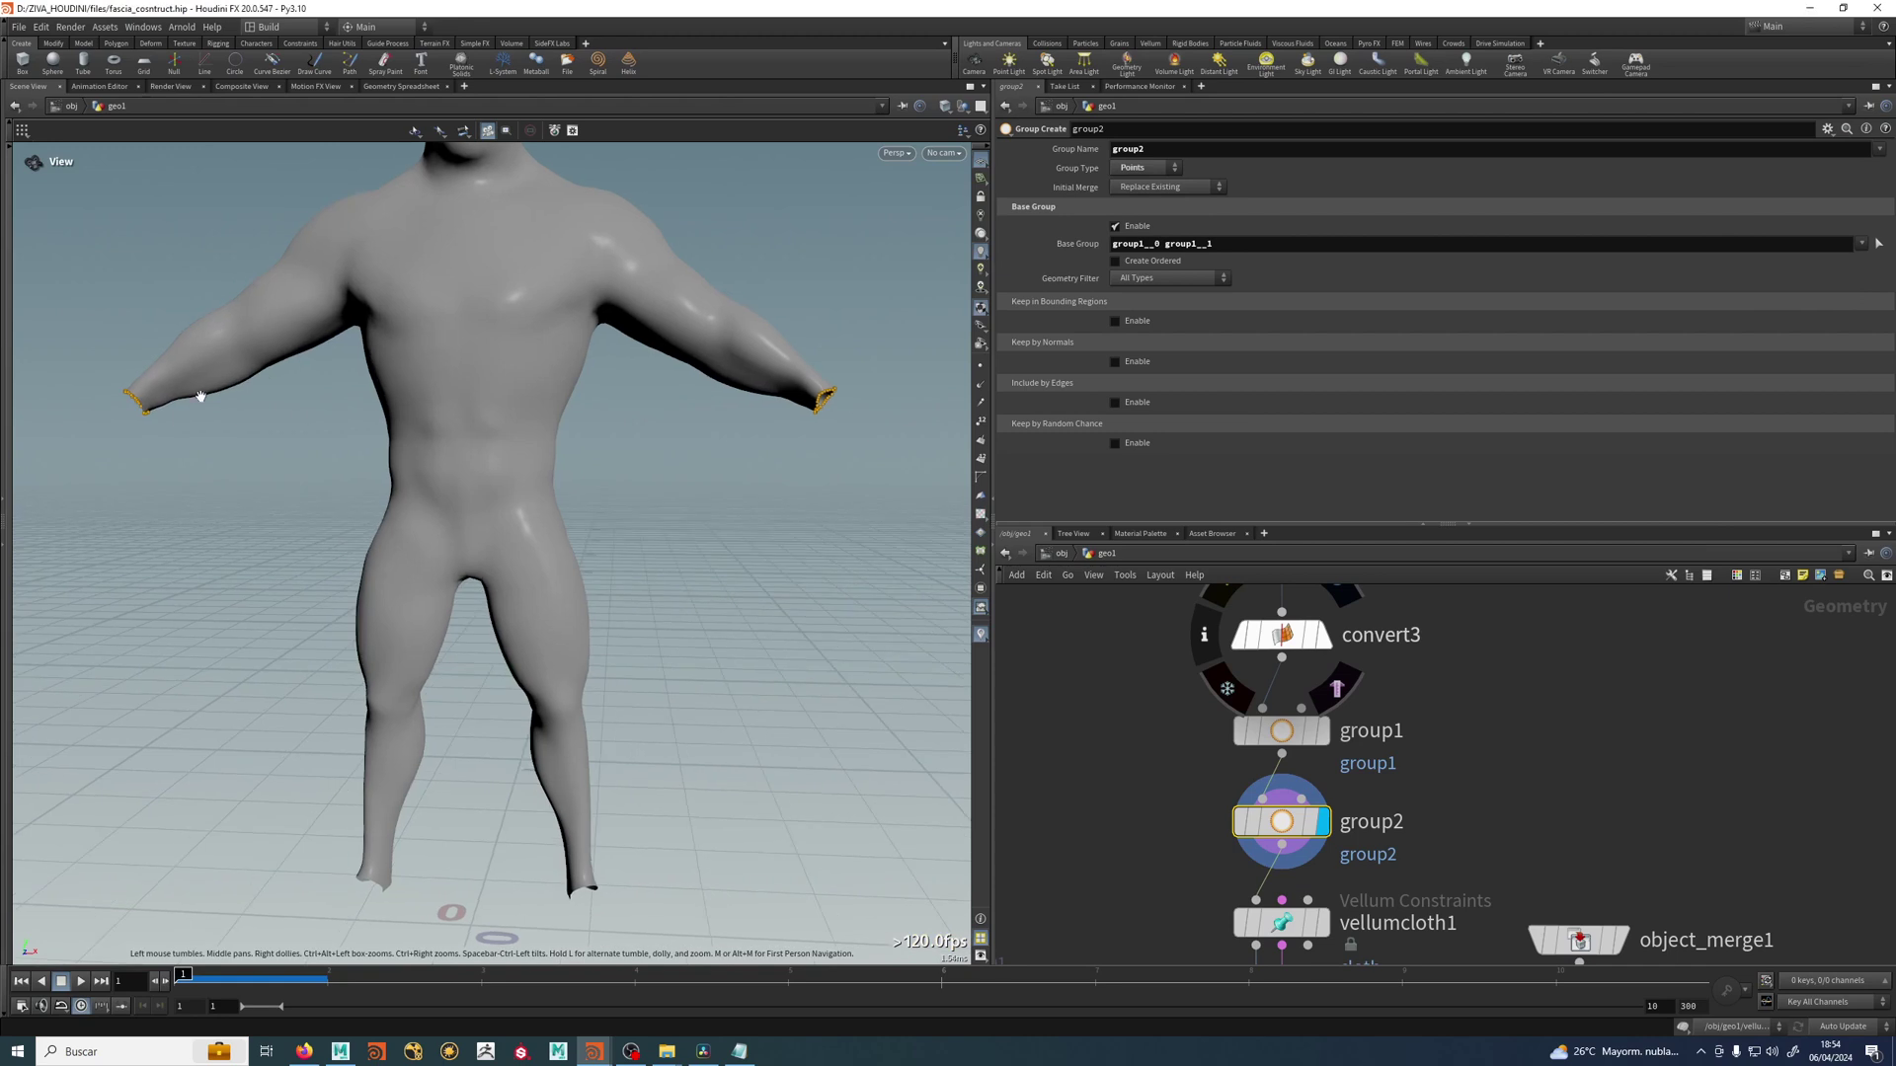
left_click(1860, 244)
left_click(1849, 297)
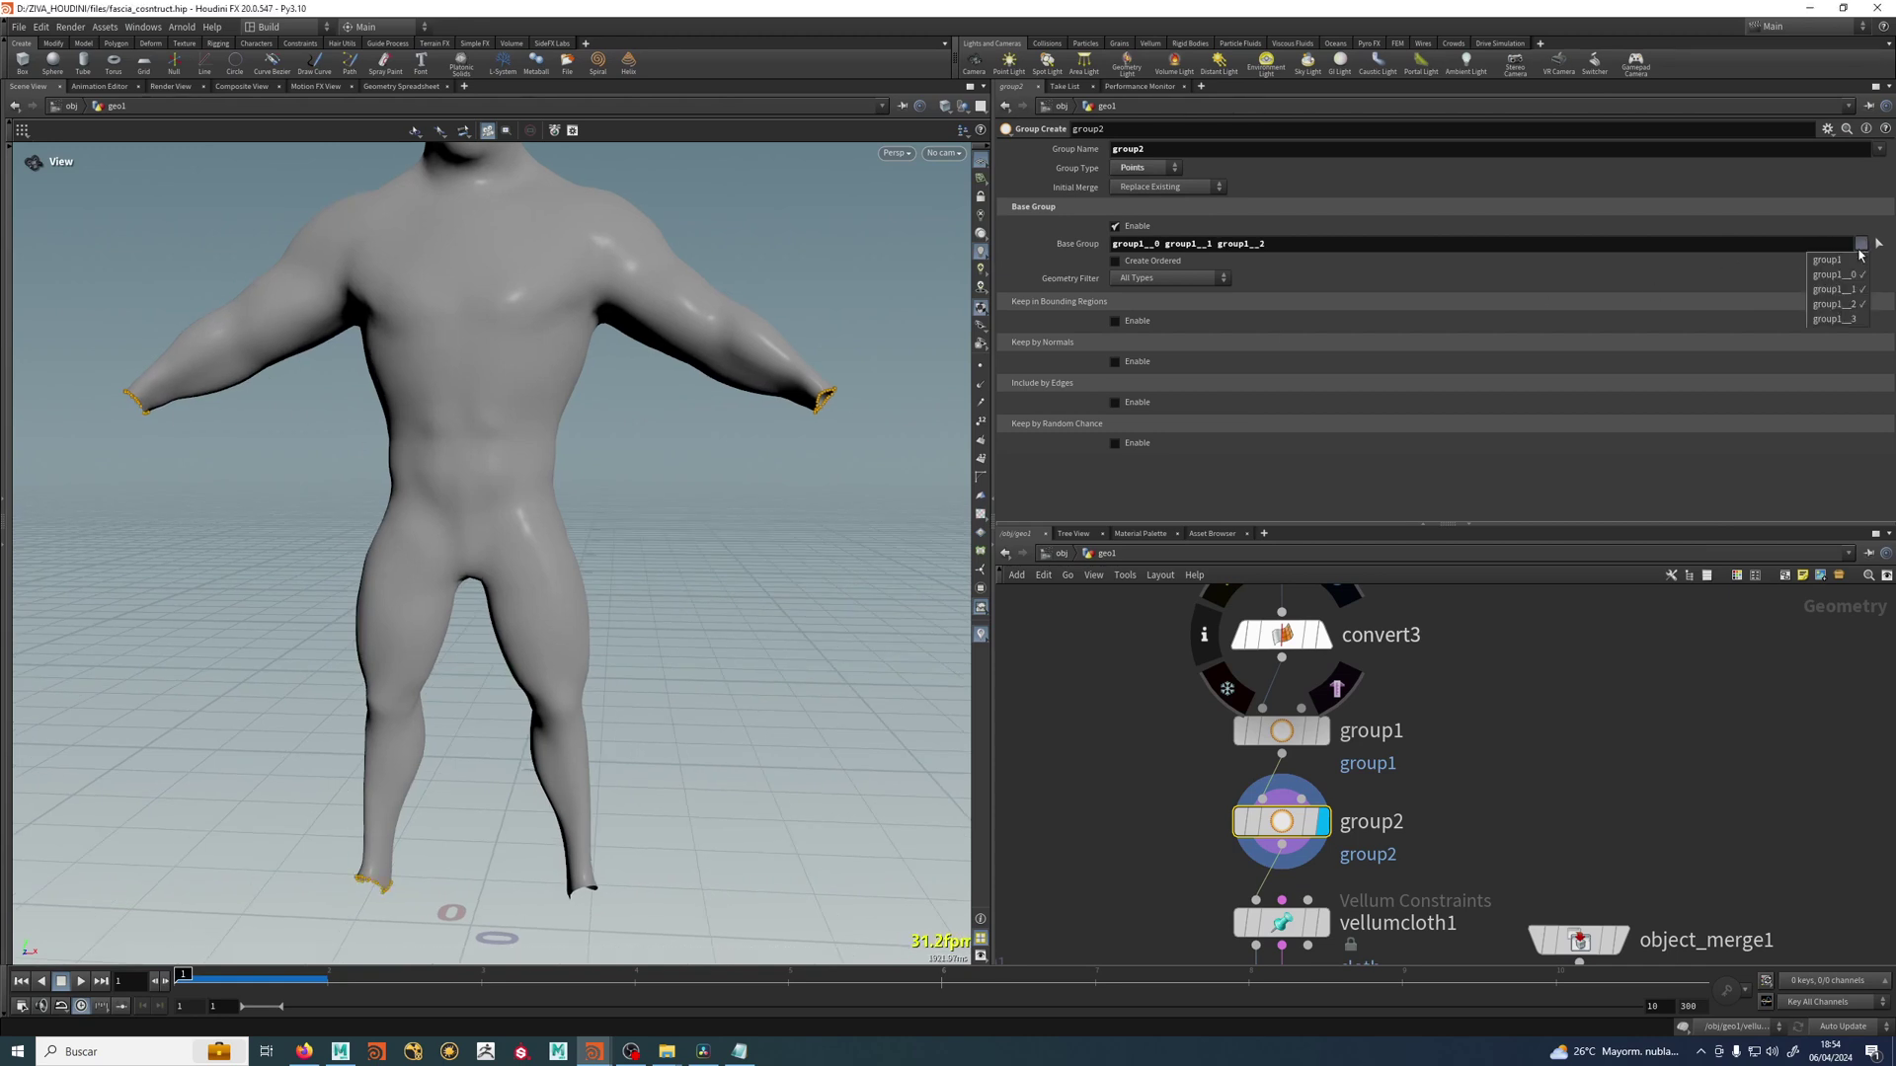
left_click(1834, 319)
scroll(676, 553, "up", 2)
scroll(699, 603, "down", 3)
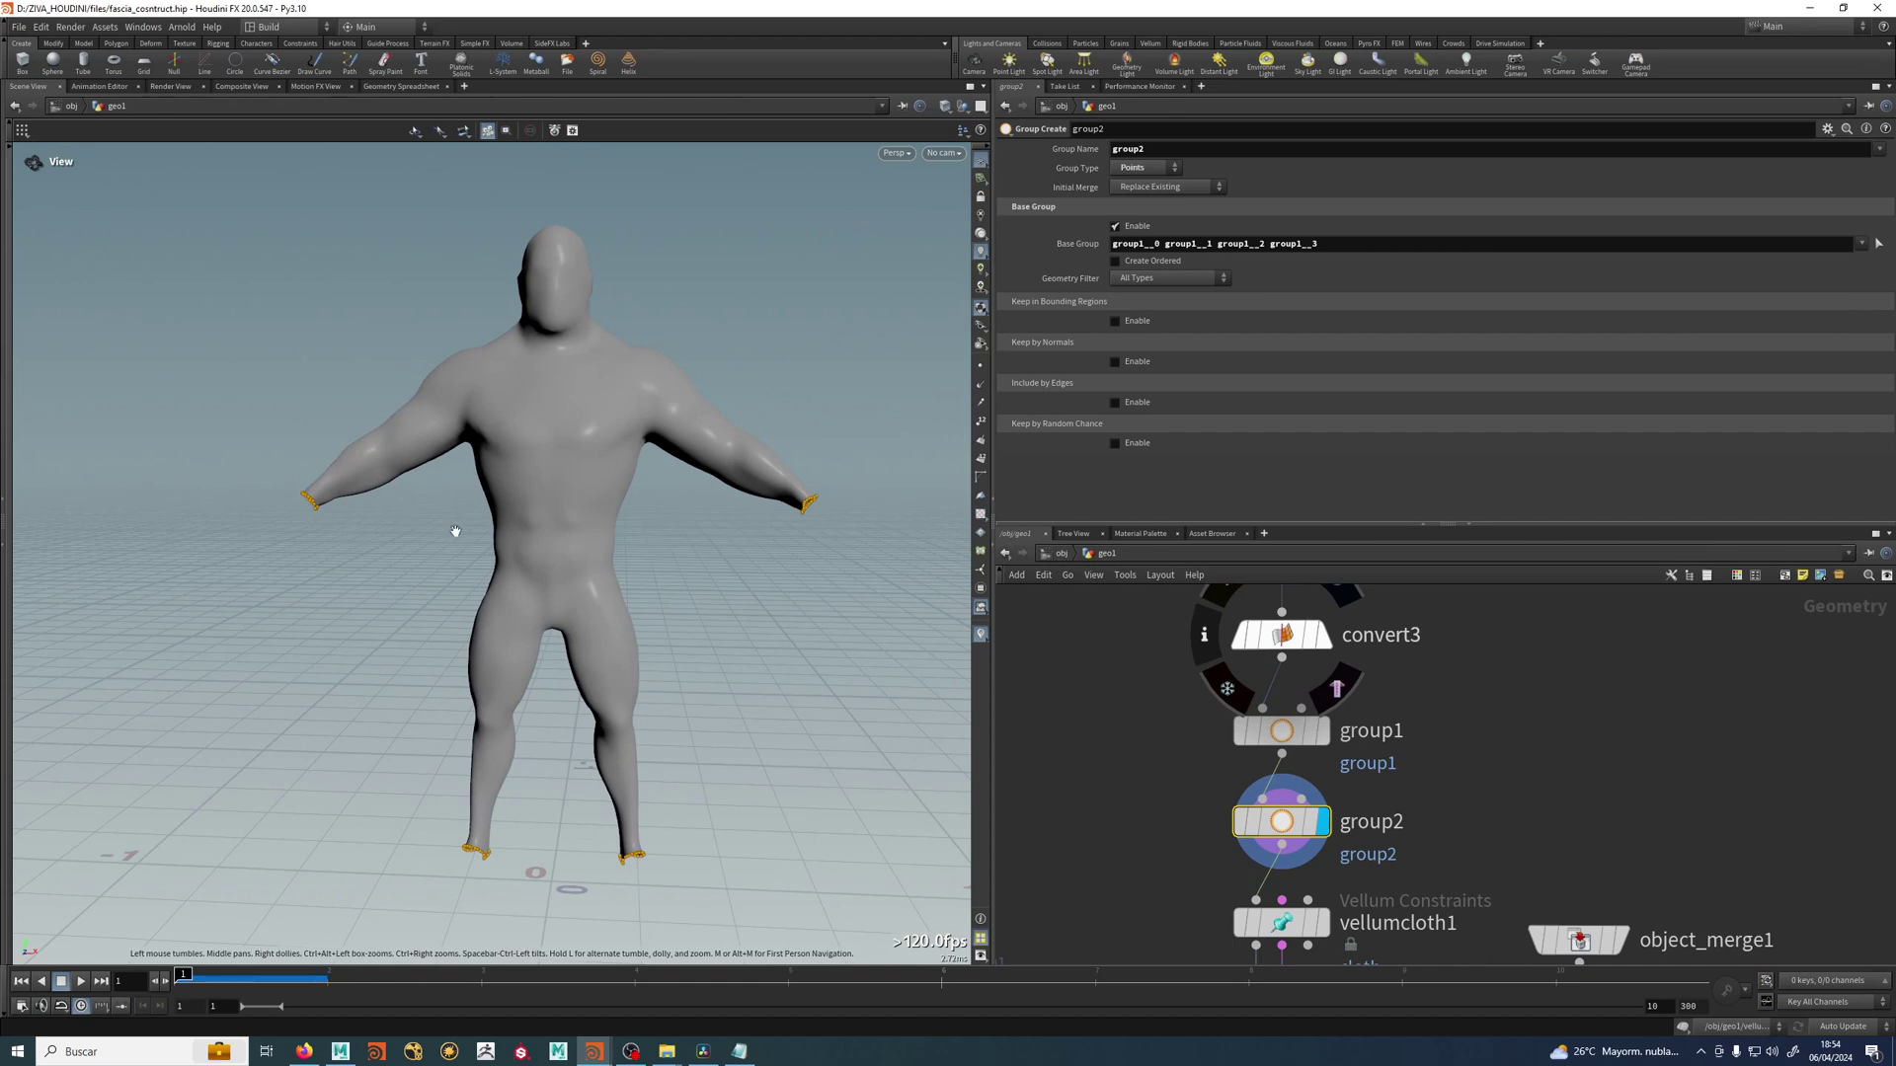
left_click_drag(724, 606, 562, 596)
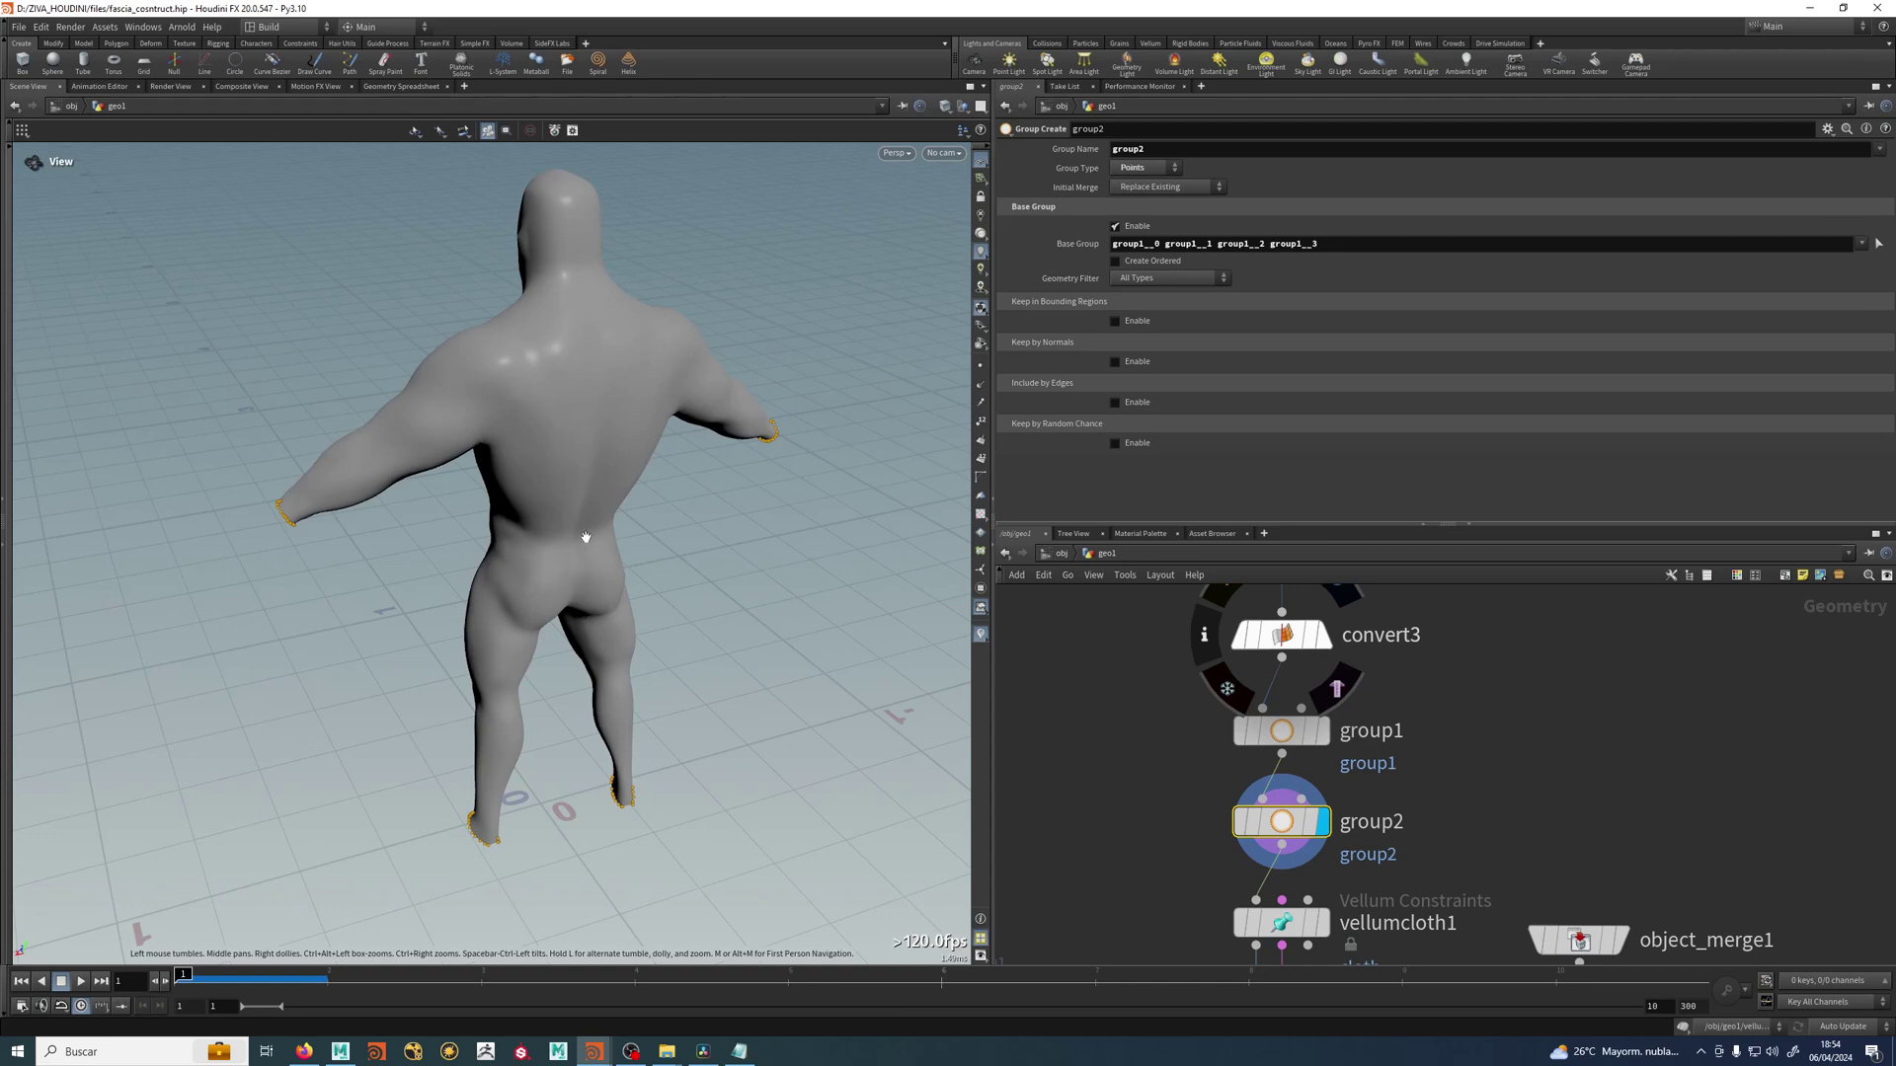
left_click_drag(565, 578, 466, 470)
left_click_drag(779, 557, 753, 554)
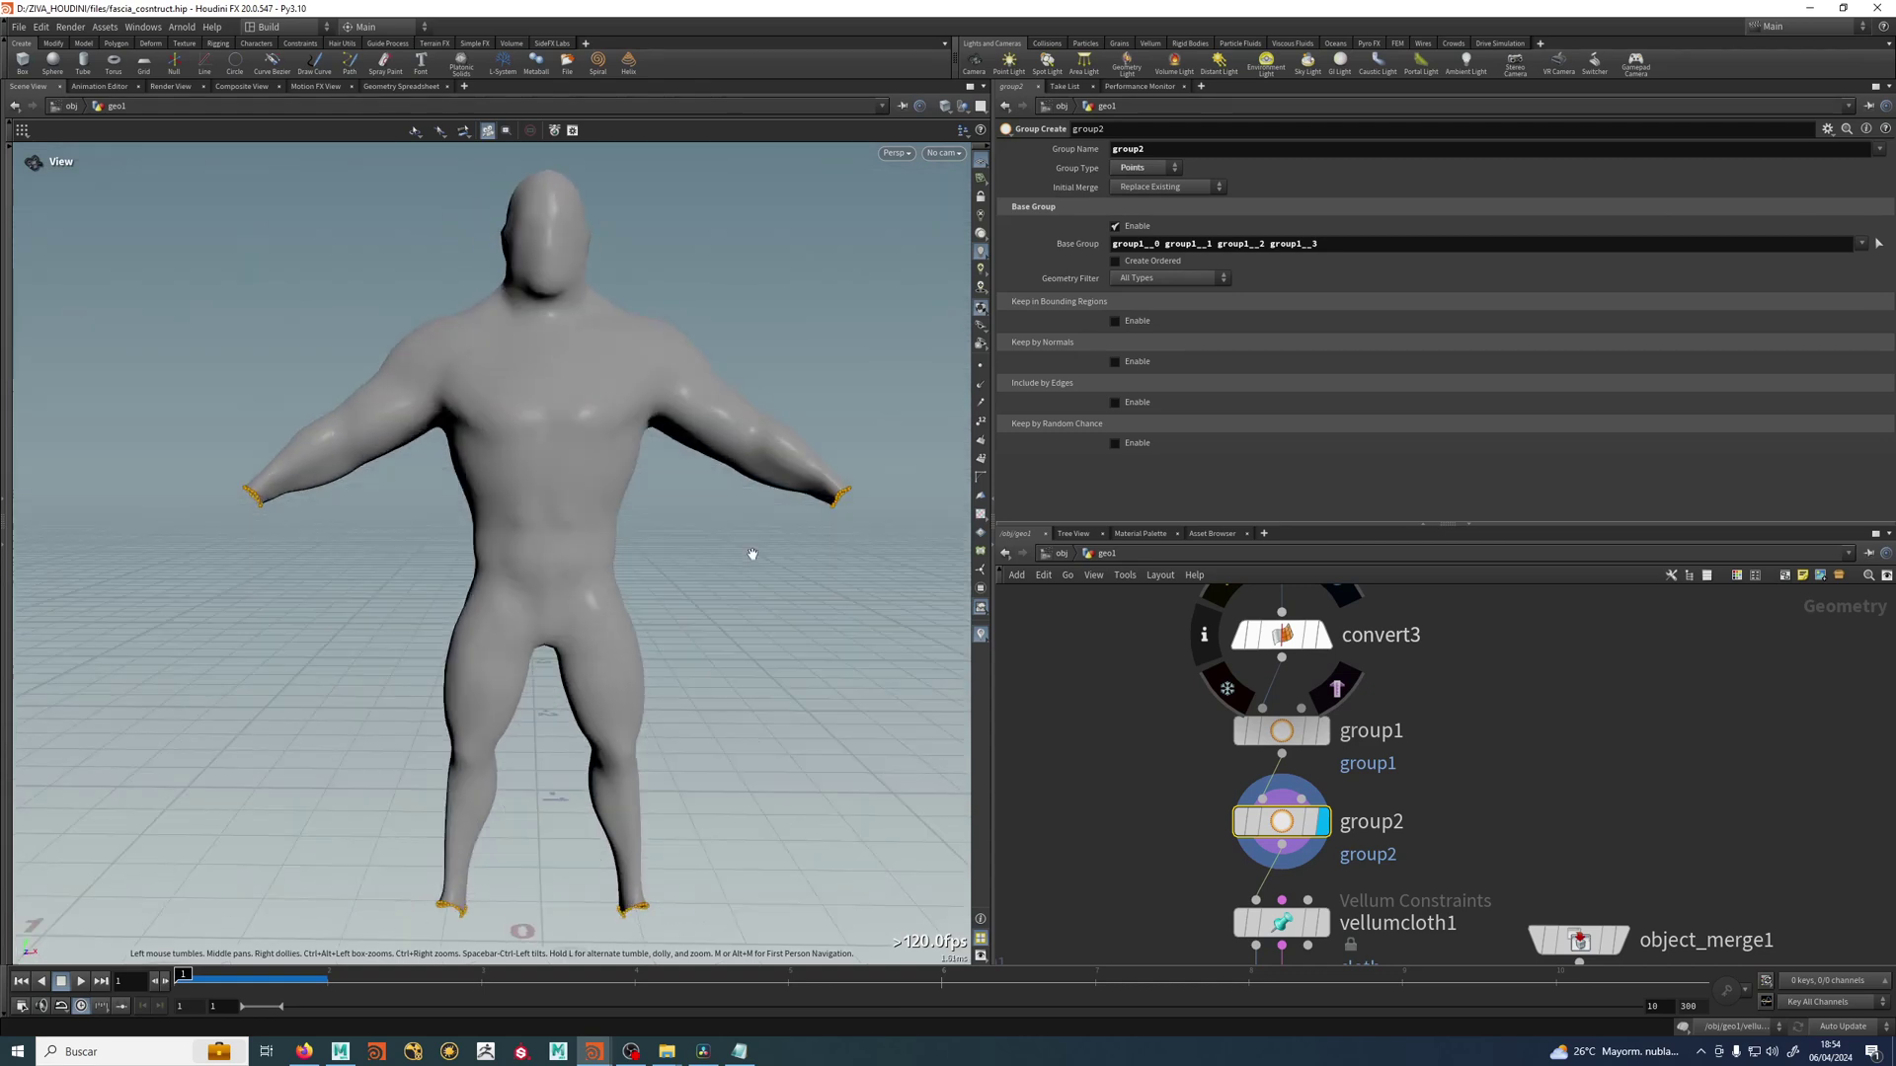
Set the group name of the group2 node to borders.
double_click(1173, 154)
type("borders")
key("Return")
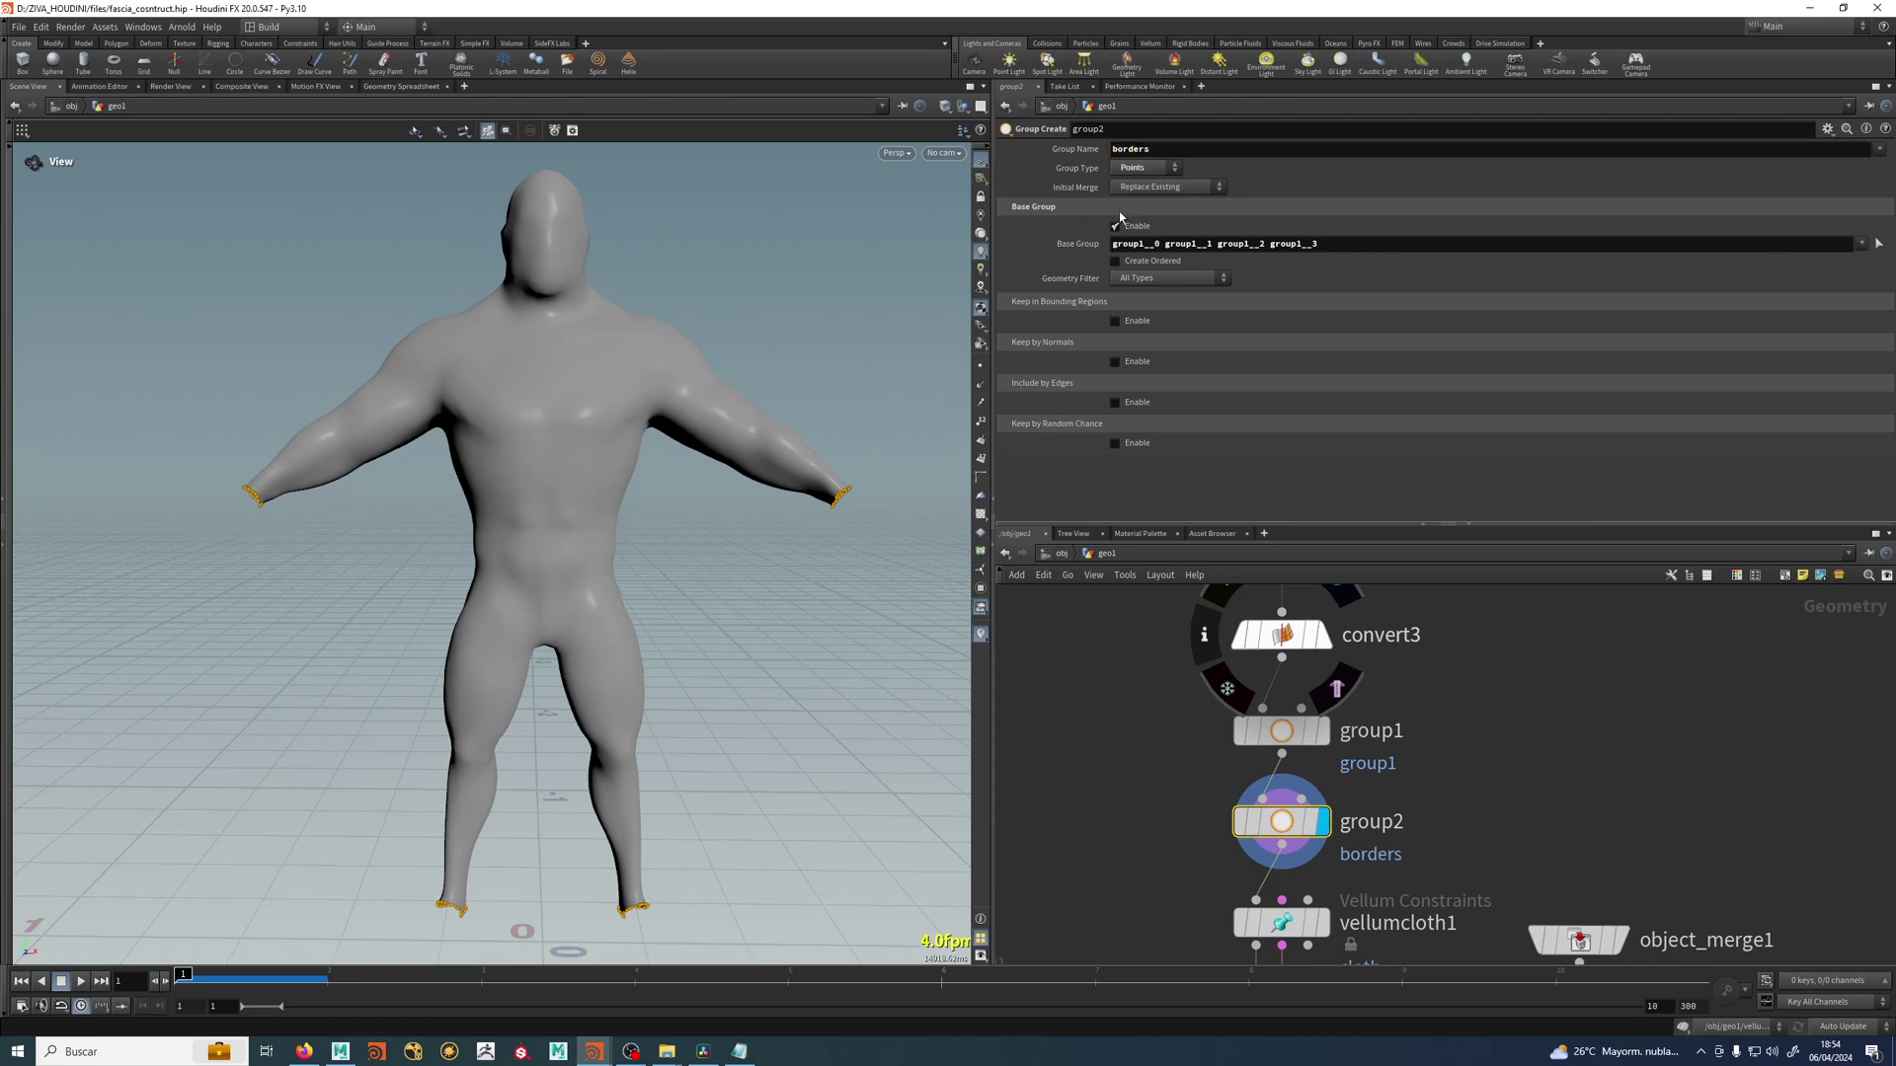
Replace the list of boundary groups in group2's base group with the wildcard group1__*.
left_click_drag(542, 584, 1074, 371)
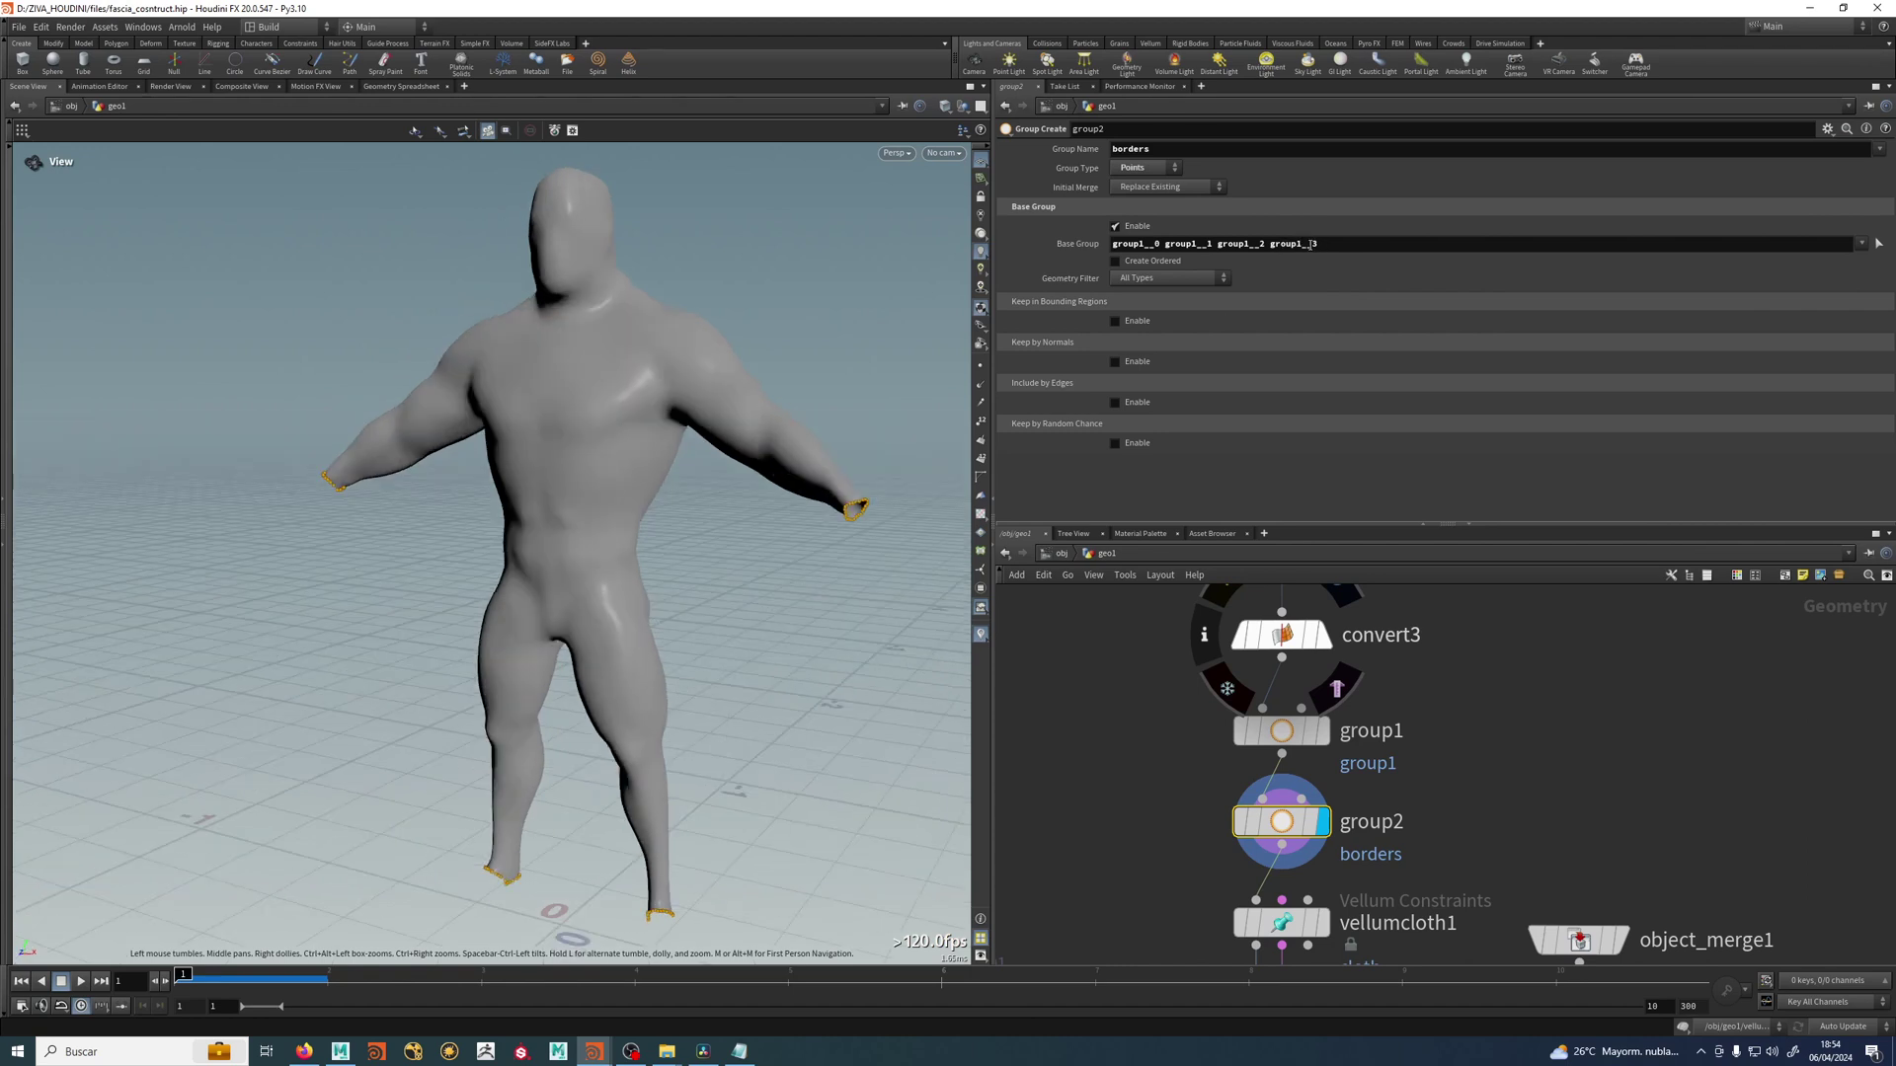
left_click_drag(1157, 246, 1374, 241)
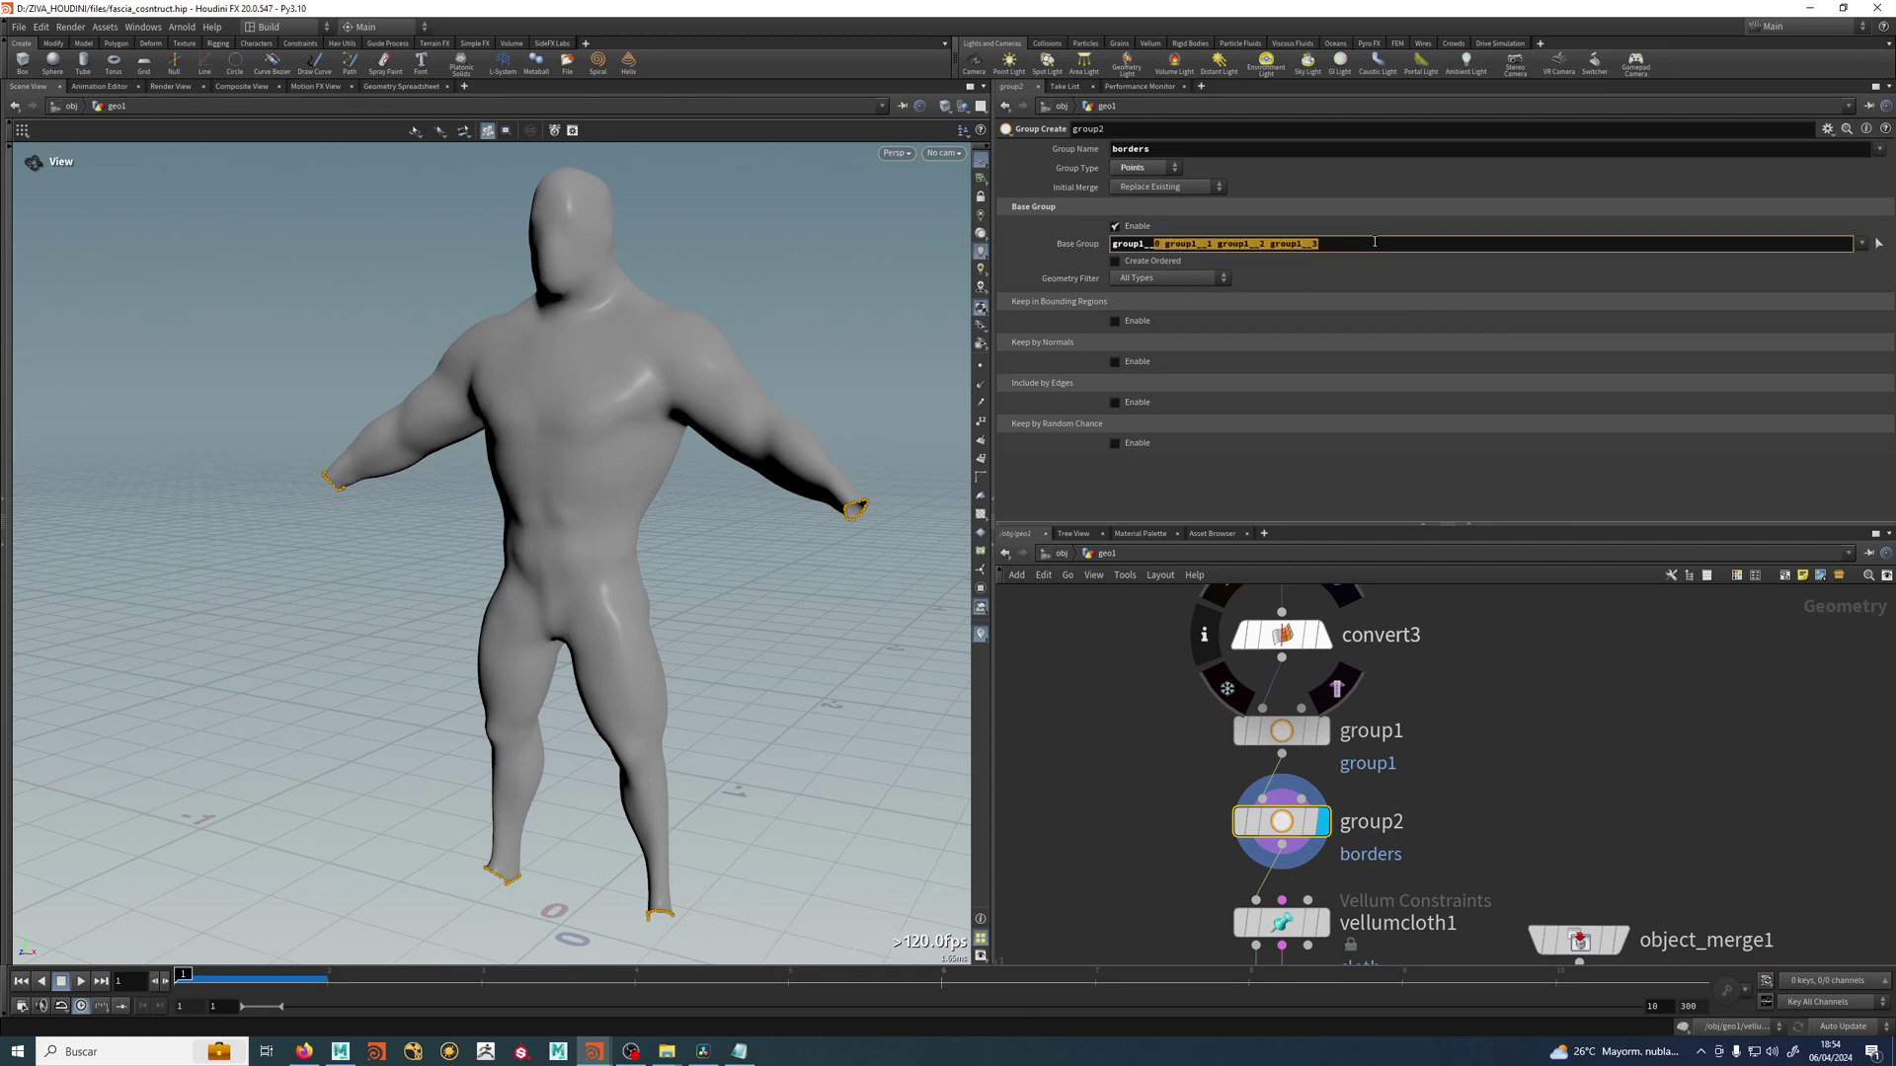
type("*")
key("Return")
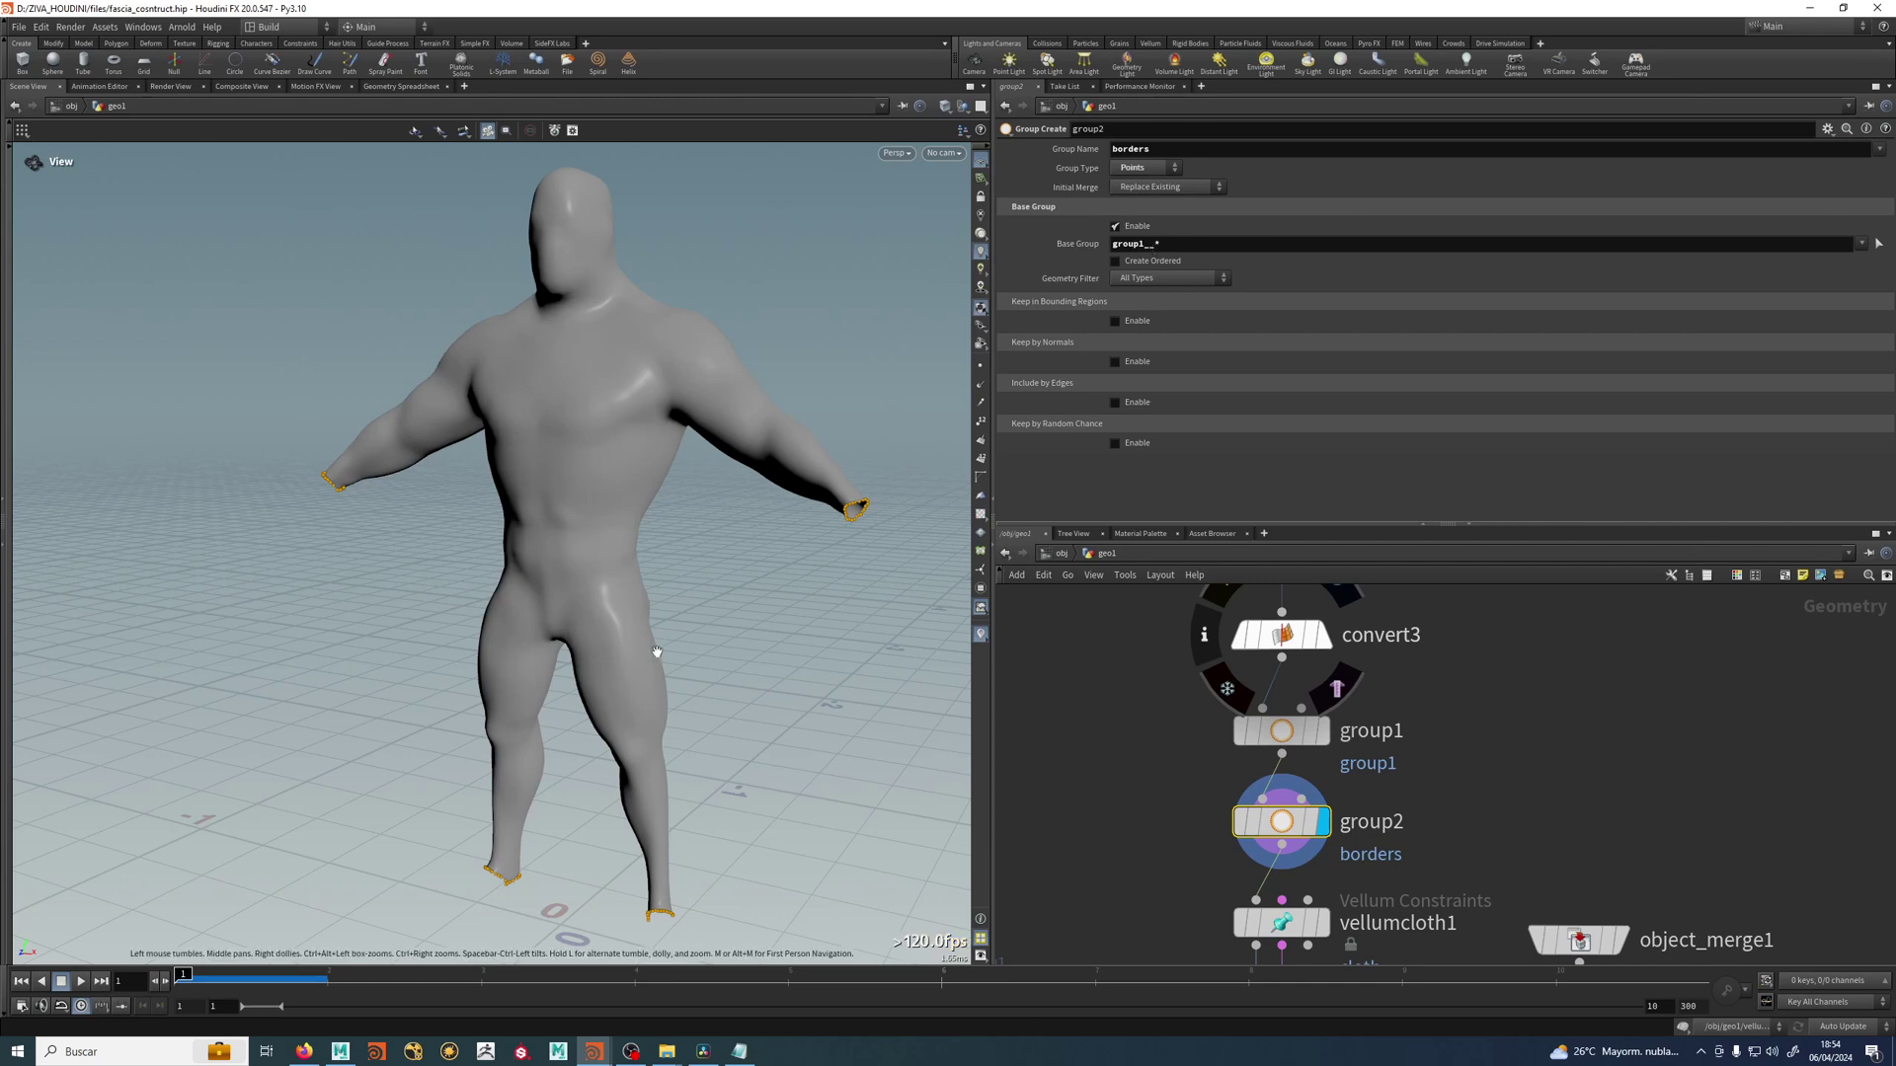
Examine the selected border points at the wrists and ankles of the skin mesh.
left_click_drag(647, 659, 782, 618)
scroll(1508, 780, "down", 5)
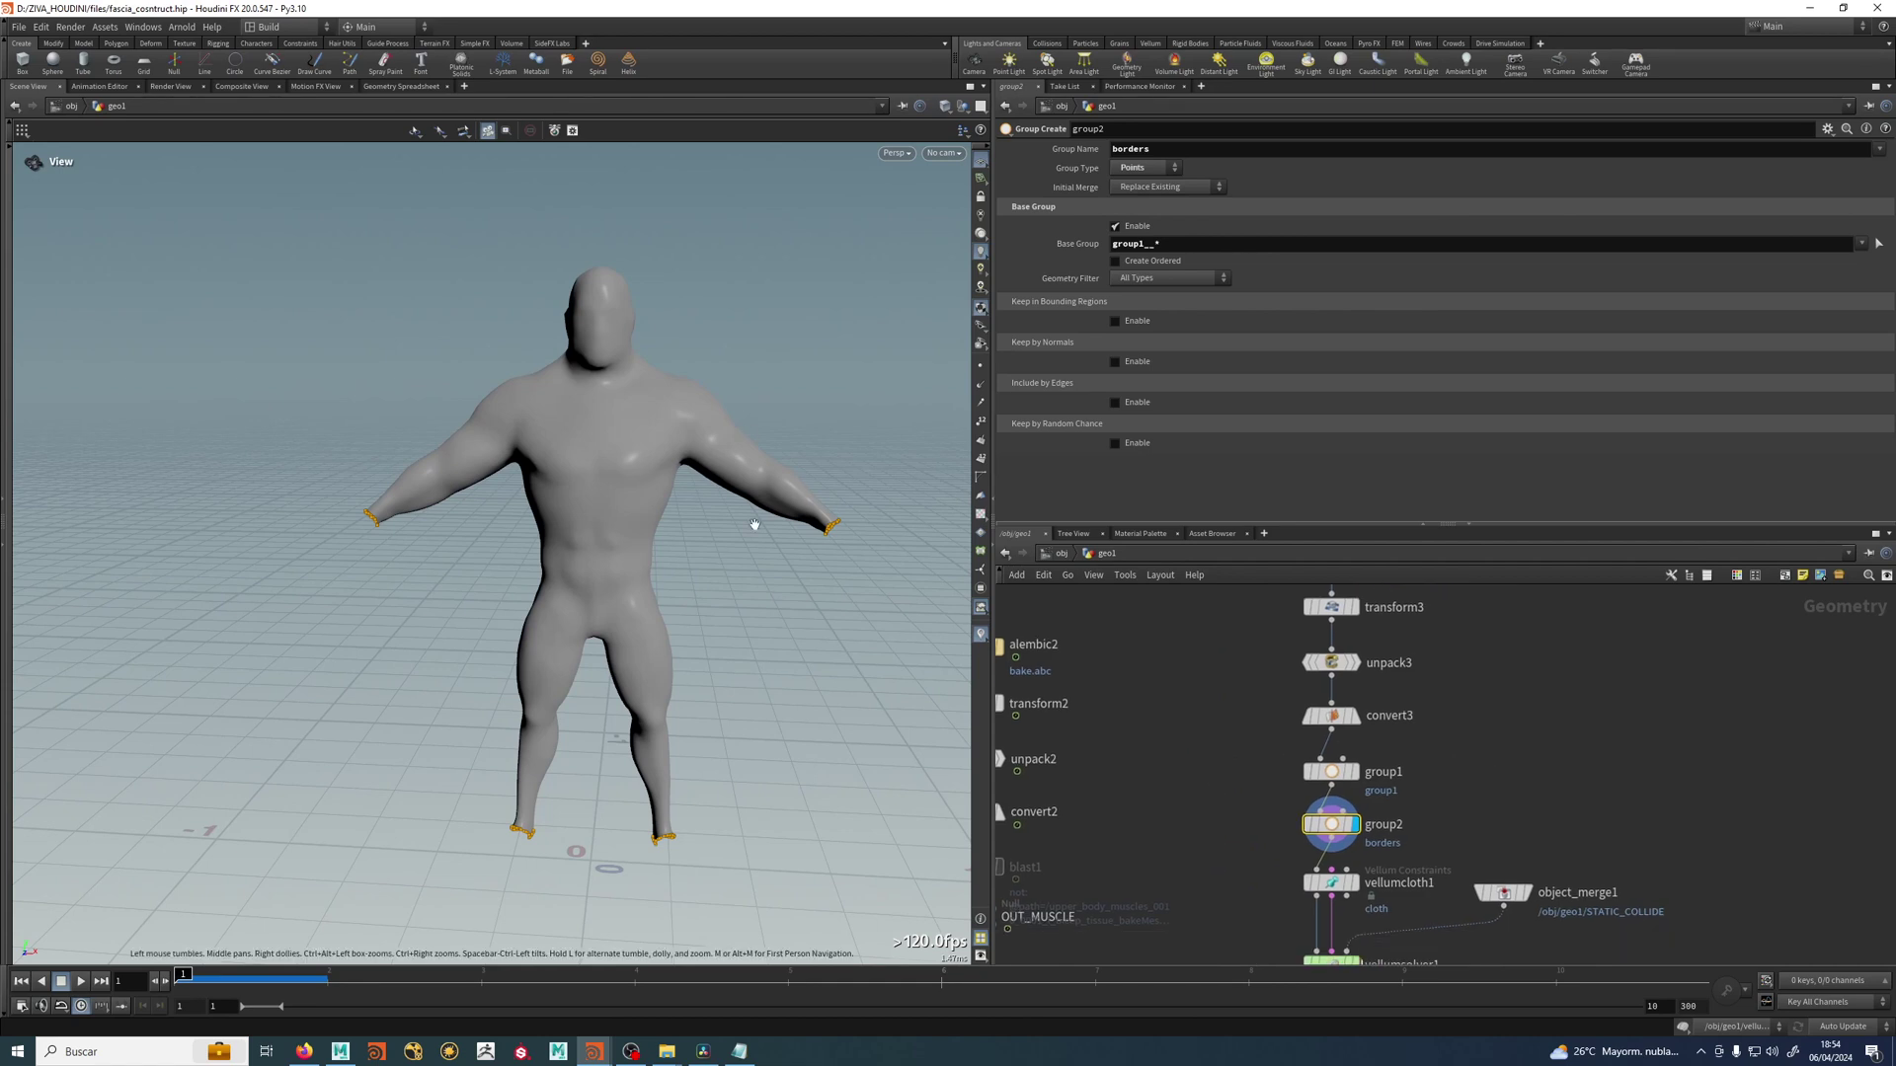
middle_click_drag(1438, 687, 1430, 707)
middle_click_drag(1440, 642, 1429, 741)
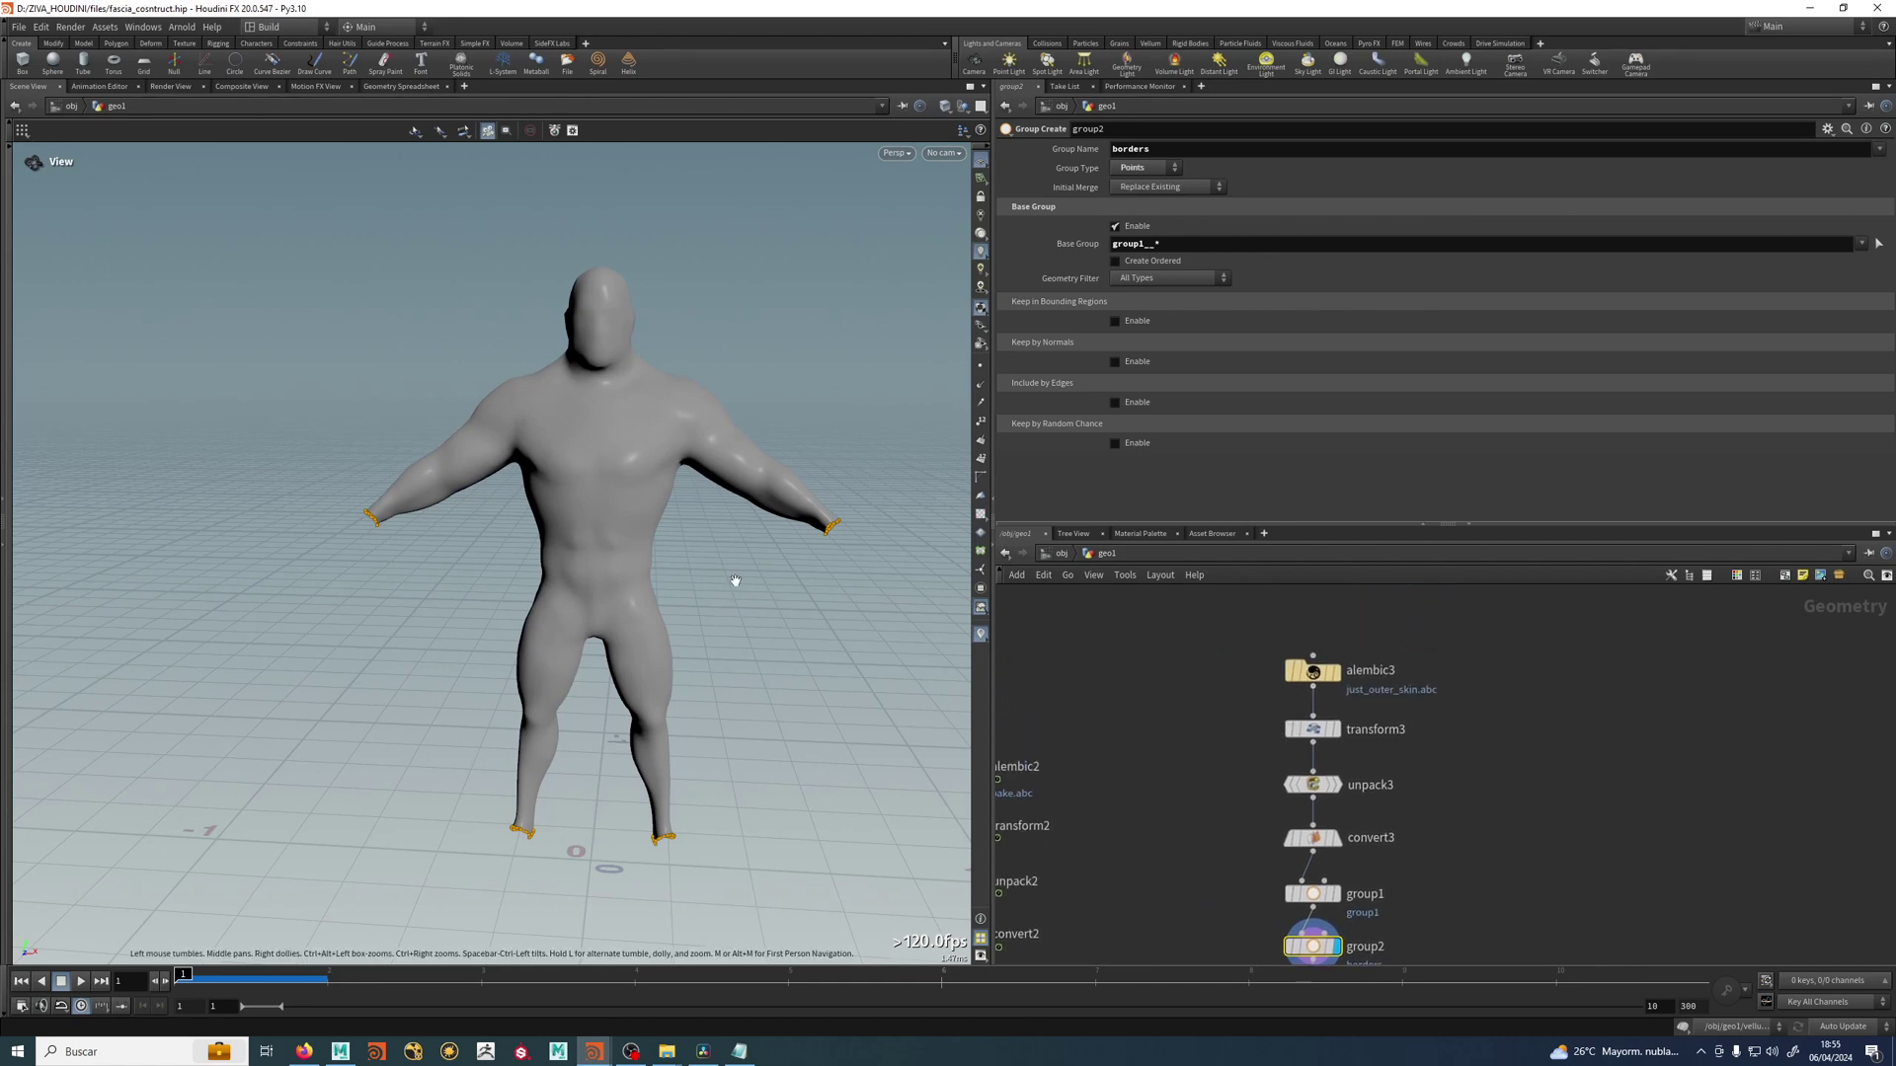
middle_click_drag(735, 580, 744, 519)
right_click_drag(657, 836, 893, 812)
left_click_drag(892, 813, 687, 738)
left_click_drag(773, 341, 749, 490)
middle_click_drag(668, 467, 681, 537)
Display vellumcloth1 and set its Pin Points to the borders group.
scroll(681, 553, "down", 3)
scroll(1446, 812, "down", 1)
middle_click_drag(1445, 812, 1411, 742)
scroll(1420, 716, "down", 1)
middle_click_drag(1528, 770, 1487, 713)
scroll(1324, 804, "up", 2)
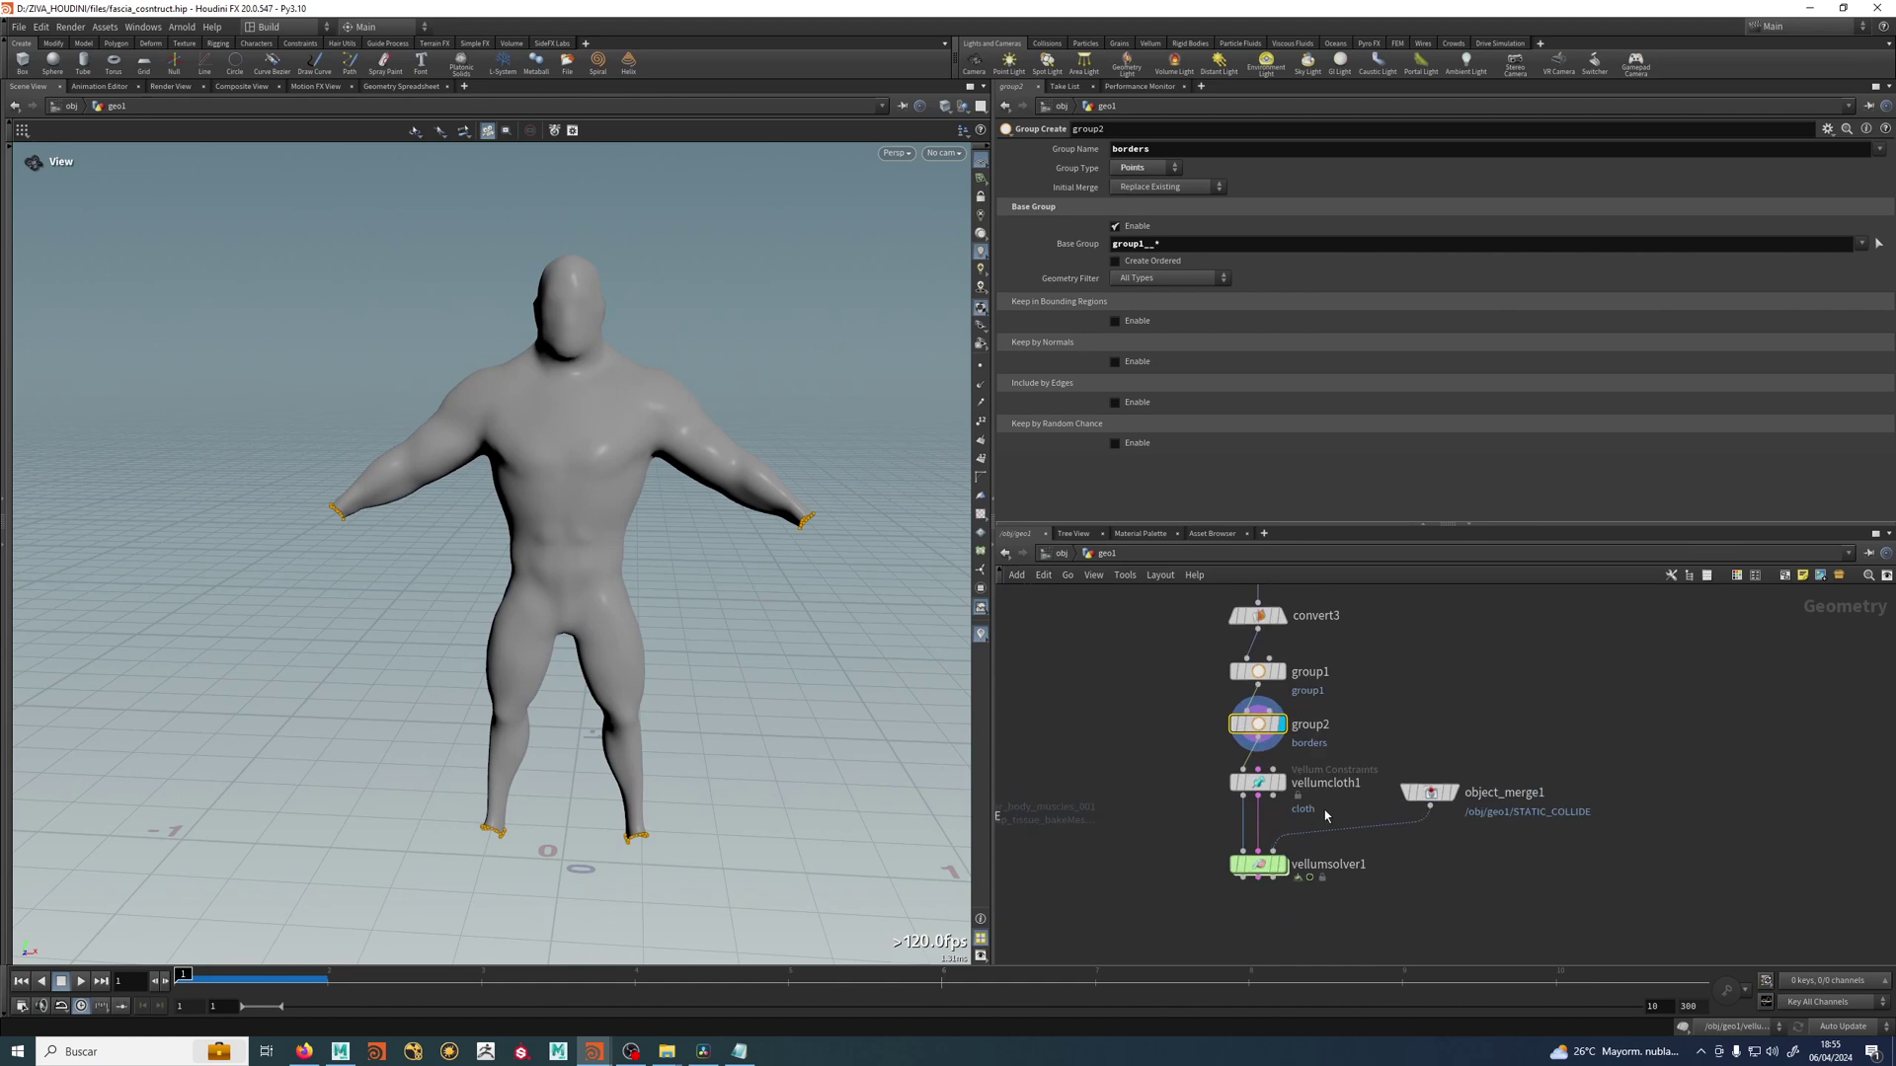
left_click(1269, 785)
left_click(1268, 785)
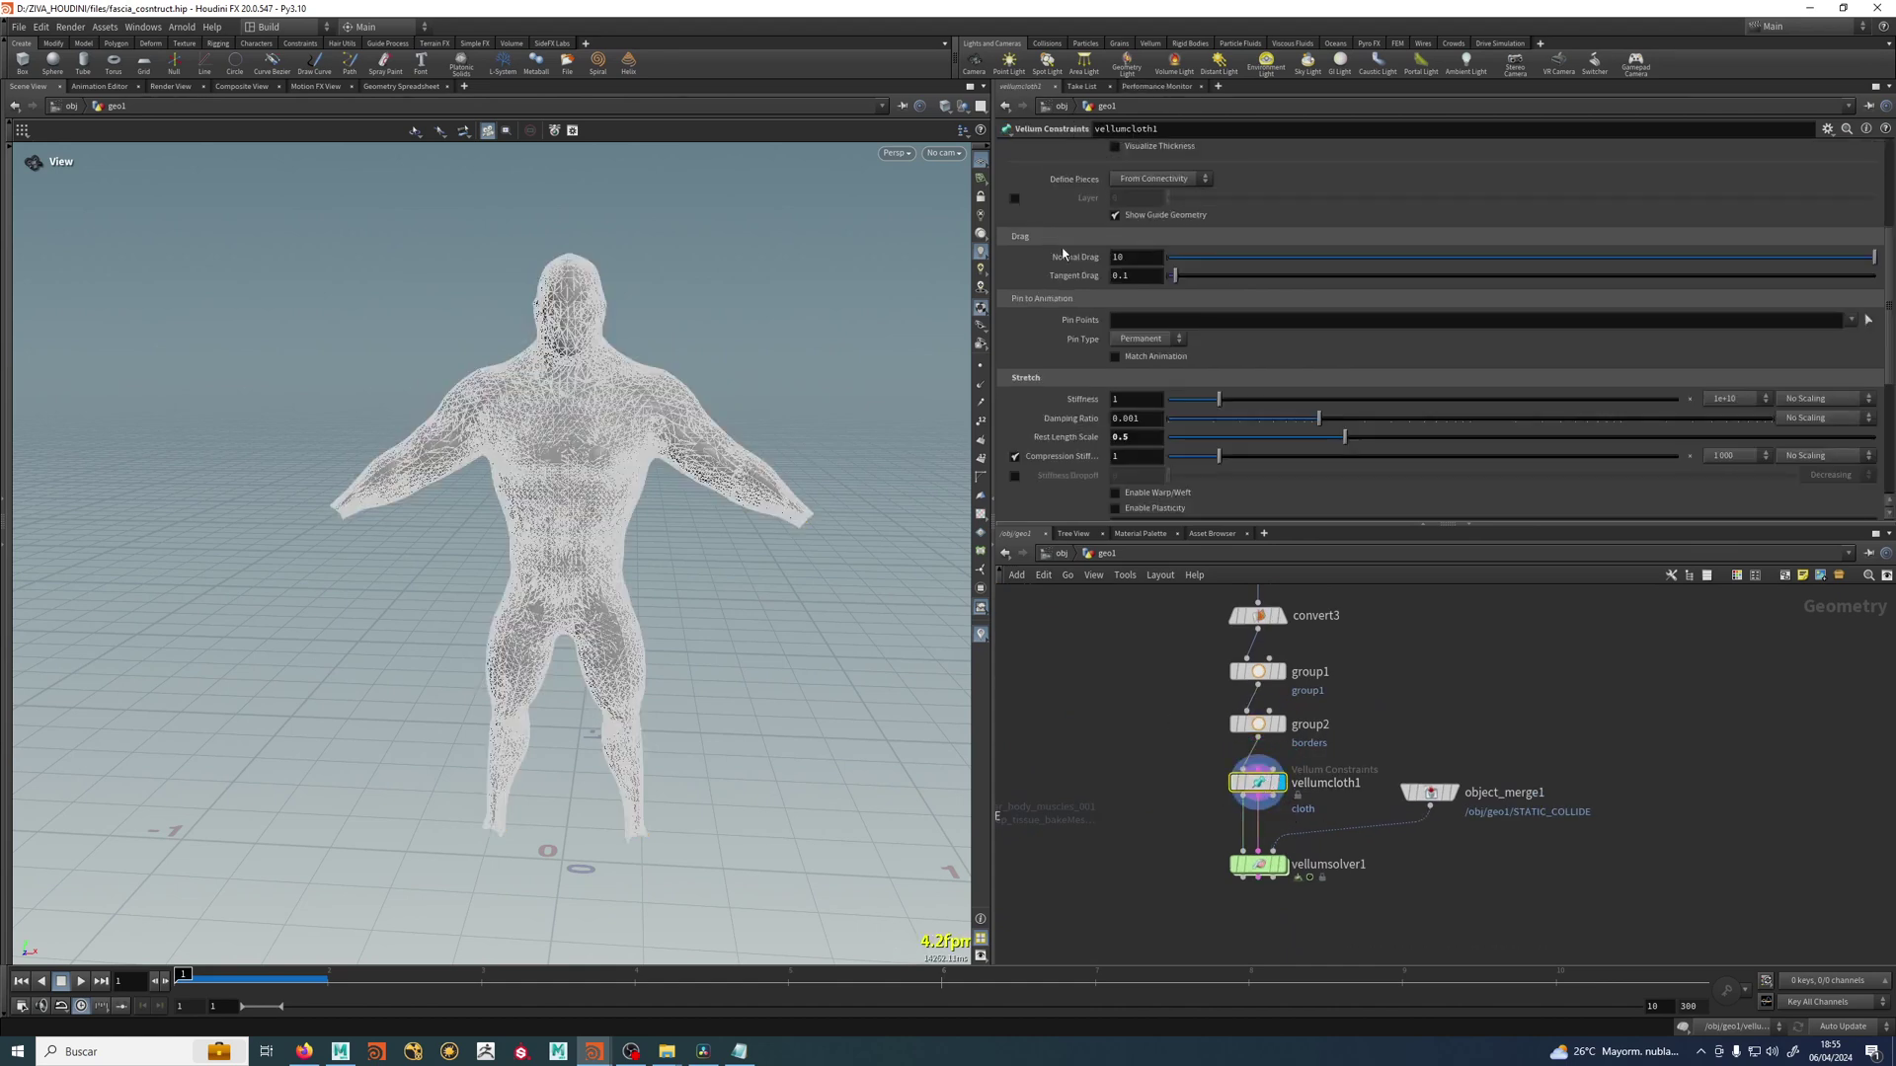
scroll(1063, 253, "down", 5)
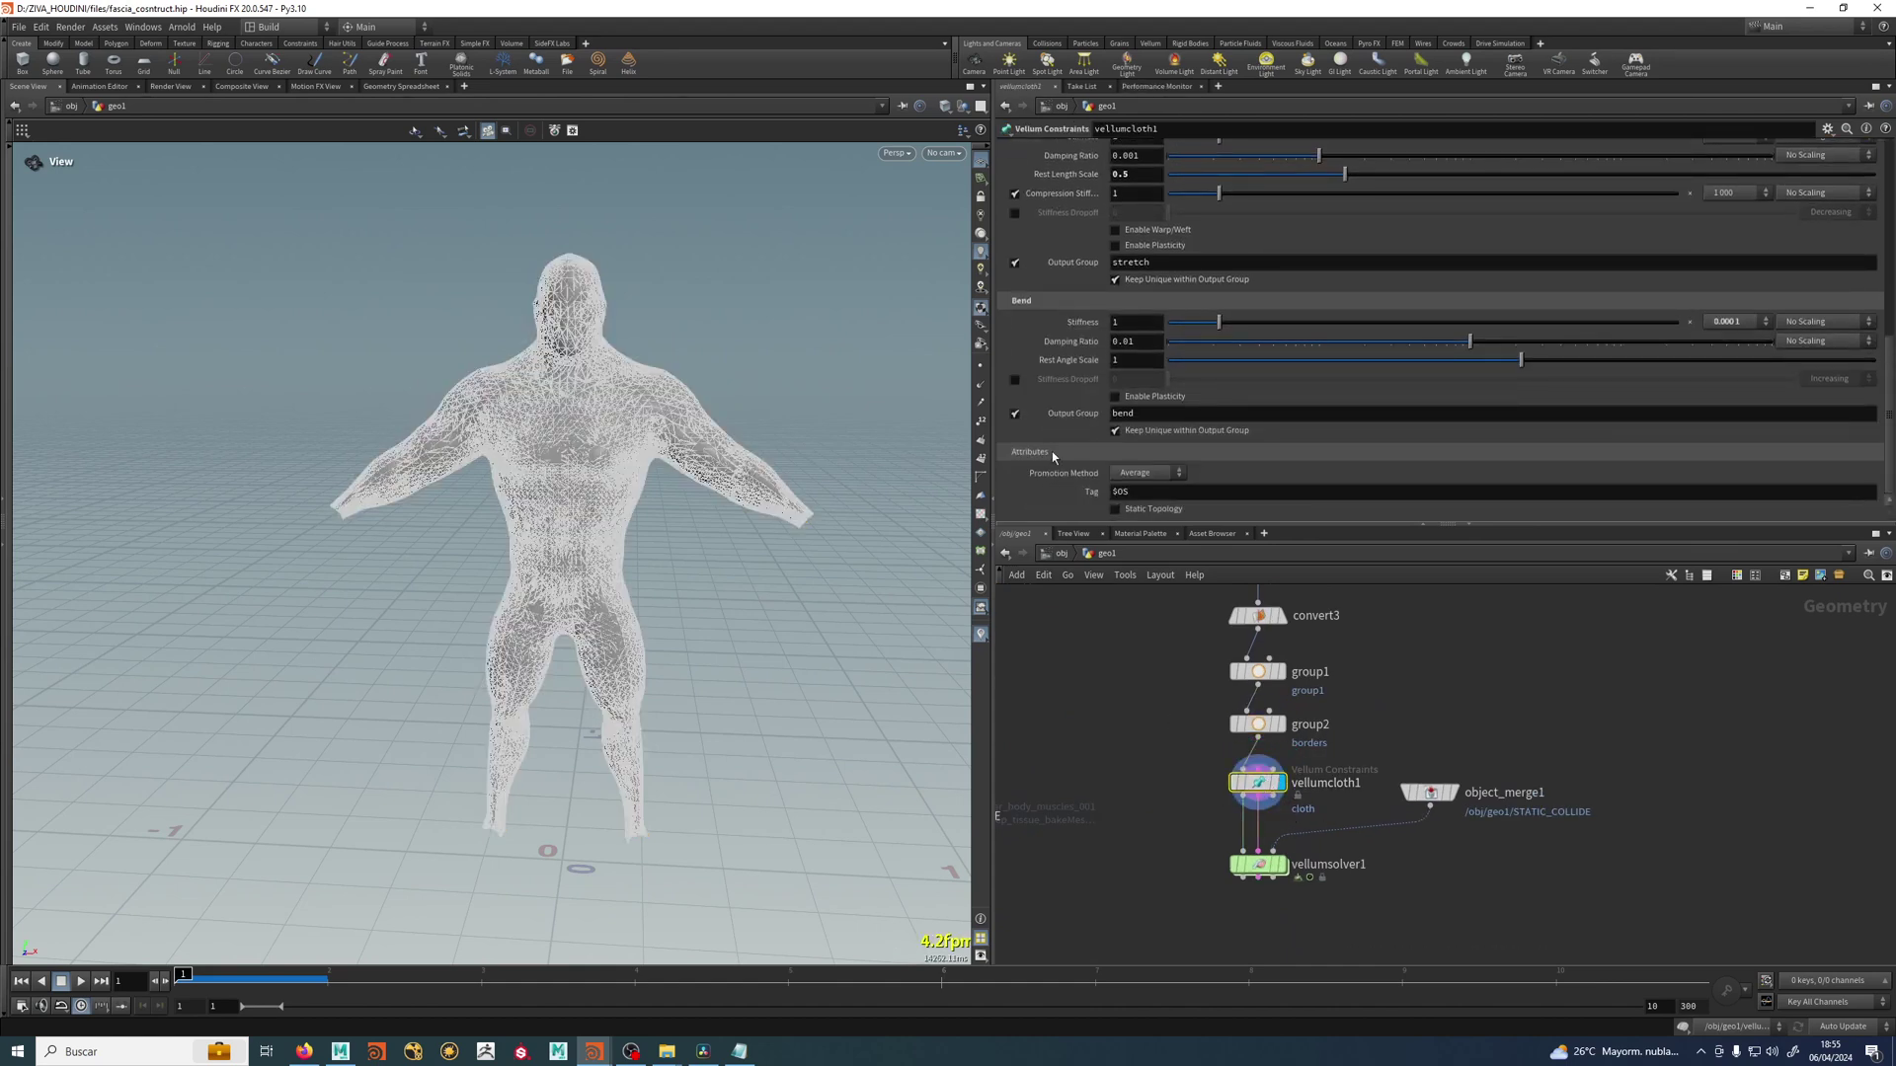
scroll(1041, 395, "up", 3)
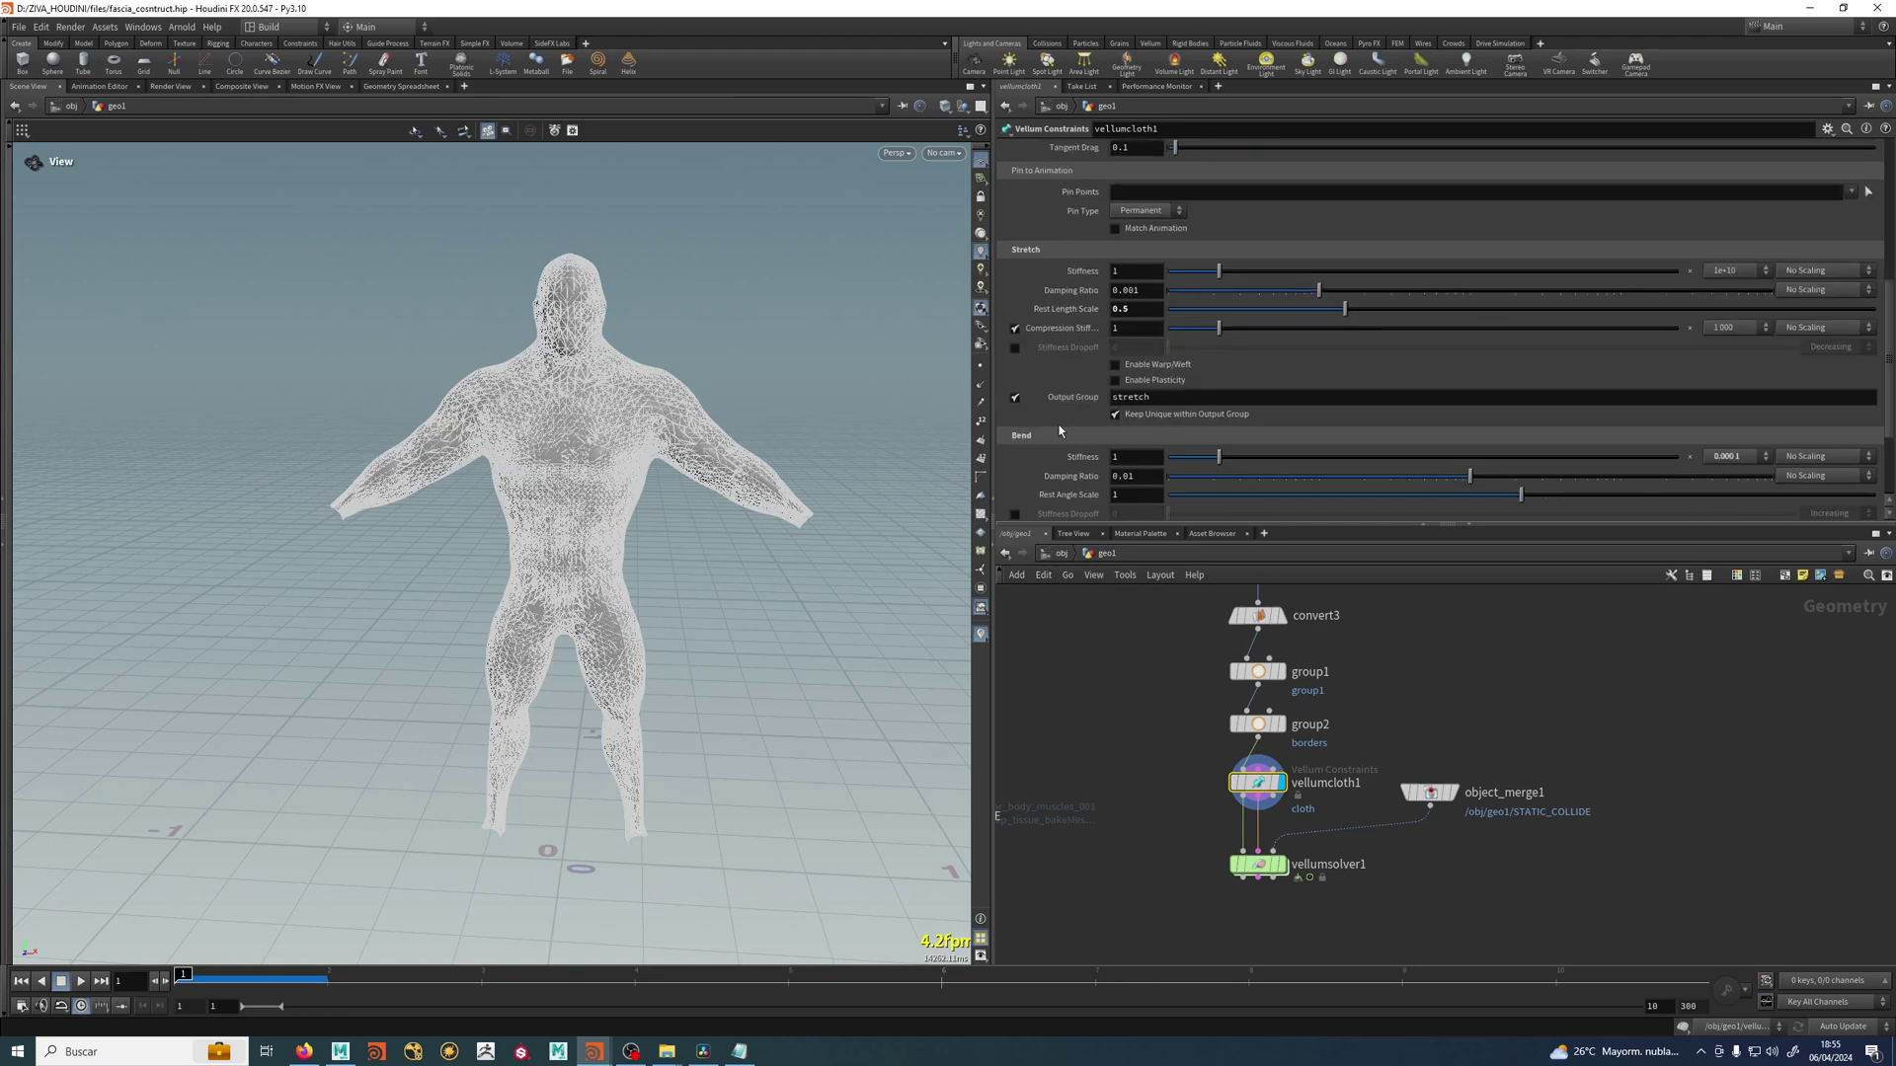
scroll(1081, 360, "up", 3)
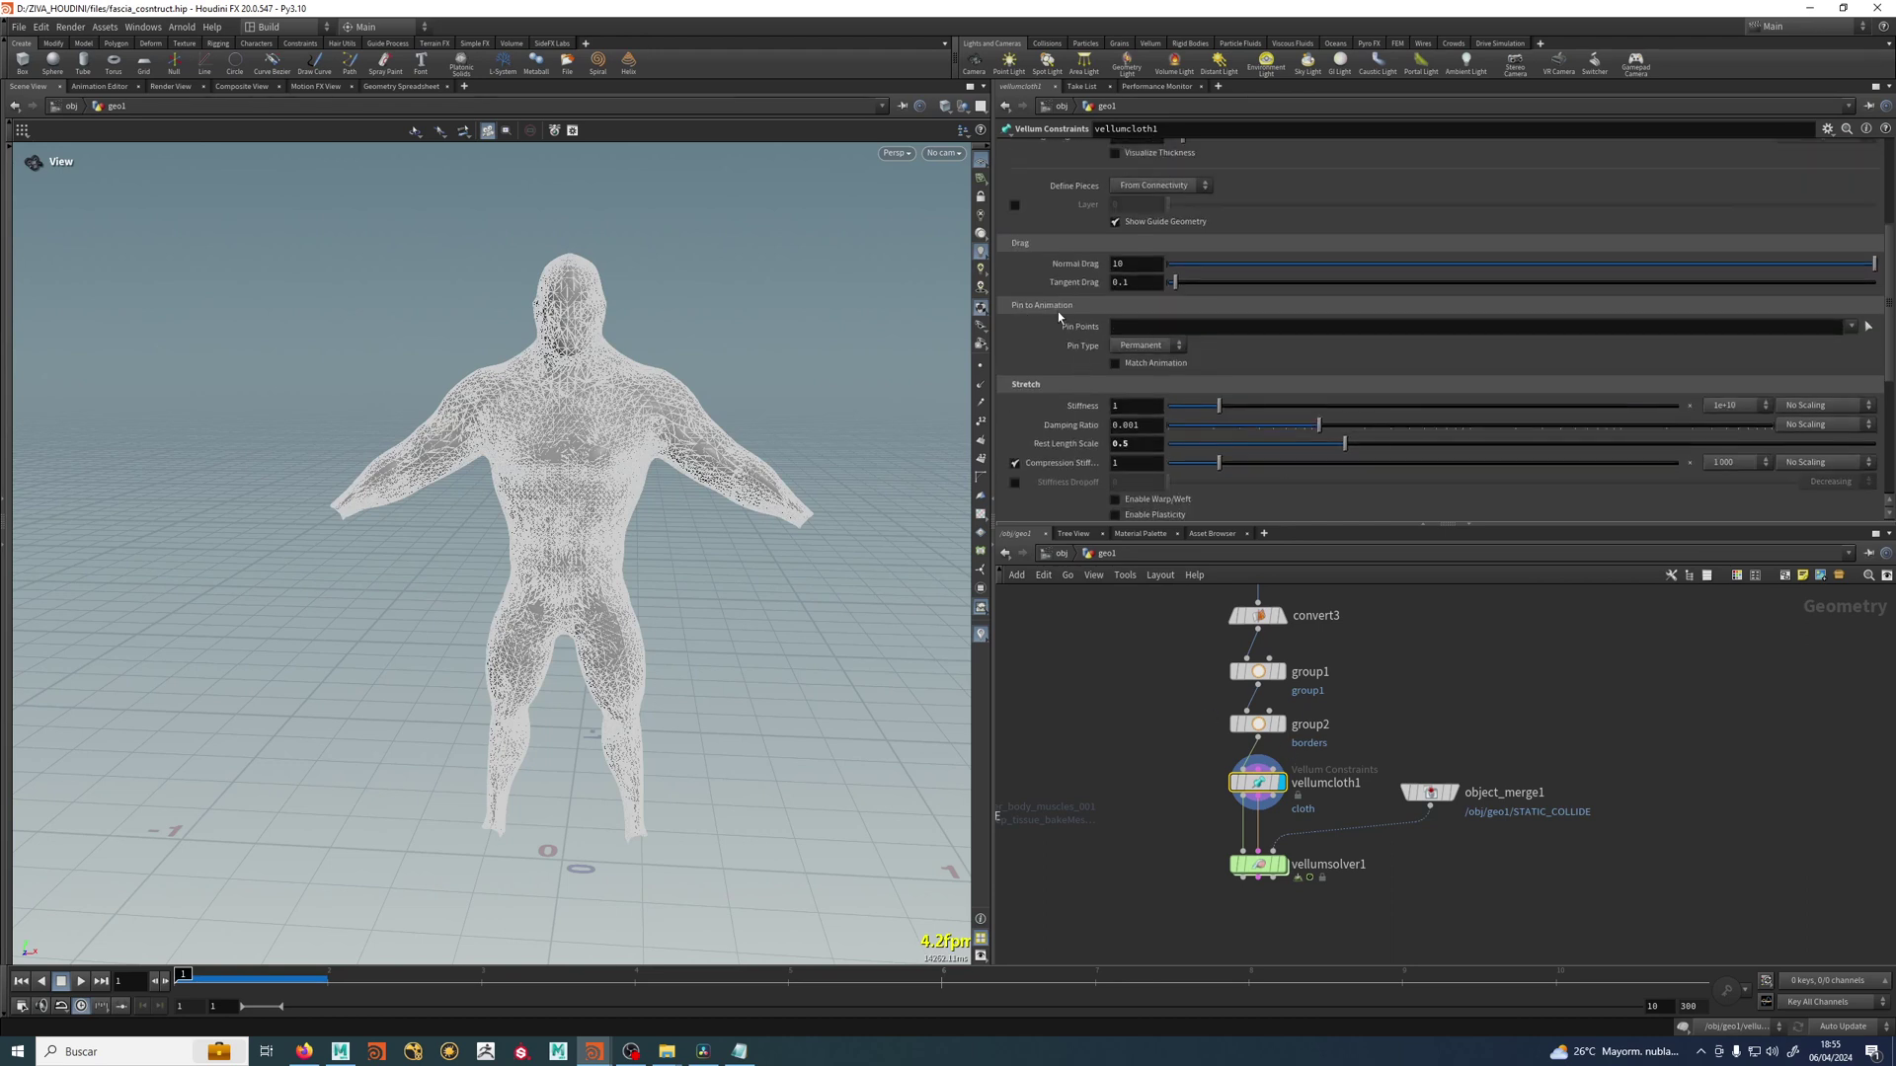
left_click(1850, 326)
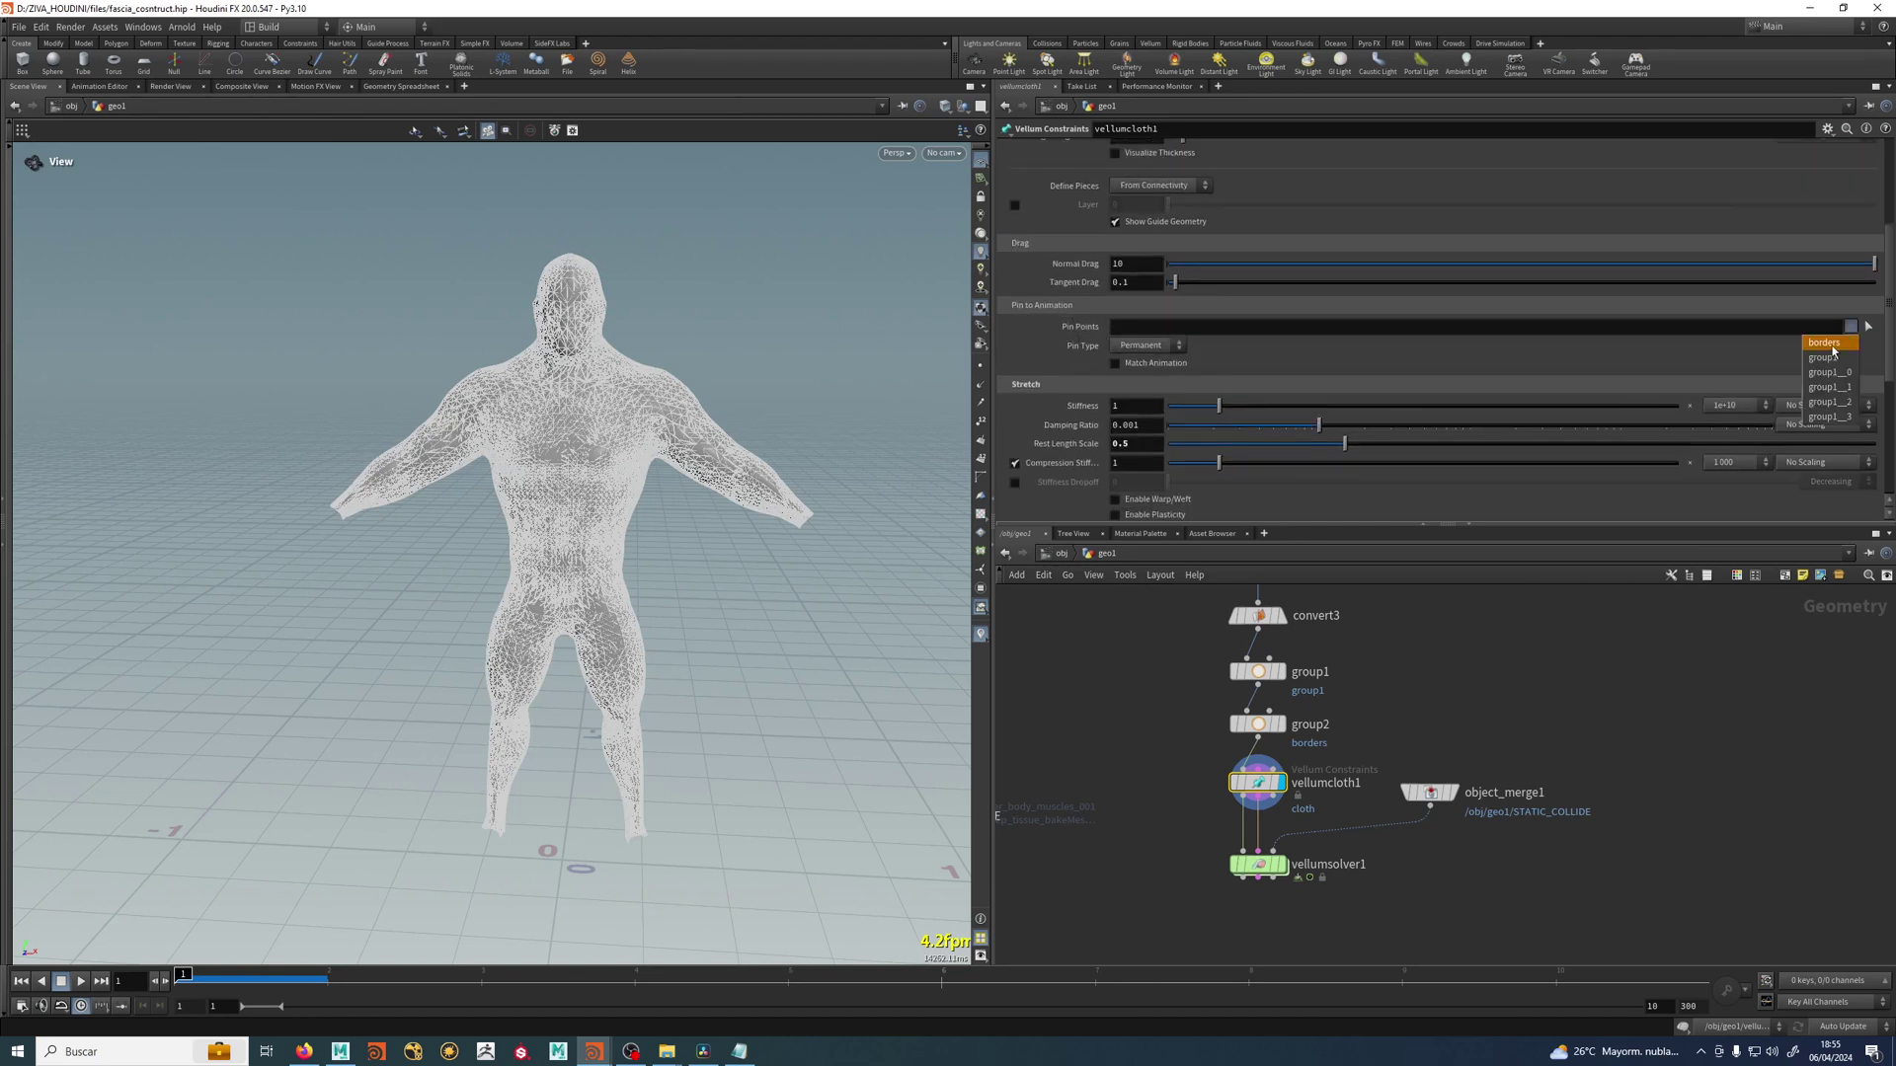
left_click(1827, 343)
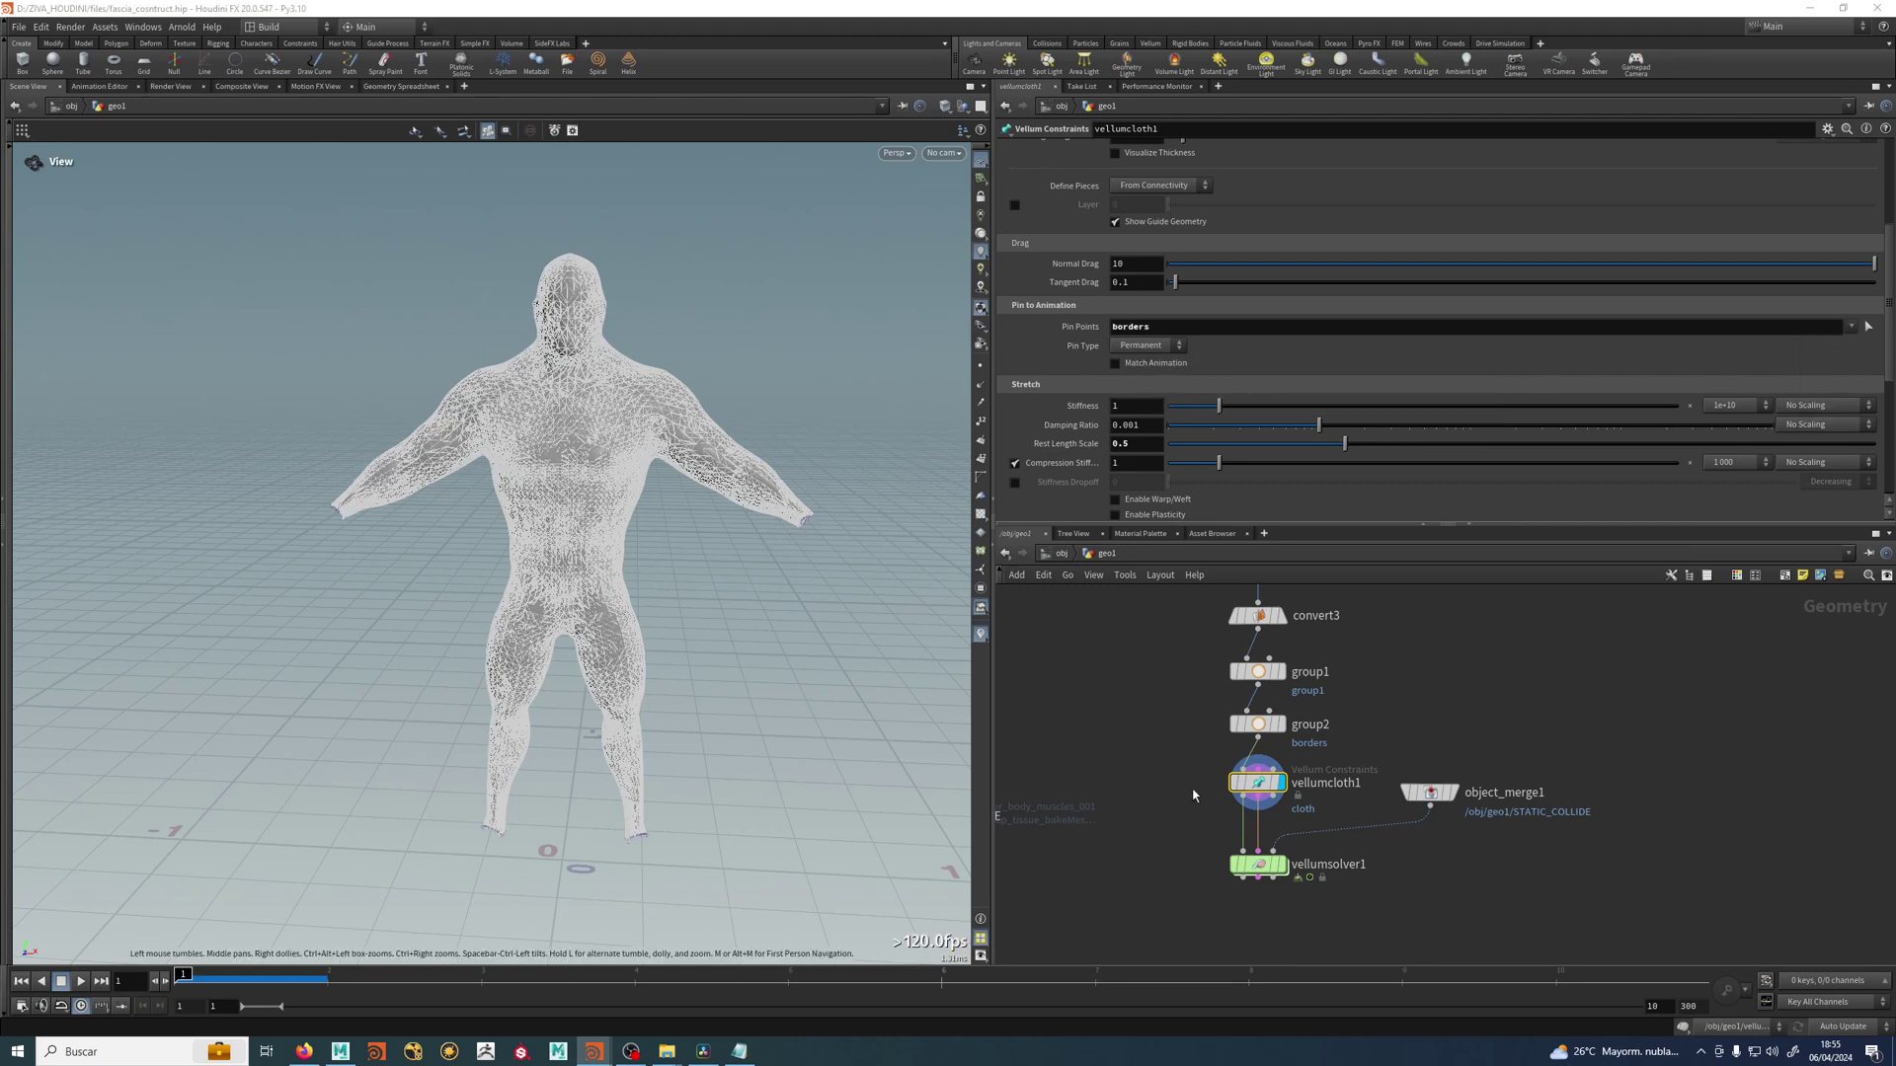
Display vellumsolver1 and play the cloth simulation with the pinned borders from the first frame.
left_click(1280, 865)
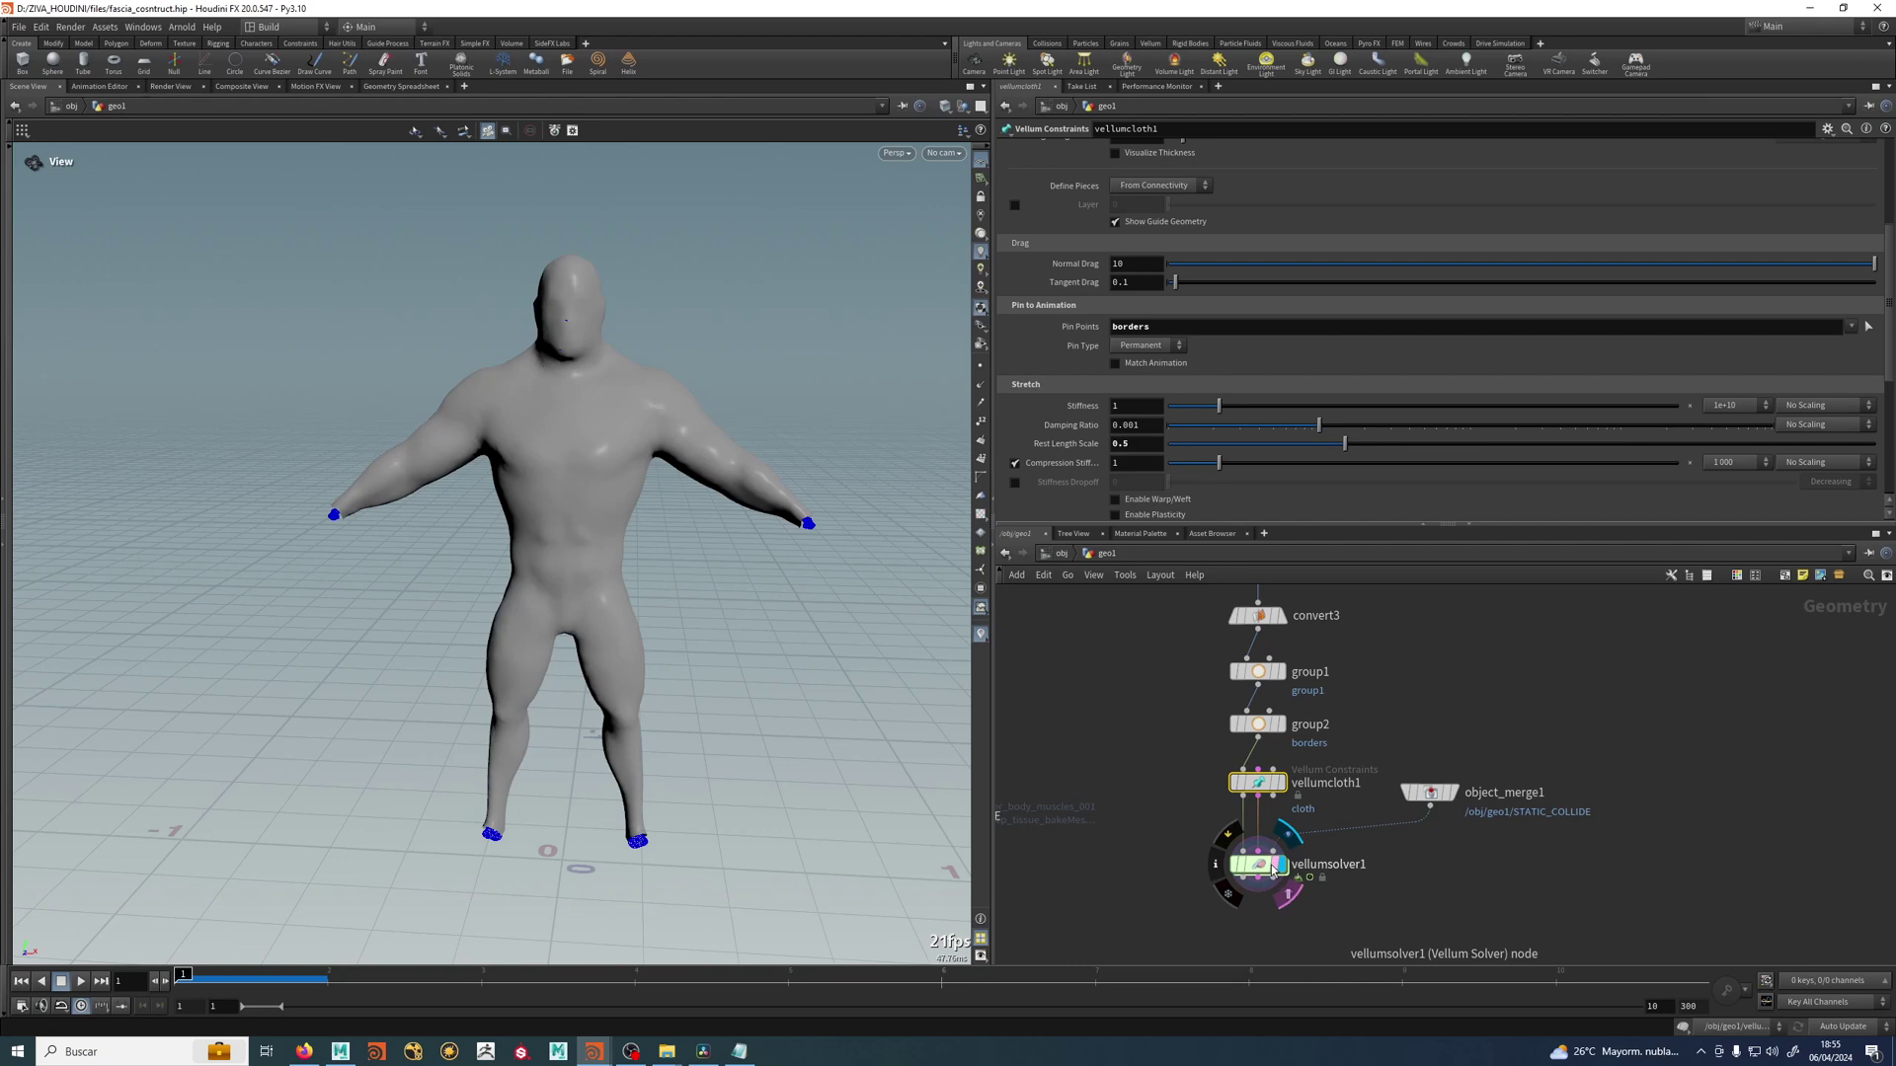
left_click(1256, 869)
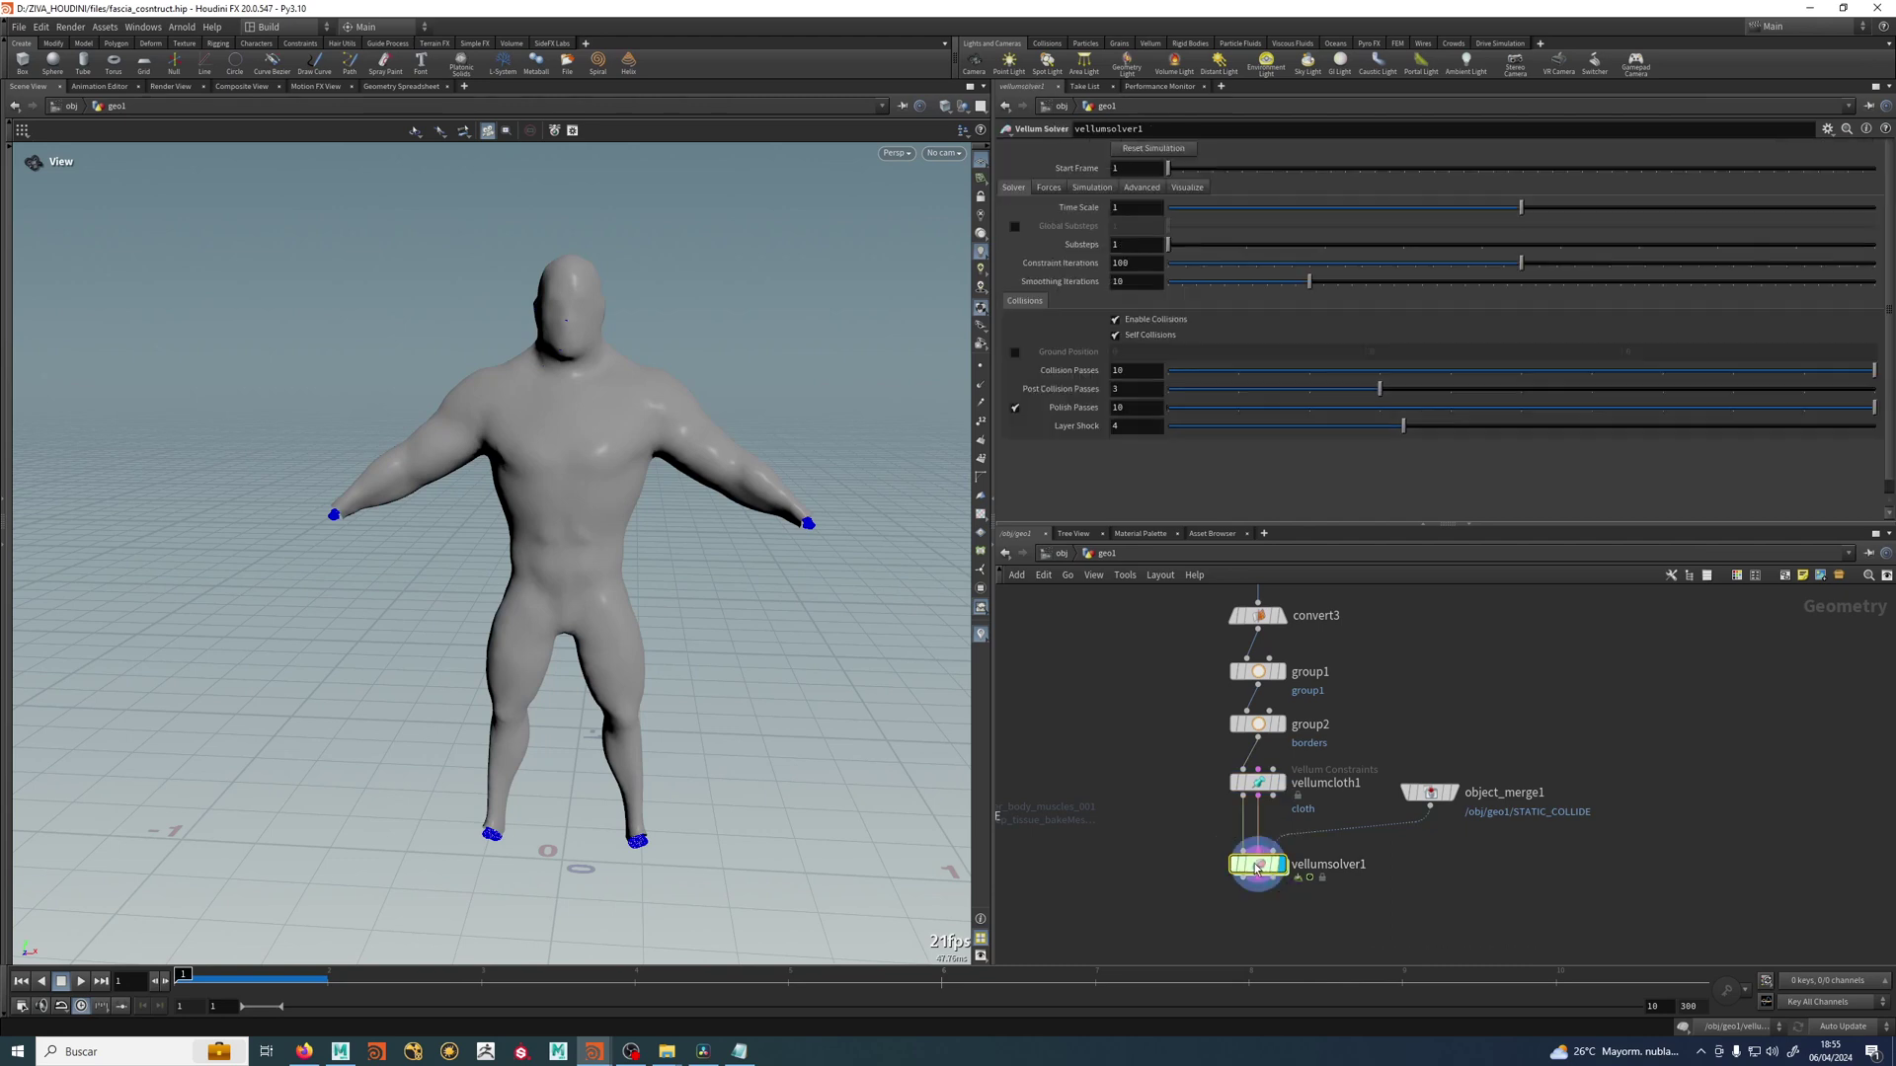
left_click(82, 982)
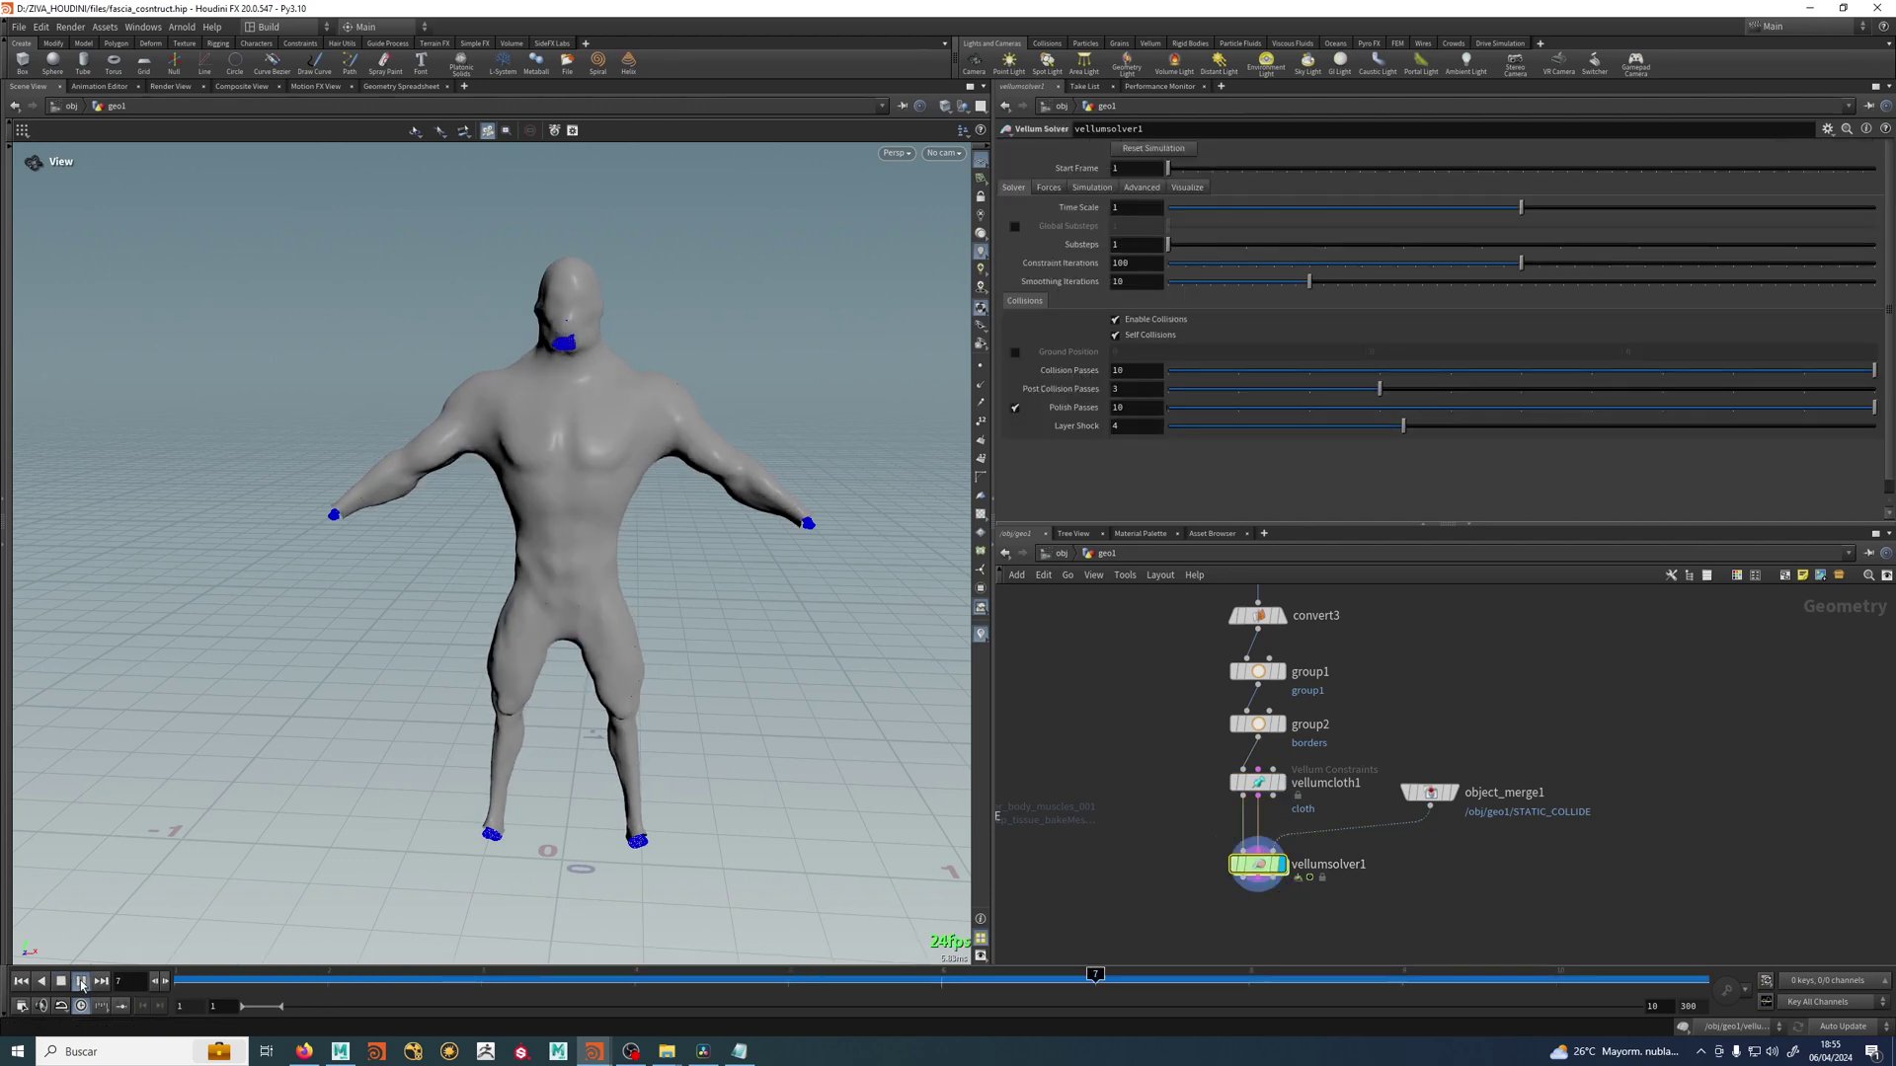
left_click(62, 981)
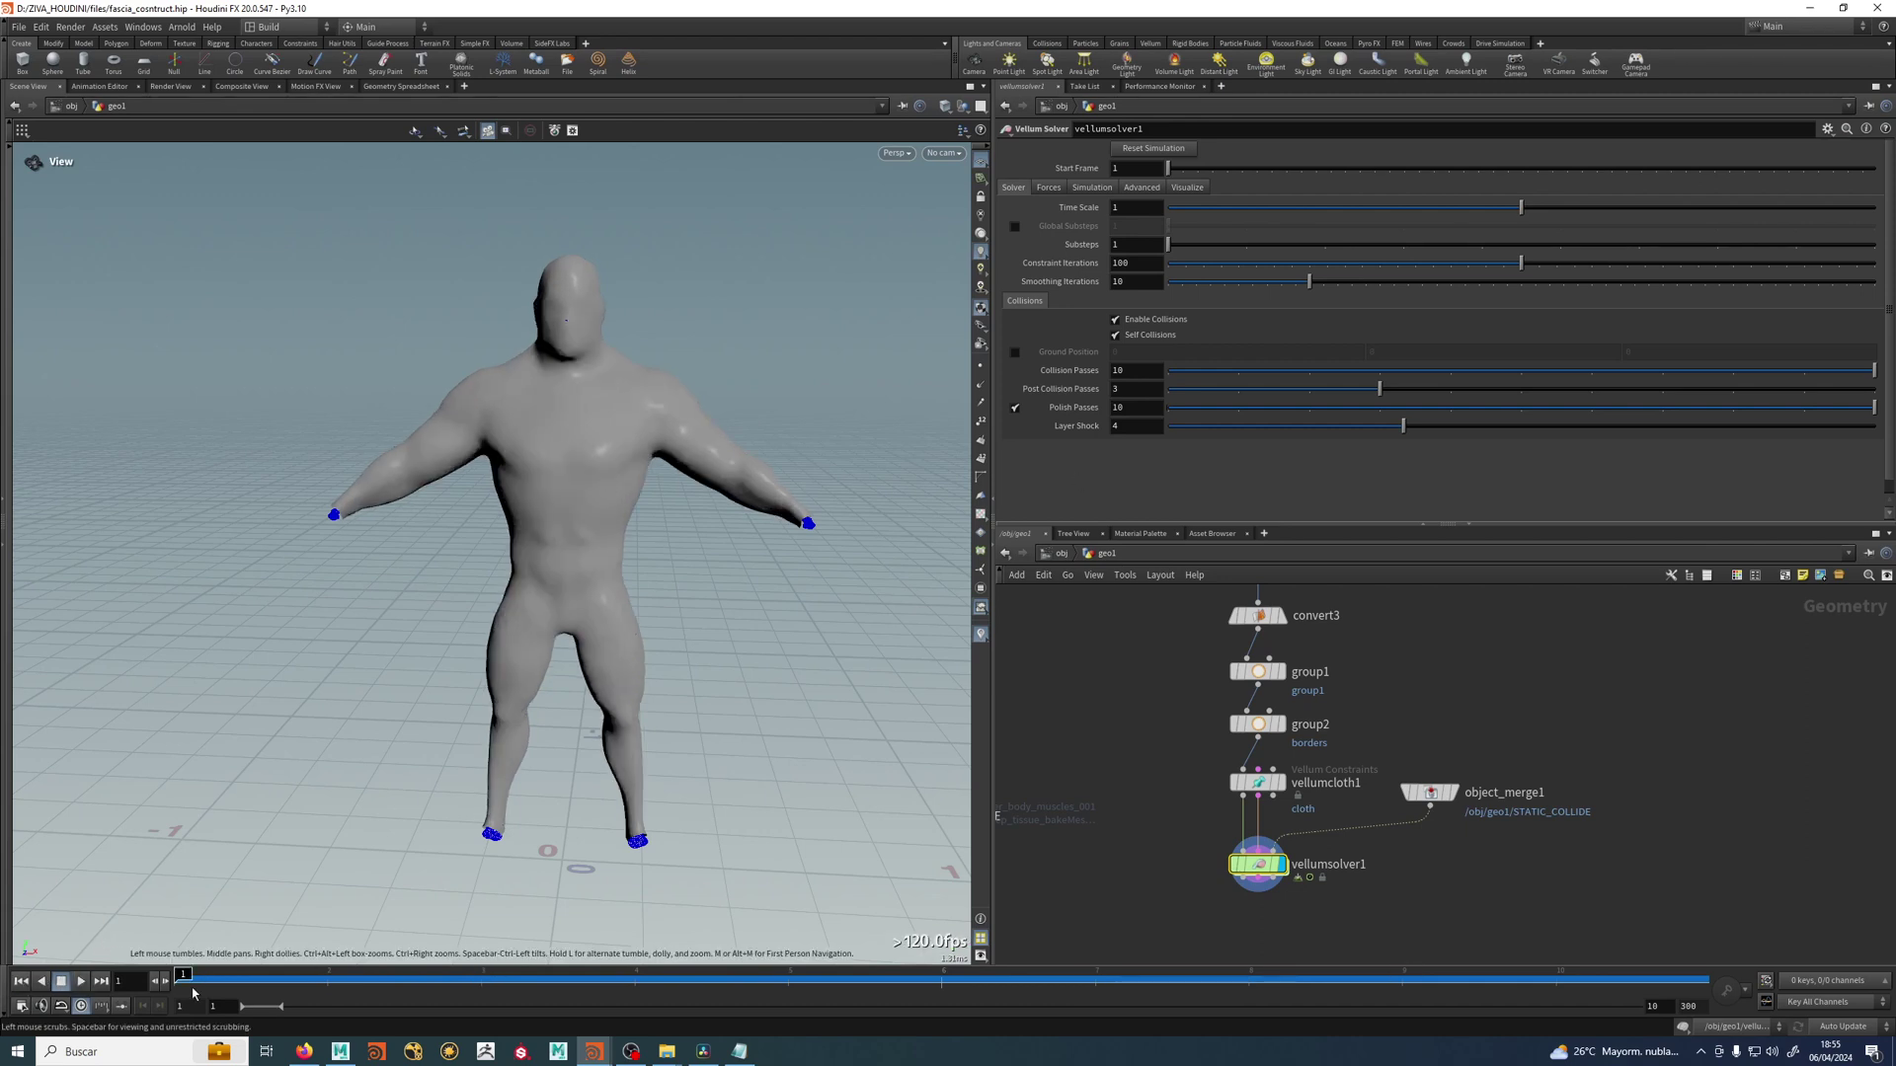
left_click(89, 981)
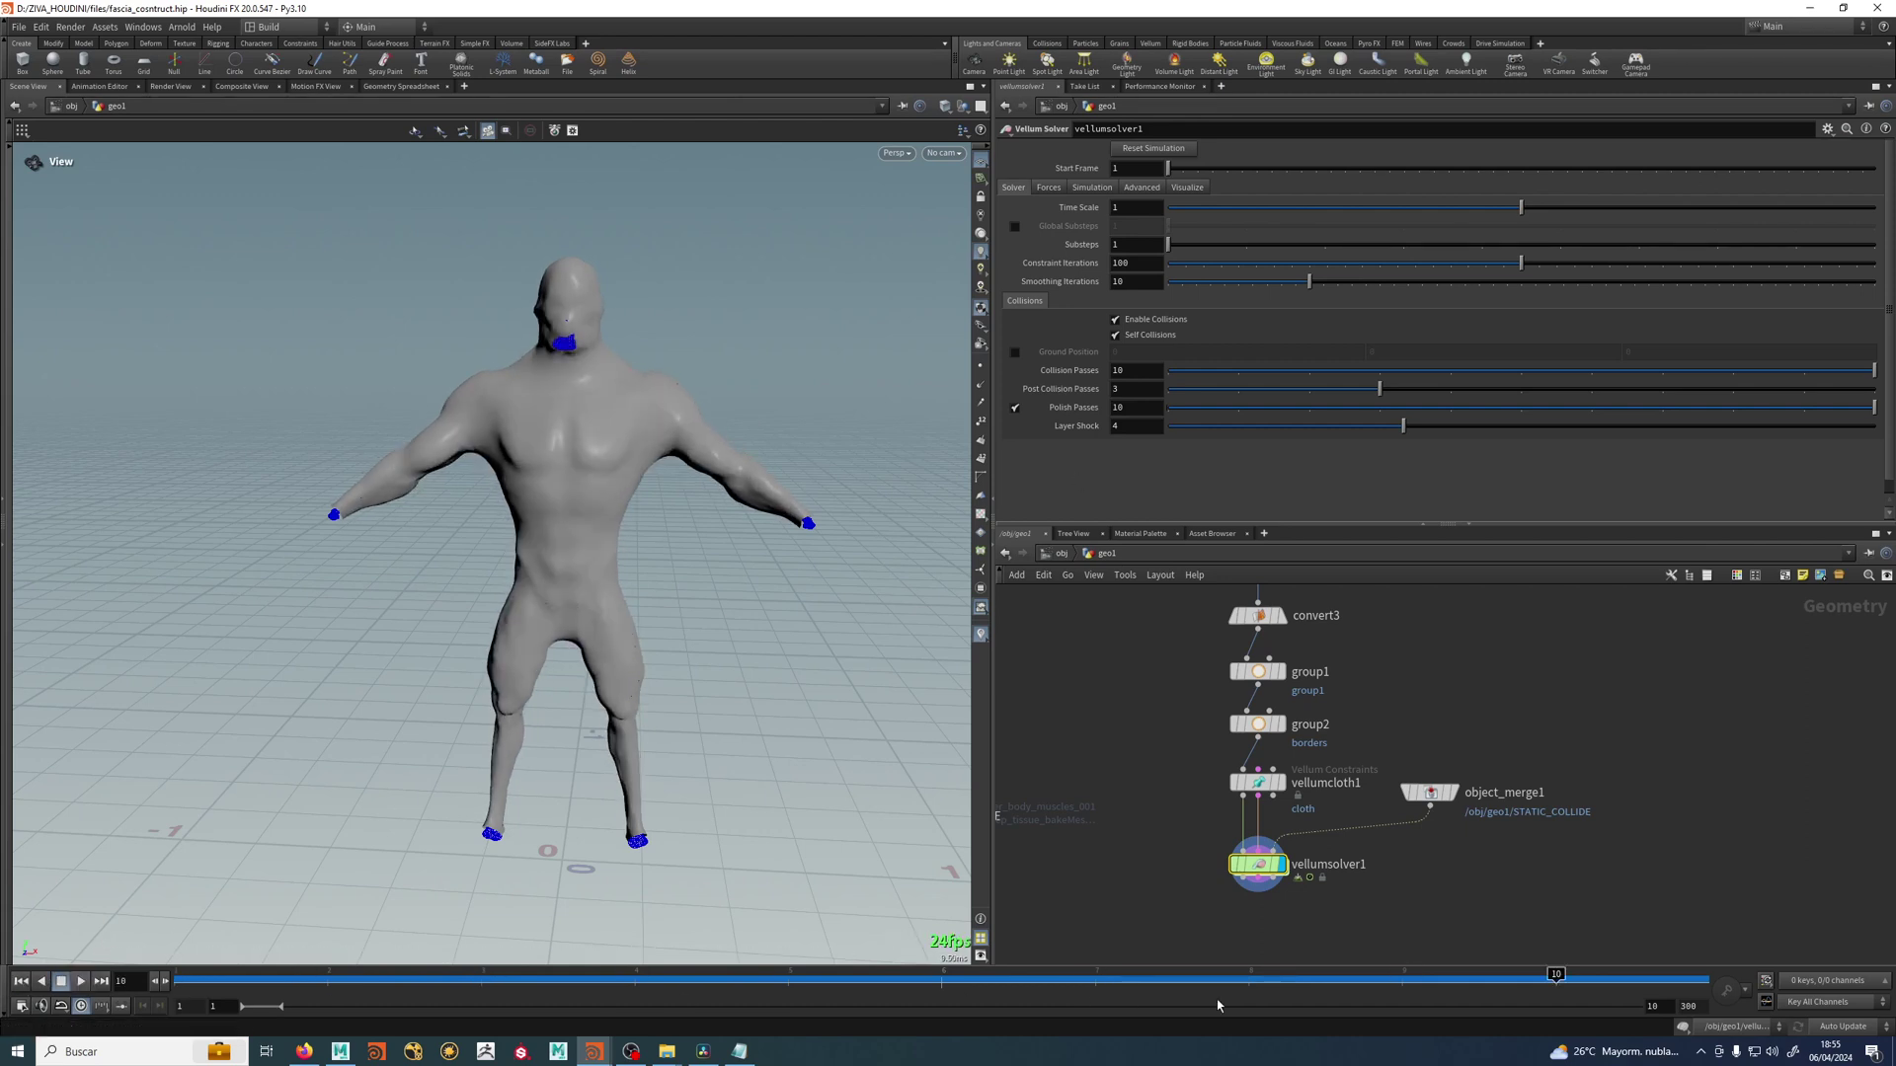
Scrub through the simulated frames and examine the cloth around the chin and neck, ending on the first frame.
left_click(788, 982)
left_click(1095, 981)
scroll(550, 359, "up", 6)
left_click_drag(753, 559, 778, 460)
middle_click_drag(680, 444, 636, 485)
left_click_drag(322, 983, 140, 987)
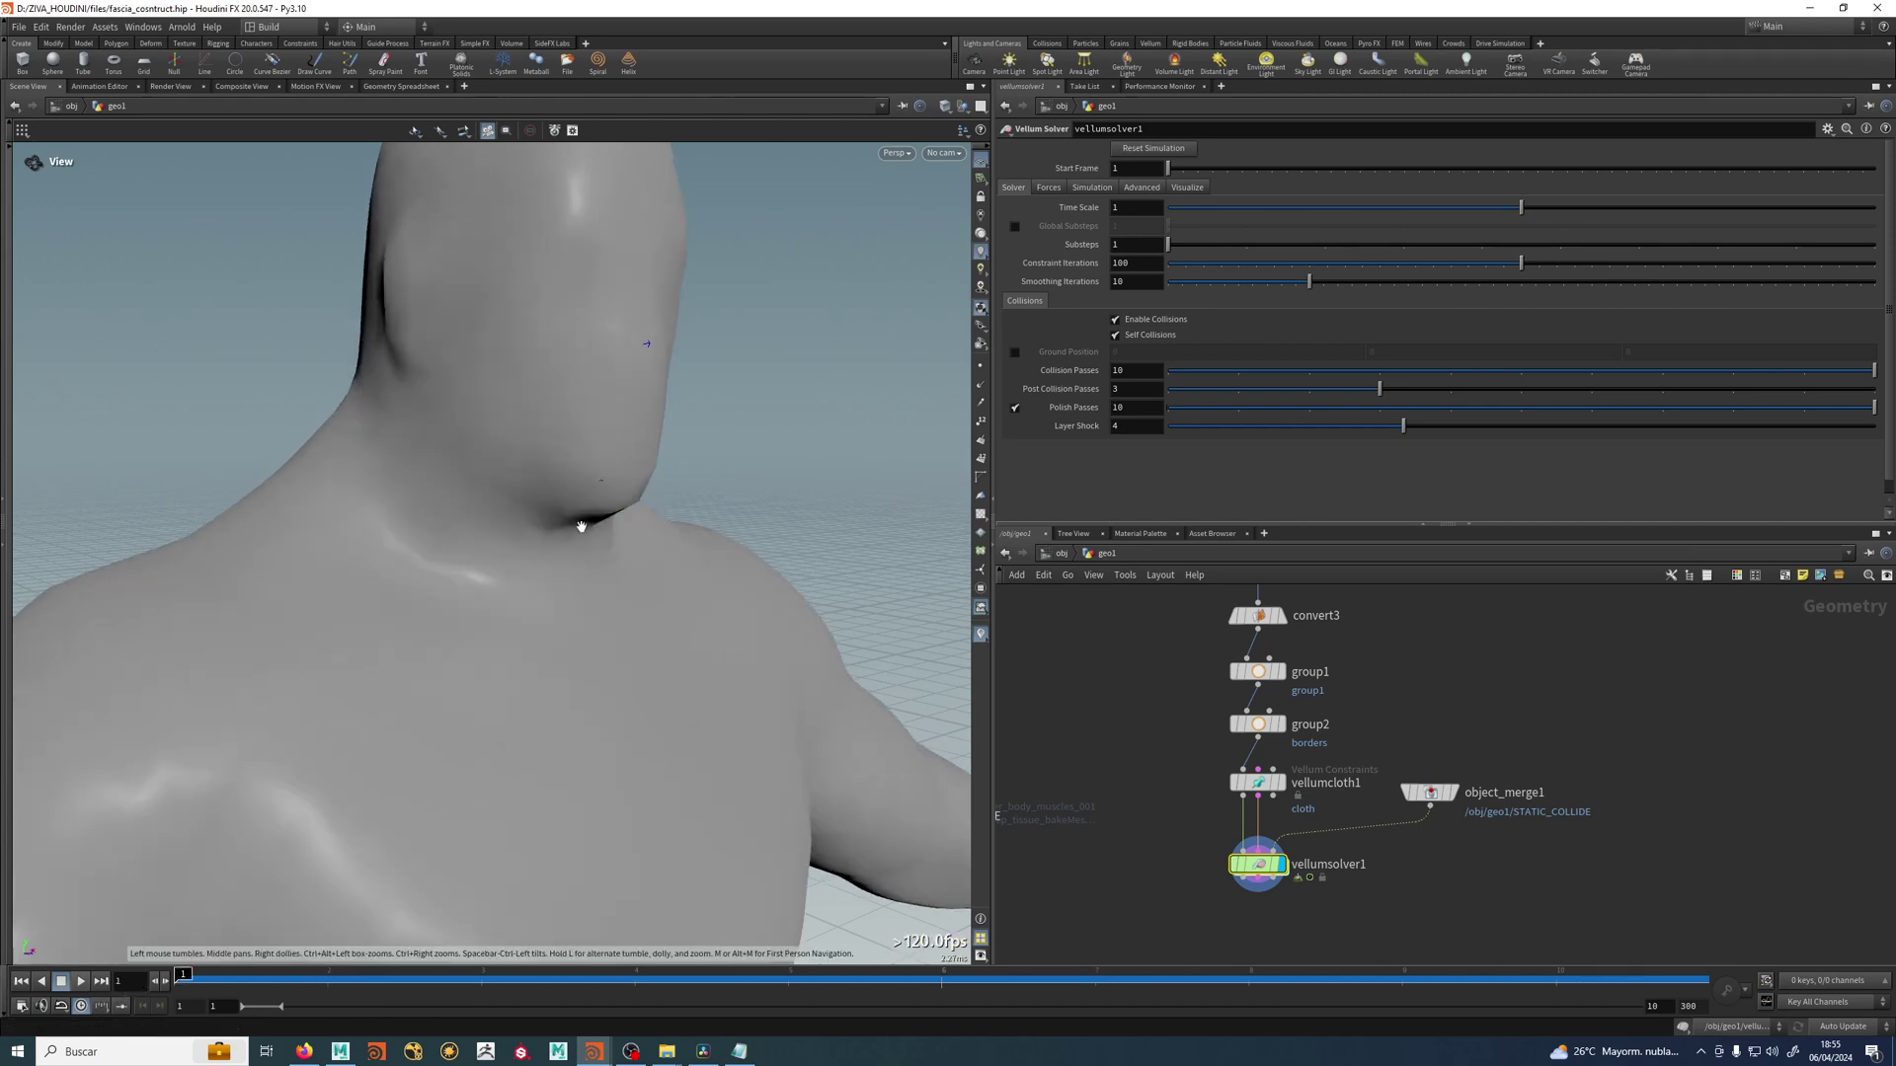
Move vellumcloth1, object_merge1 and vellumsolver1 down in the network to leave space below group2.
scroll(520, 427, "up", 8)
left_click_drag(612, 382, 494, 945)
right_click_drag(642, 399, 424, 502)
mouse_move(1376, 663)
middle_mouse_down()
mouse_move(1353, 821)
mouse_move(1351, 660)
middle_mouse_up()
scroll(1354, 822, "down", 3)
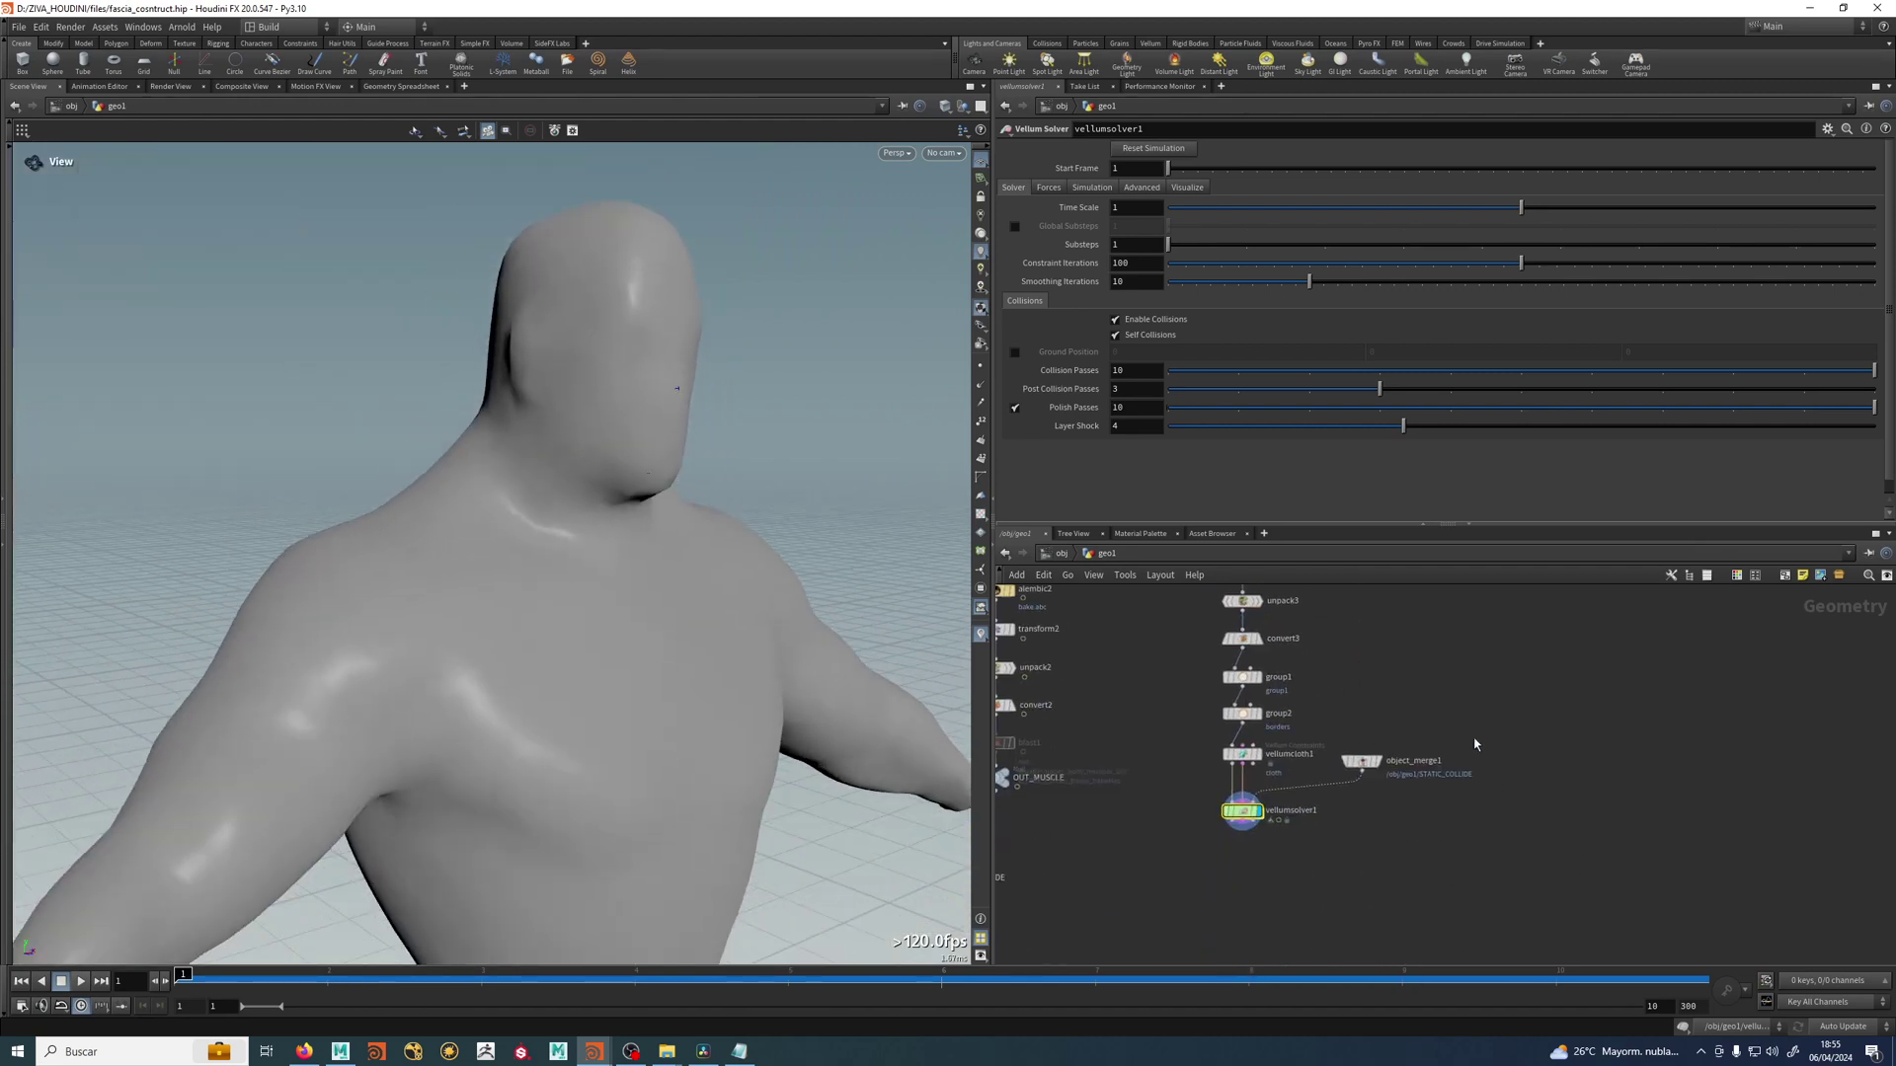
left_click(1361, 762)
scroll(1249, 726, "up", 6)
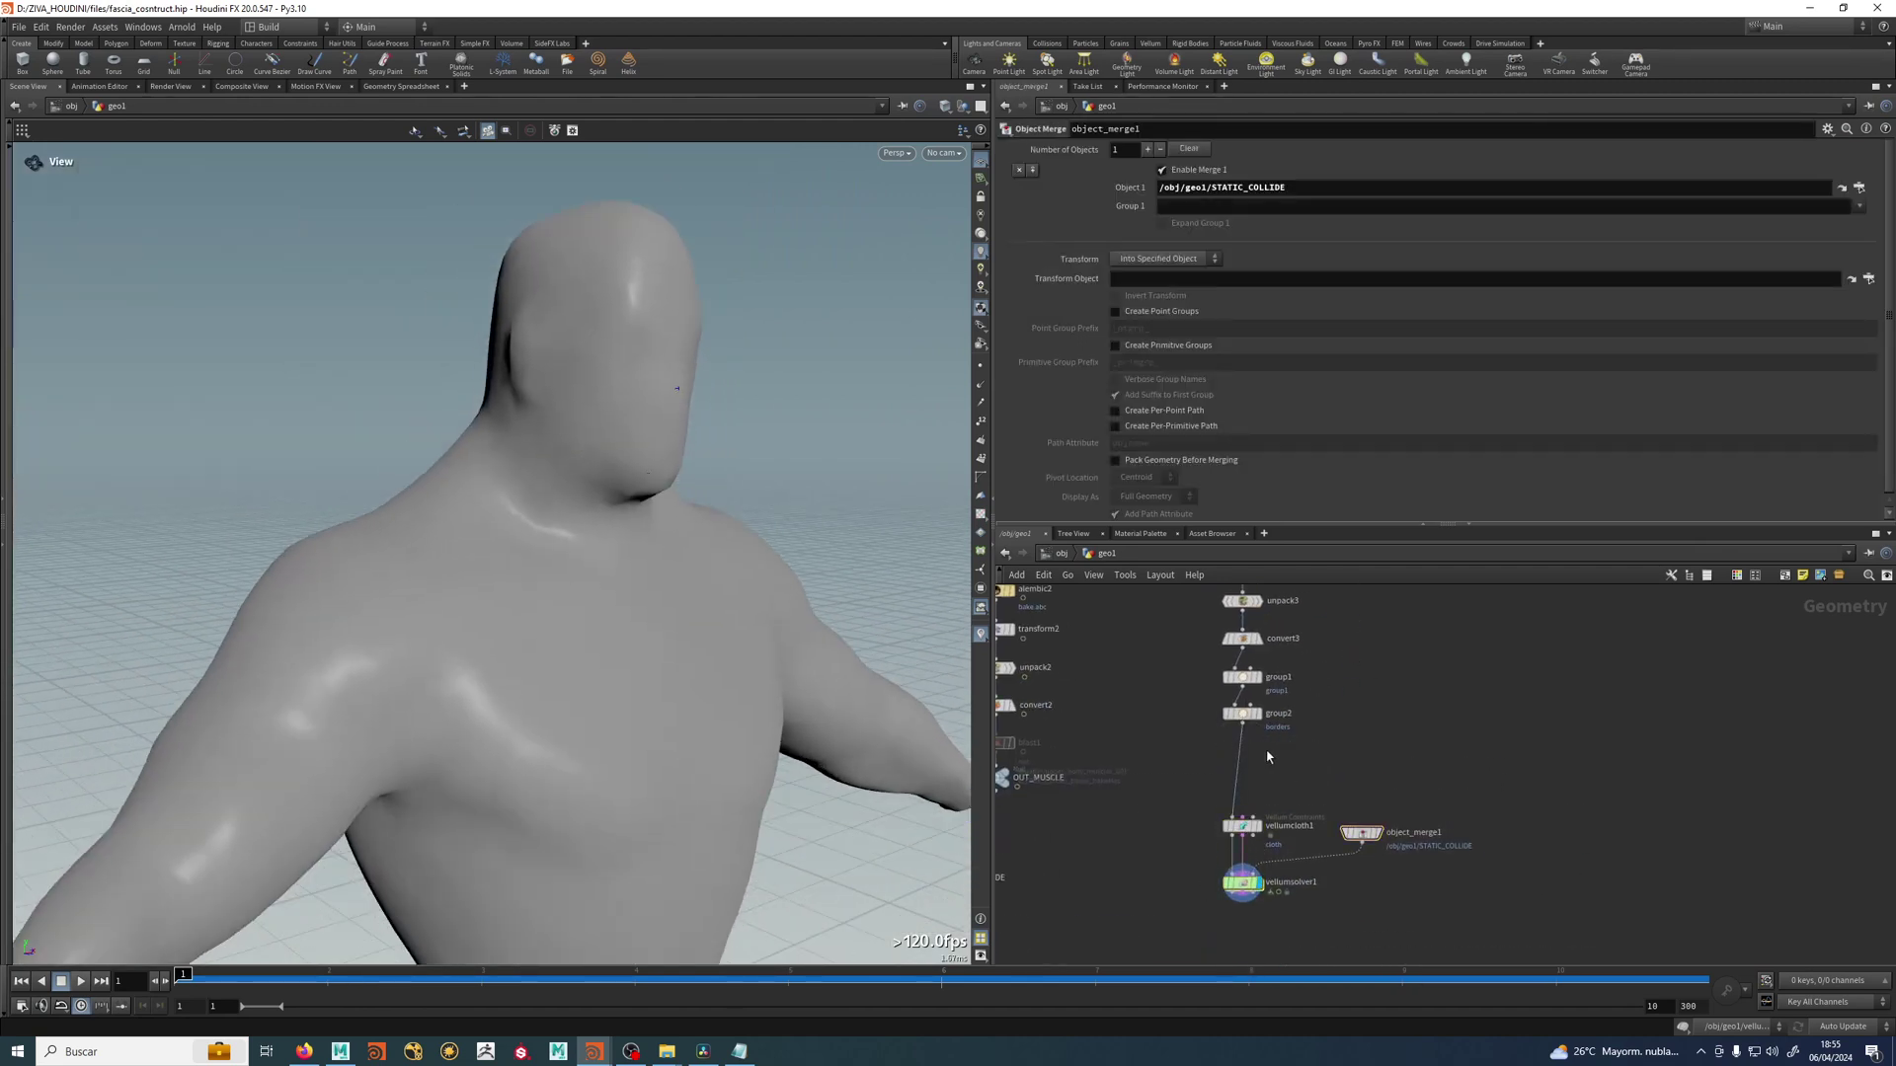
Insert a Peak node between group2 and vellumcloth1 and display it.
middle_click_drag(1267, 757, 1292, 750)
key("Tab")
type("peak")
key("Return")
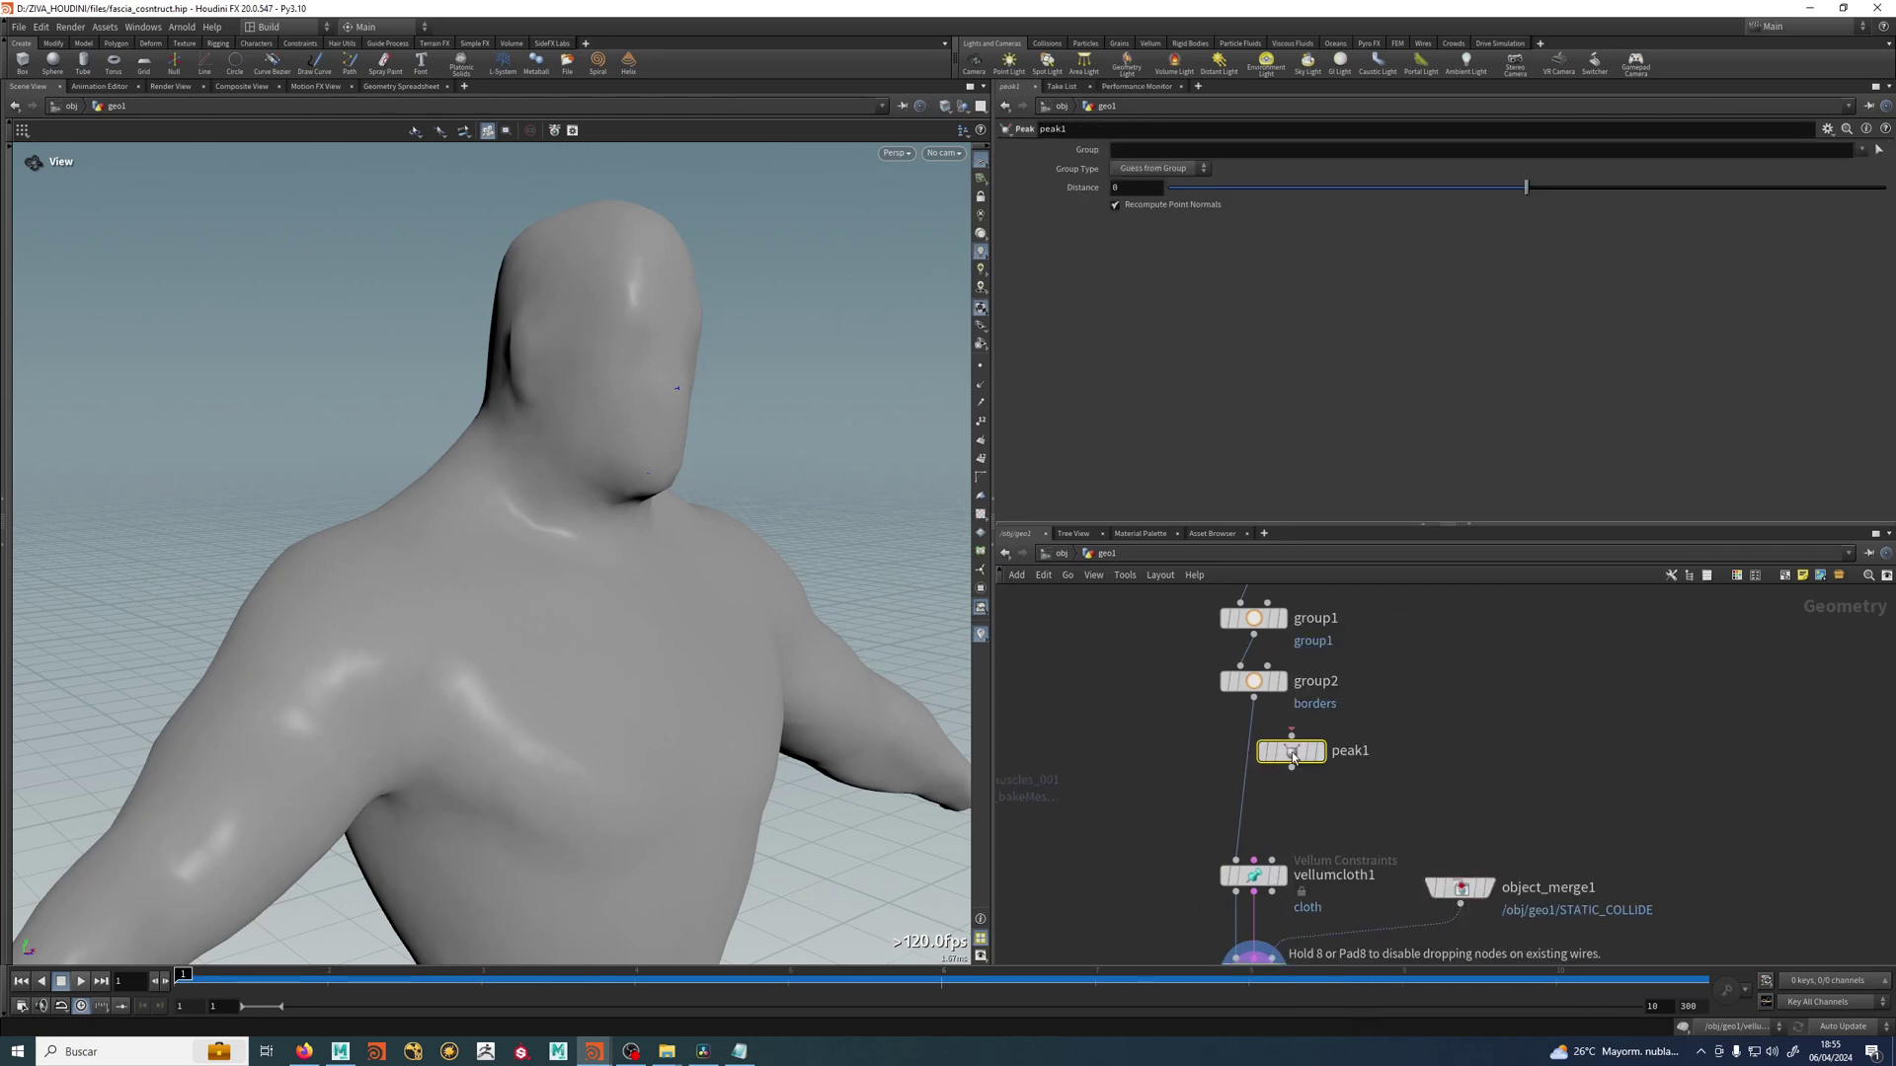
left_click(1256, 747)
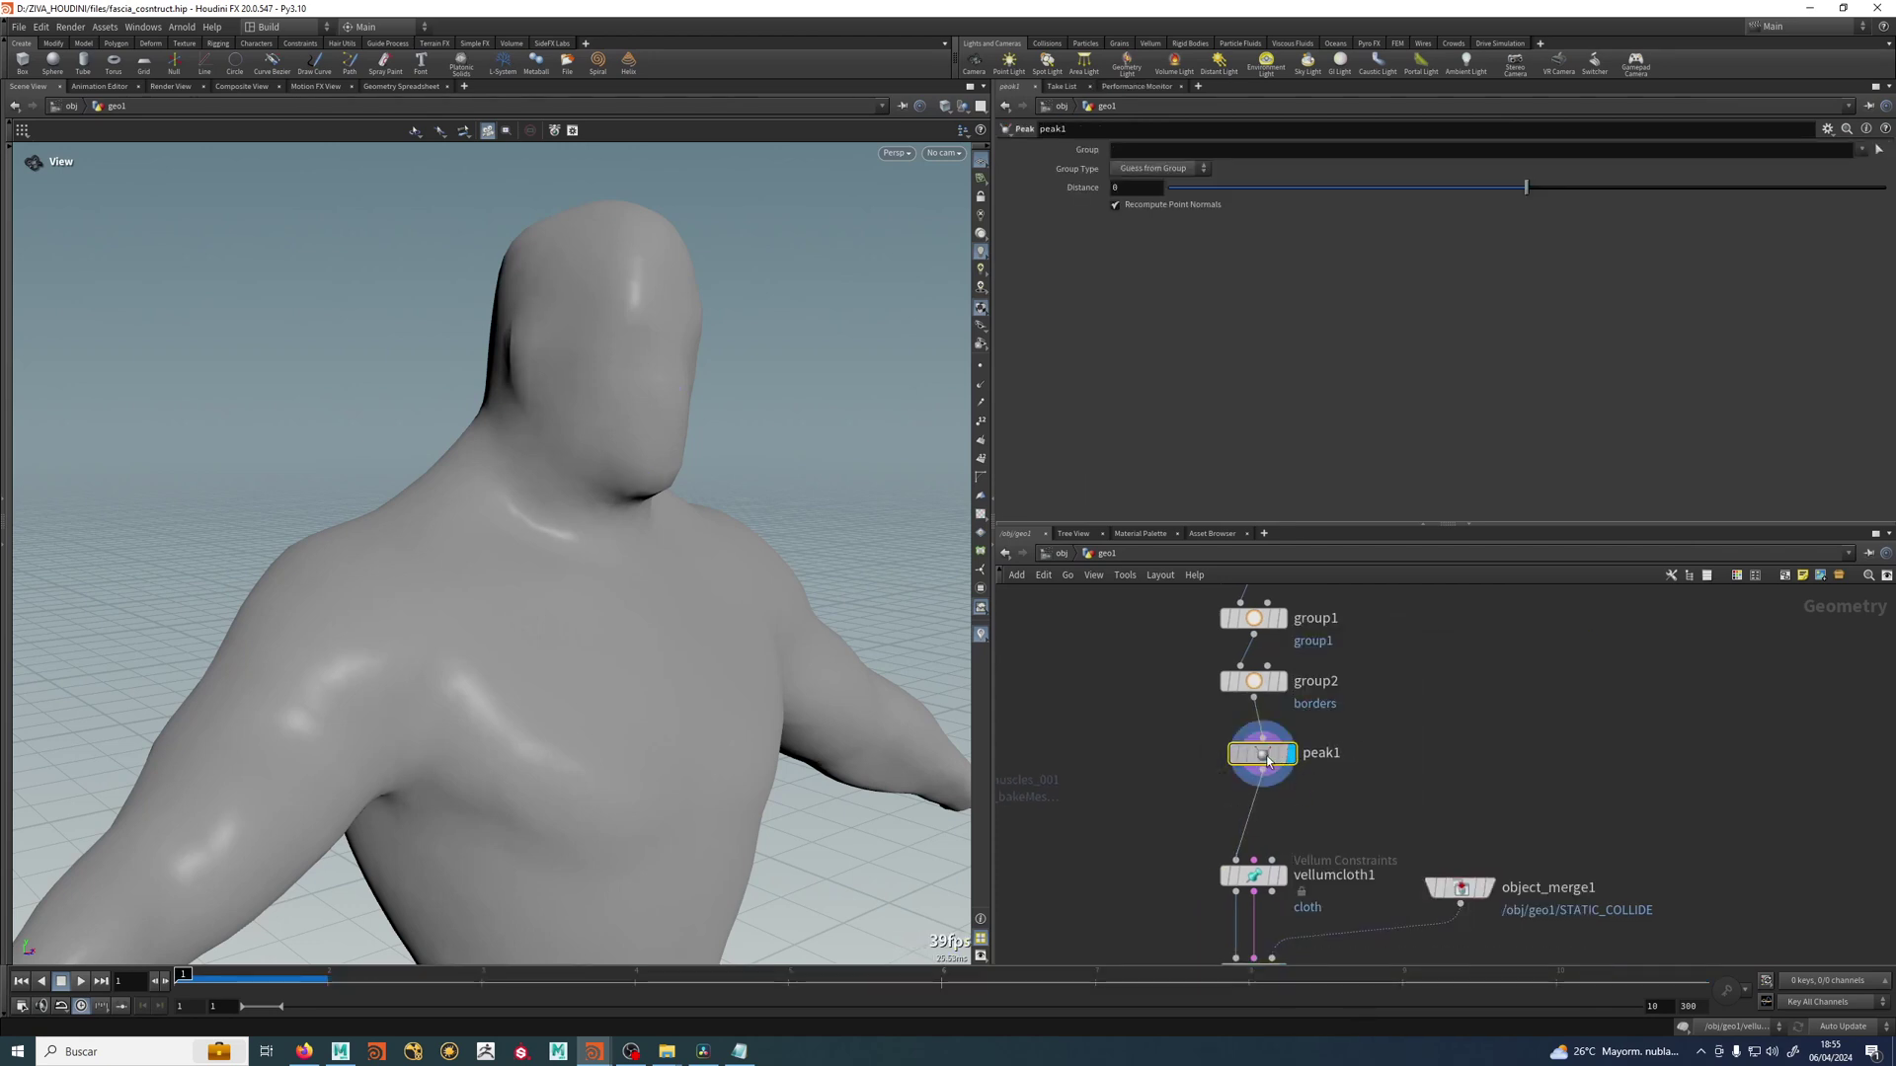
left_click_drag(1260, 749, 1260, 740)
Set peak1's Distance to 0.001 and display vellumsolver1.
left_click_drag(664, 550, 533, 533)
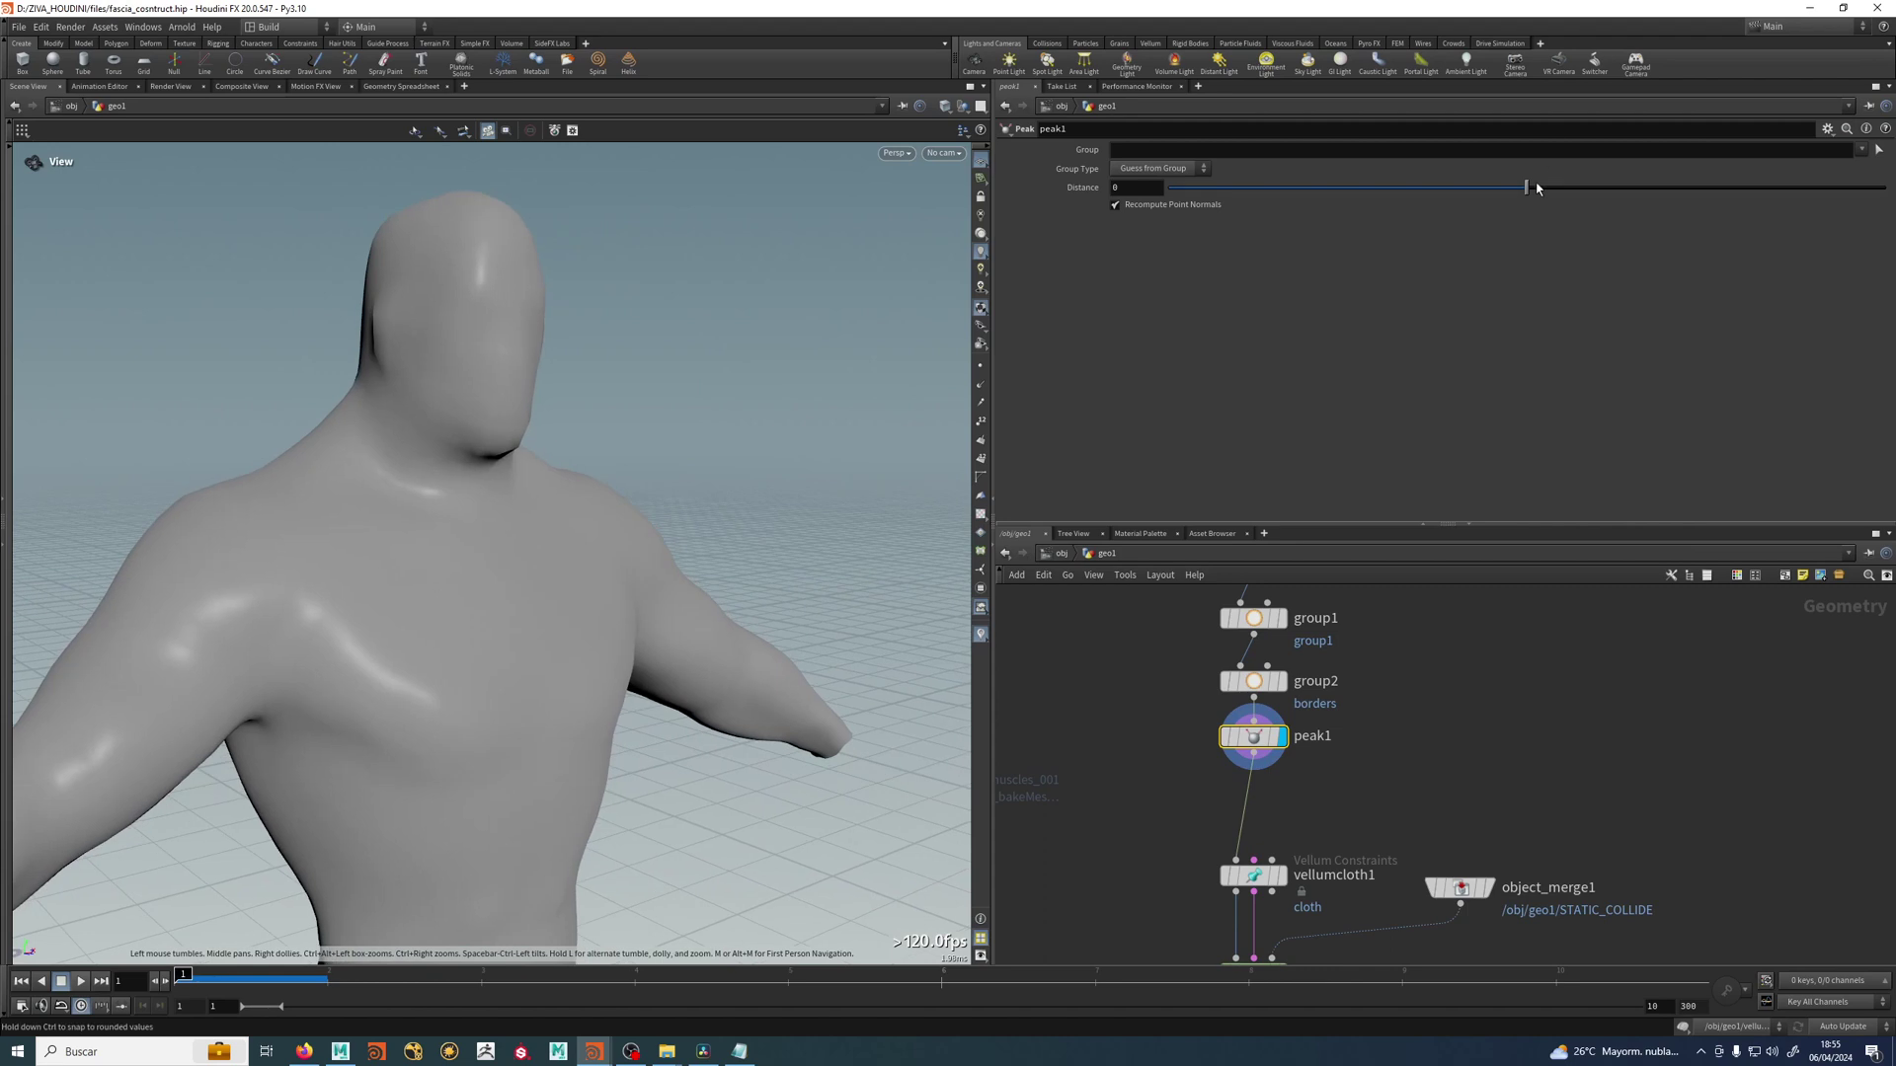
left_click_drag(1533, 191, 1528, 205)
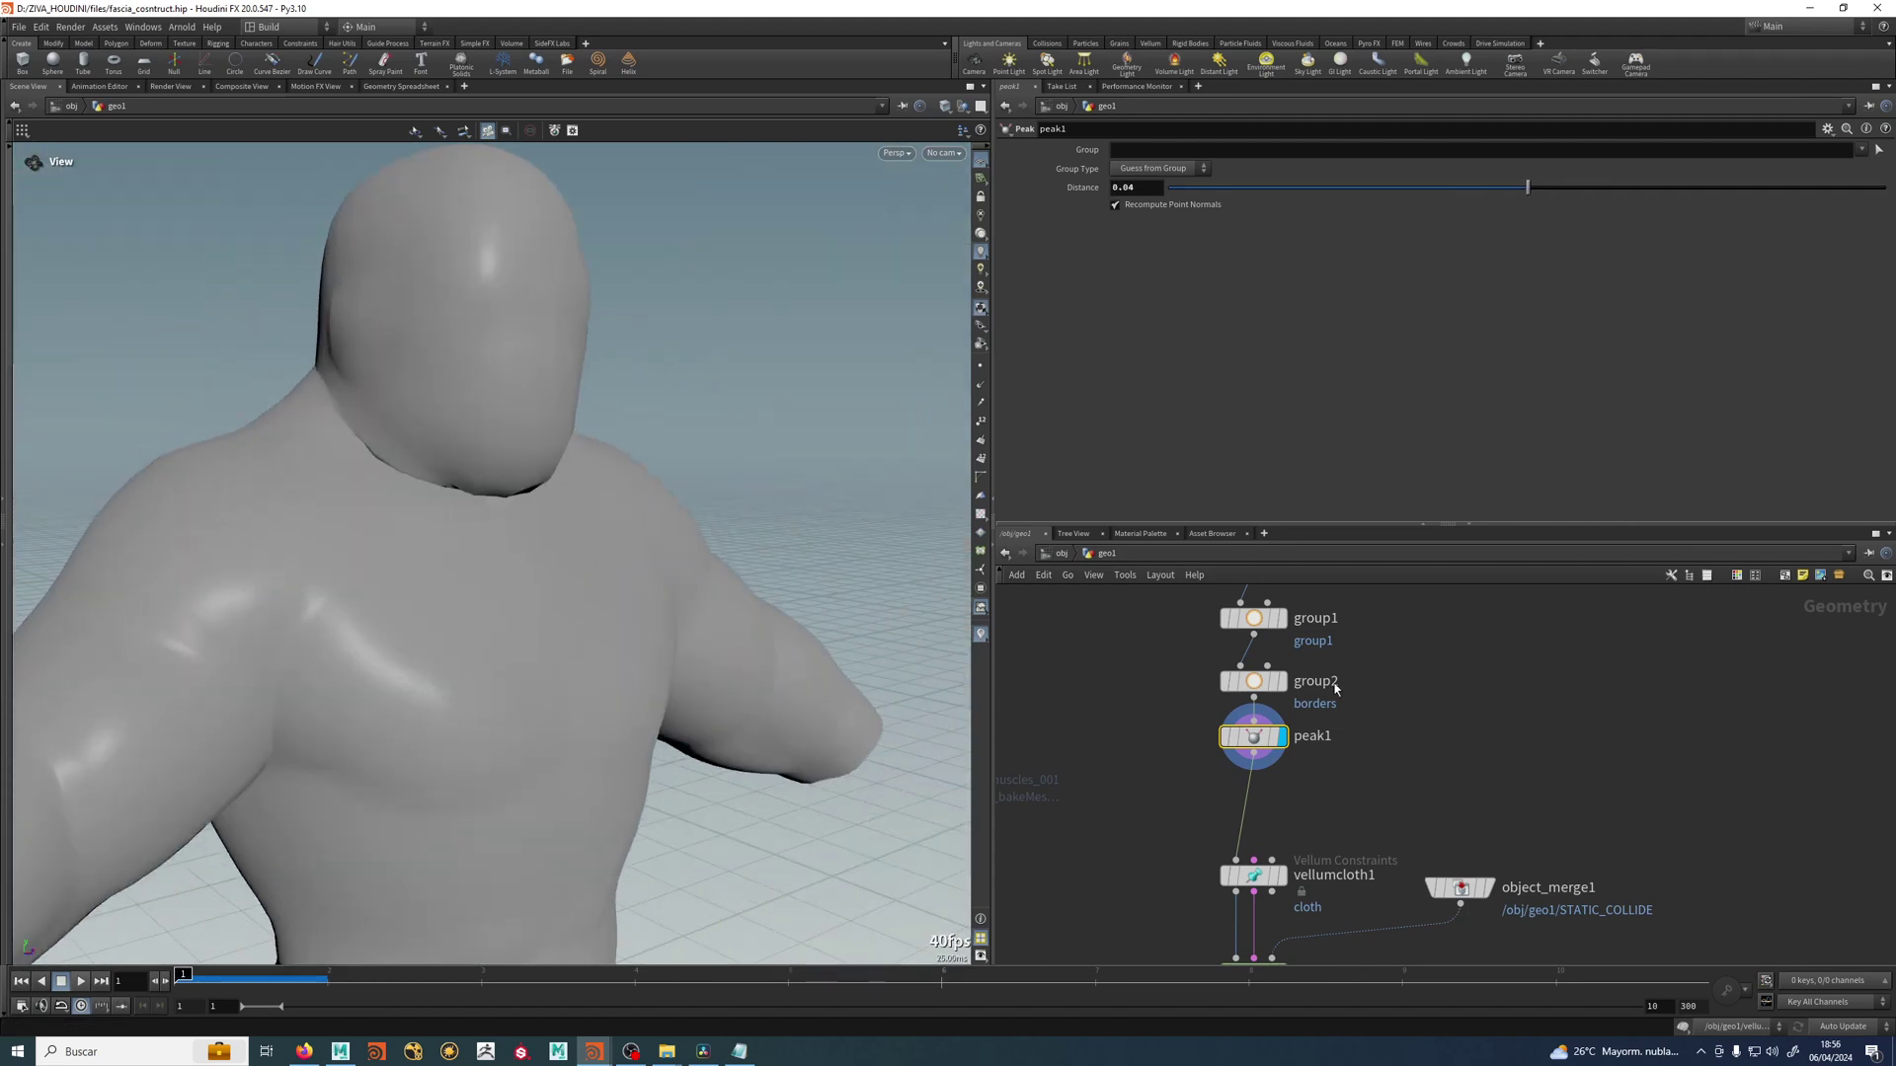
middle_click_drag(1358, 737, 1367, 662)
scroll(1374, 675, "down", 1)
left_click(1304, 860)
left_click(1287, 861)
left_click(1294, 660)
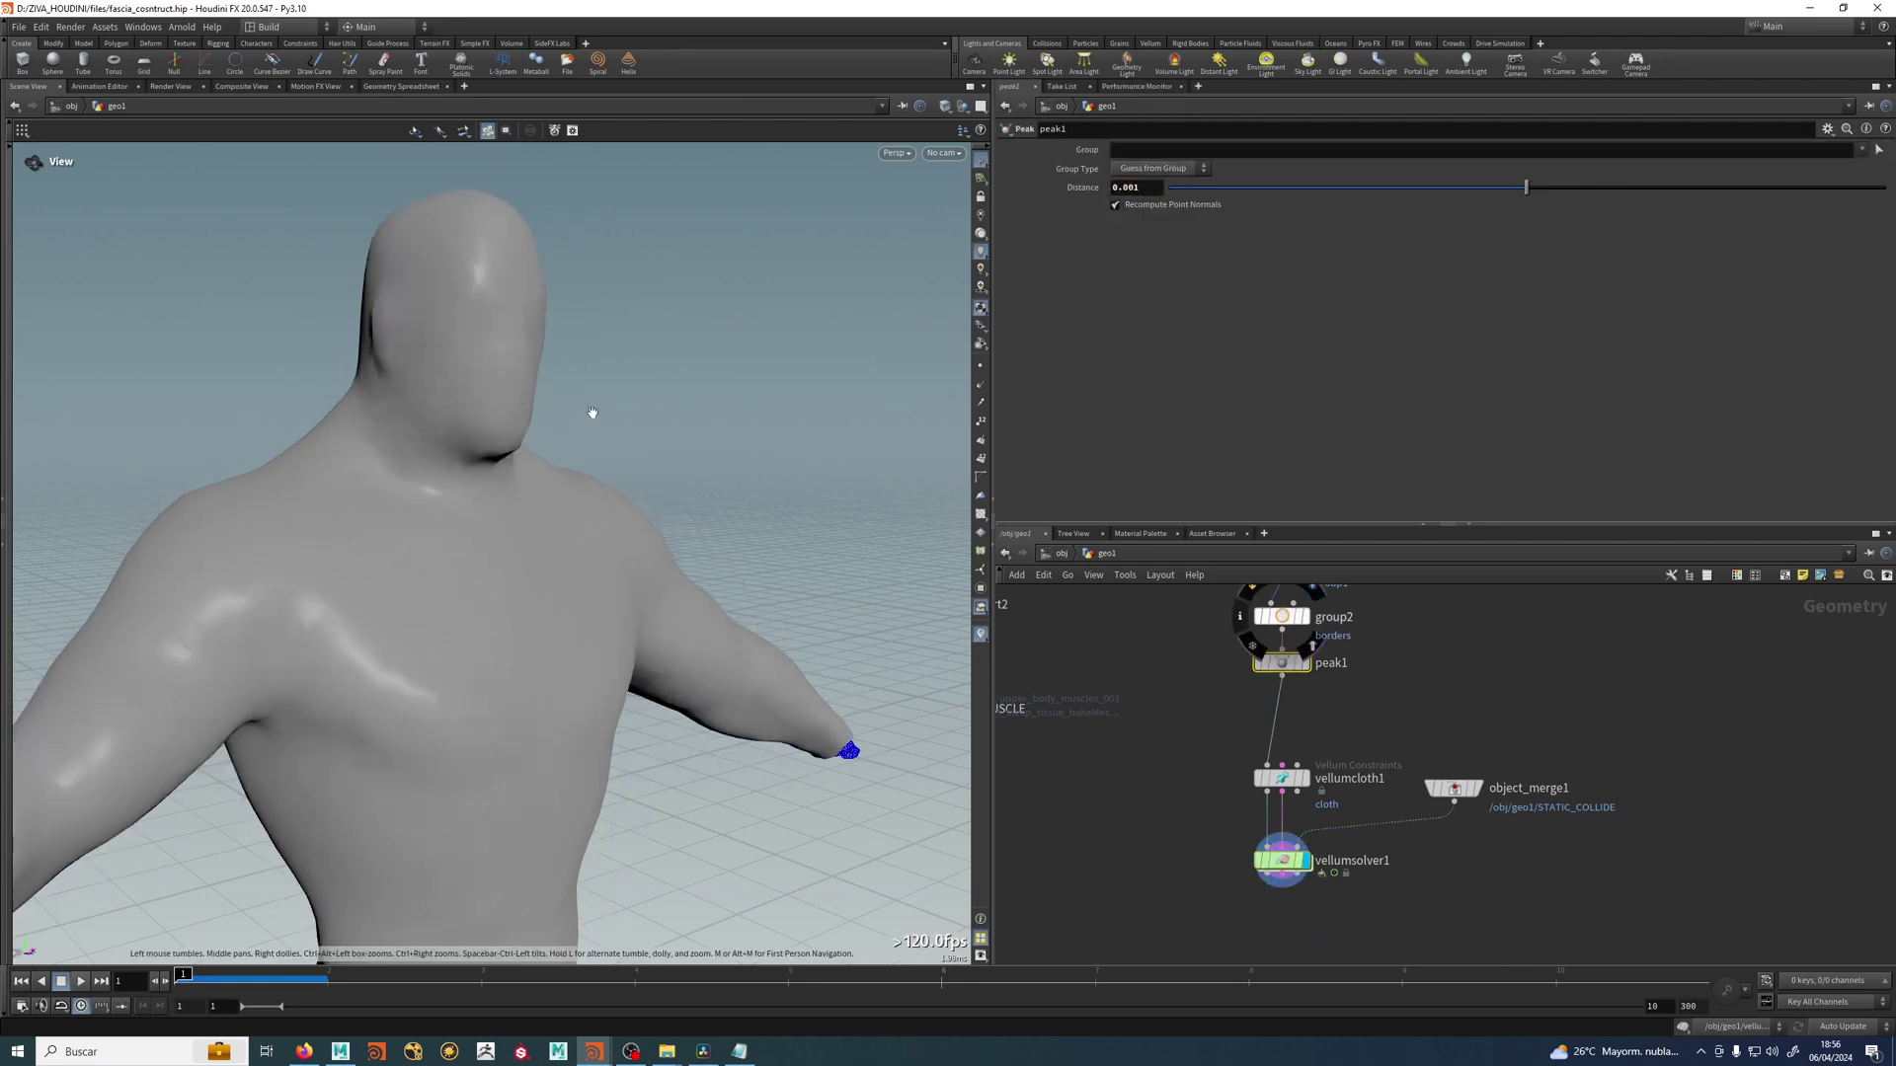
Examine the gap between the skin and the muscle collider around the head and torso in shaded and wireframe views.
right_click_drag(474, 415, 711, 474)
middle_click_drag(519, 251, 484, 213)
right_click_drag(543, 428, 424, 411)
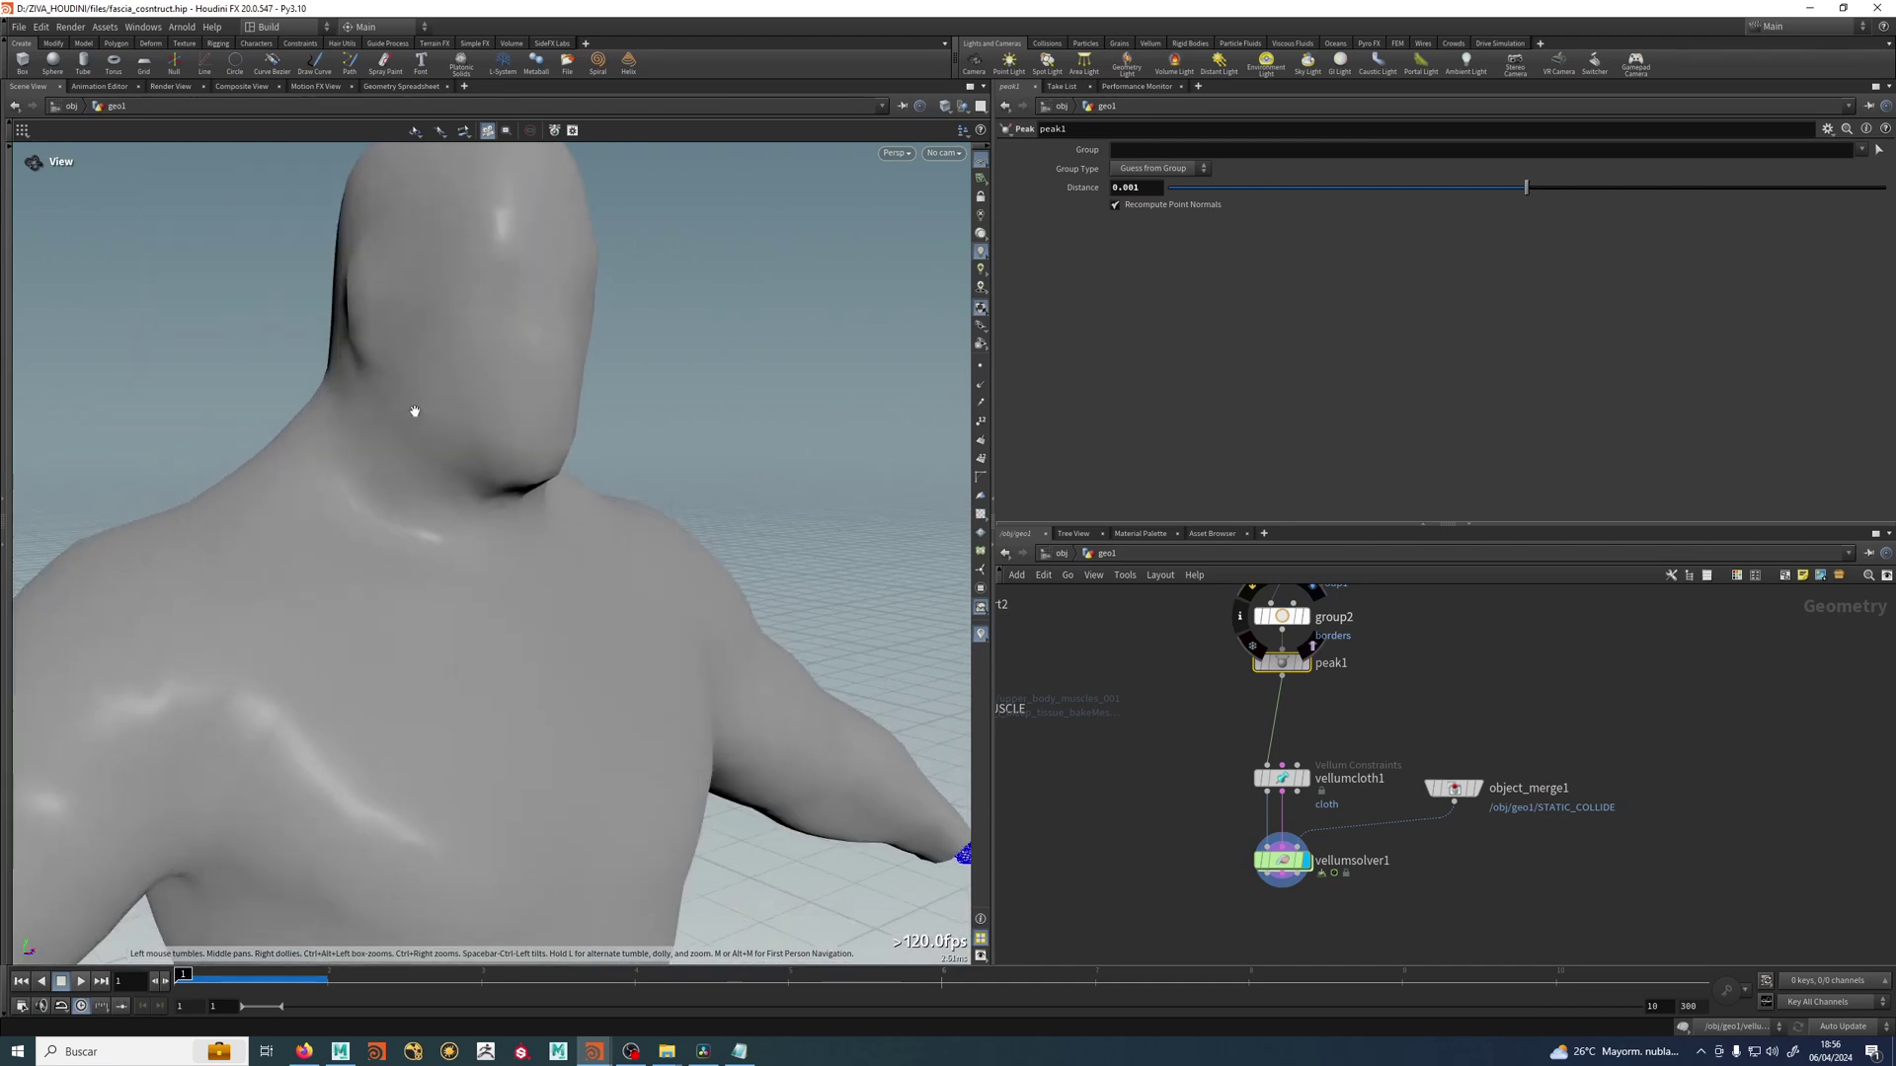
left_click_drag(424, 411, 580, 445)
right_click_drag(580, 444, 567, 434)
middle_click_drag(568, 435, 634, 339)
left_click_drag(634, 340, 650, 346)
key("w")
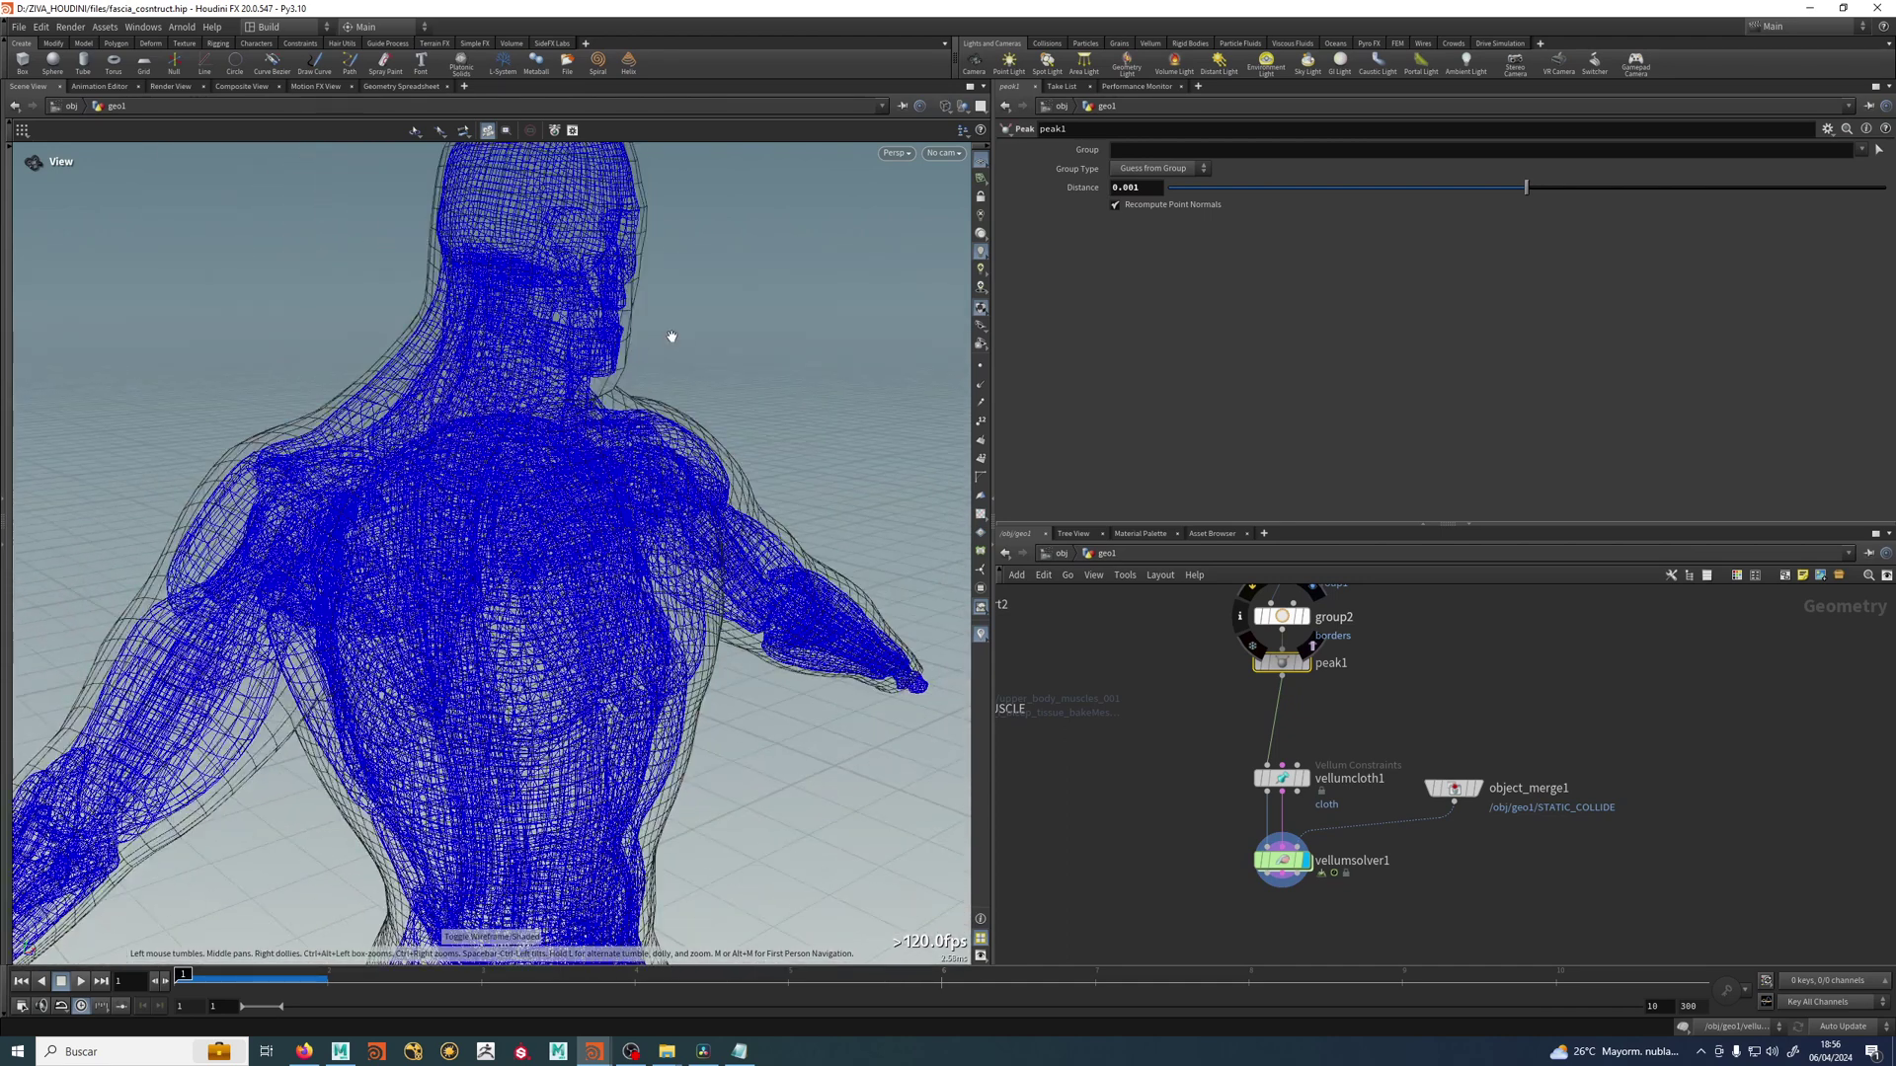
right_click_drag(775, 469, 698, 385)
key("w")
left_click_drag(698, 385, 617, 370)
Play the cloth simulation, return to the first frame and examine the skin's mesh density in wireframe.
middle_click_drag(1035, 821, 1048, 782)
left_click(83, 981)
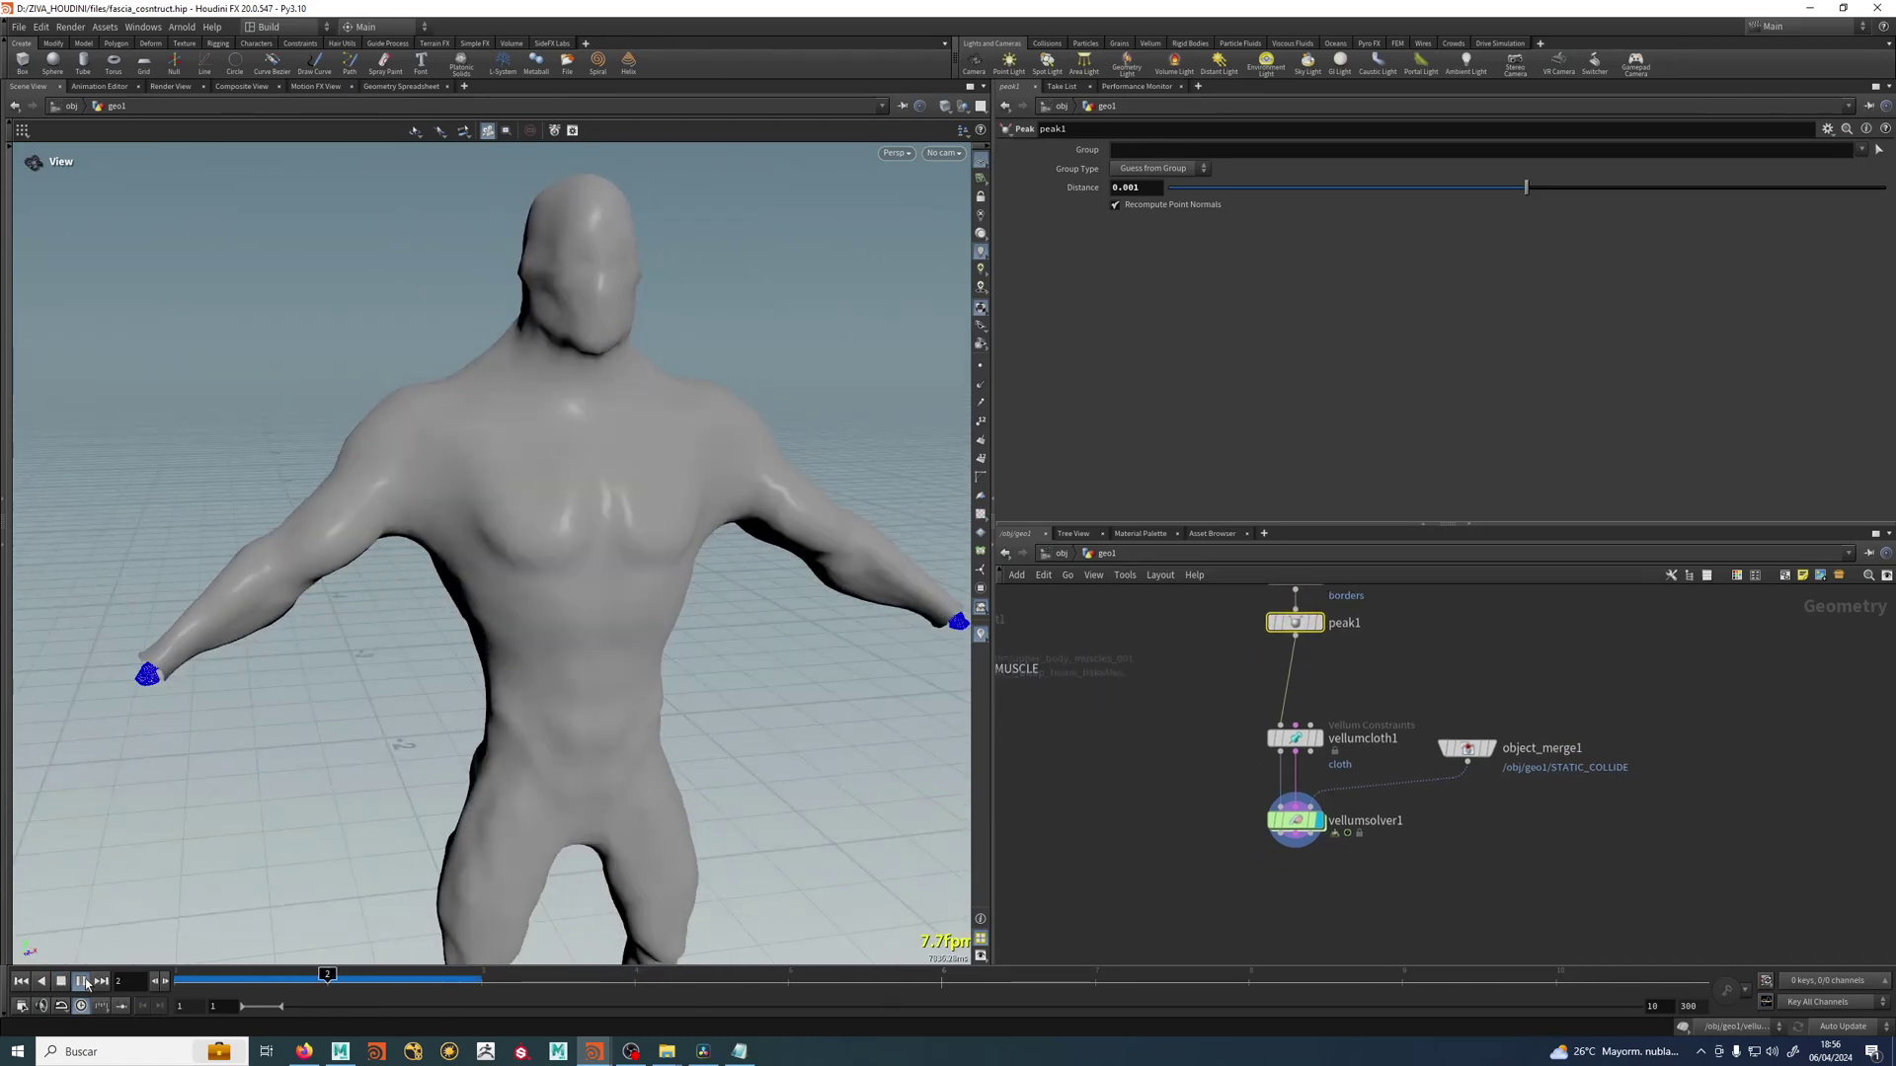
left_click(82, 981)
left_click(20, 981)
key("w")
left_click_drag(572, 454, 656, 496)
key("w")
key("w")
middle_click_drag(614, 577, 668, 550)
key("w")
Display convert3 and move the nodes below it down to leave space above group1.
middle_click_drag(1178, 711, 1129, 906)
scroll(1244, 817, "up", 1)
scroll(1244, 817, "up", 1)
middle_click_drag(1421, 780, 1370, 796)
scroll(1429, 679, "down", 2)
scroll(1386, 723, "up", 1)
scroll(1384, 738, "down", 1)
left_click_drag(1381, 697, 1225, 851)
left_click_drag(1270, 725, 1270, 762)
middle_click_drag(1438, 762, 1363, 672)
scroll(1313, 696, "up", 2)
left_click(1288, 689)
left_click(1258, 689)
Insert a Remesh node between convert3 and group1 and display it.
key("Tab")
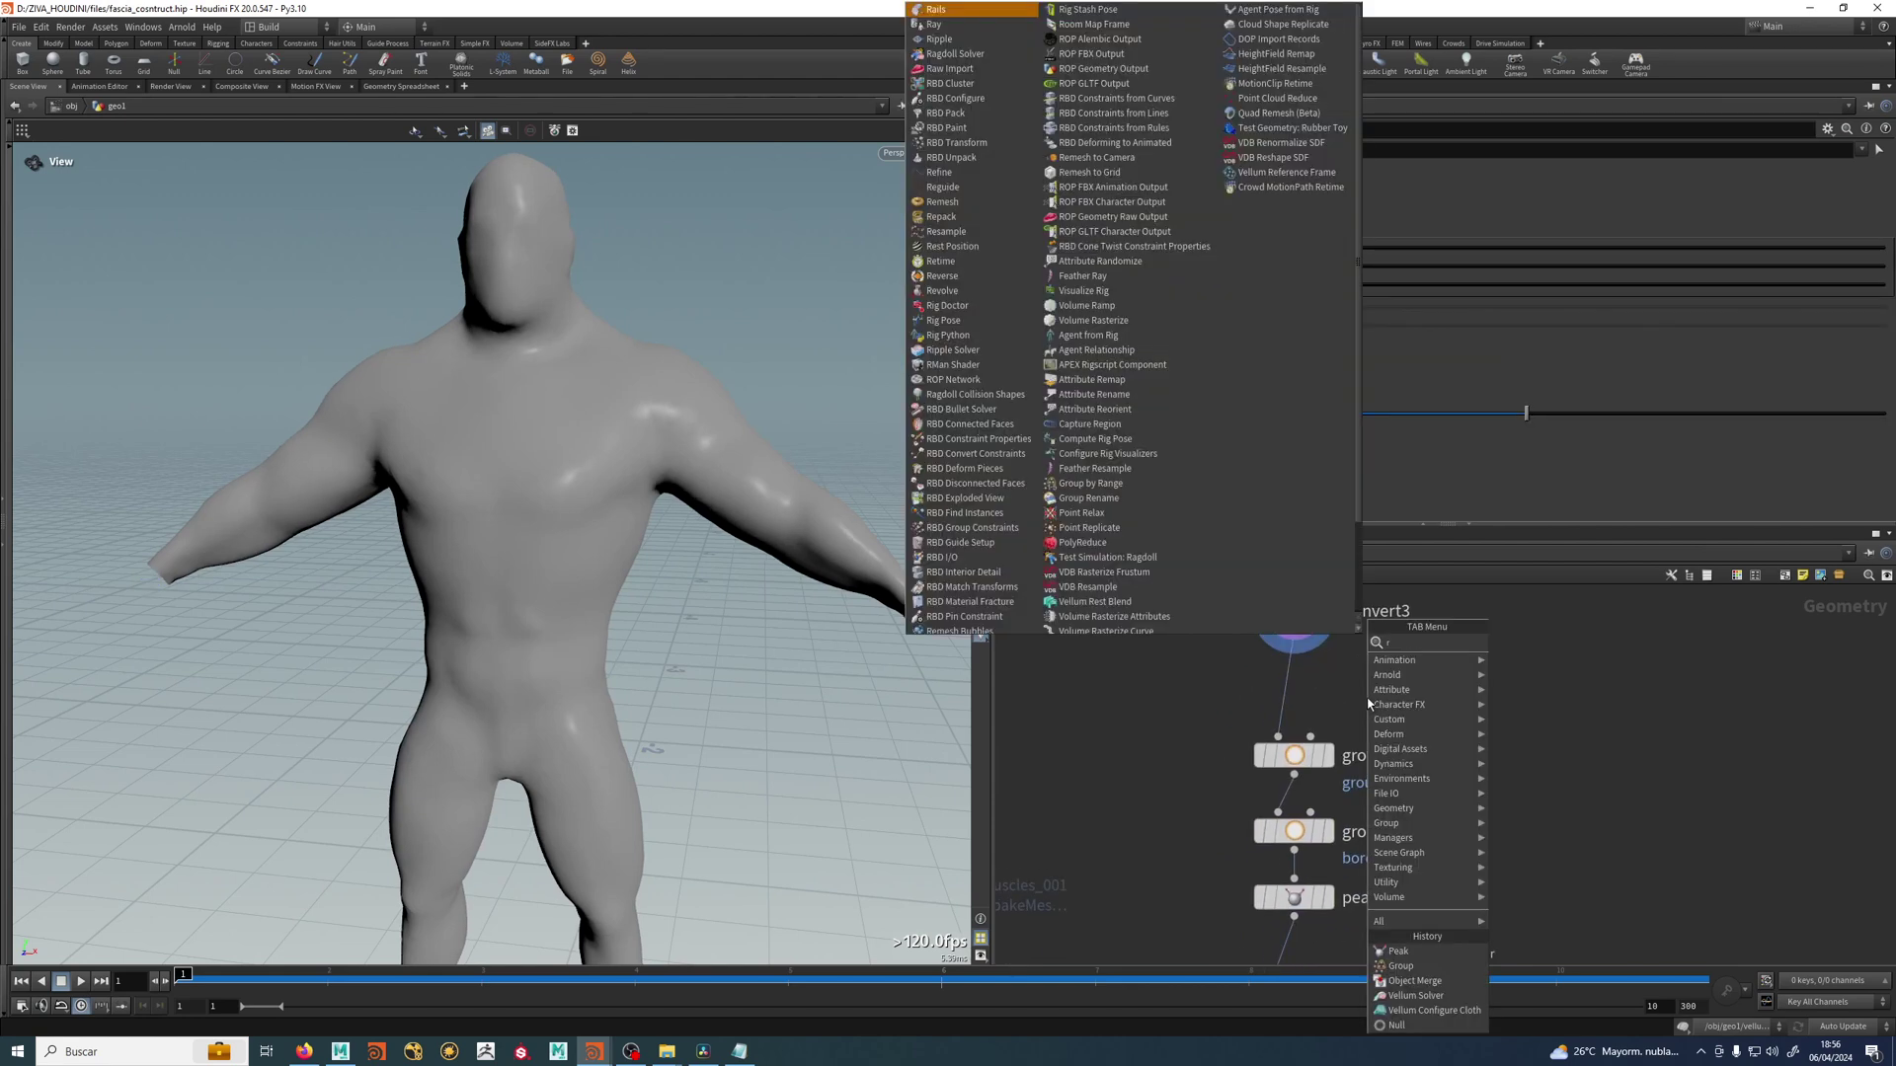
type("remesh")
key("Return")
left_click(1303, 691)
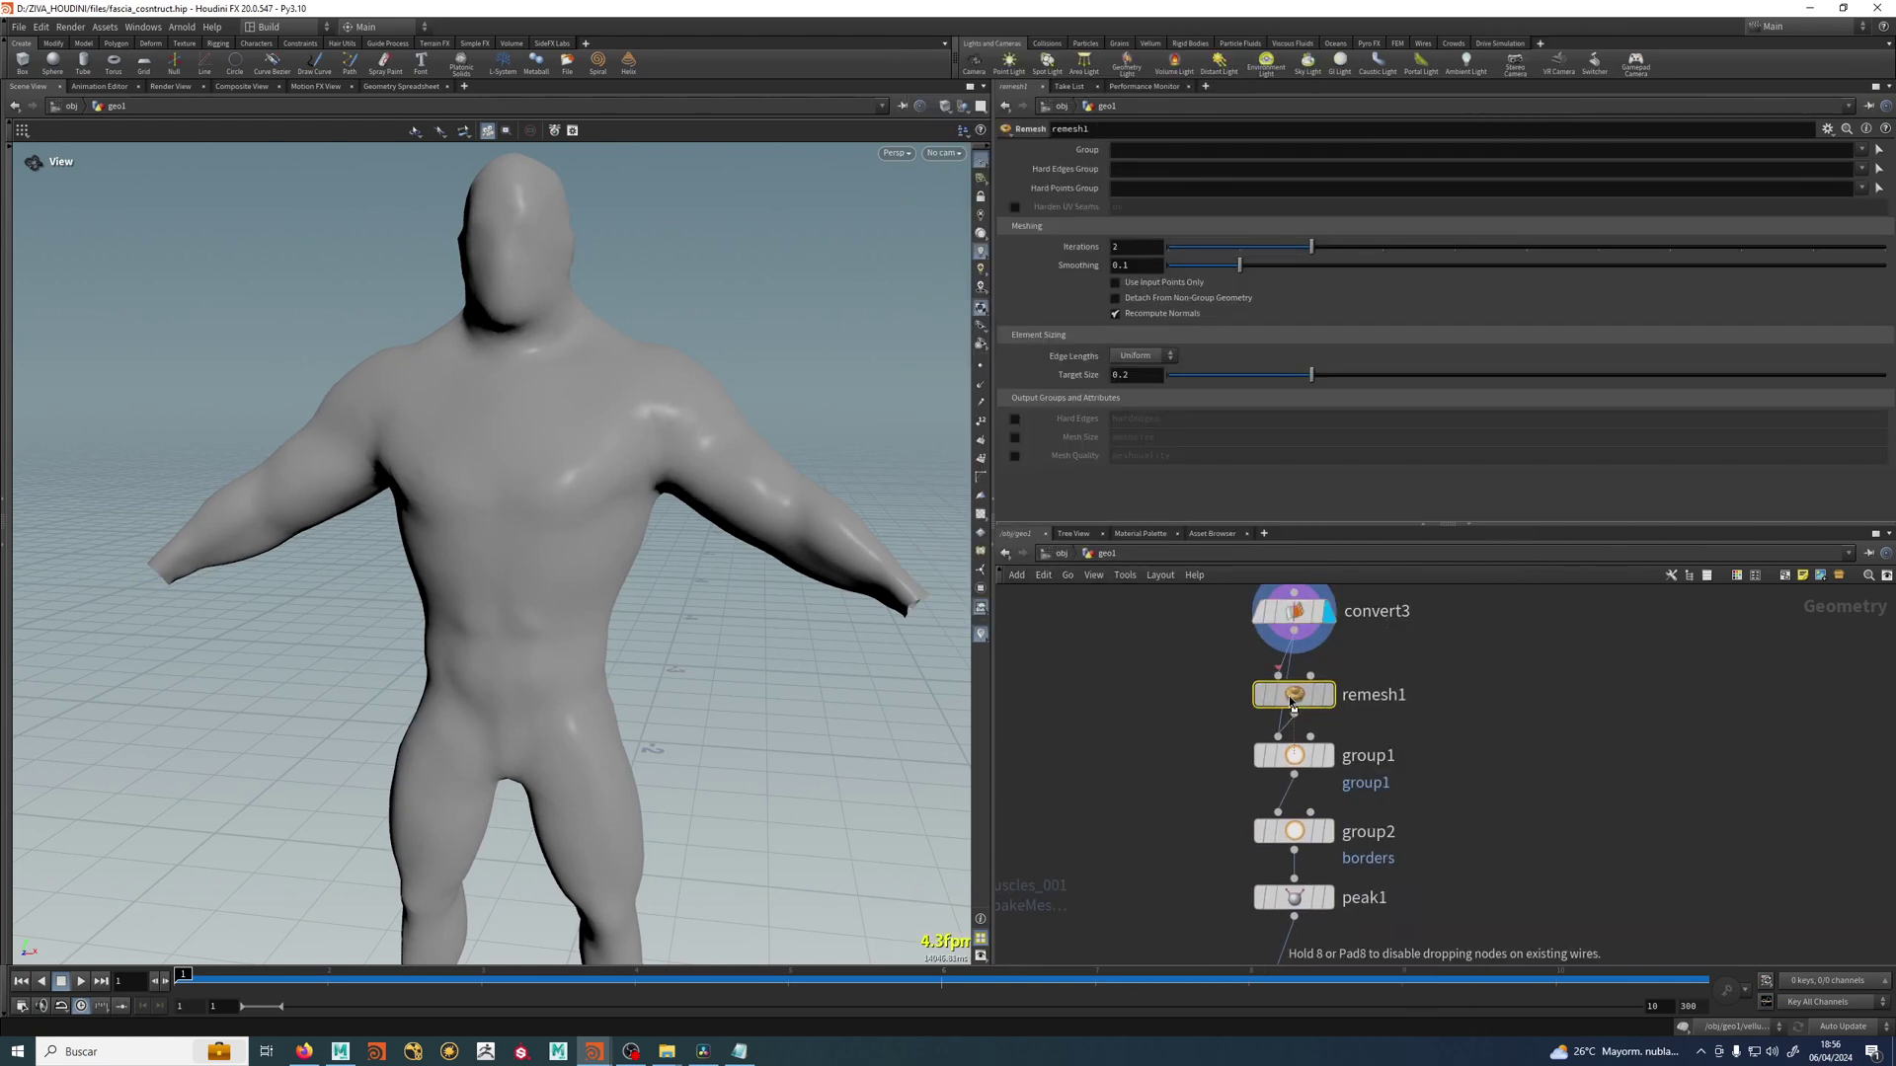
left_click(1328, 694)
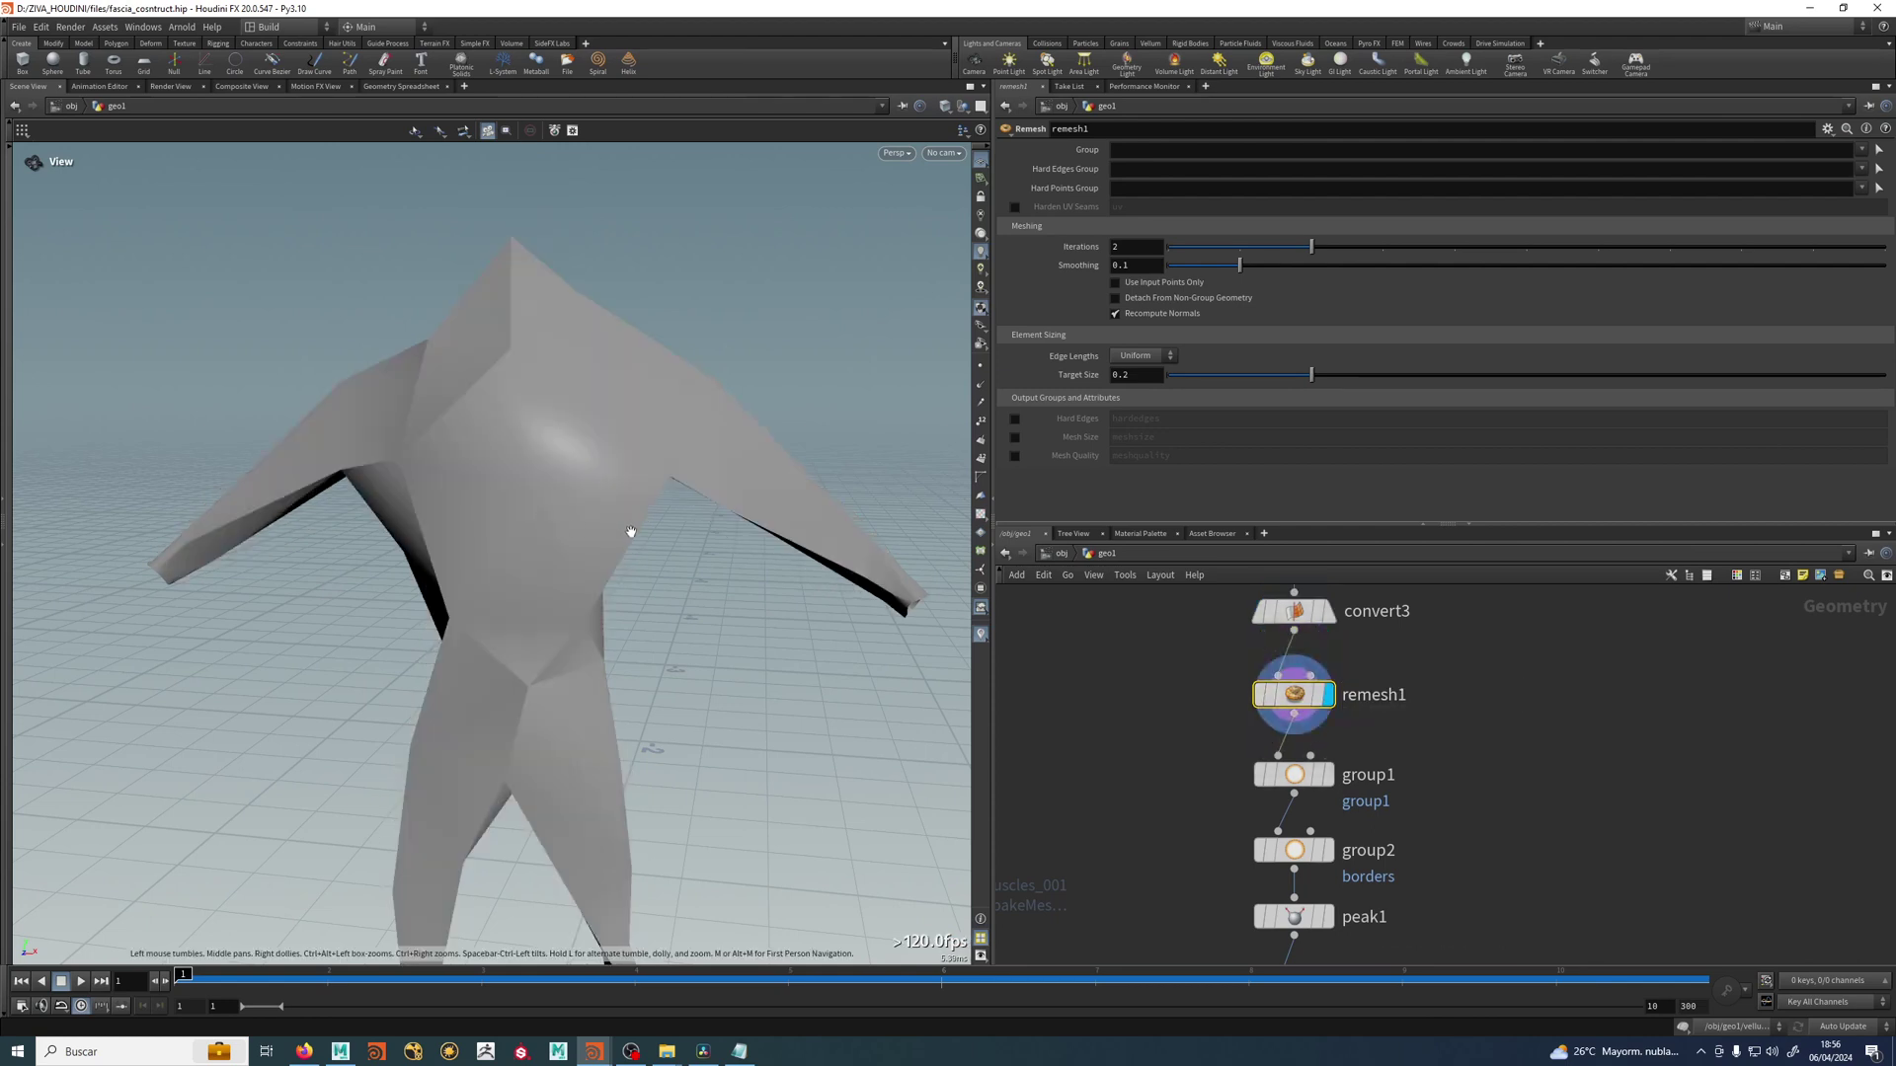
Set remesh1's Target Size to 0.01 and check the mesh in wireframe and shaded views.
left_click_drag(626, 533, 669, 452)
key("w")
left_click(1155, 376)
type("0.01")
key("Return")
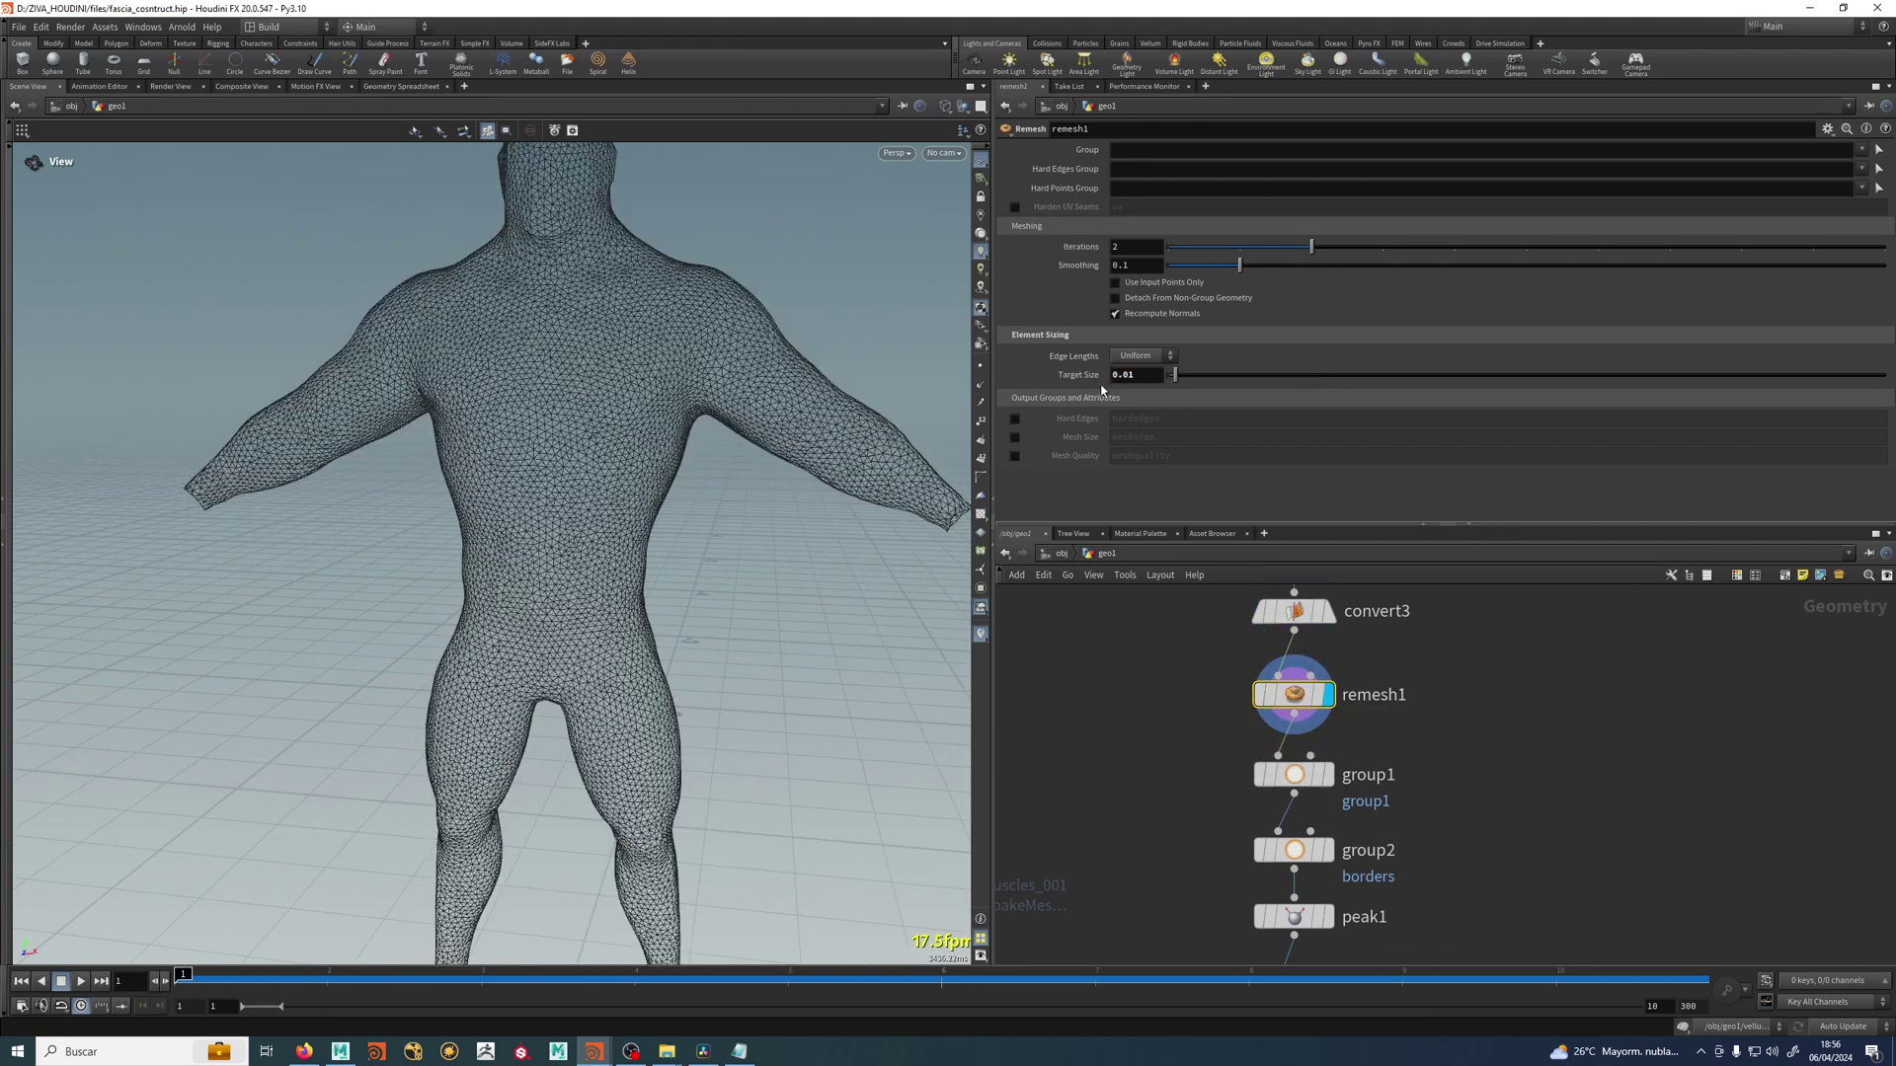
scroll(553, 526, "up", 6)
left_click_drag(553, 526, 694, 511)
scroll(694, 512, "down", 1)
middle_click_drag(694, 511, 620, 383)
key("w")
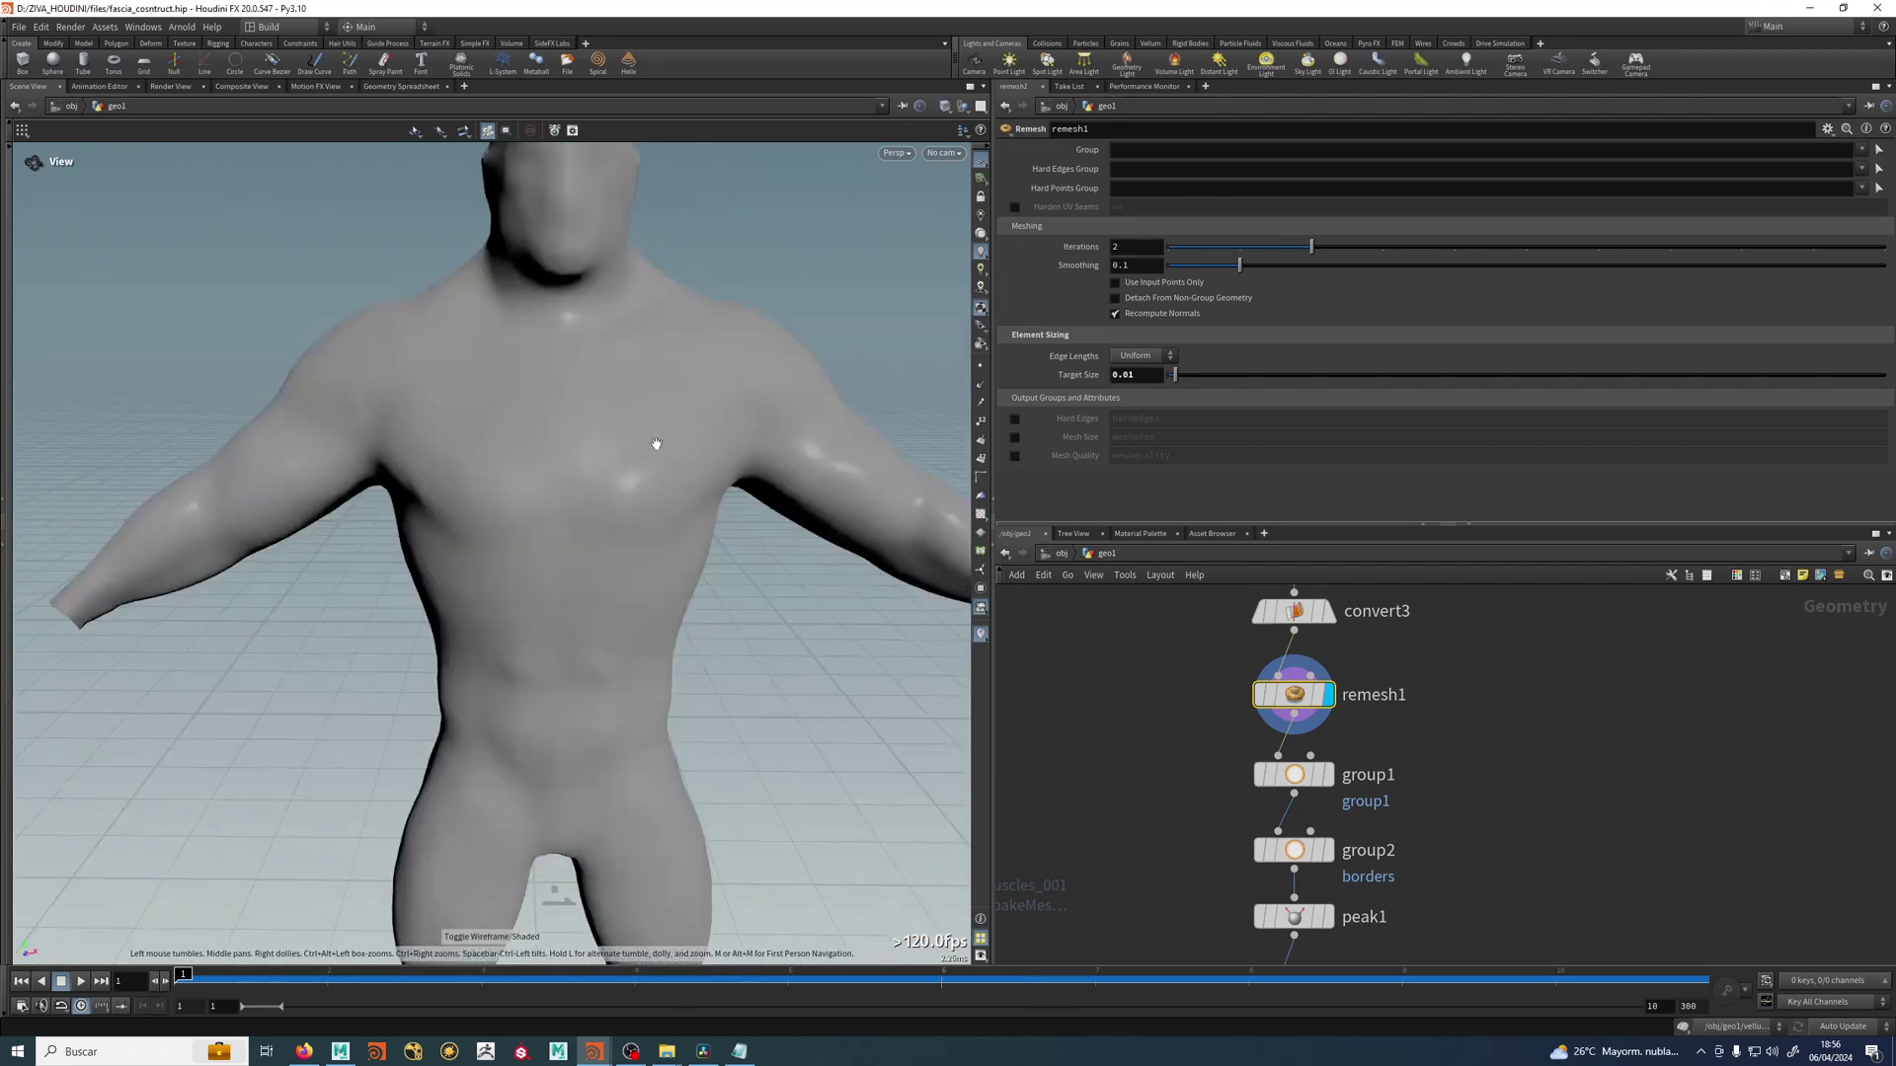
Compare the point and polygon counts of convert3 and remesh1 in their node info.
left_click(1289, 611)
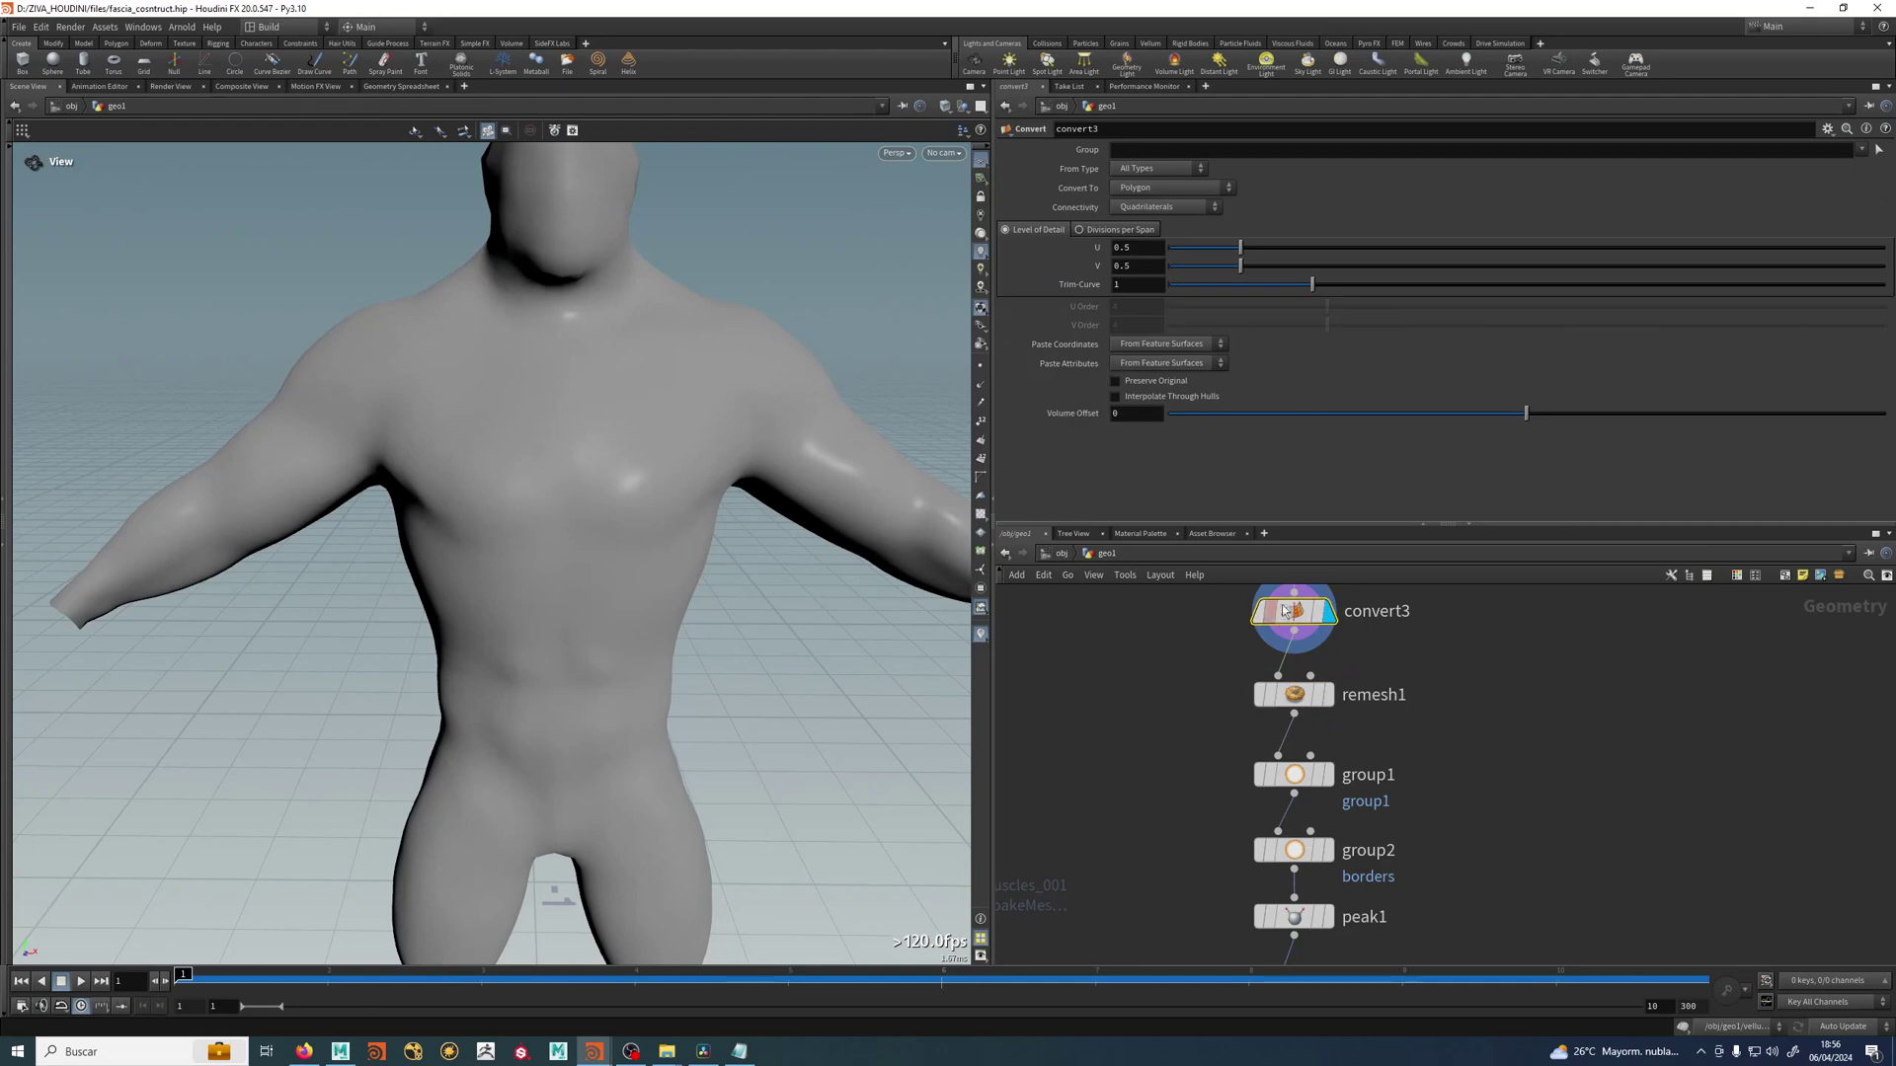
left_click(1231, 613)
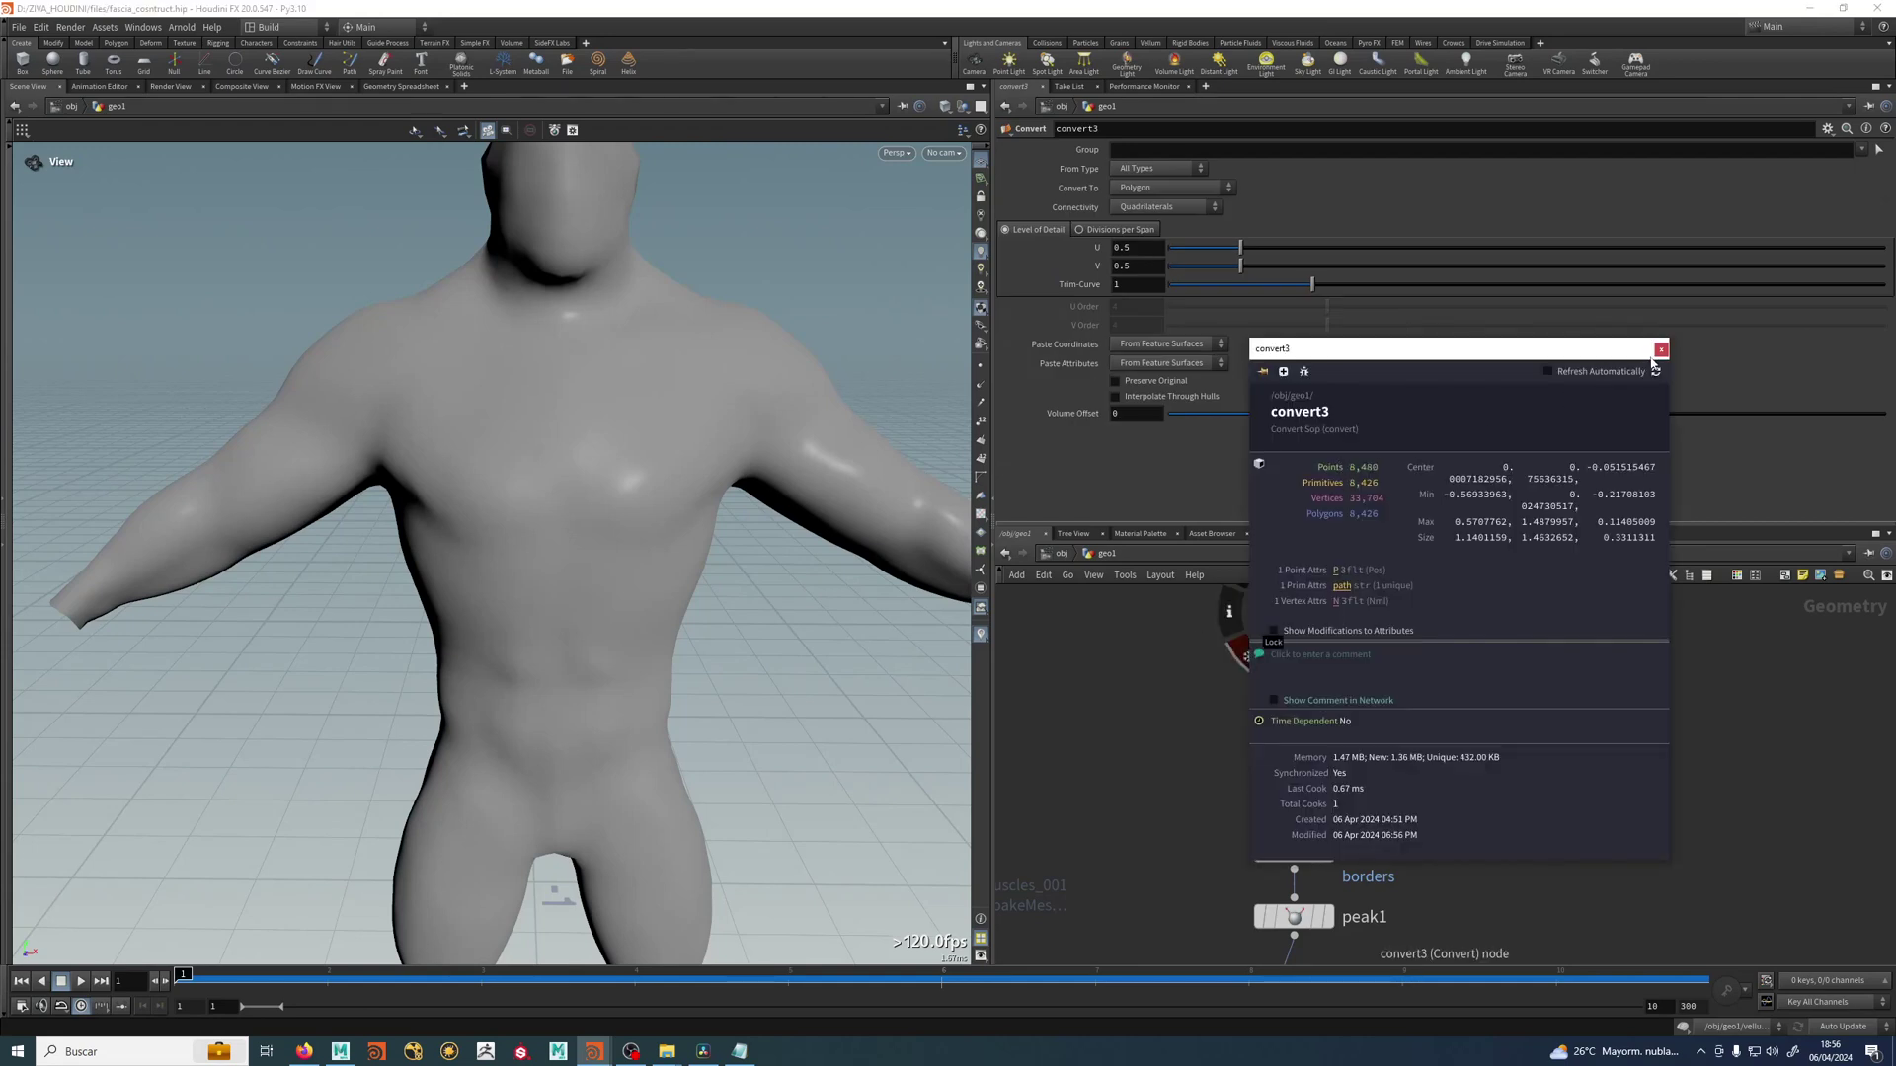
left_click(1660, 350)
left_click(1288, 690)
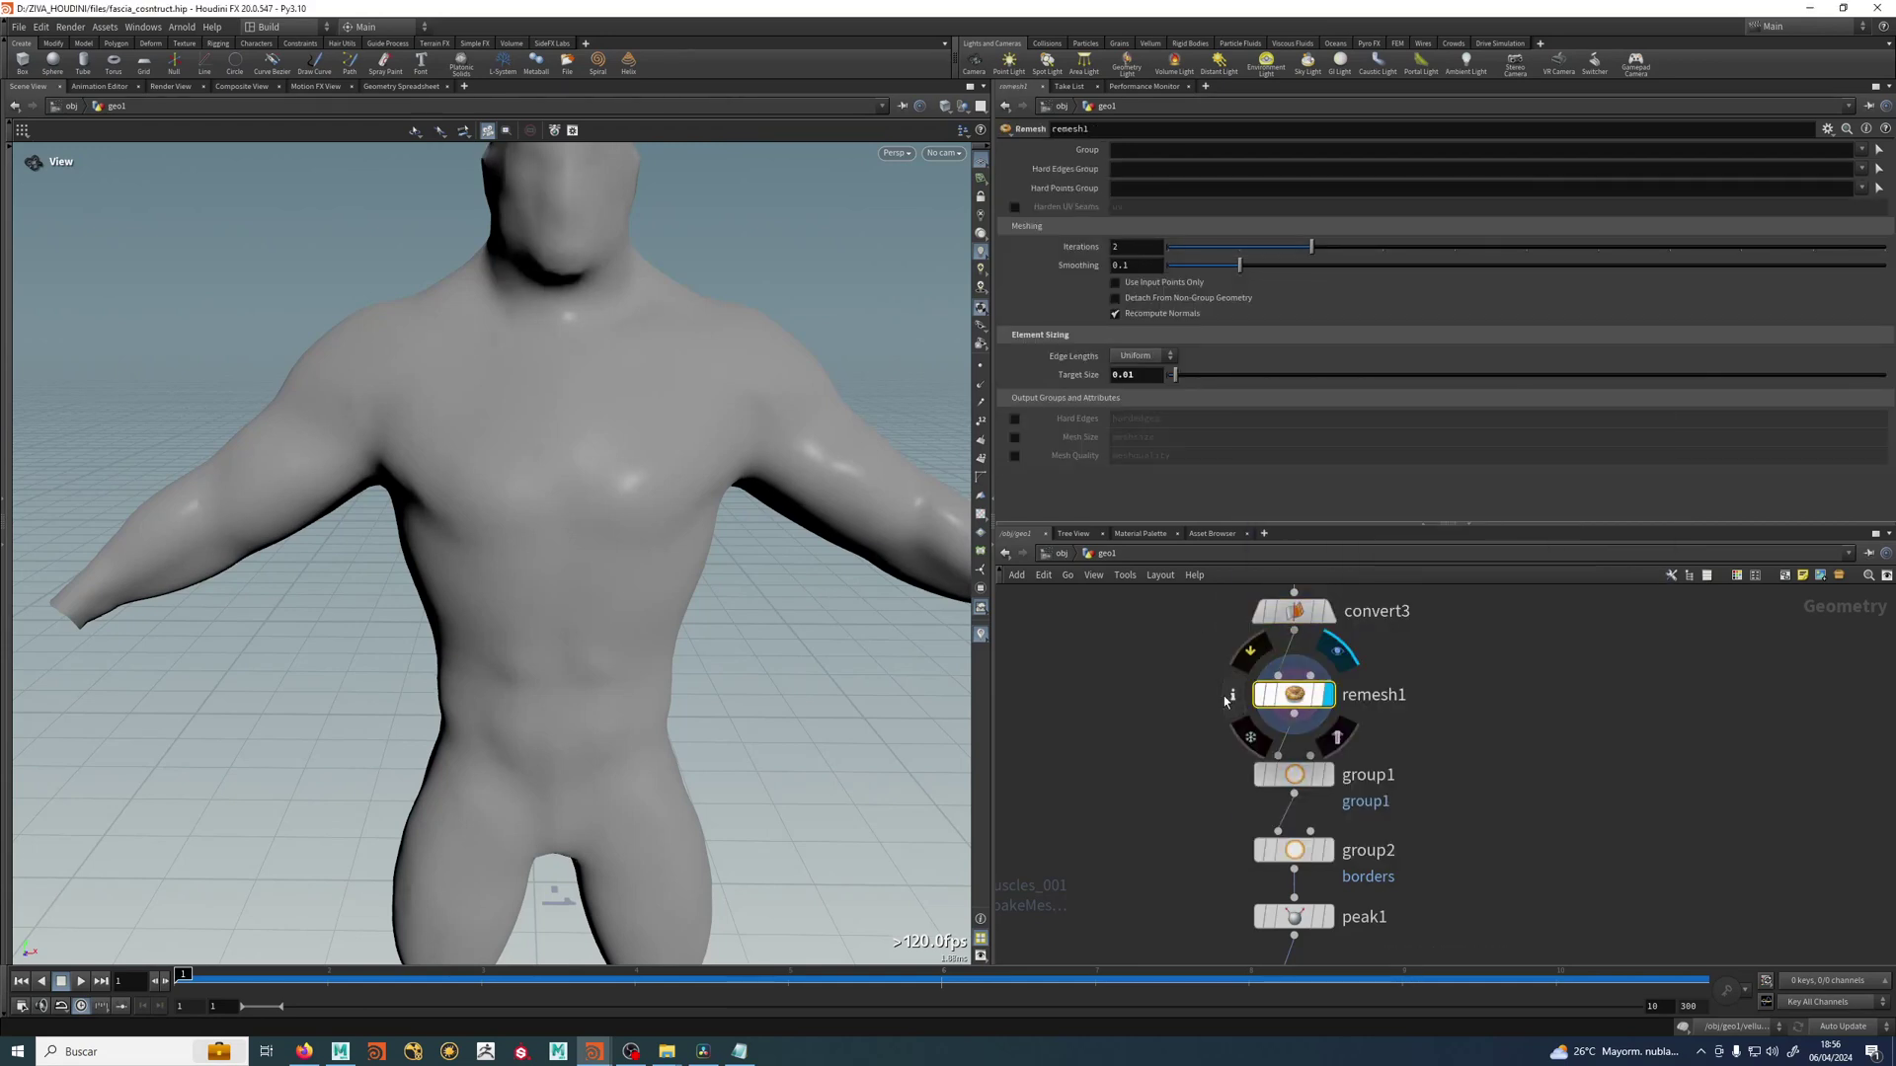
left_click(1223, 695)
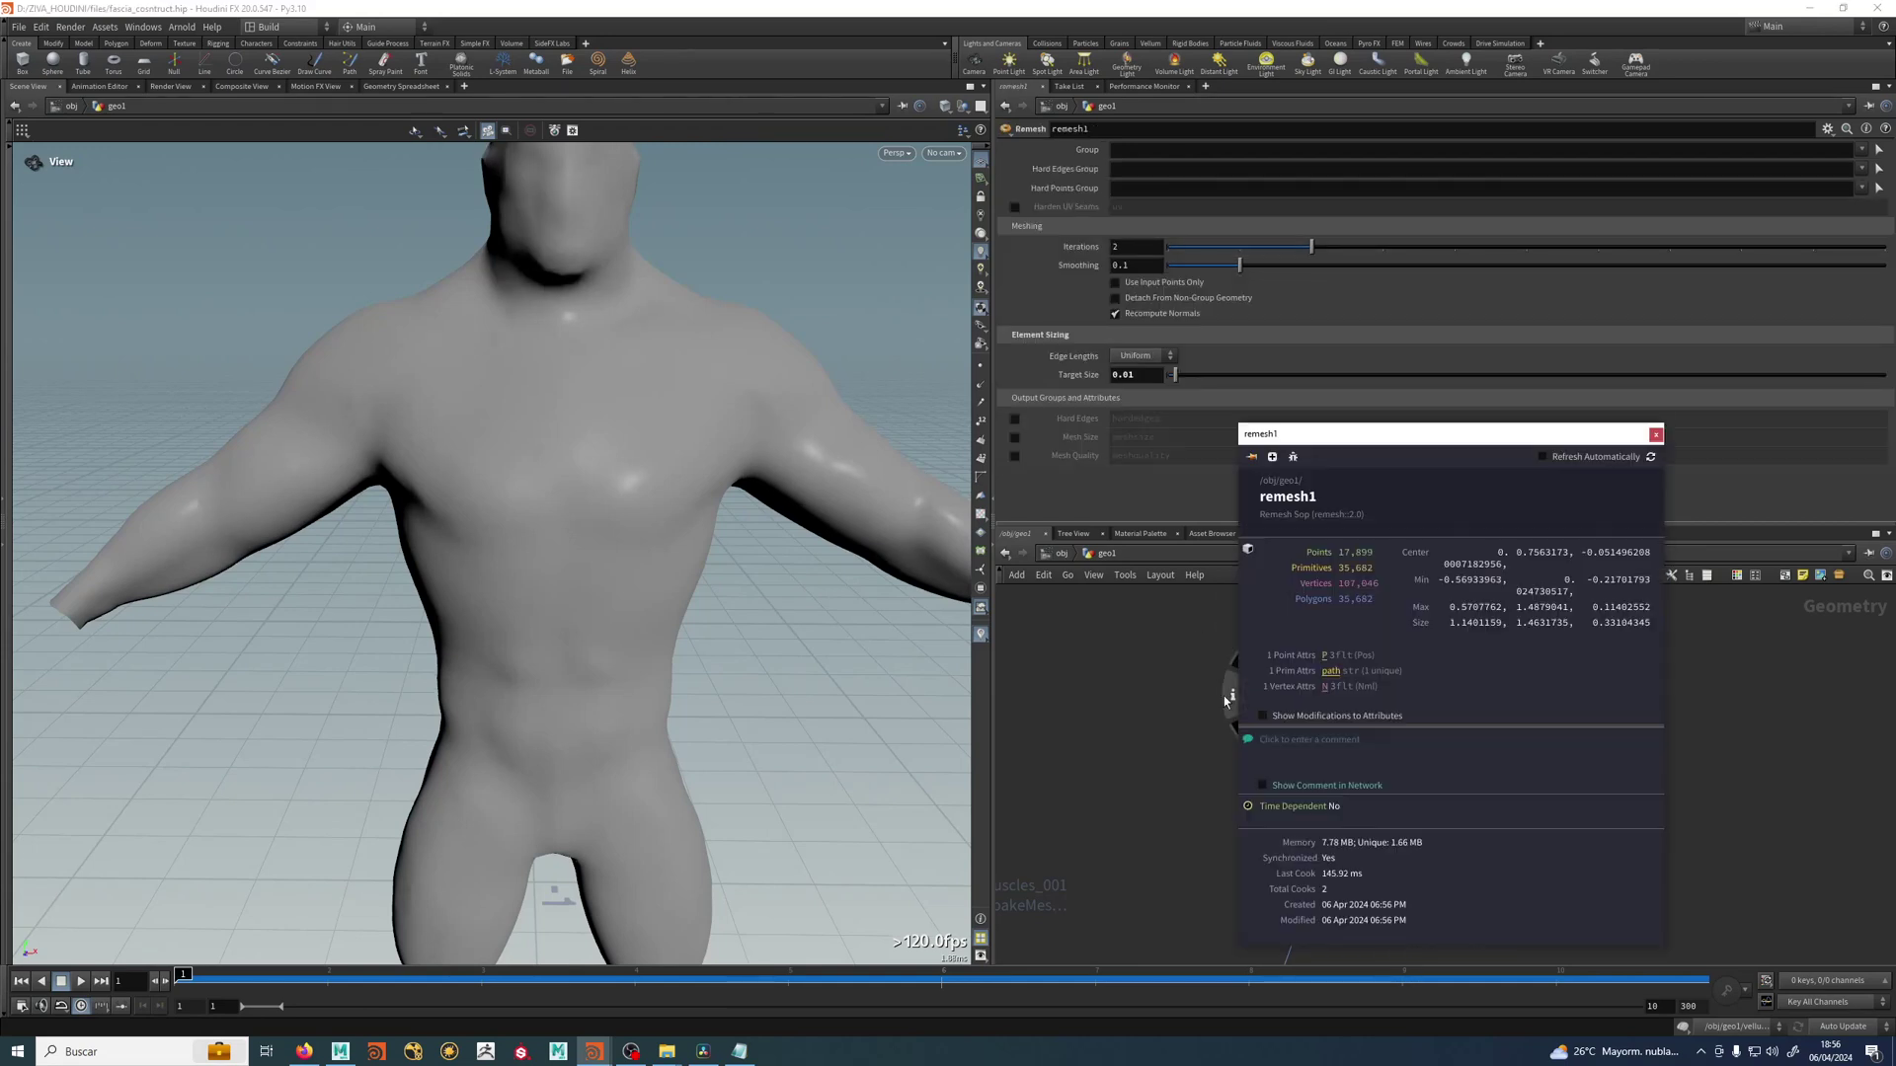
left_click(1656, 435)
left_click(1291, 610)
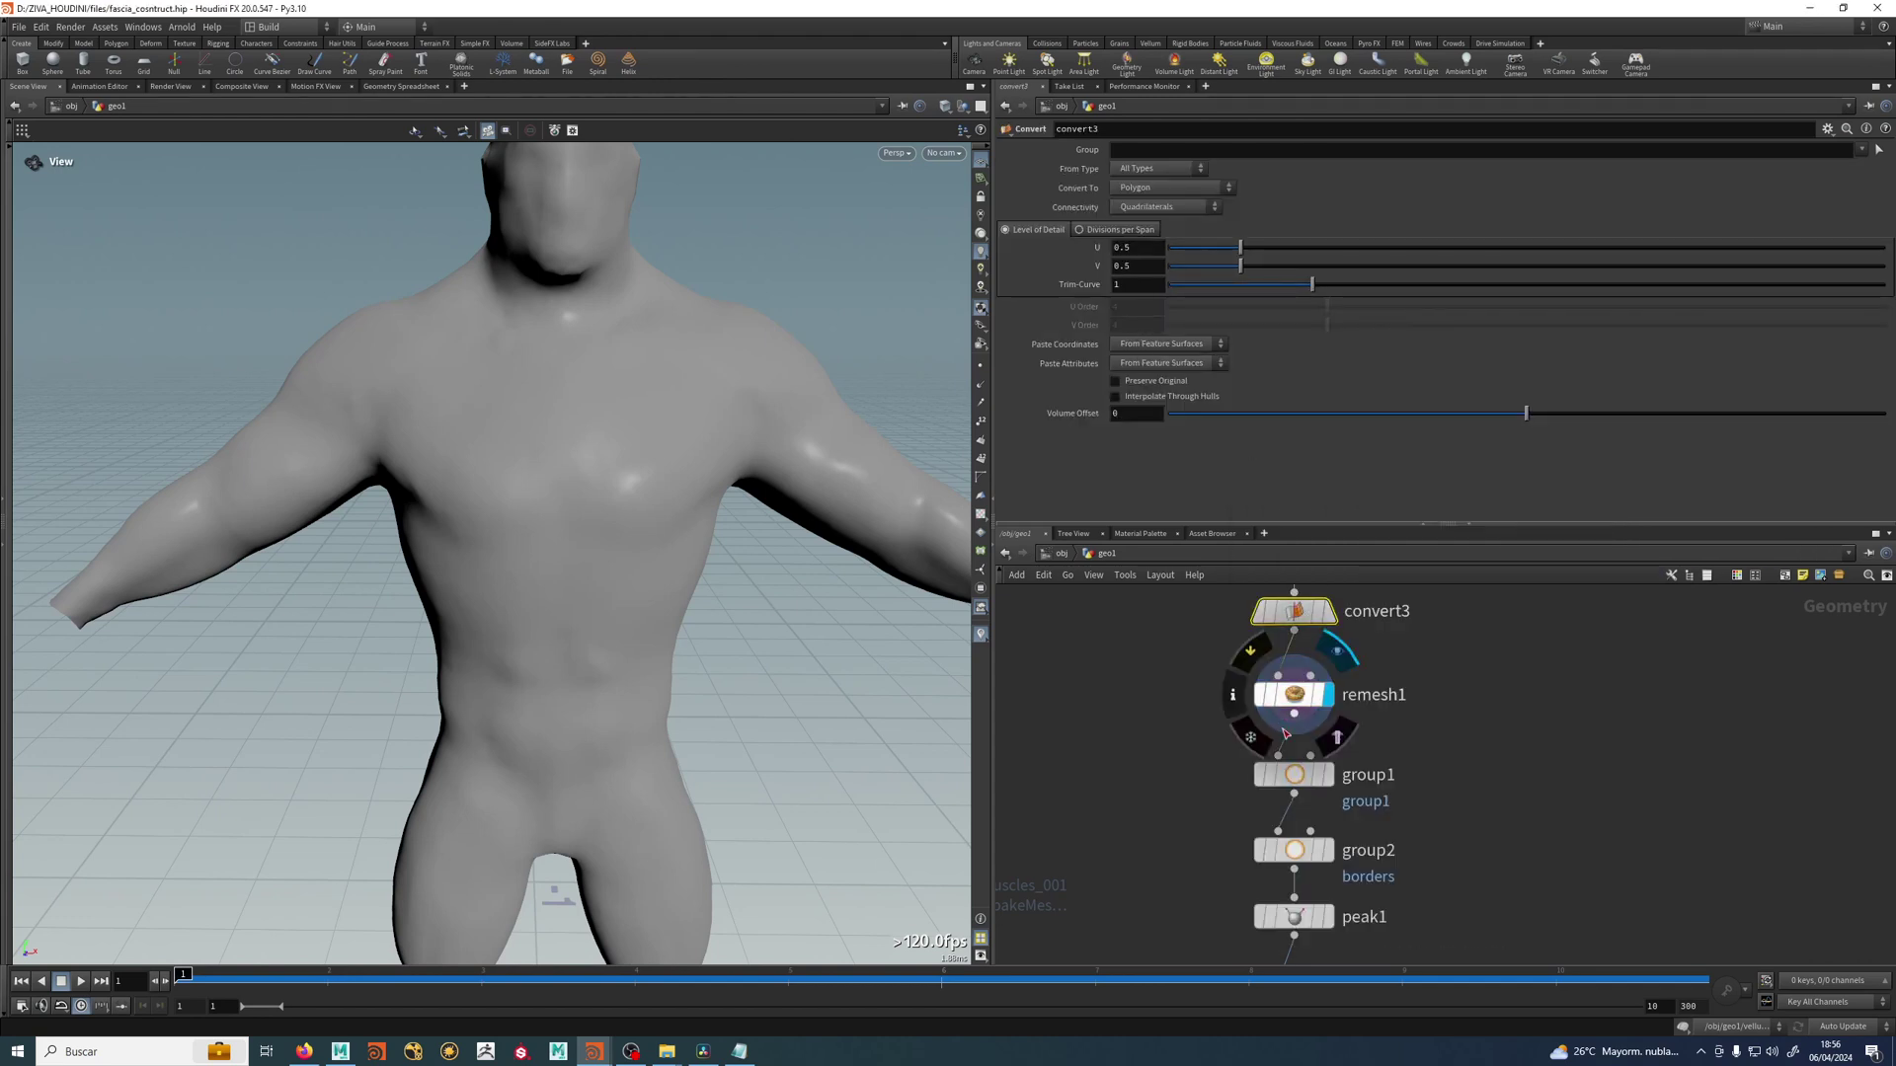
Refine remesh1 by setting its Target Size to 0.005, checking the mesh in wireframe.
left_click(1294, 694)
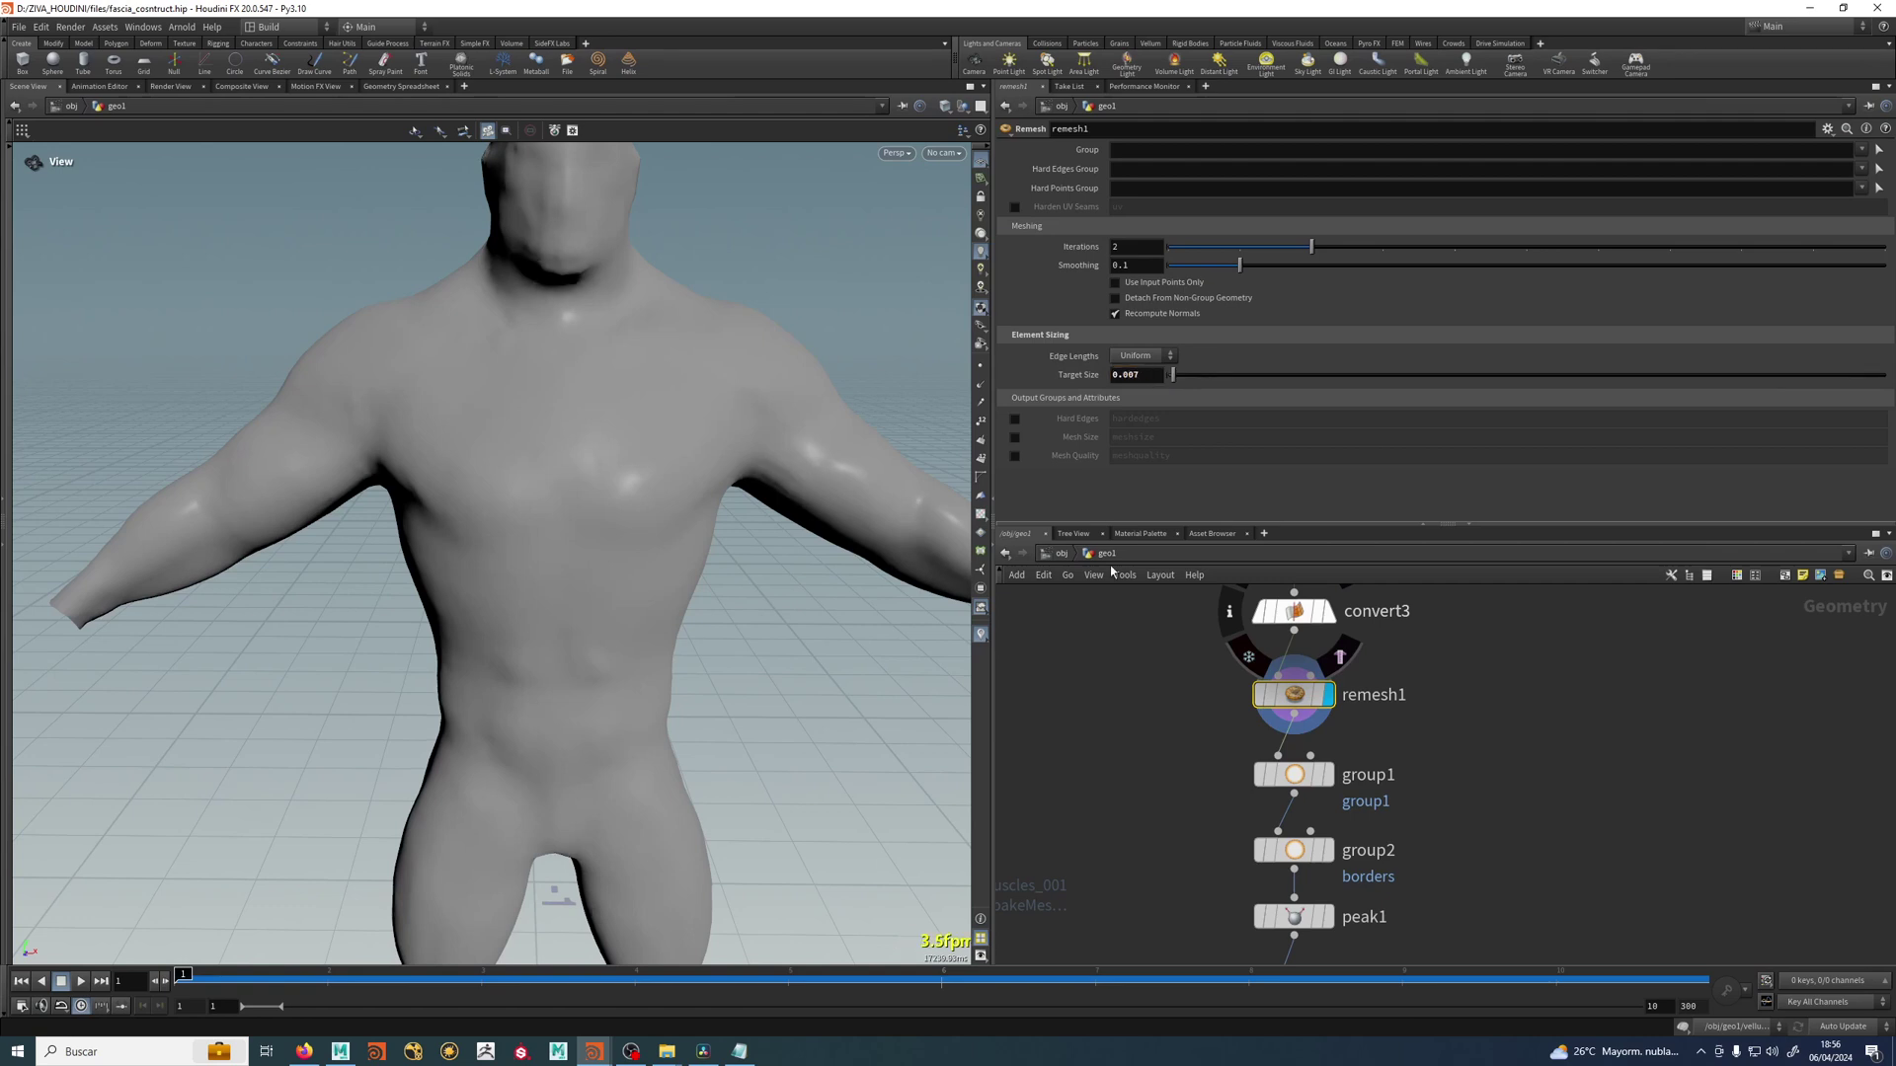
scroll(631, 554, "up", 2)
key("w")
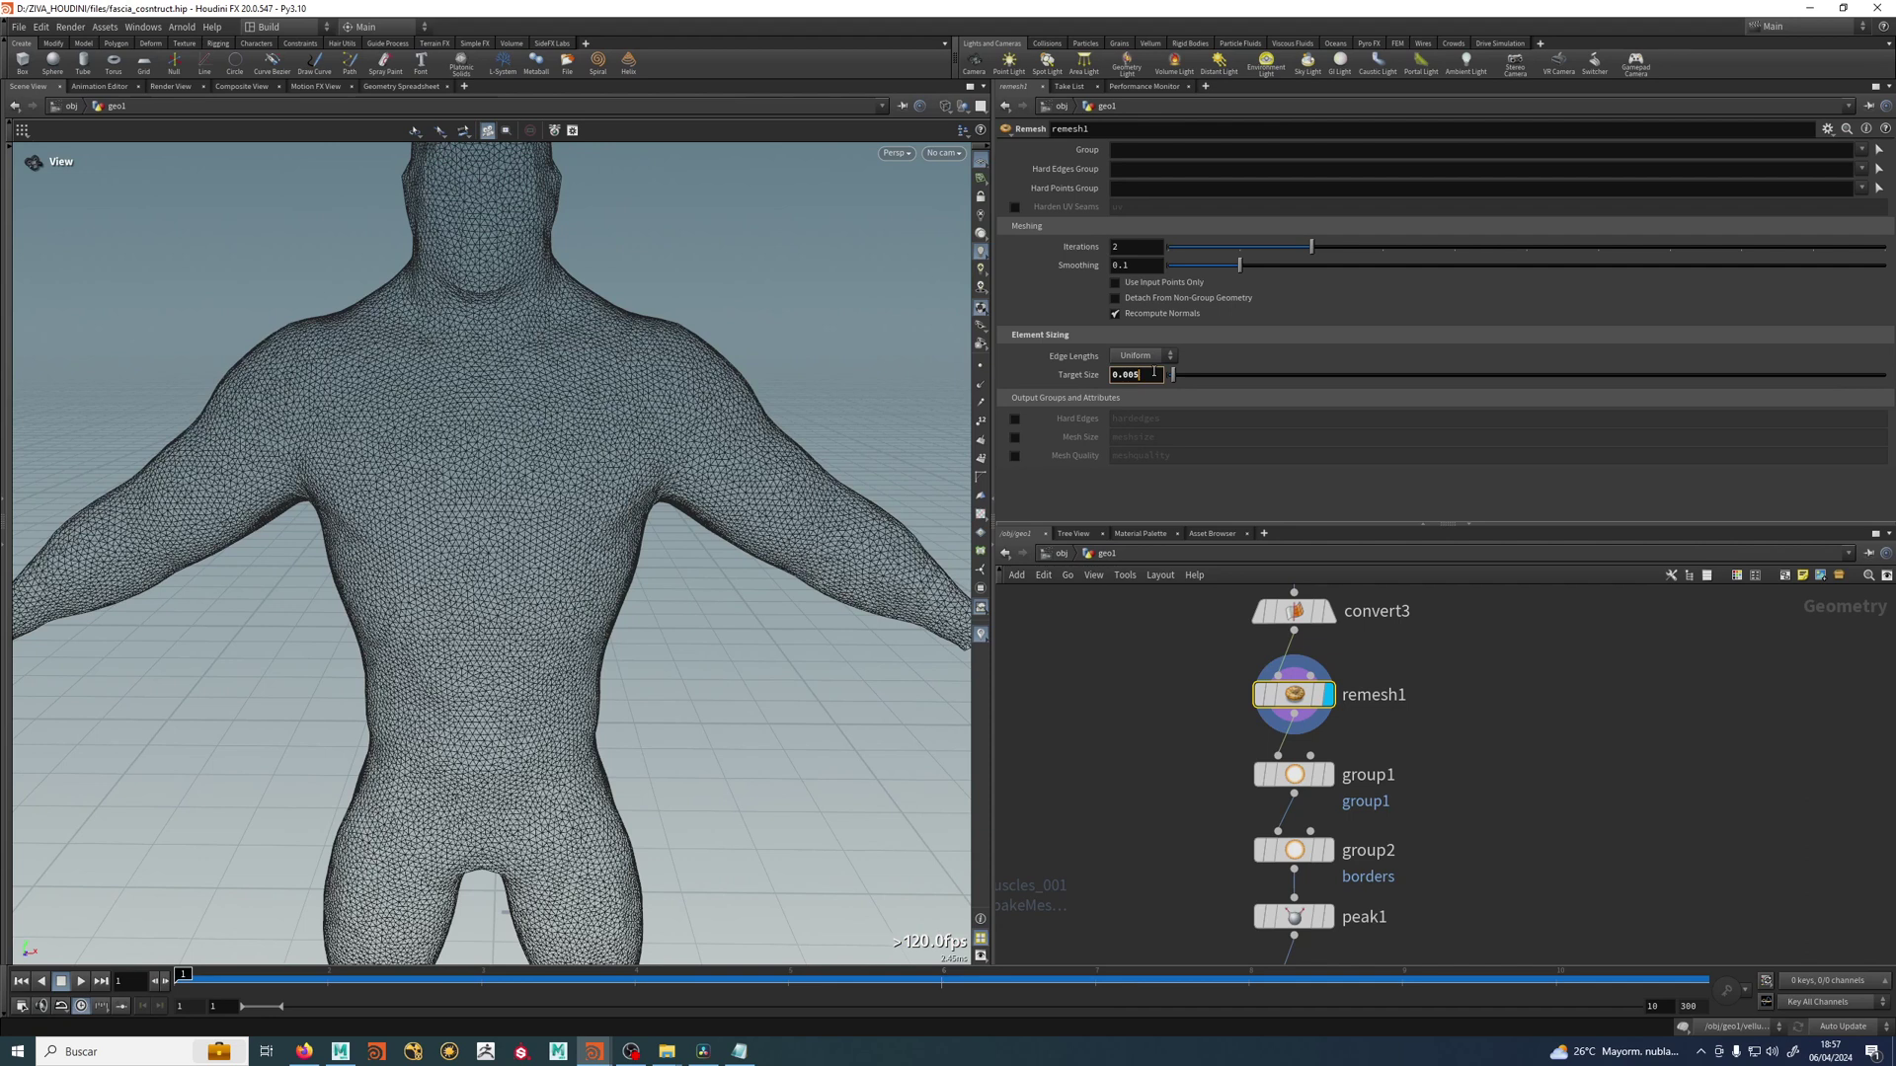
middle_click_drag(470, 479, 486, 458)
key("w")
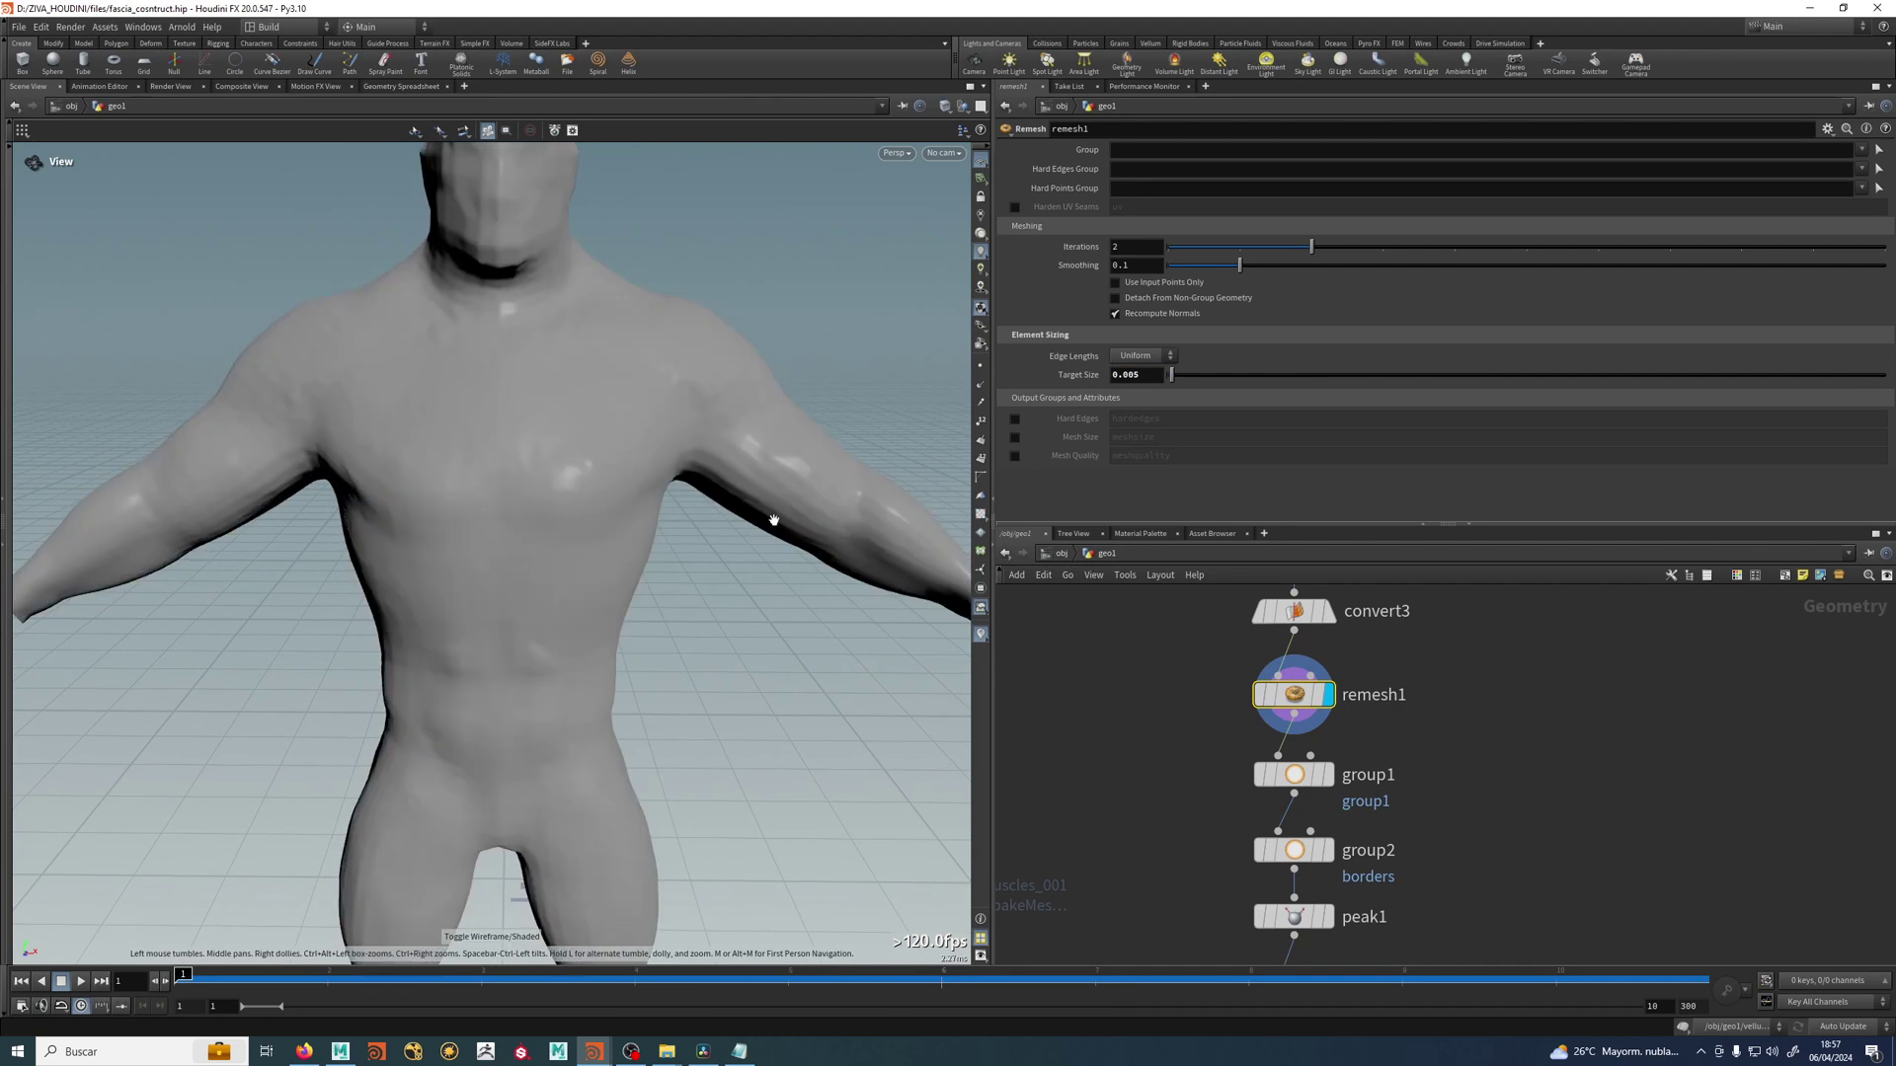
Compare the convert3 mesh with the remesh1 result in wireframe and shaded views.
mouse_move(775, 519)
left_mouse_down()
mouse_move(664, 526)
mouse_move(715, 632)
left_mouse_up()
left_click_drag(592, 418, 702, 422)
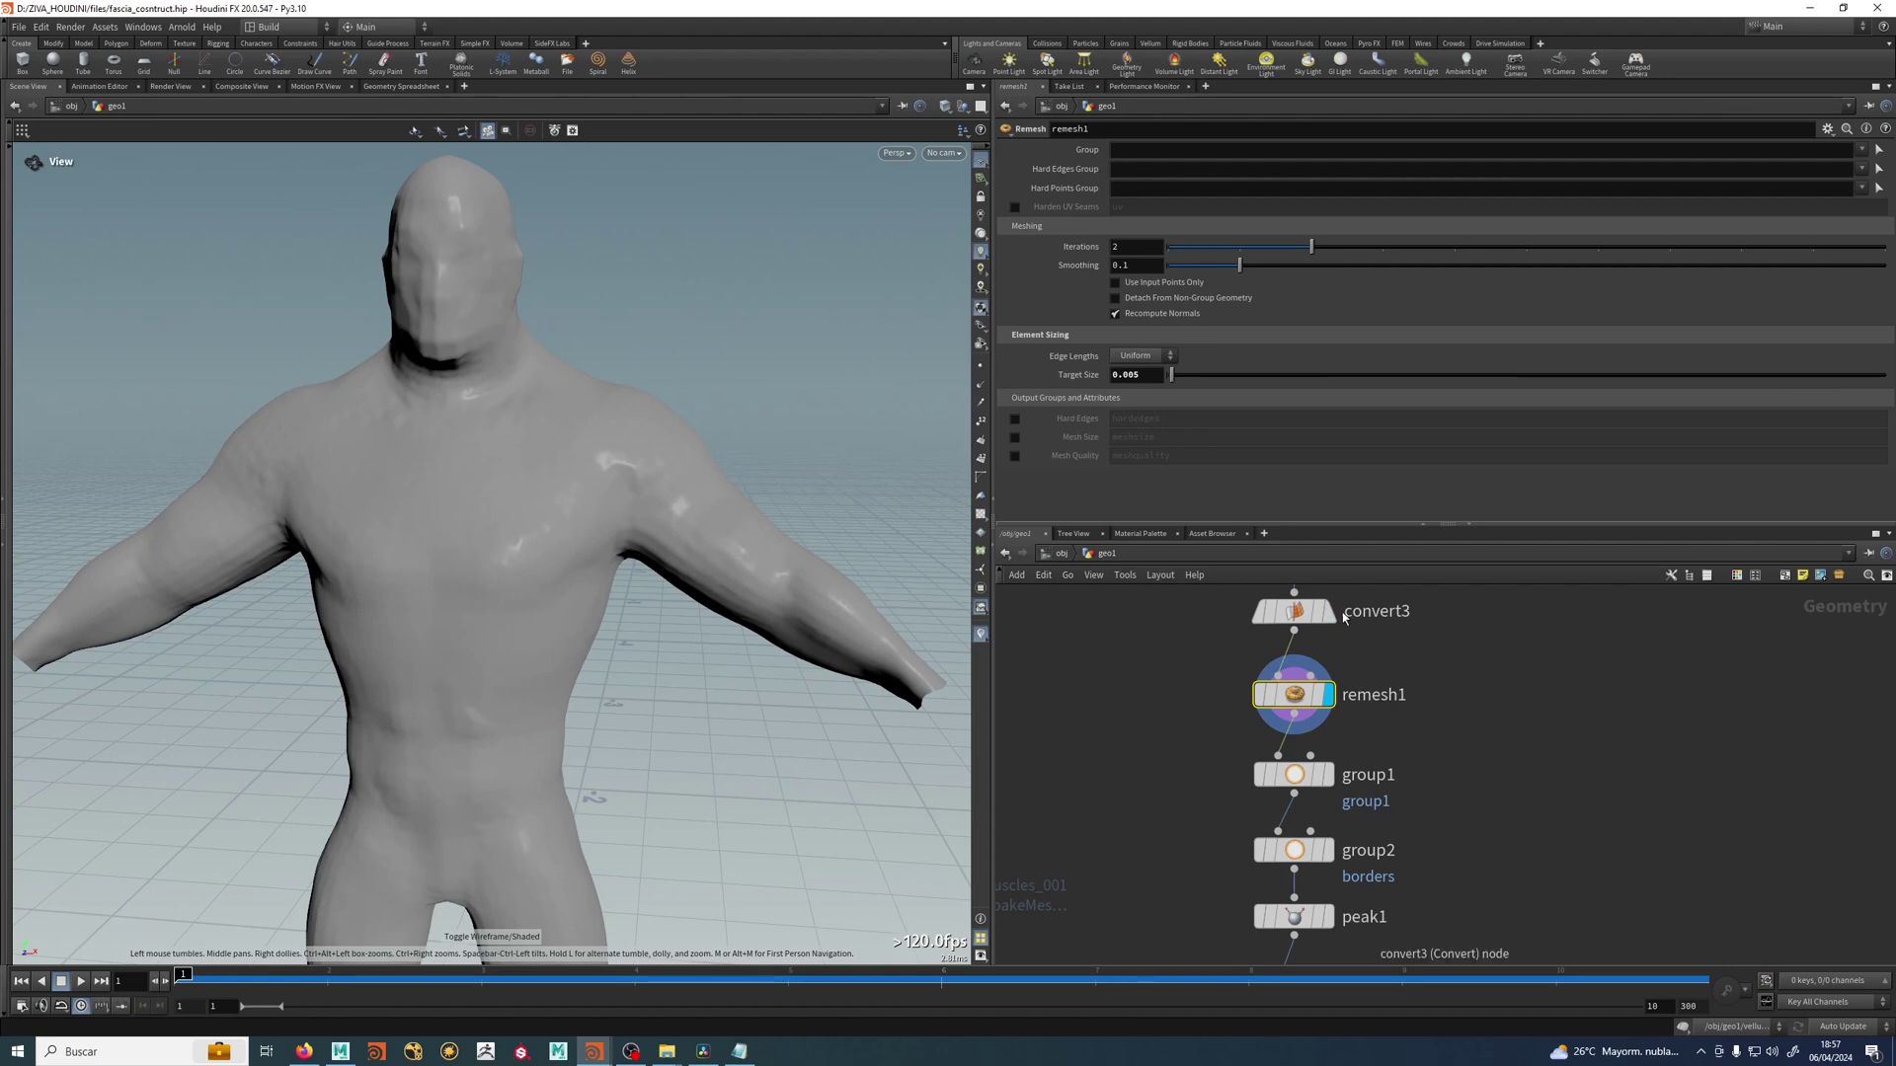
left_click(1327, 611)
key("w")
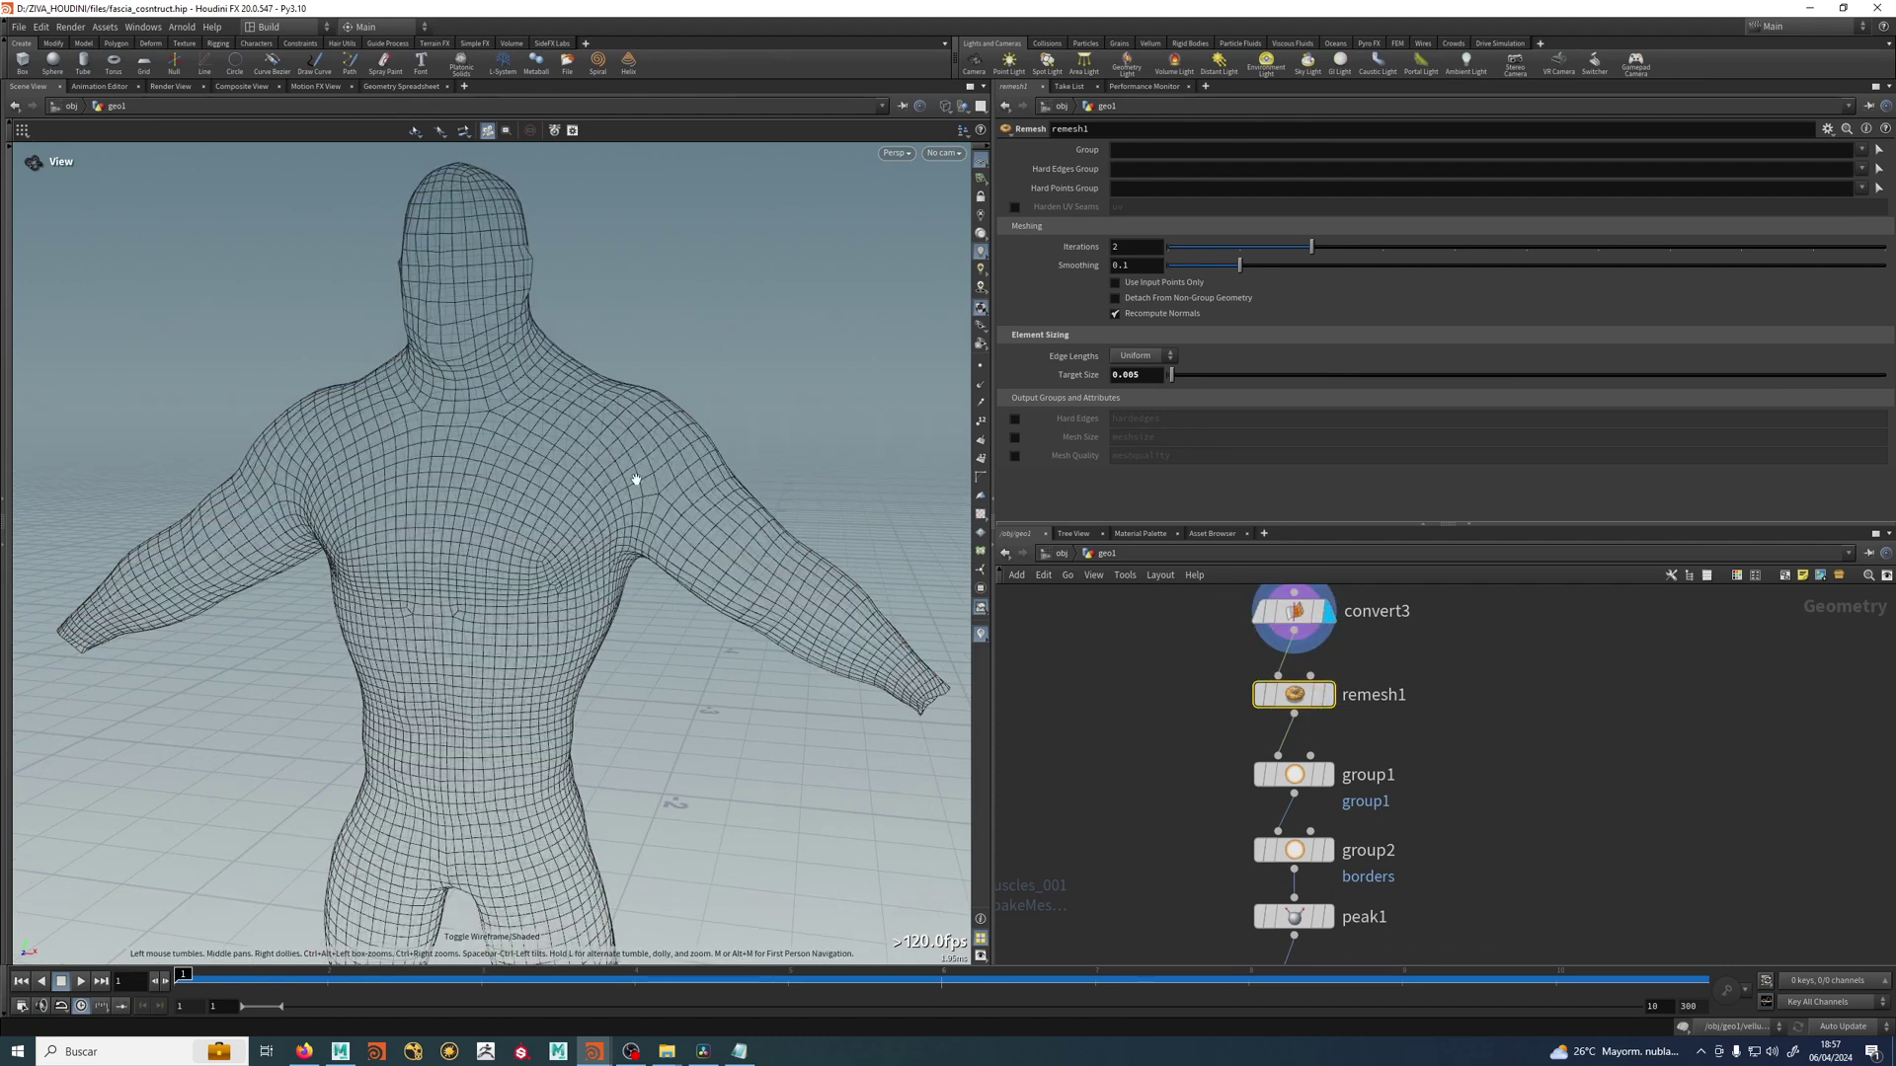
left_click(1323, 694)
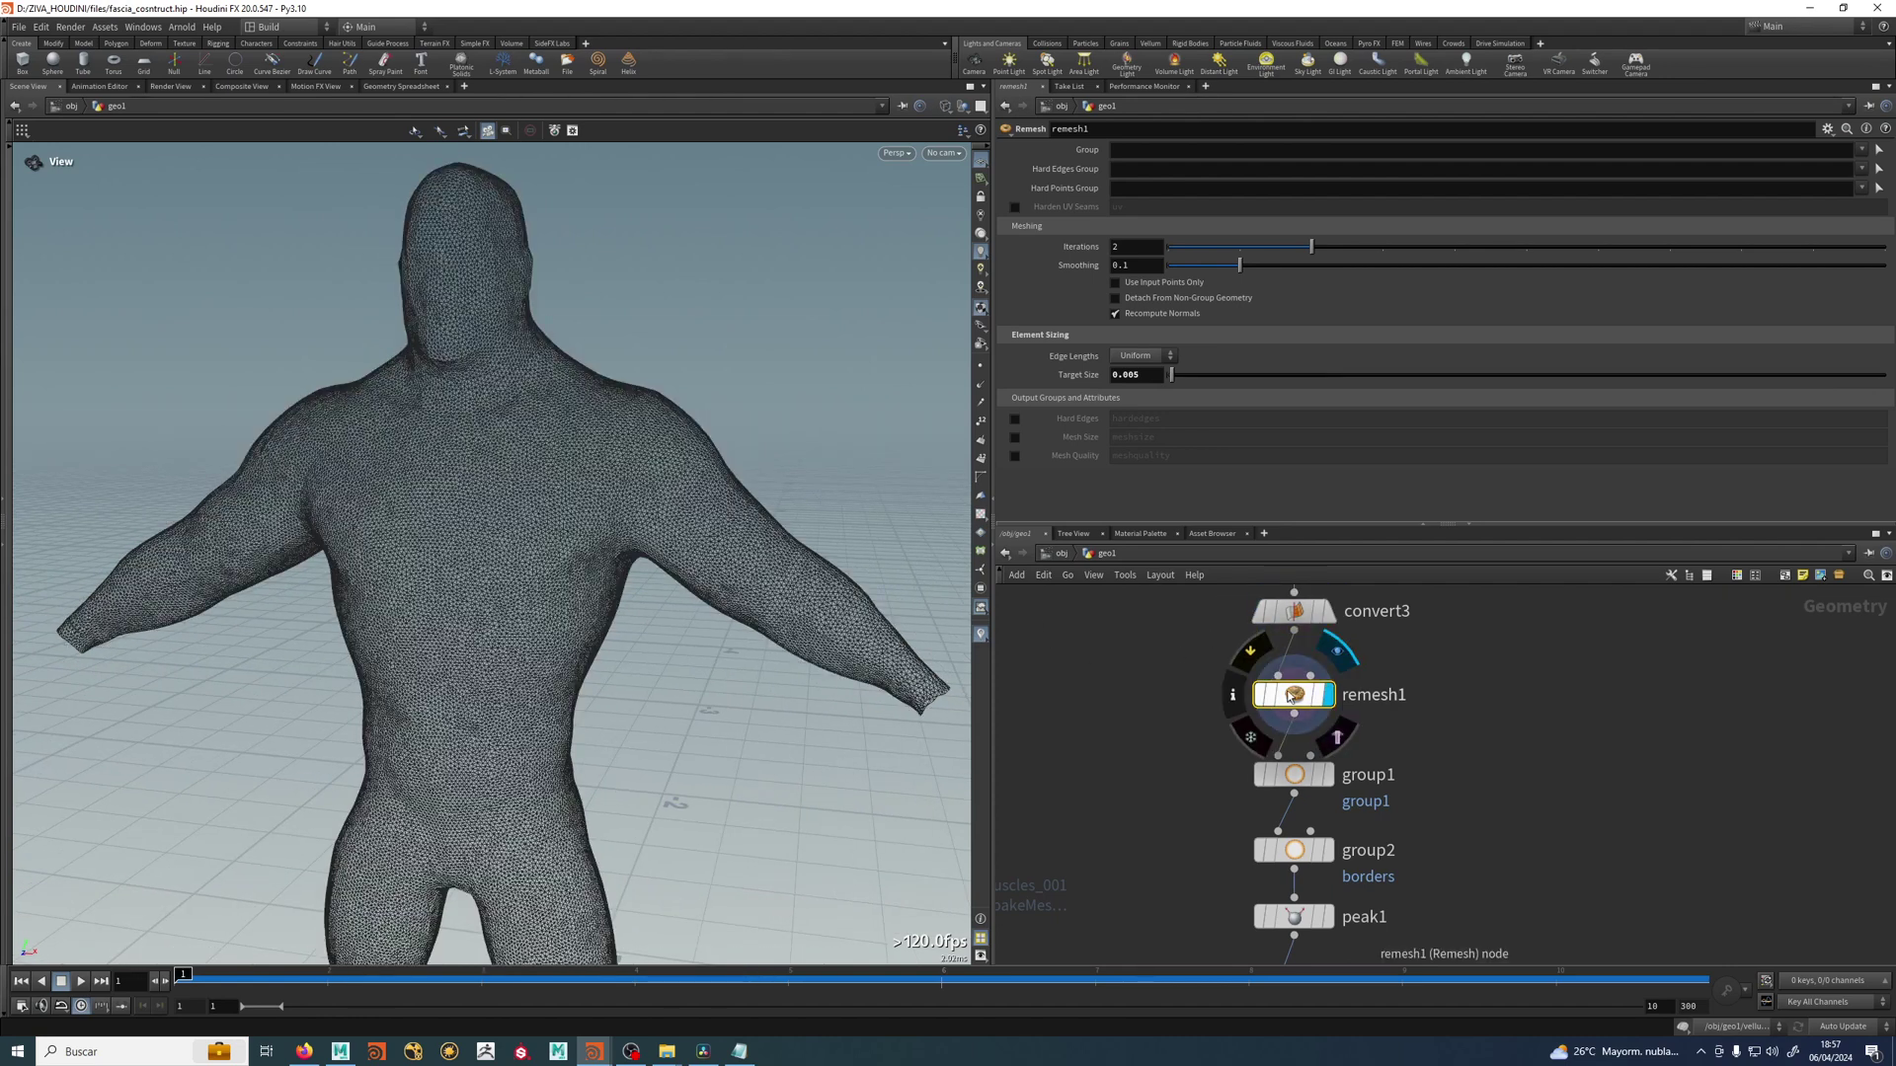
key("w")
left_click_drag(629, 558, 611, 505)
left_click_drag(680, 636, 638, 664)
Insert a Subdivide node between convert3 and remesh1 and check the smoothed skin surface.
middle_click_drag(1577, 700, 1561, 758)
left_click_drag(1295, 673, 1295, 647)
left_click(1401, 715)
key("Tab")
type("sub")
key("Return")
left_click(1401, 715)
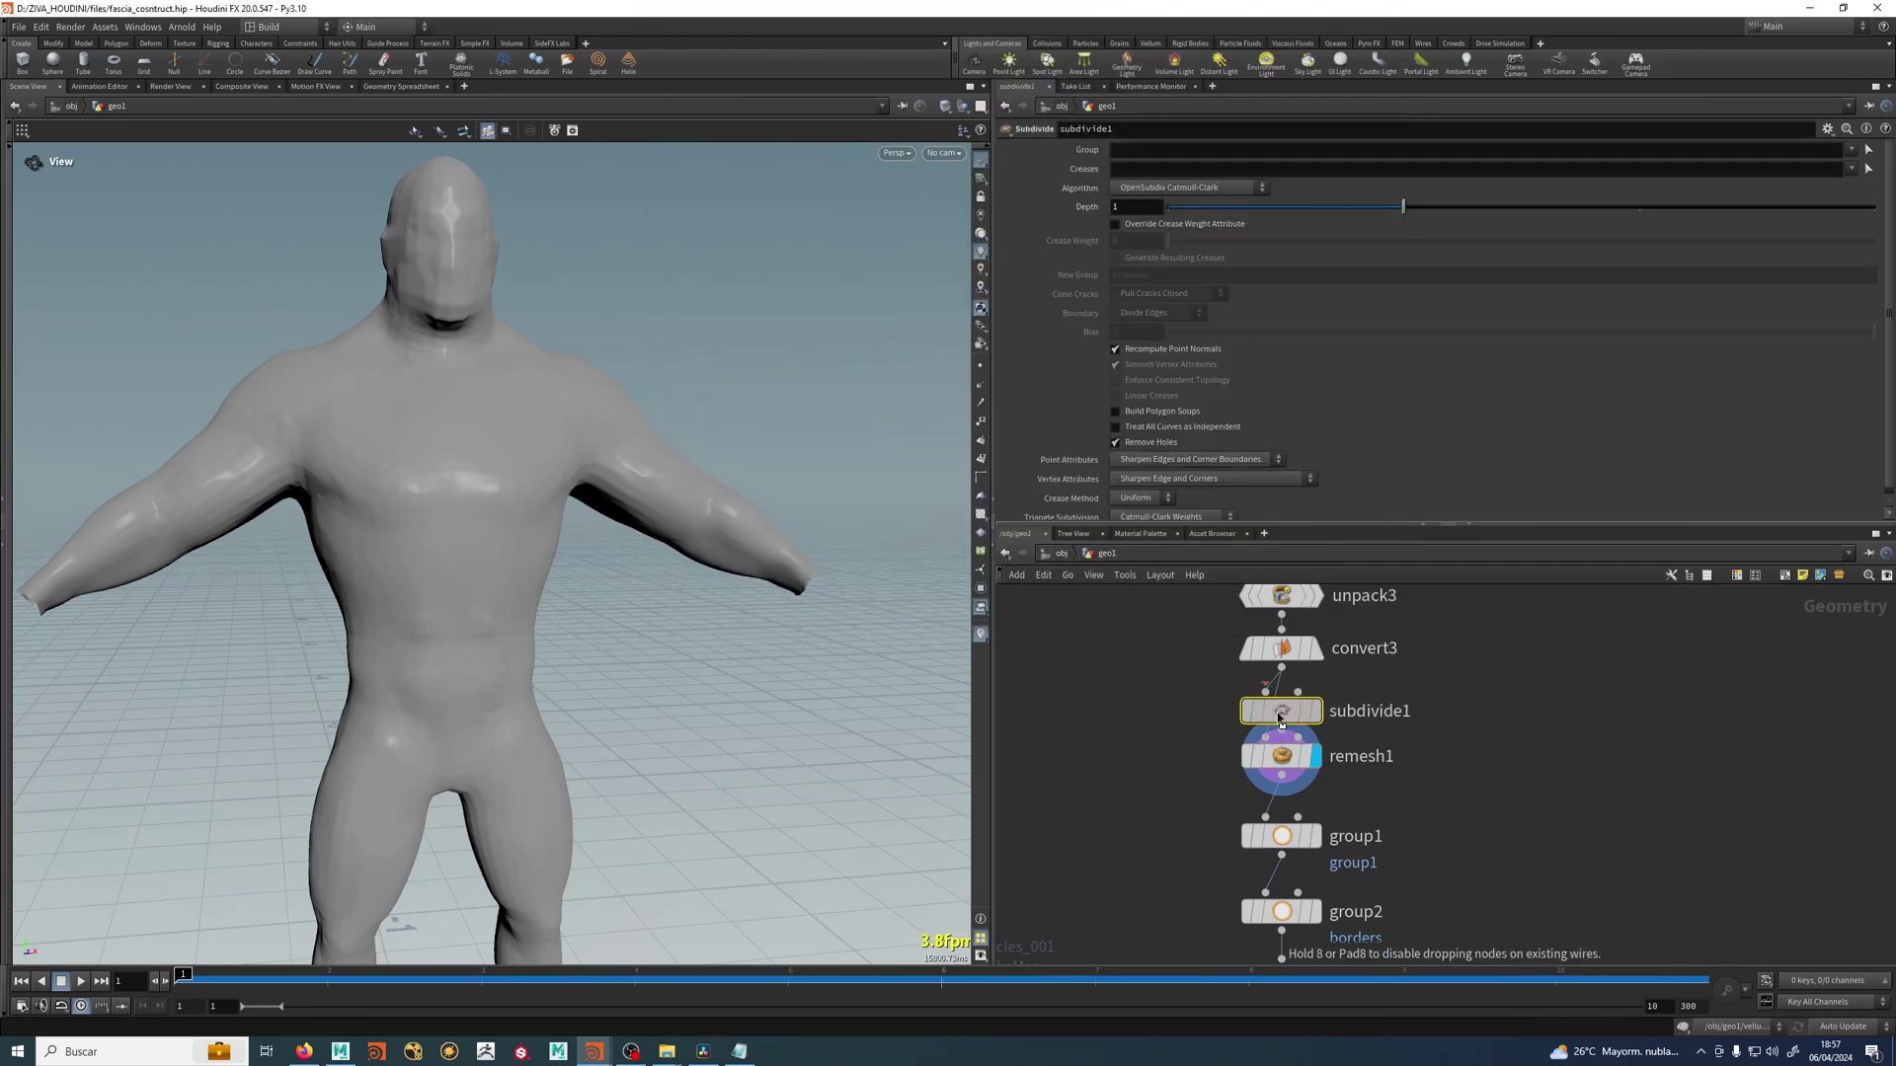
left_click_drag(1306, 715, 1306, 717)
mouse_move(558, 442)
left_mouse_down()
mouse_move(583, 478)
mouse_move(533, 434)
left_mouse_up()
right_click_drag(534, 434, 756, 544)
left_click_drag(756, 544, 698, 509)
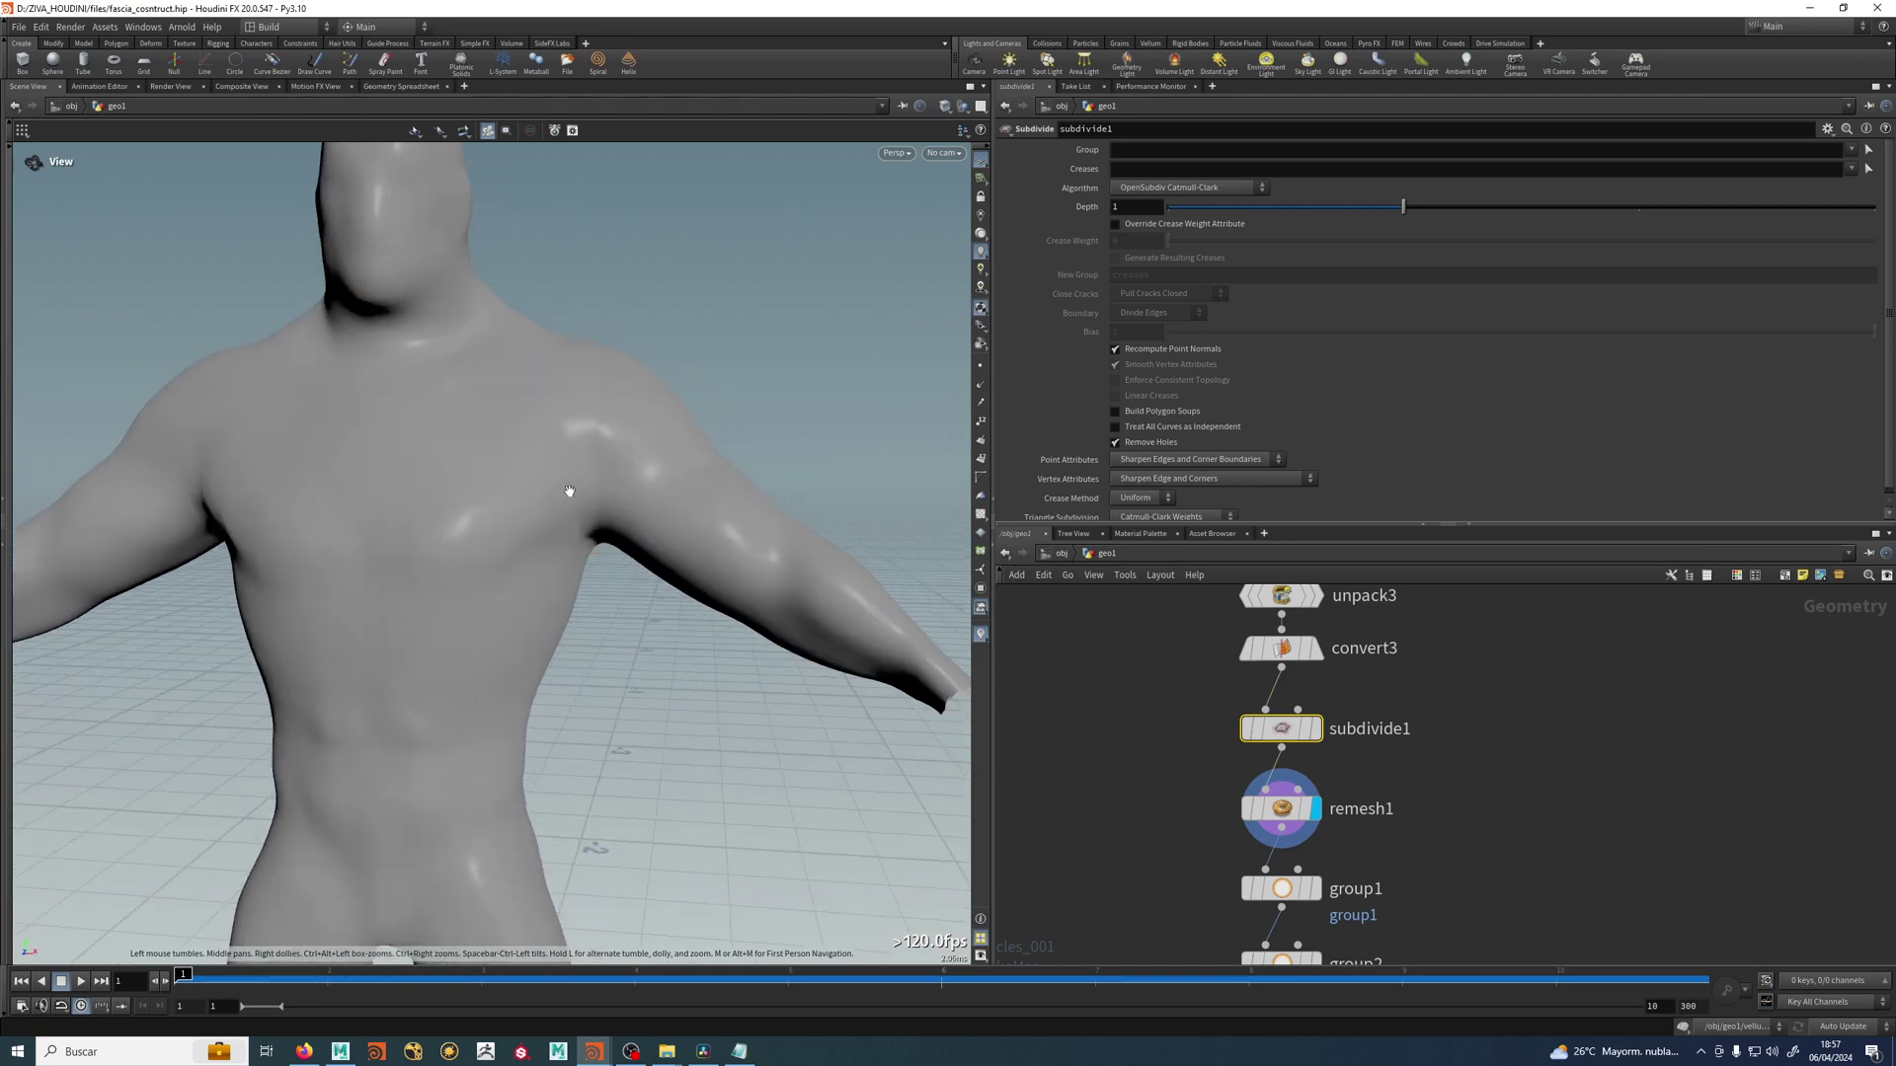
Display vellumsolver1 and play the cloth simulation on the remeshed skin, stopping it at frame 9.
scroll(1284, 730, "up", 2)
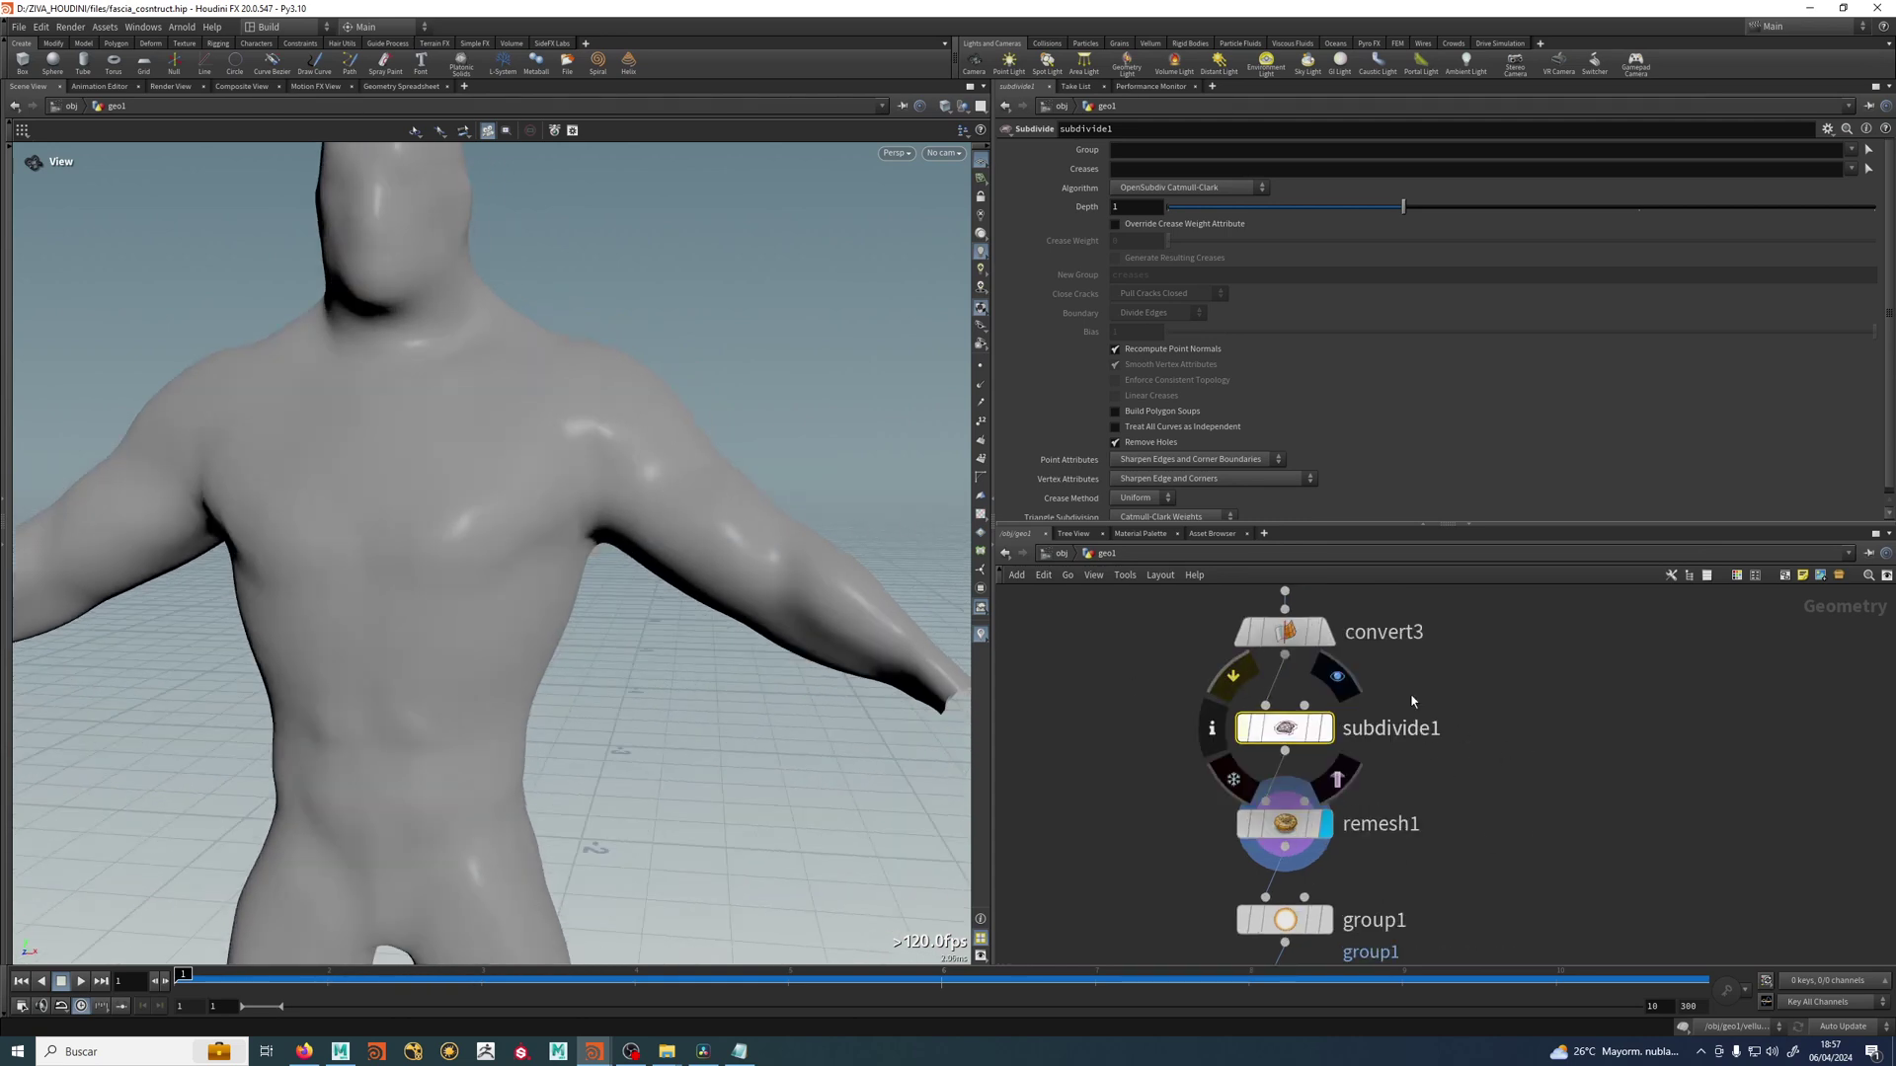
scroll(1484, 765, "down", 4)
scroll(1394, 770, "up", 4)
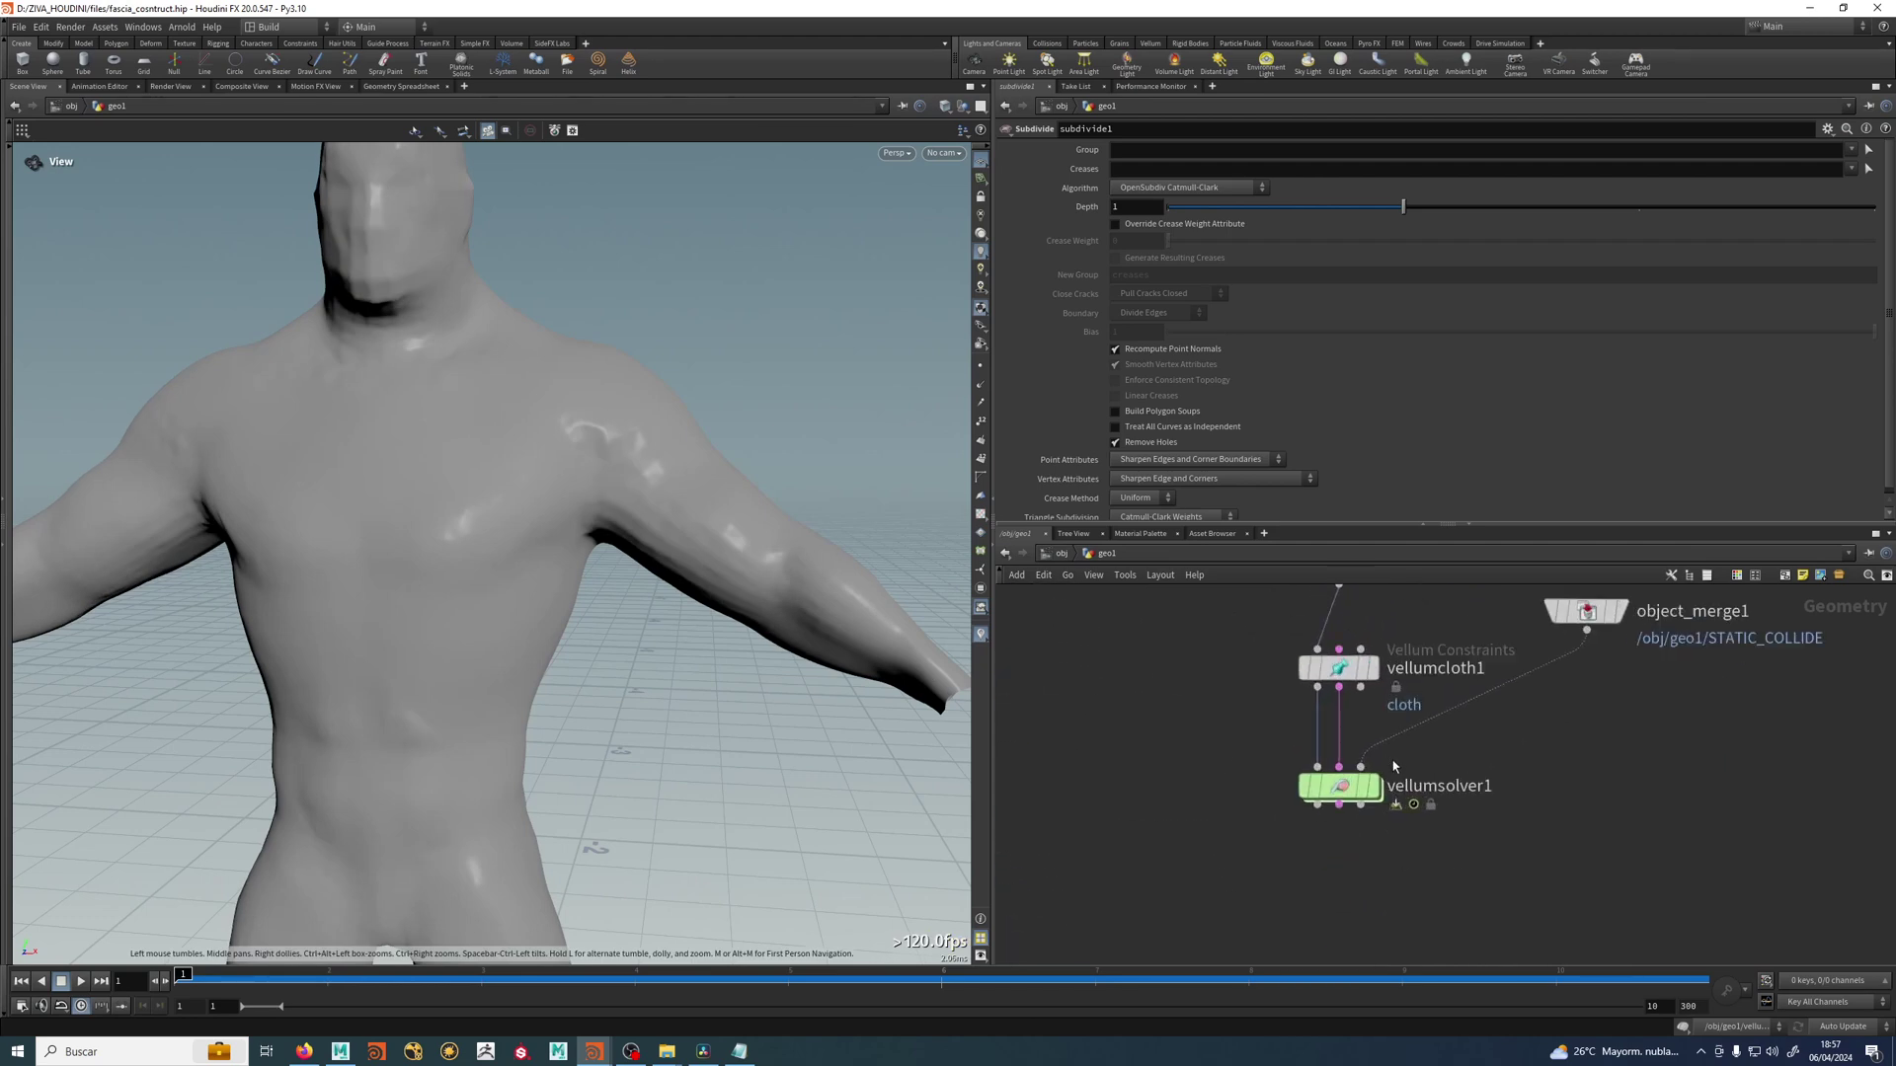
left_click(1373, 786)
left_click(1339, 786)
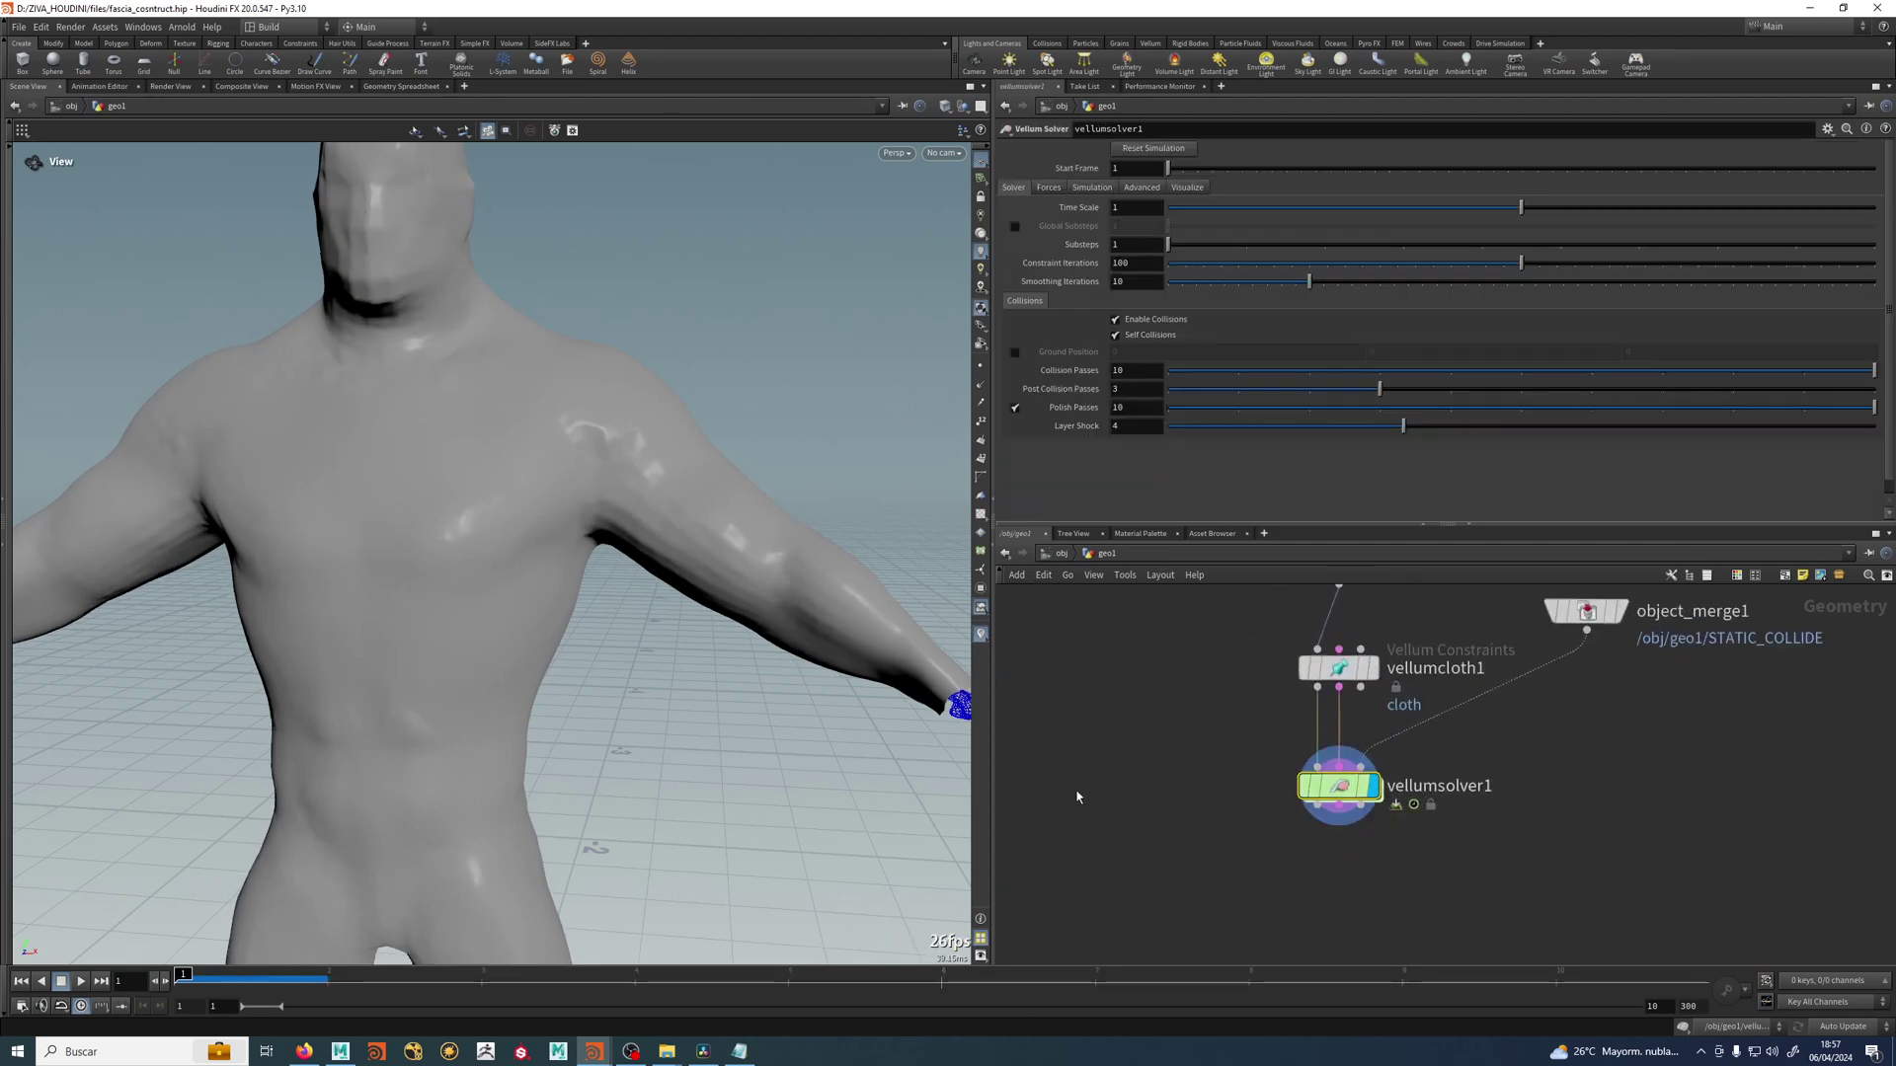
scroll(1112, 812, "down", 1)
left_click(78, 982)
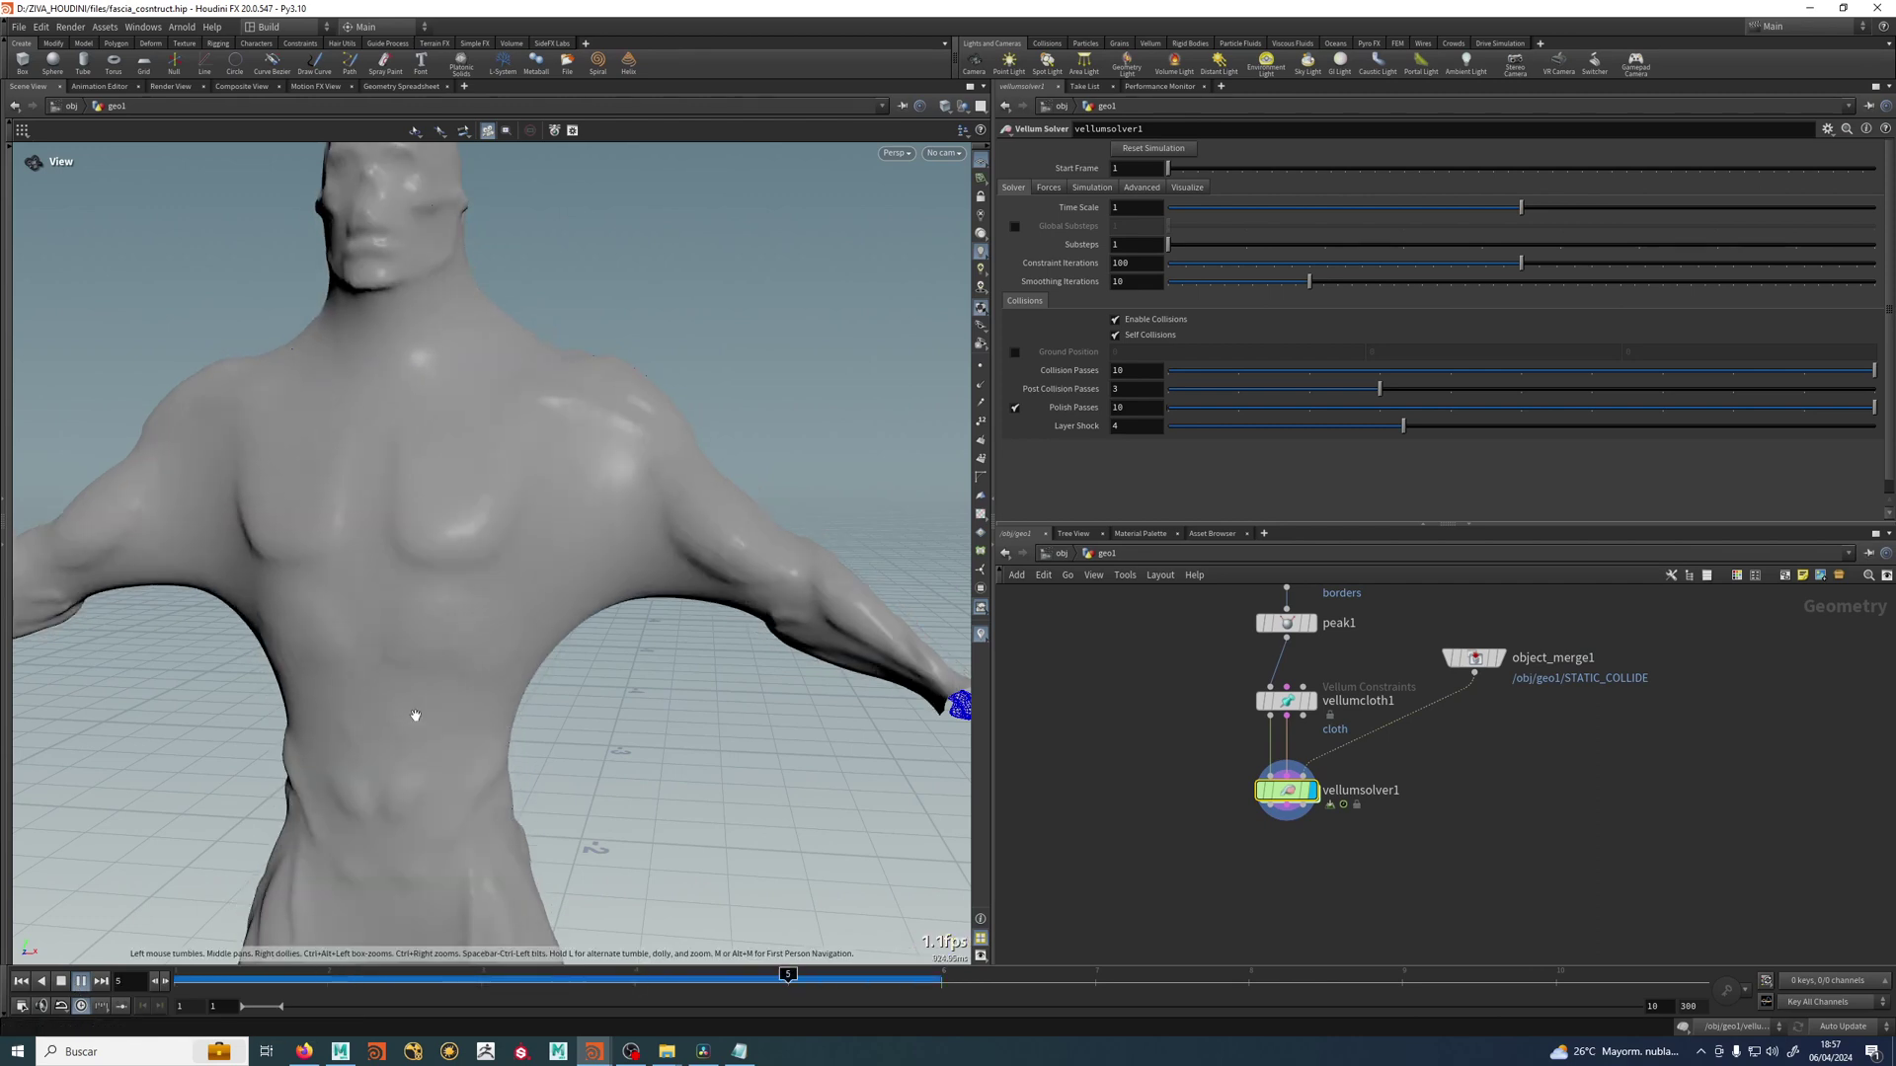
left_click(62, 980)
Check the shrunken cloth on the whole body, return to the first frame and move vellumsolver1 further below vellumcloth1.
right_click_drag(593, 681, 464, 513)
middle_click_drag(464, 514, 530, 491)
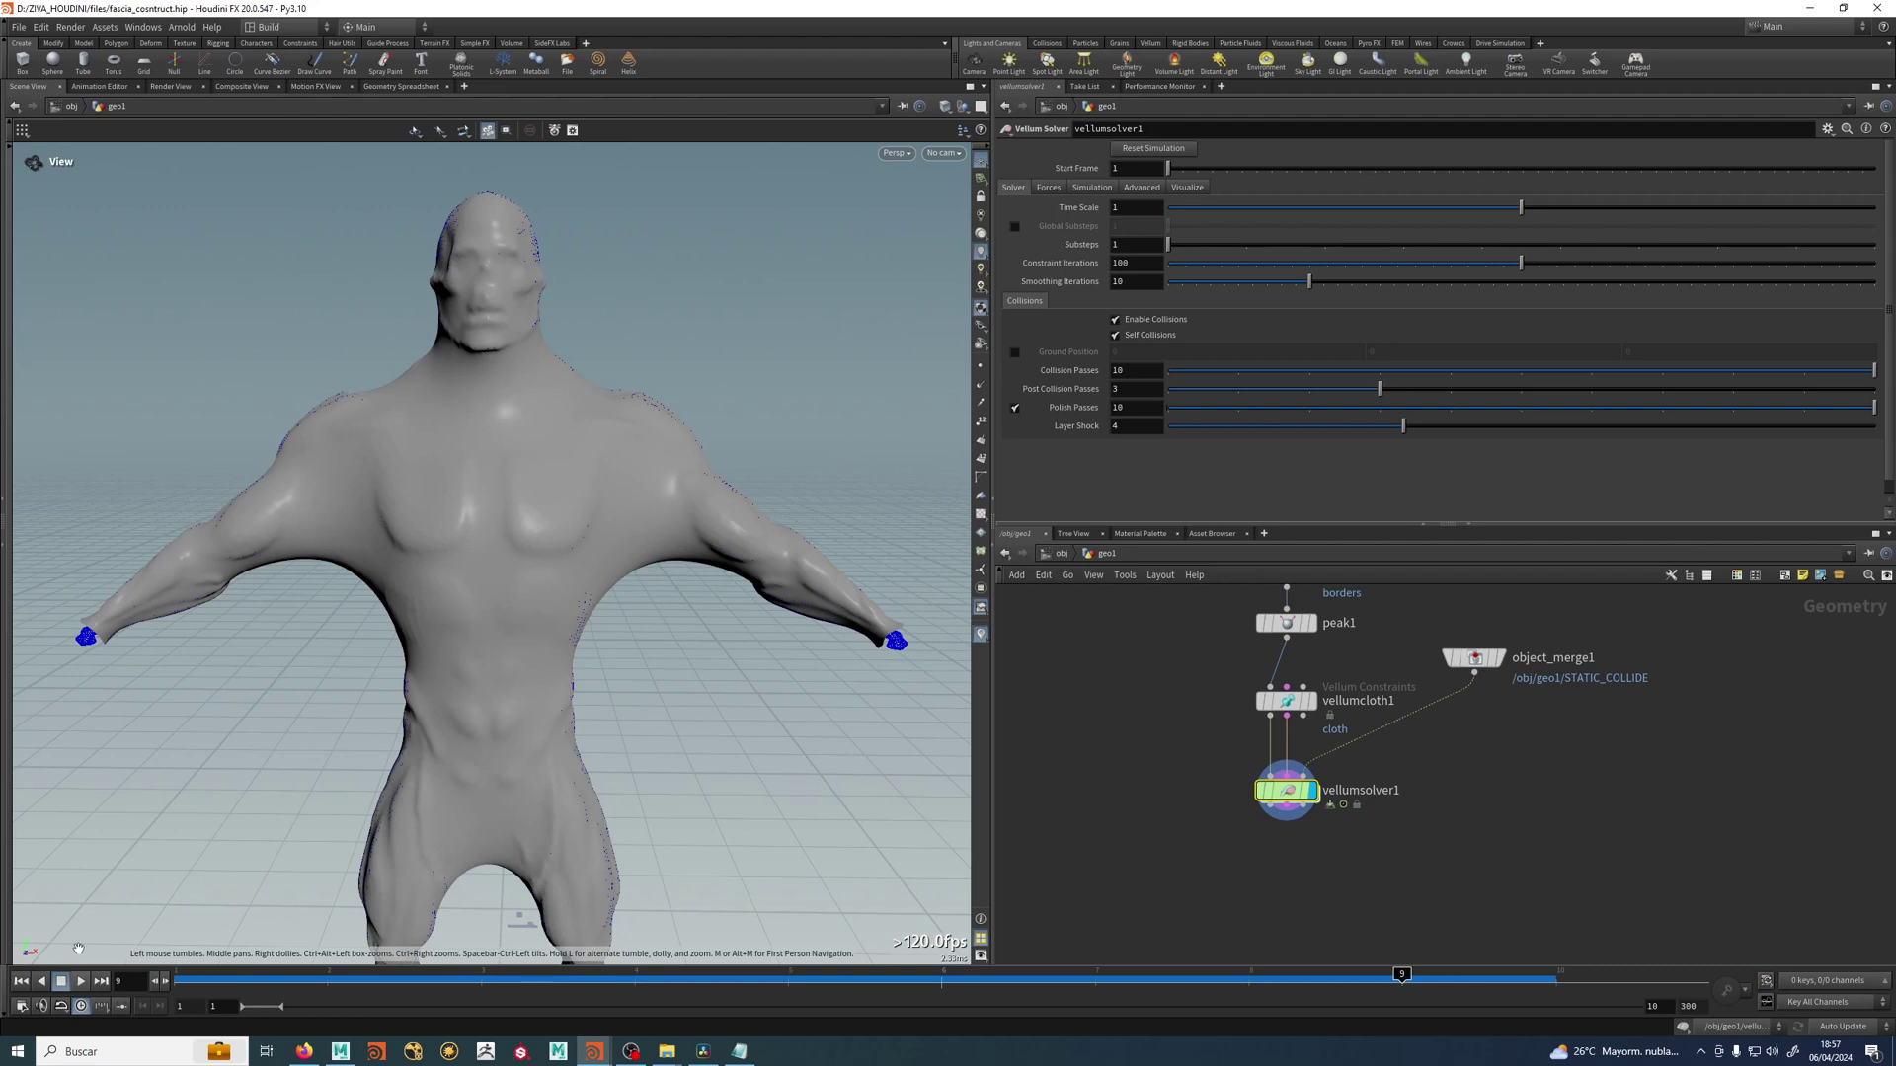
left_click(21, 980)
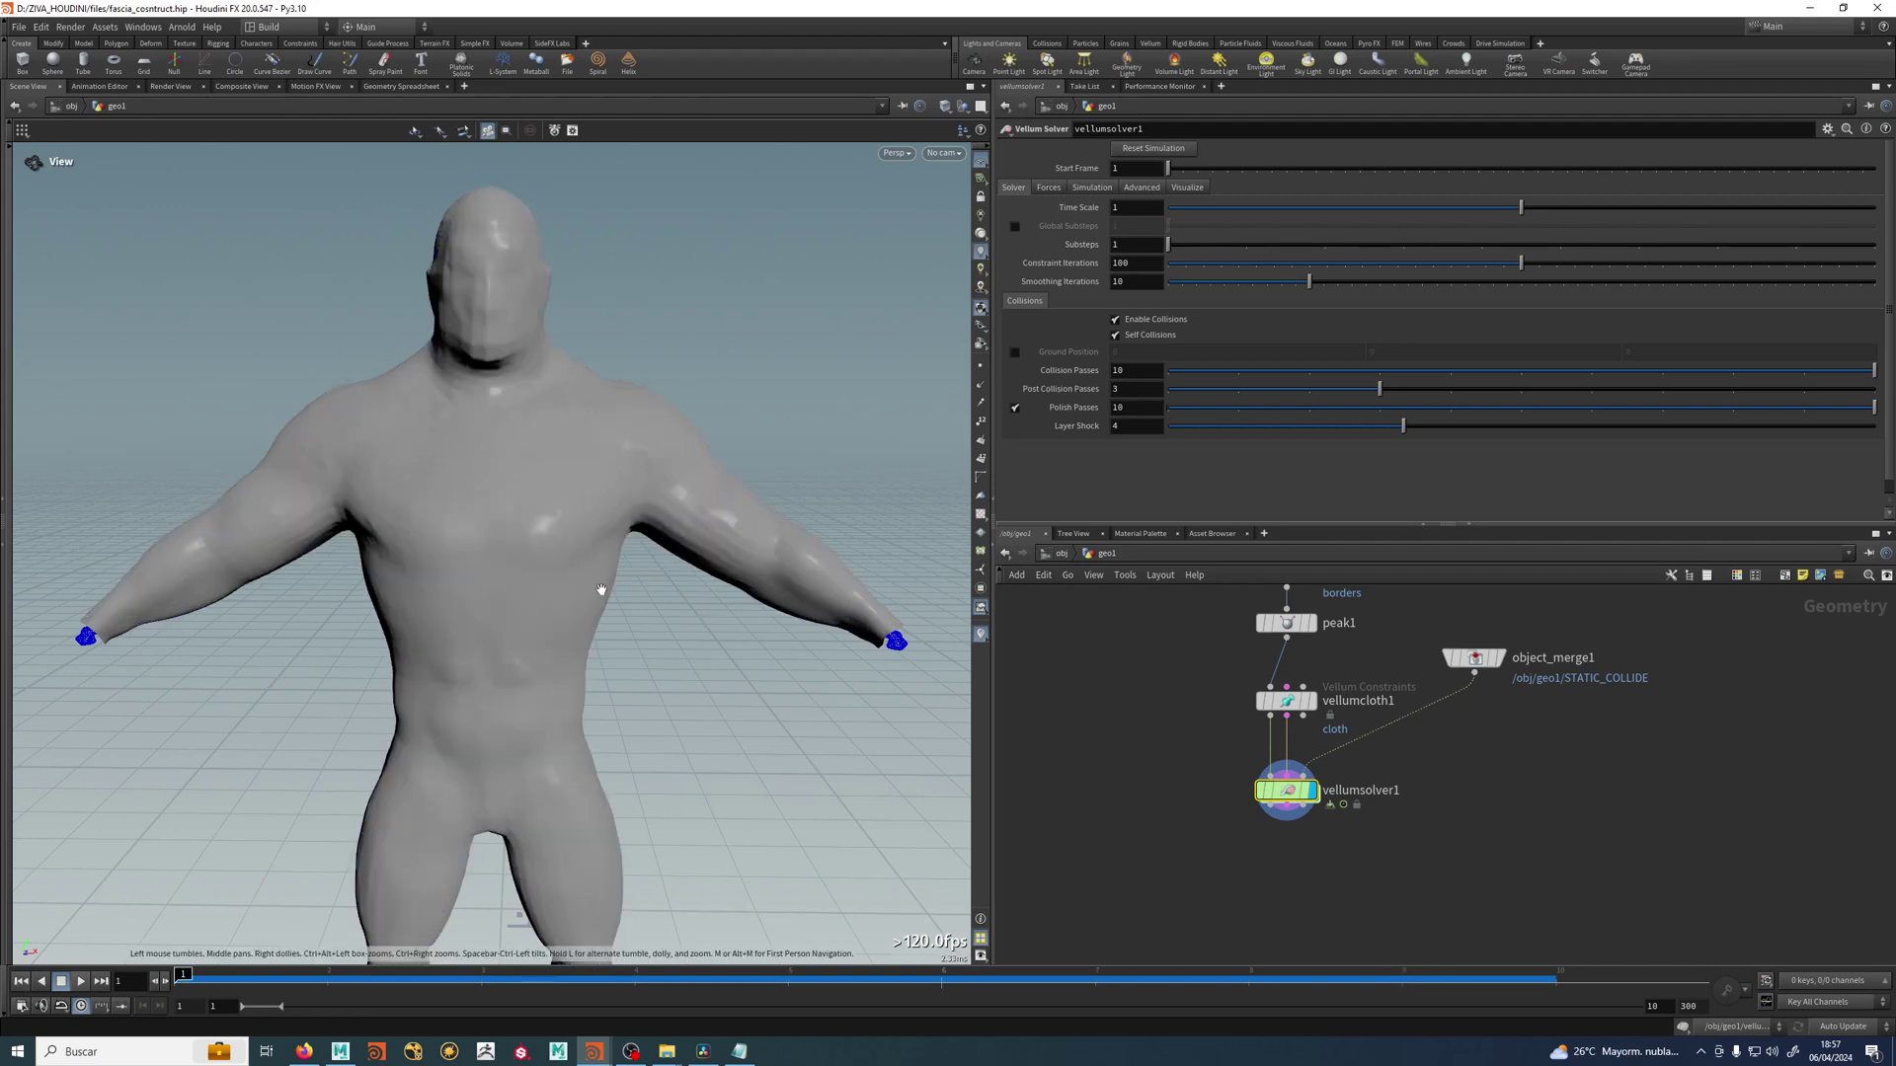
middle_click_drag(1309, 795, 1313, 825)
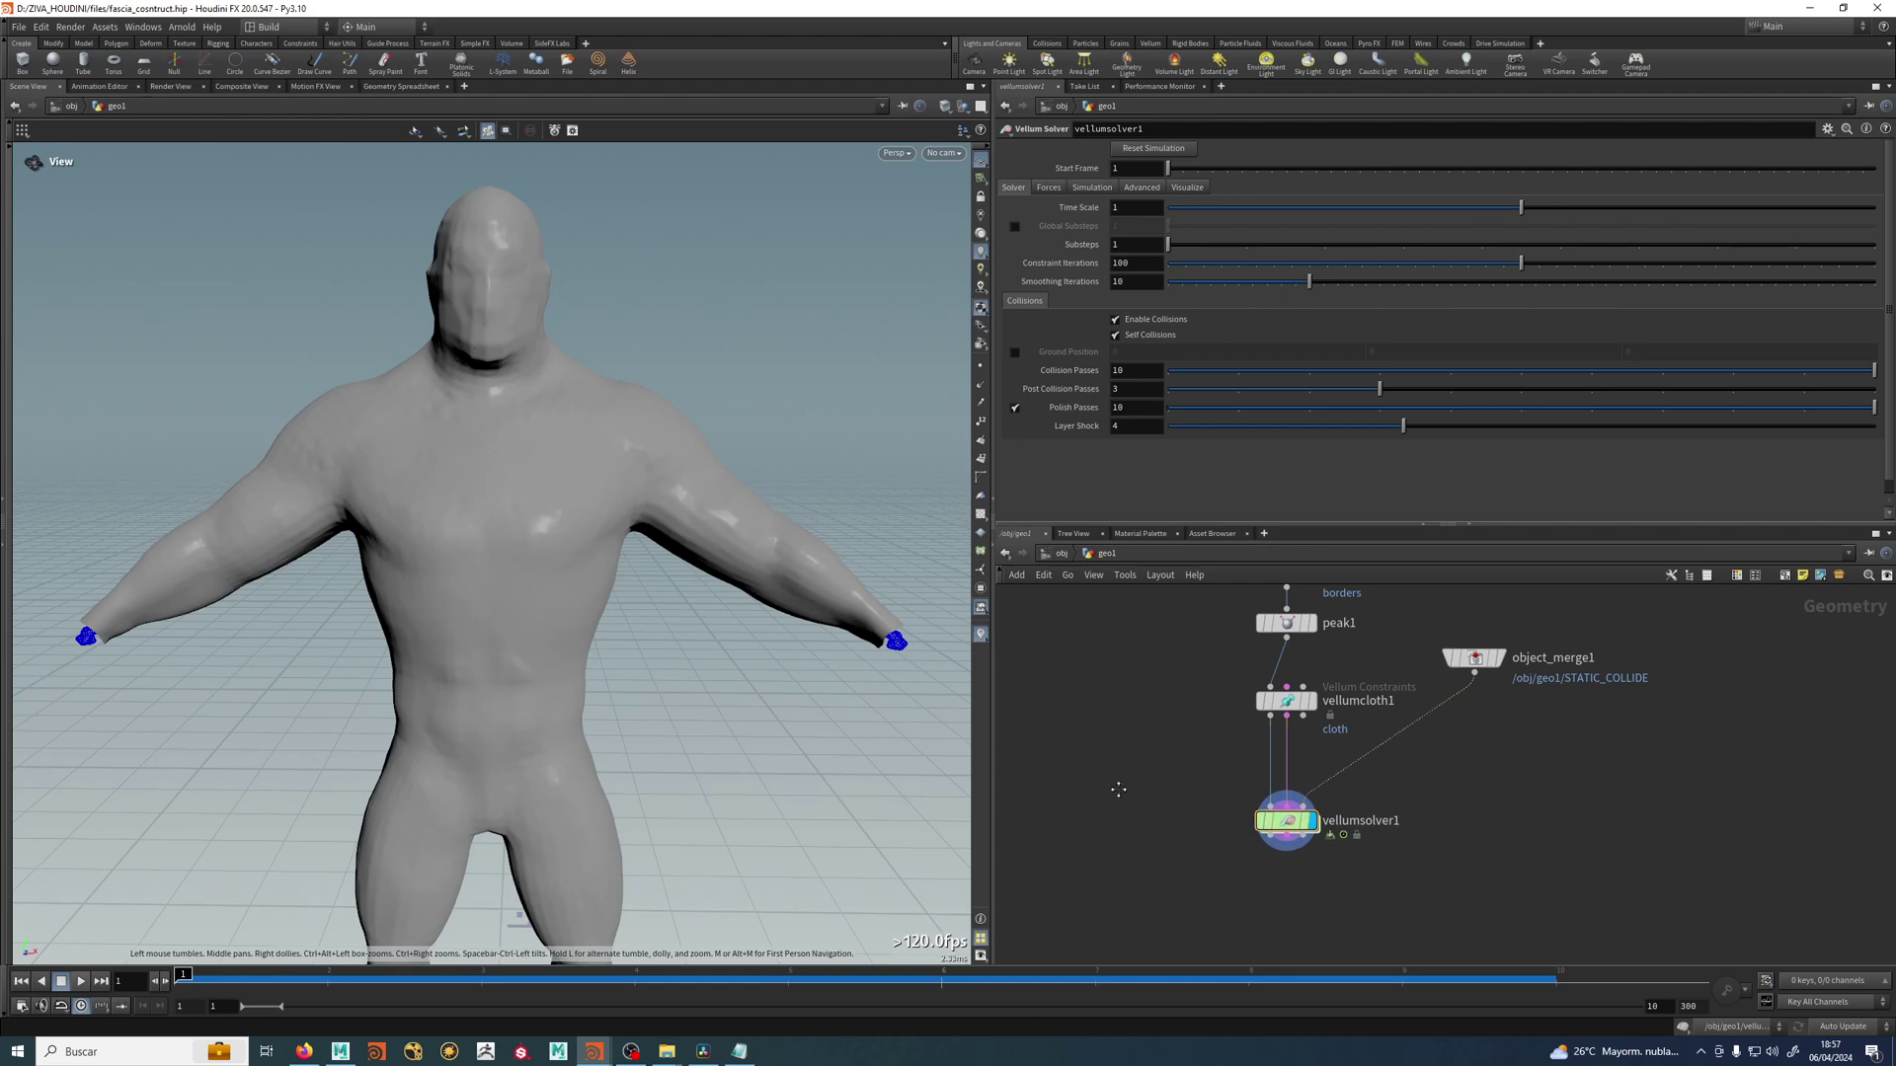
key("Tab")
type("pressu")
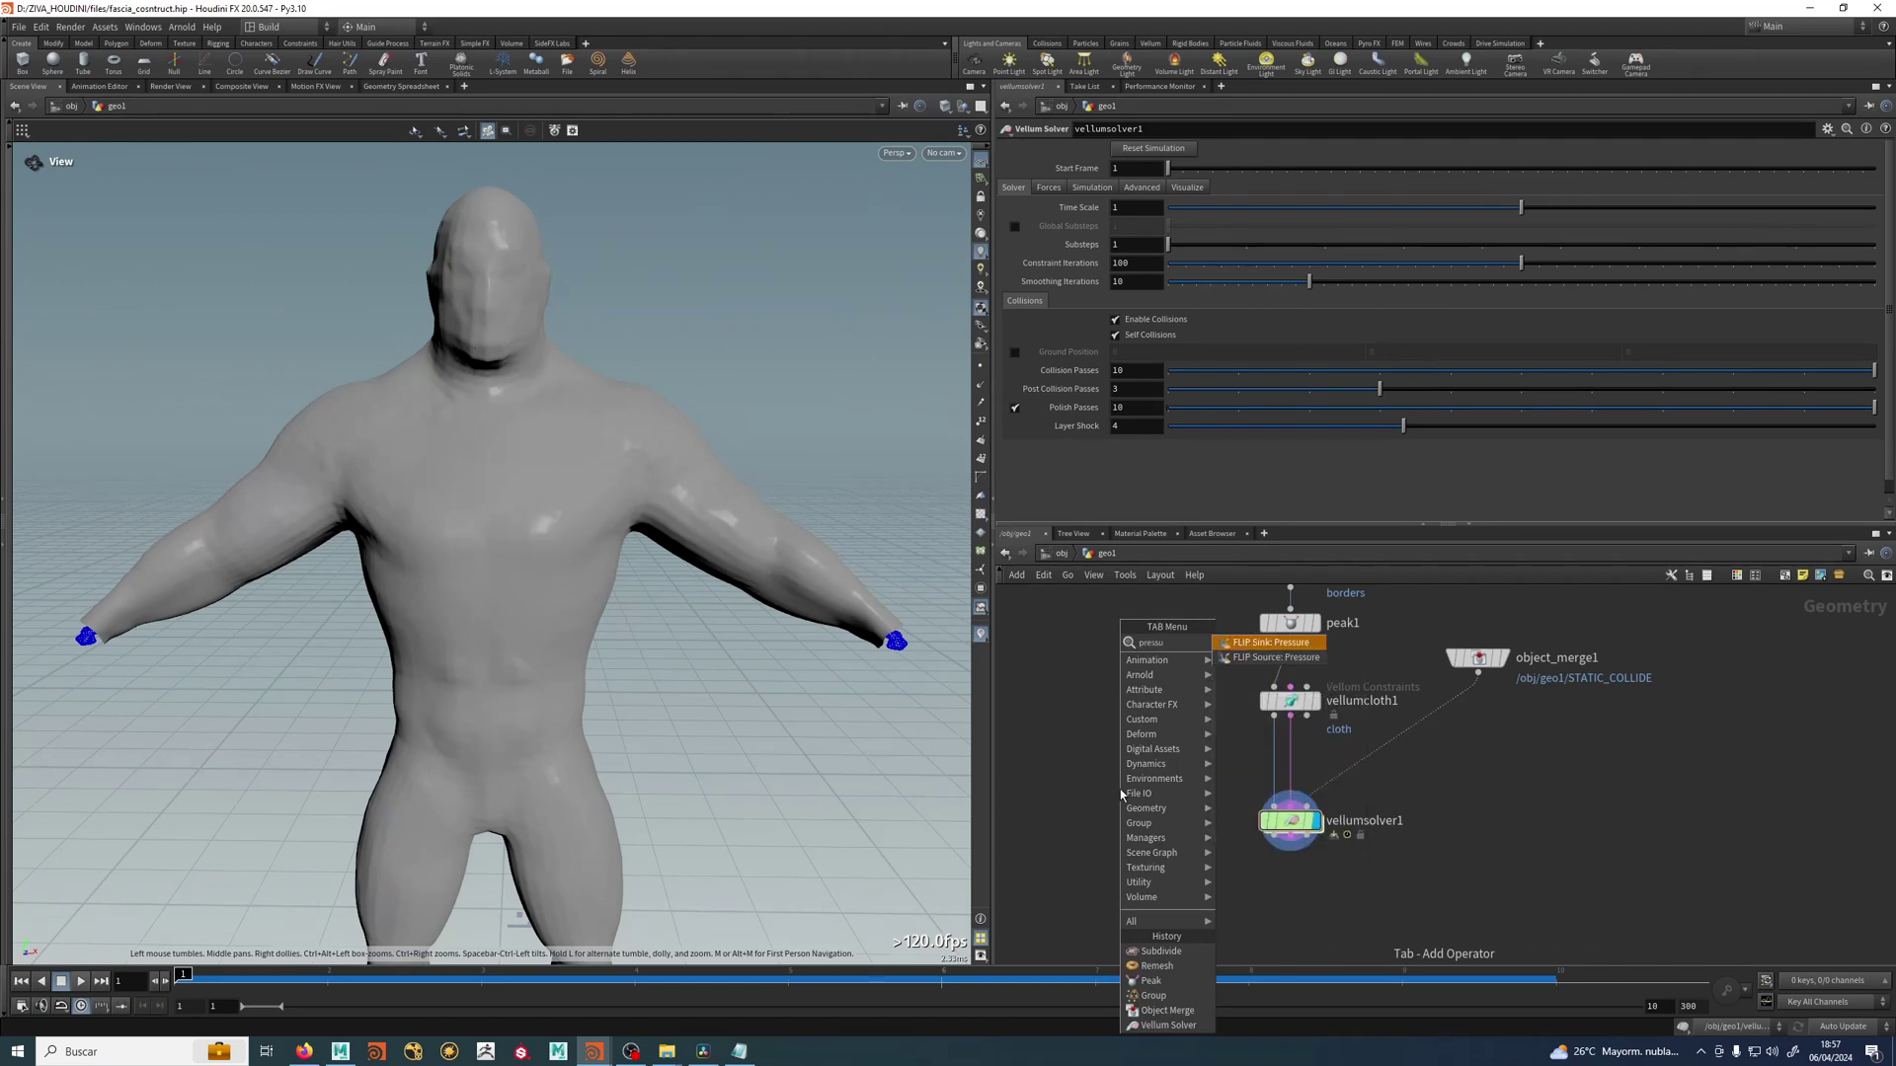
key("BackSpace")
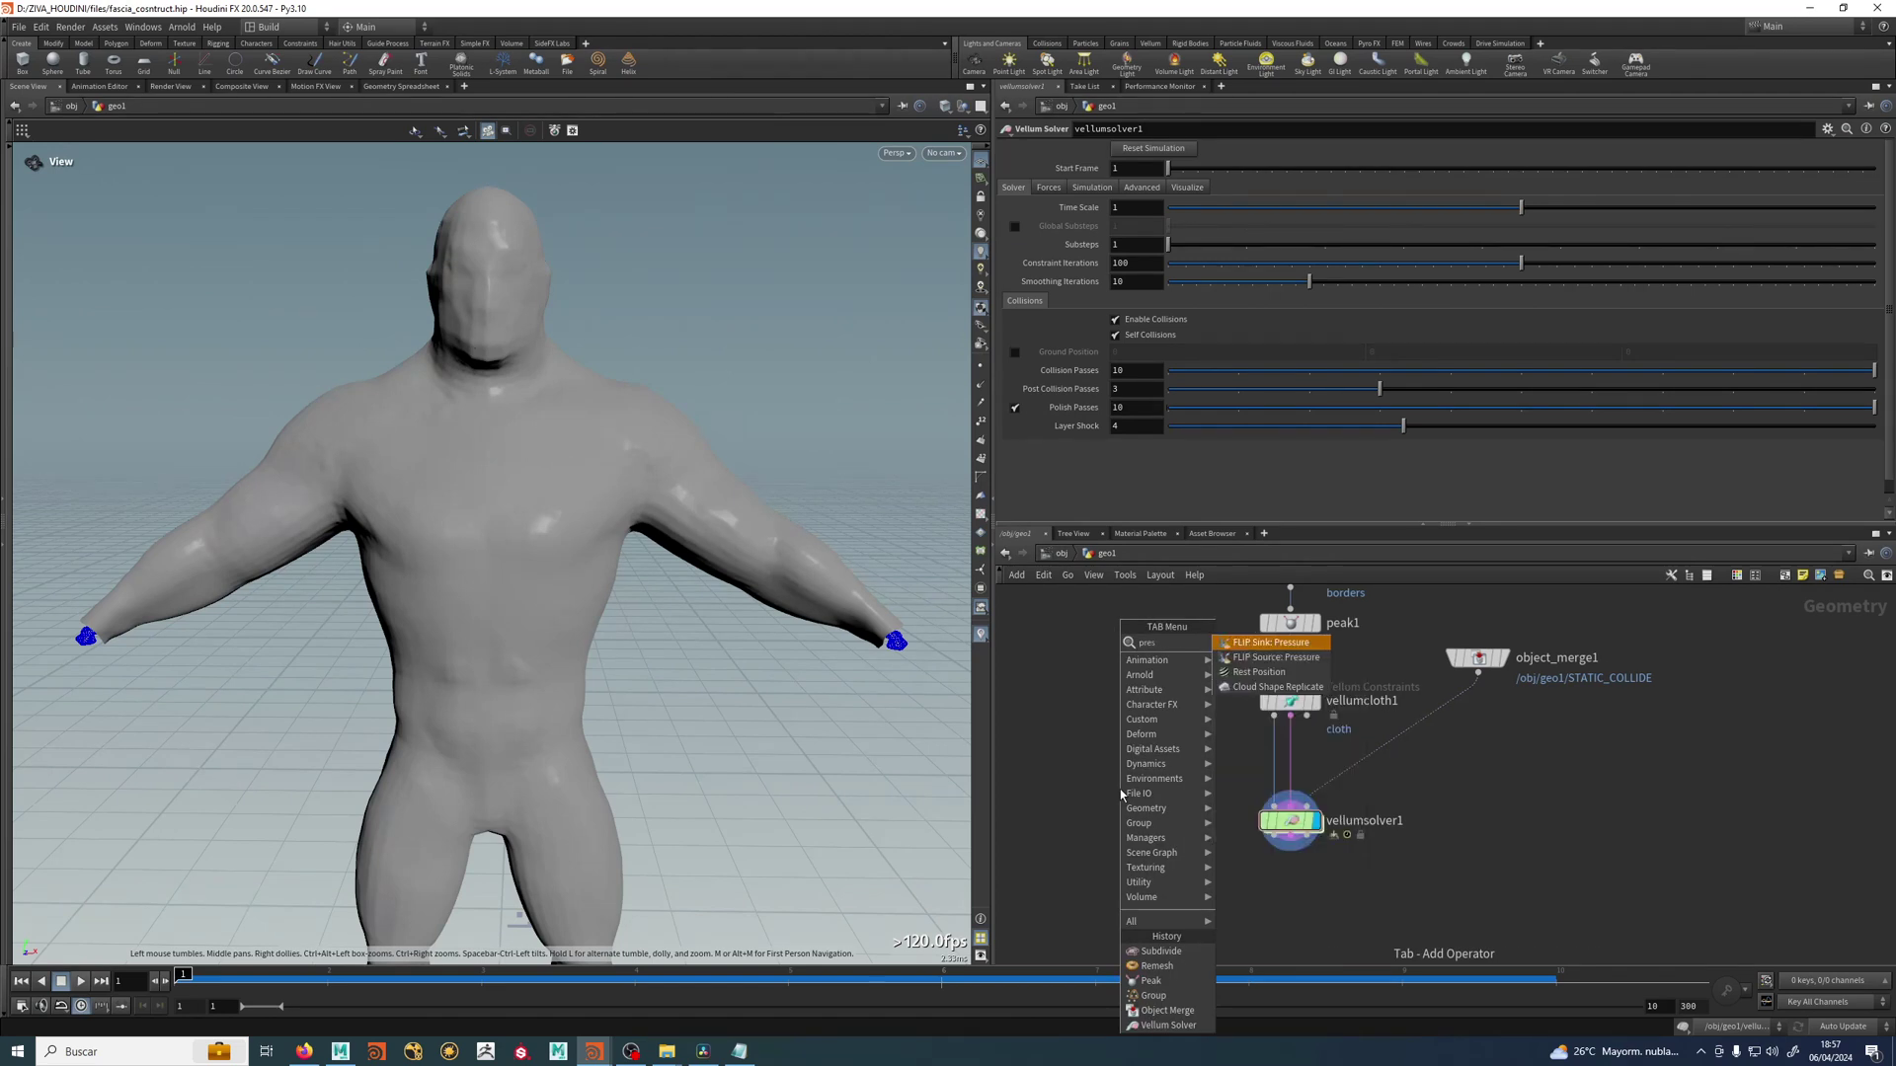
key("BackSpace")
key("BackSpace")
key("BackSpace")
key("BackSpace")
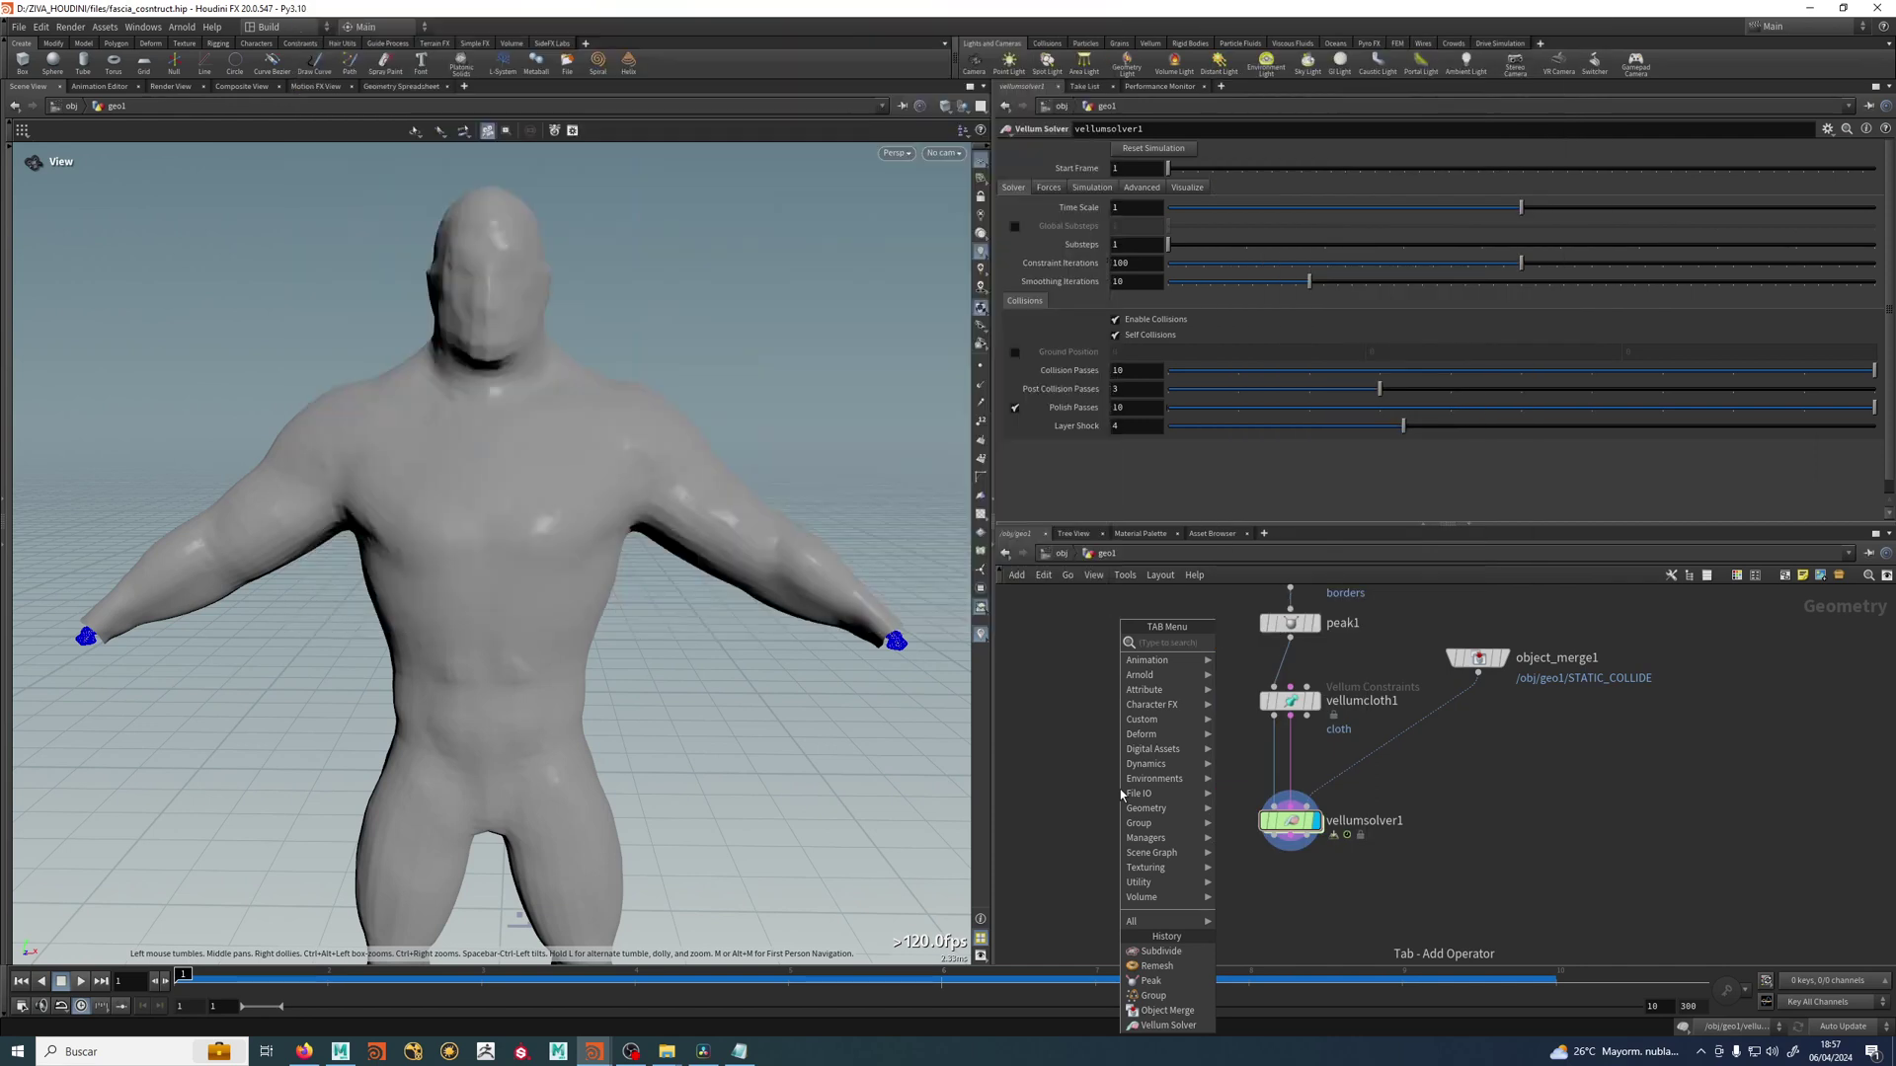
left_click(1077, 785)
Add a Vellum Configure Balloon setup in free space beside vellumcloth1 in the node network.
middle_click_drag(1107, 739, 1172, 763)
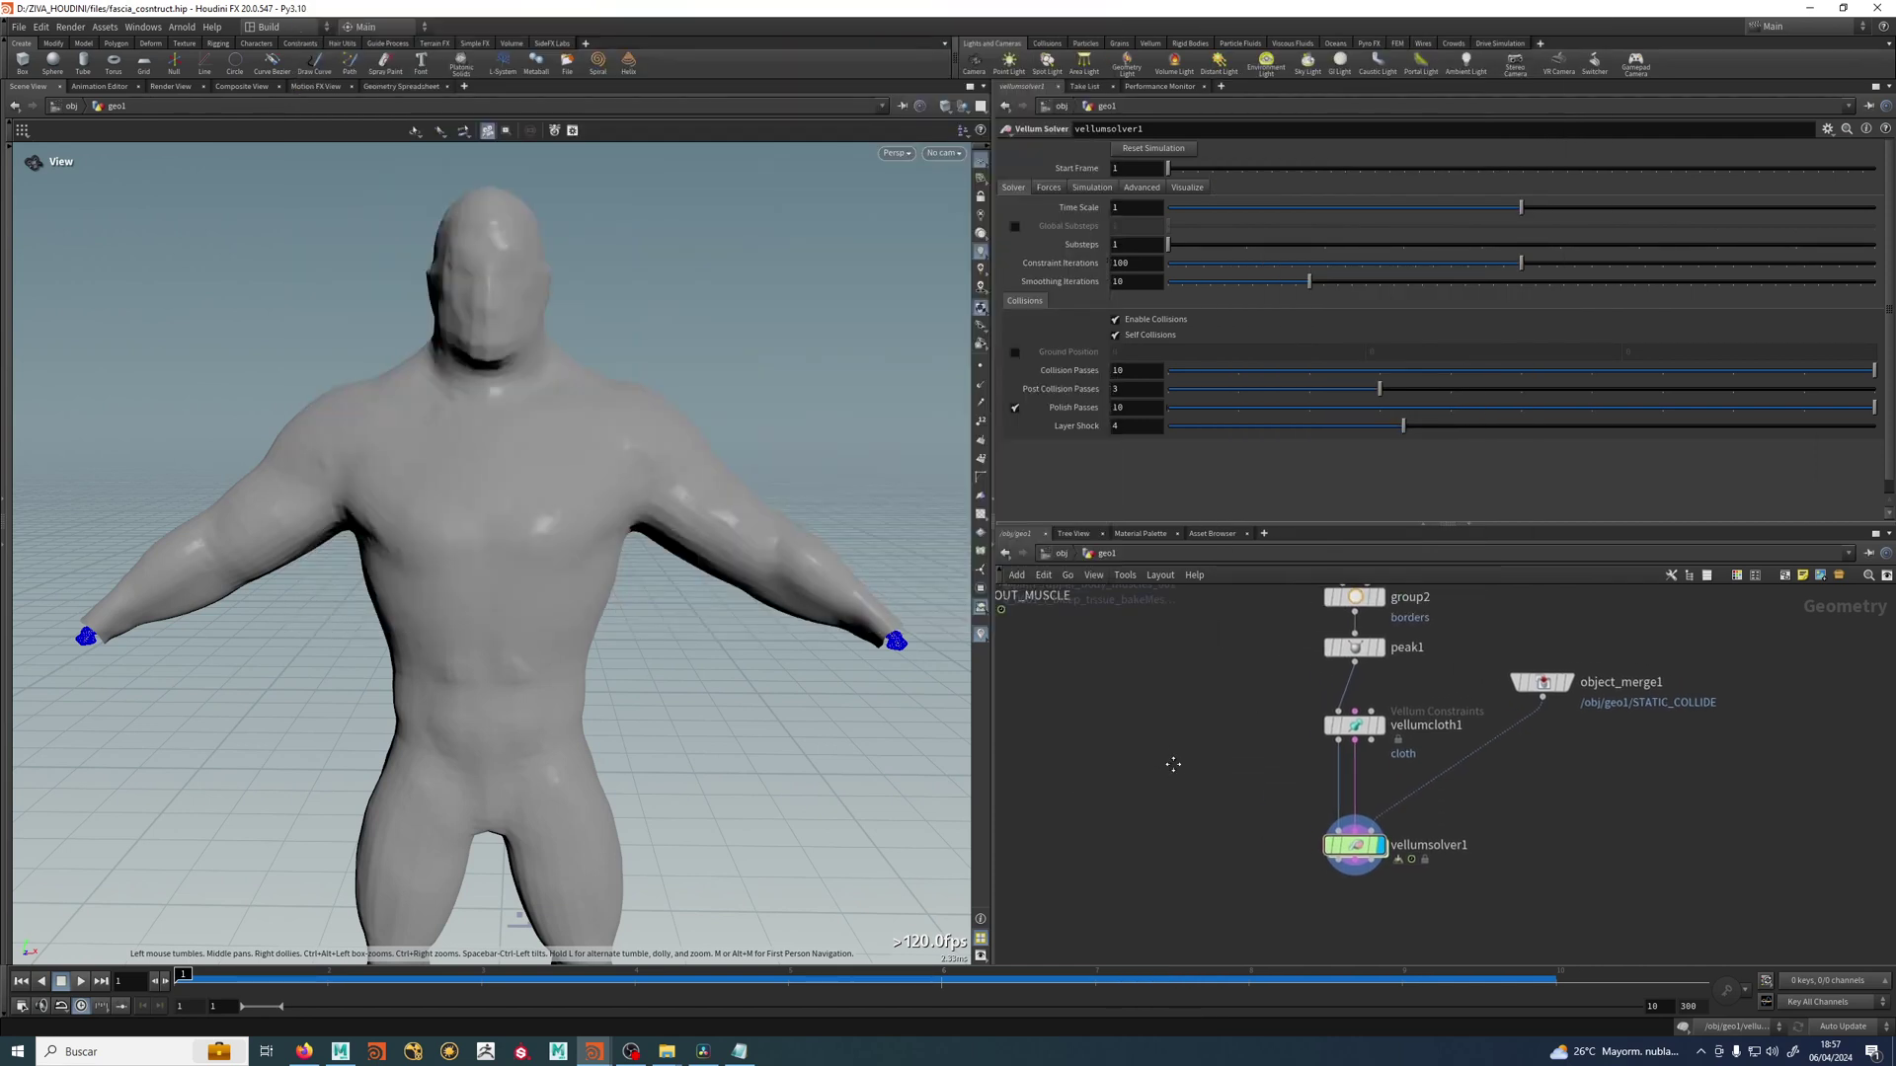
key("Tab")
type("ballo")
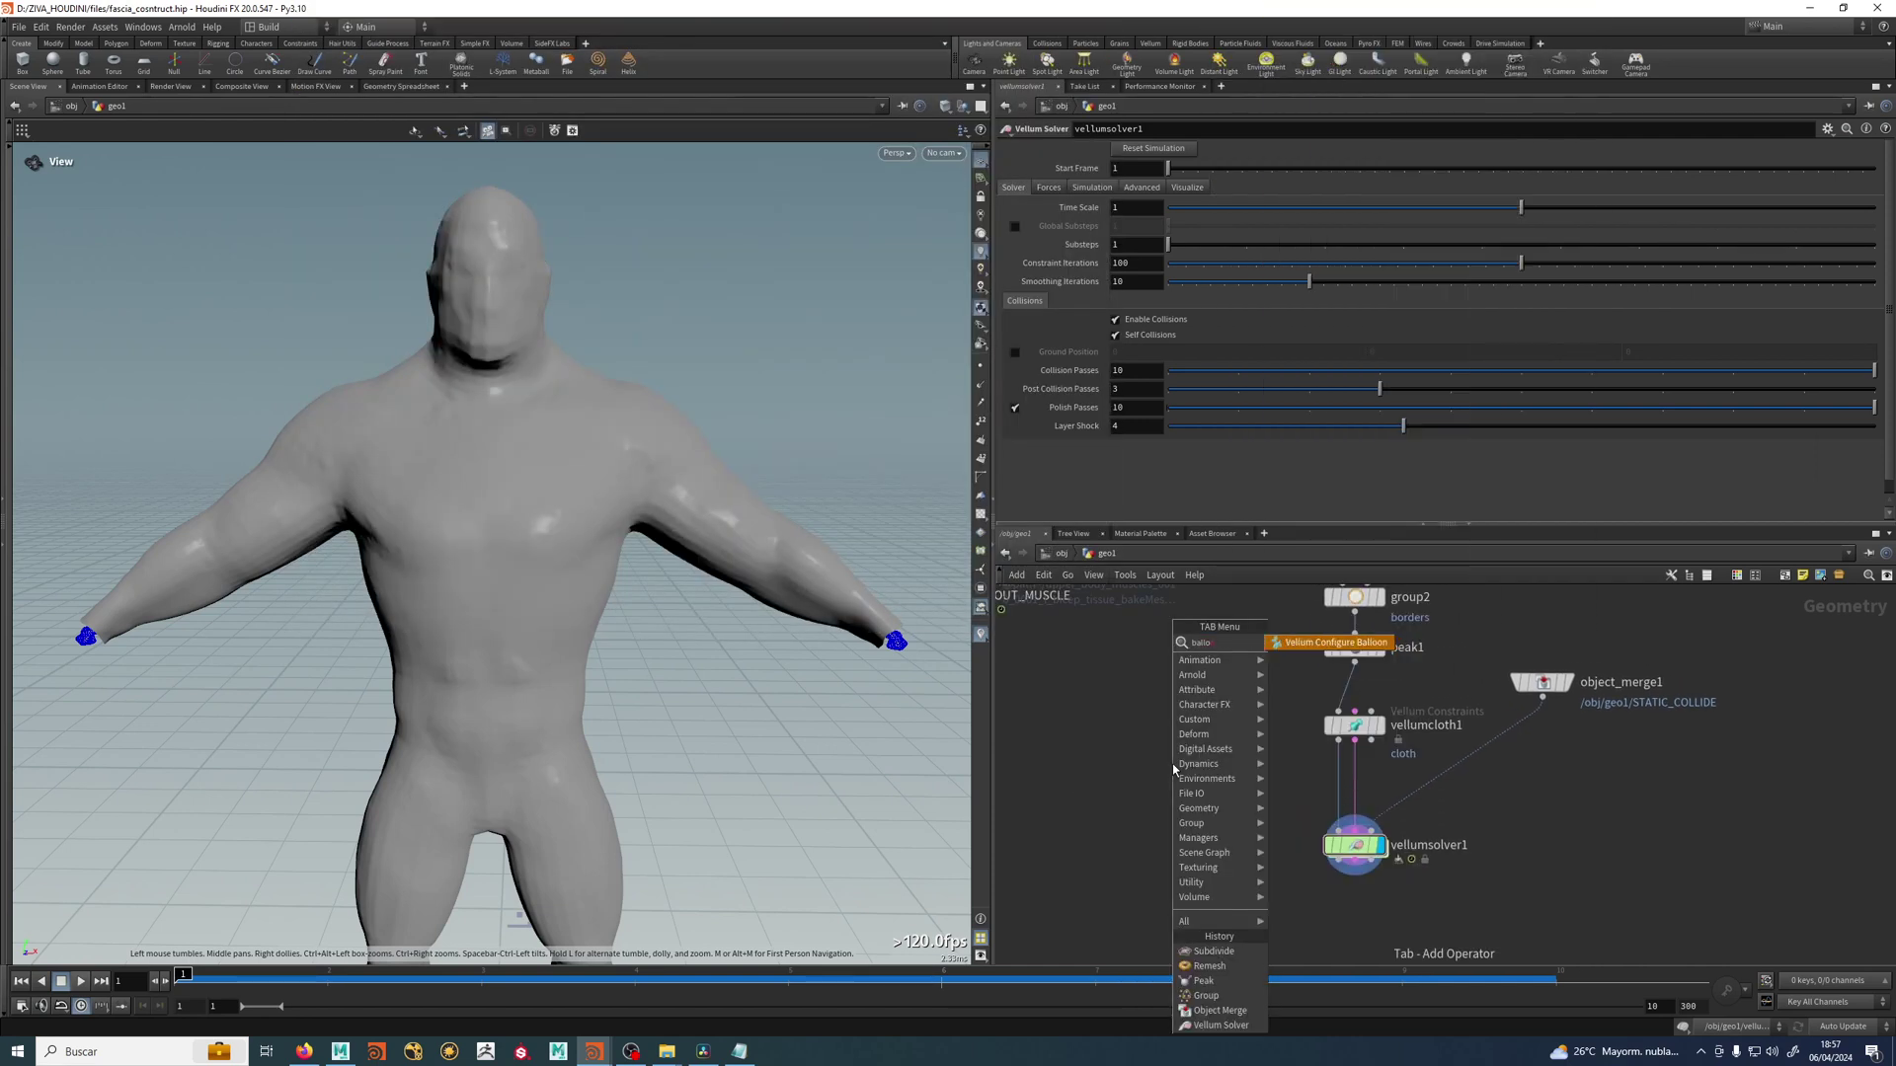
key("Return")
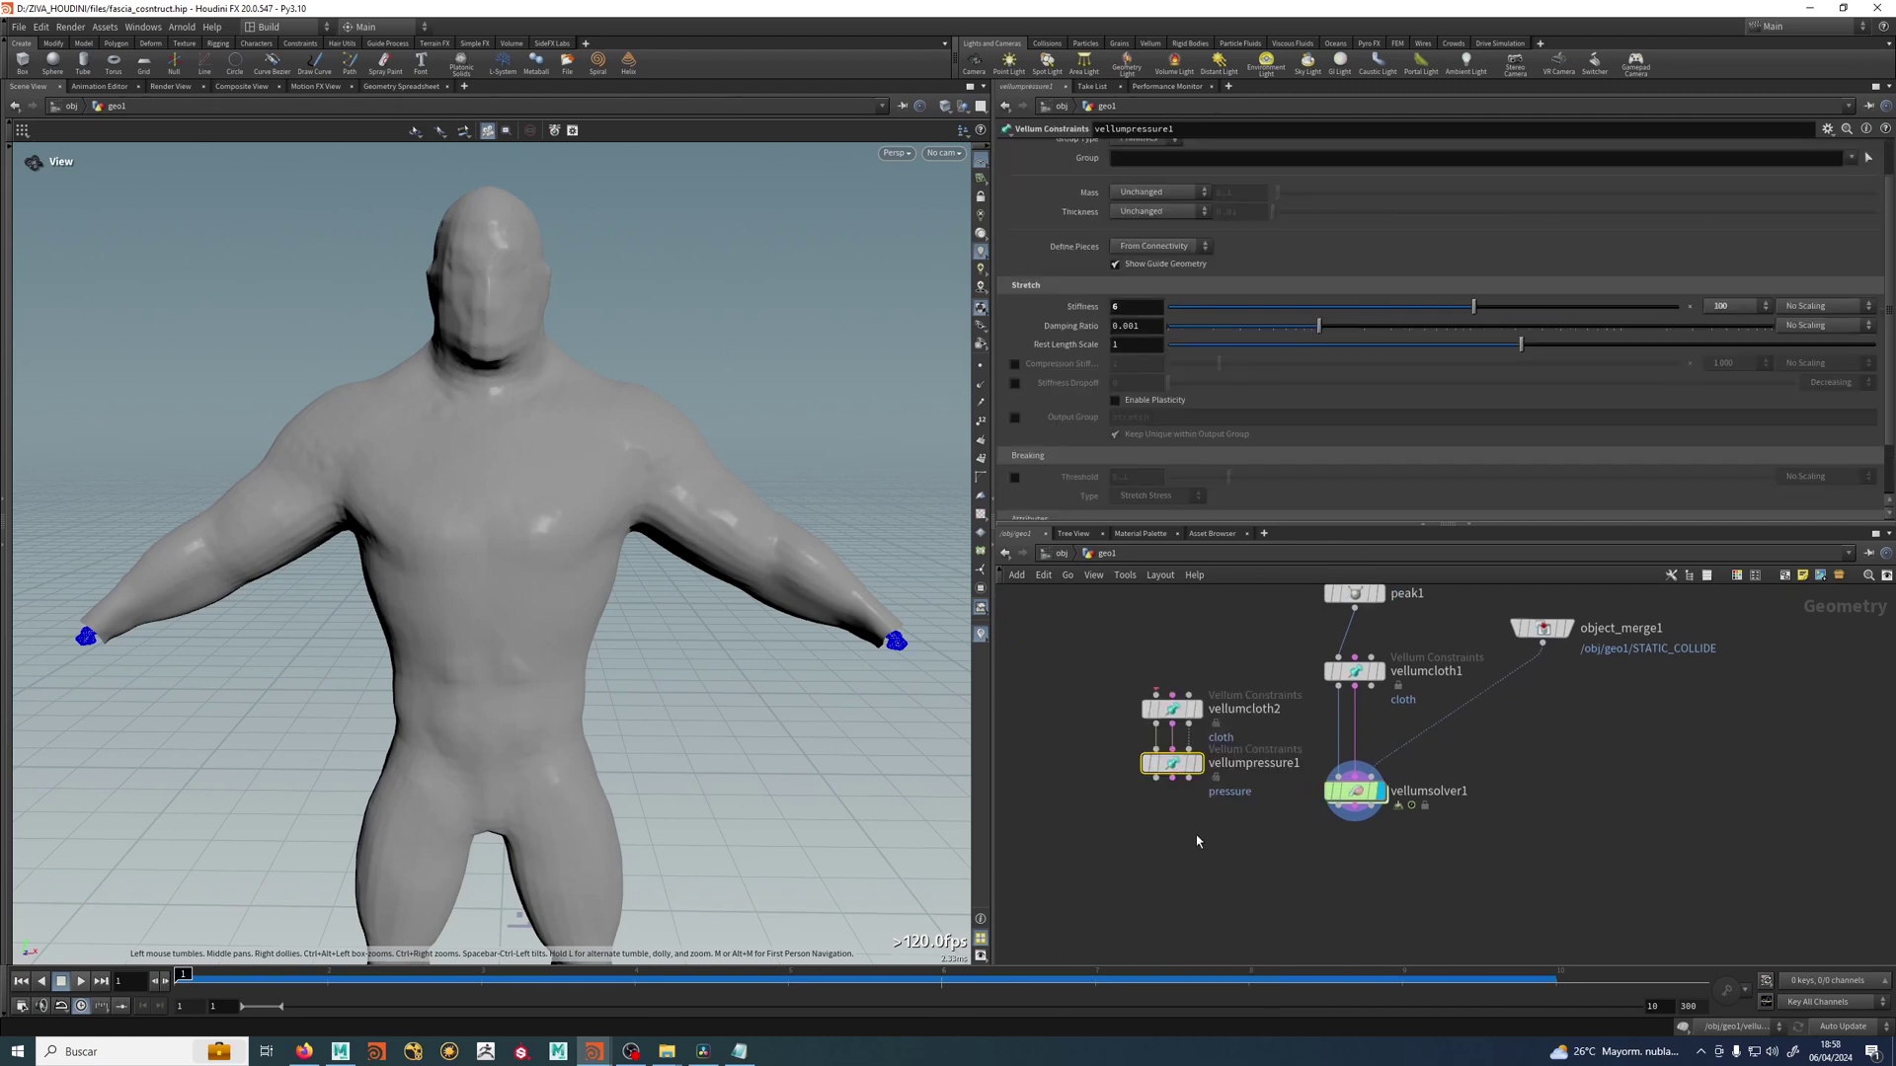
Insert vellumpressure1 between vellumcloth1 and vellumsolver1 and delete the extra vellumcloth2 node.
left_click_drag(1170, 771, 1355, 744)
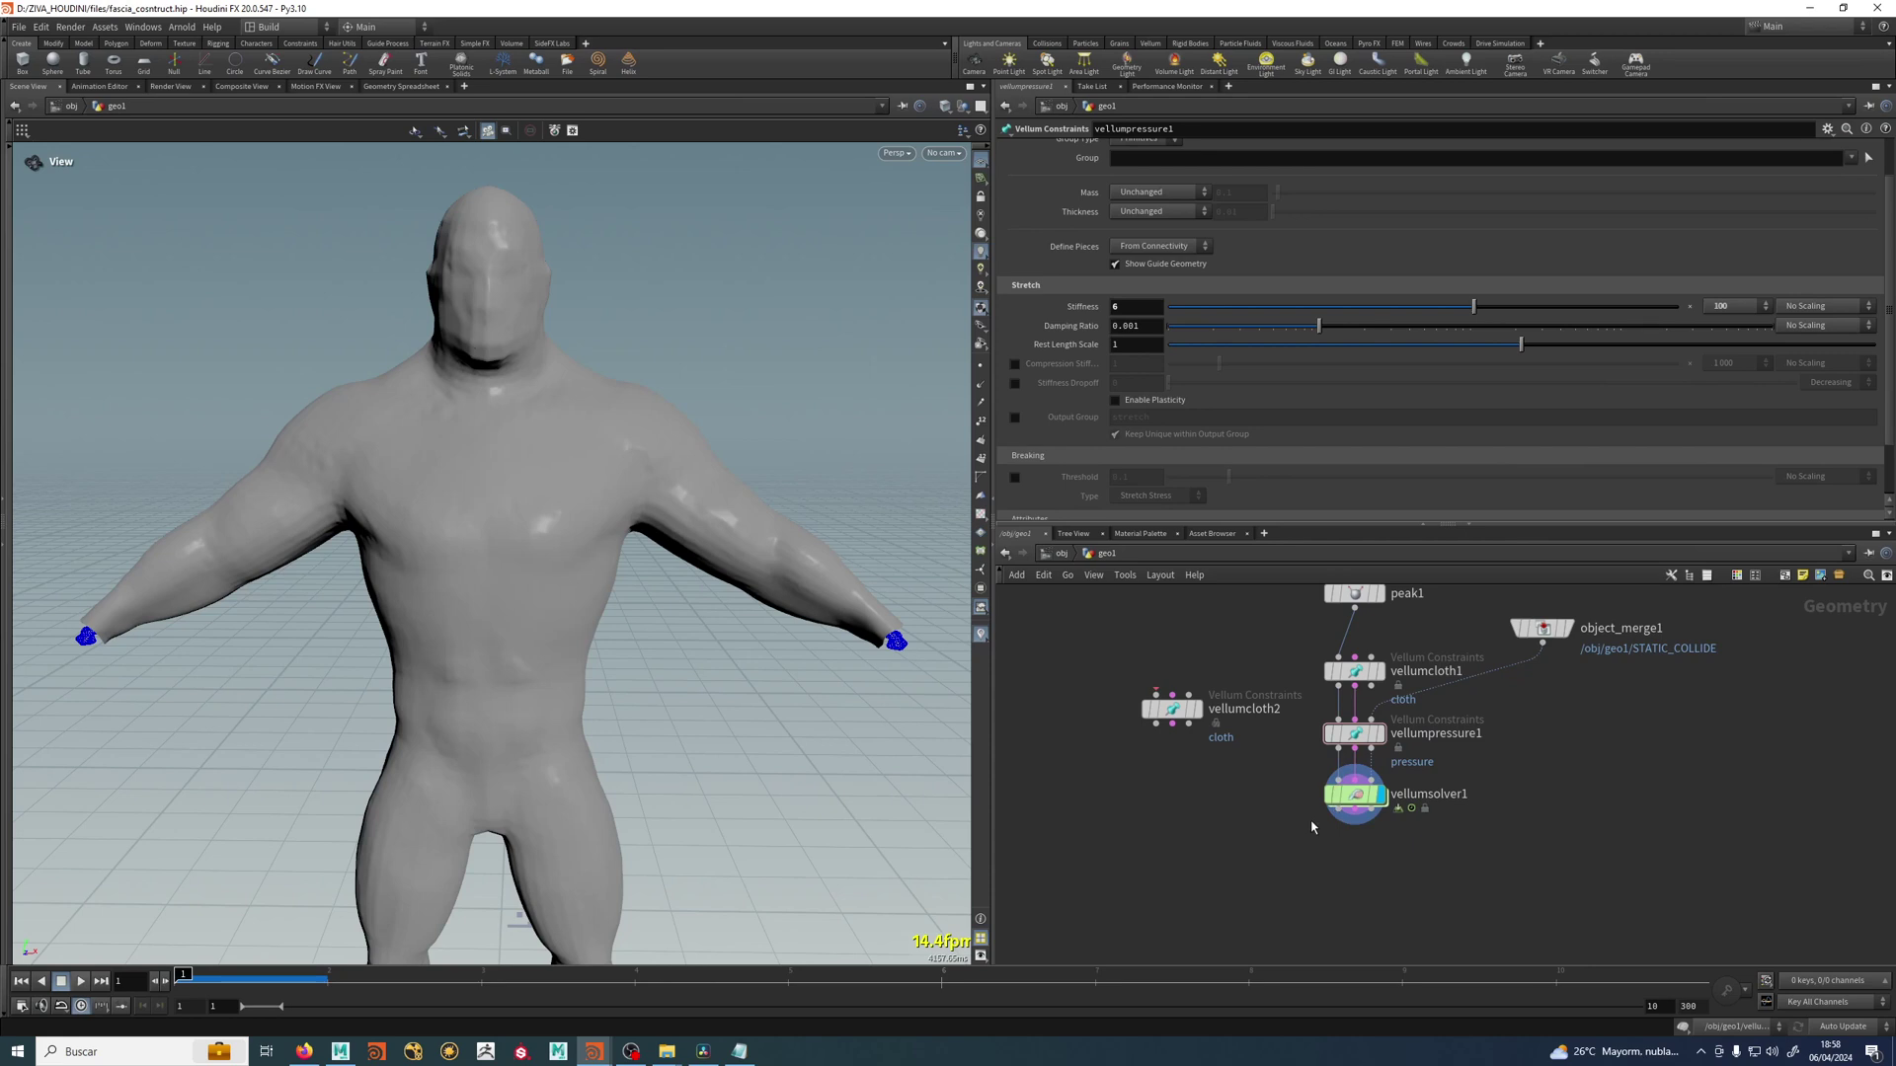
left_click(1172, 713)
key("Delete")
Play the simulation briefly with the pressure constraint added and return to the first frame.
scroll(1190, 888, "down", 3)
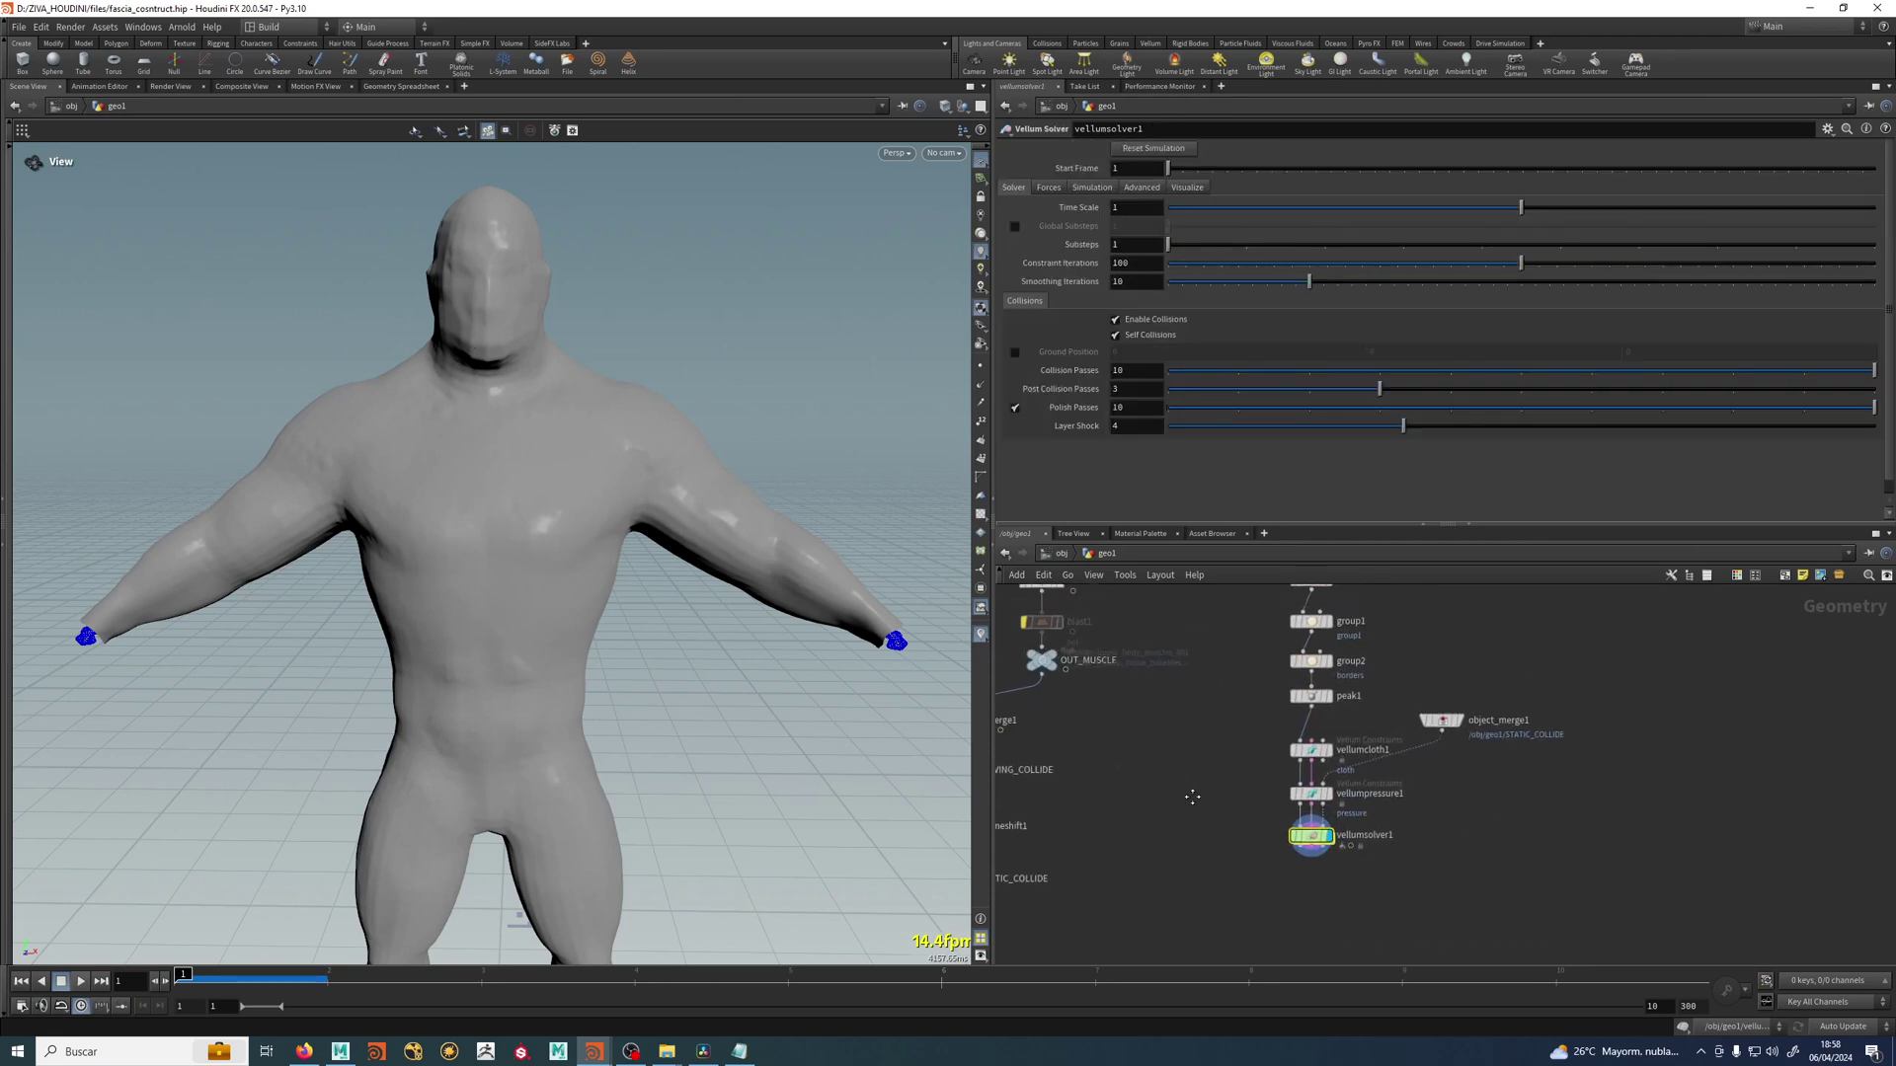
left_click(85, 980)
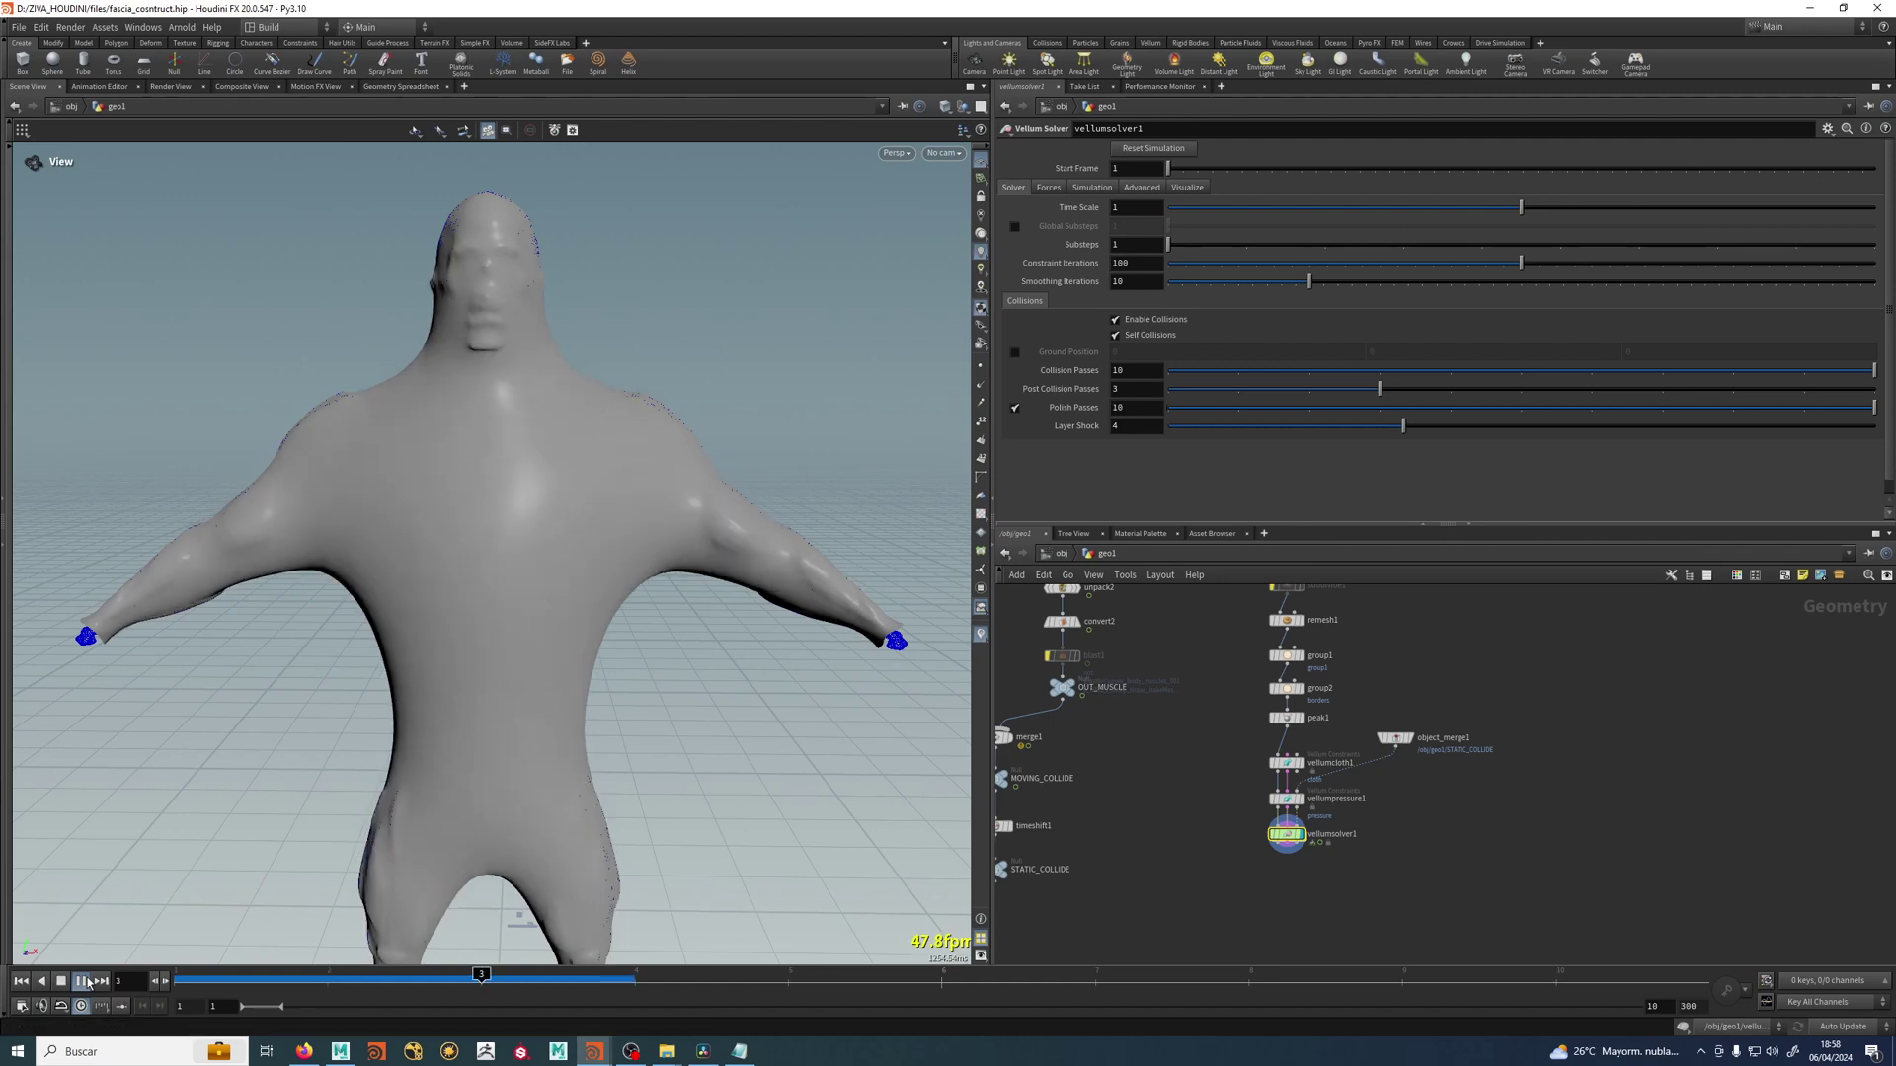
left_click(21, 980)
Set the Rest Length Scale of vellumpressure1's stretch constraint to 0.1.
scroll(1294, 813, "up", 3)
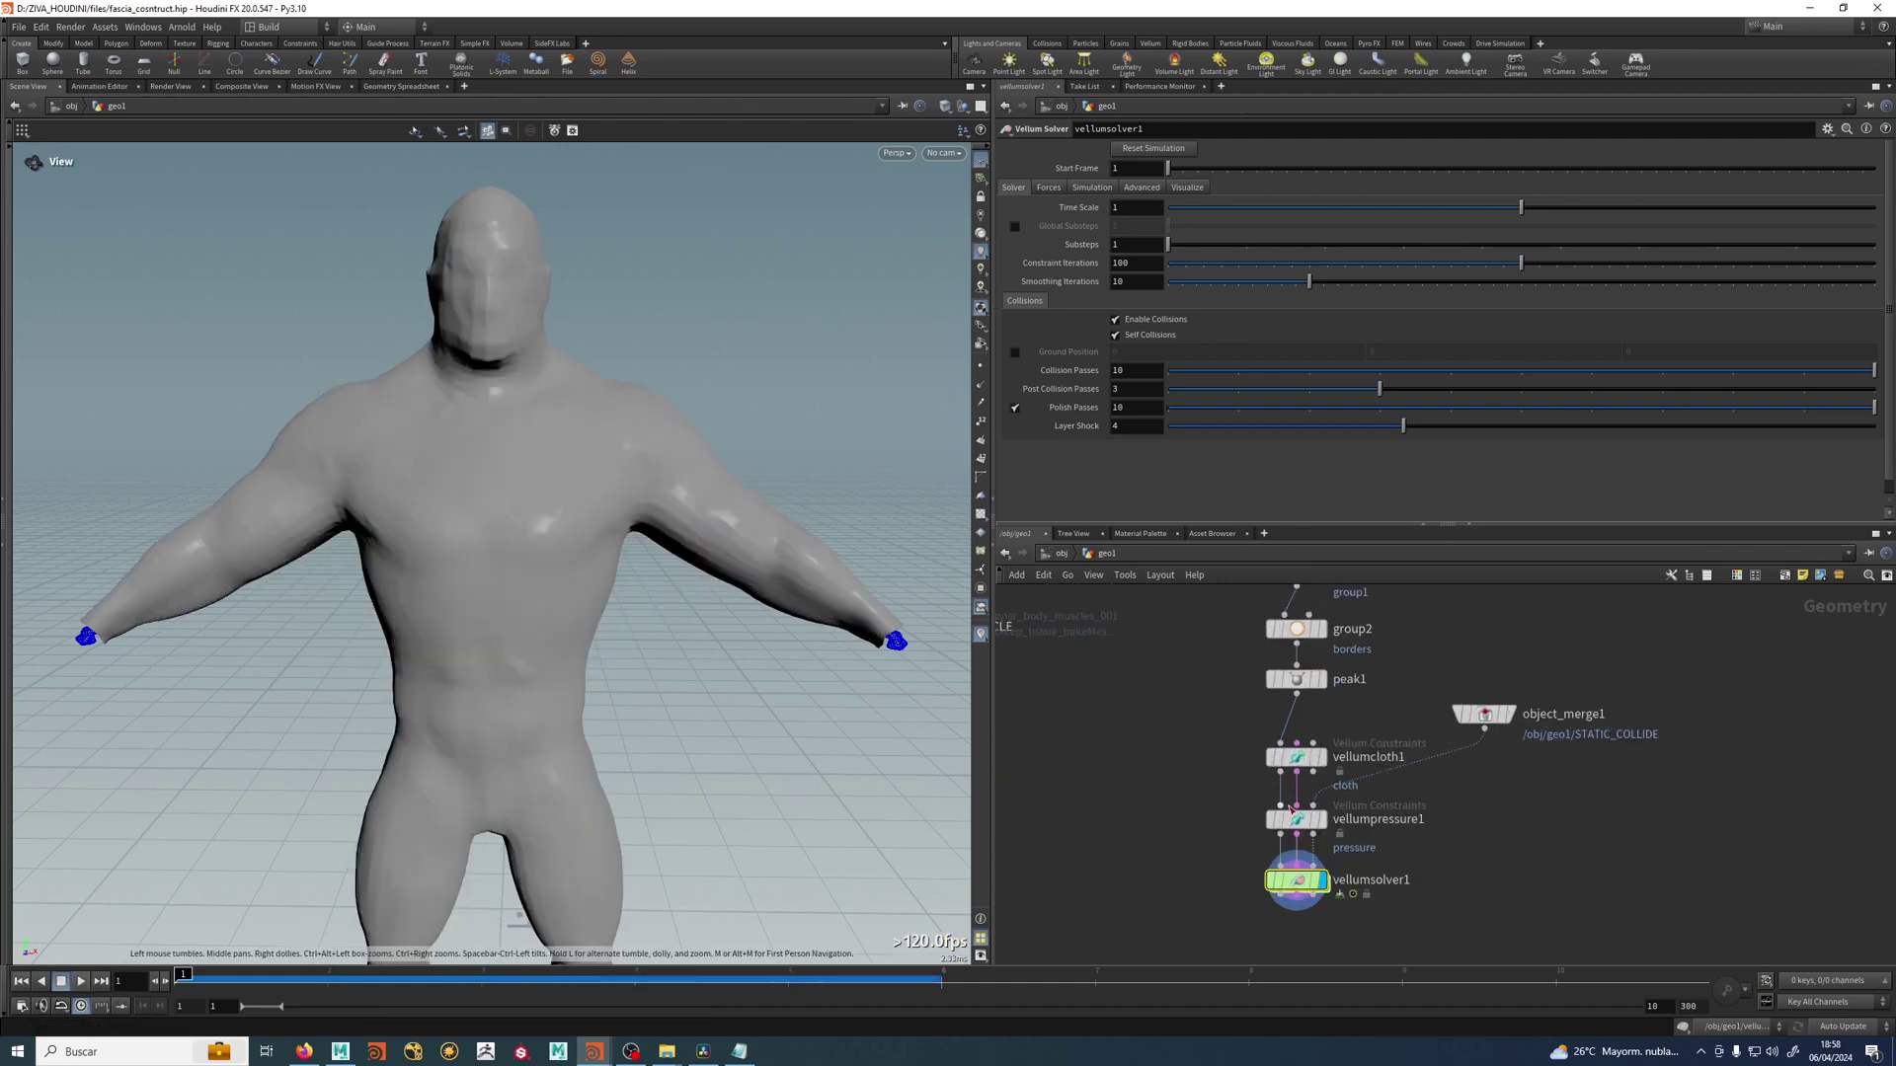
left_click(1294, 816)
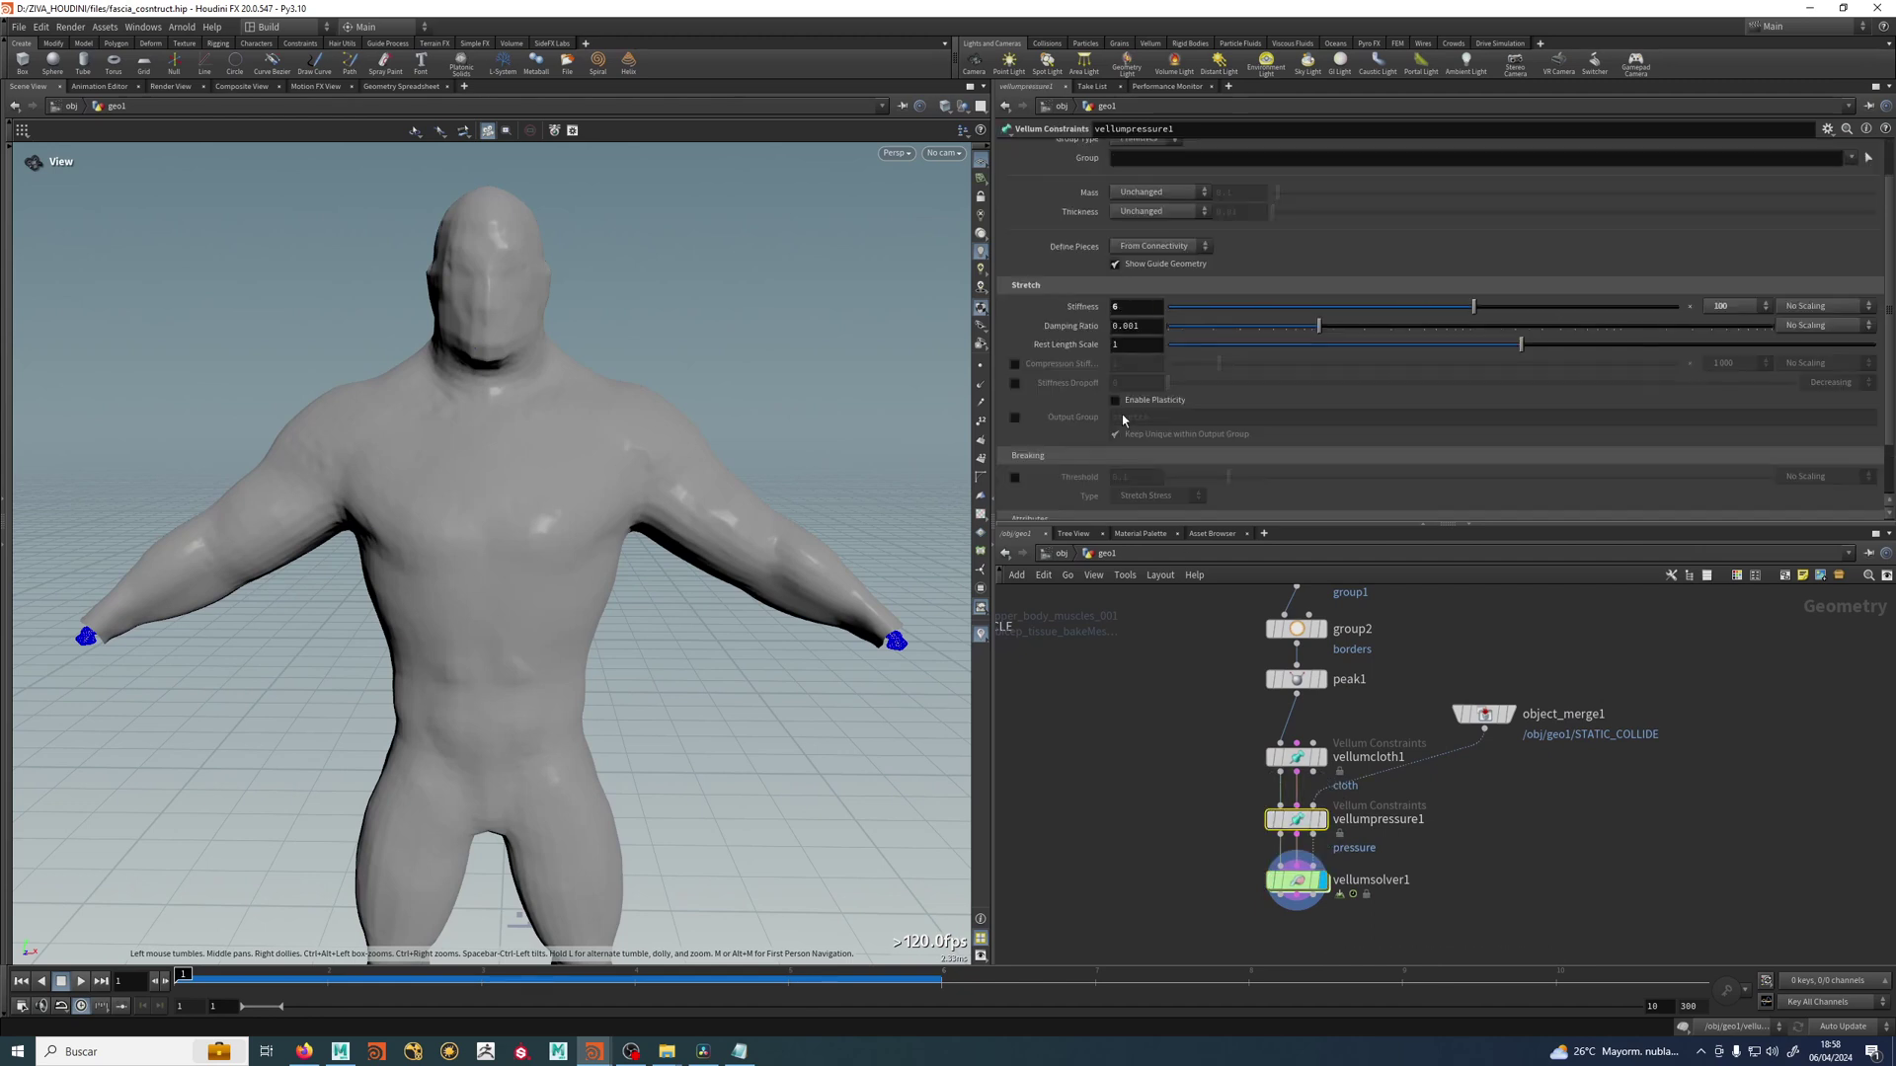
left_click(1137, 343)
type("0.1")
key("Return")
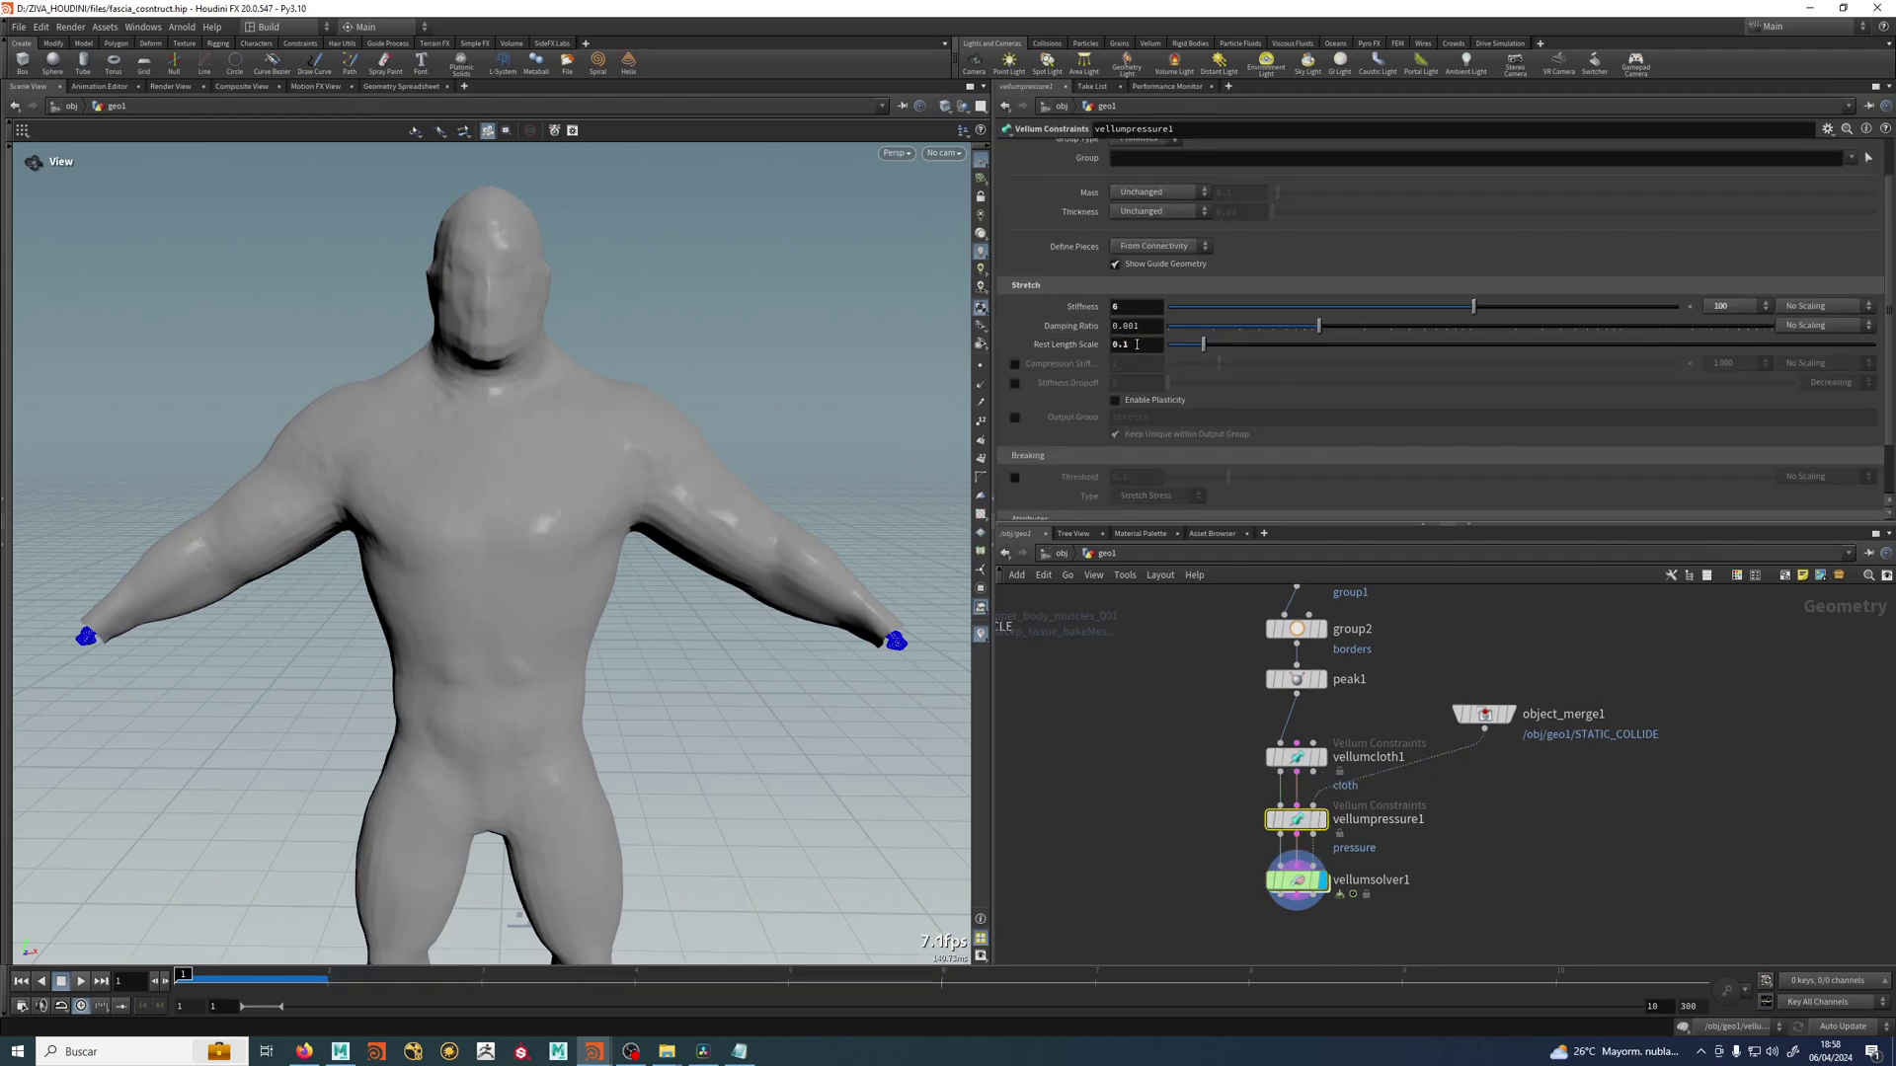
Play the simulation with the reduced pressure rest length, go to frame 10 and check the whole body.
scroll(1125, 636, "down", 2)
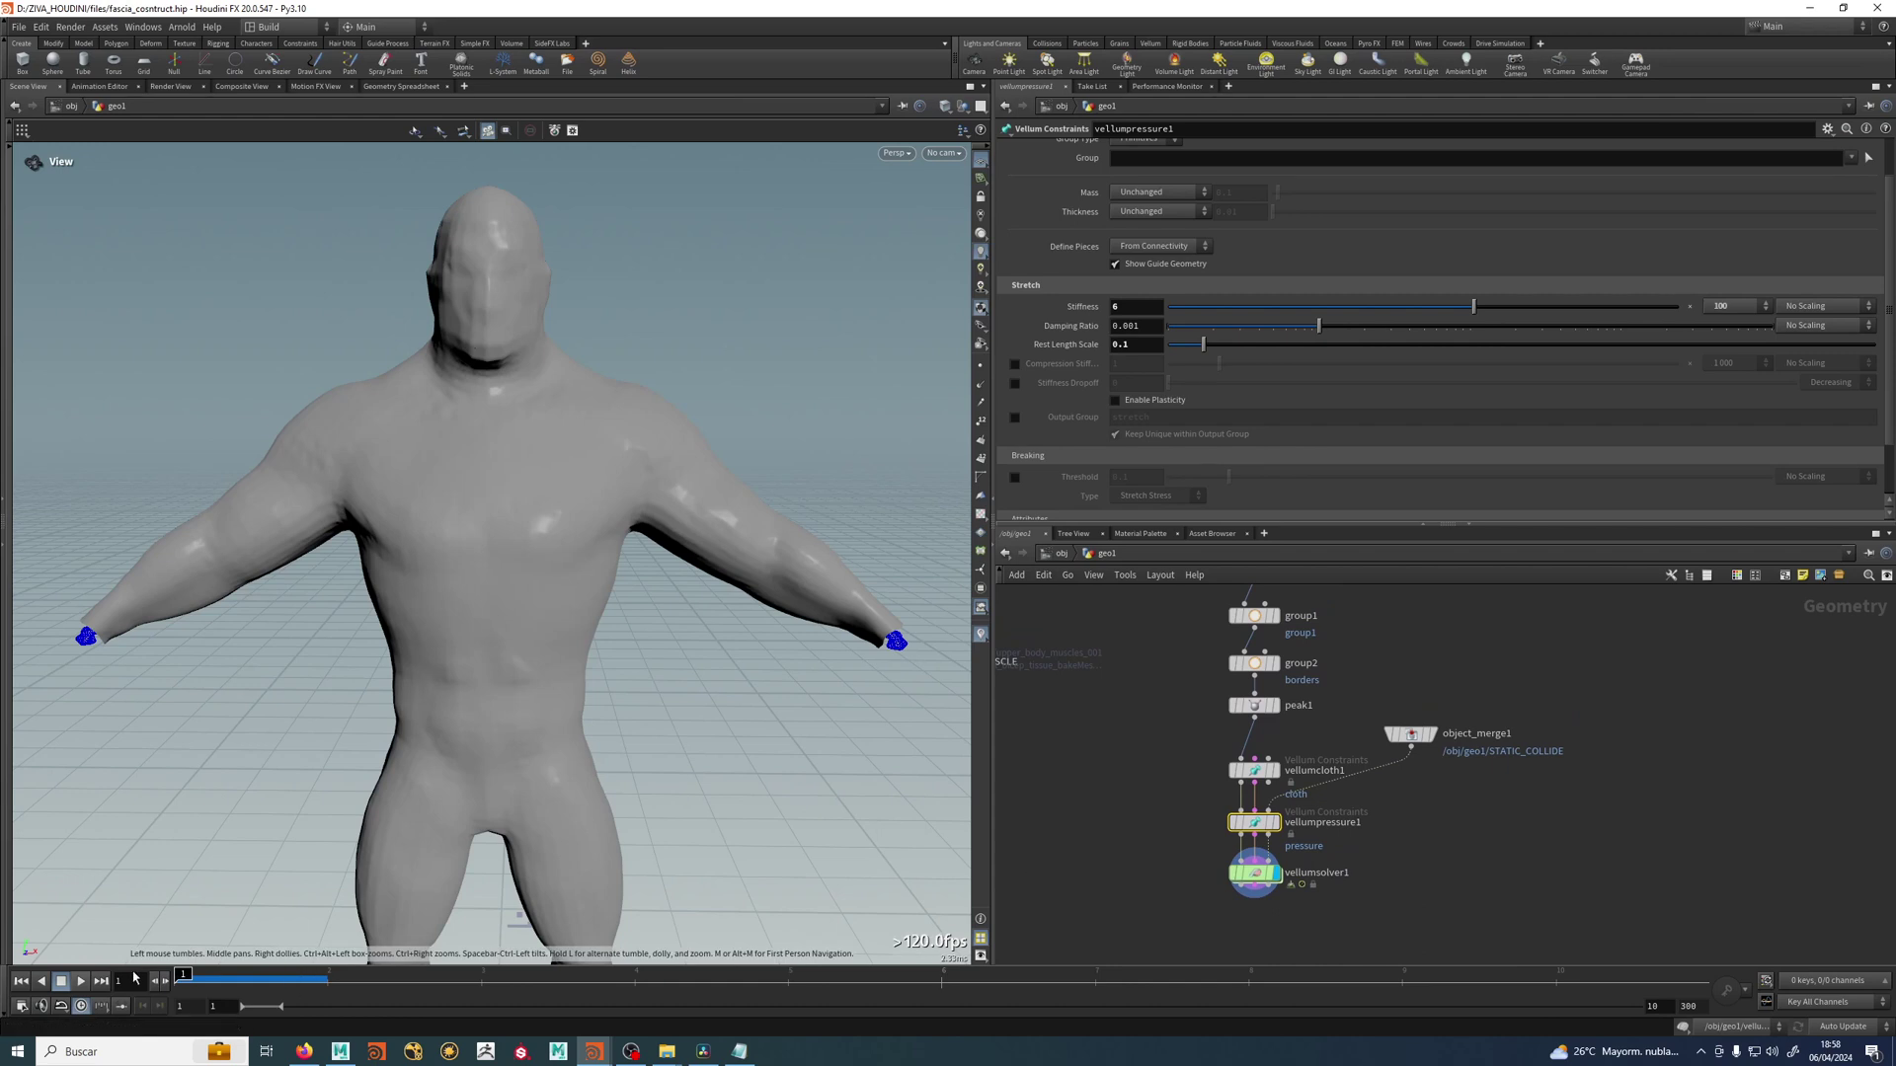
left_click(82, 982)
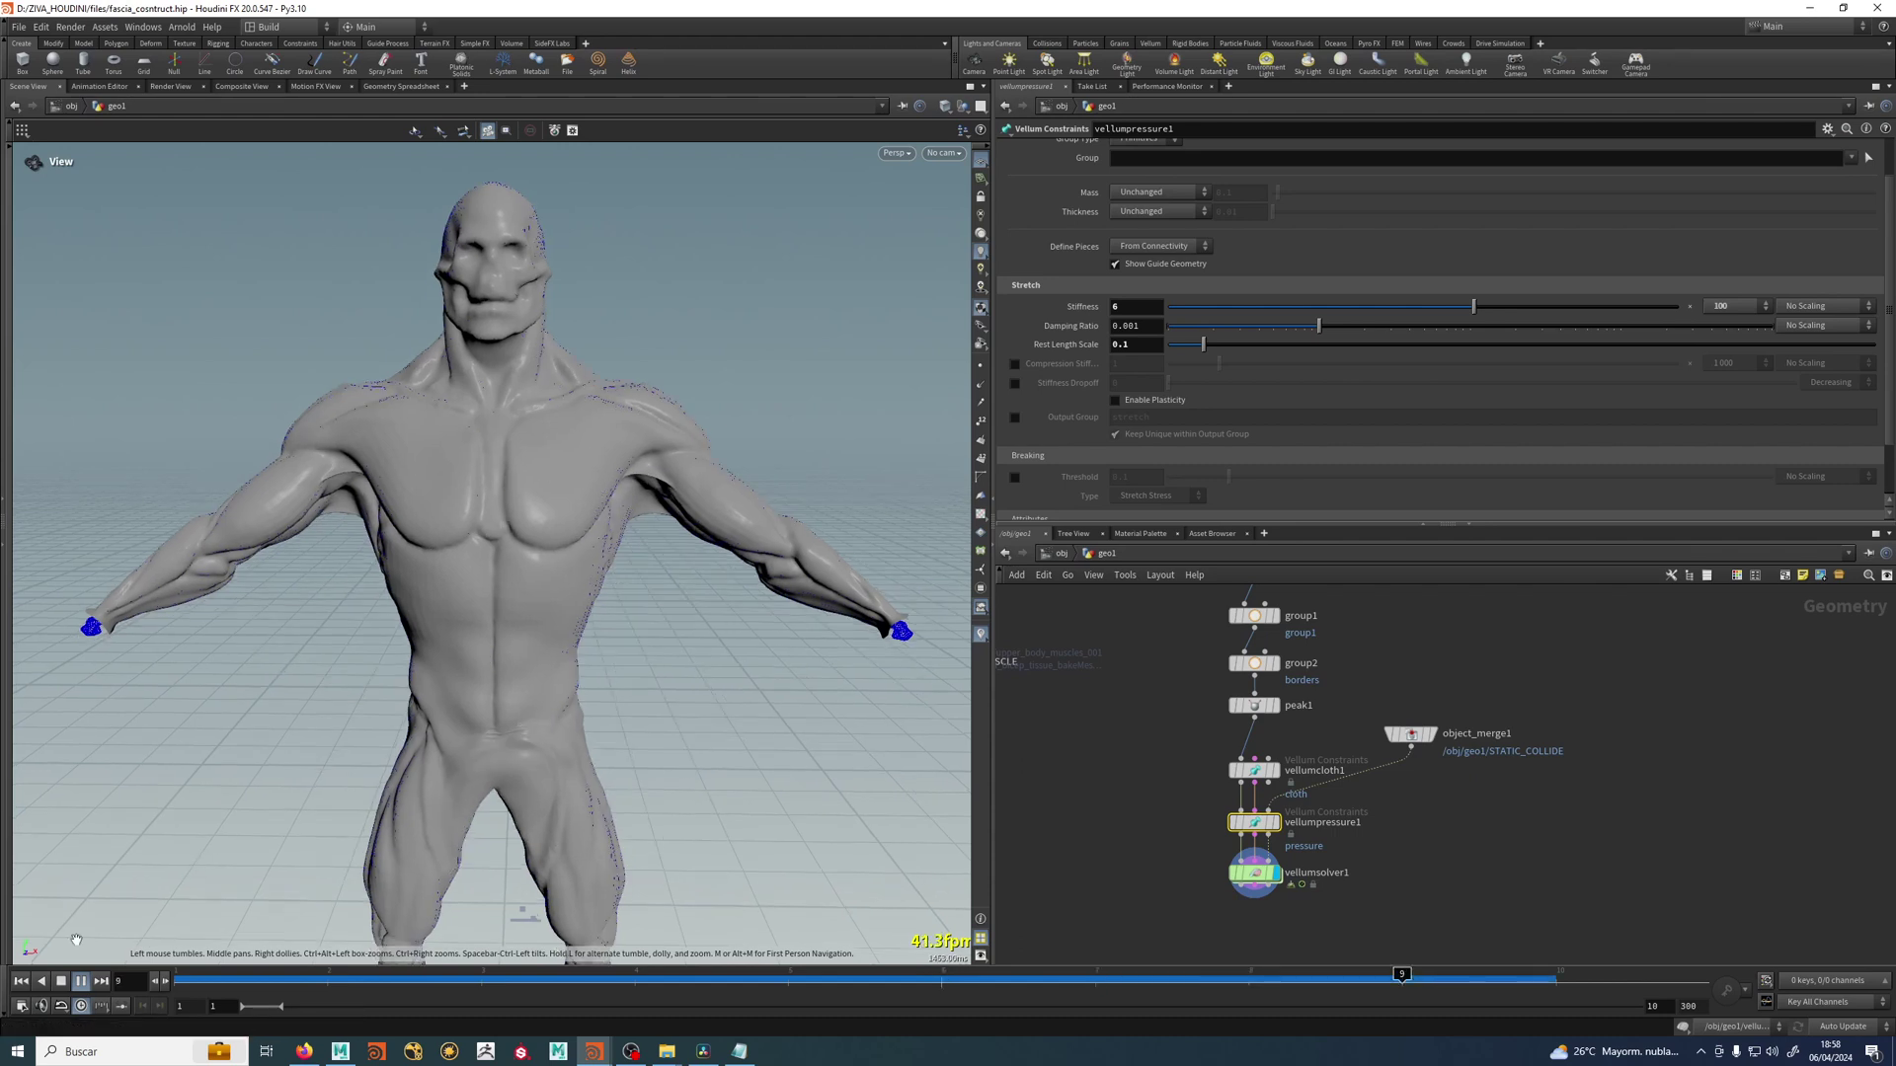
left_click(84, 982)
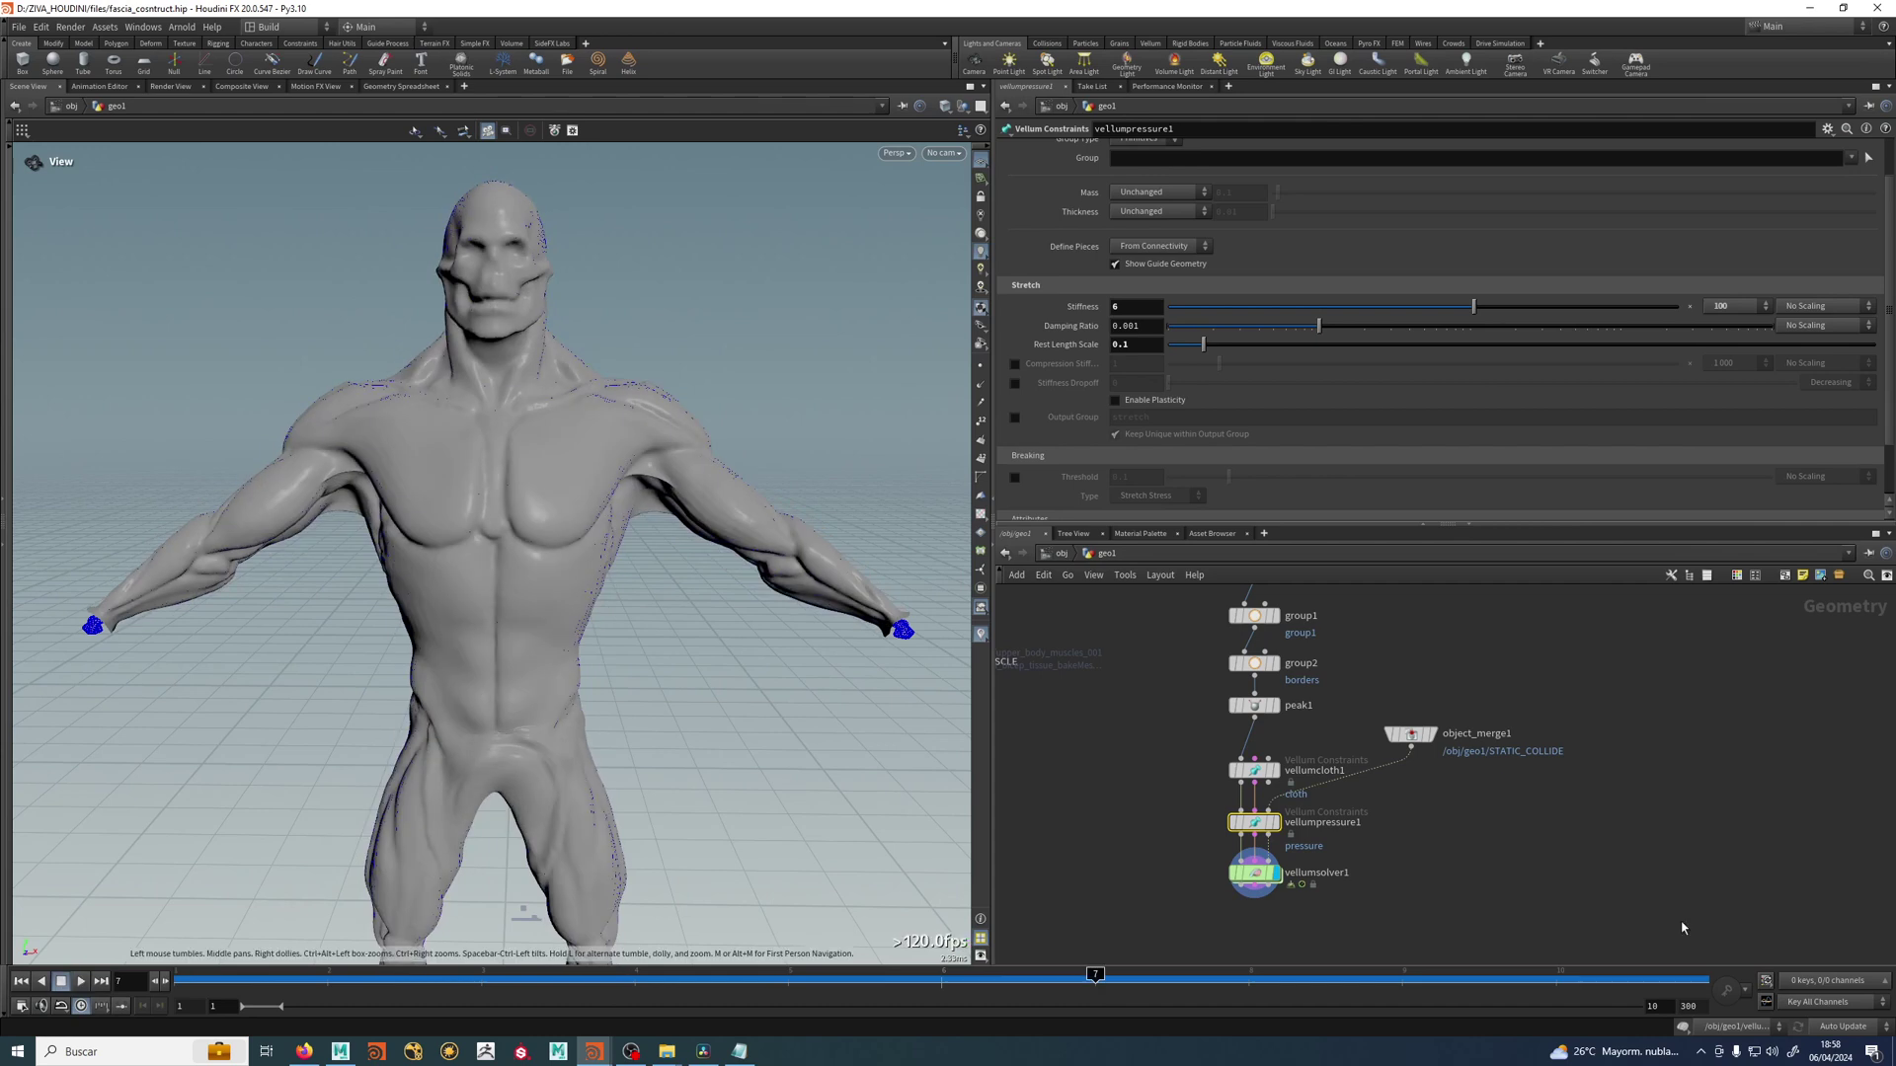
left_click(1588, 981)
mouse_move(689, 550)
left_mouse_down()
mouse_move(613, 593)
mouse_move(678, 648)
mouse_move(533, 568)
mouse_move(635, 474)
mouse_move(677, 521)
left_mouse_up()
right_click_drag(677, 520, 729, 561)
left_click_drag(729, 562, 632, 592)
scroll(1027, 385, "down", 3)
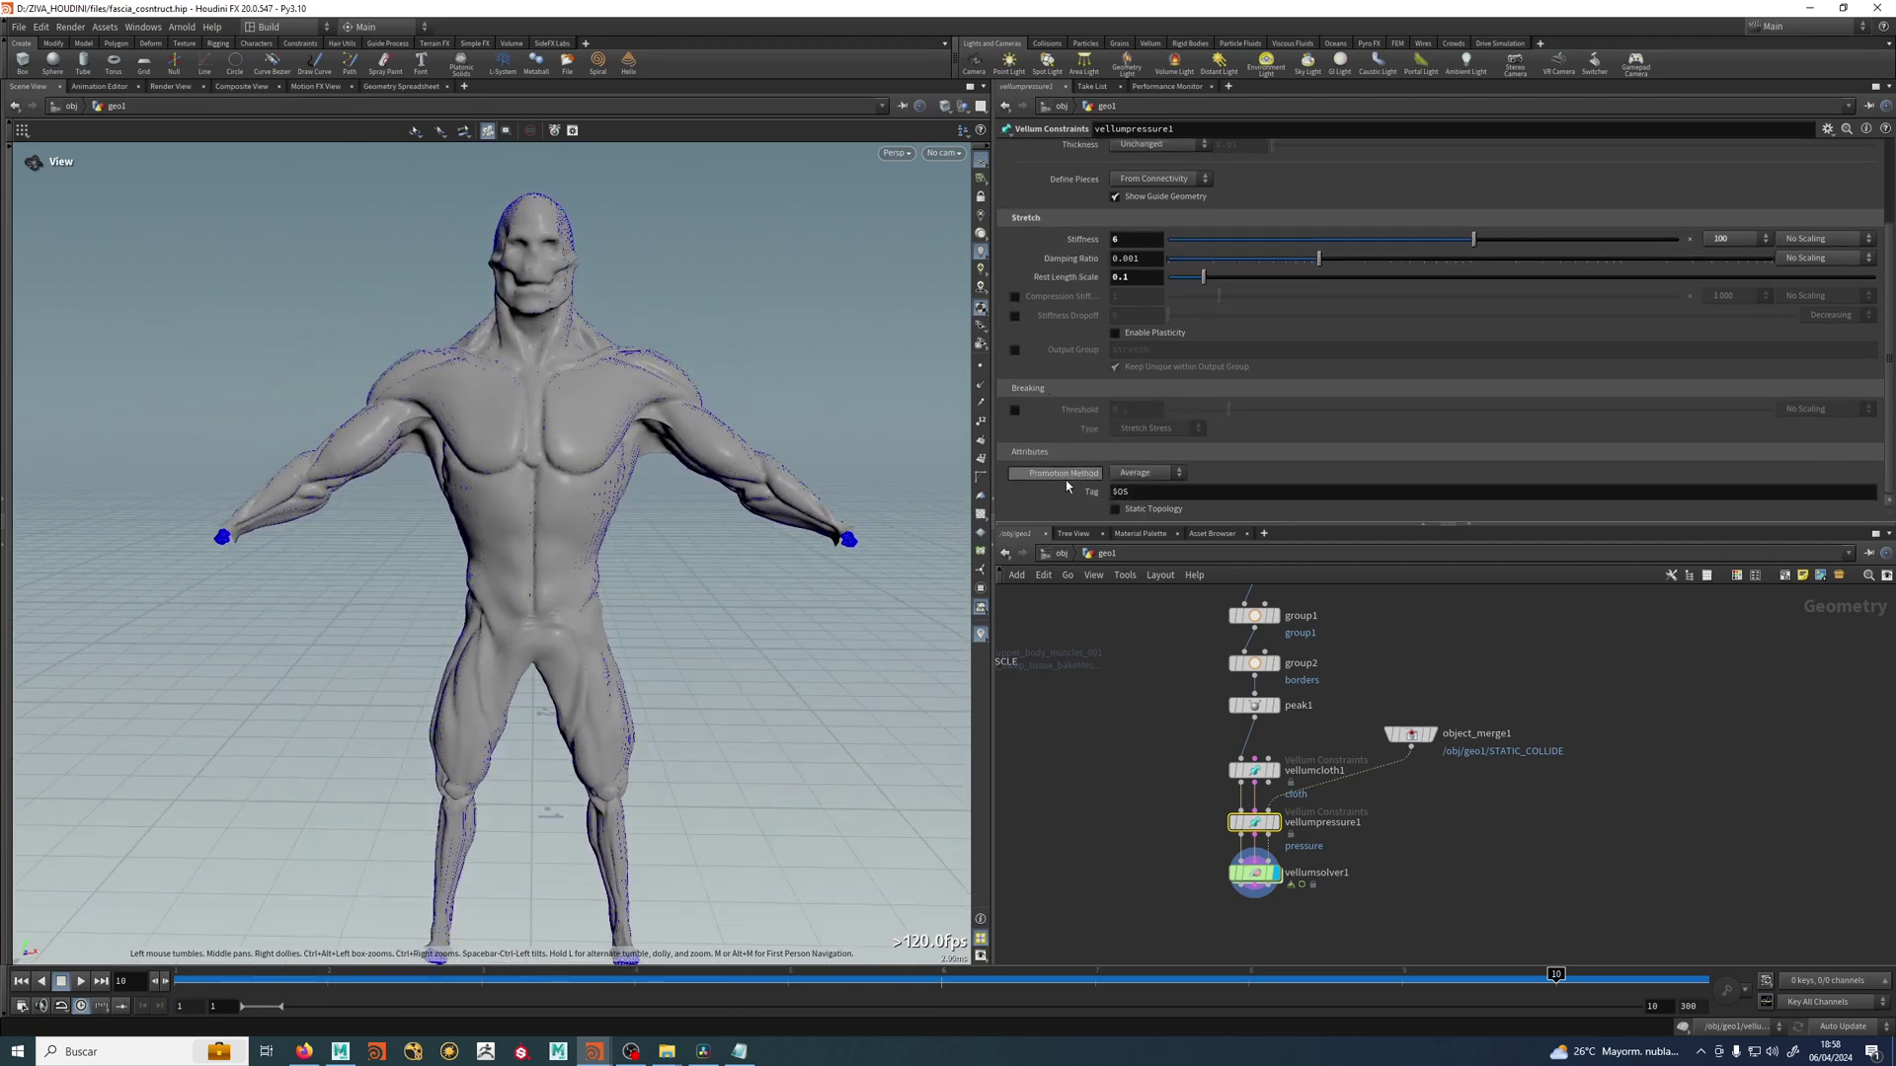
scroll(1065, 484, "up", 5)
left_click_drag(608, 477, 764, 673)
Select remesh1 and examine the shrunken cloth closely around the chest, armpit and upper arm.
middle_click_drag(1288, 595, 1295, 789)
scroll(1301, 782, "up", 2)
middle_click_drag(1335, 696, 1335, 745)
left_click(1240, 798)
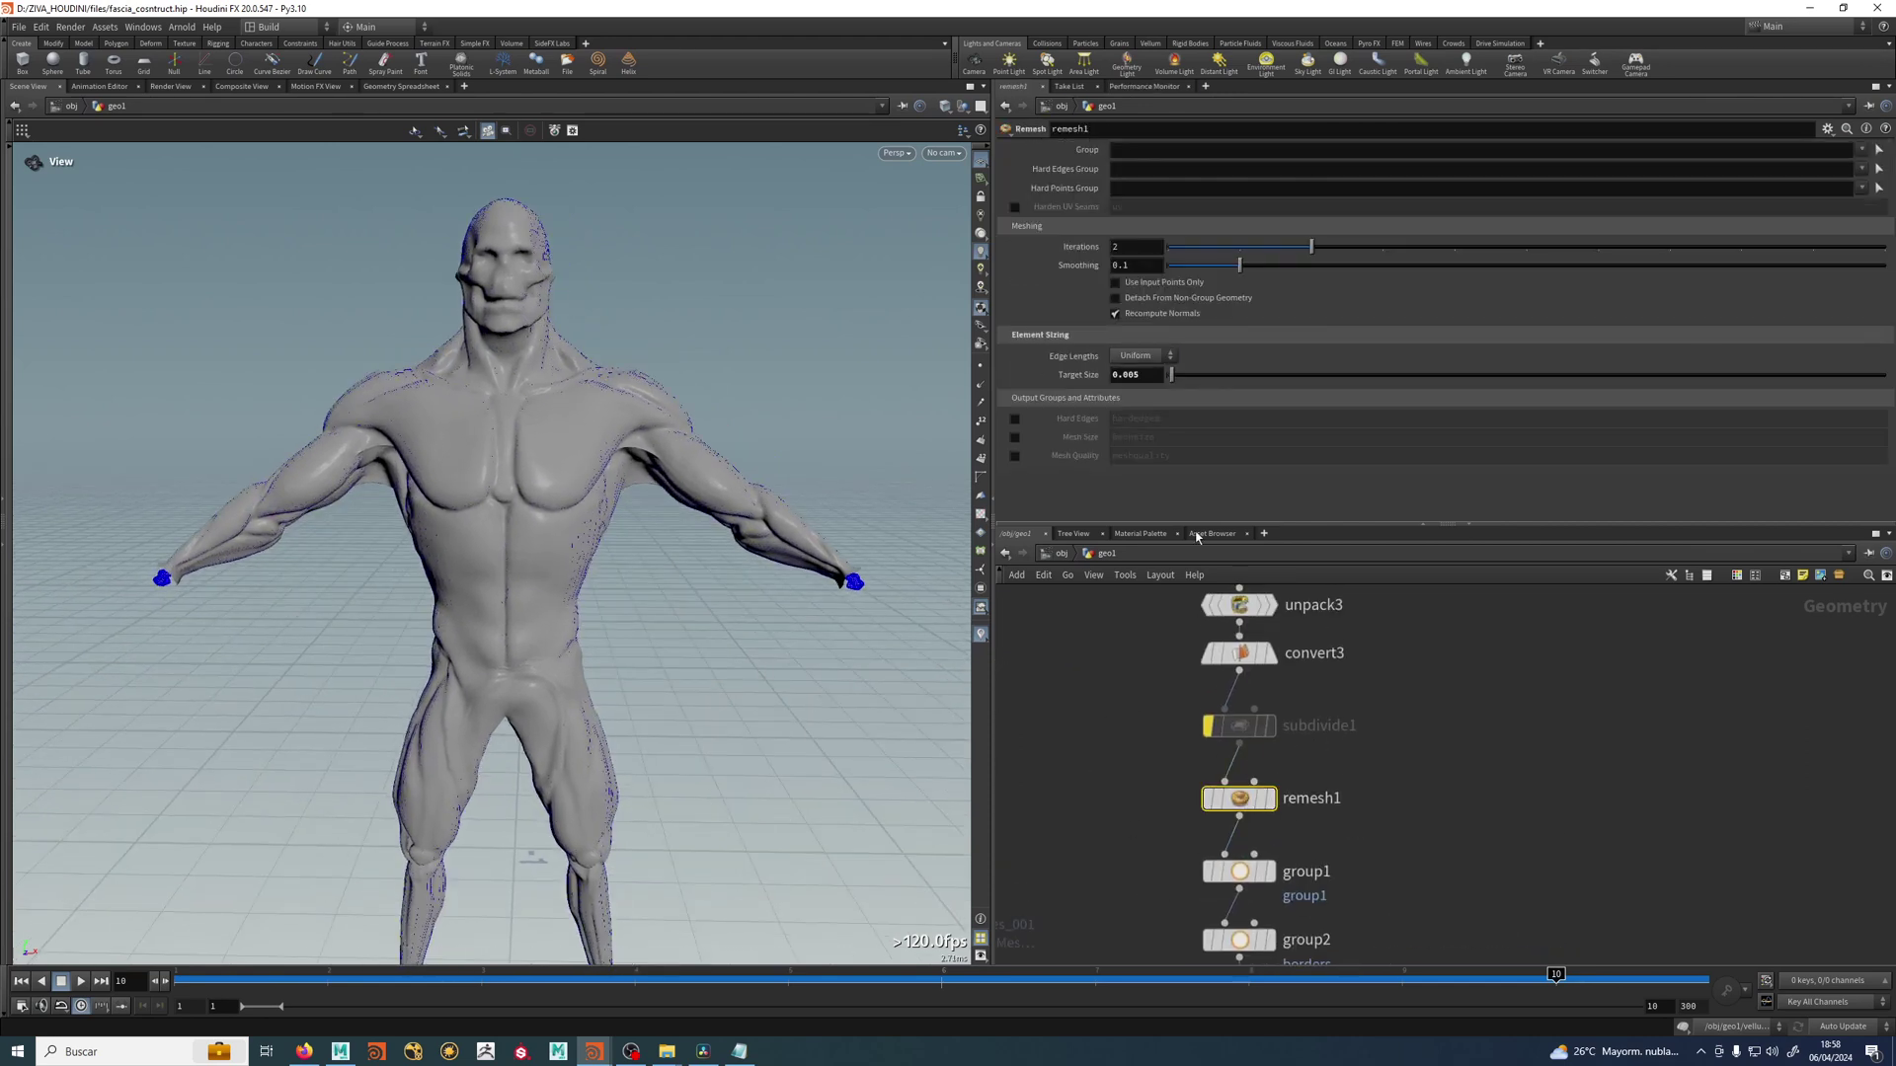
middle_click_drag(1039, 812, 1066, 749)
scroll(1066, 749, "down", 1)
middle_click_drag(588, 553, 539, 430)
scroll(1100, 694, "down", 3)
middle_click_drag(1103, 795, 1116, 661)
middle_click_drag(522, 578, 536, 640)
right_click_drag(536, 639, 630, 656)
mouse_move(631, 655)
left_mouse_down()
mouse_move(525, 606)
mouse_move(635, 622)
left_mouse_up()
middle_click_drag(490, 525, 501, 648)
right_click_drag(501, 648, 770, 639)
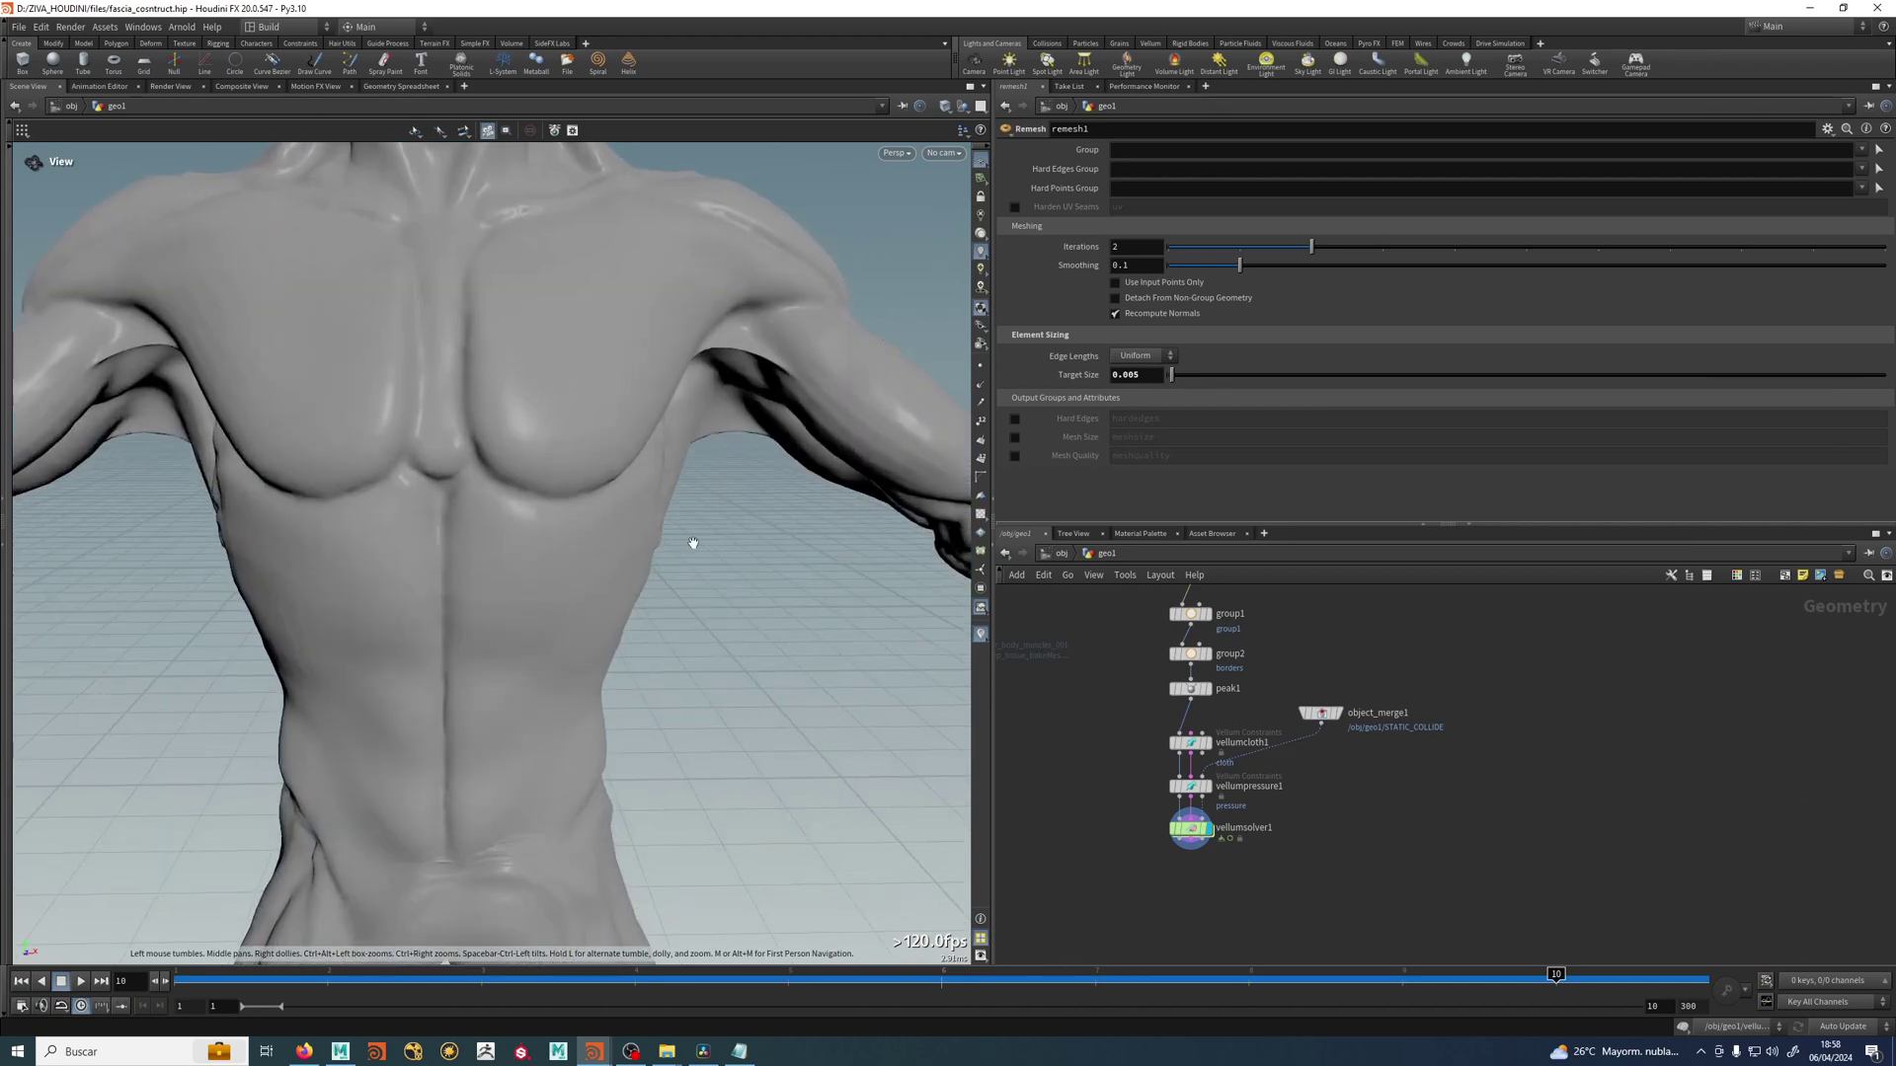
middle_click_drag(702, 571, 503, 681)
right_click_drag(504, 682, 791, 758)
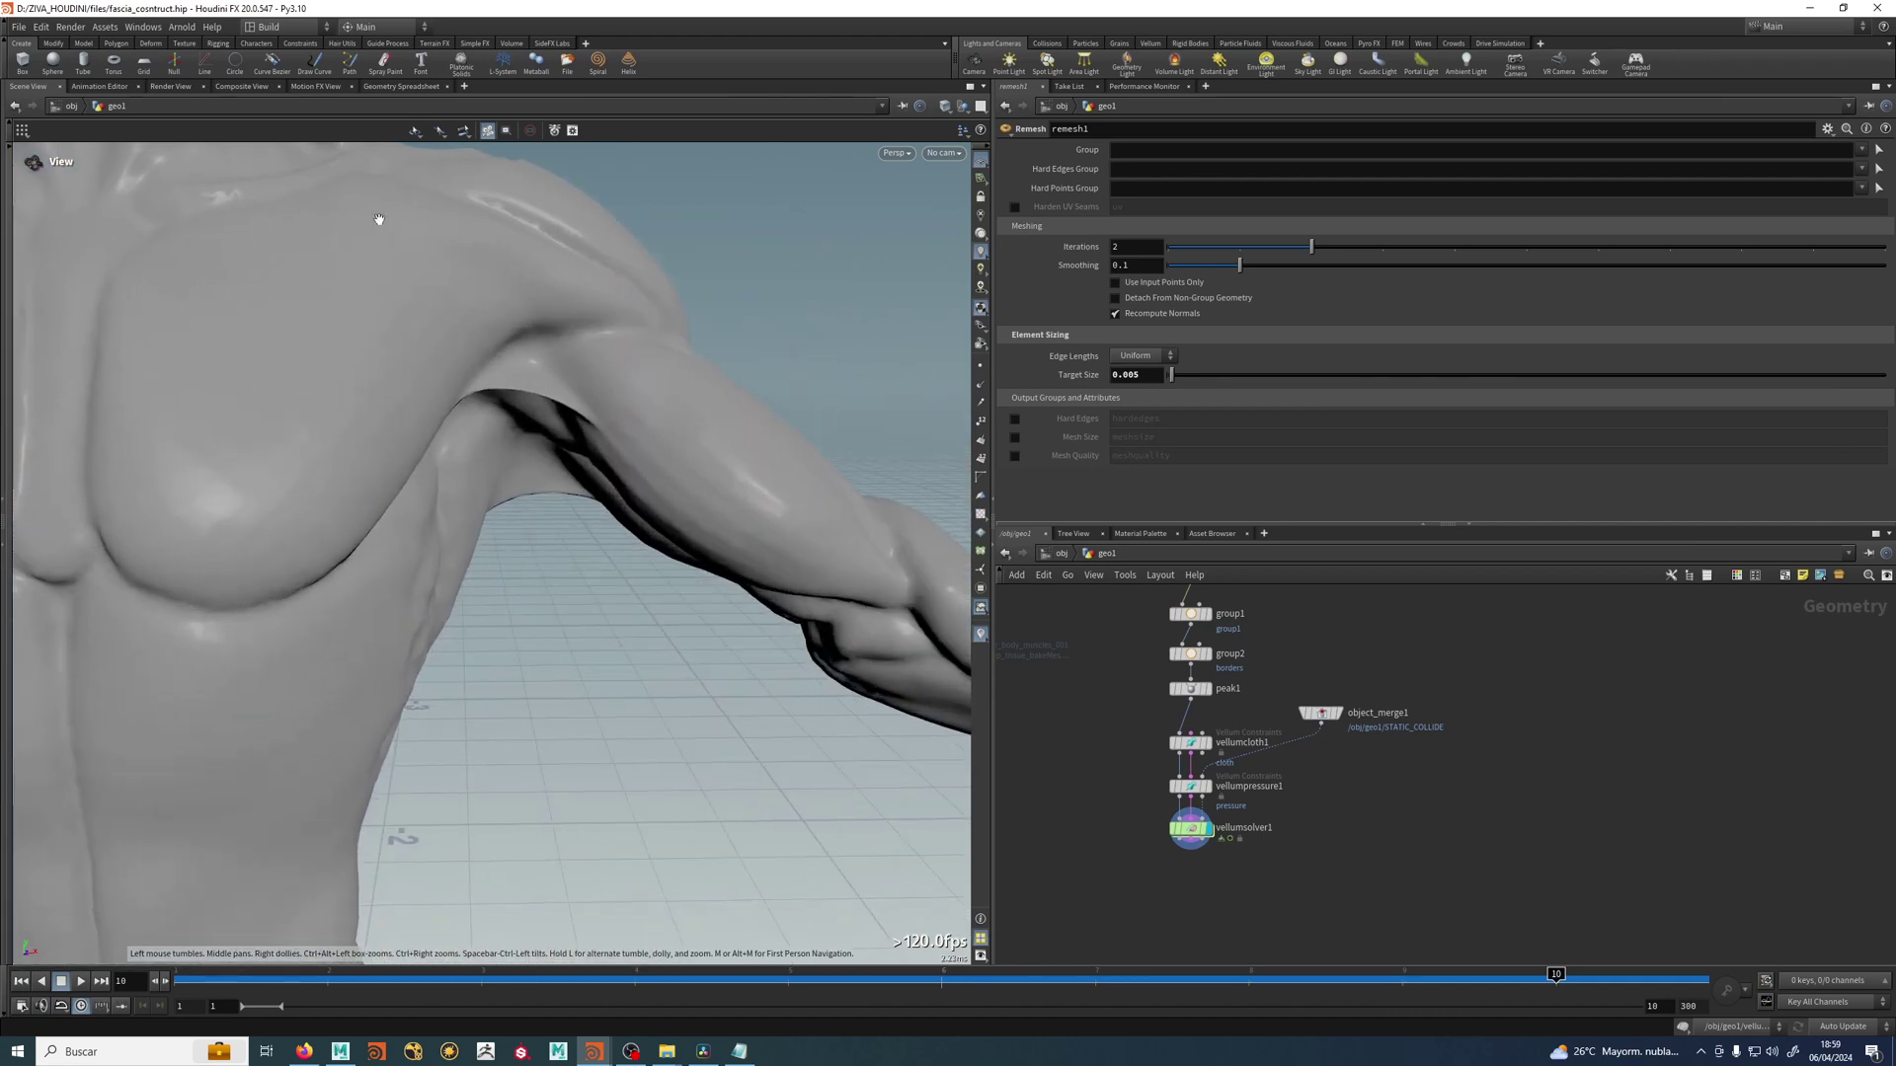
left_click_drag(720, 478, 592, 529)
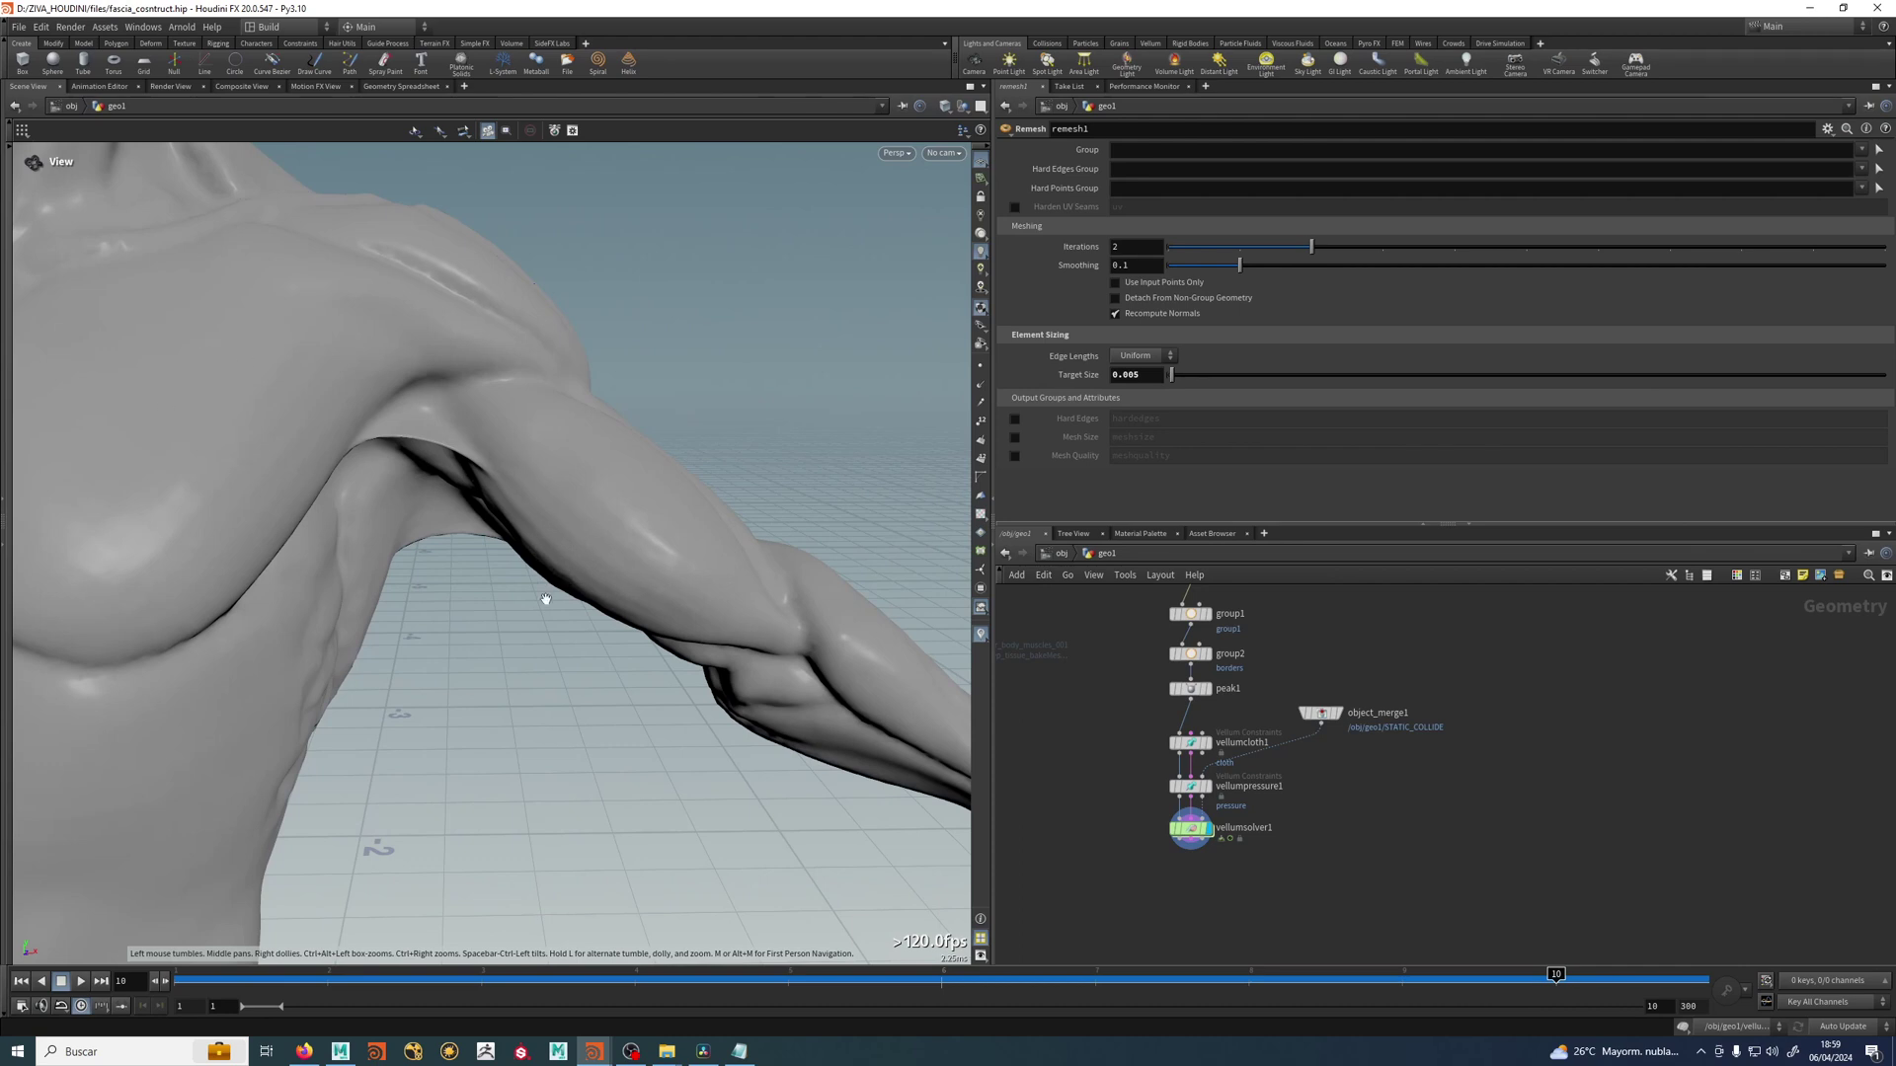
left_click_drag(605, 596, 563, 559)
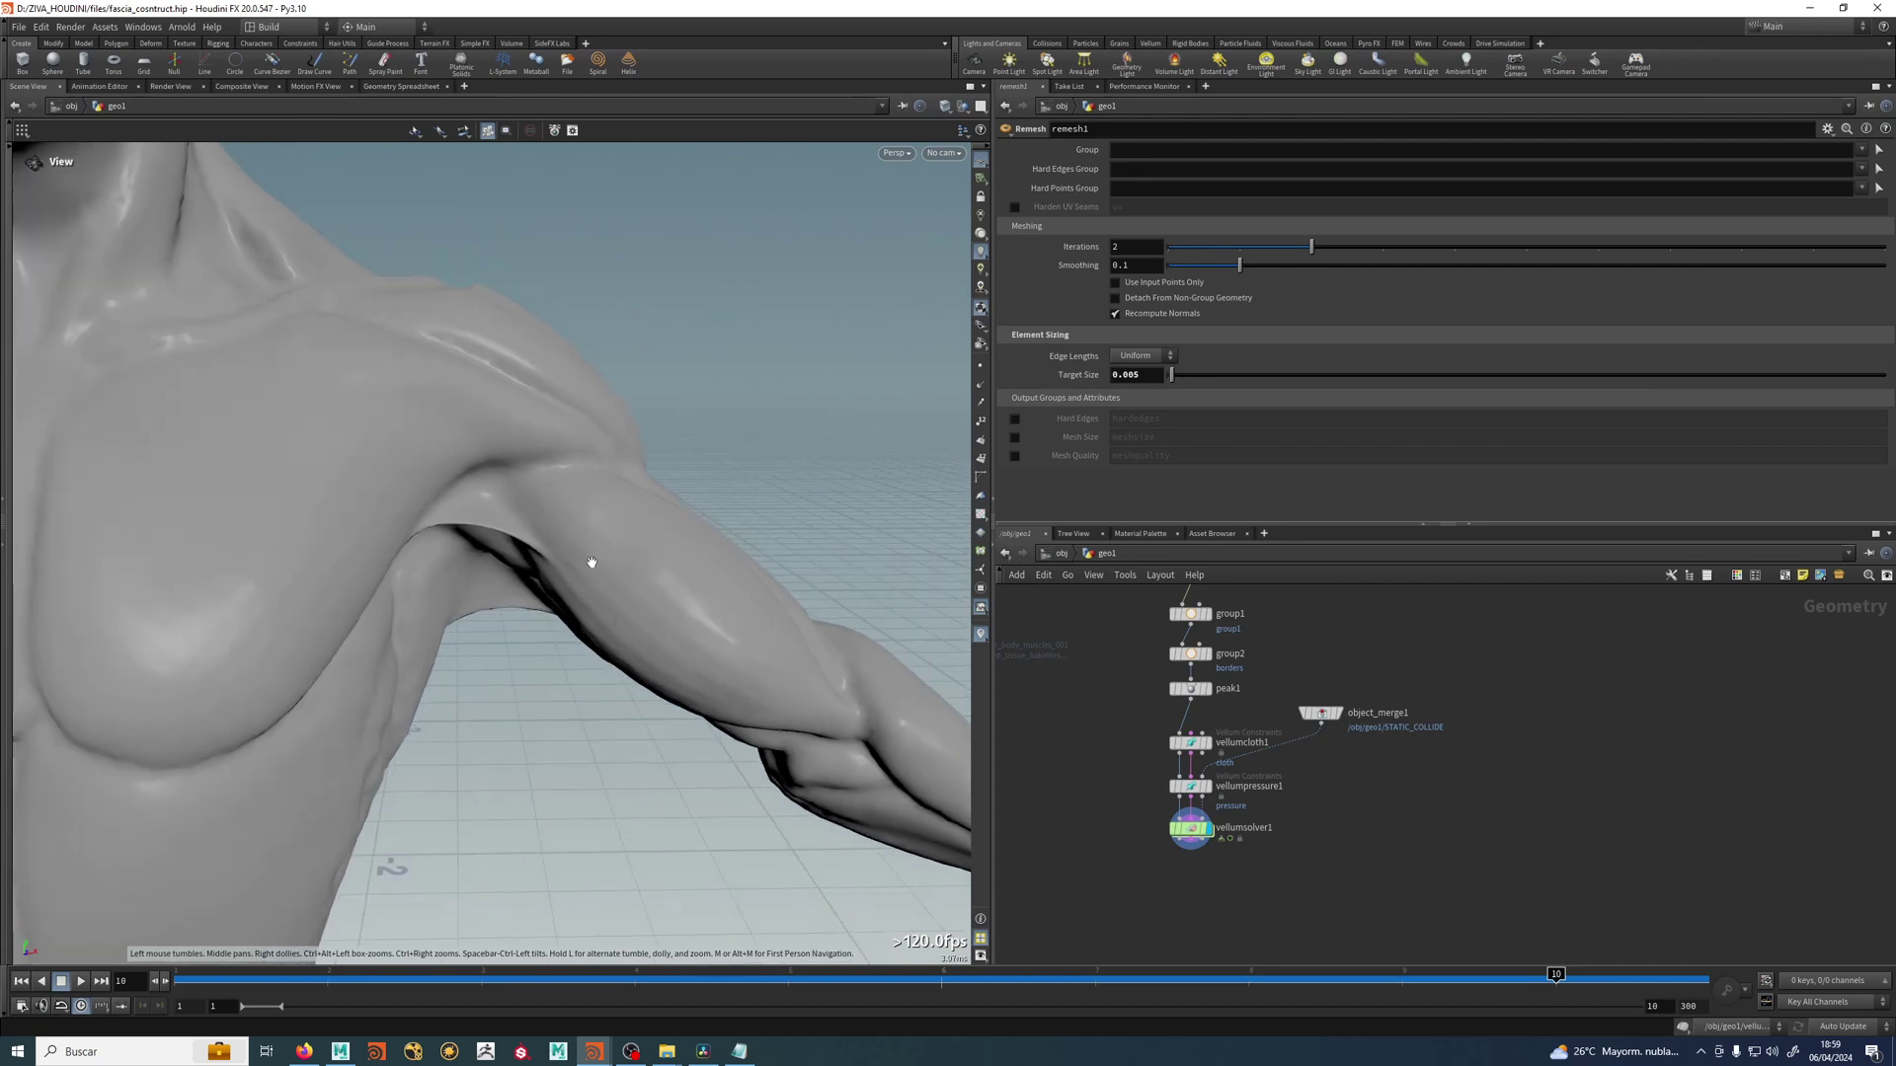
Set the remesh1 Target Size to 0.007.
middle_click_drag(1325, 659, 1332, 828)
scroll(1176, 698, "up", 2)
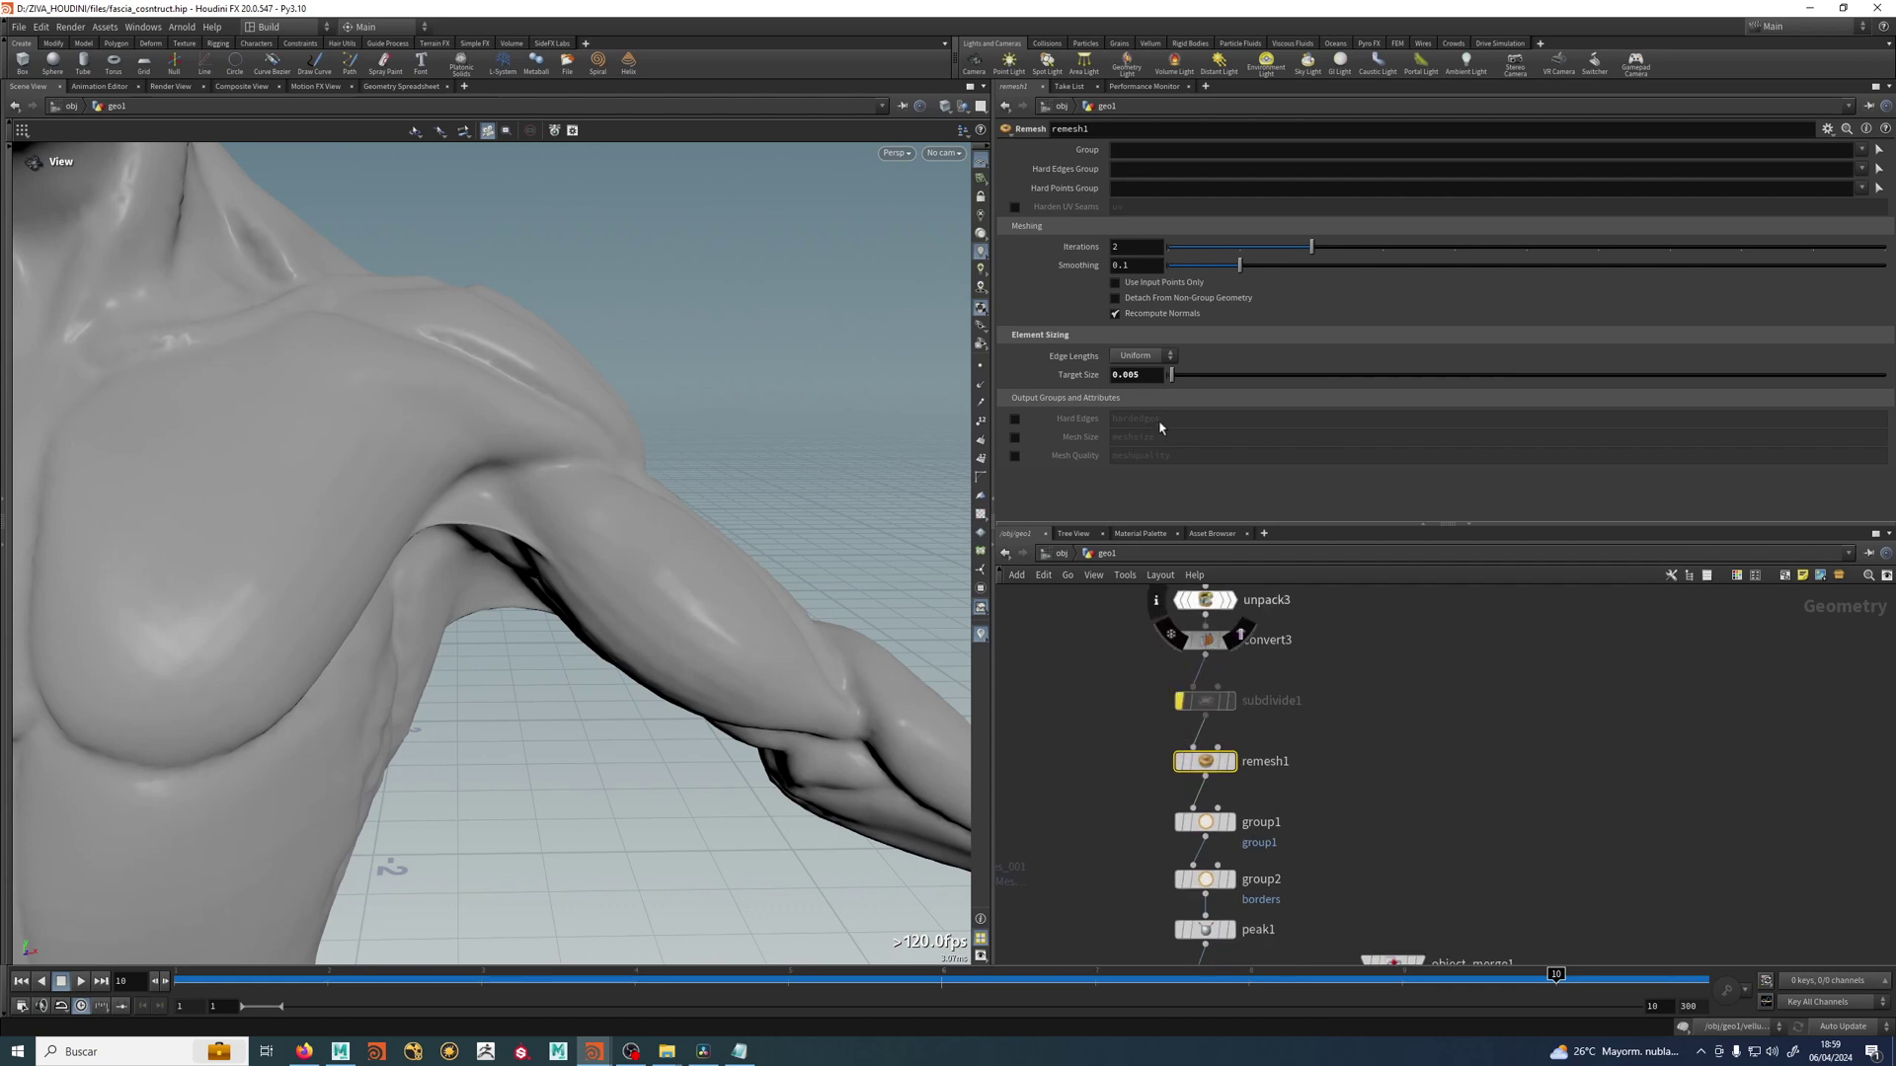
left_click(1151, 376)
key("BackSpace")
type("7")
key("Return")
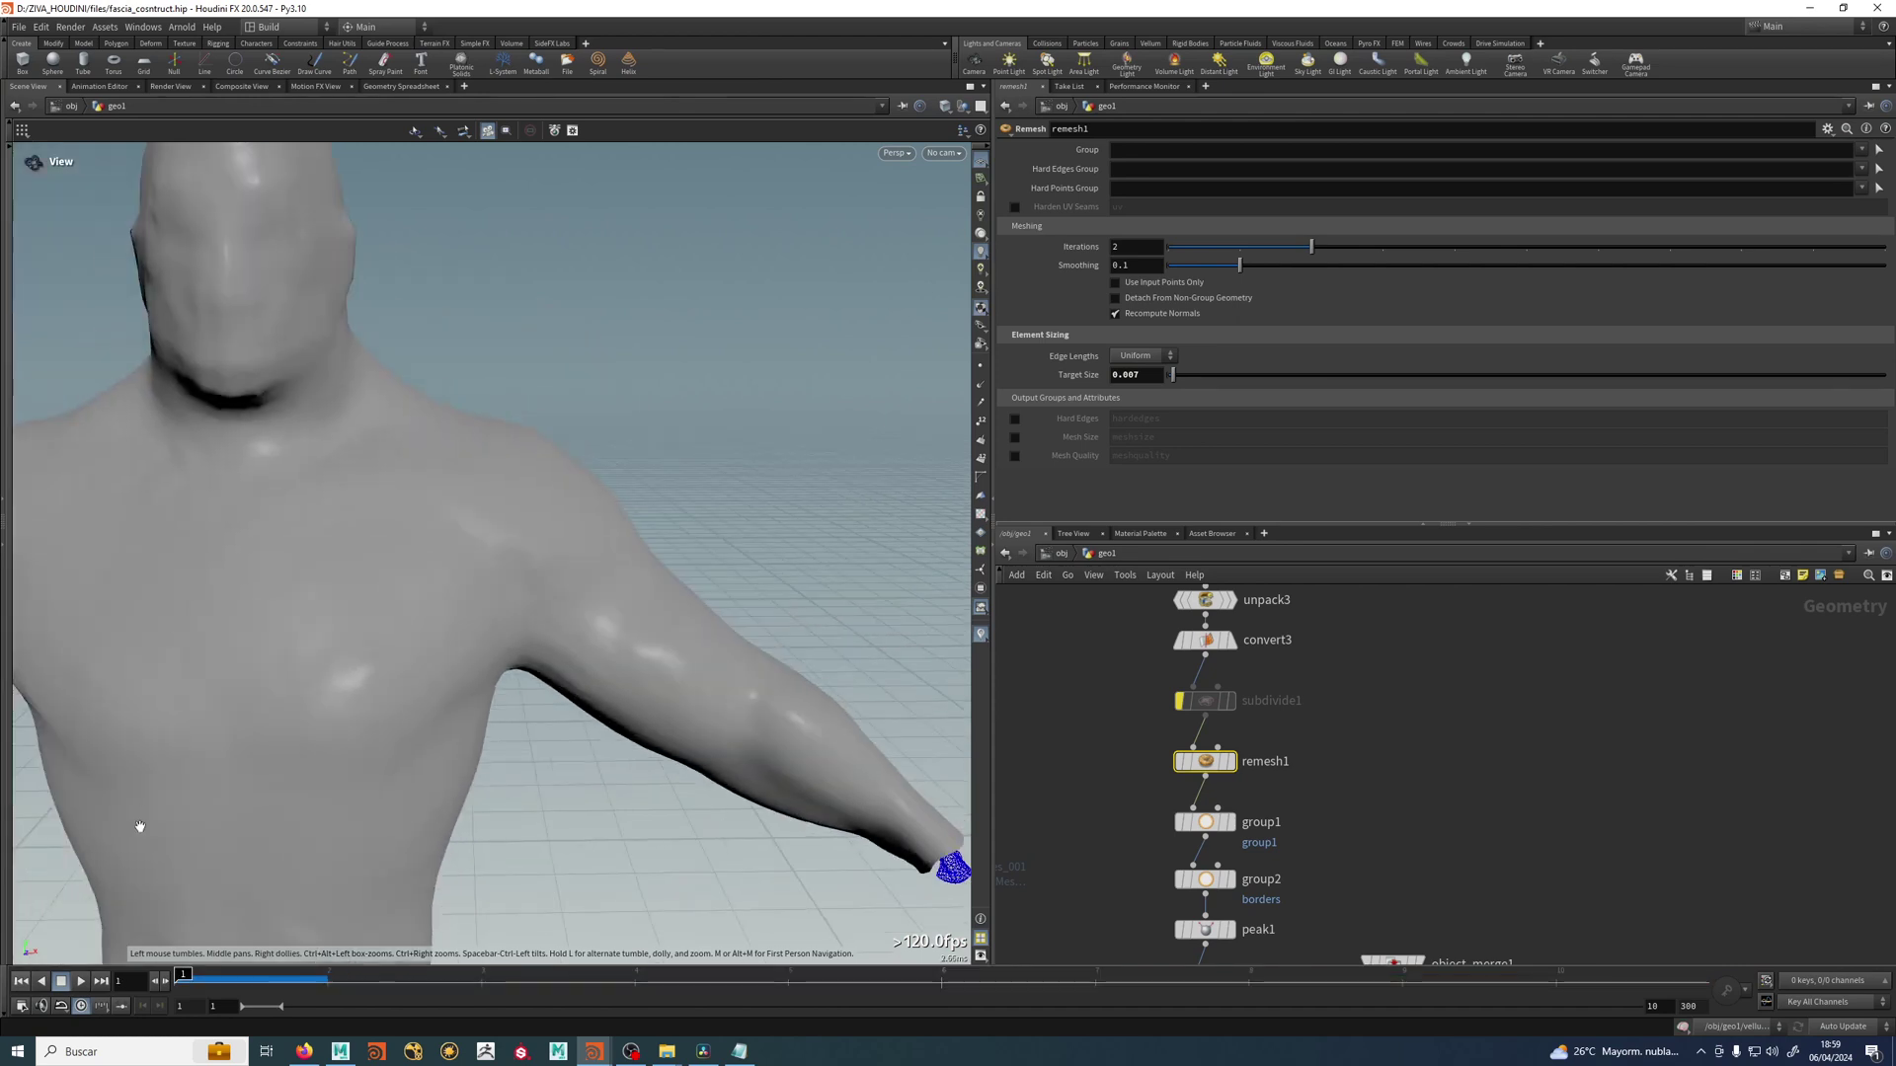
Play the simulation on the coarser remesh and jump to the last frame, 10.
left_click(80, 981)
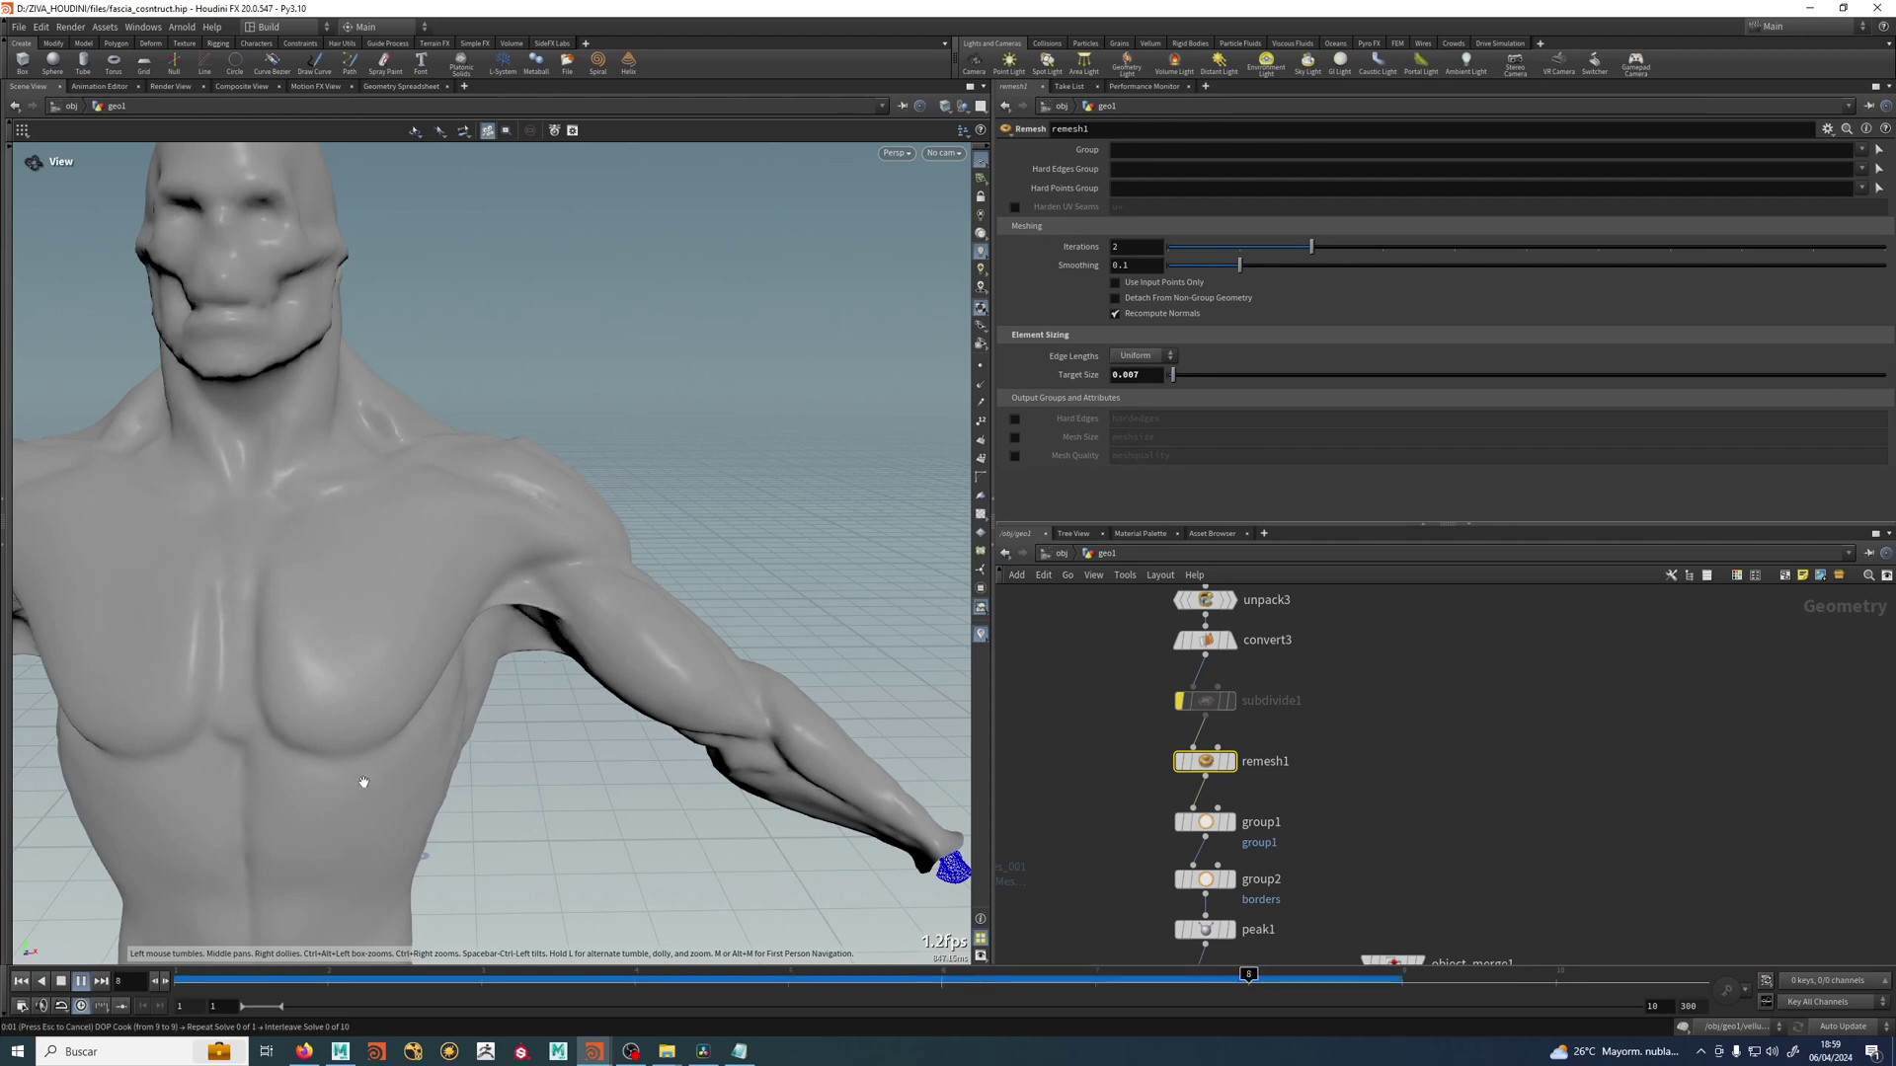
left_click(81, 981)
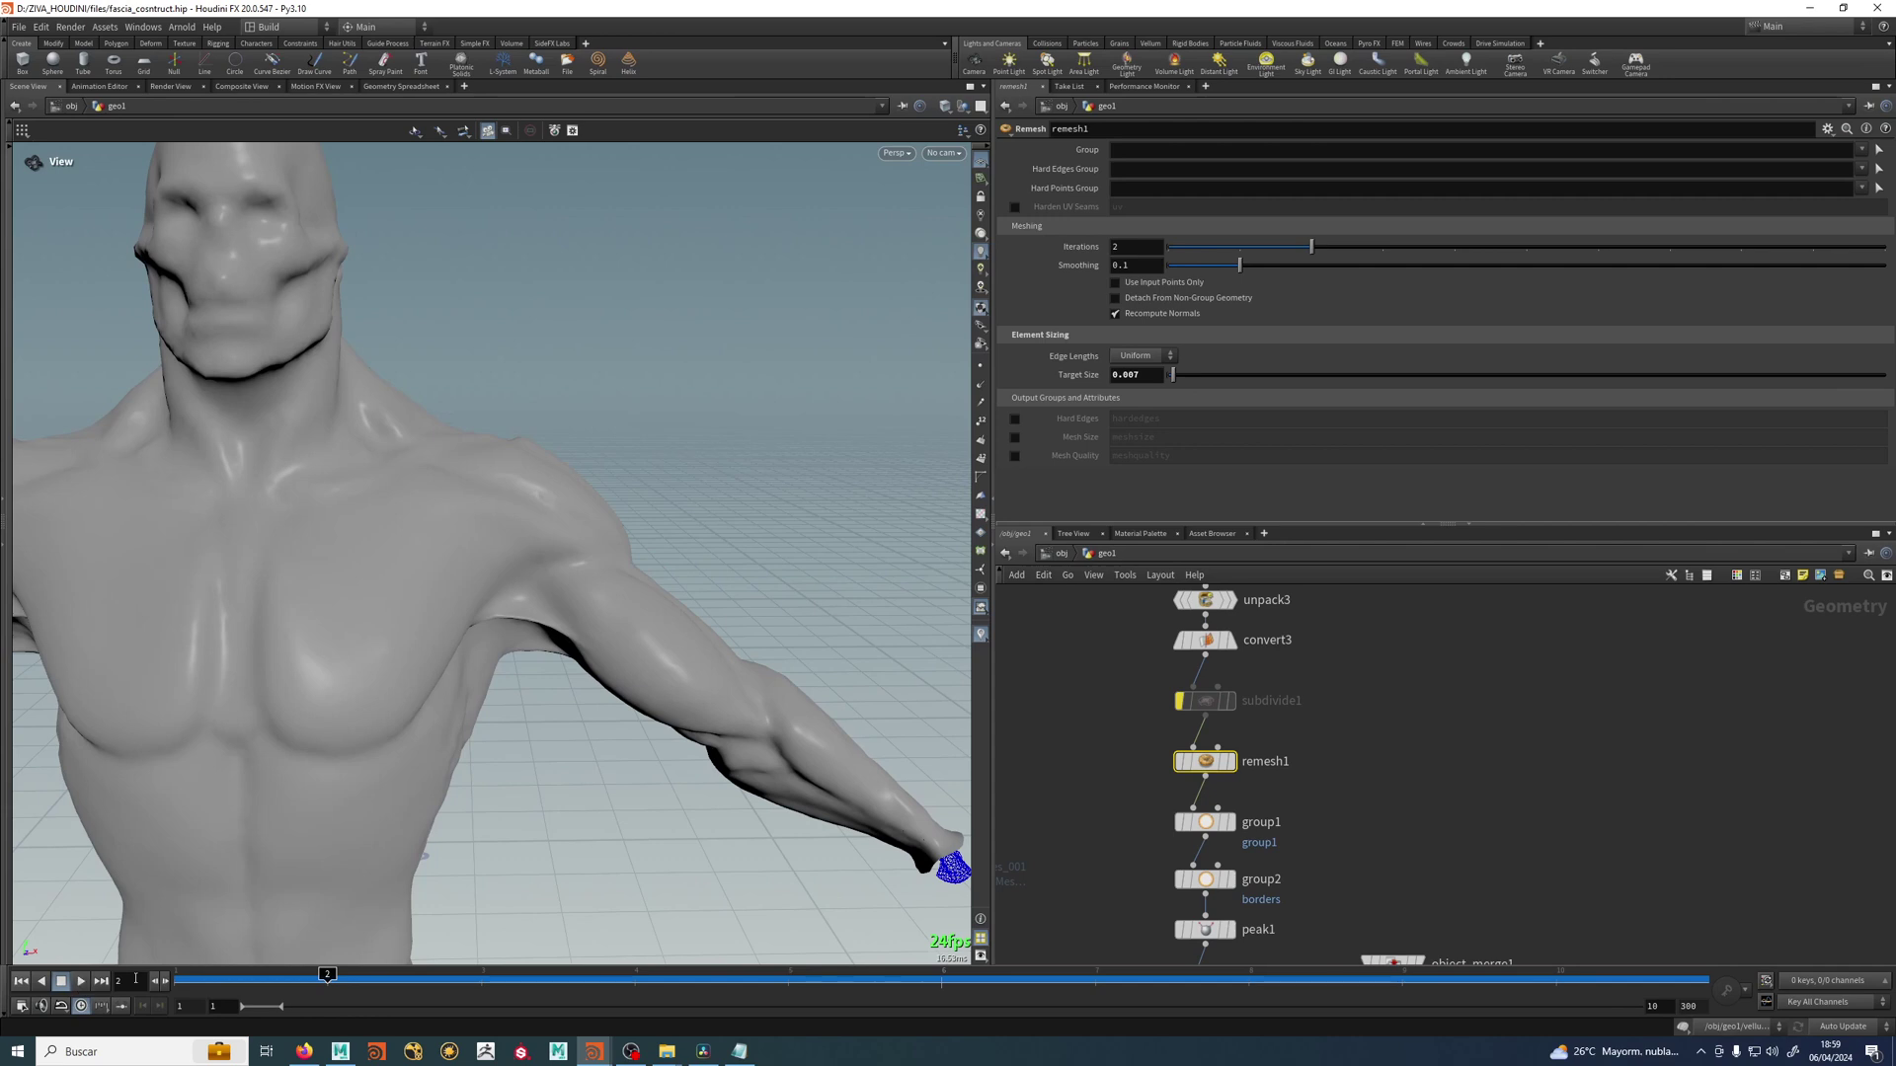
left_click(100, 982)
Examine the shrunken fascia cloth at frame 10 from the front, back and full-body views.
middle_click_drag(500, 734, 696, 164)
right_click_drag(696, 164, 546, 419)
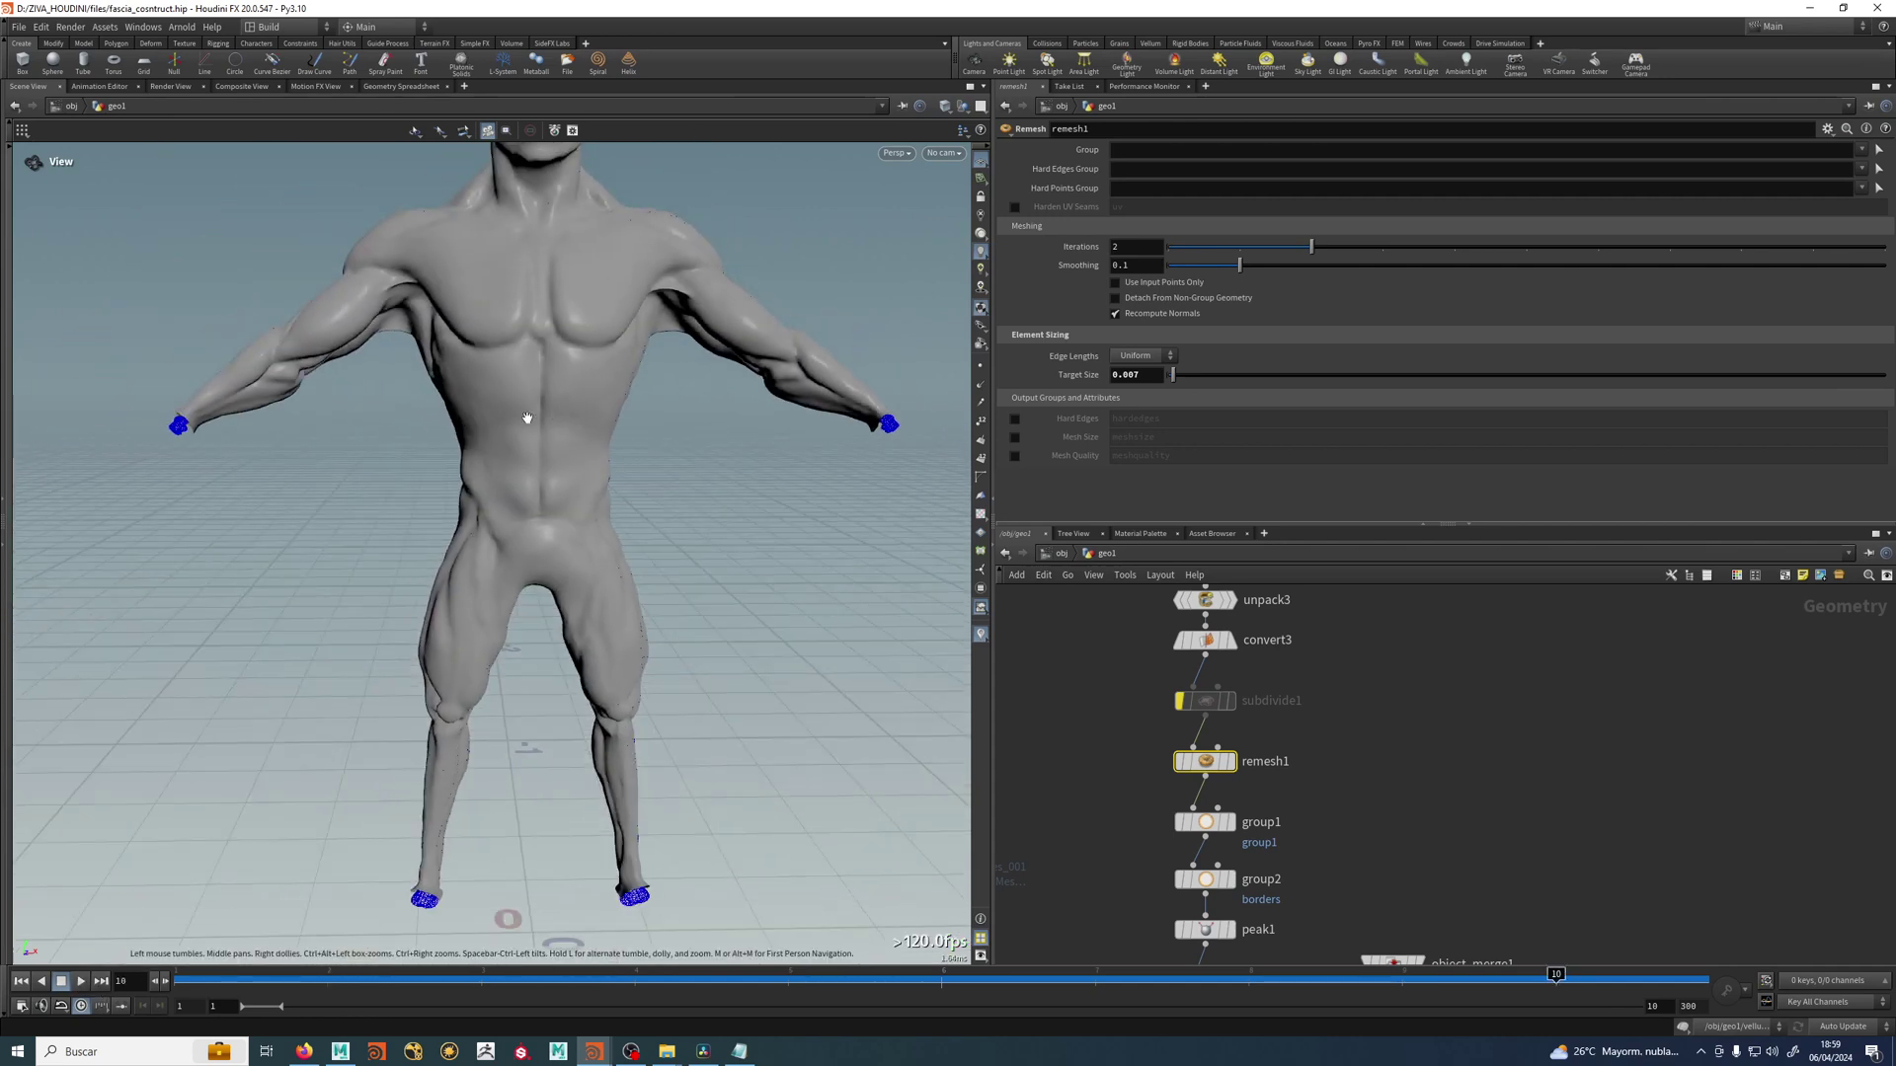
middle_click_drag(688, 441, 722, 527)
left_click_drag(722, 527, 567, 435)
scroll(569, 491, "up", 5)
middle_click_drag(591, 513, 632, 780)
right_click_drag(720, 497, 593, 470)
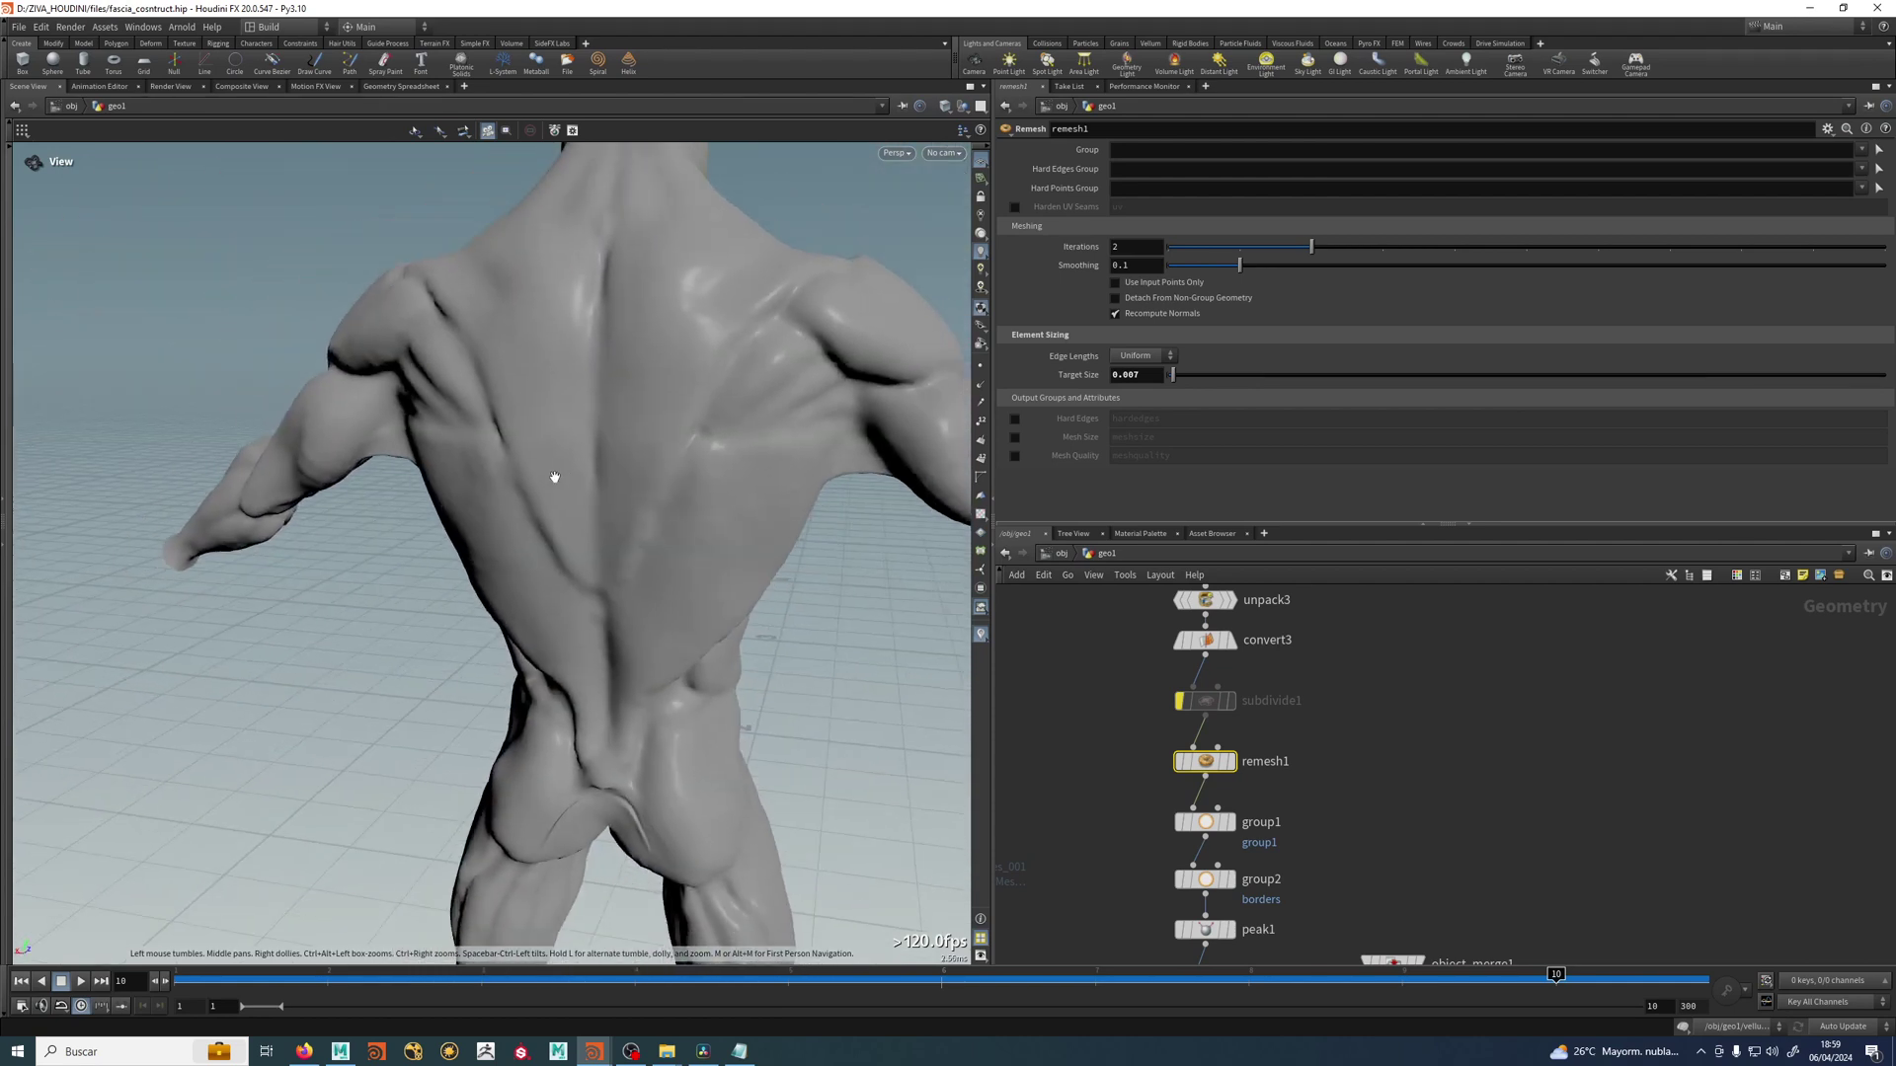
middle_click_drag(592, 470, 565, 517)
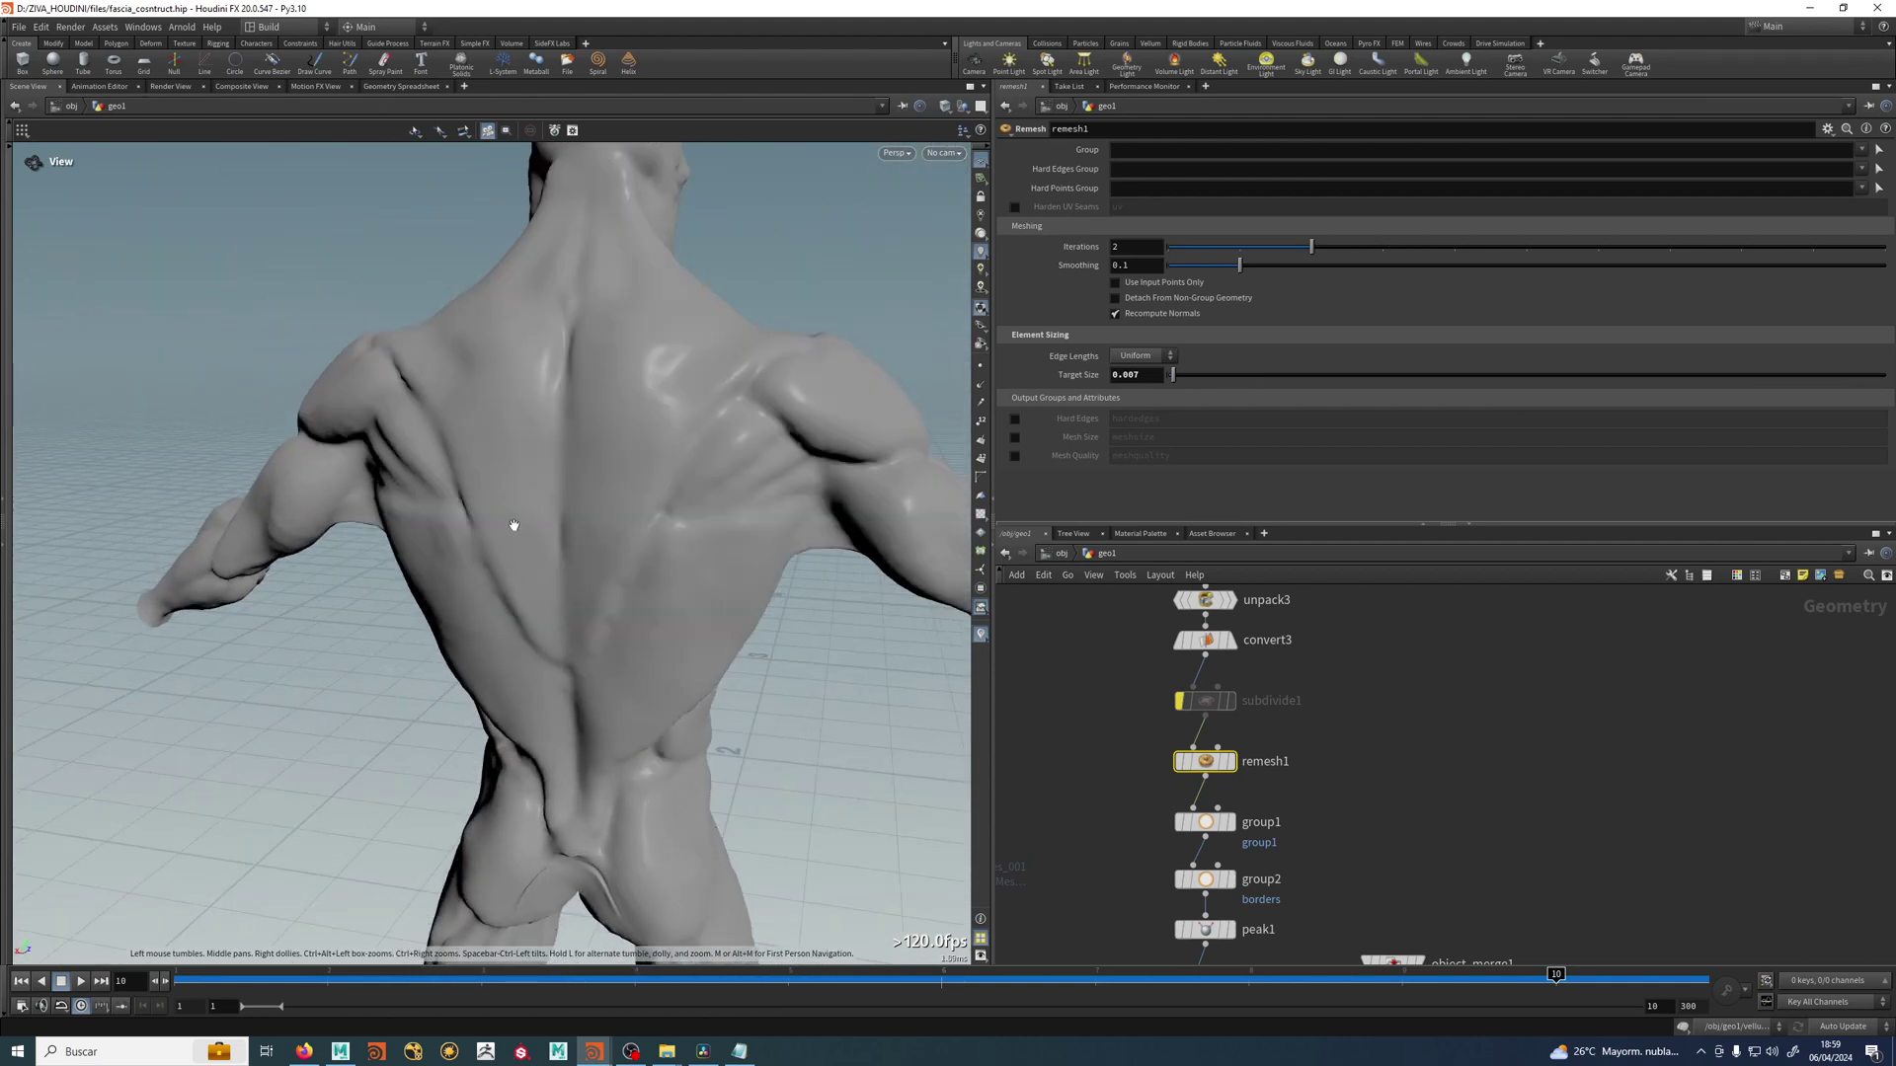
left_click_drag(626, 597, 370, 401)
middle_click_drag(594, 480, 478, 453)
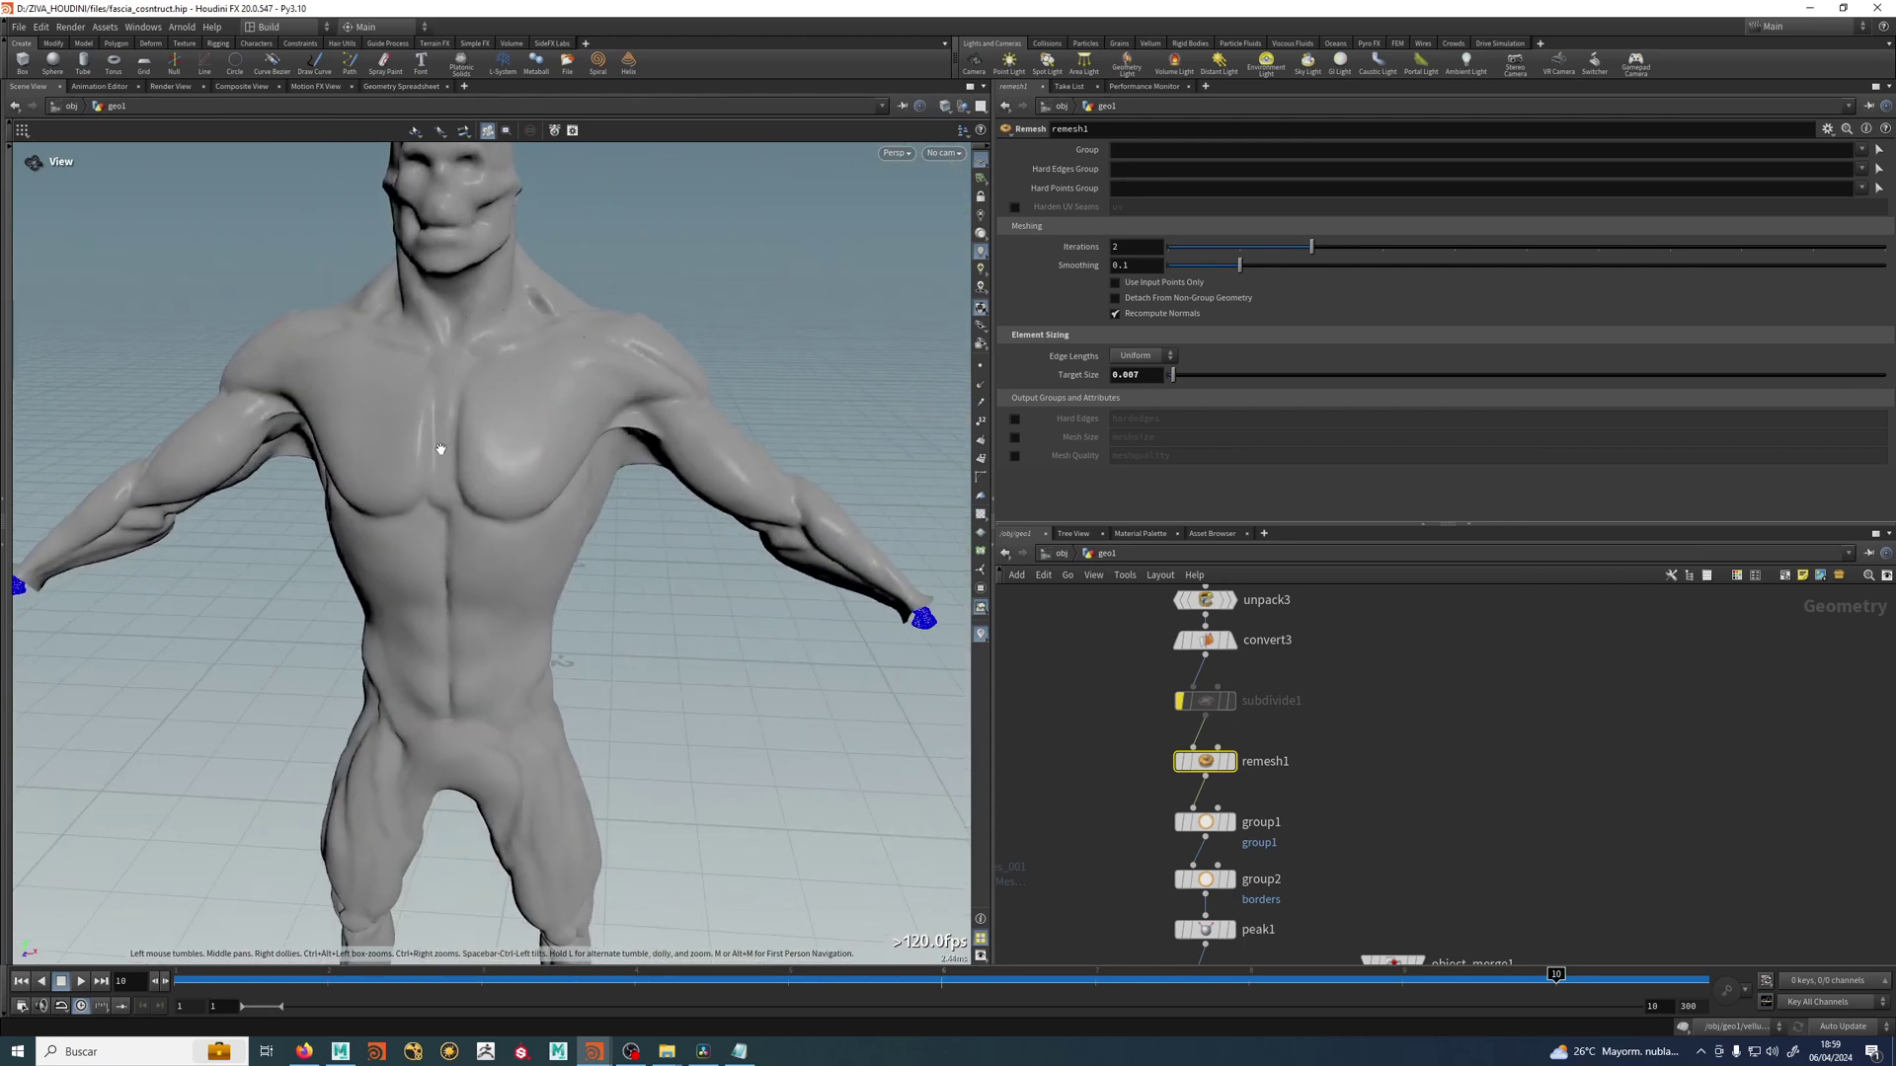
right_click_drag(537, 520, 482, 476)
middle_click_drag(482, 476, 503, 405)
left_click_drag(502, 405, 519, 420)
scroll(1478, 791, "down", 3)
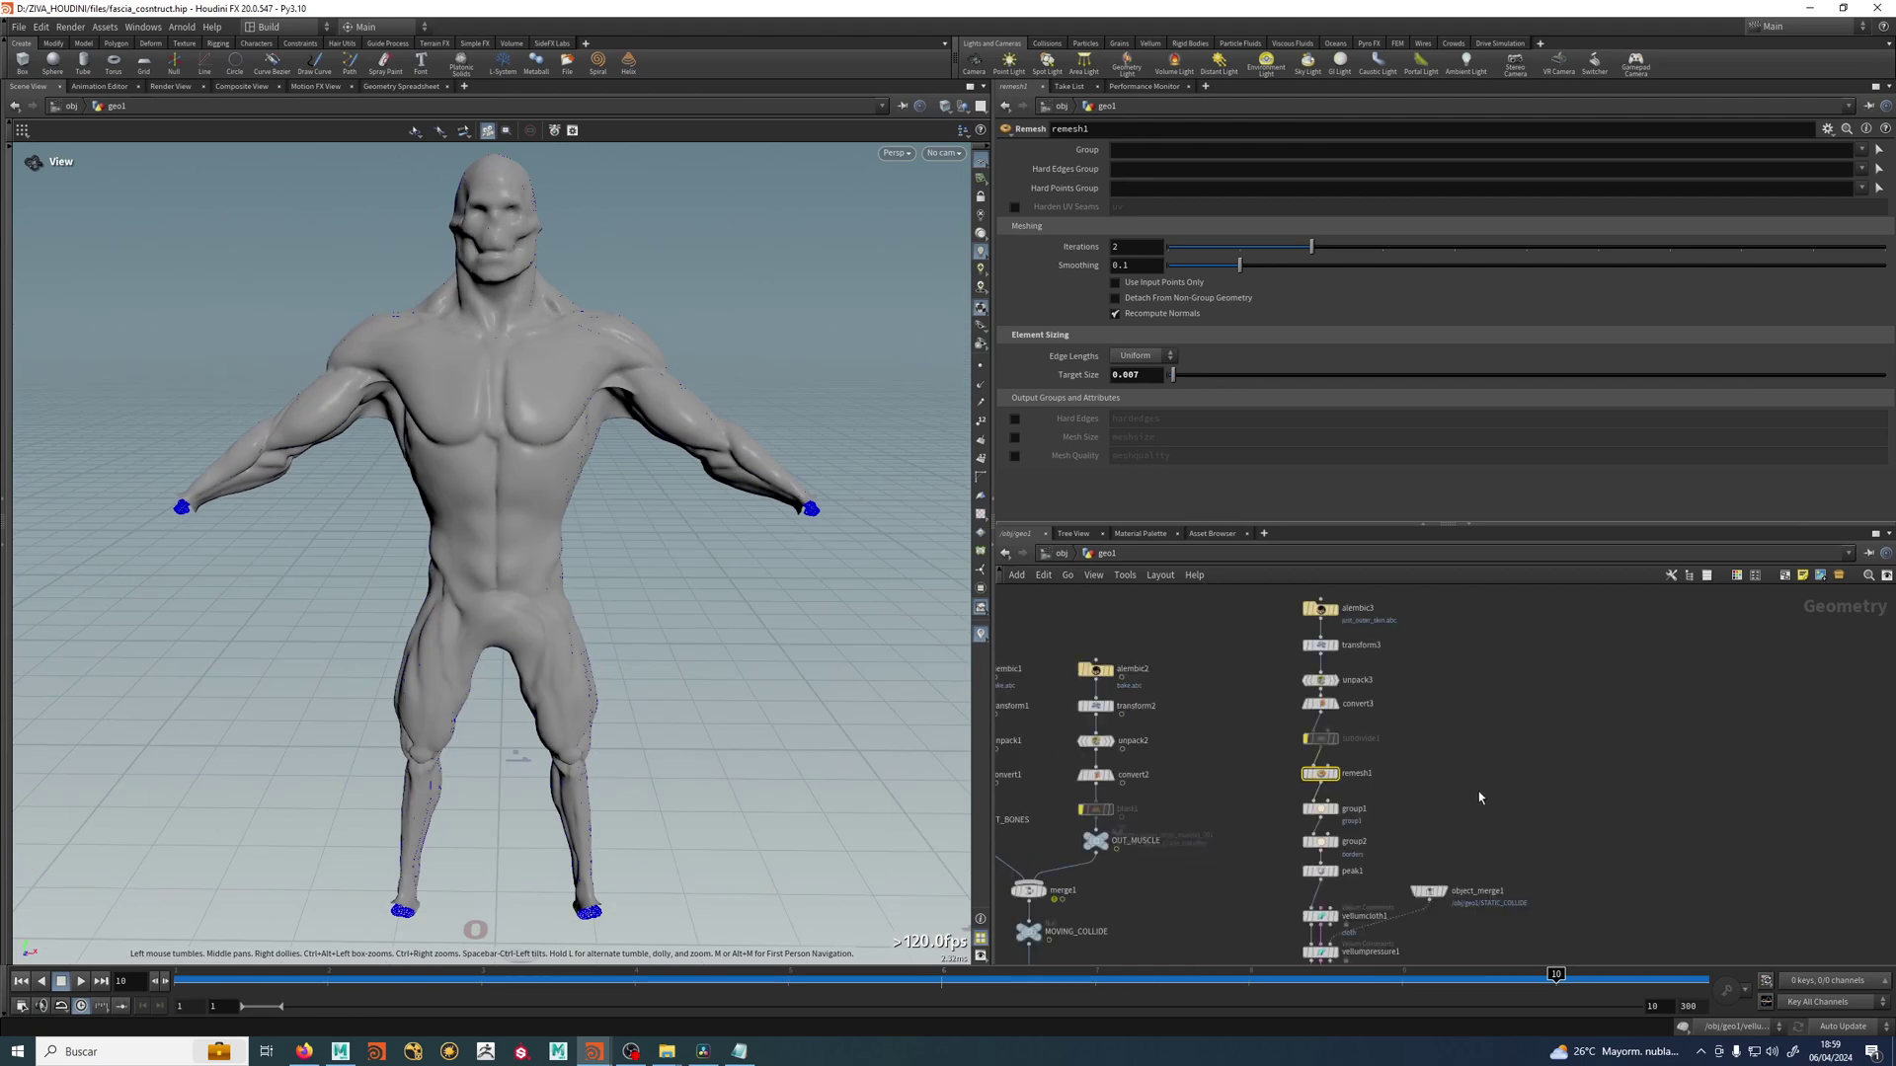
Review the whole node network from the Alembic inputs to vellumsolver1 alongside the full-body fascia result.
scroll(1458, 745, "up", 2)
middle_click_drag(1458, 820, 1483, 699)
scroll(1483, 699, "down", 2)
middle_click_drag(1493, 599, 1430, 693)
scroll(1426, 695, "down", 2)
right_click_drag(456, 539, 740, 593)
middle_click_drag(740, 593, 720, 681)
right_click_drag(721, 681, 583, 592)
middle_click_drag(707, 561, 576, 554)
right_click_drag(575, 554, 601, 569)
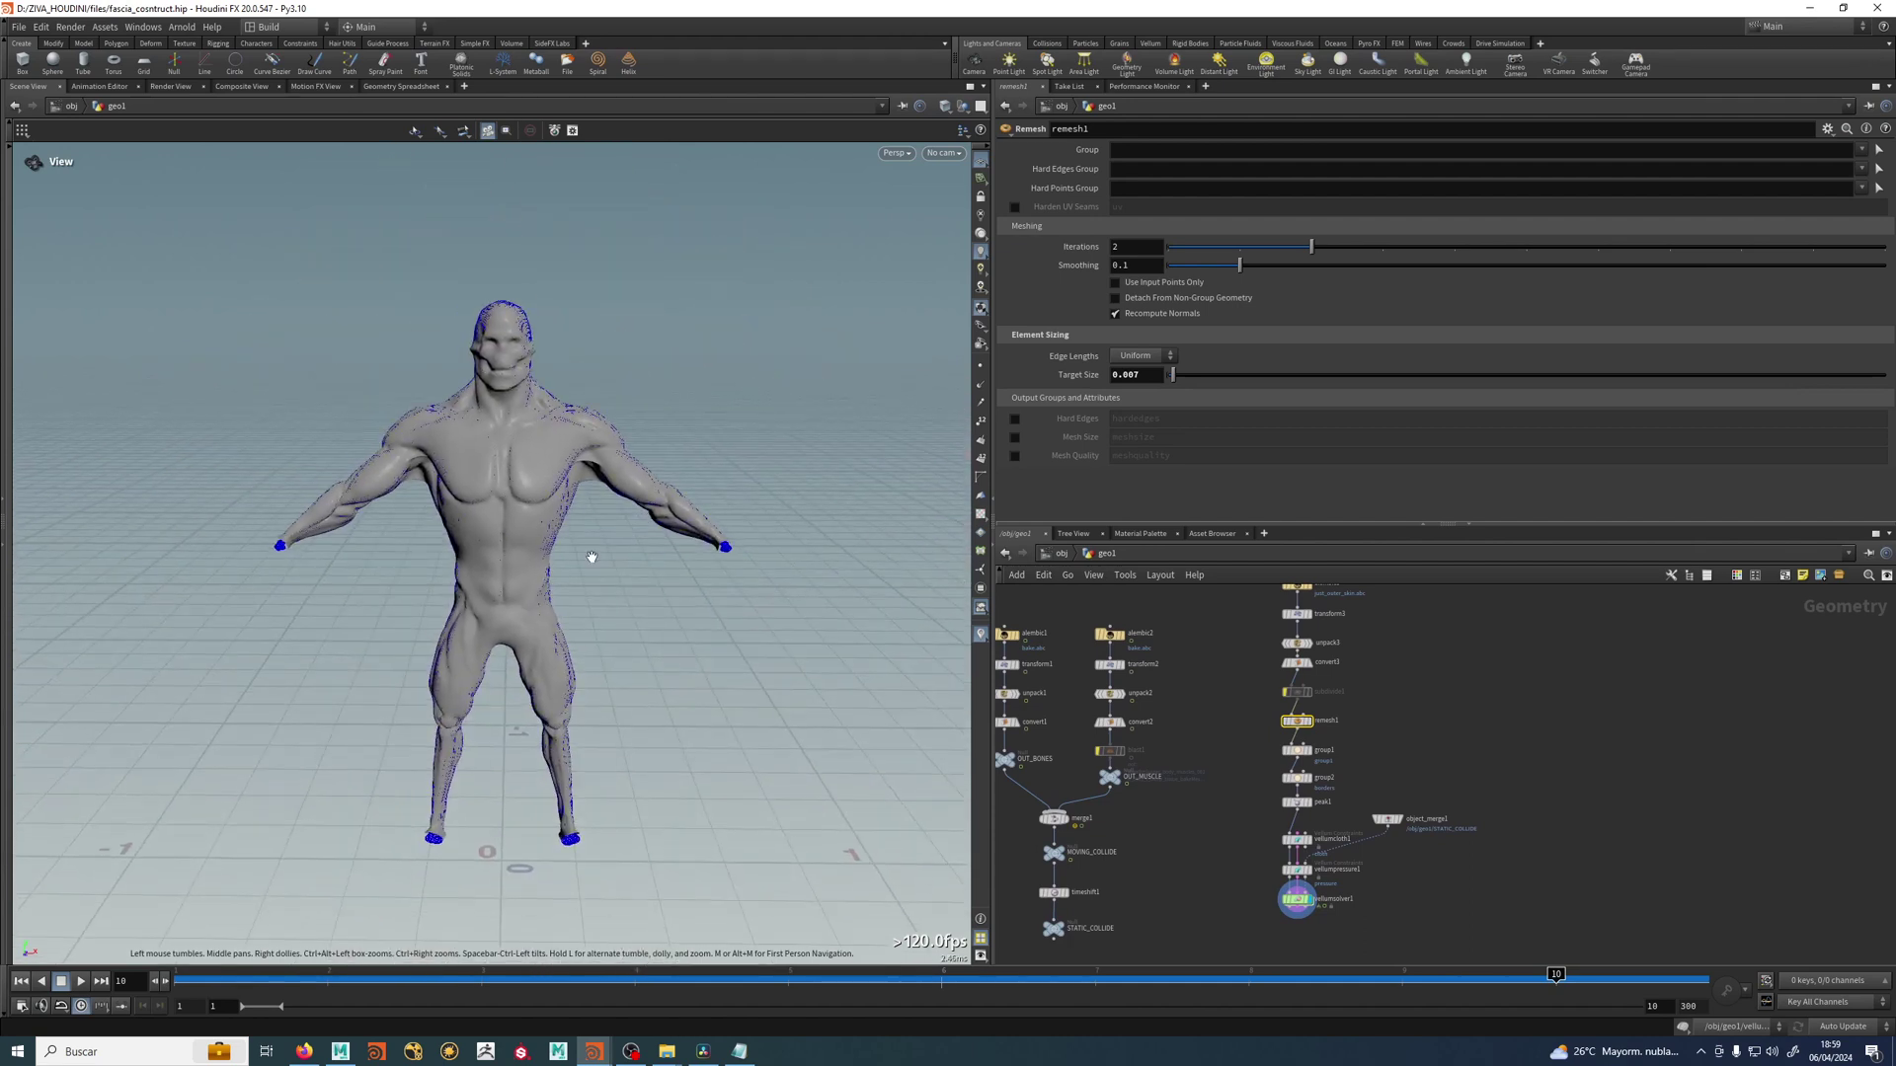
middle_click_drag(602, 568, 656, 583)
right_click_drag(657, 582, 768, 638)
Add a File Cache node connected to vellumsolver1's output and position it below the solver.
scroll(1281, 868, "up", 6)
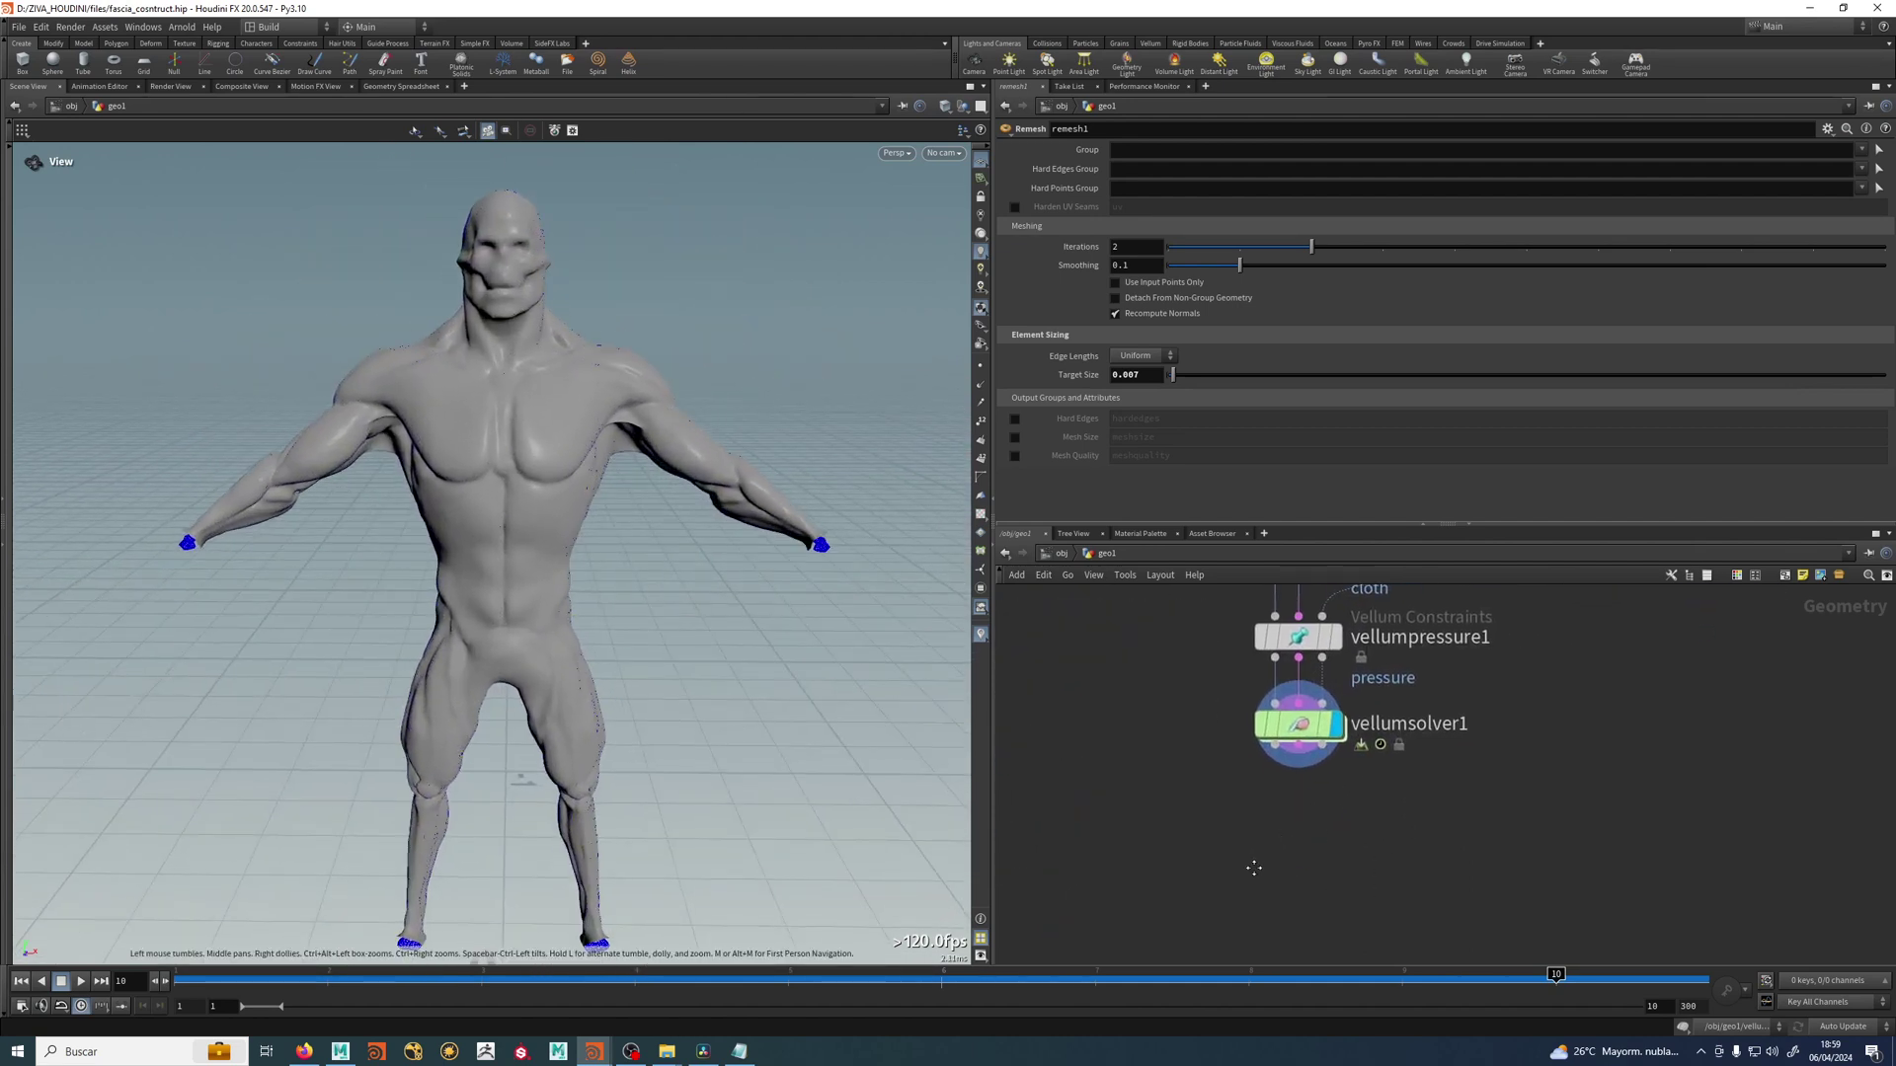
key("Tab")
type("filc")
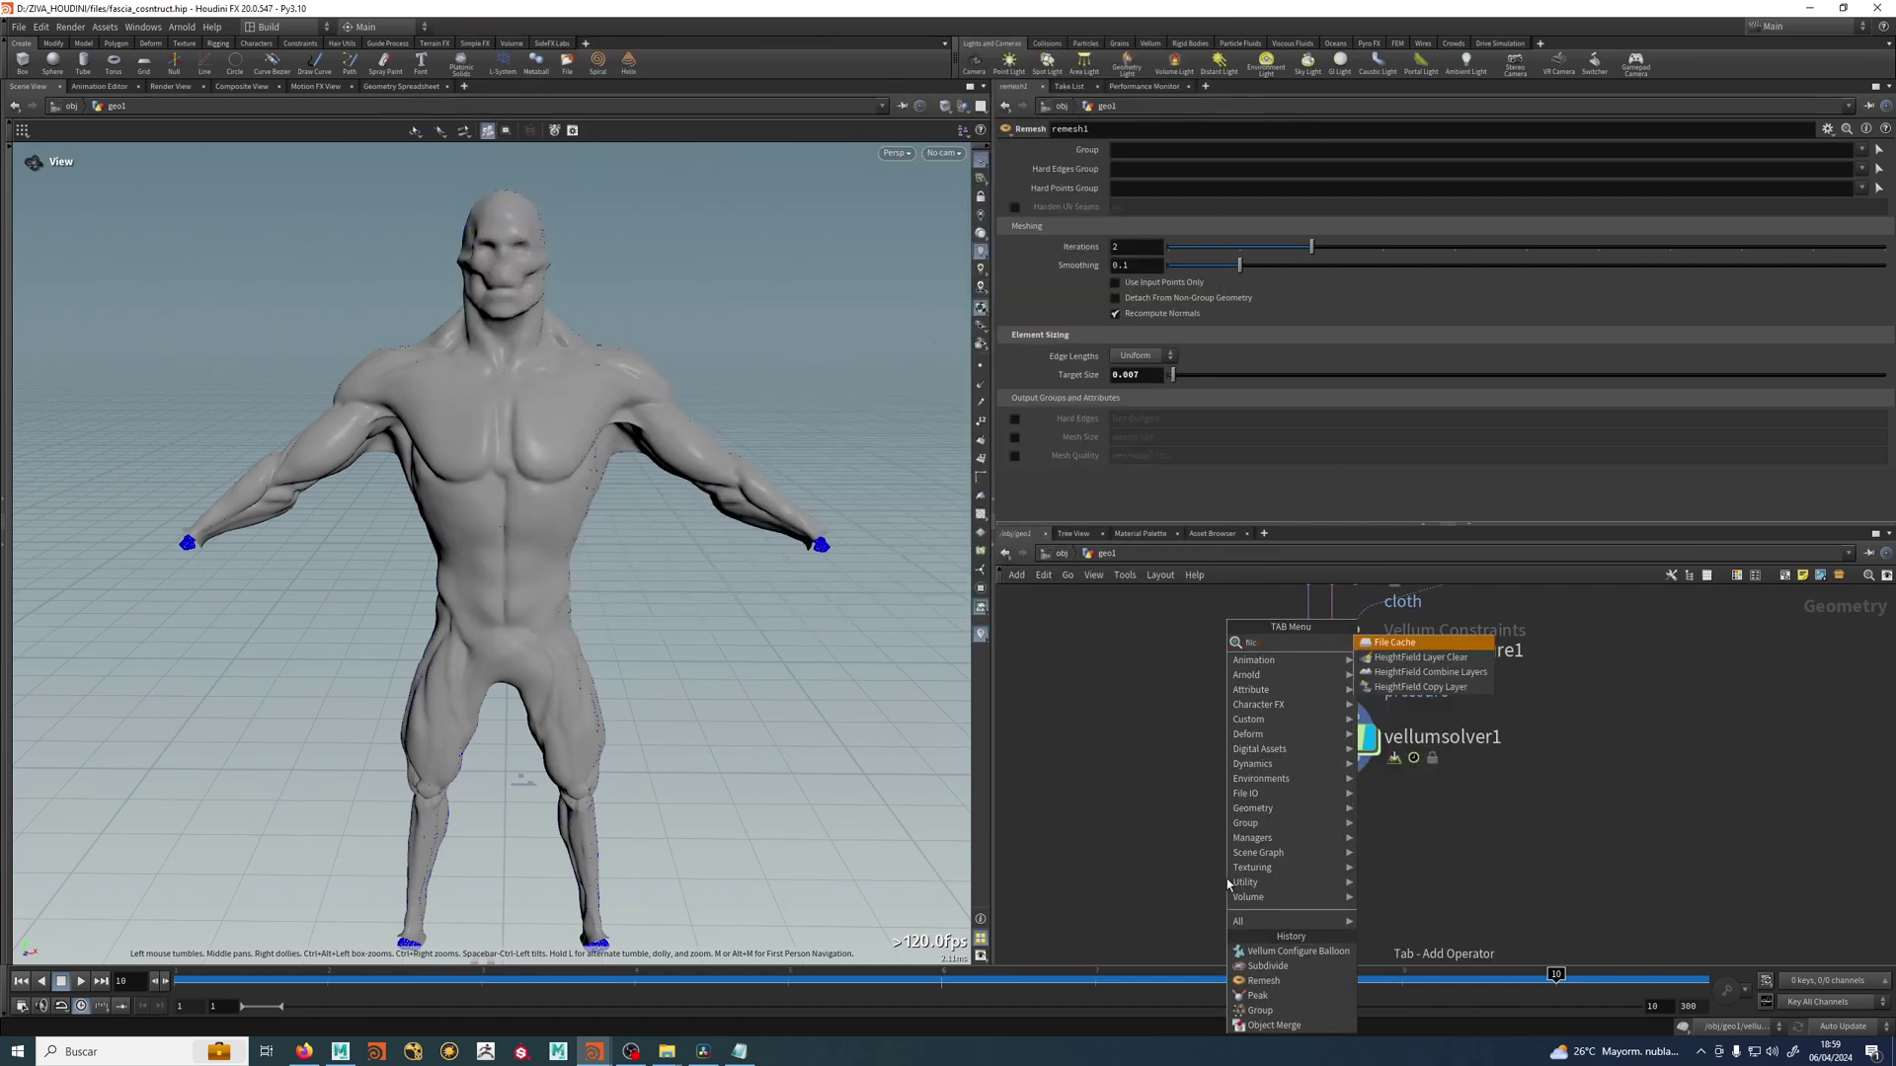
key("Return")
left_click(1227, 882)
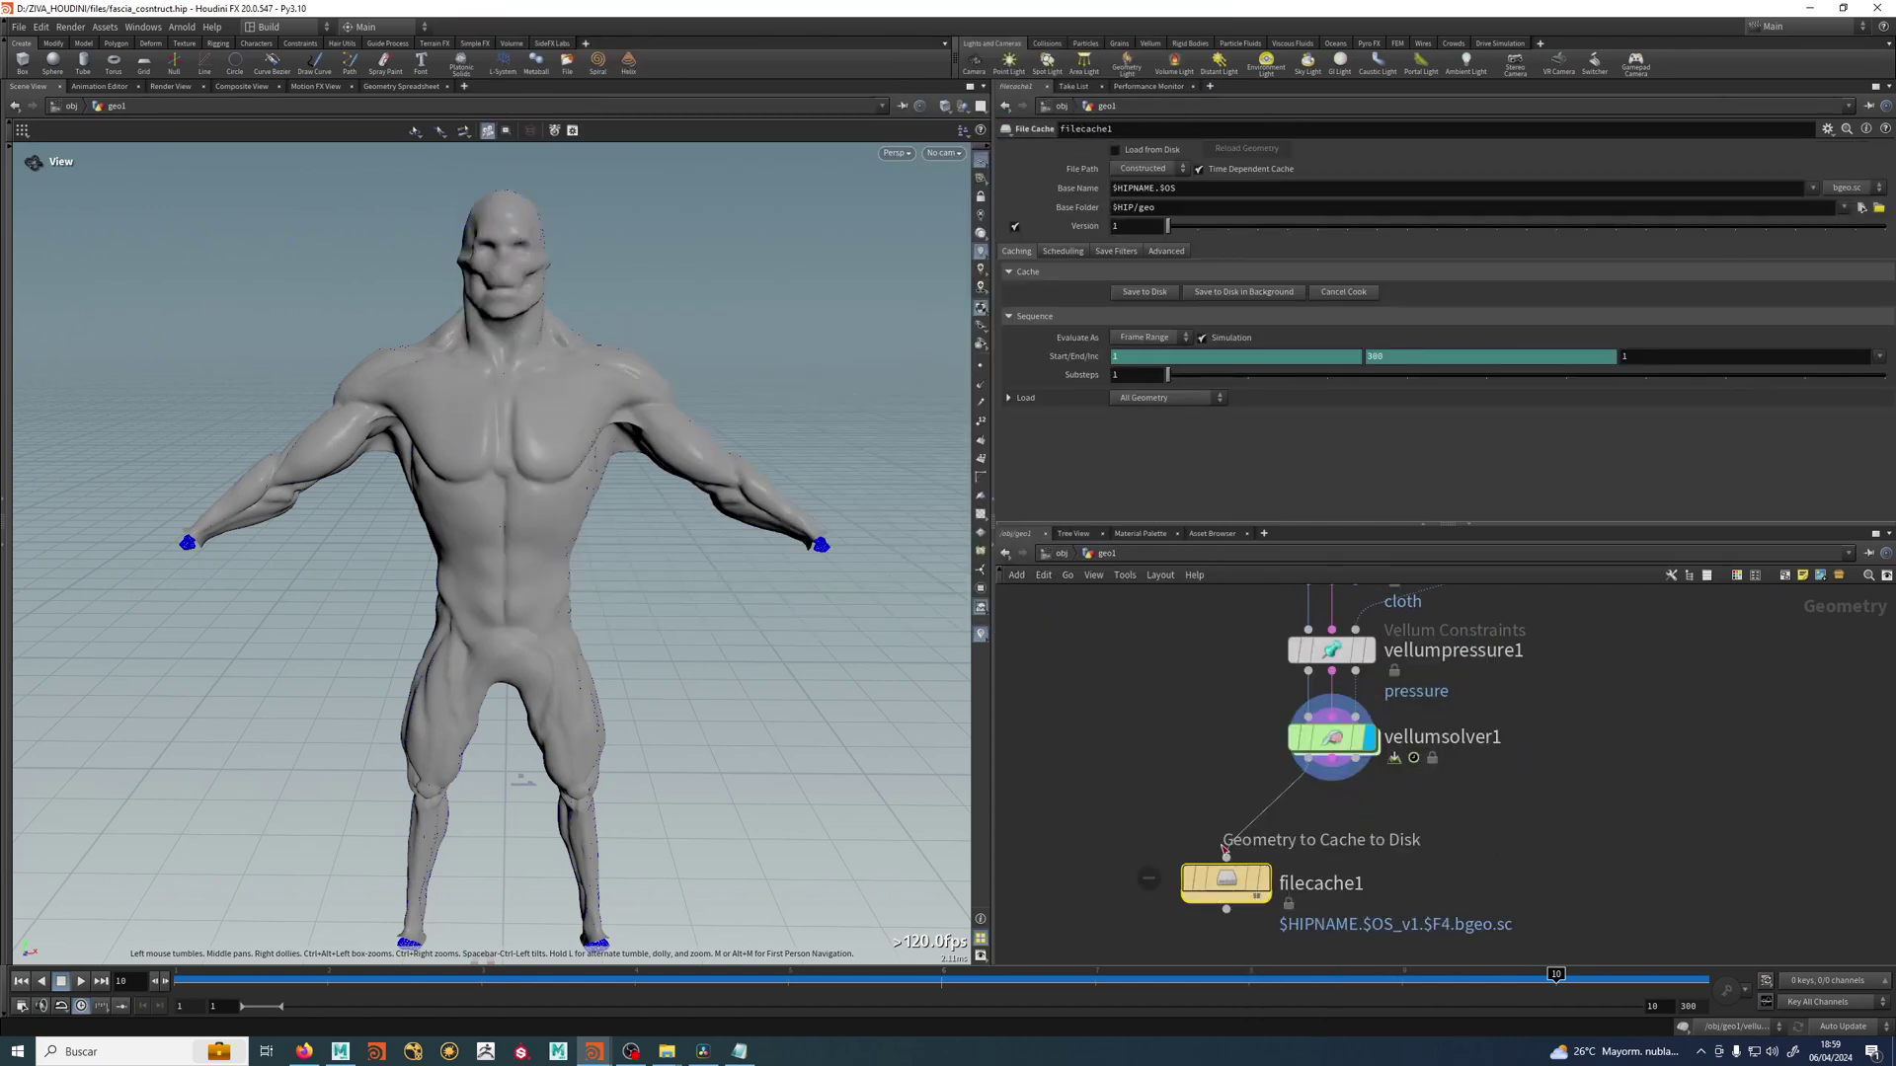
left_click_drag(1206, 869, 1268, 858)
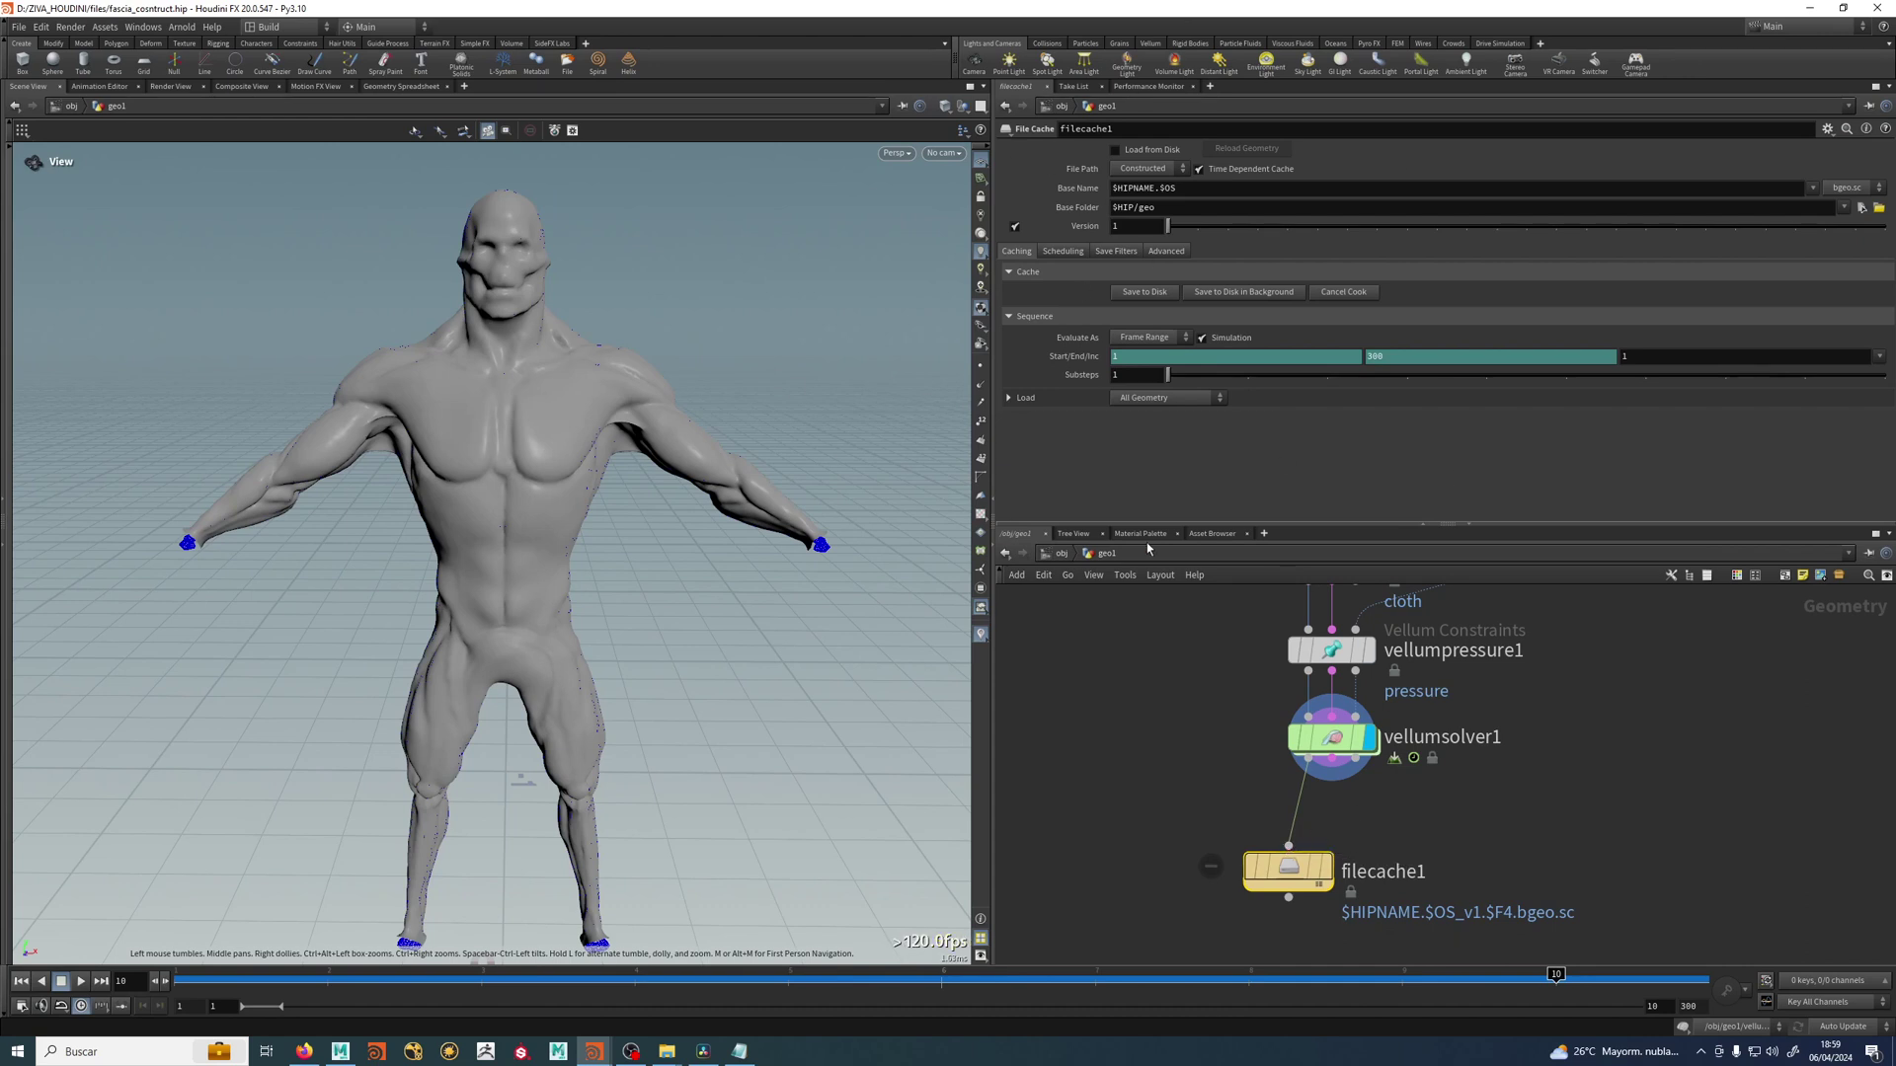
Check the resolved base name and base folder of filecache1, and set its file path mode to Explicit.
left_click(1080, 191)
left_click(1074, 192)
left_click(1075, 209)
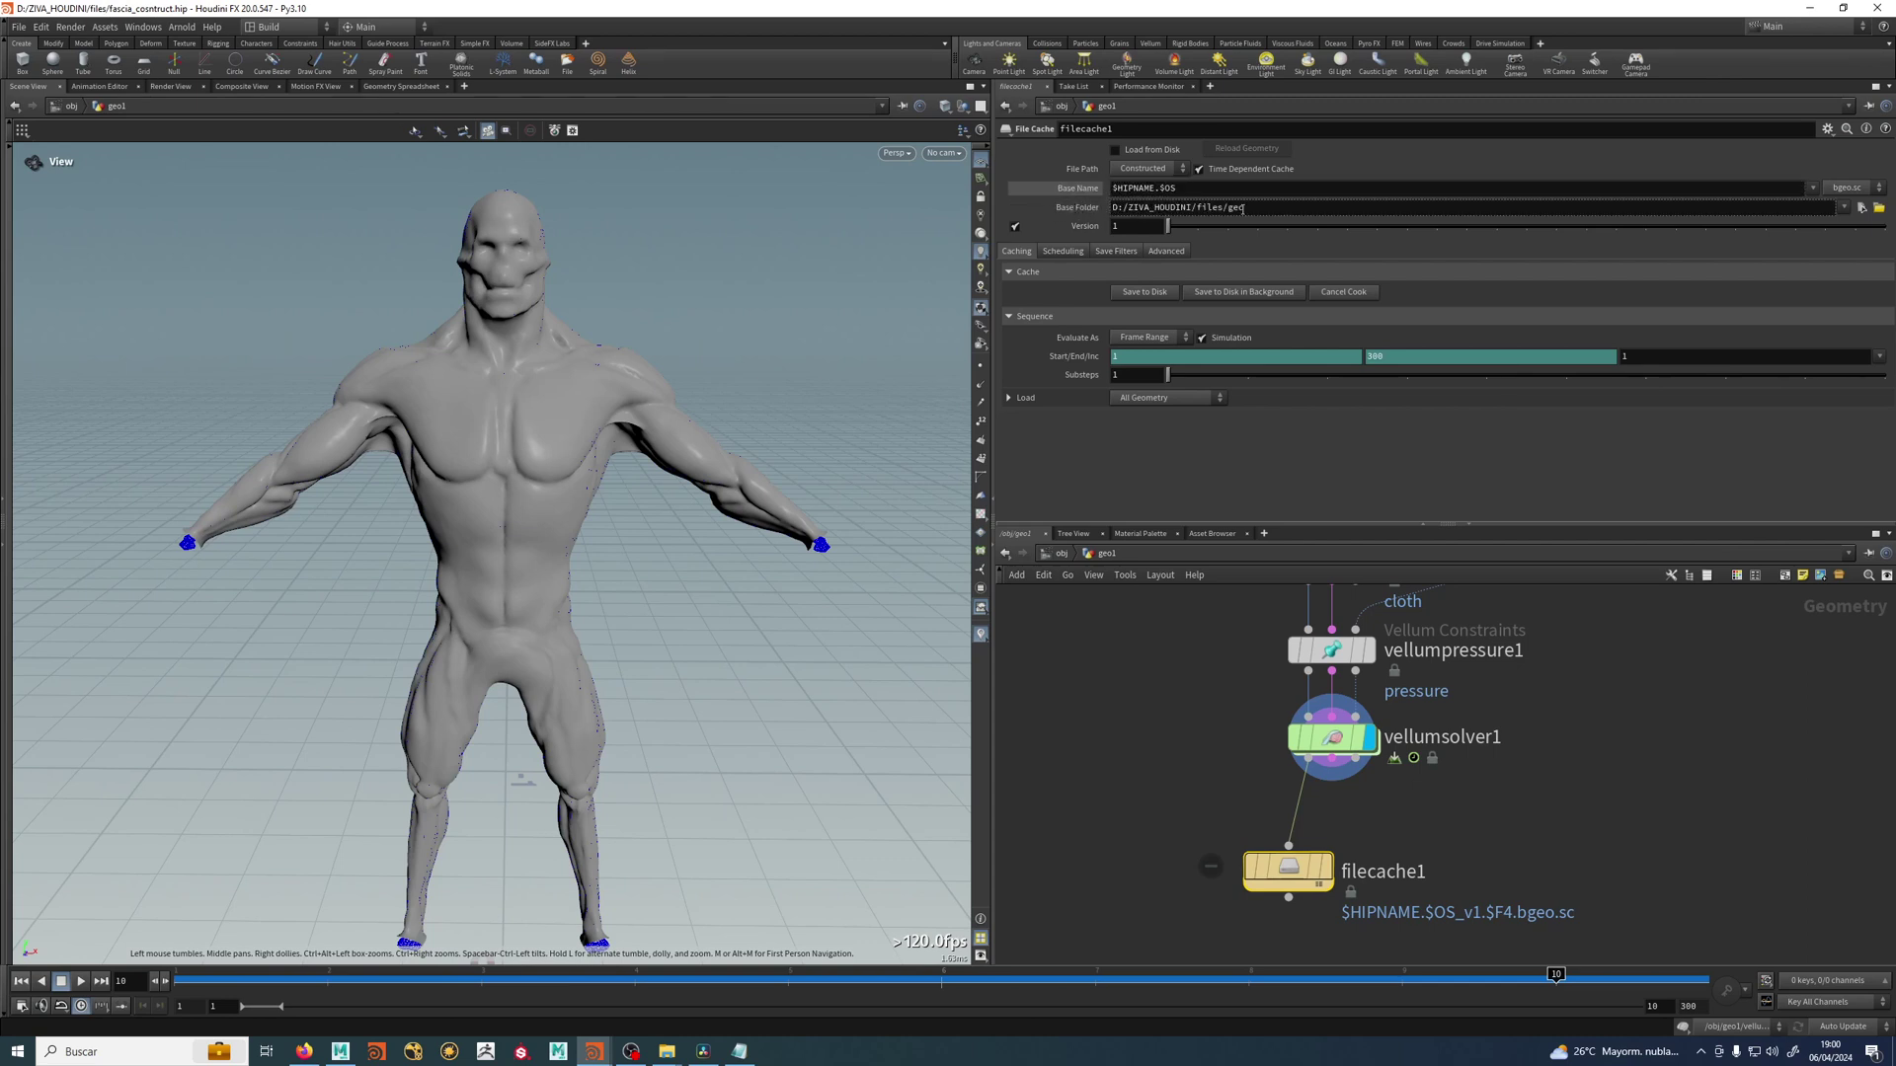
left_click(1082, 194)
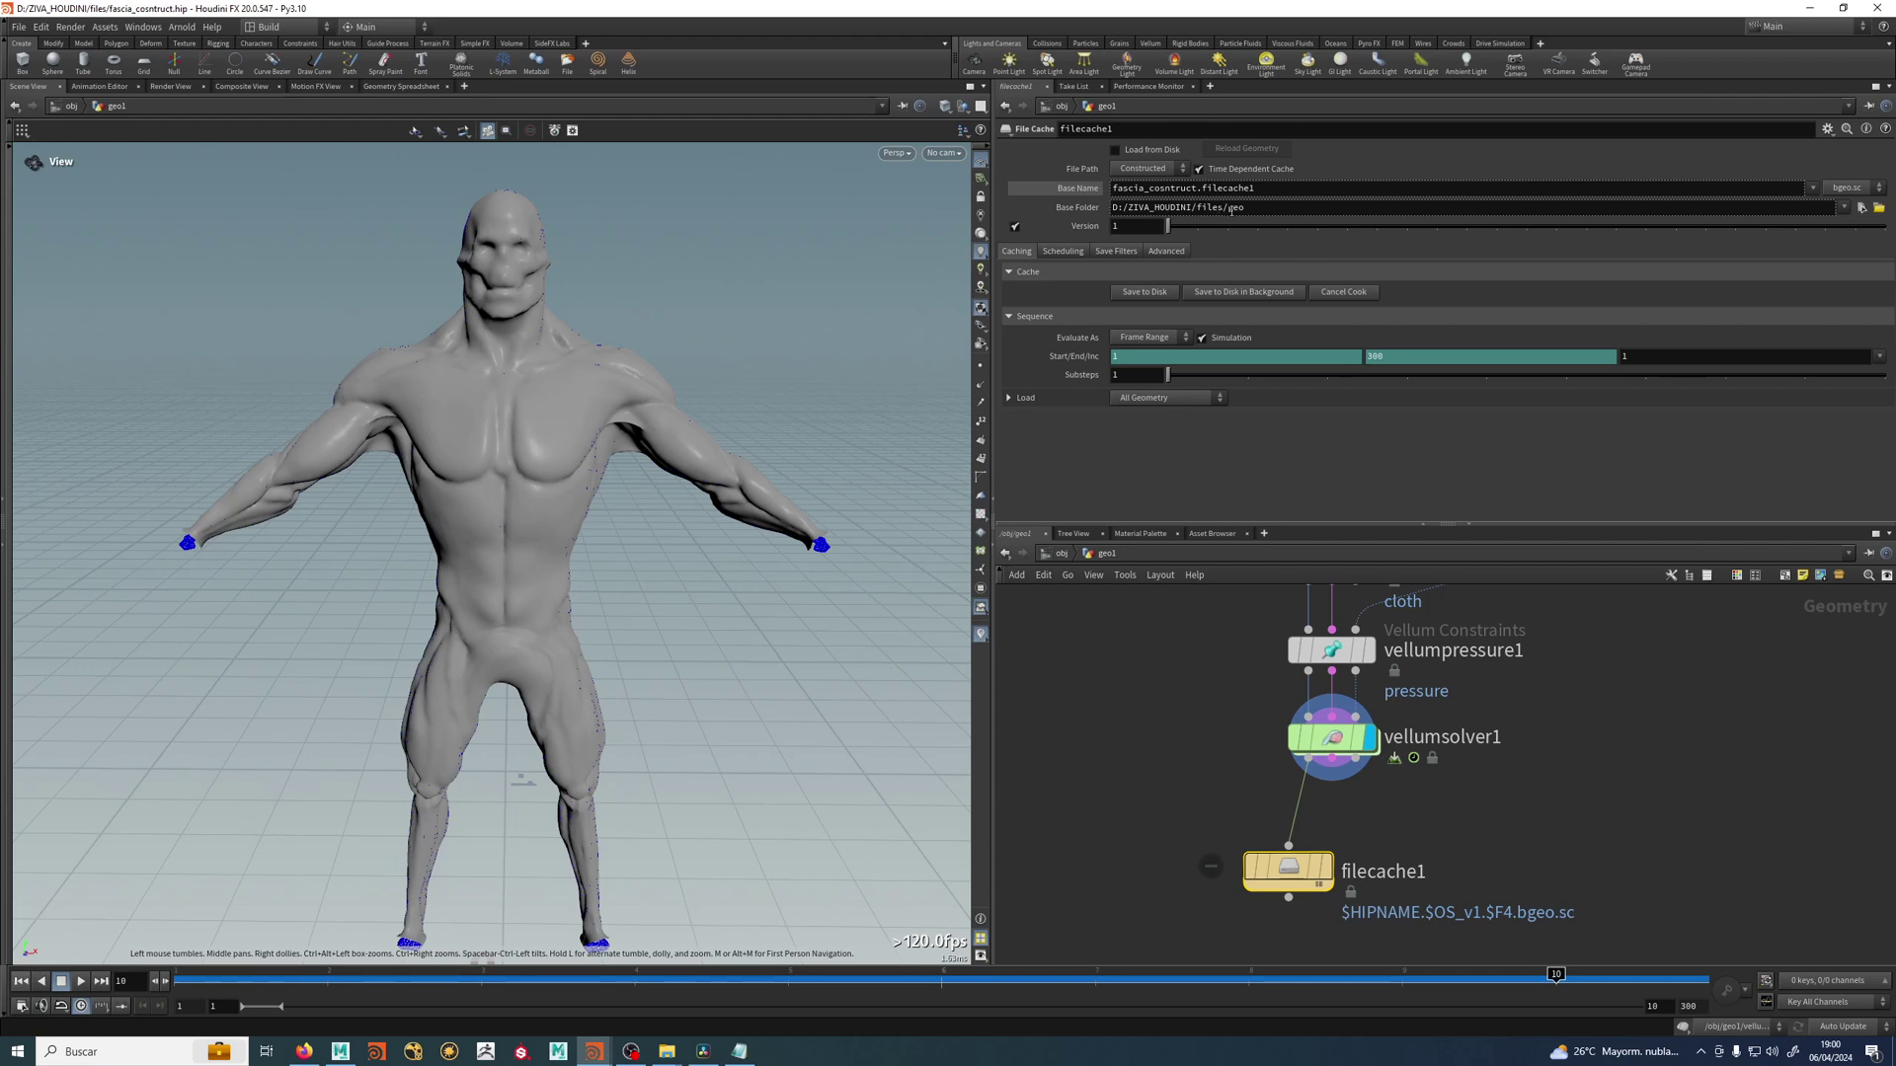
left_click(1145, 171)
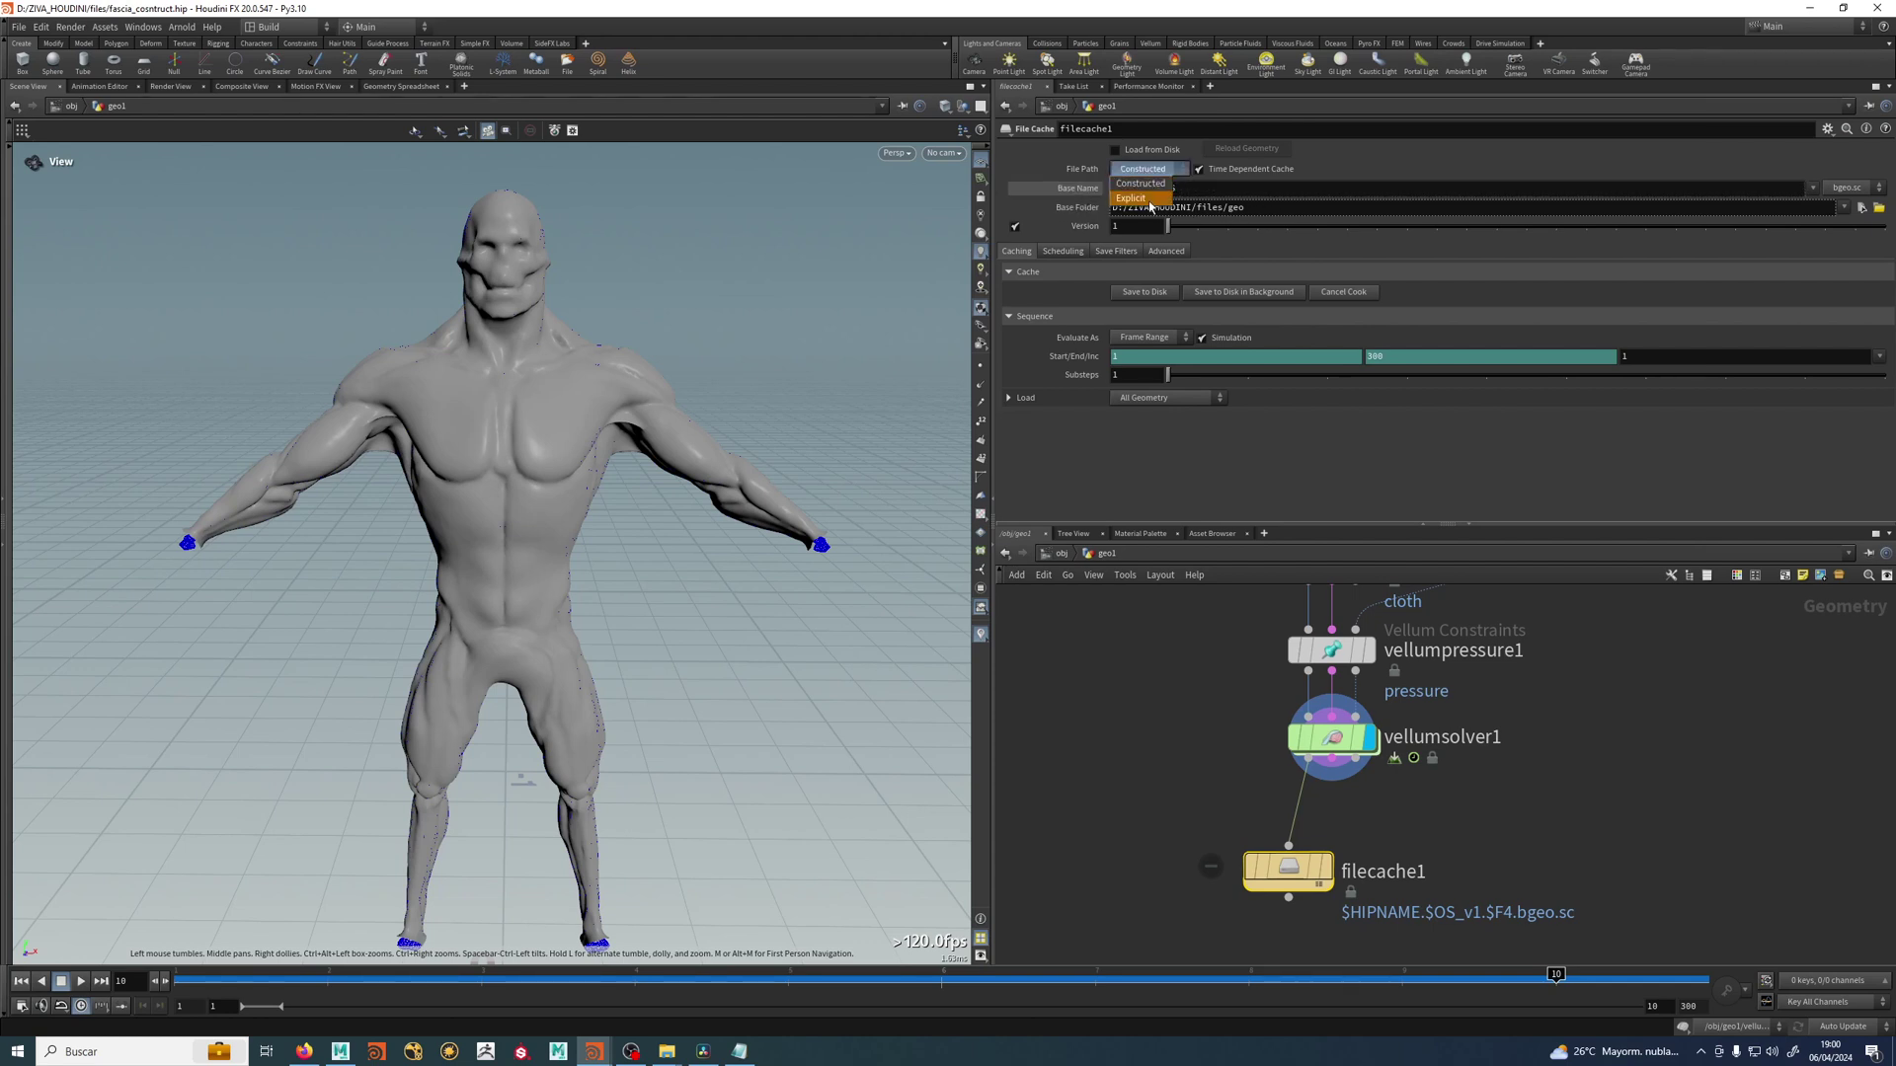
left_click(1133, 199)
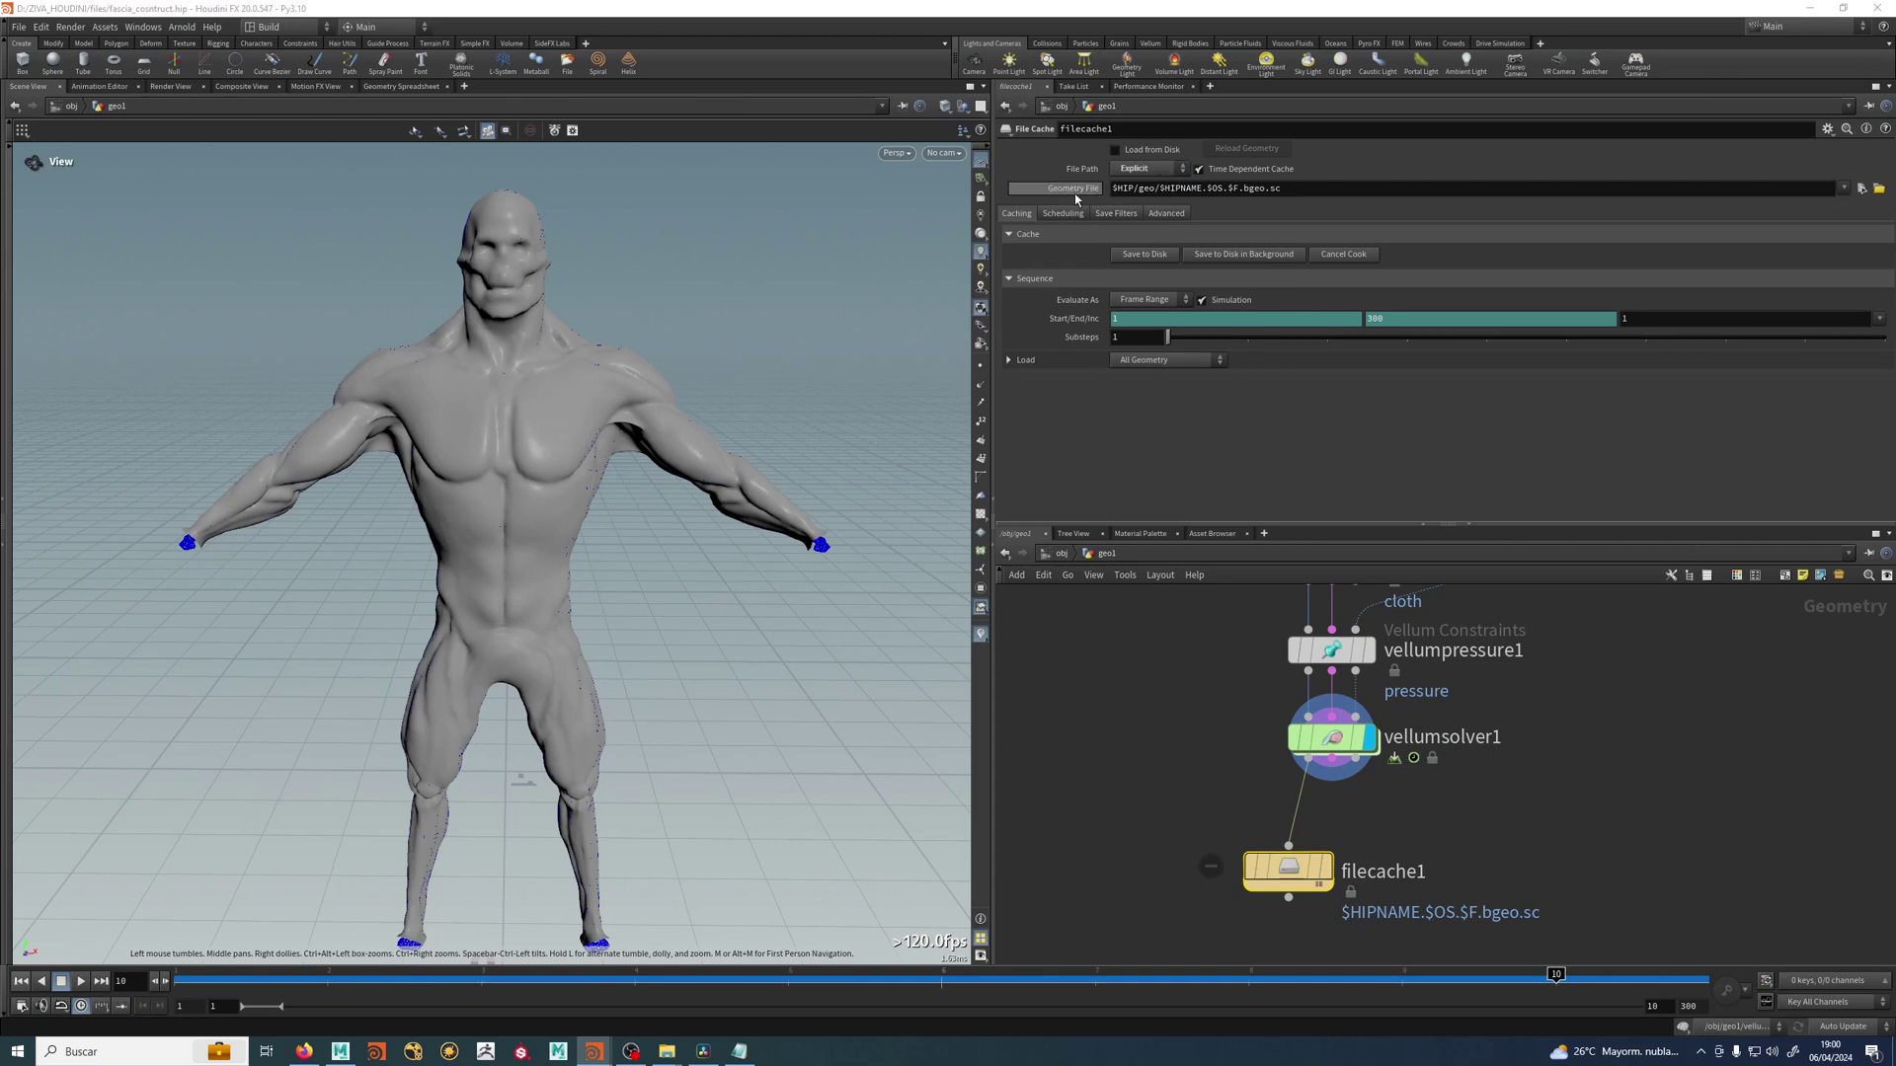
Examine the $HIP, $HIPNAME, $OS and $F parts of the geometry file path and how they resolve.
left_click_drag(1115, 190, 1342, 188)
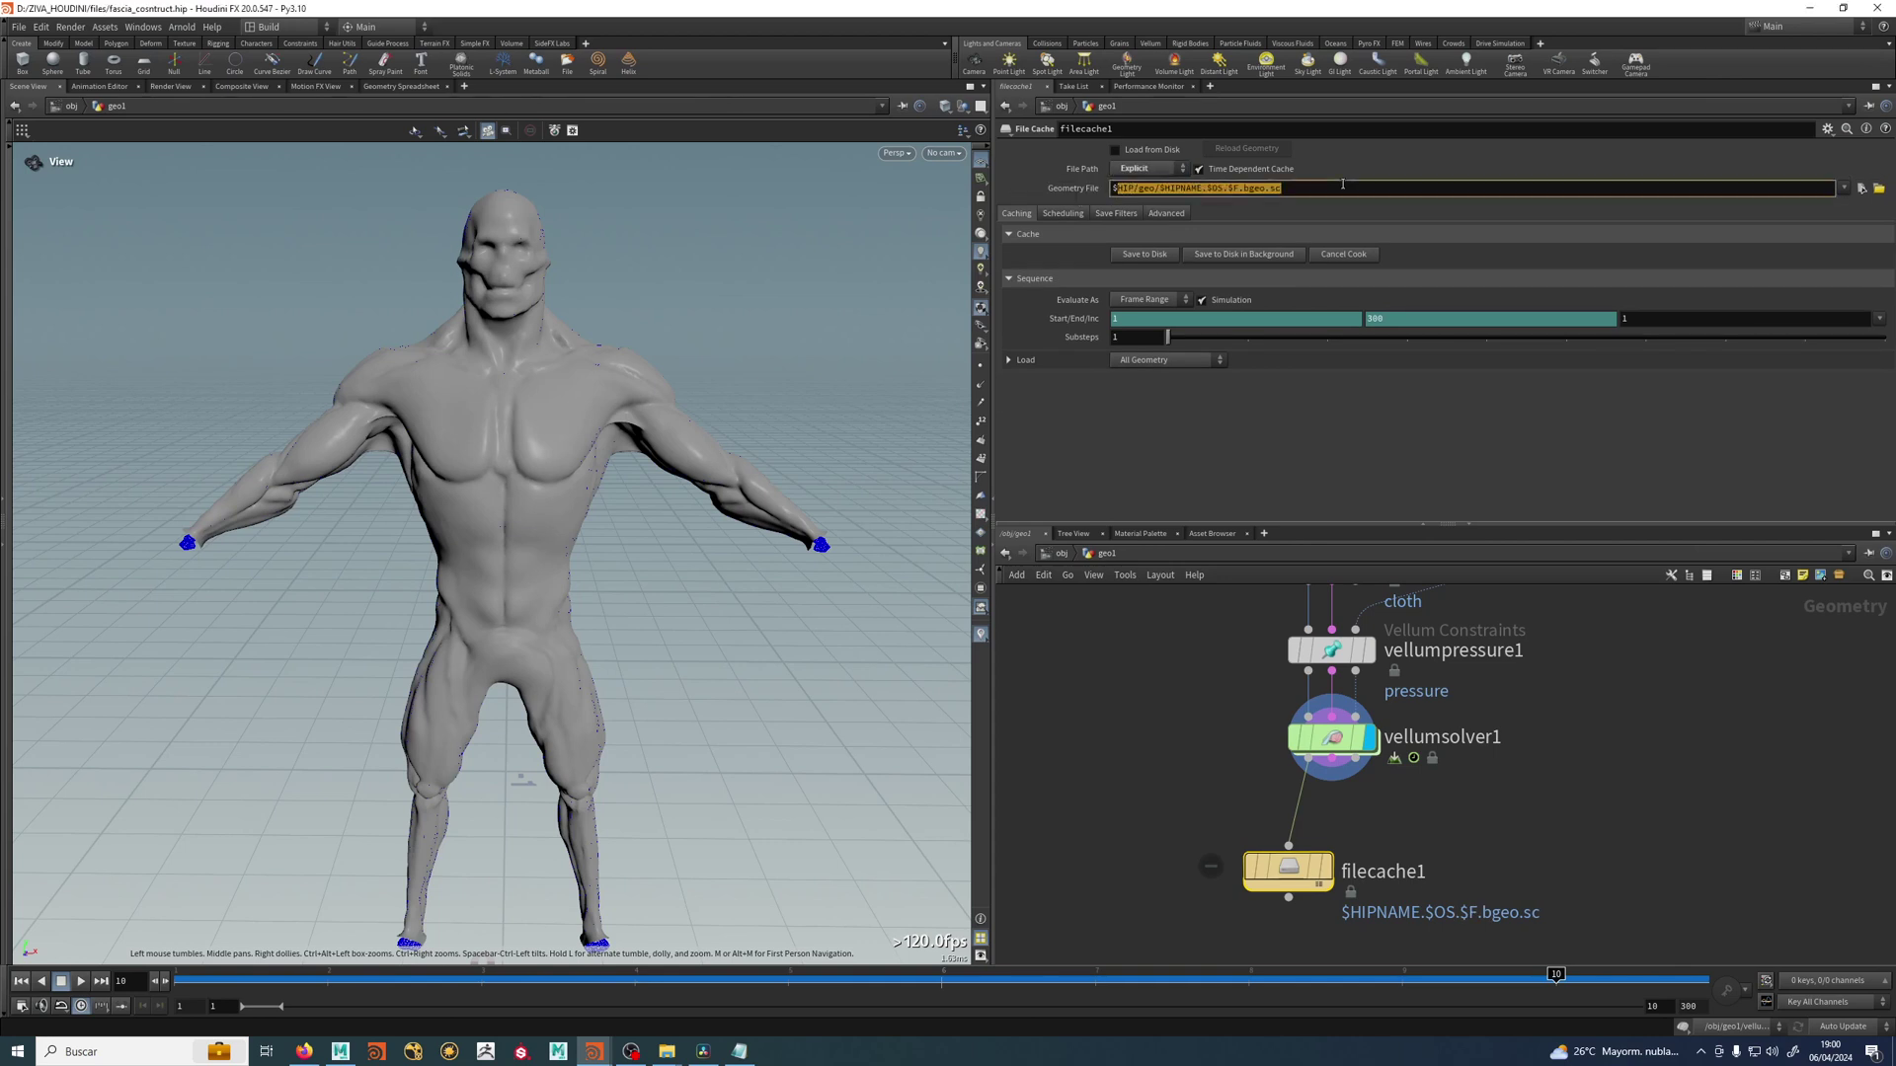
left_click(1187, 723)
double_click(1125, 188)
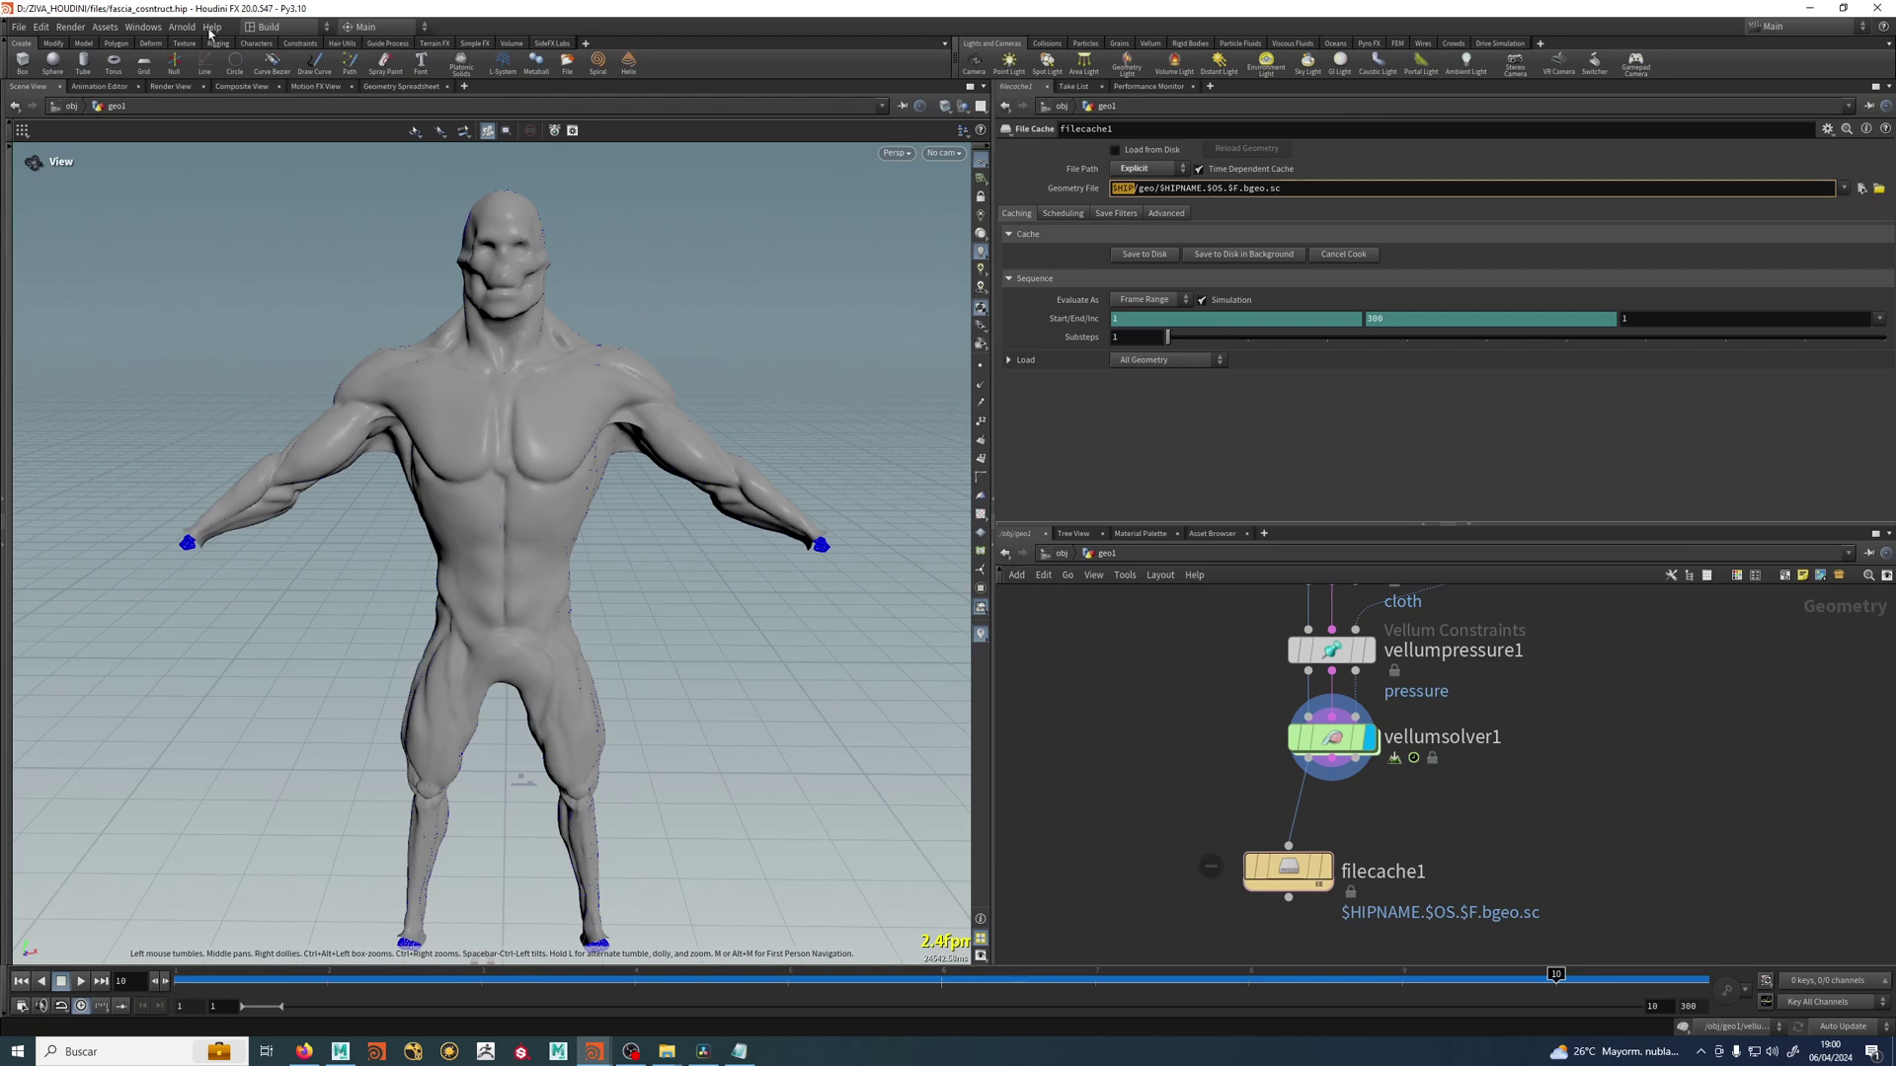
left_click(1141, 188)
left_click(1164, 189)
left_click_drag(1162, 188, 1198, 189)
left_click(1140, 188)
left_click_drag(1244, 187, 1266, 190)
left_click(1275, 187)
left_click(1079, 188)
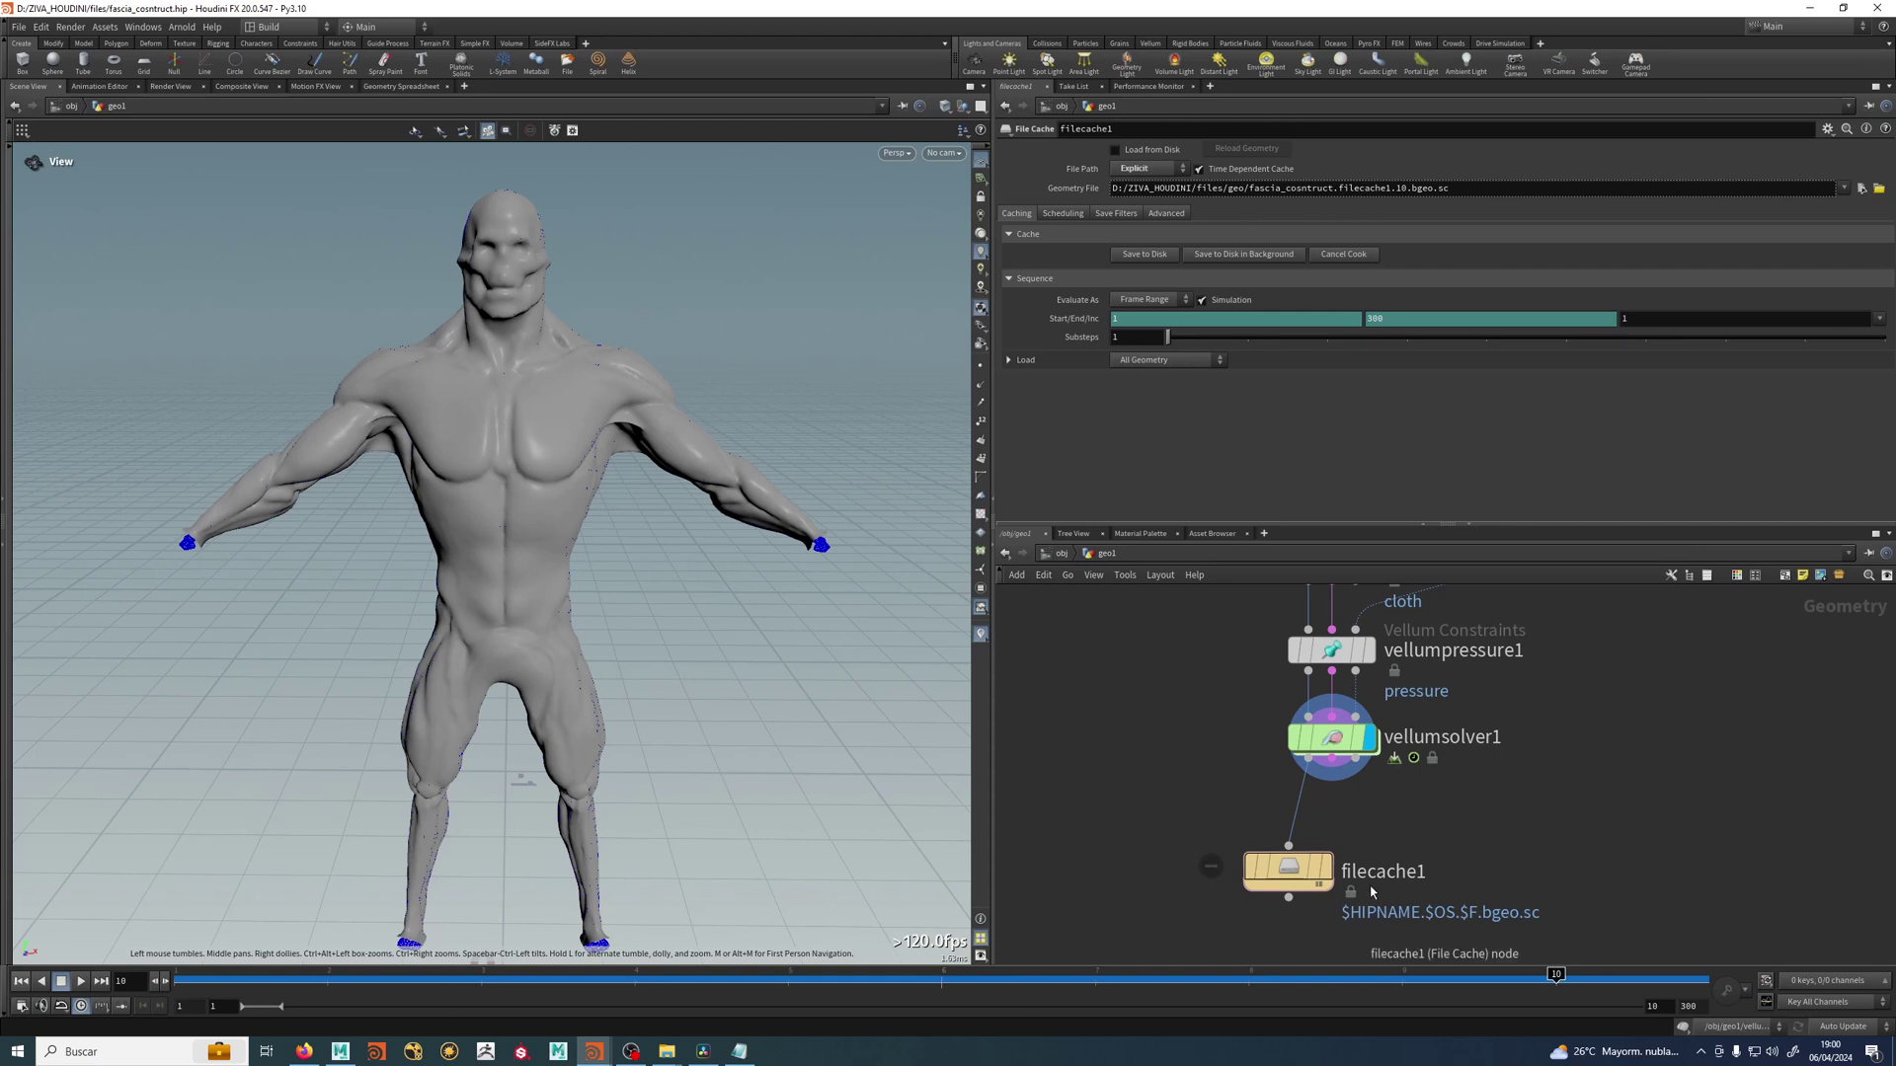
Rename the file cache node as fascia_v001.
double_click(1426, 873)
type("fascia_v001")
key("Return")
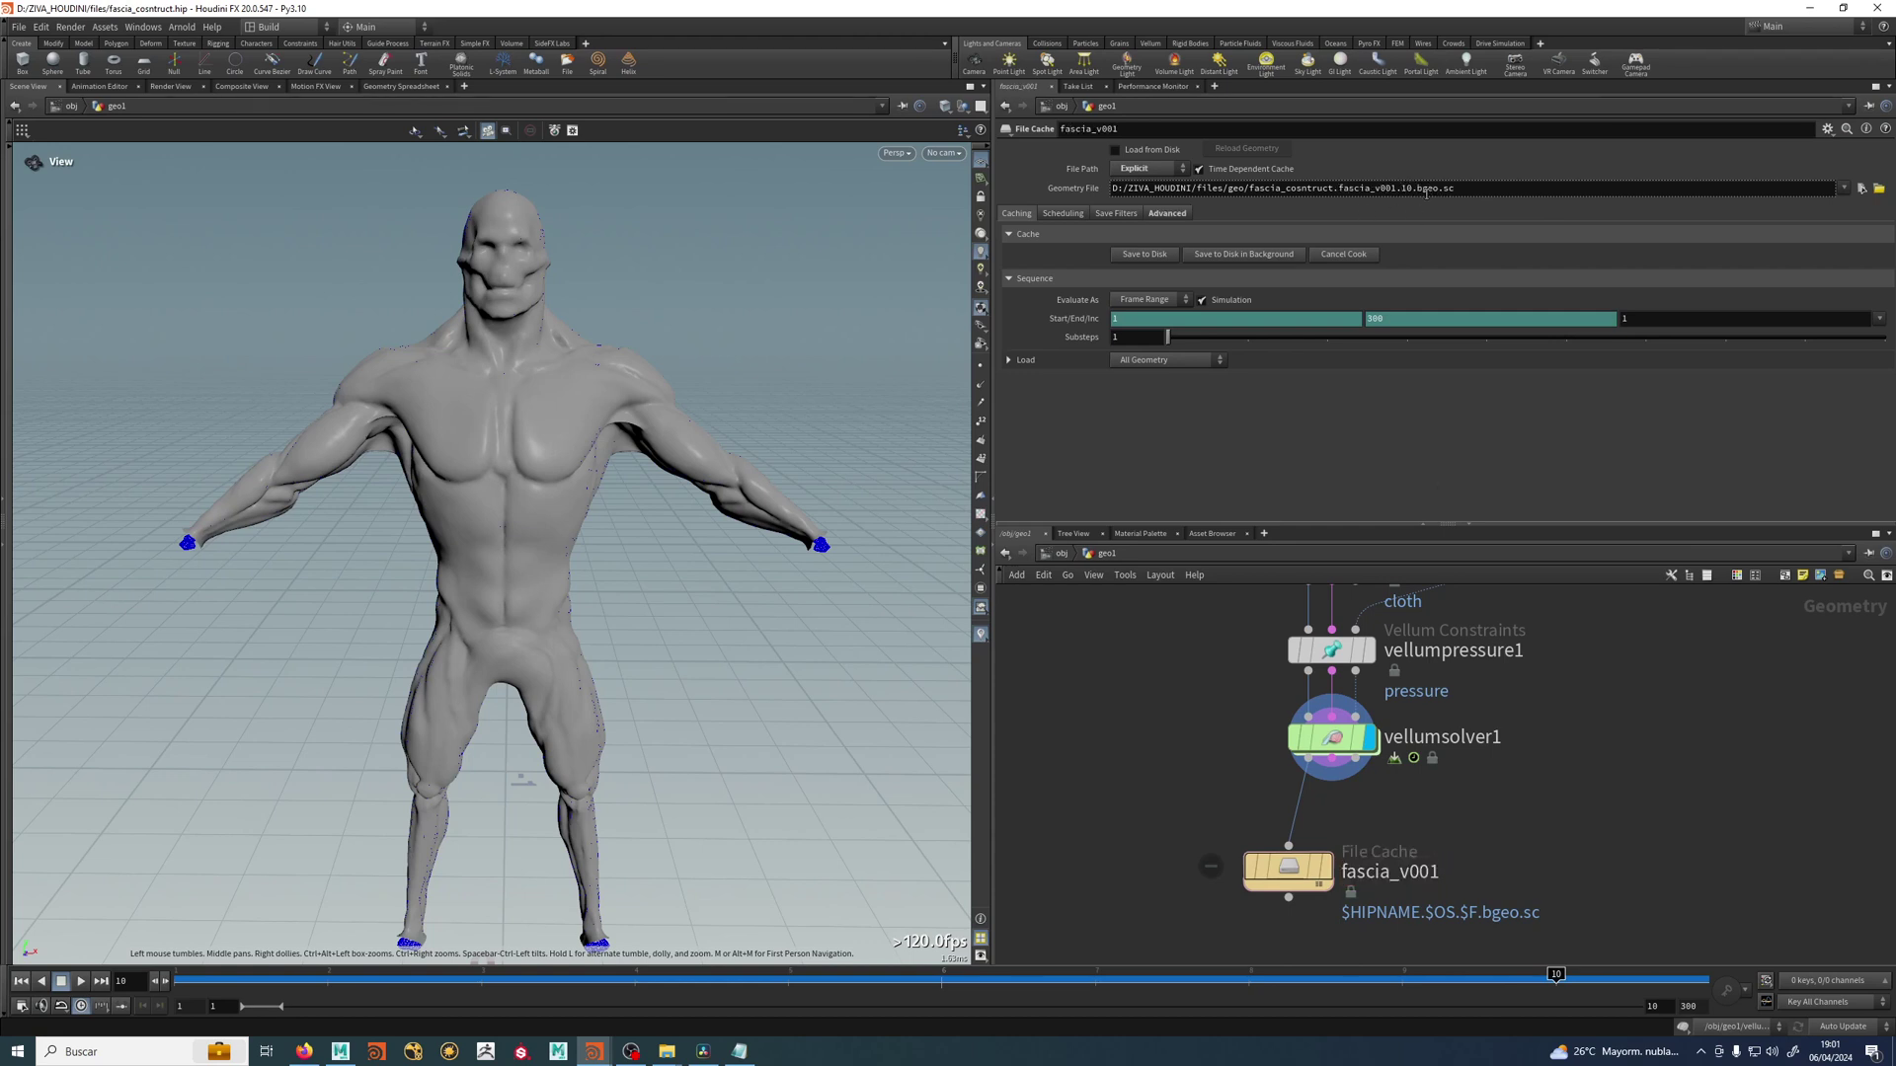
Turn off the time-dependent cache and remove the frame variable, making the geometry file $HIP/geo/$HIPNAME.$OS.bgeo.sc.
left_click(1221, 172)
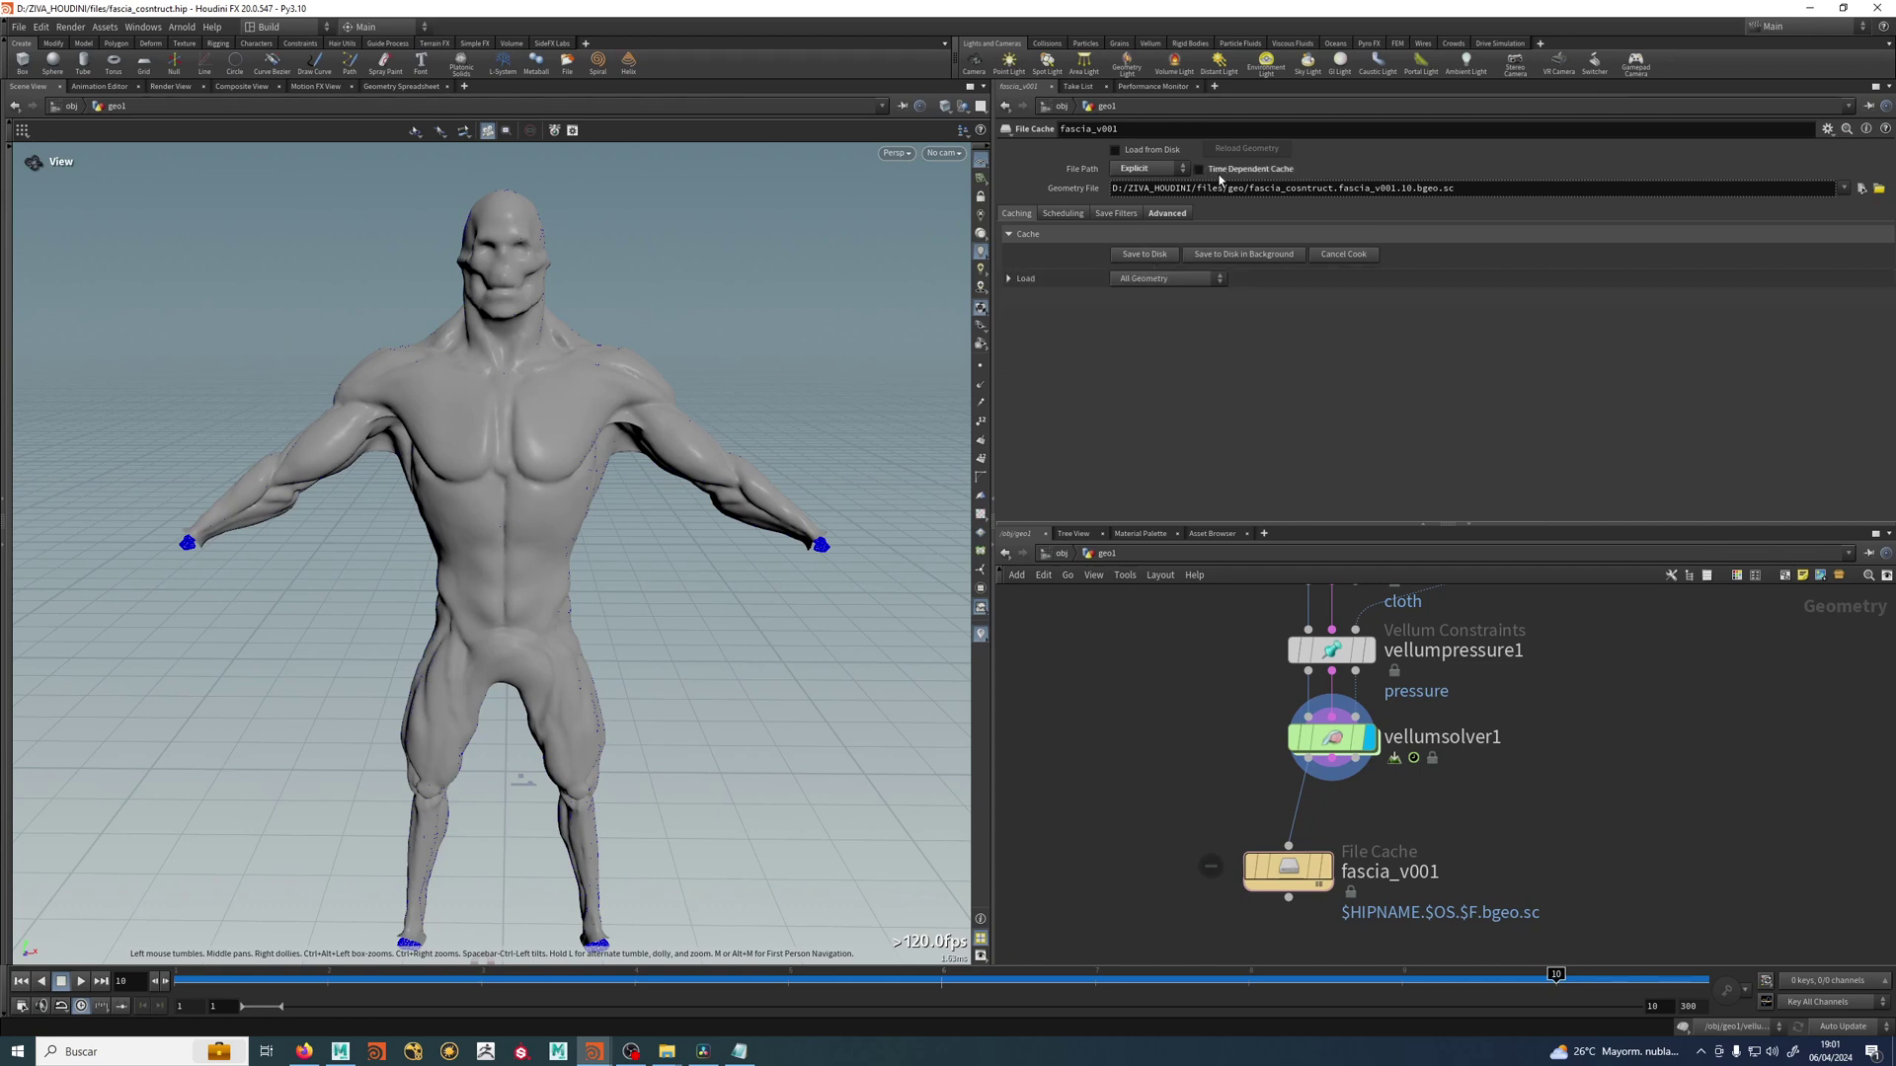
left_click(1072, 189)
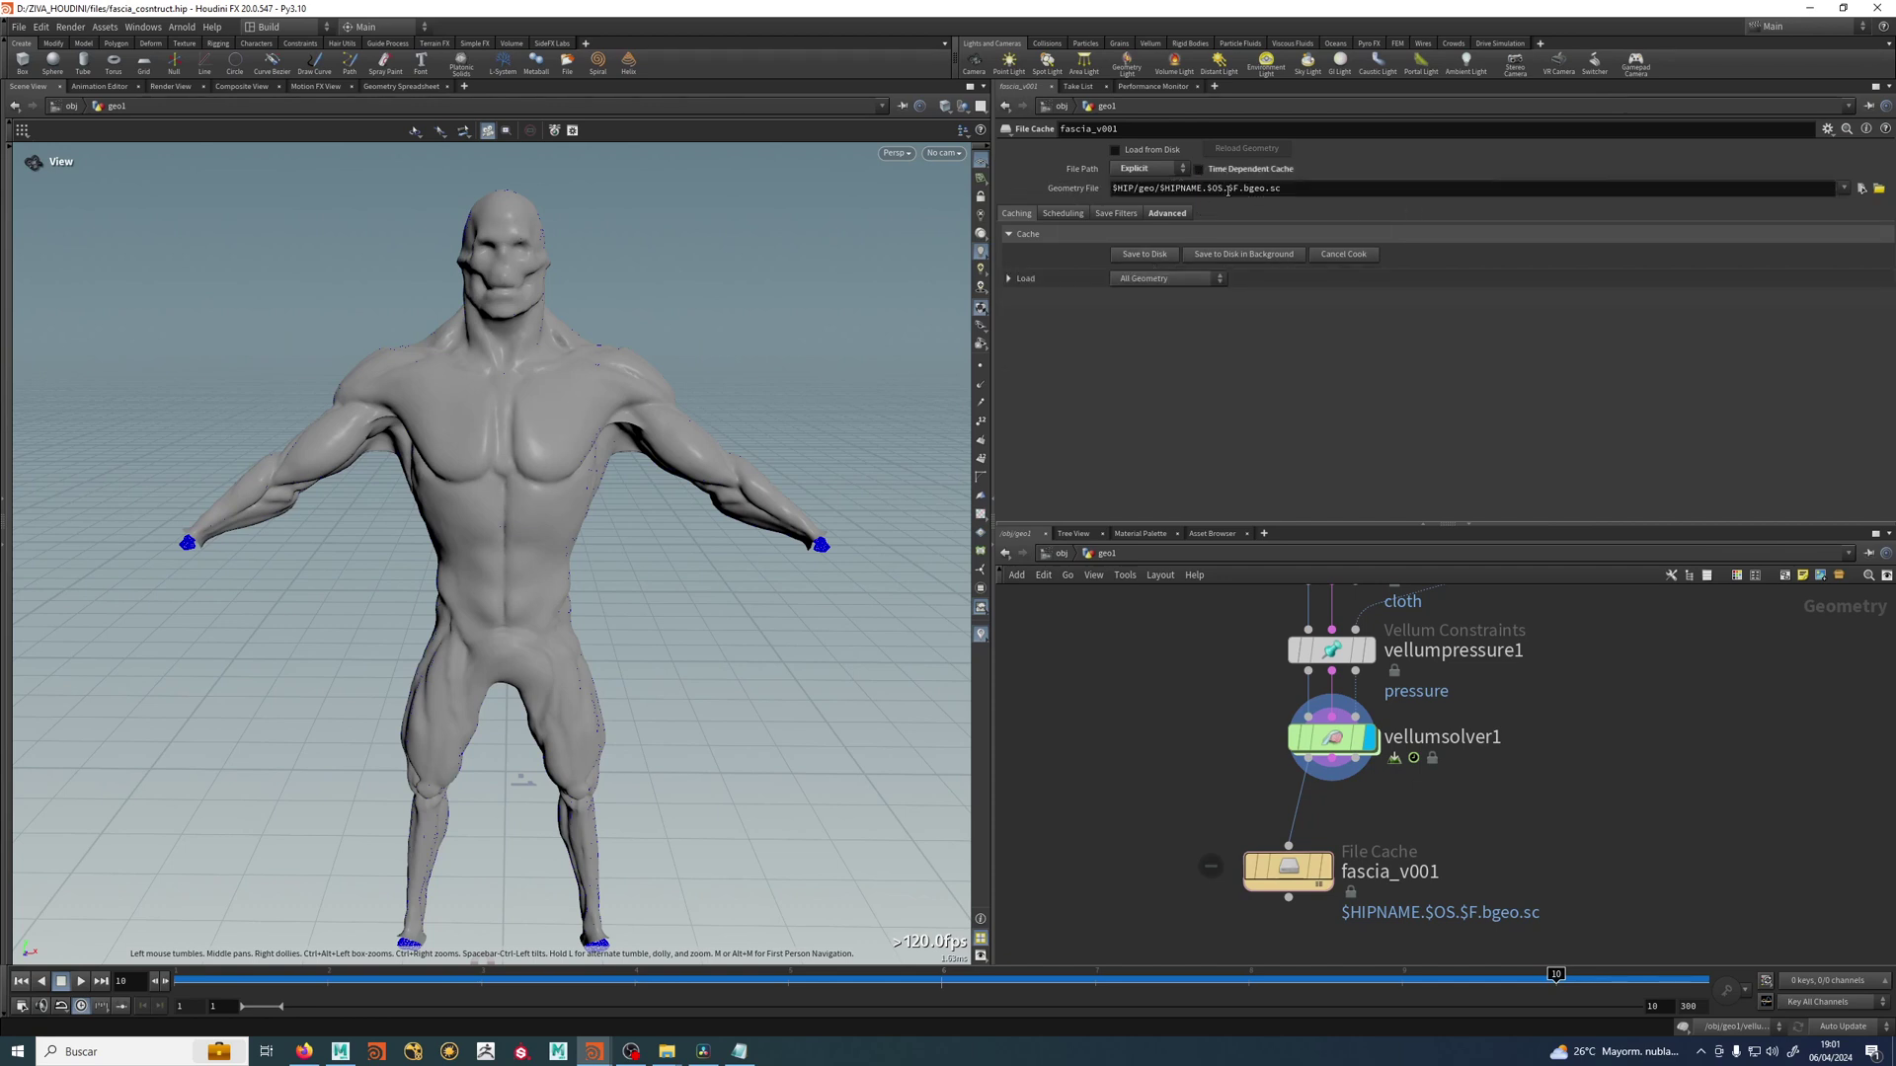
left_click(1229, 189)
key("Delete")
key("Delete")
key("Delete")
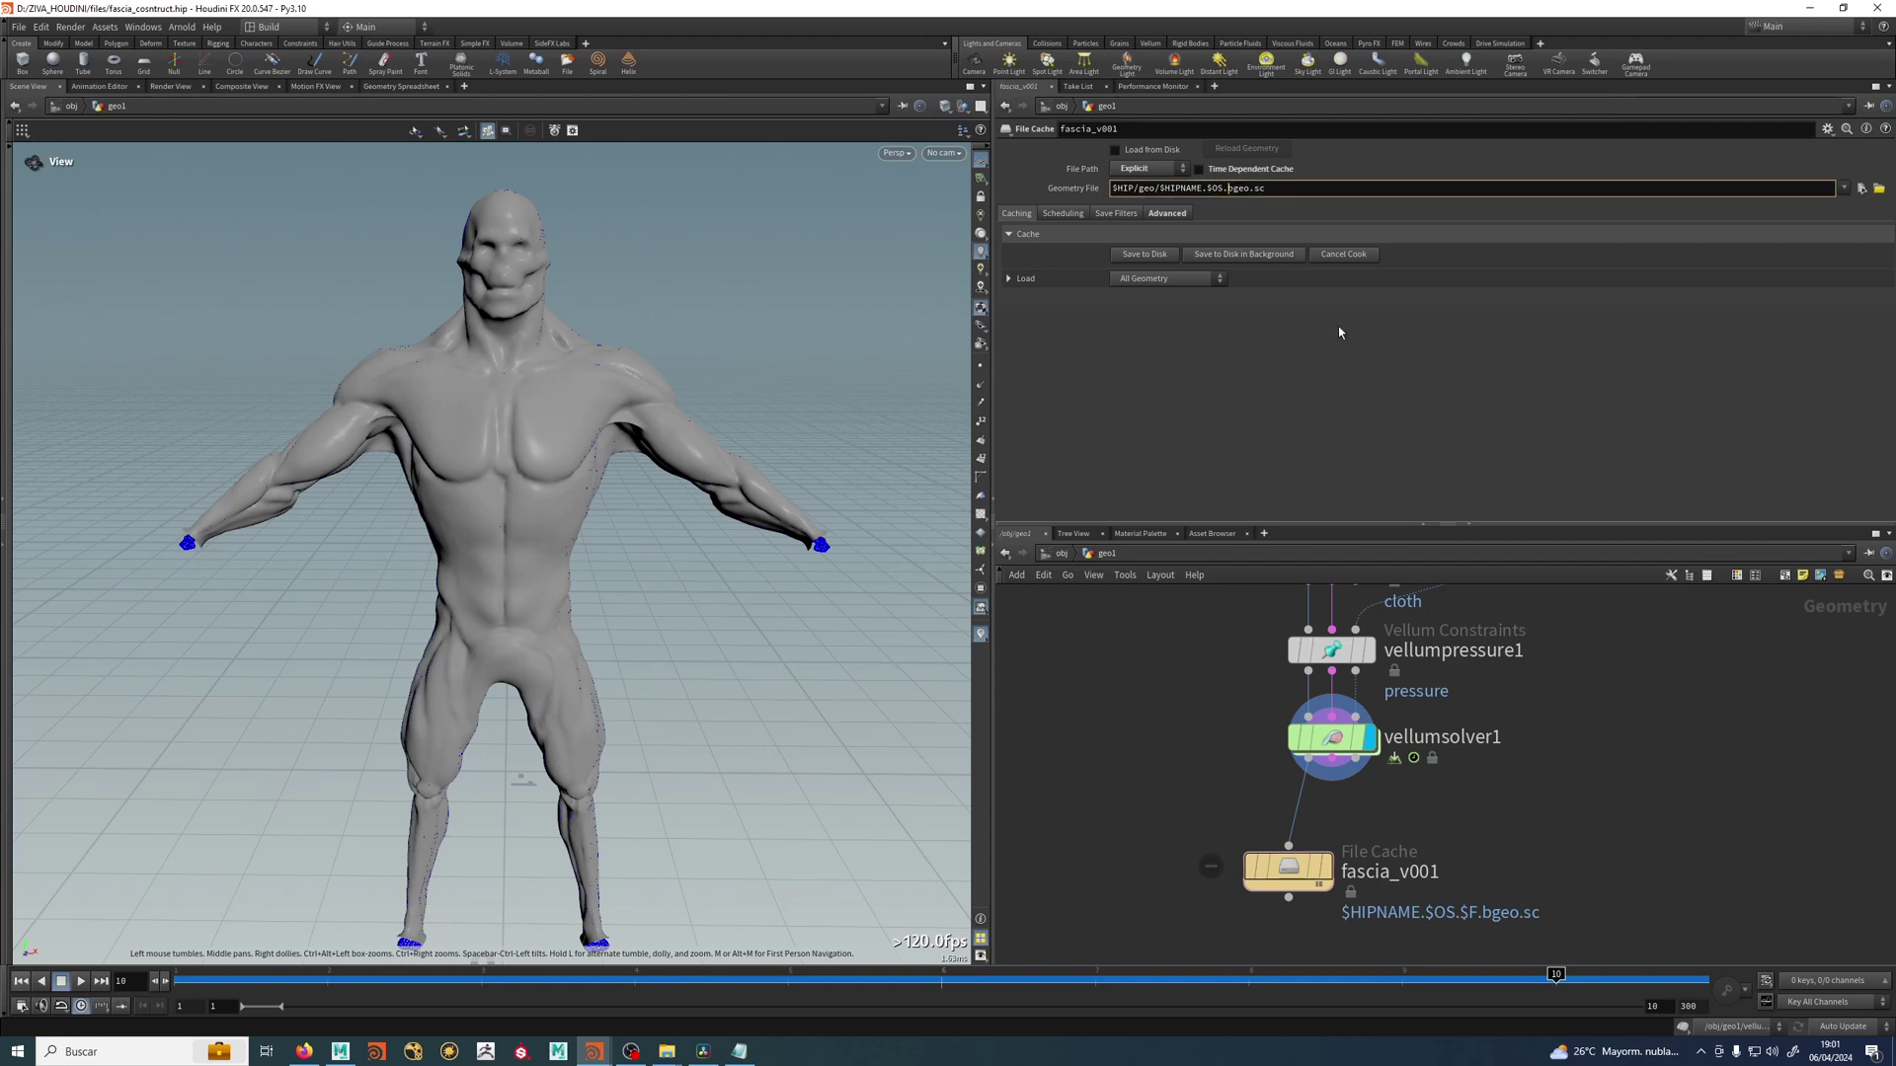
key("Return")
Align fascia_v001 directly below vellumsolver1, display it and save its geometry to disk.
middle_click_drag(1570, 812, 1501, 811)
left_click_drag(1226, 865, 1270, 850)
left_click(1070, 188)
left_click(1069, 188)
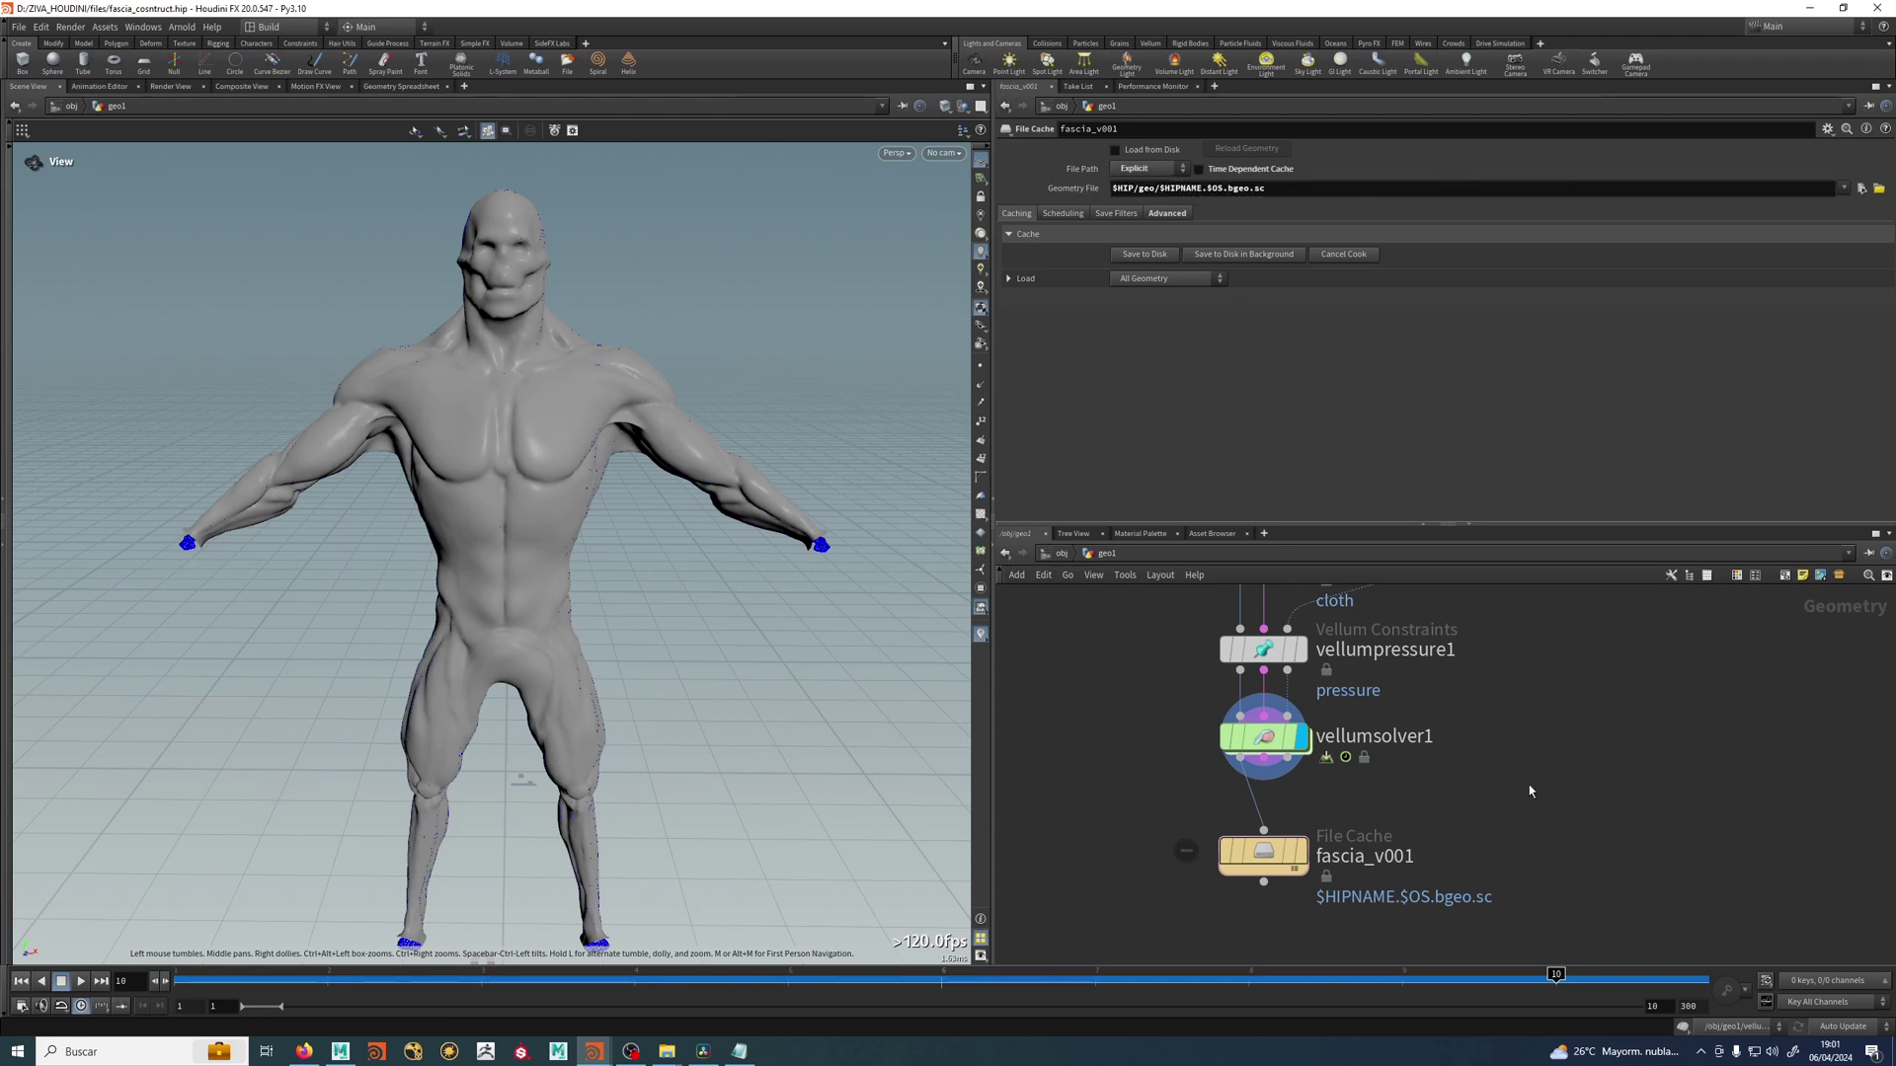
left_click(1300, 851)
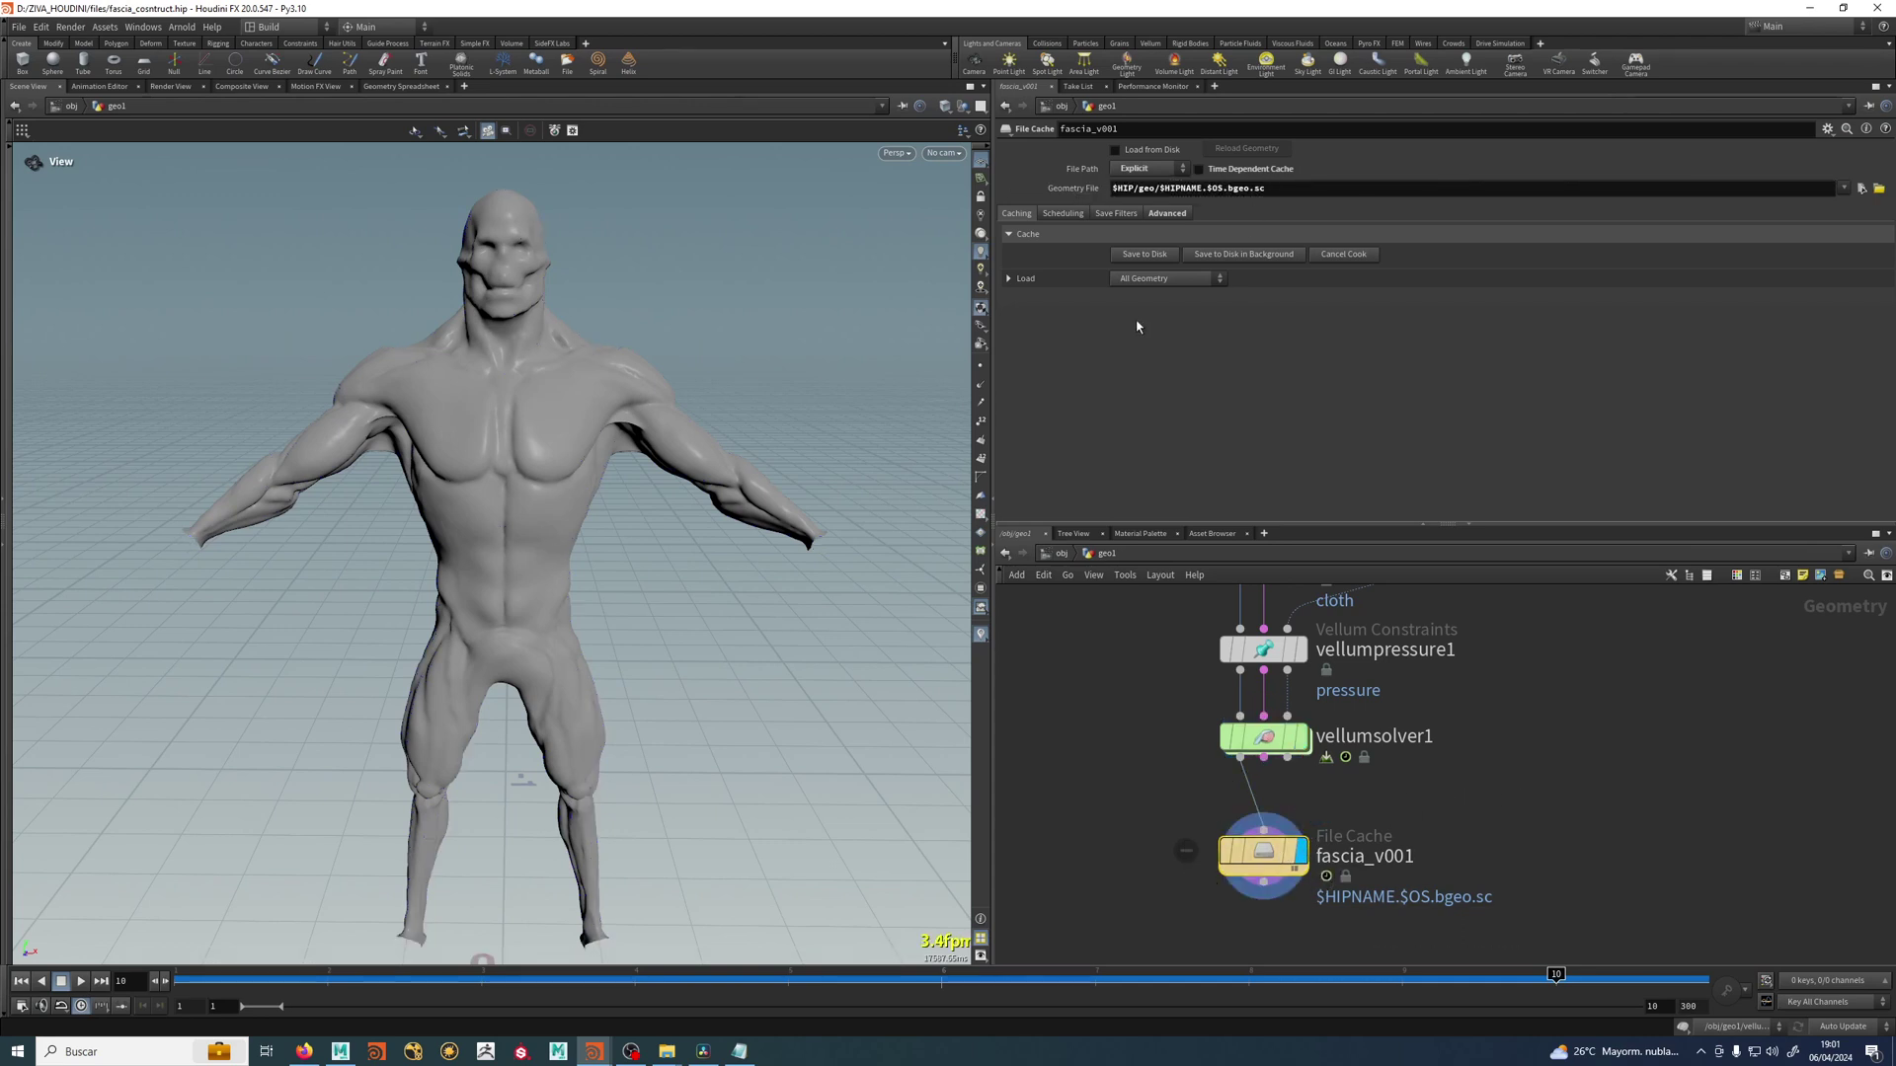
left_click(1135, 260)
Cut the wire between vellumsolver1 and fascia_v001 and move the cache node aside.
left_click_drag(1260, 847, 1241, 878)
middle_click_drag(1360, 837, 1384, 787)
key("y")
left_click_drag(1390, 777, 1041, 783)
left_click_drag(1269, 829, 1527, 799)
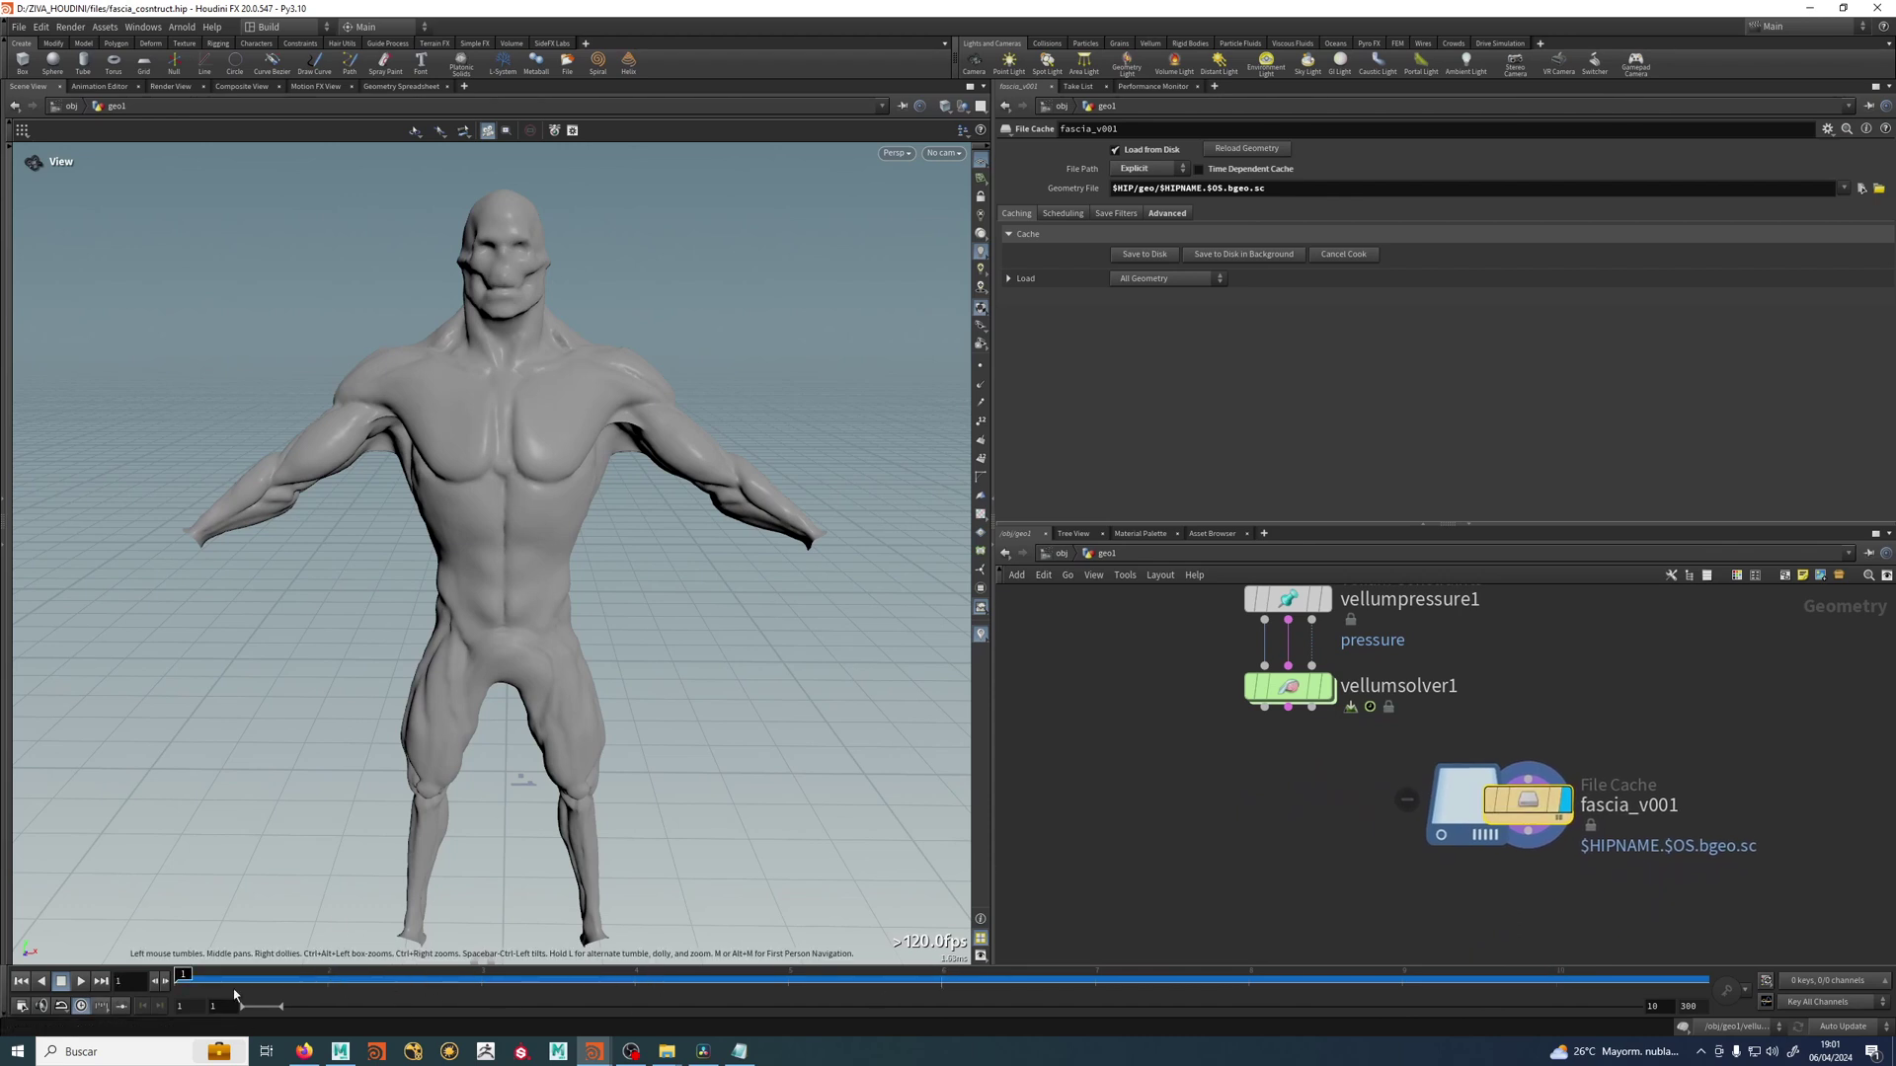
Place fascia_v001 beside the node chain and inspect the attributes and groups in its node info.
scroll(1493, 750, "down", 4)
scroll(1471, 747, "down", 3)
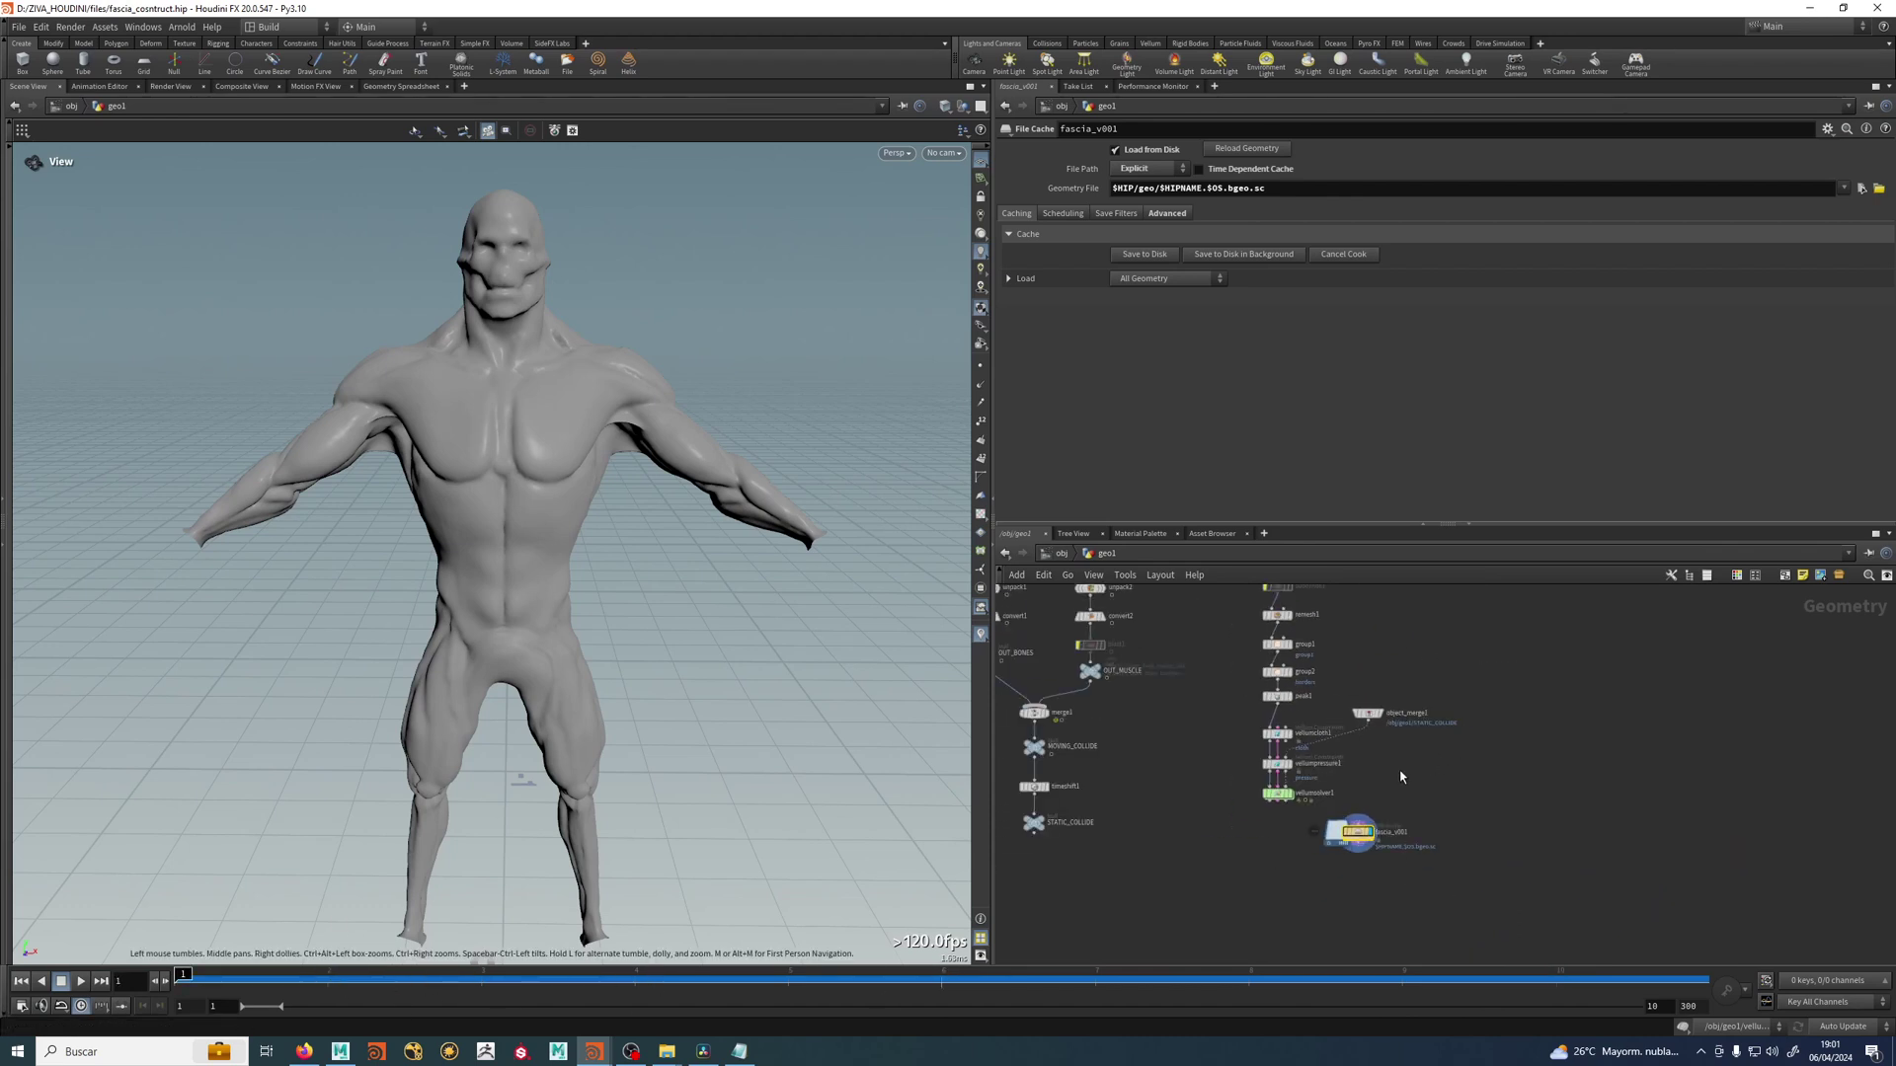
middle_click_drag(1465, 743, 1353, 825)
left_click_drag(1263, 909, 1430, 658)
middle_click_drag(1311, 724, 1289, 805)
scroll(1282, 808, "up", 2)
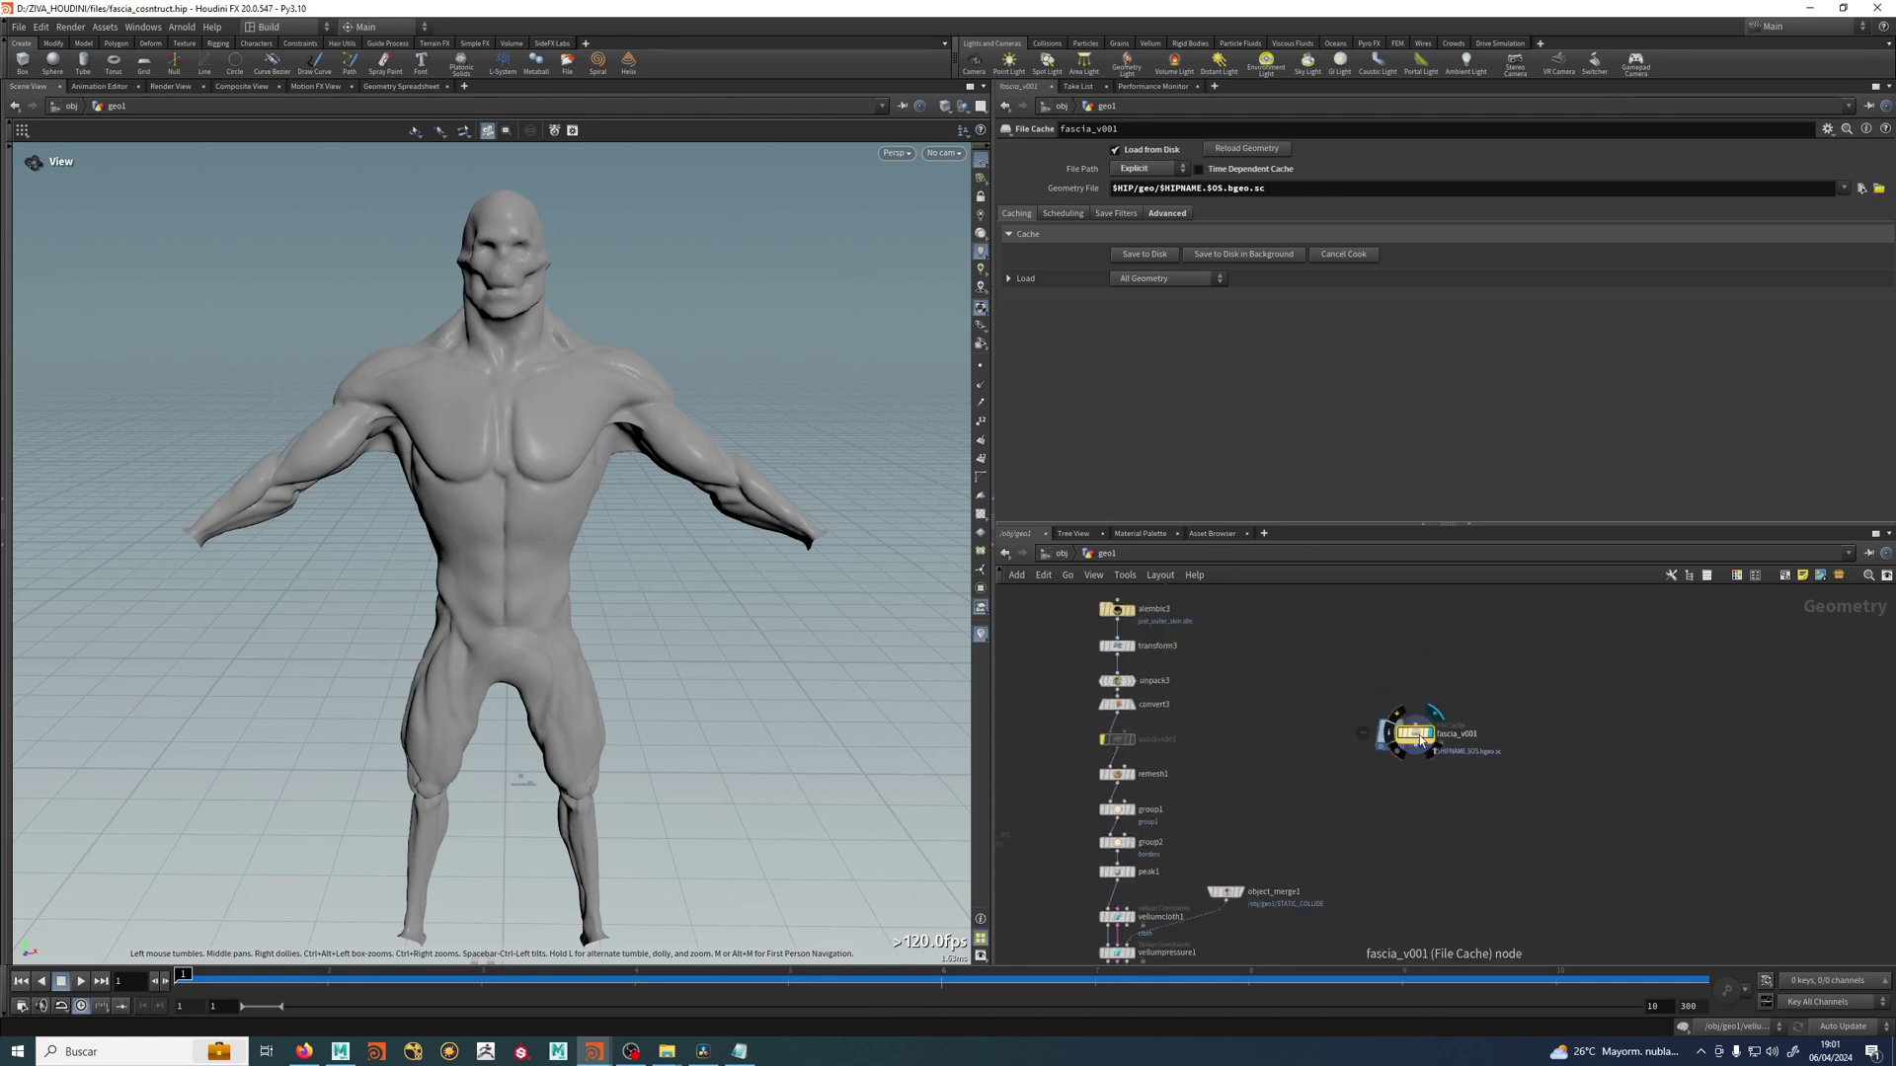
left_click(1388, 741)
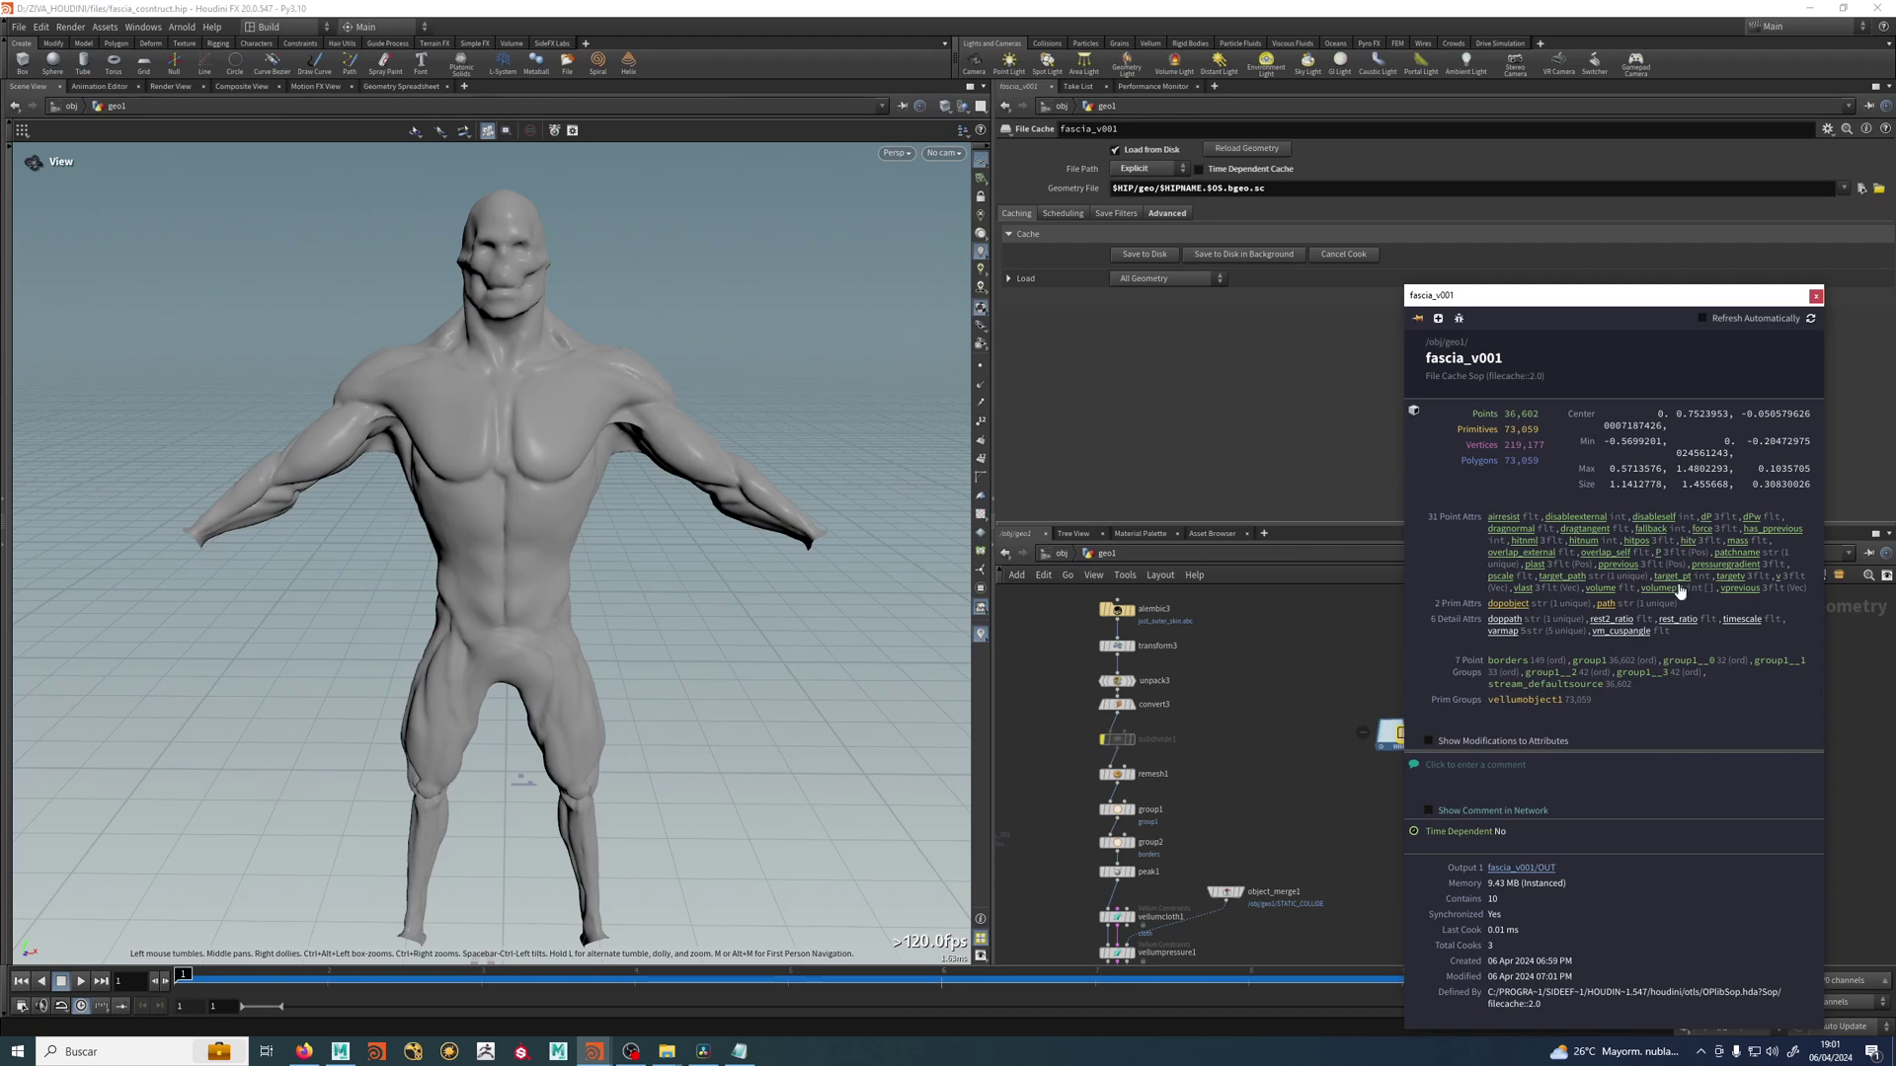
left_click(1815, 295)
Reconnect fascia_v001 below vellumsolver1 with loading from disk turned off, and go to frame 10.
middle_click_drag(1548, 765, 1626, 592)
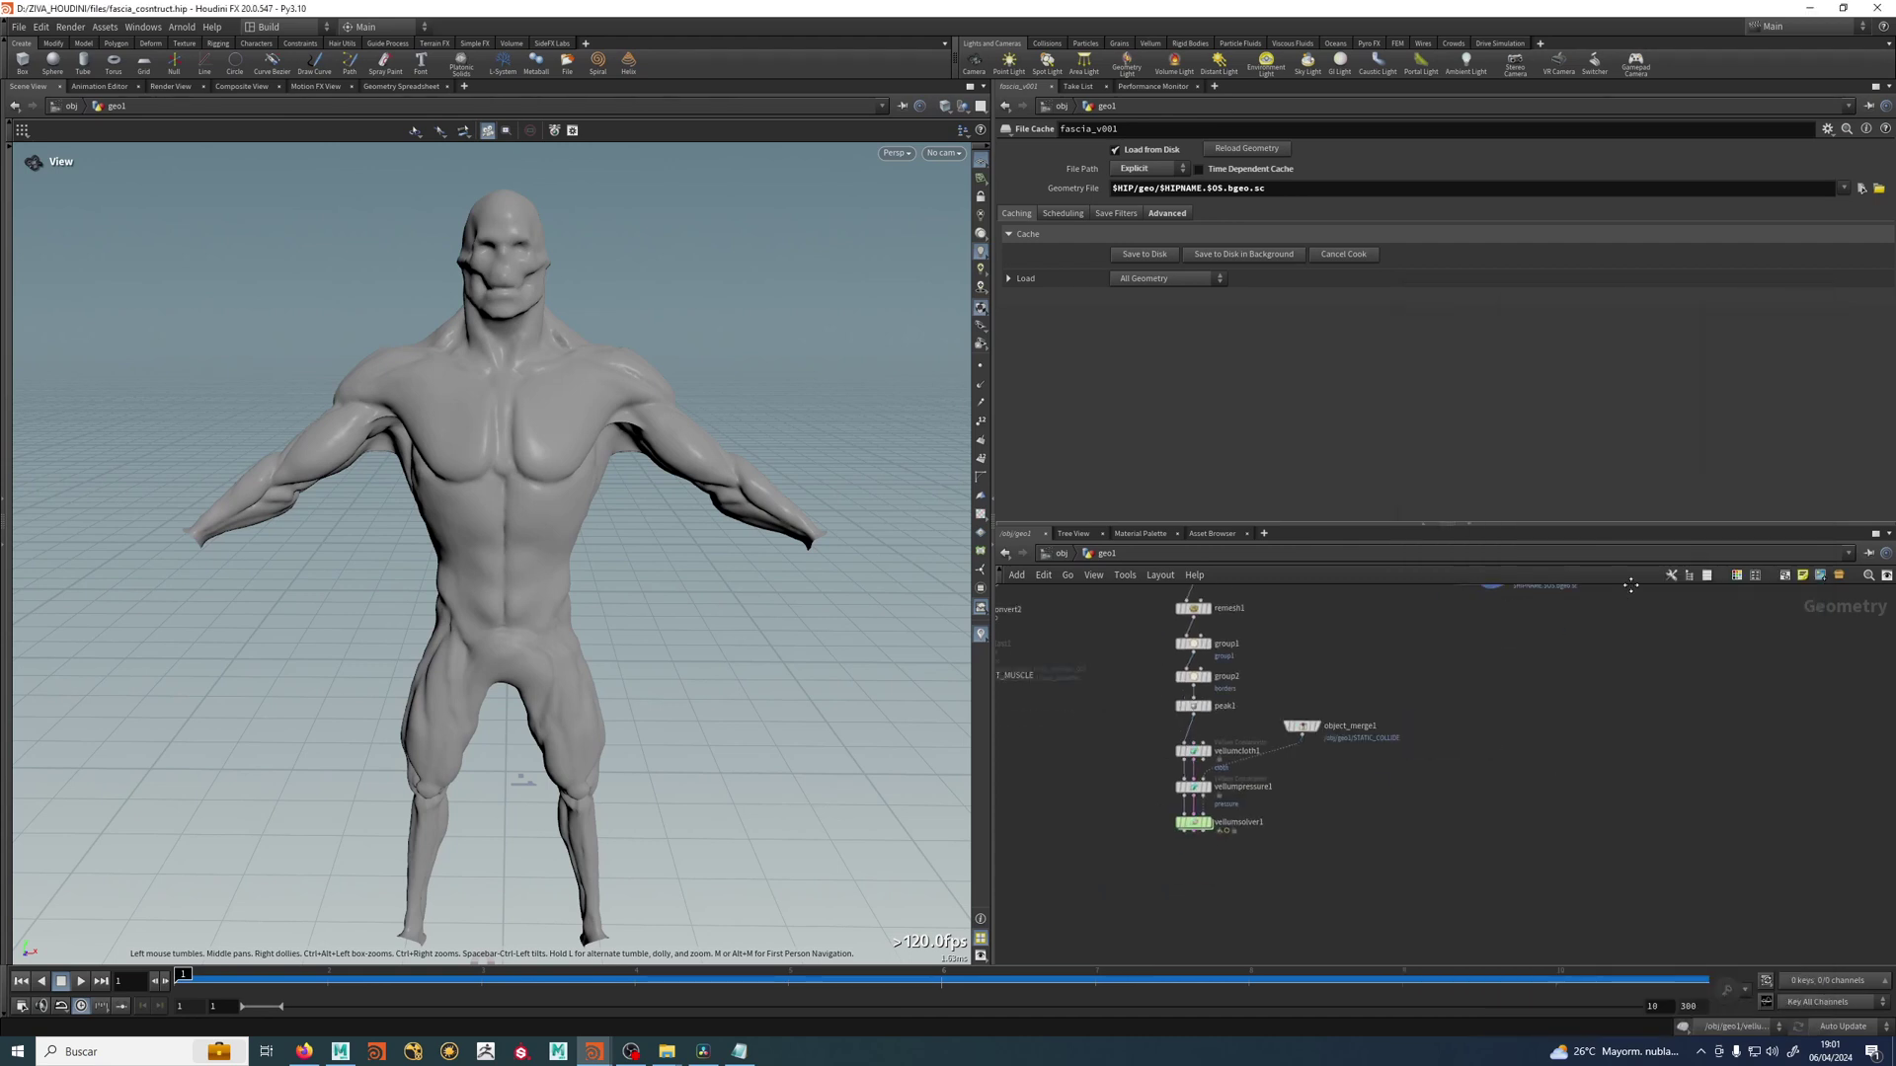
middle_click_drag(1499, 710, 1490, 776)
left_click_drag(1473, 632, 1179, 945)
middle_click_drag(1179, 946, 1270, 827)
scroll(1269, 828, "up", 2)
left_click_drag(1272, 828, 1257, 842)
left_click_drag(1259, 747, 1254, 863)
scroll(1295, 802, "up", 1)
middle_click_drag(1296, 803, 1352, 778)
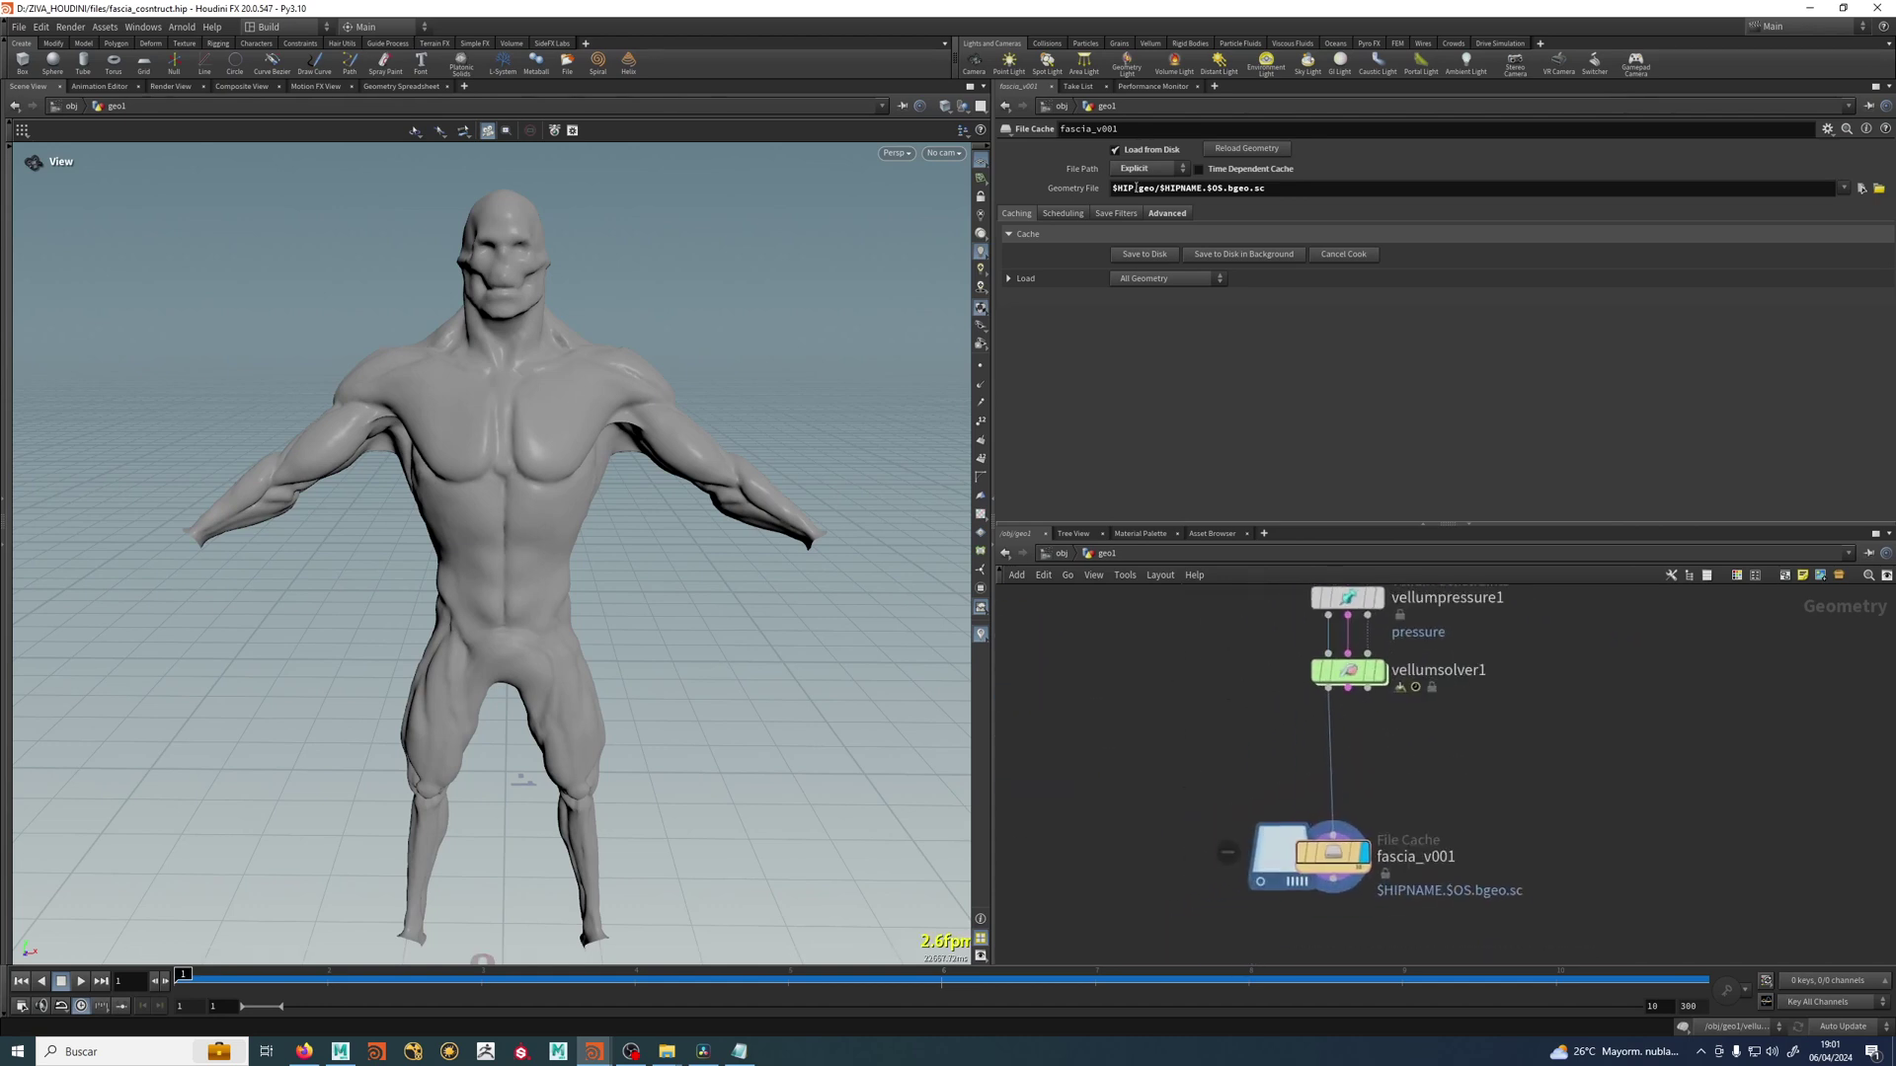
left_click(1115, 150)
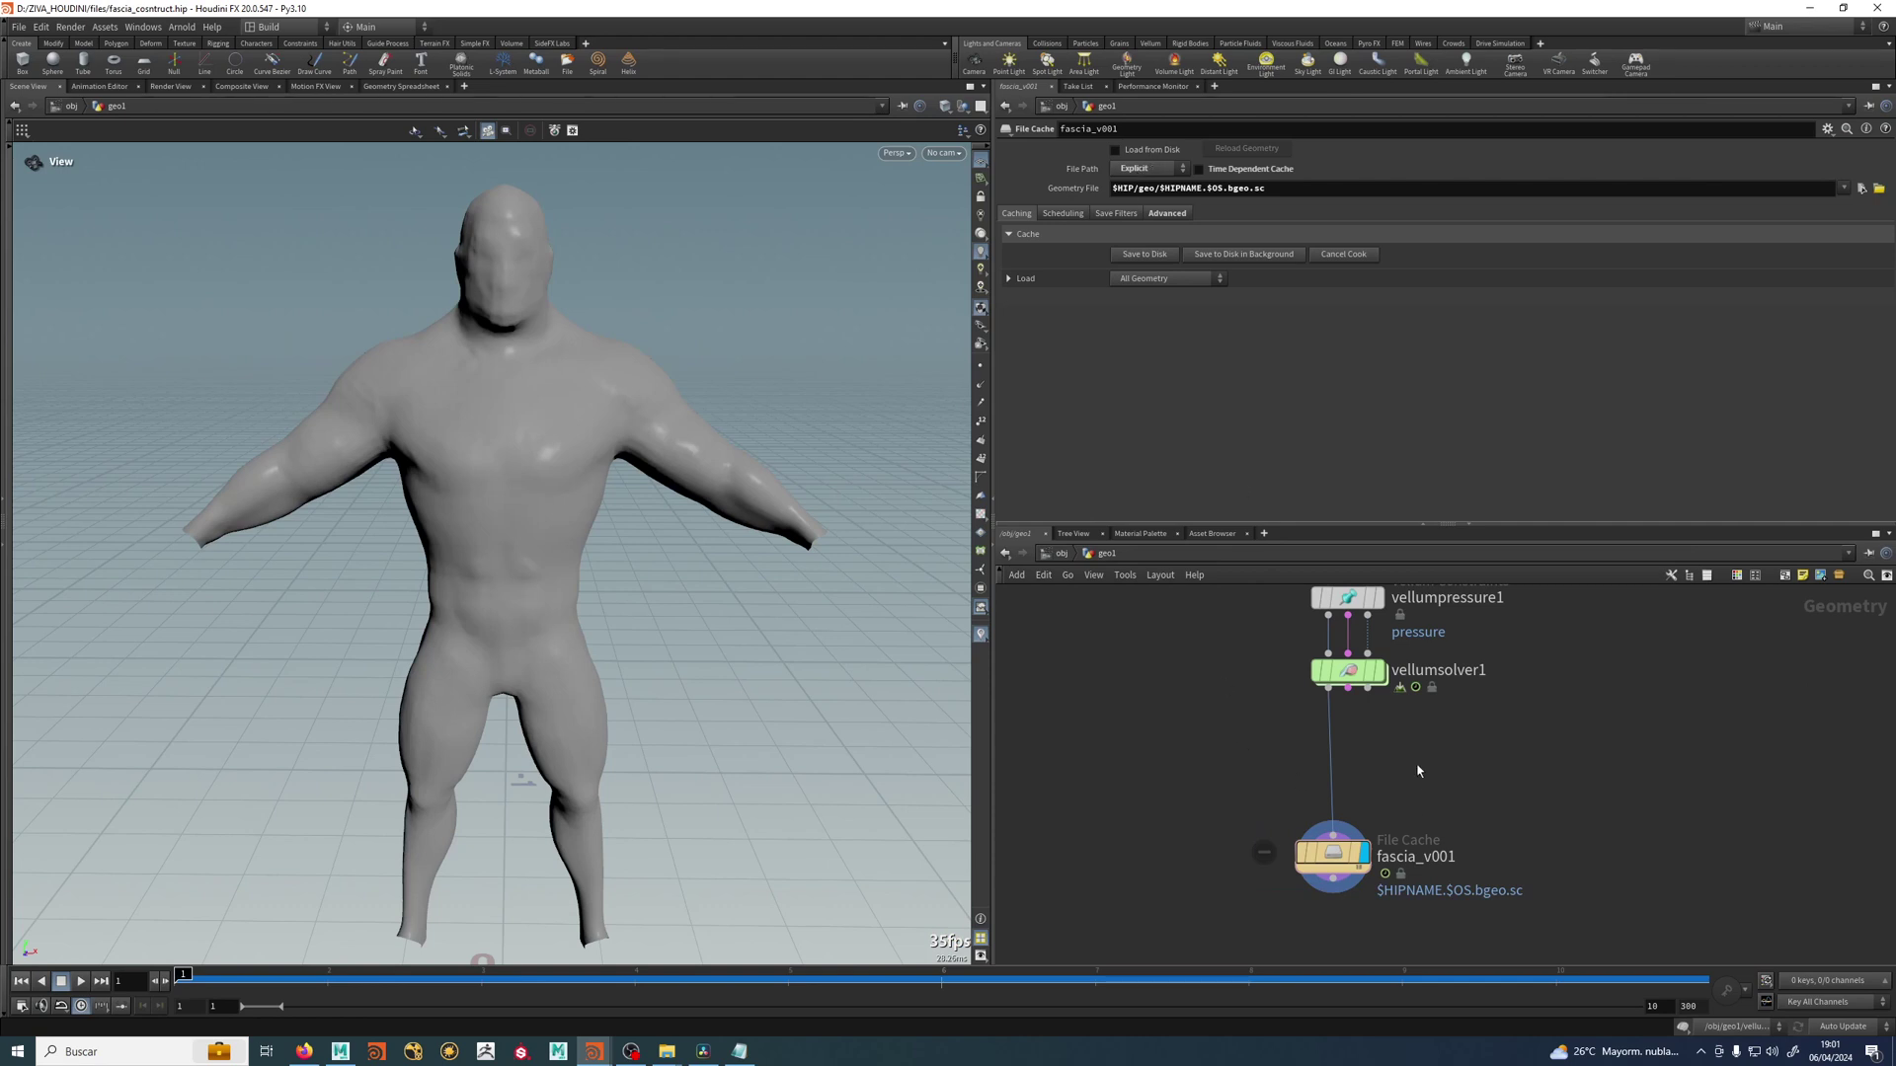
left_click(1568, 982)
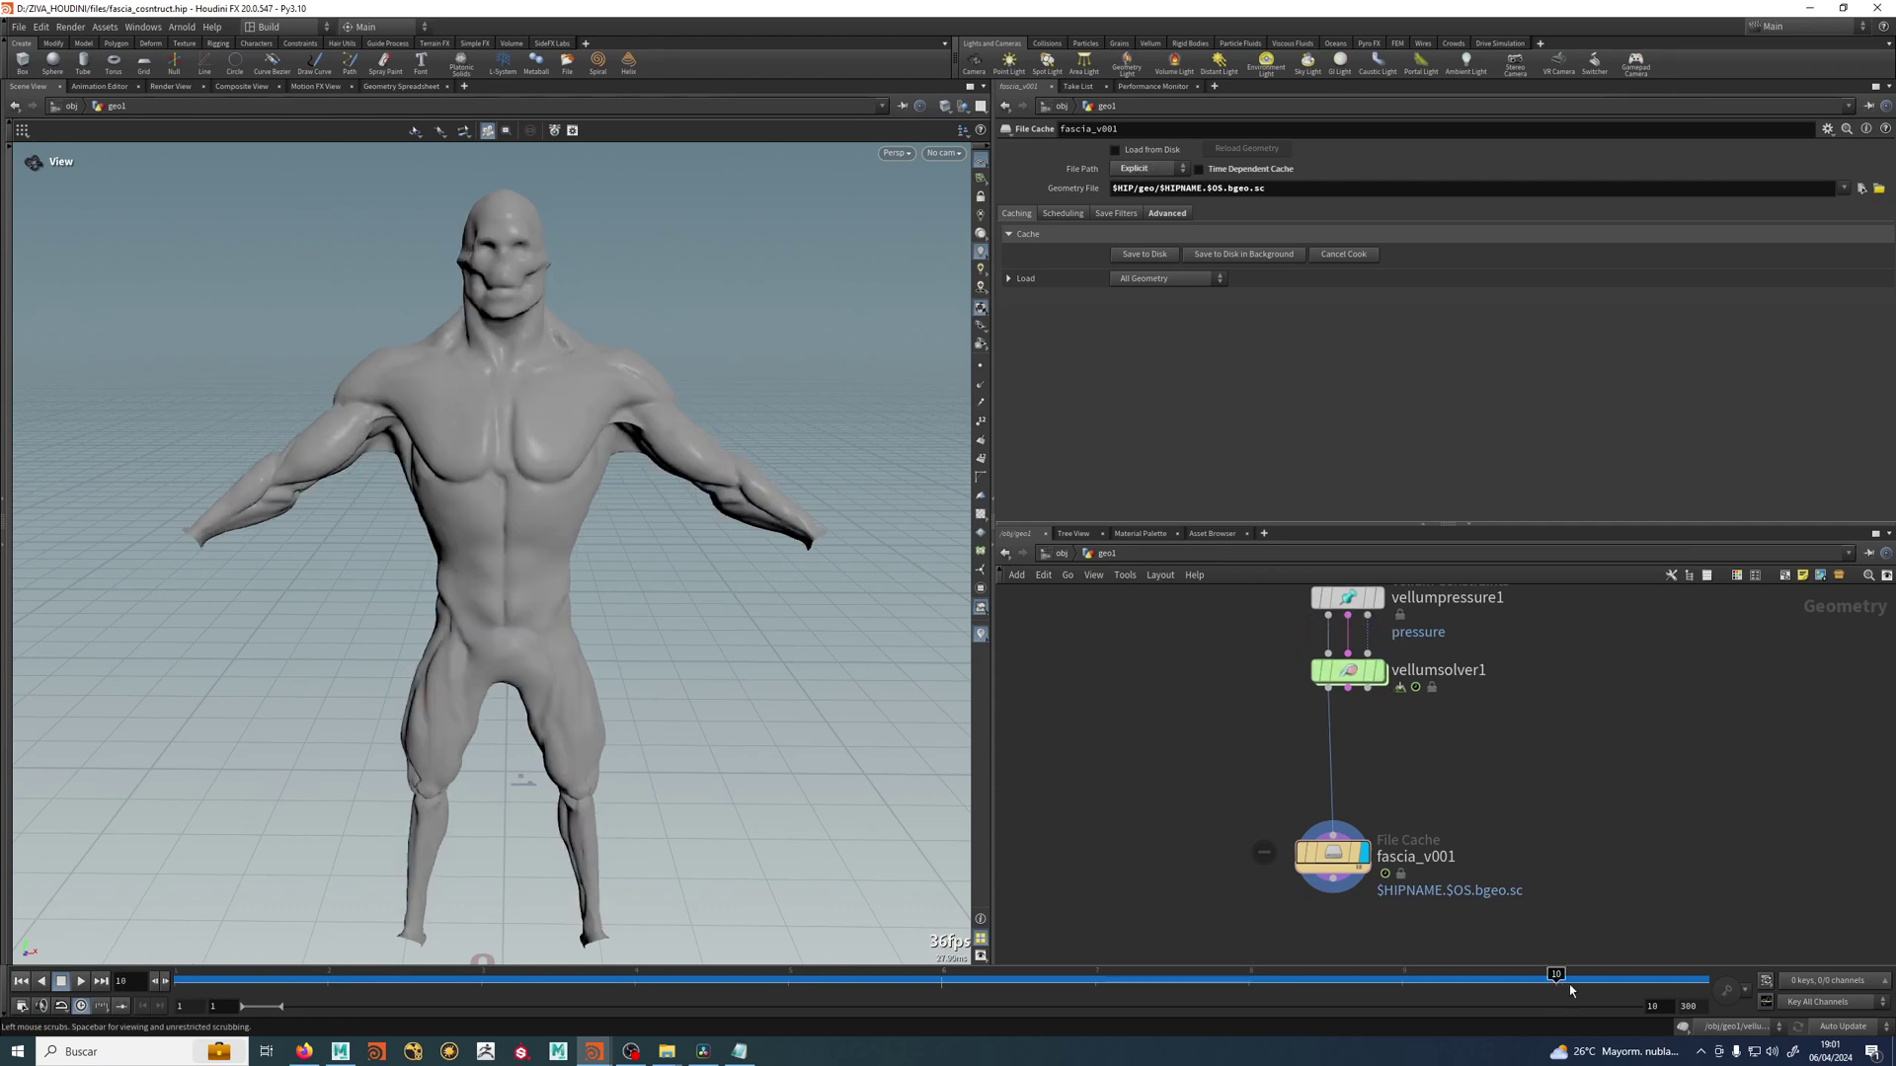
Add an Attribute Delete node near the wire between vellumsolver1 and fascia_v001.
key("Tab")
type("attr")
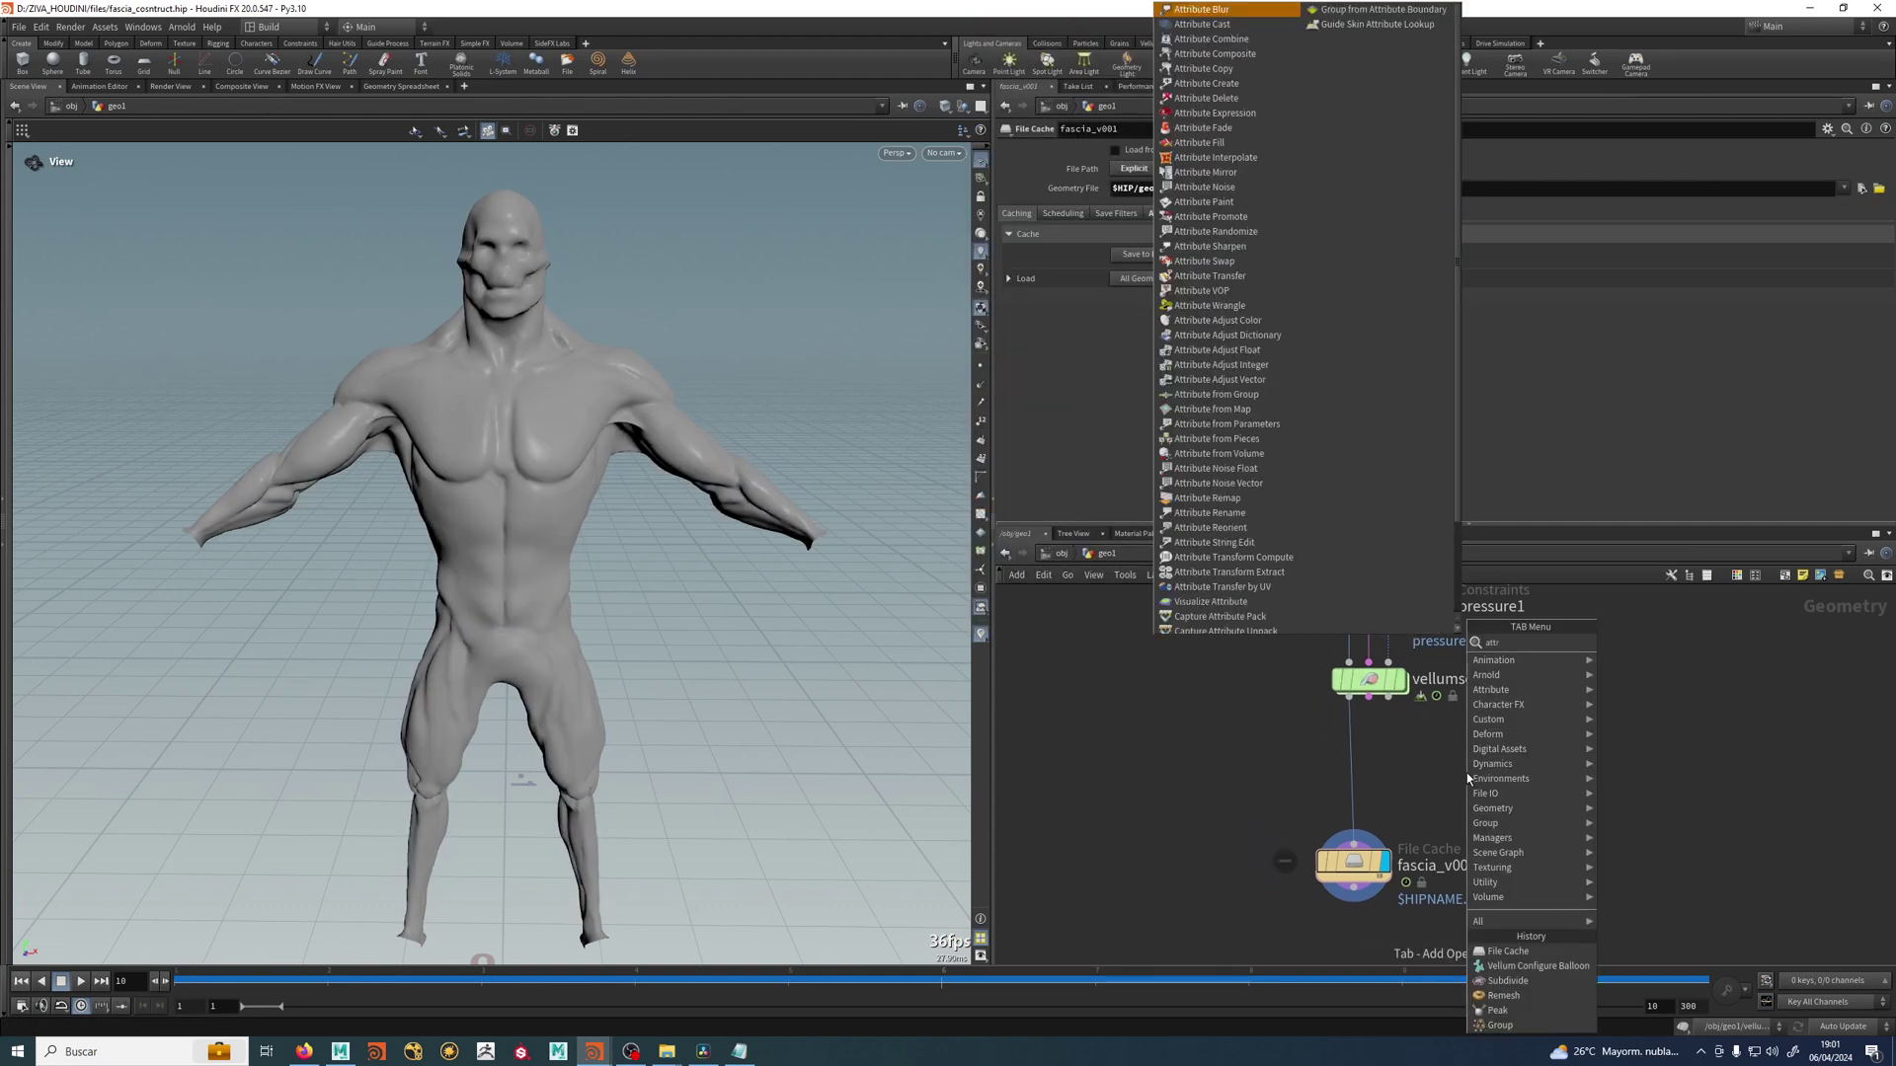
type("del")
key("Return")
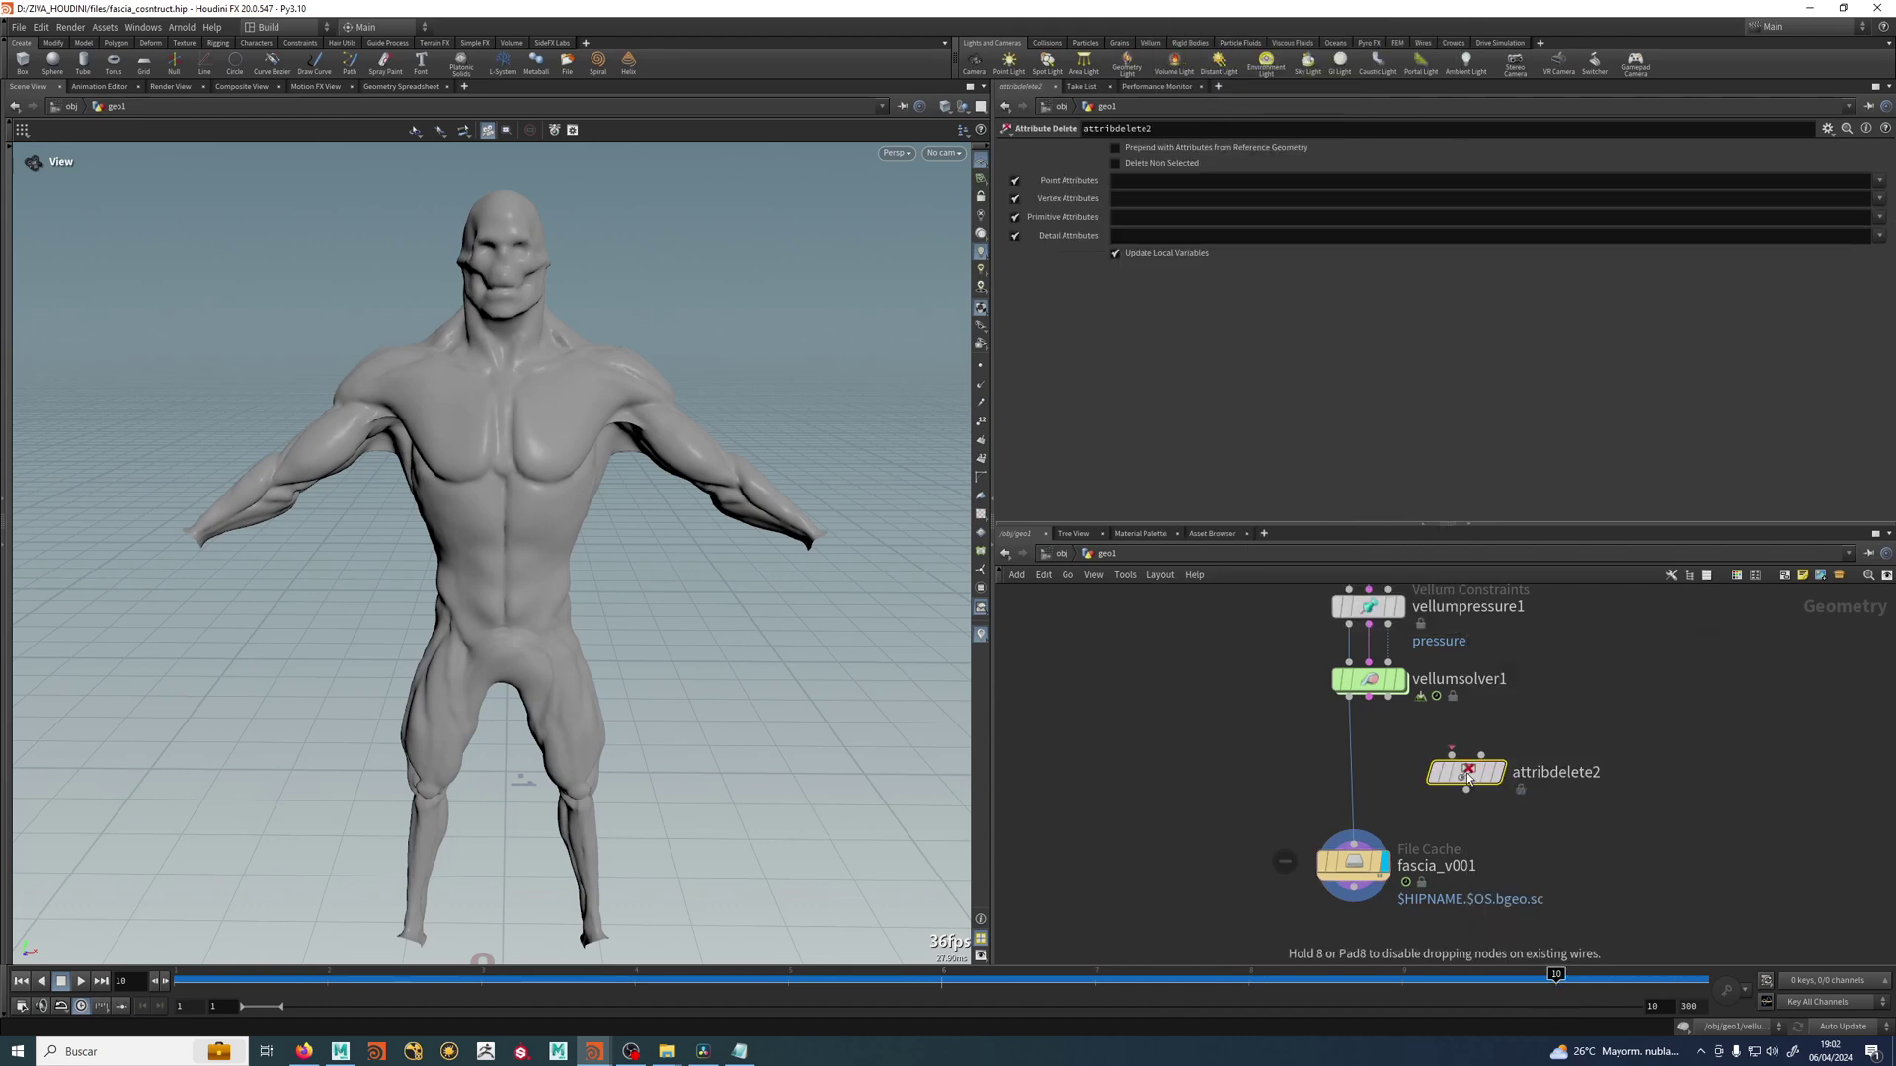
Set the point, vertex, primitive and detail attributes to *, insert the node between vellumsolver1 and fascia_v001, and check its node info.
left_click(1149, 187)
type("*")
key("Tab")
type("*")
key("Tab")
type("*")
key("Tab")
type("*")
key("Tab")
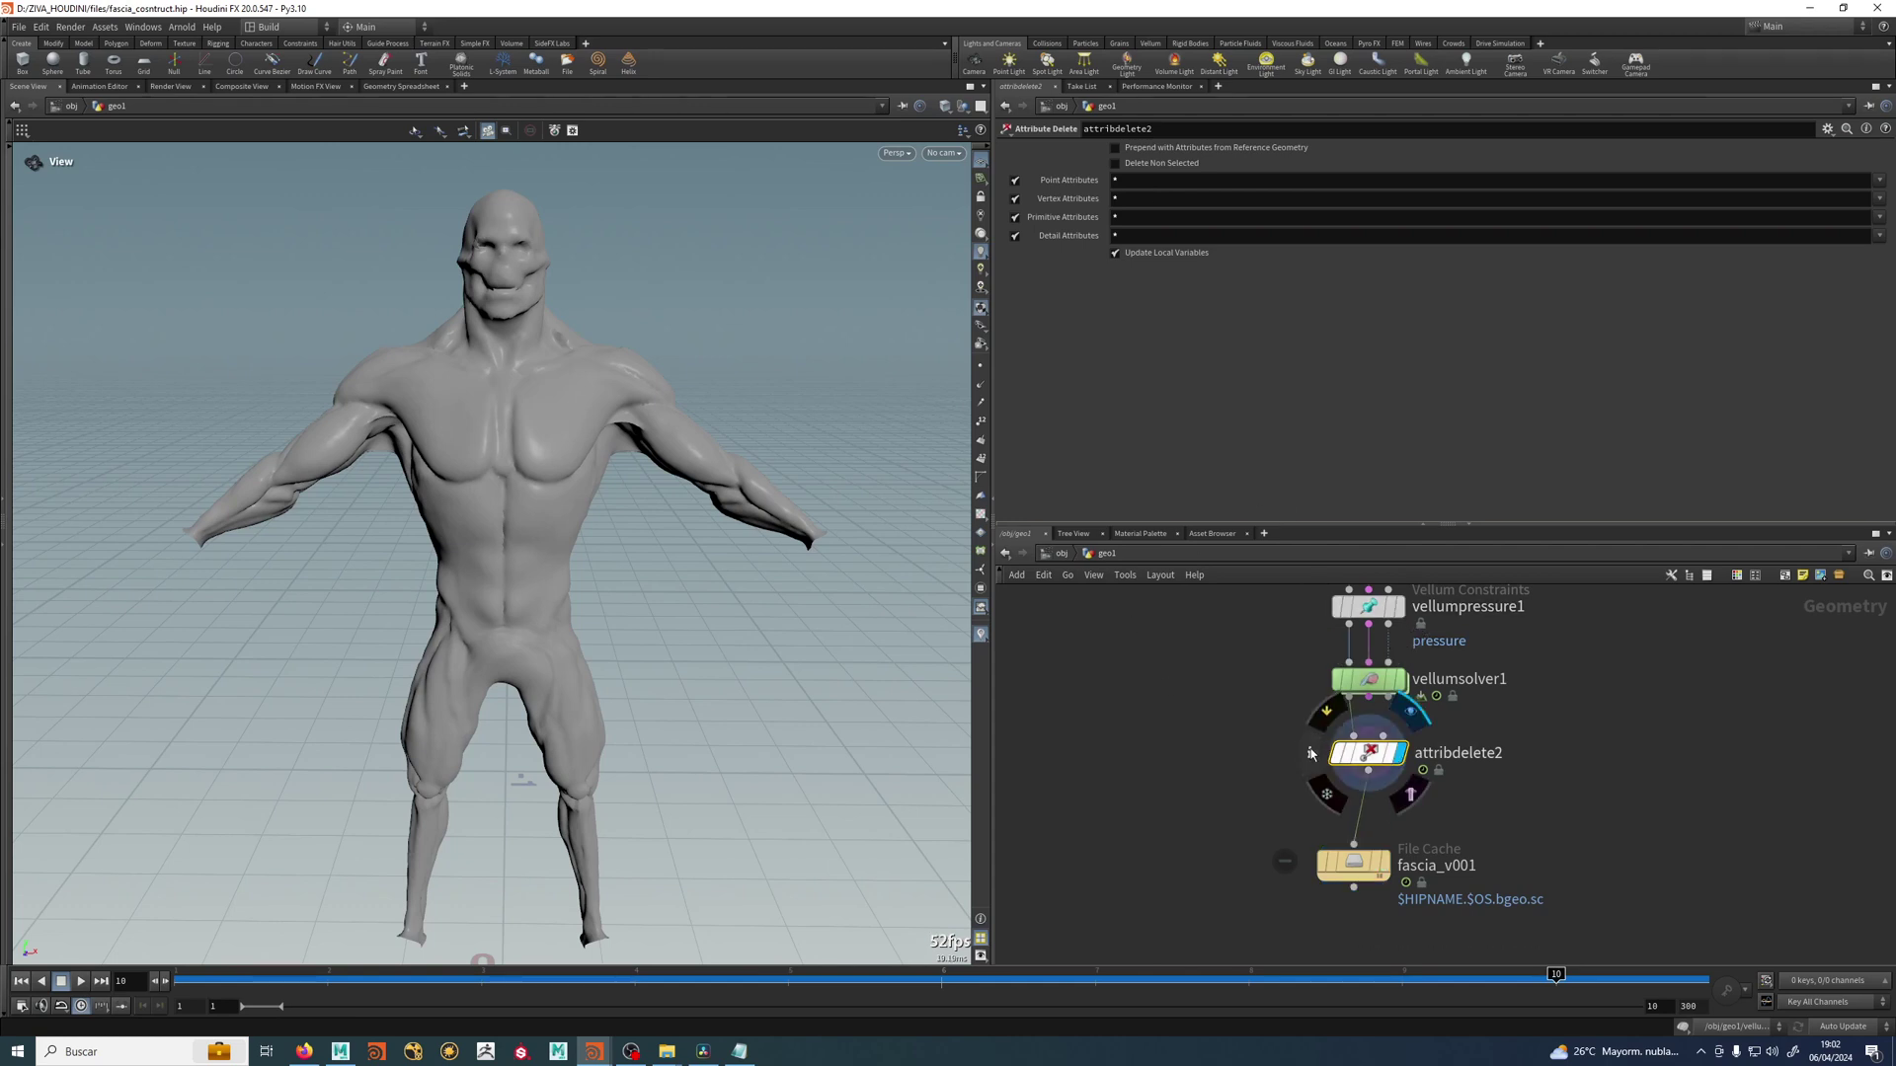
left_click(1311, 753)
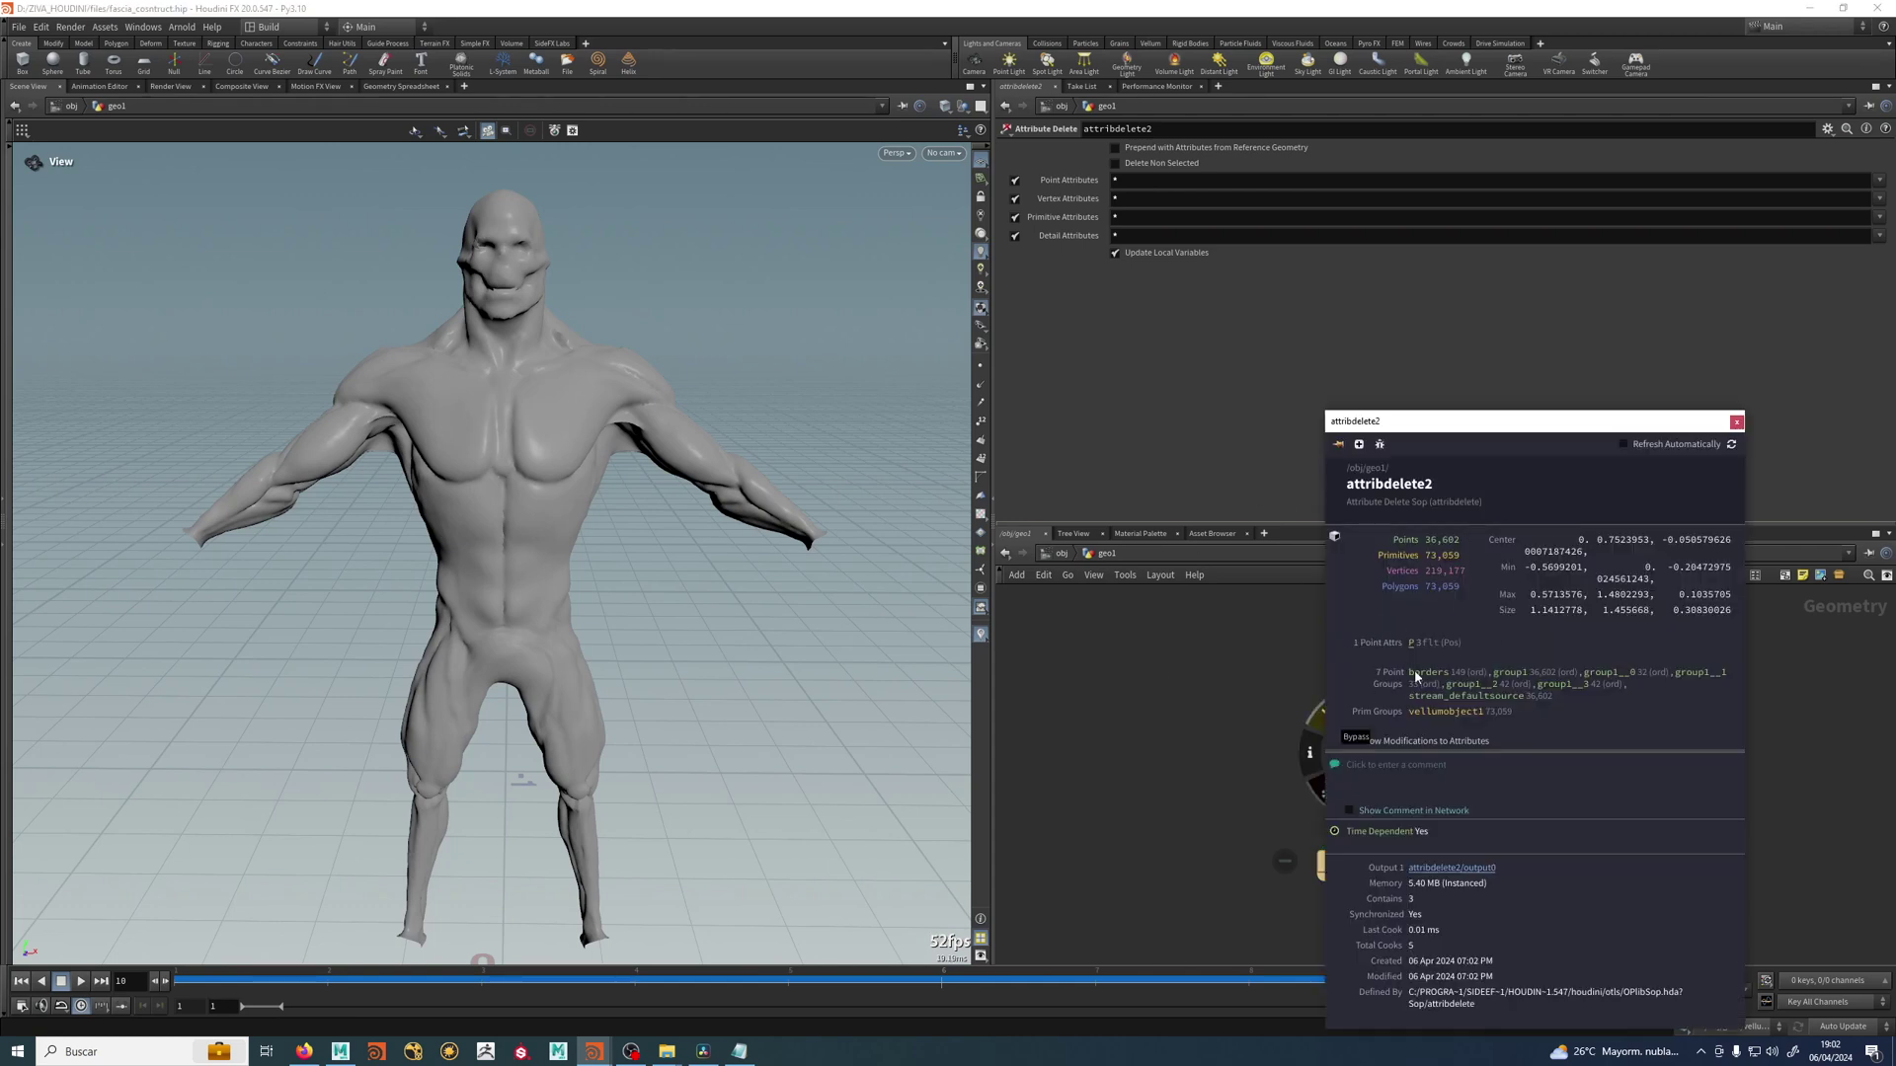
left_click(1735, 421)
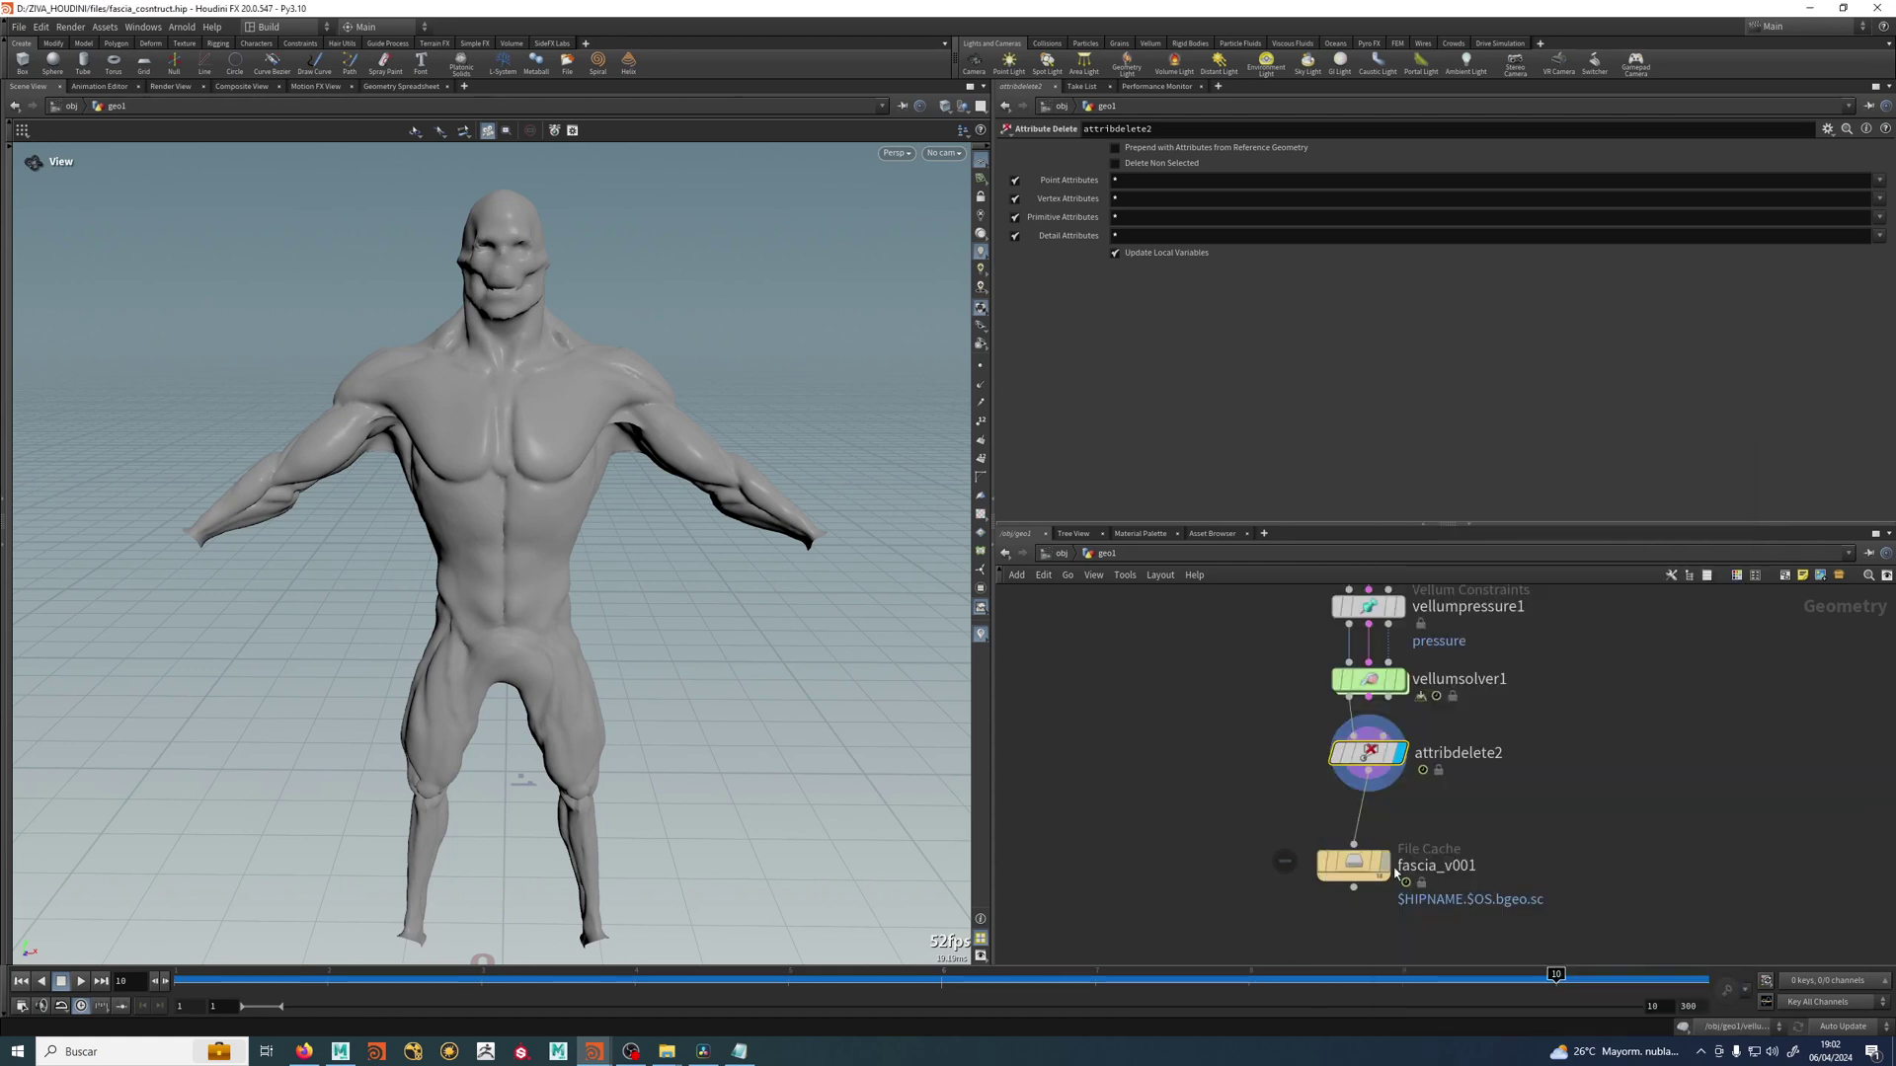
Insert a Group Delete node between attribdelete2 and fascia_v001, display it and check its node info.
scroll(1413, 866, "up", 1)
left_click_drag(1345, 861, 1365, 930)
key("Tab")
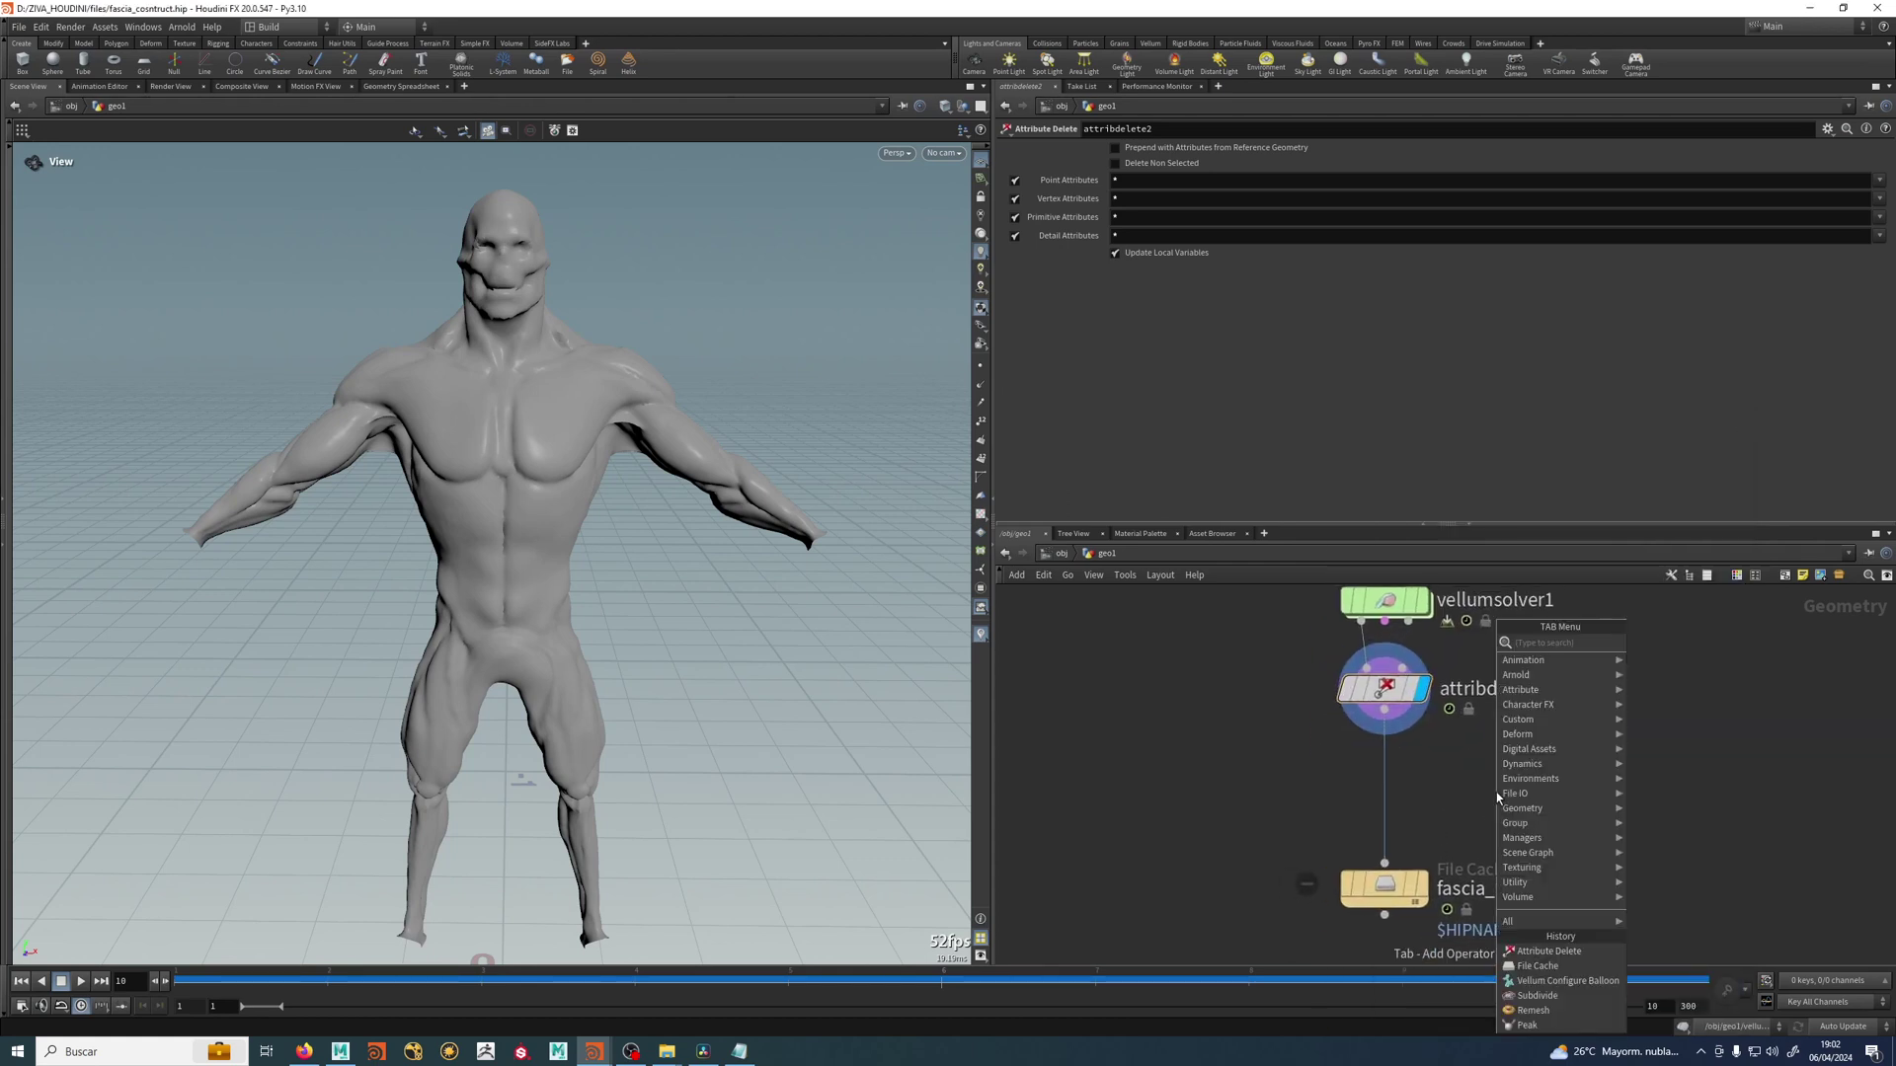
type("groupde")
key("Return")
left_click(1496, 792)
left_click_drag(1495, 792, 1383, 789)
left_click(1438, 738)
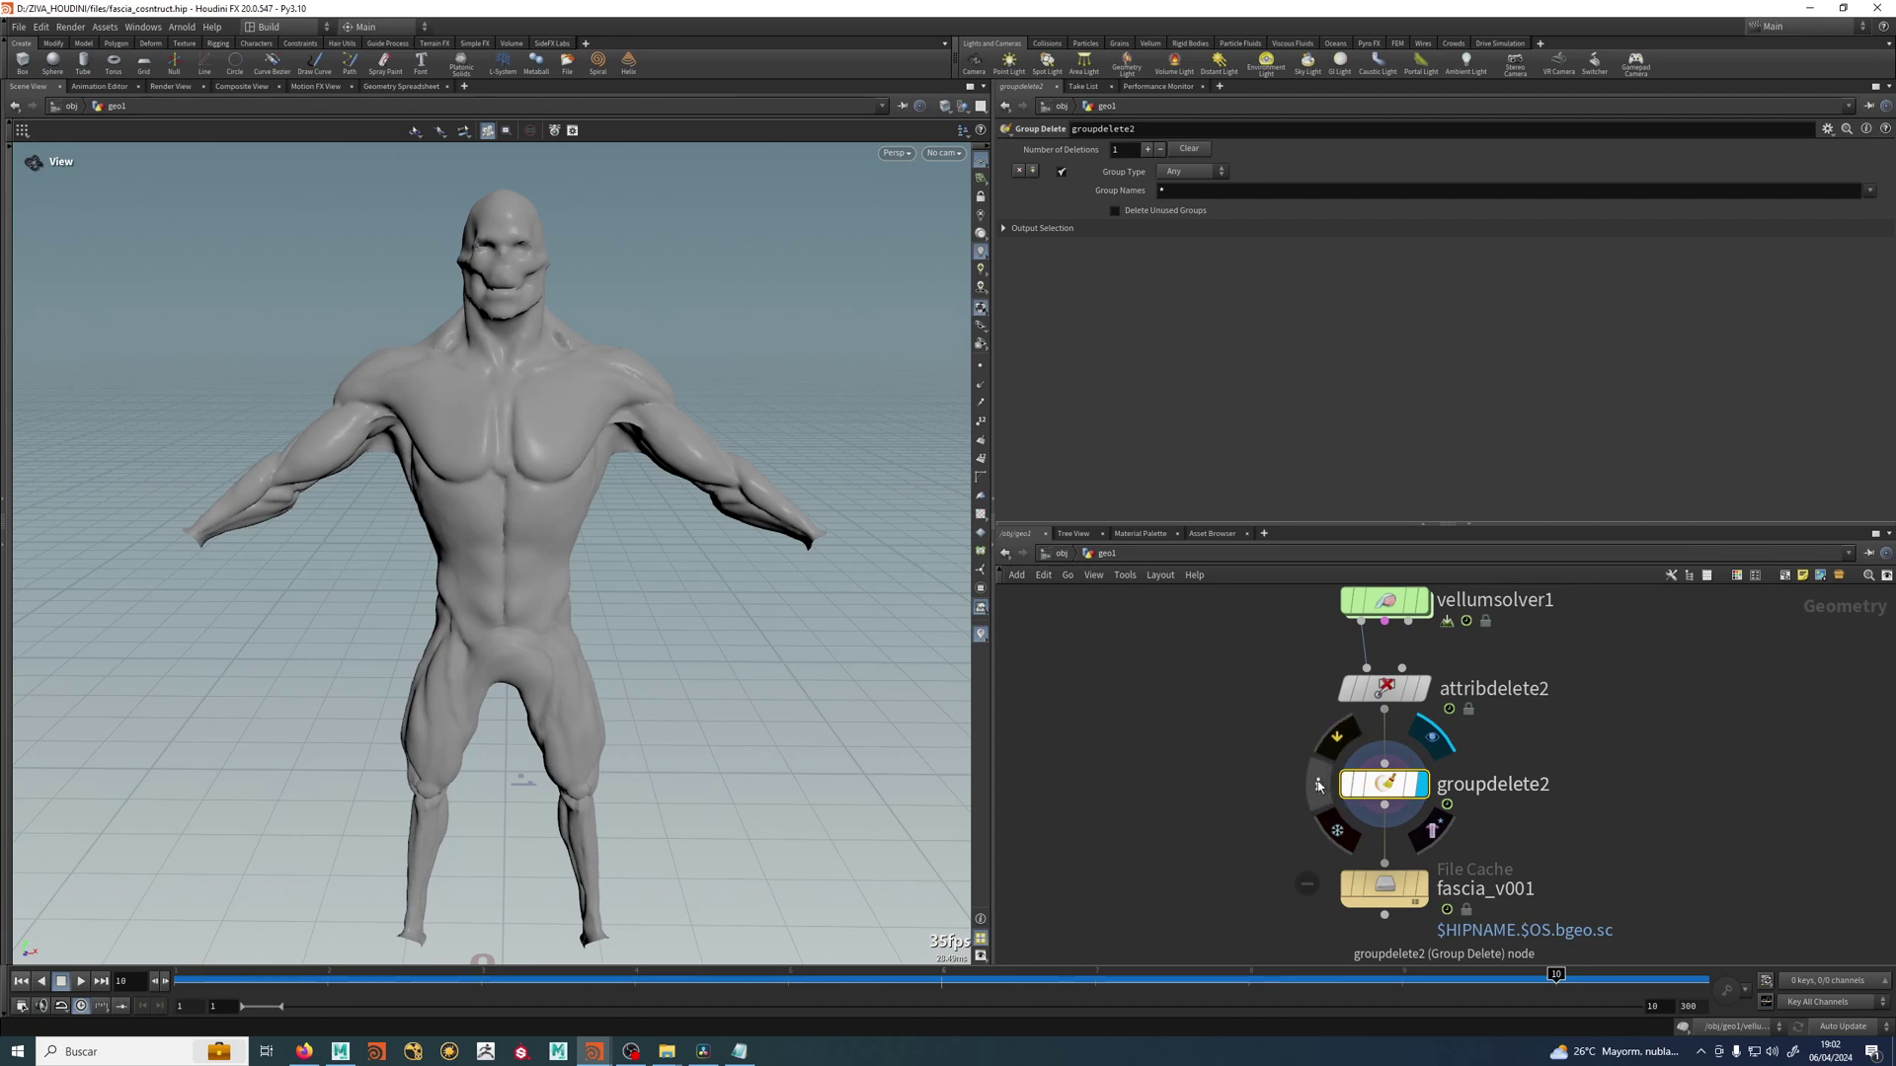
left_click(1321, 782)
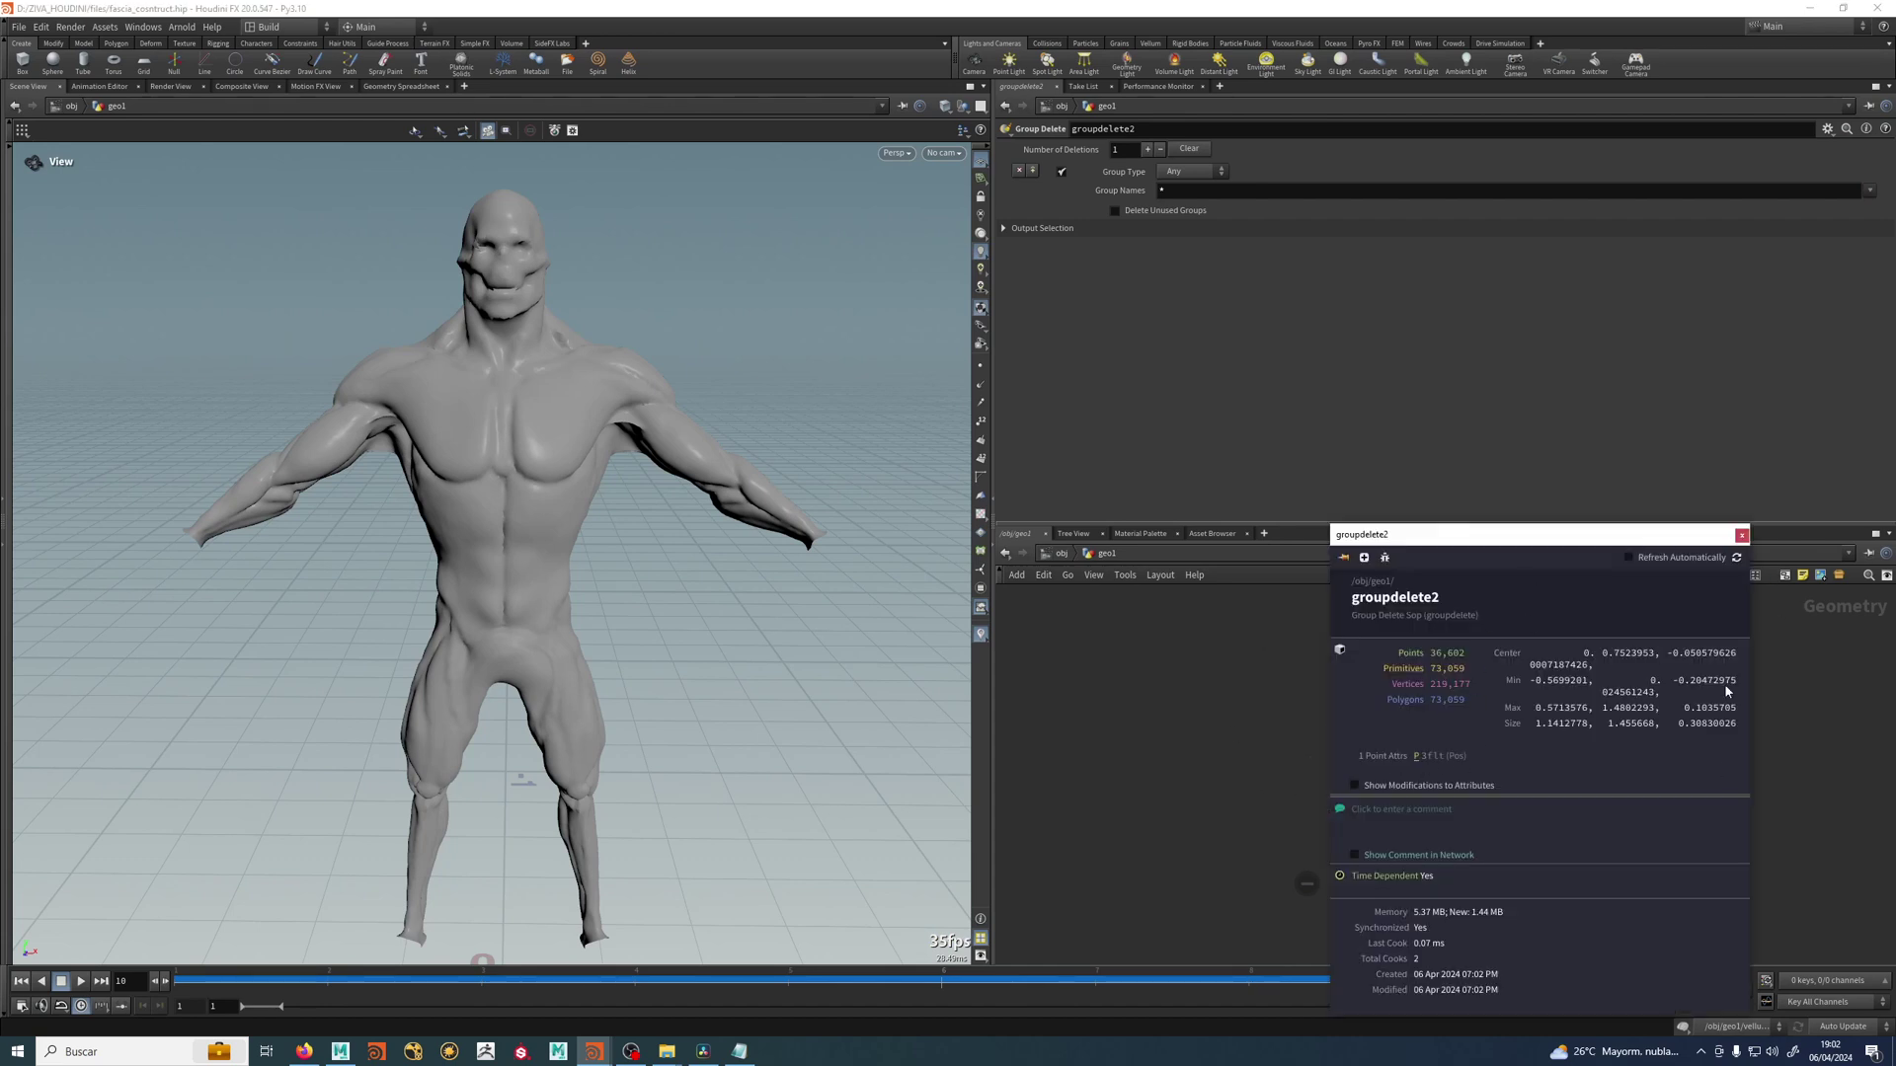
left_click(1741, 535)
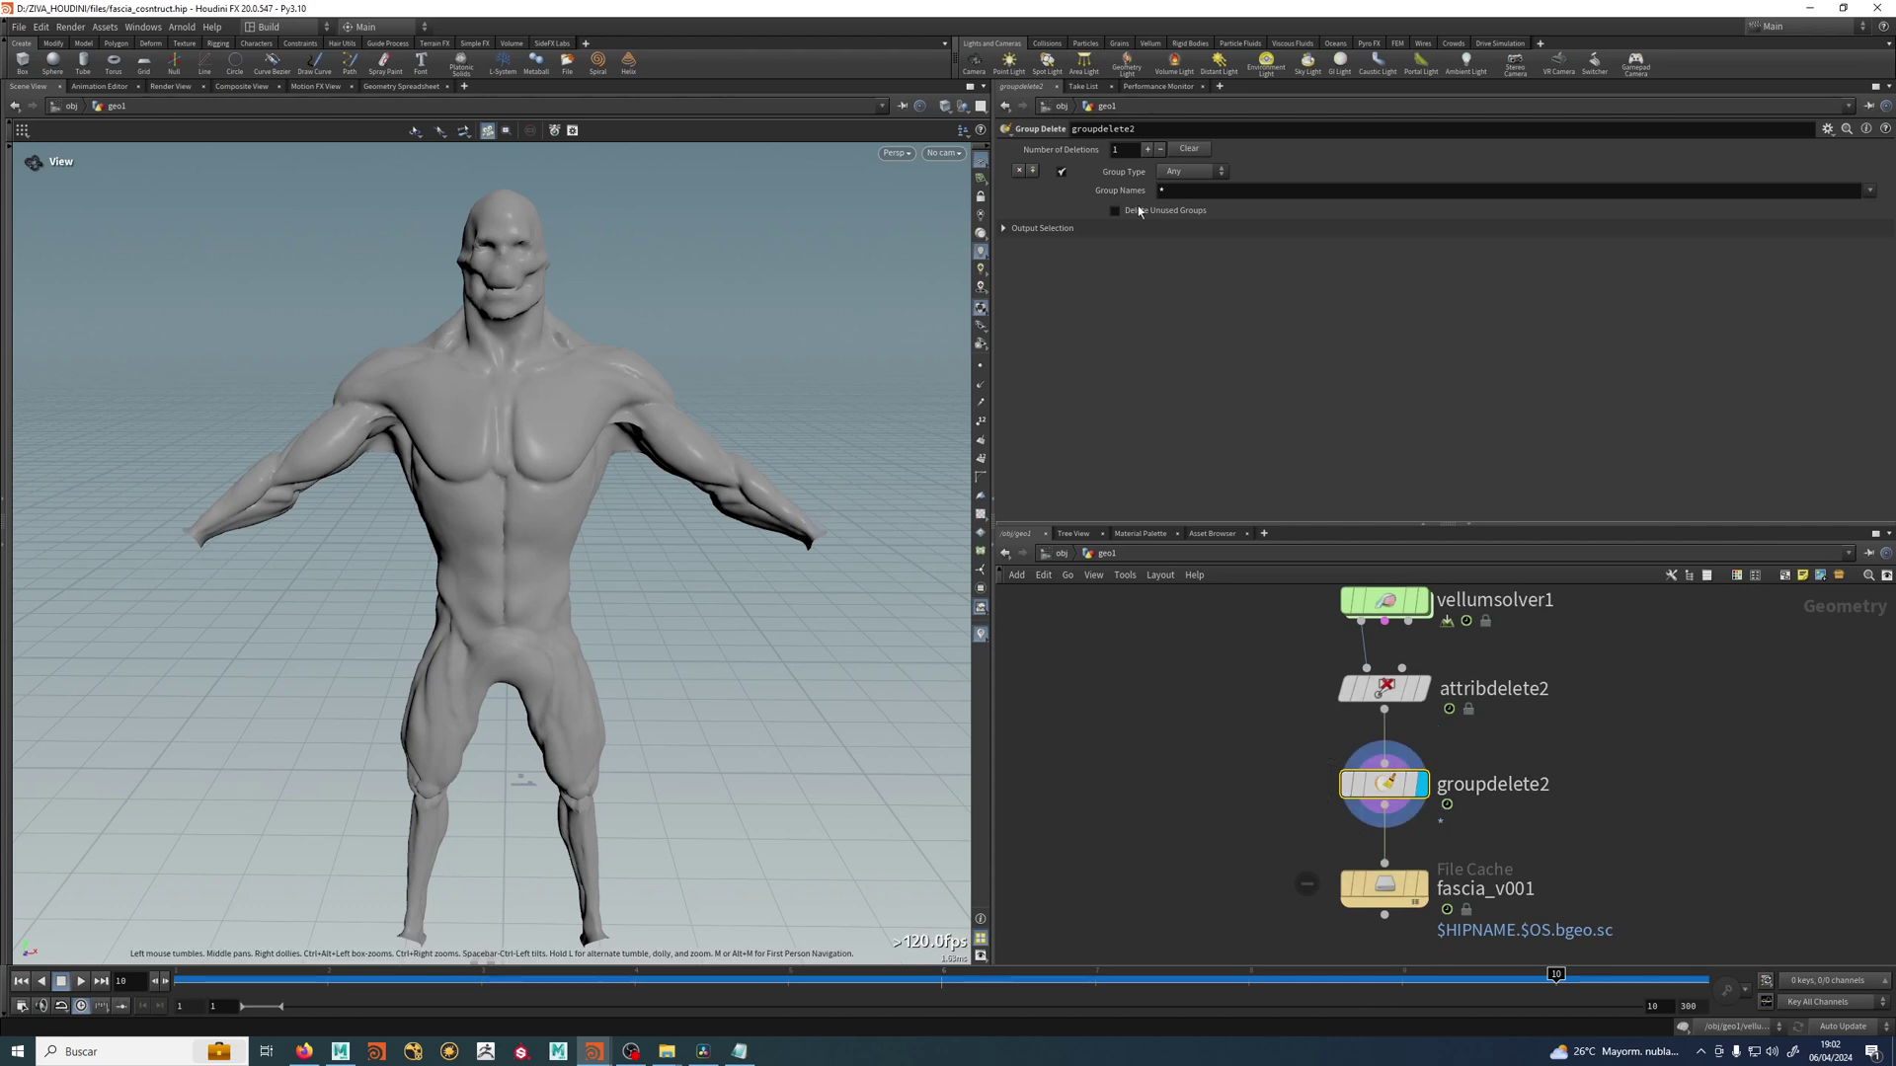
Set the group names to delete to "* ^borders" and check the remaining groups in the node info.
left_click(1165, 191)
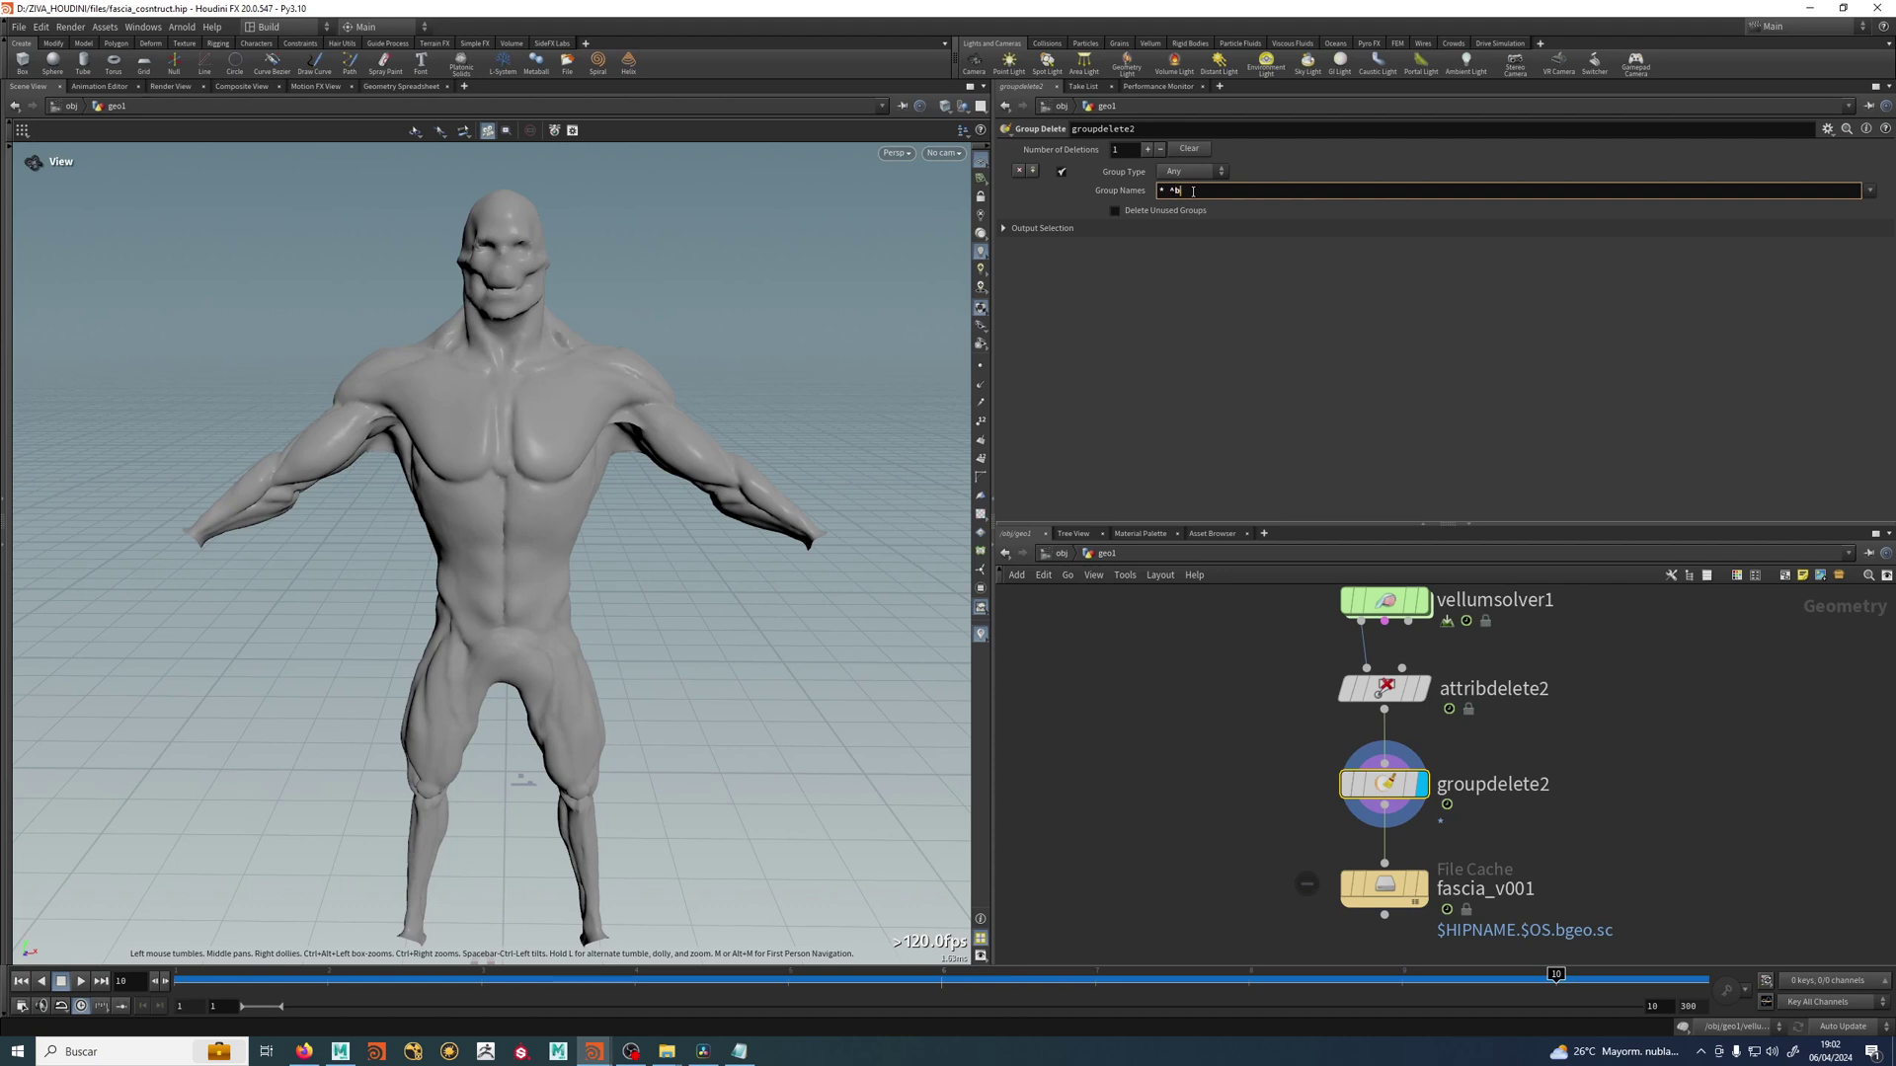
key("Return")
left_click(1319, 785)
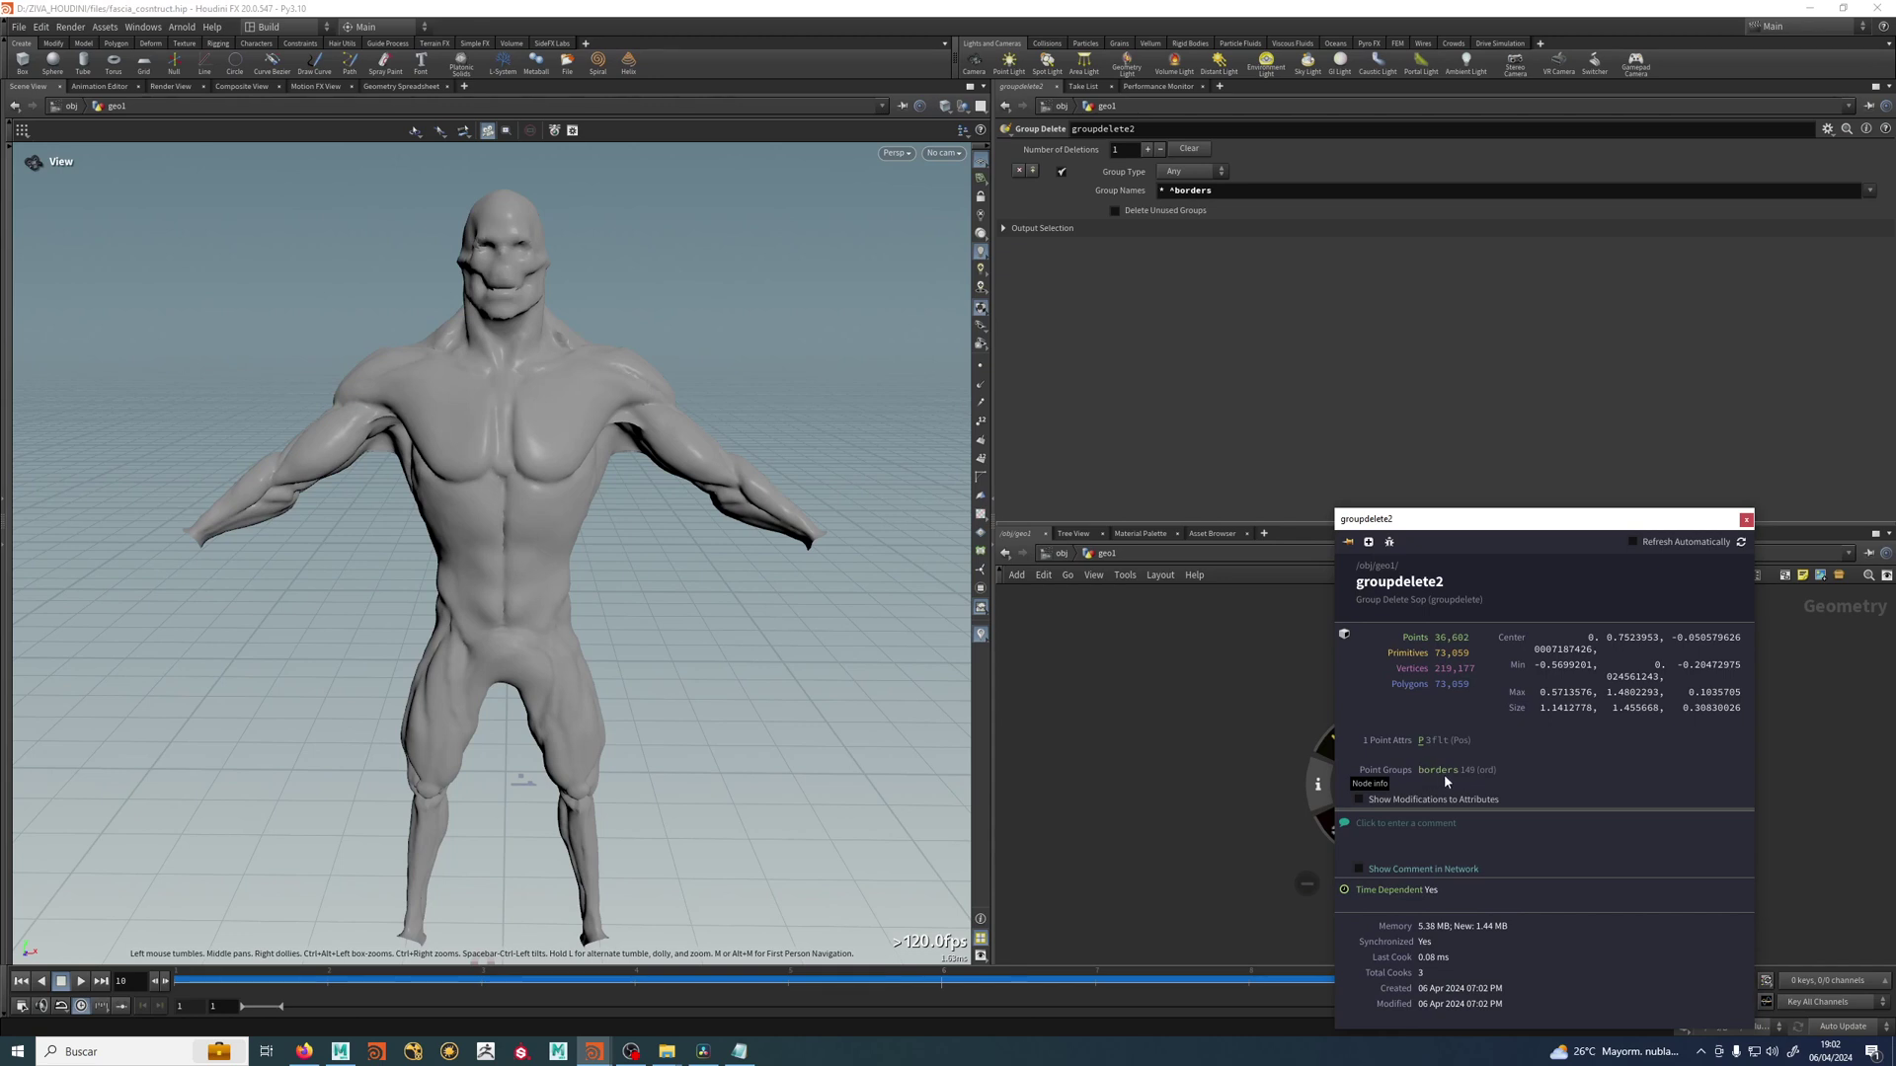
left_click(1745, 519)
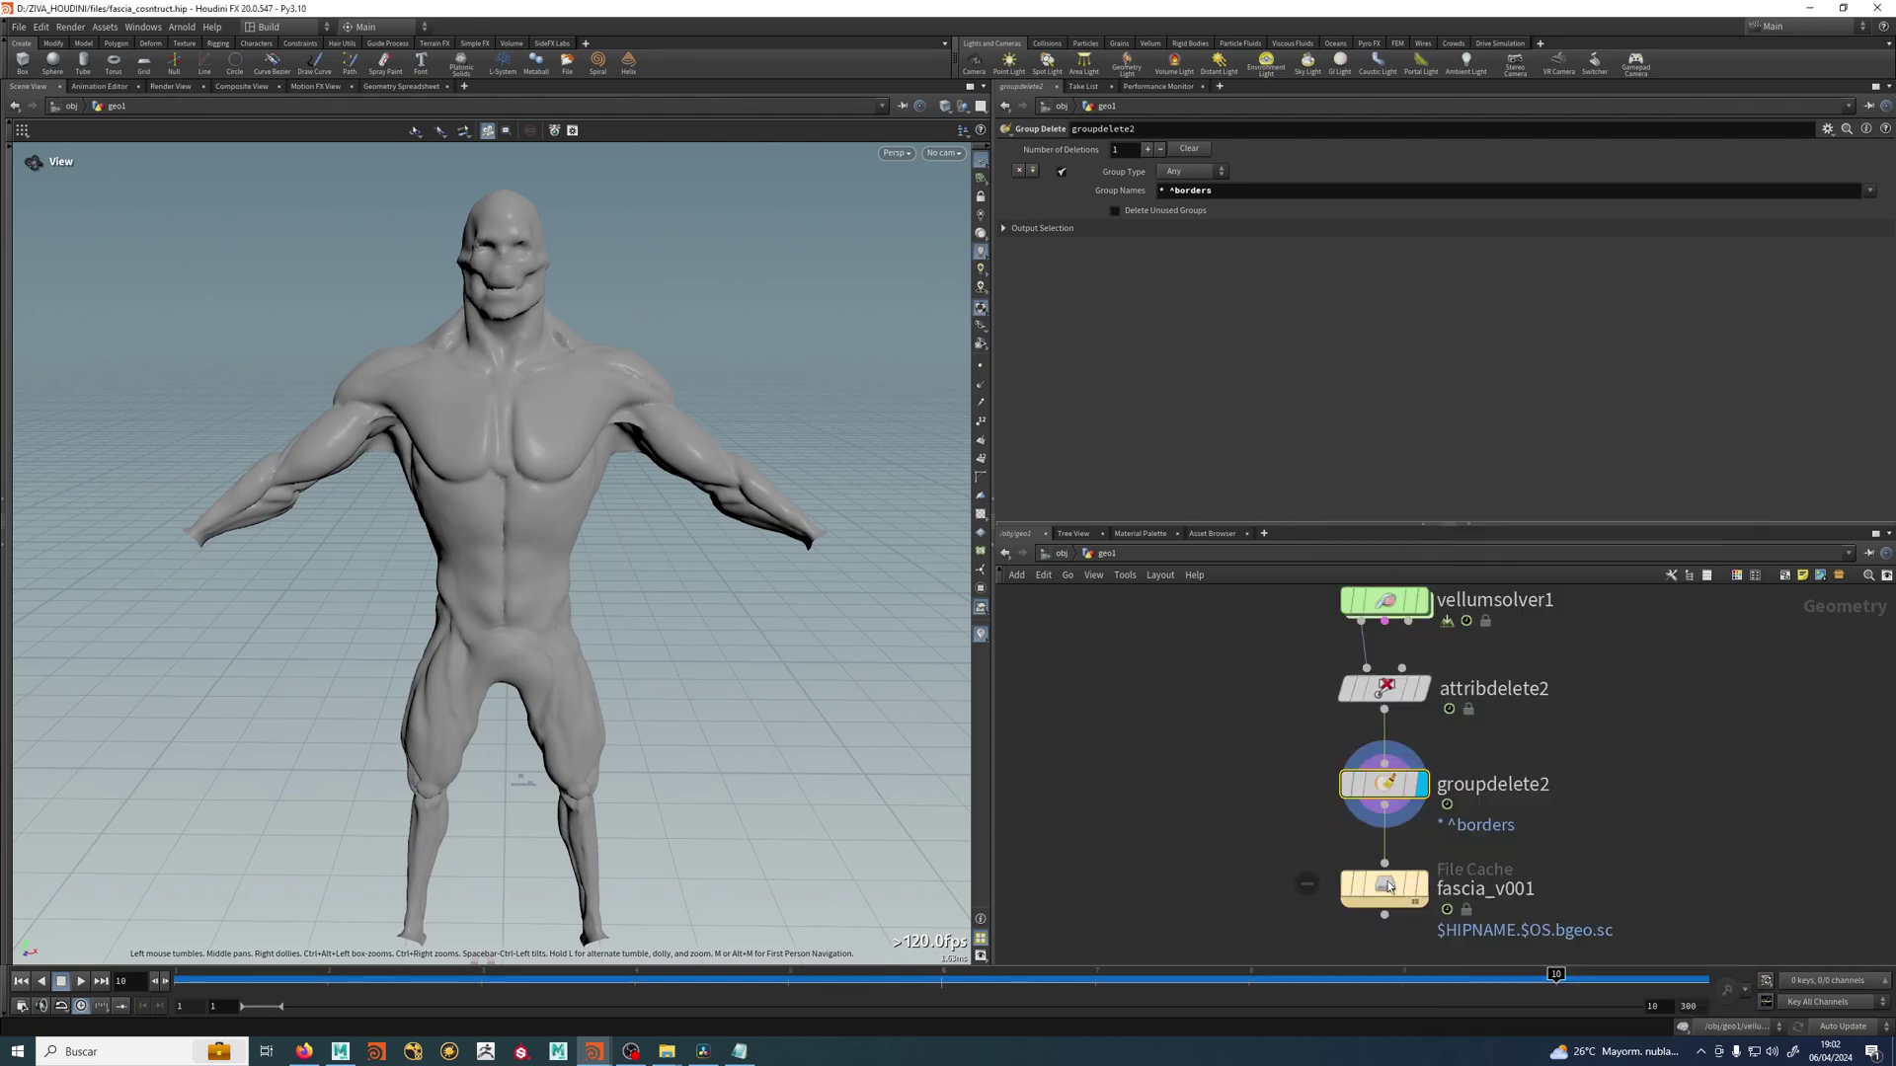
Display fascia_v001 and save the cleaned fascia geometry to disk.
left_click(1393, 883)
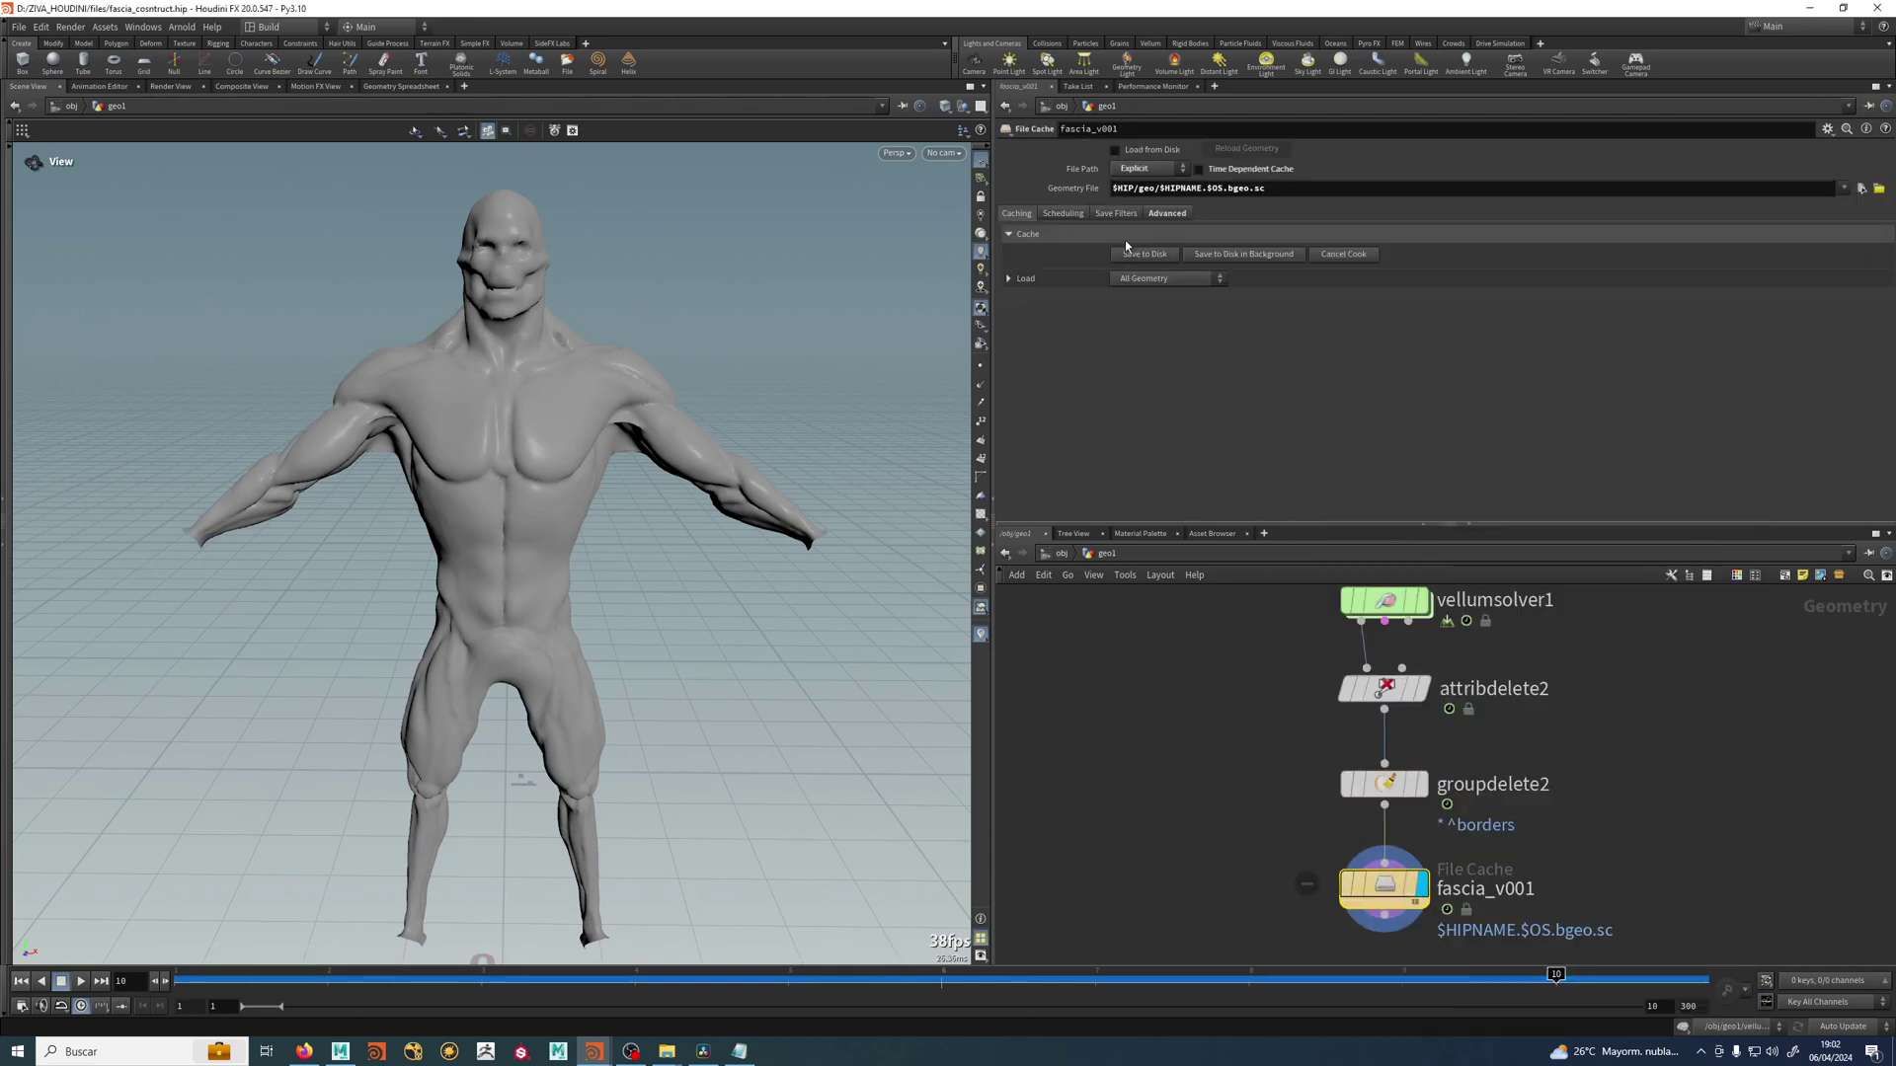
left_click(1137, 253)
scroll(1515, 848, "down", 2)
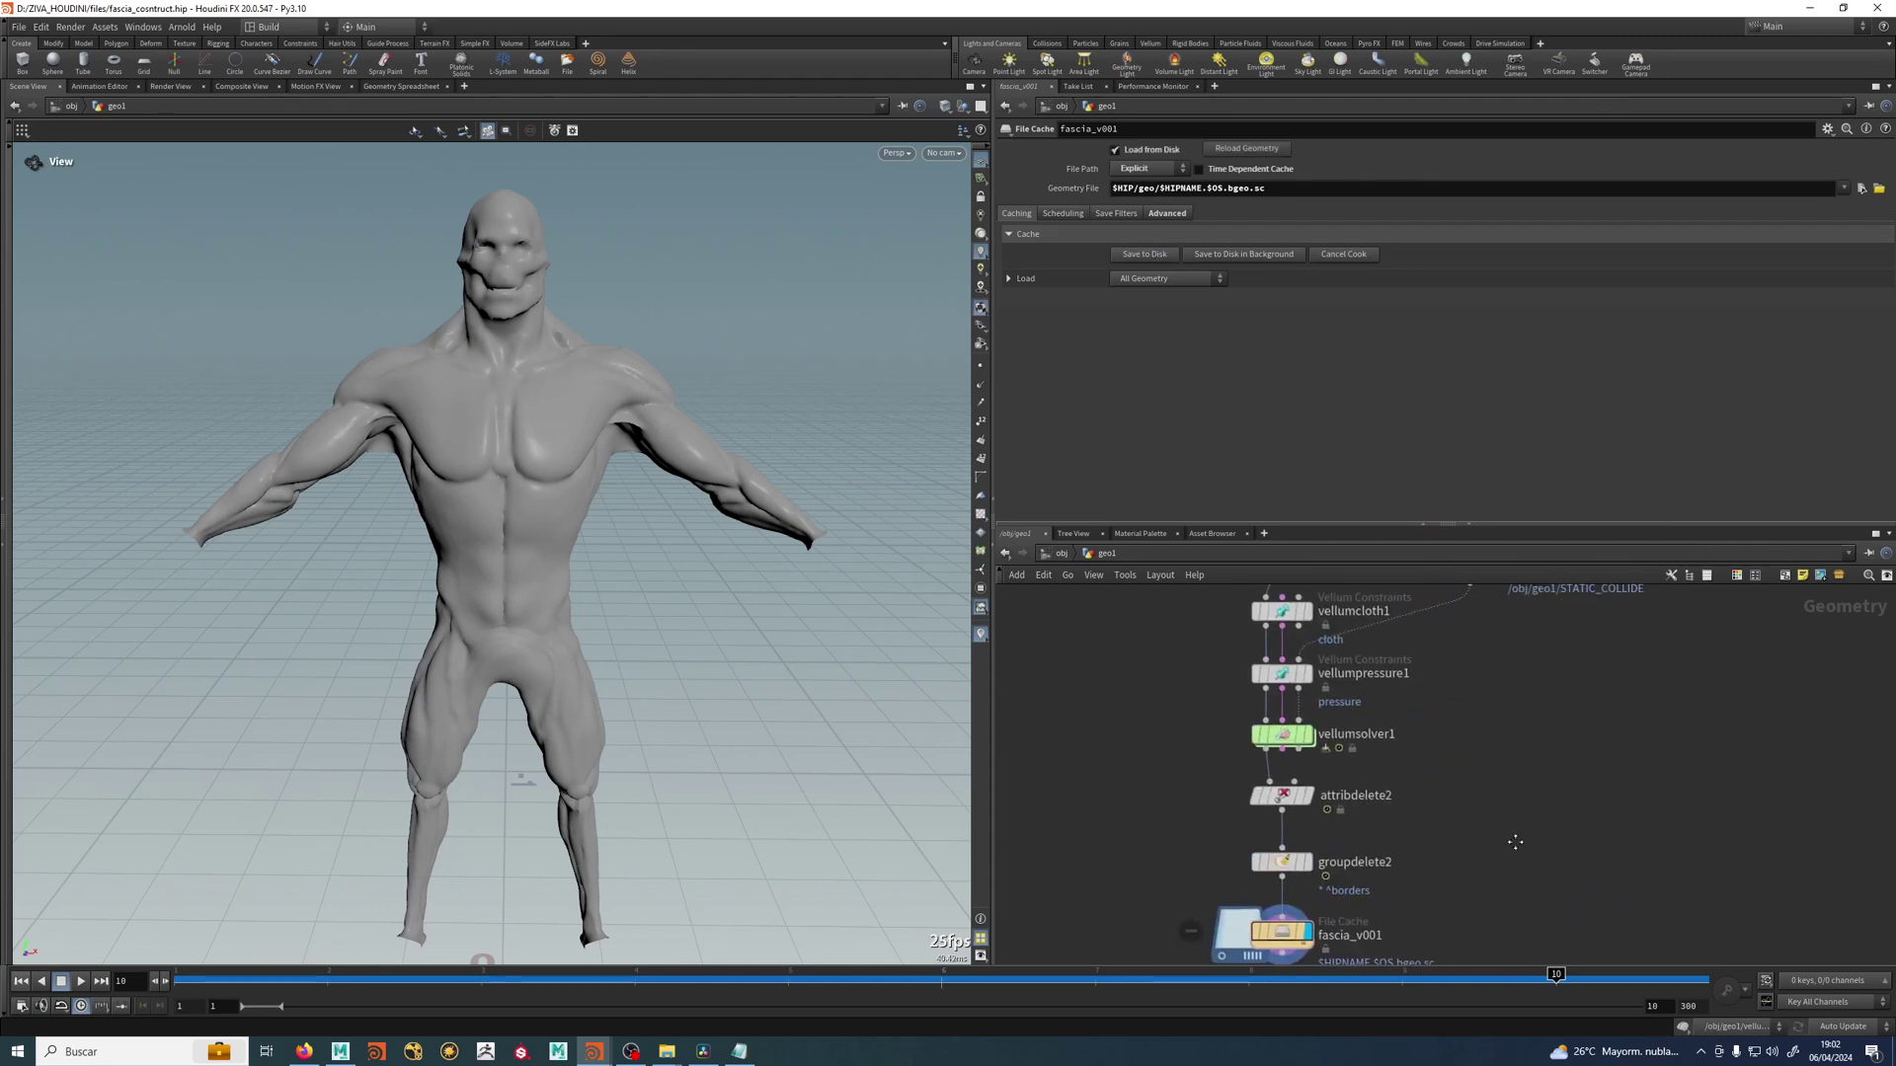
scroll(1481, 830, "down", 4)
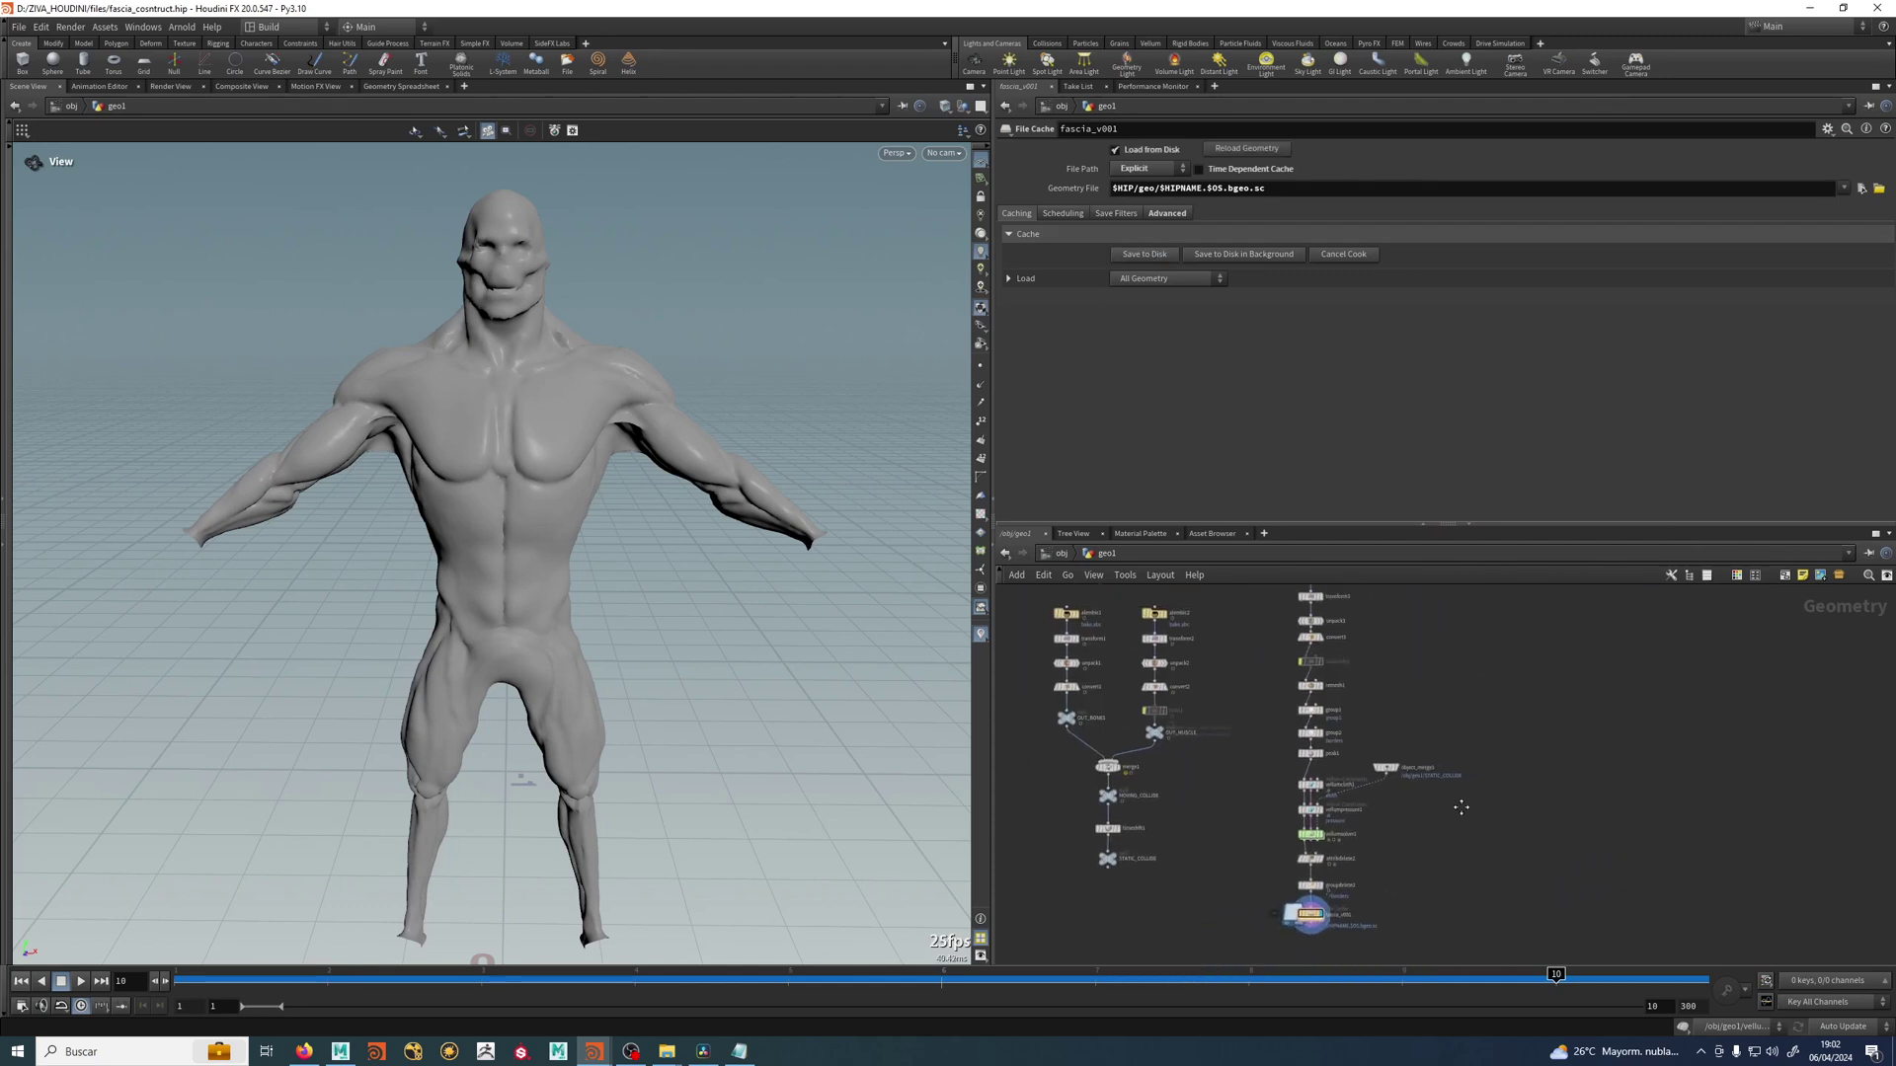
middle_click_drag(1455, 814, 1405, 829)
middle_click_drag(1329, 896, 1451, 761)
scroll(1322, 844, "up", 5)
scroll(1413, 762, "up", 1)
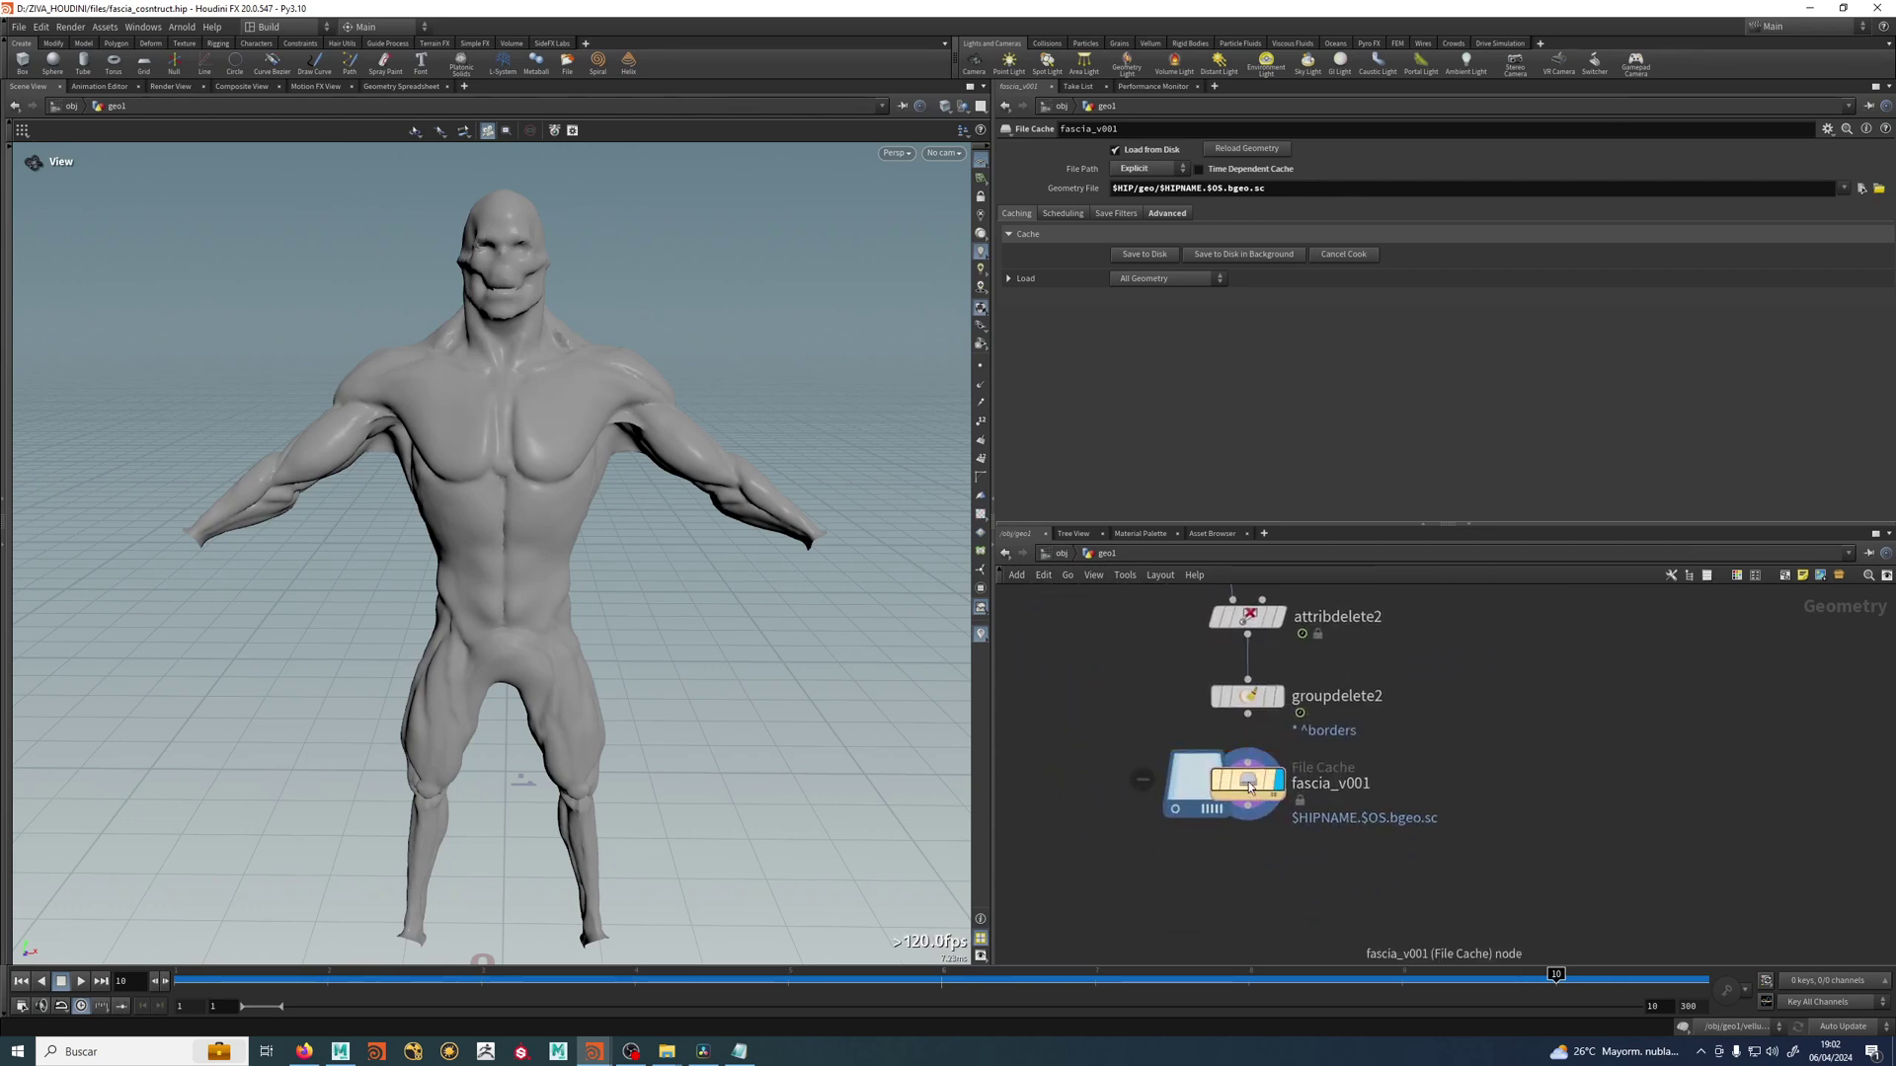
left_click_drag(1233, 812, 1620, 693)
scroll(1451, 780, "down", 5)
key("ctrl+z")
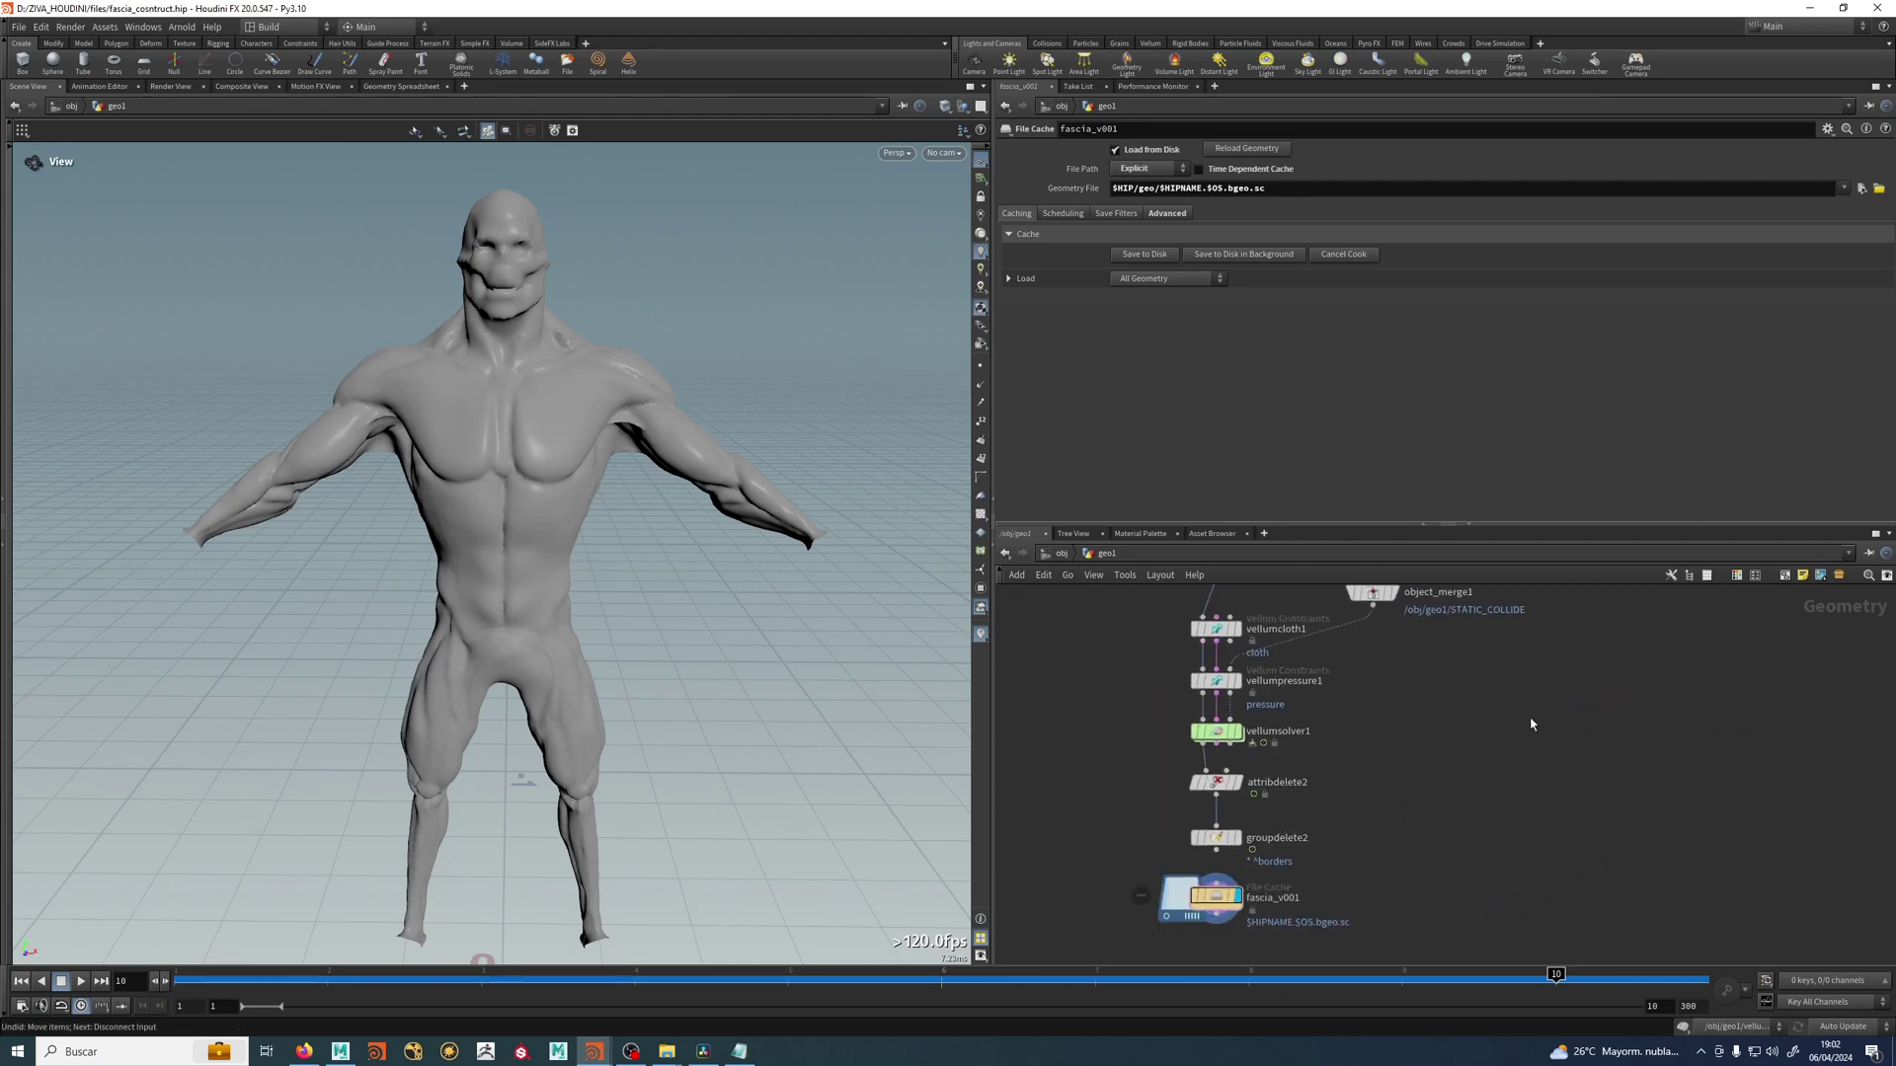
scroll(1392, 823, "down", 10)
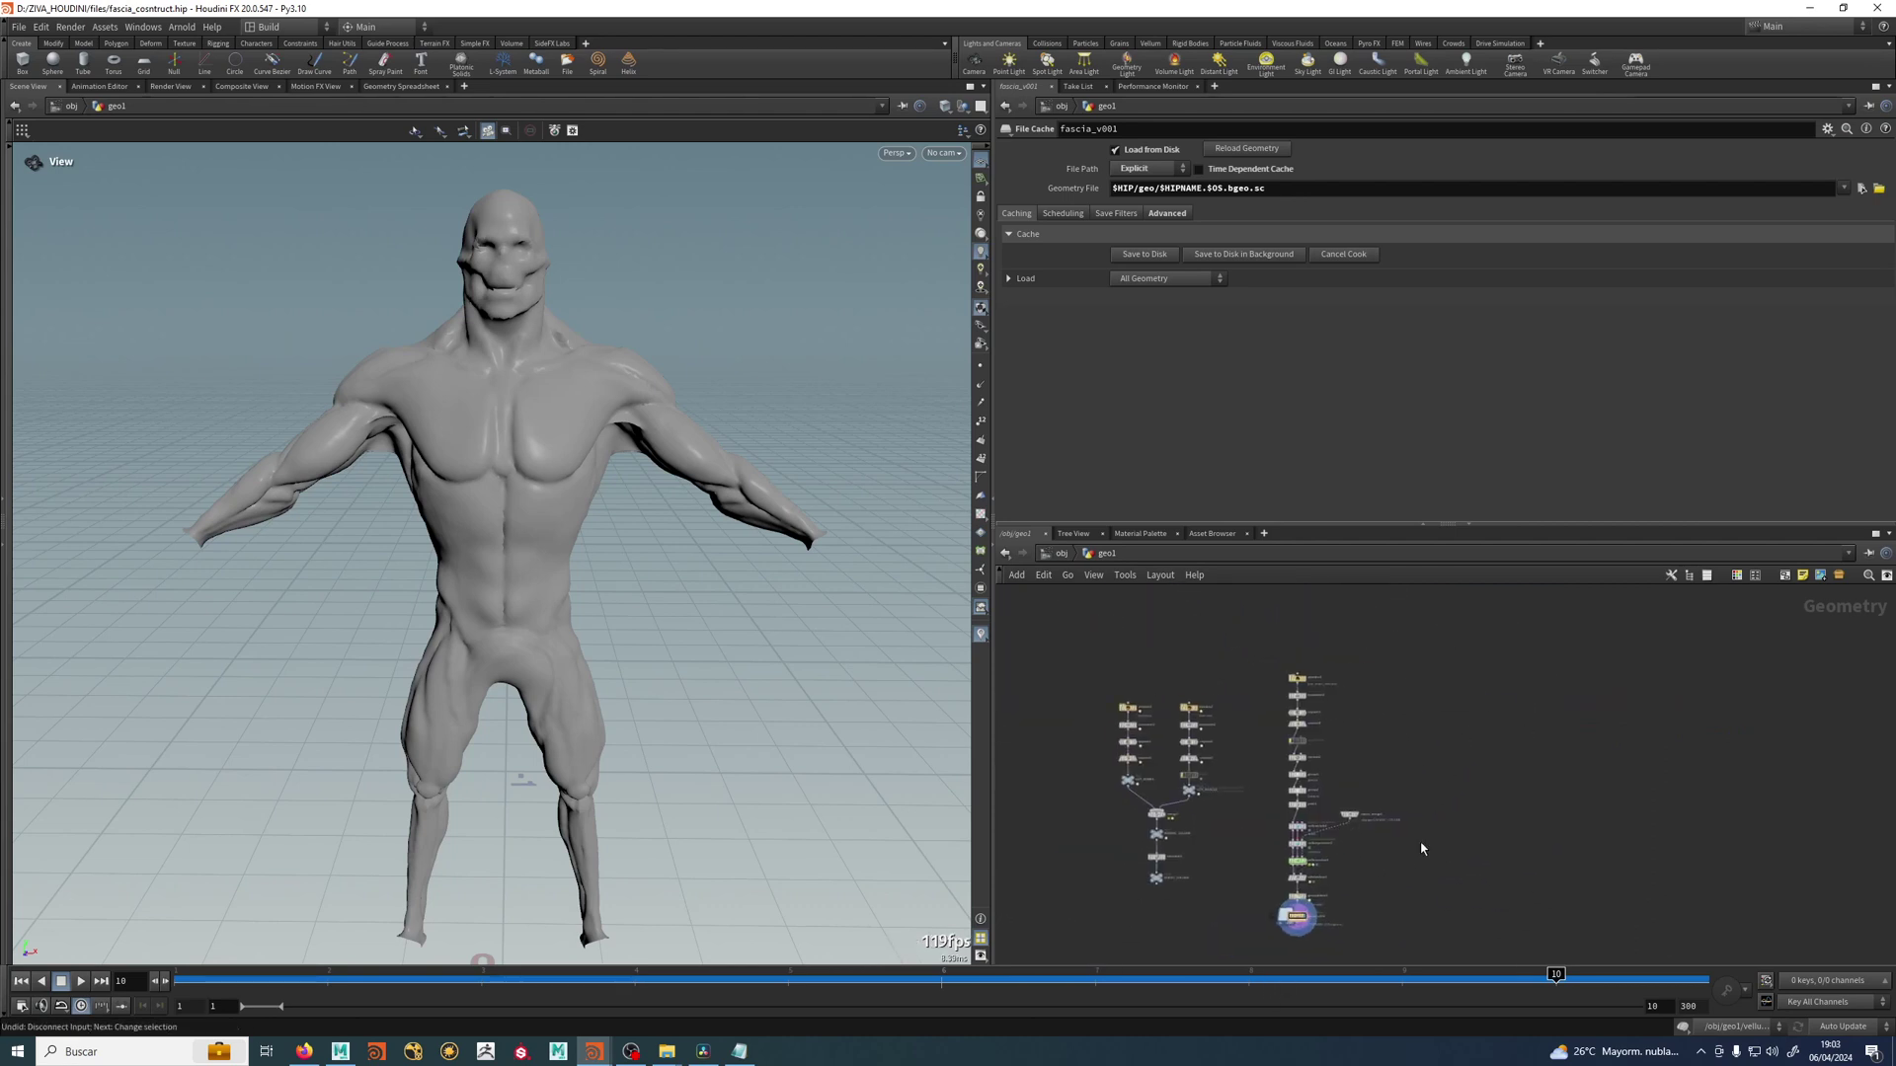
Show the resolved geometry file path of fascia_v001 and copy the full path.
scroll(1329, 853, "up", 6)
middle_click_drag(1486, 670, 1375, 863)
scroll(1352, 699, "down", 4)
middle_click_drag(1417, 756, 1431, 749)
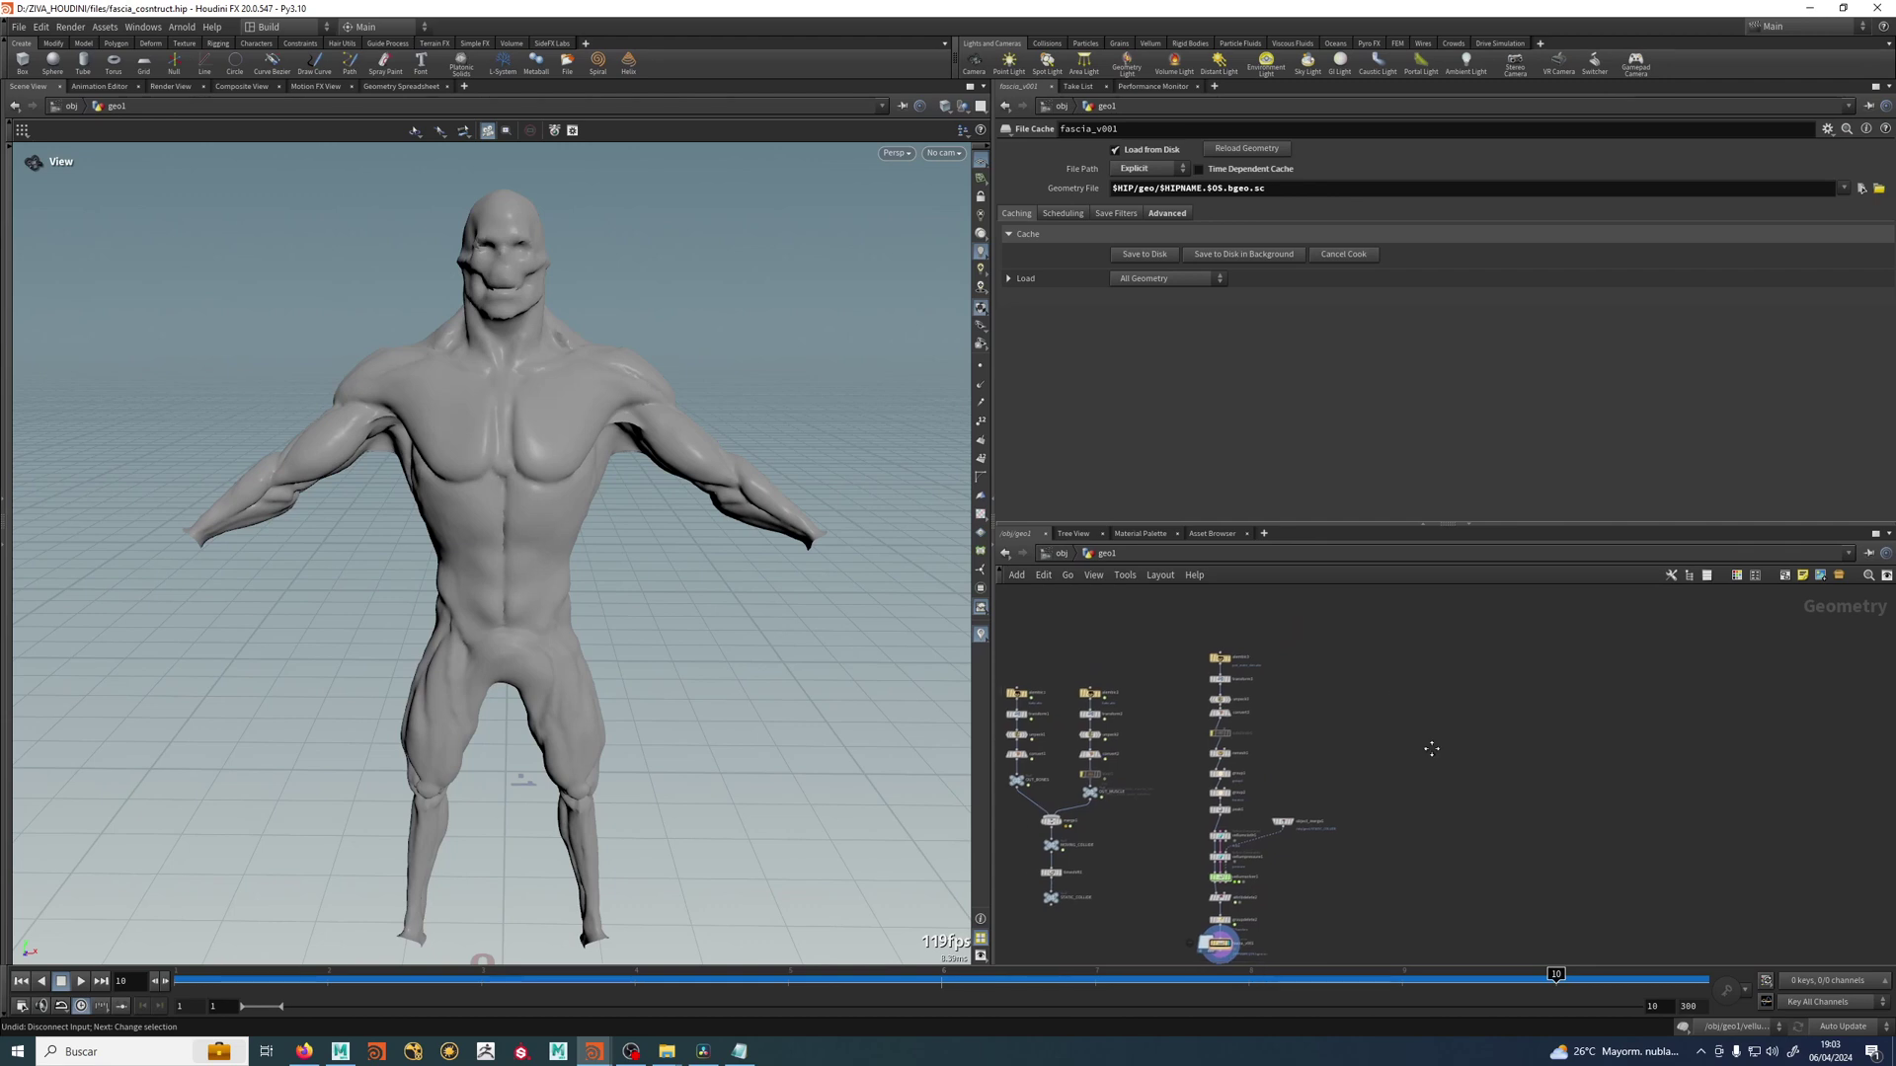
left_click(1073, 194)
triple_click(1470, 186)
key("ctrl+c")
Add a File node that reads the copied path, fascia_cosntruct.fascia_v001.bgeo.sc, and display it.
scroll(1346, 787, "up", 2)
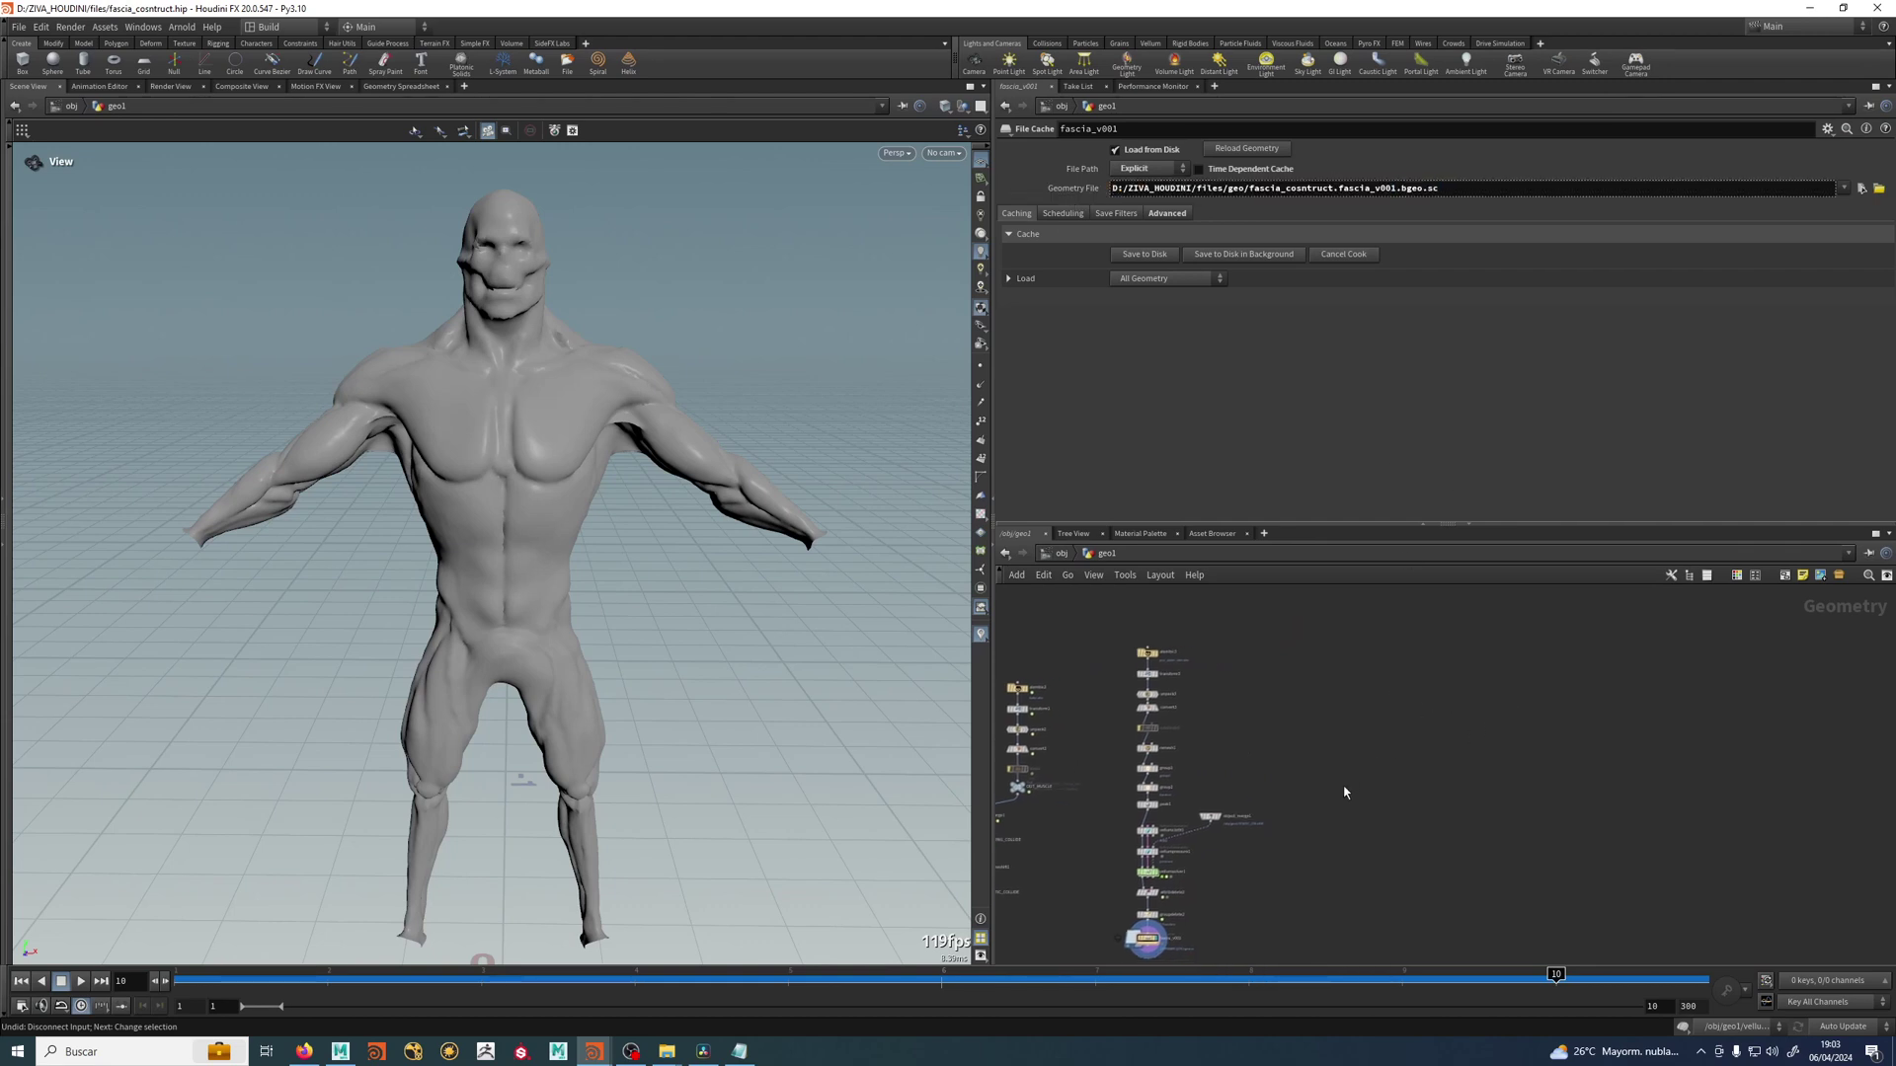
key("Tab")
type("fi")
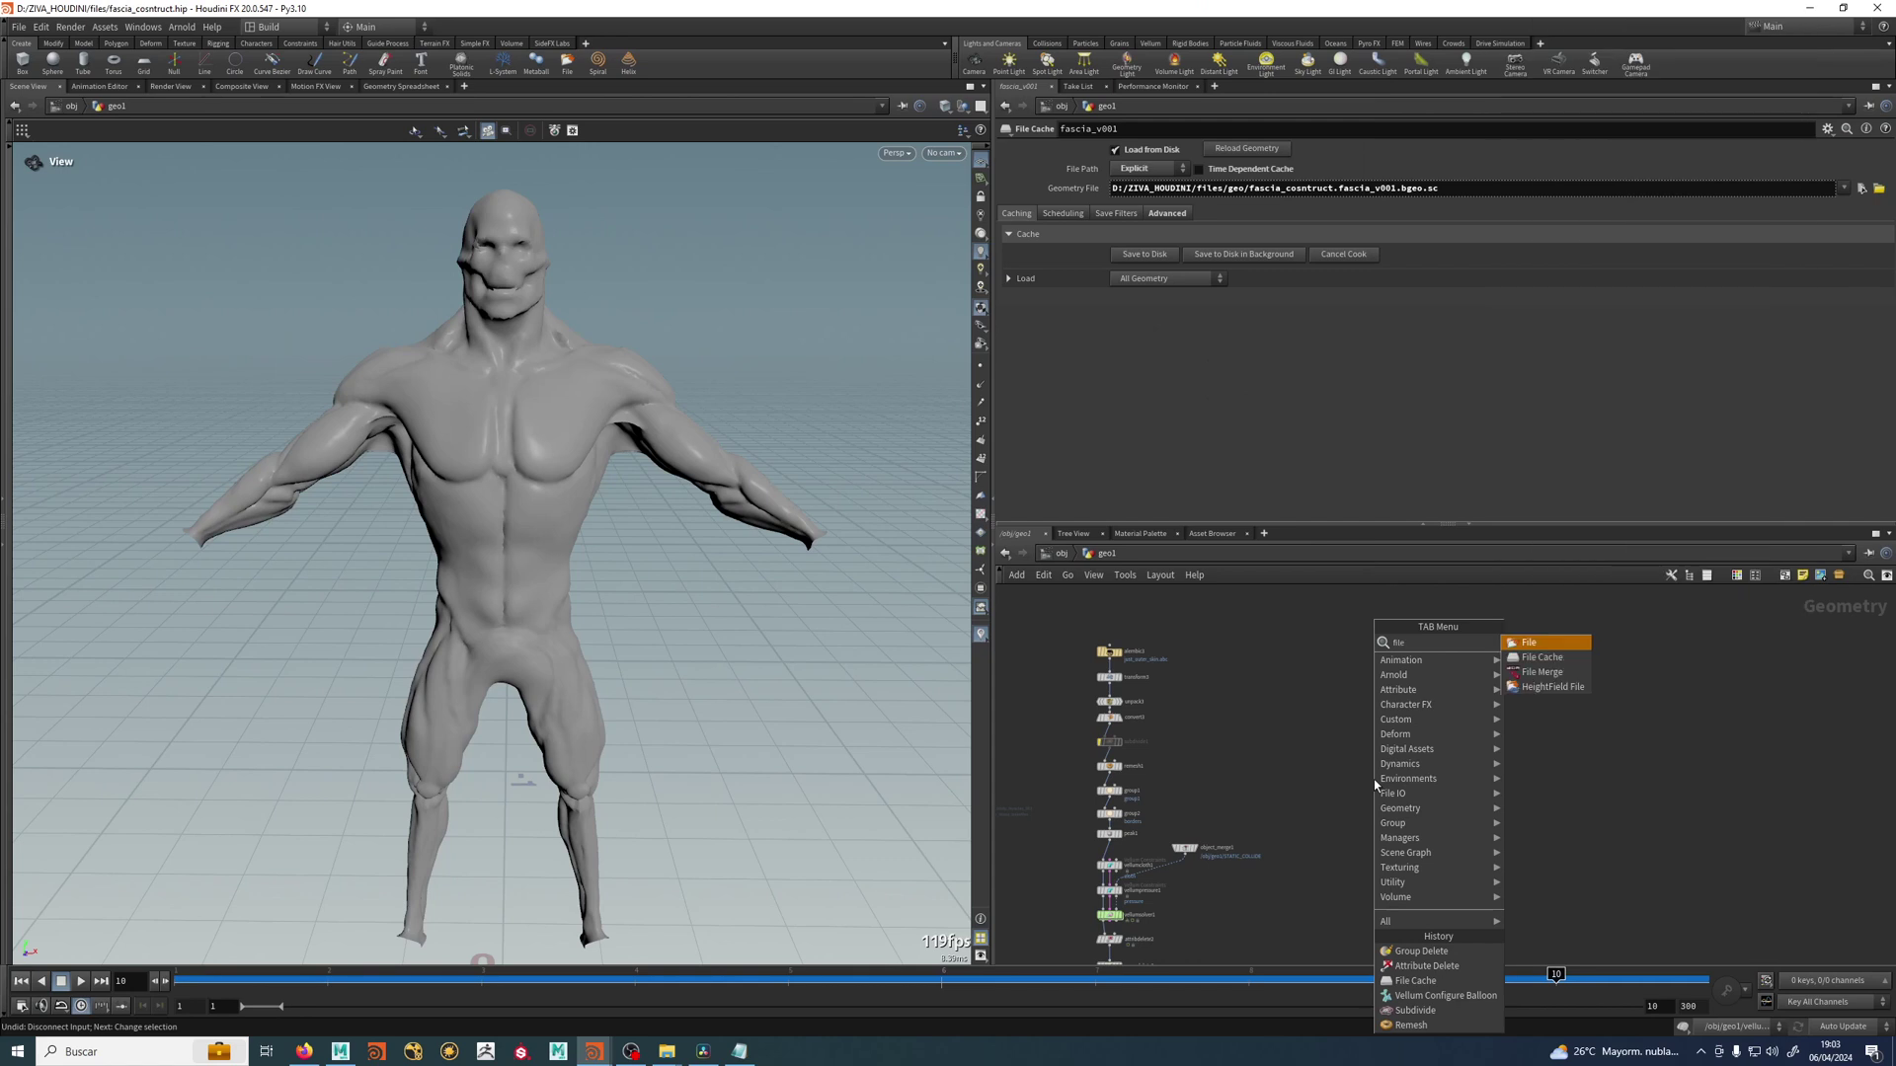
key("Return")
left_click(1372, 779)
key("ctrl+v")
scroll(1372, 789, "up", 5)
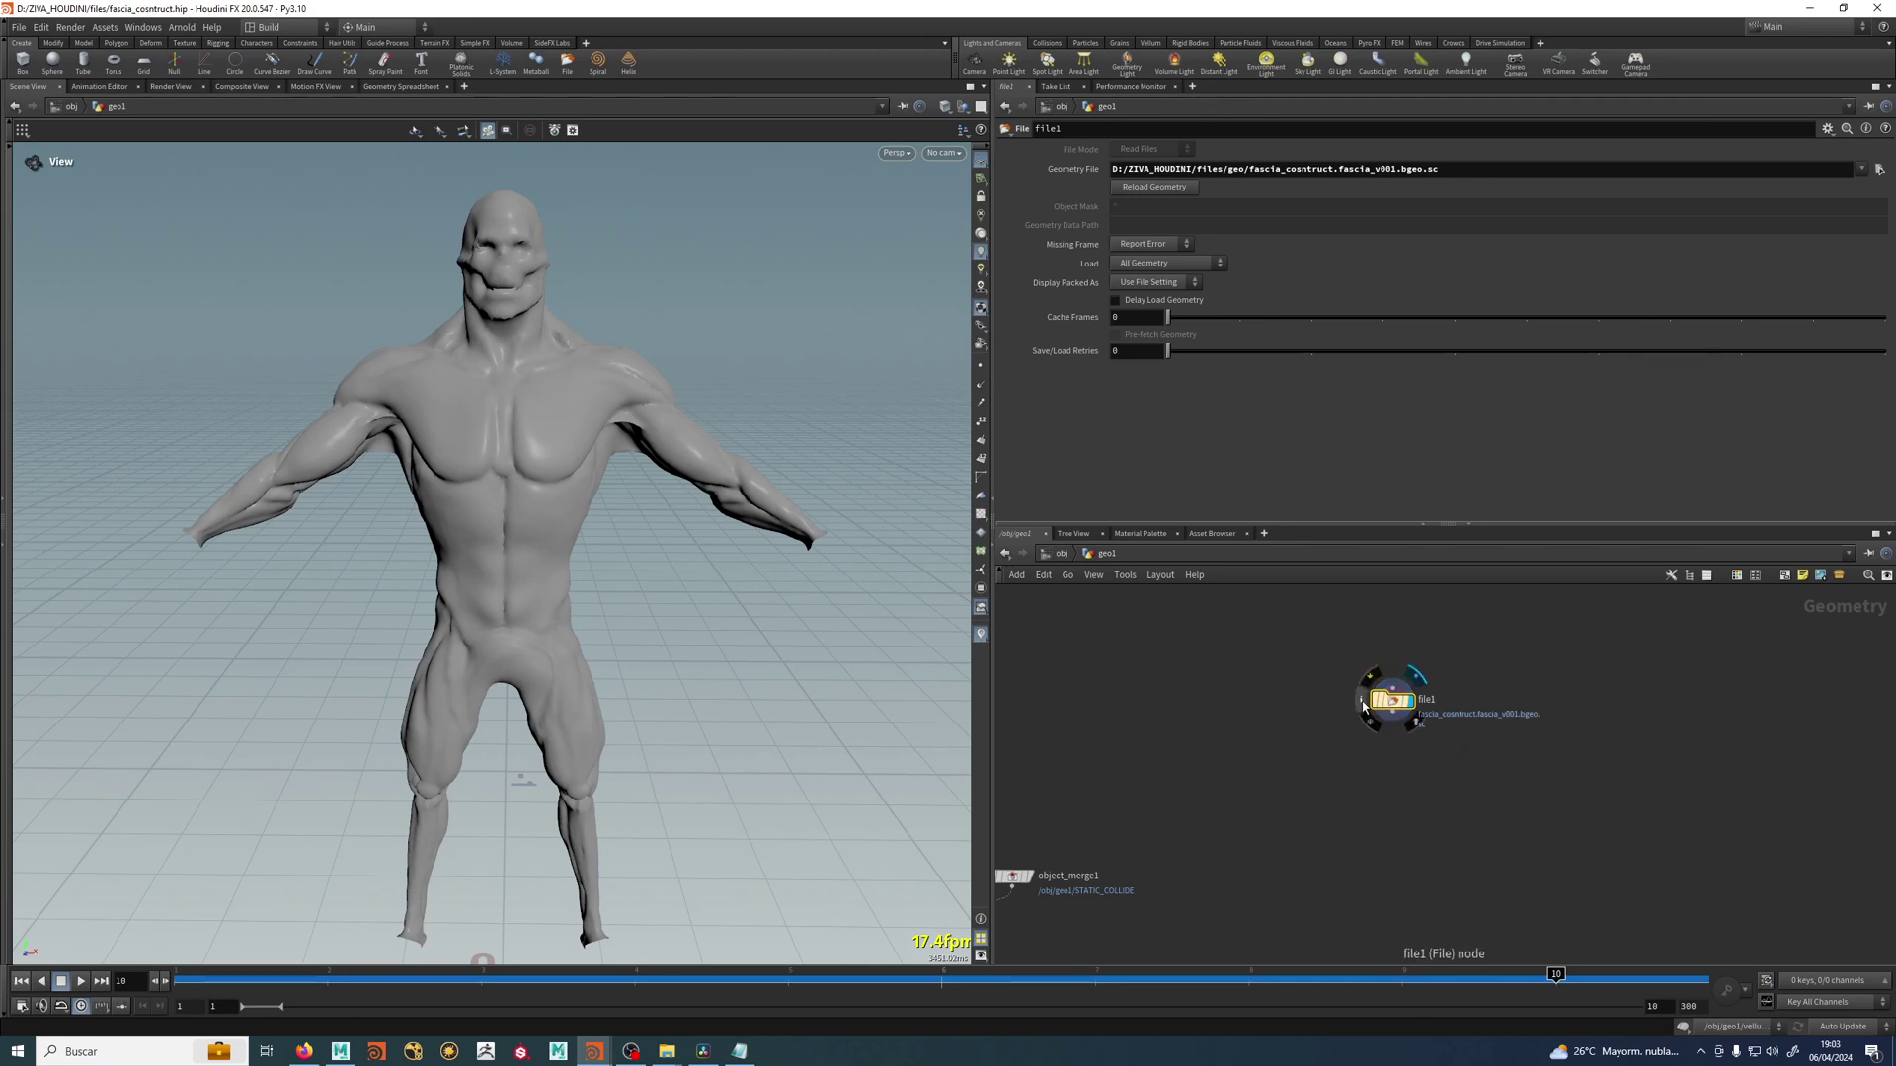
Check file1's points, attributes and groups in its node info.
left_click(1360, 699)
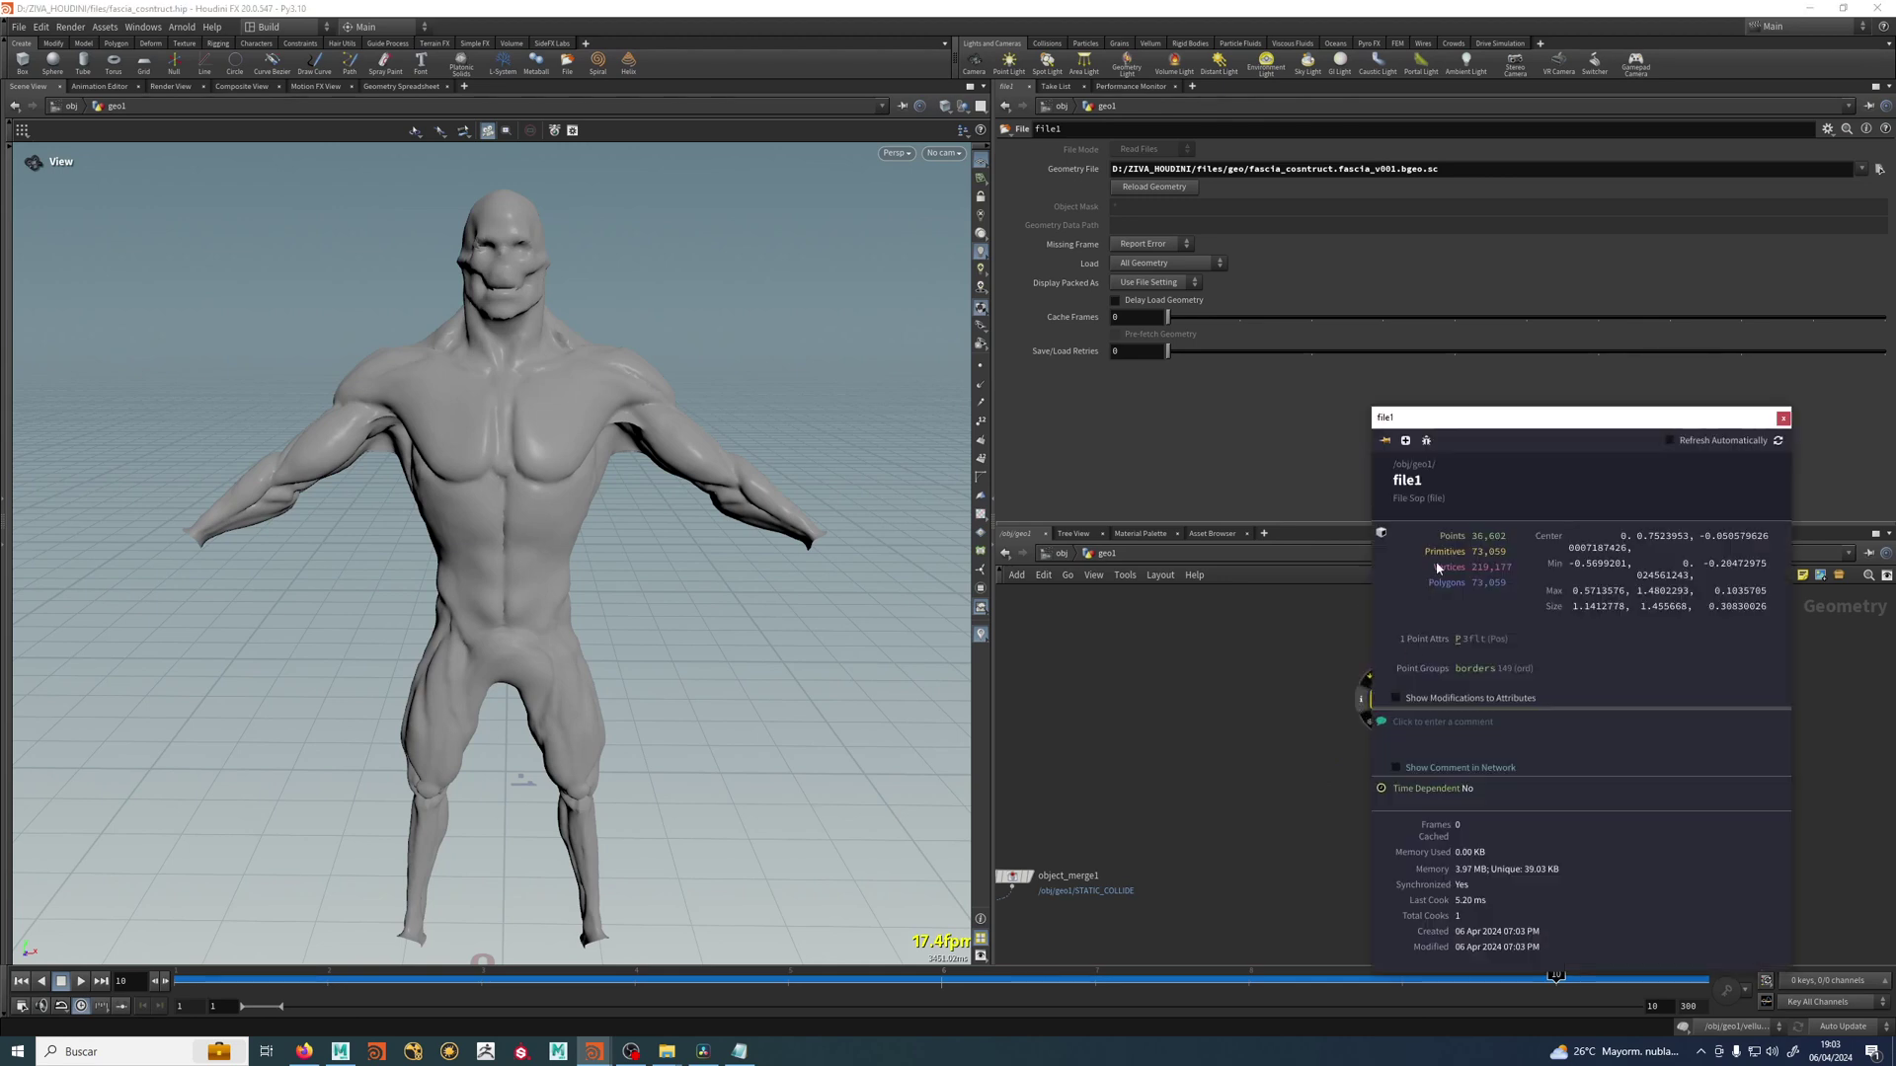
left_click(1783, 419)
mouse_move(1580, 981)
left_mouse_down()
mouse_move(1401, 978)
mouse_move(1556, 978)
left_mouse_up()
left_click(1363, 703)
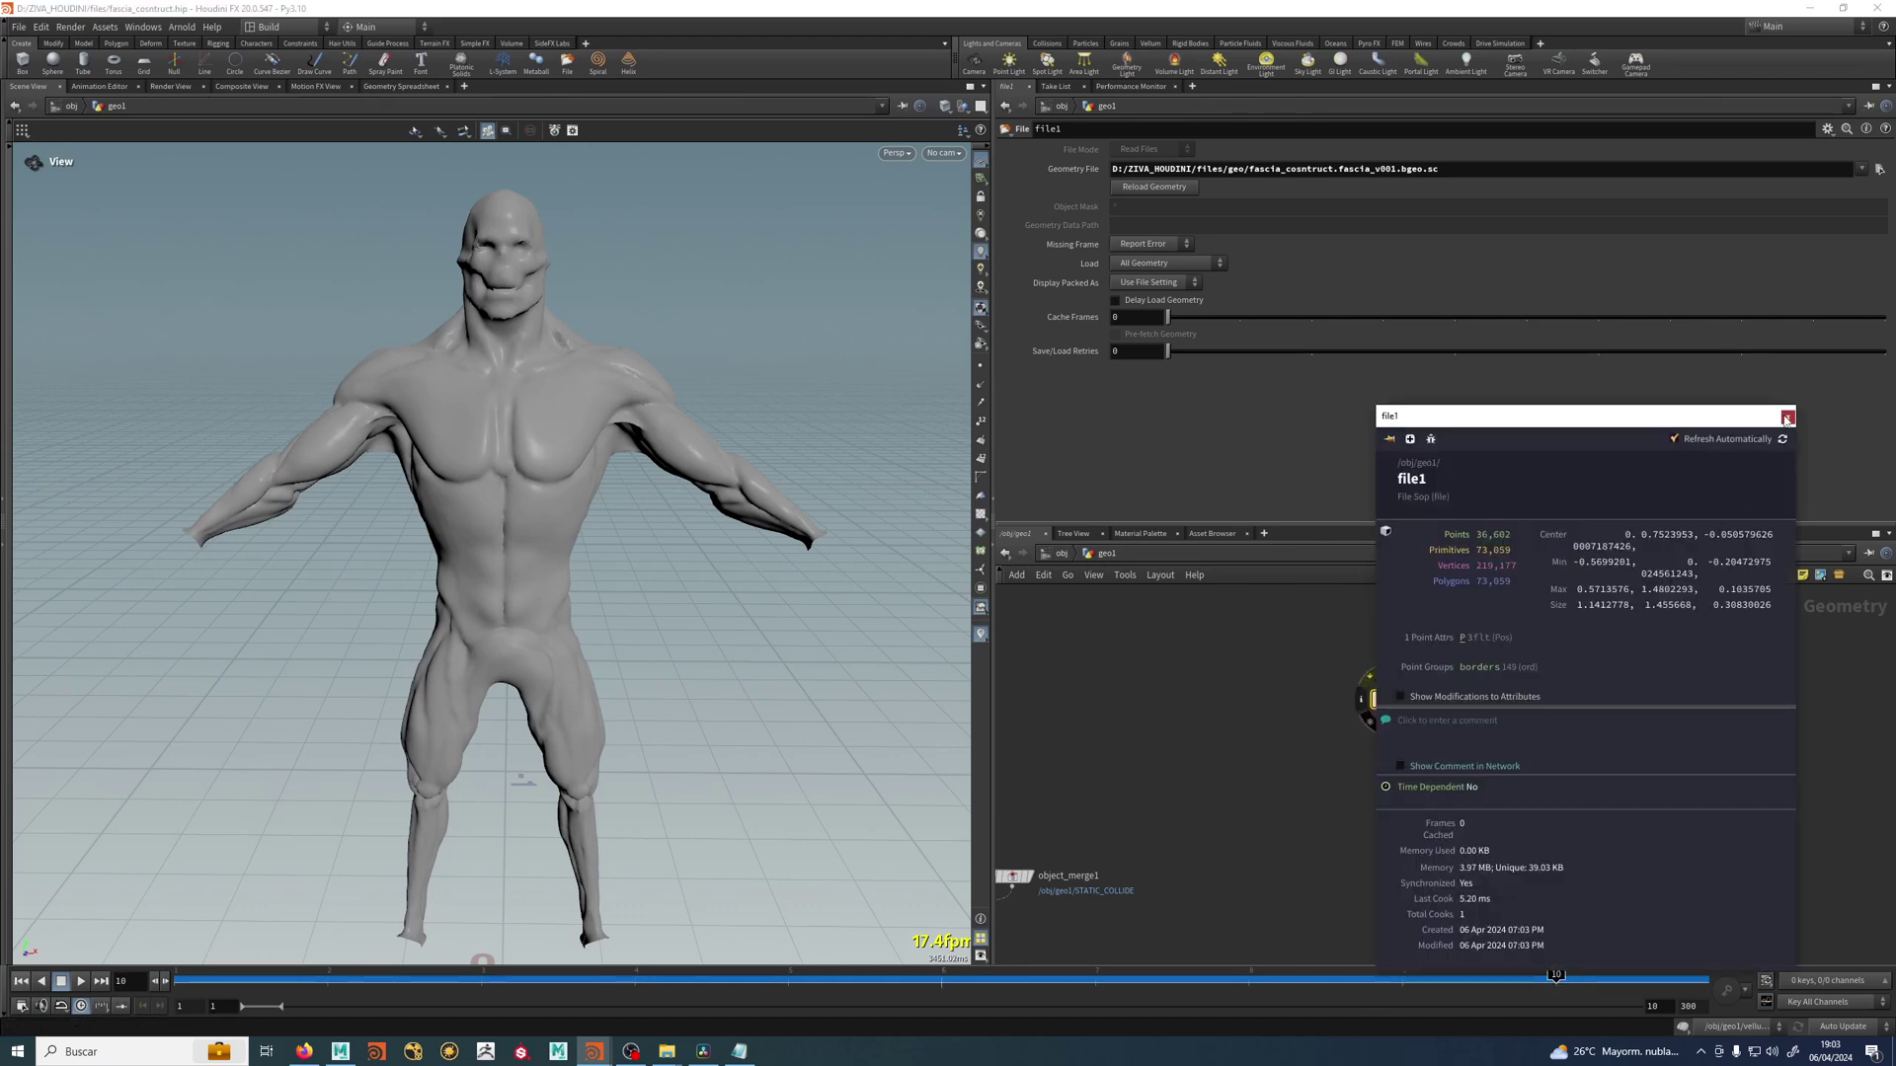
left_click(1783, 419)
Reposition file1 and copy the vellumcloth1, vellumpressure1 and vellumsolver1 nodes.
scroll(1276, 841, "down", 2)
scroll(1276, 841, "down", 1)
middle_click_drag(1276, 841, 1375, 787)
scroll(1479, 763, "down", 2)
scroll(1488, 706, "up", 2)
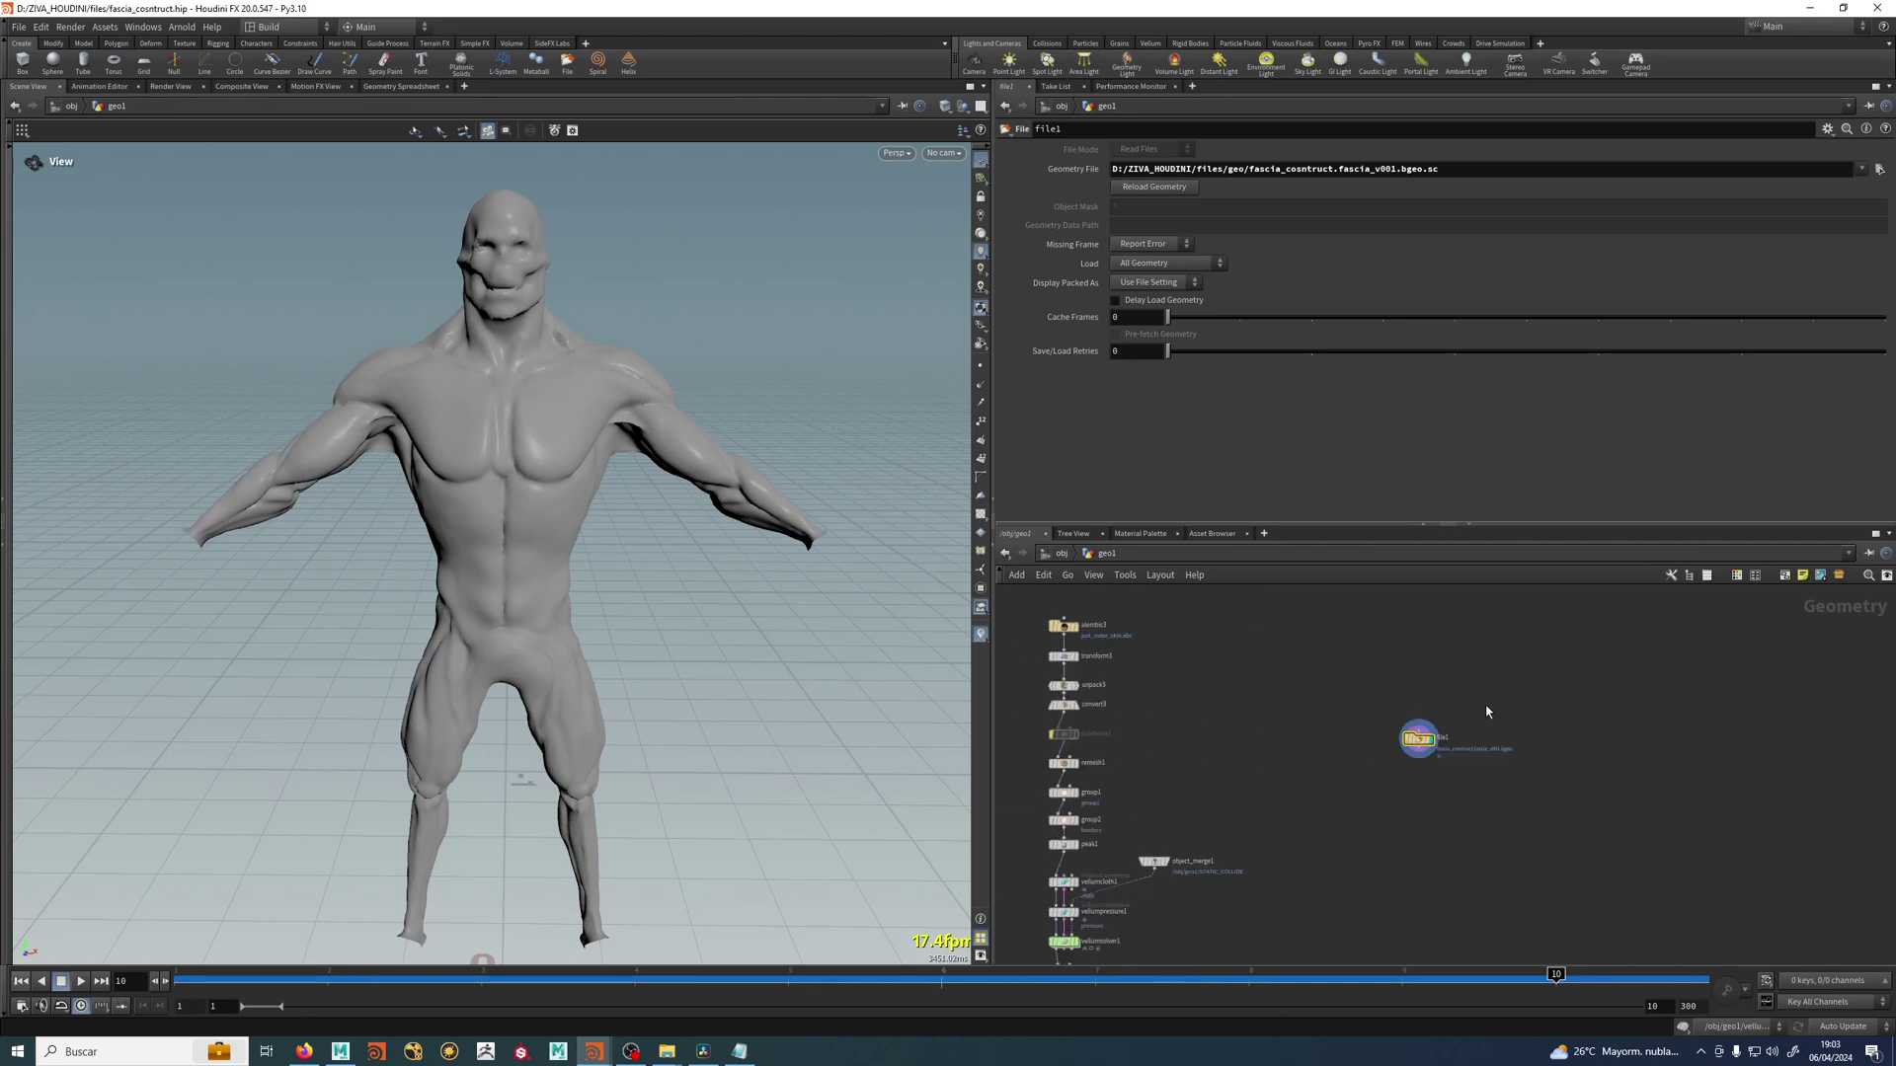
mouse_move(1426, 740)
left_click_drag(1425, 743, 1435, 713)
middle_click_drag(1258, 838, 1363, 679)
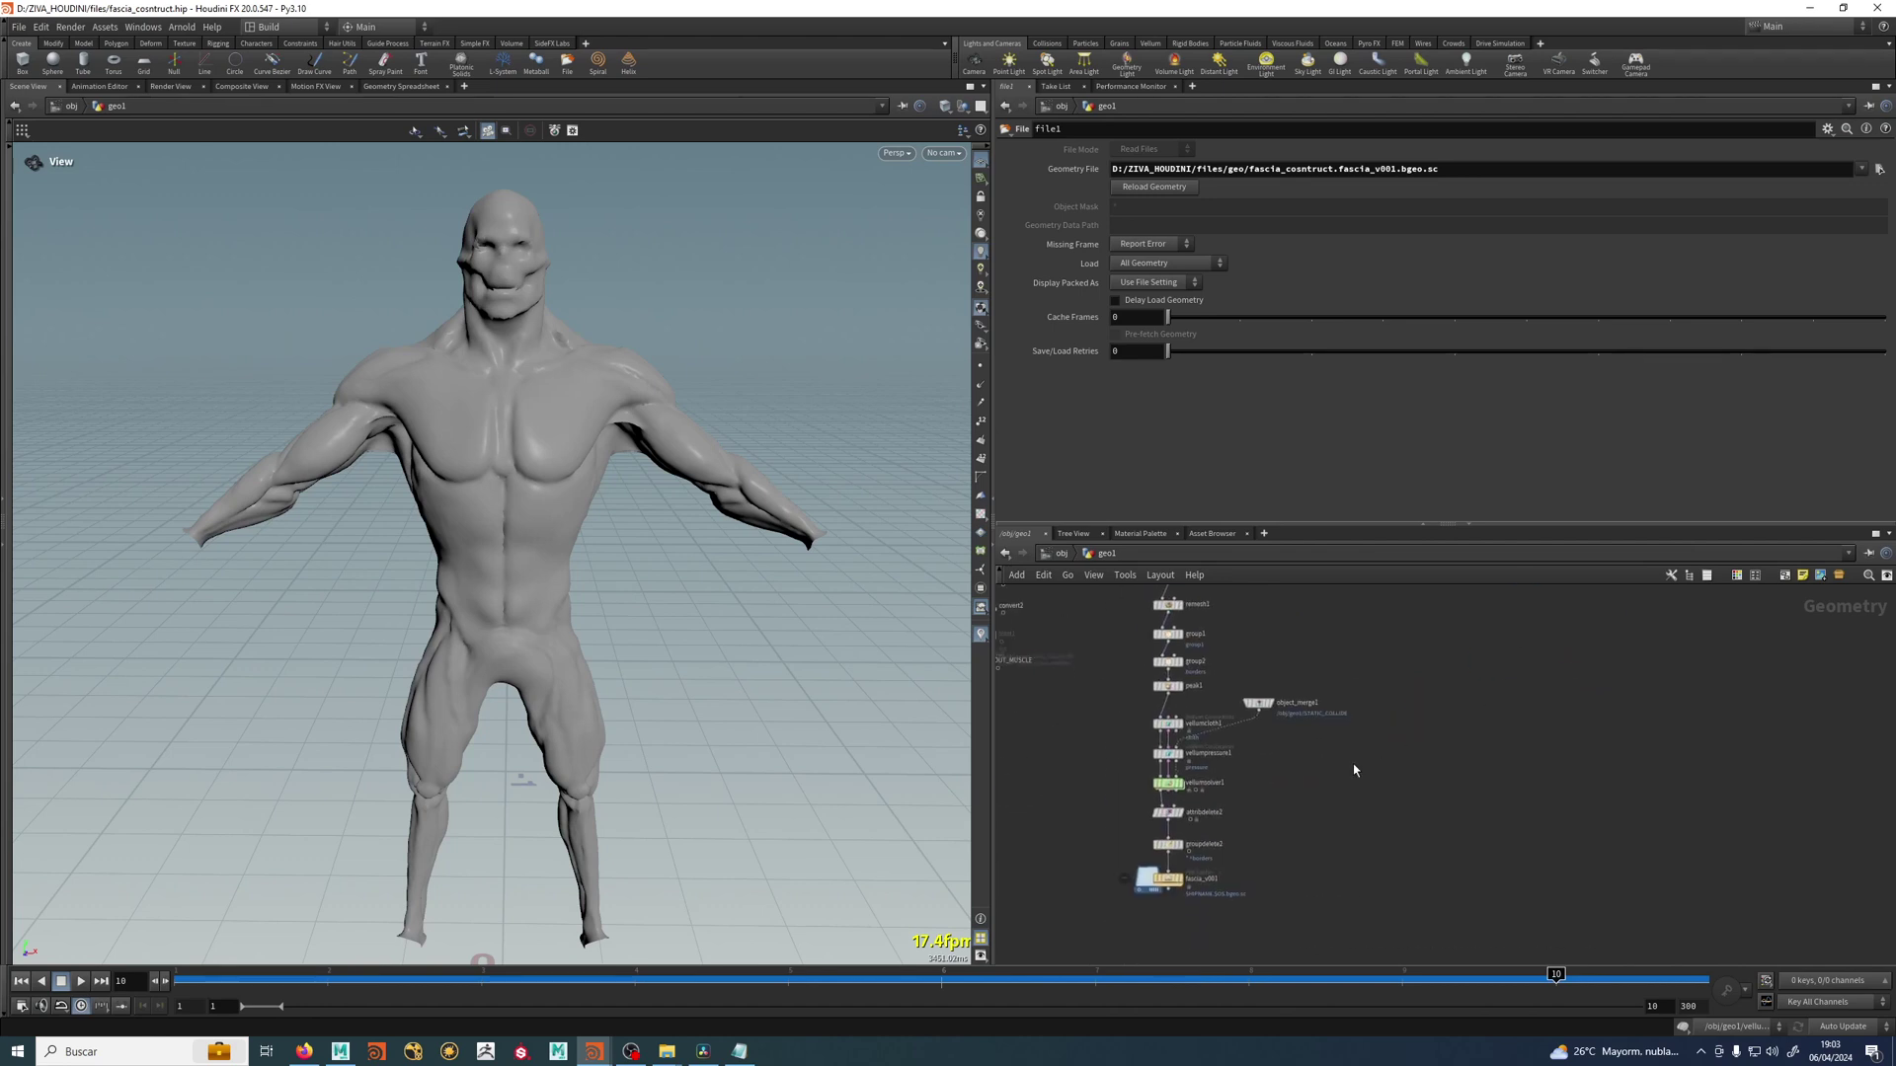
scroll(1269, 726, "up", 2)
left_click_drag(1253, 697, 1148, 840)
scroll(1366, 806, "down", 2)
key("ctrl+c")
Paste the three copied Vellum nodes below file1 and connect file1 to the pasted cloth constraint.
middle_click_drag(1471, 750, 1303, 838)
scroll(1303, 838, "down", 2)
scroll(1339, 820, "up", 2)
key("ctrl+v")
scroll(1382, 772, "up", 2)
left_click_drag(1382, 772, 1414, 783)
left_click(1413, 734)
left_click_drag(1392, 680, 1386, 766)
scroll(1359, 787, "down", 3)
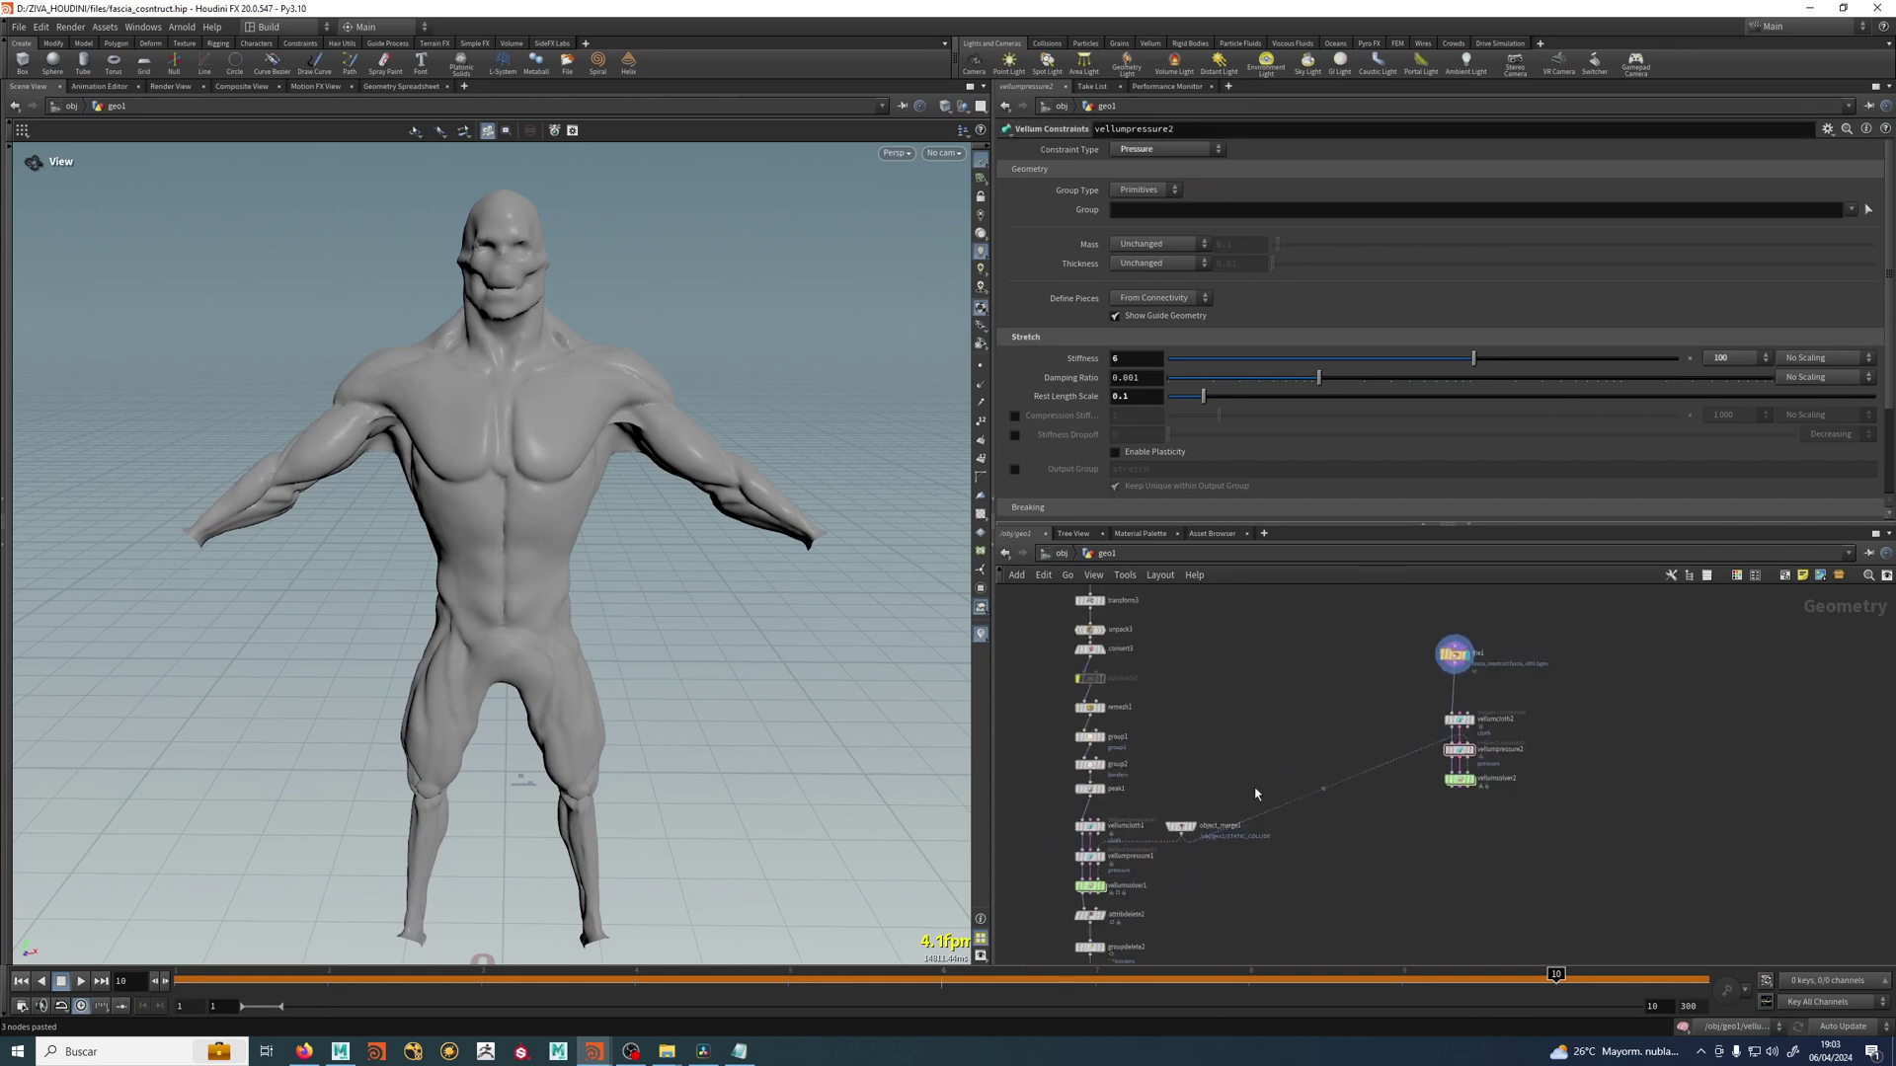
Move the file1 Vellum chain closer to the original network and place object_merge1 between the two branches.
left_click_drag(1537, 621, 1414, 906)
left_click_drag(1453, 654, 1383, 770)
middle_click_drag(1248, 810, 1248, 727)
scroll(1248, 726, "up", 2)
left_click_drag(1153, 746, 1224, 676)
left_click(1288, 847)
middle_click_drag(1288, 847, 1264, 838)
scroll(1143, 790, "down", 2)
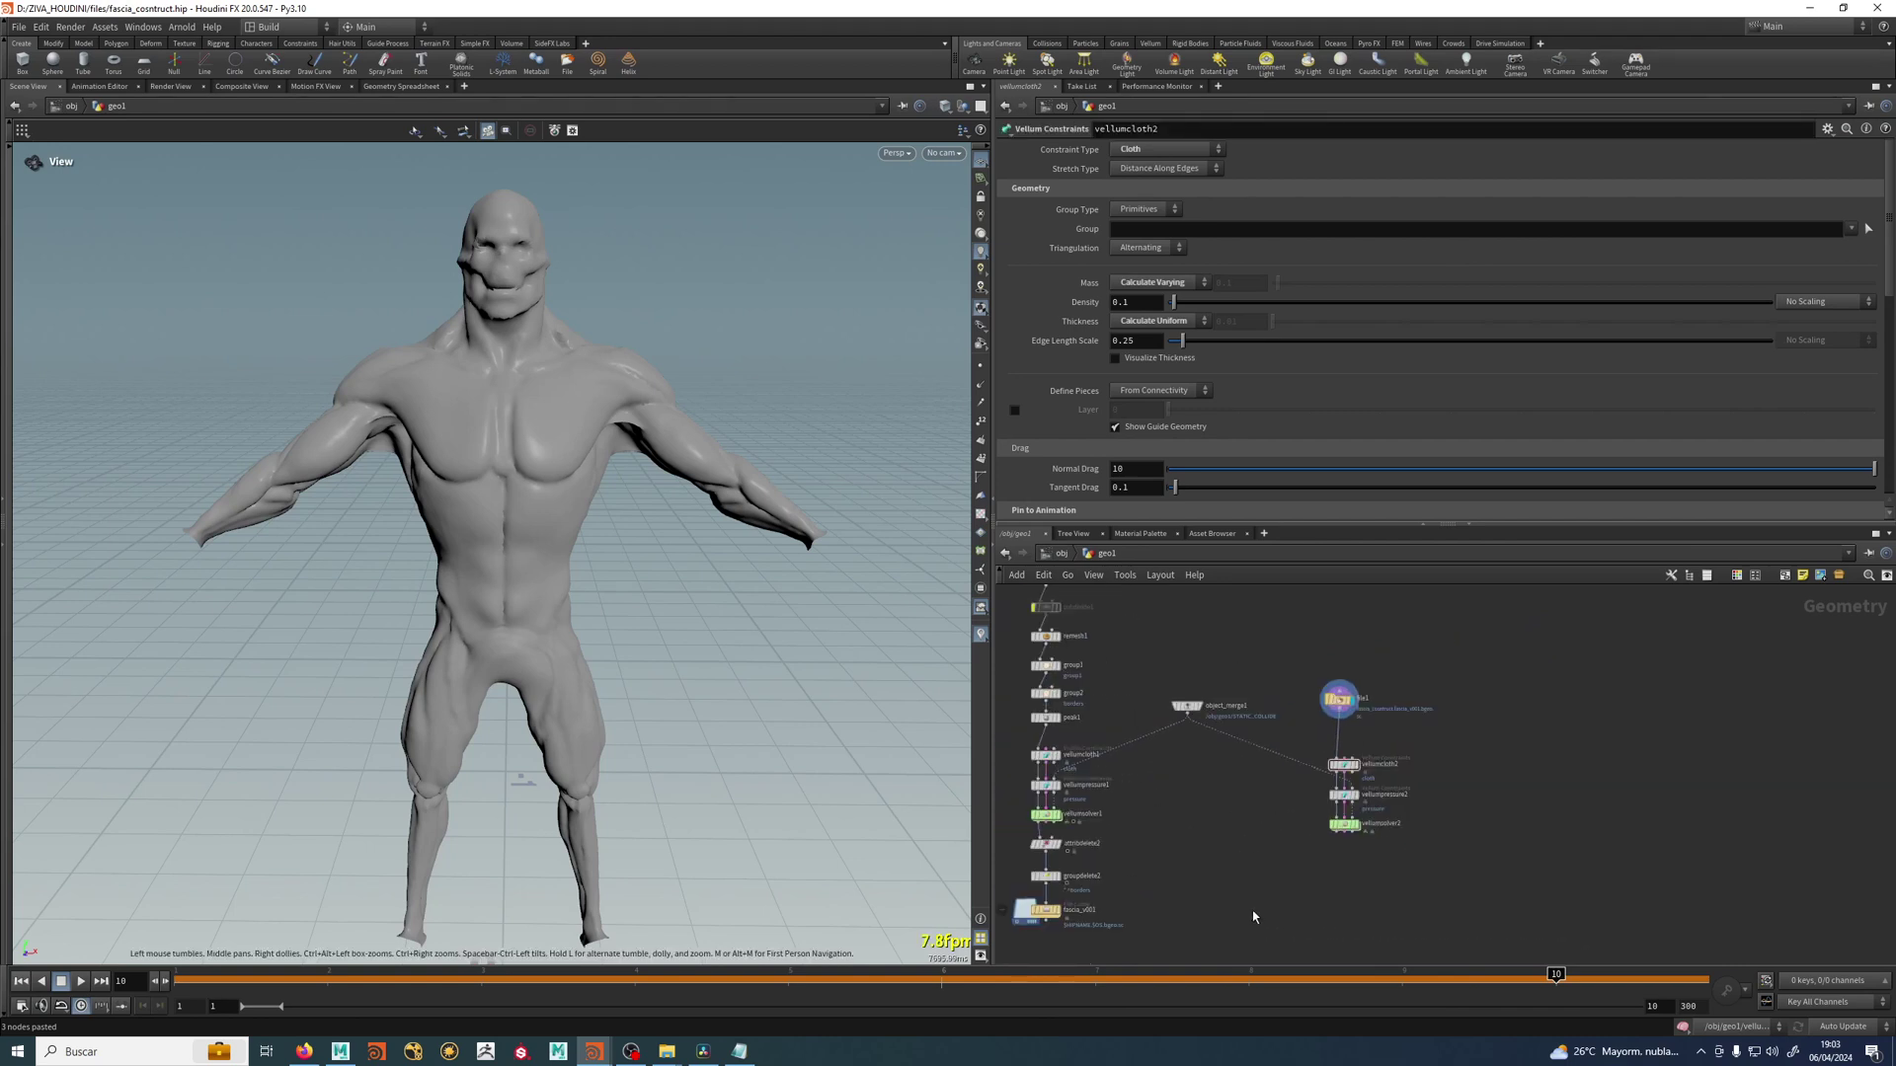
scroll(1371, 888, "up", 2)
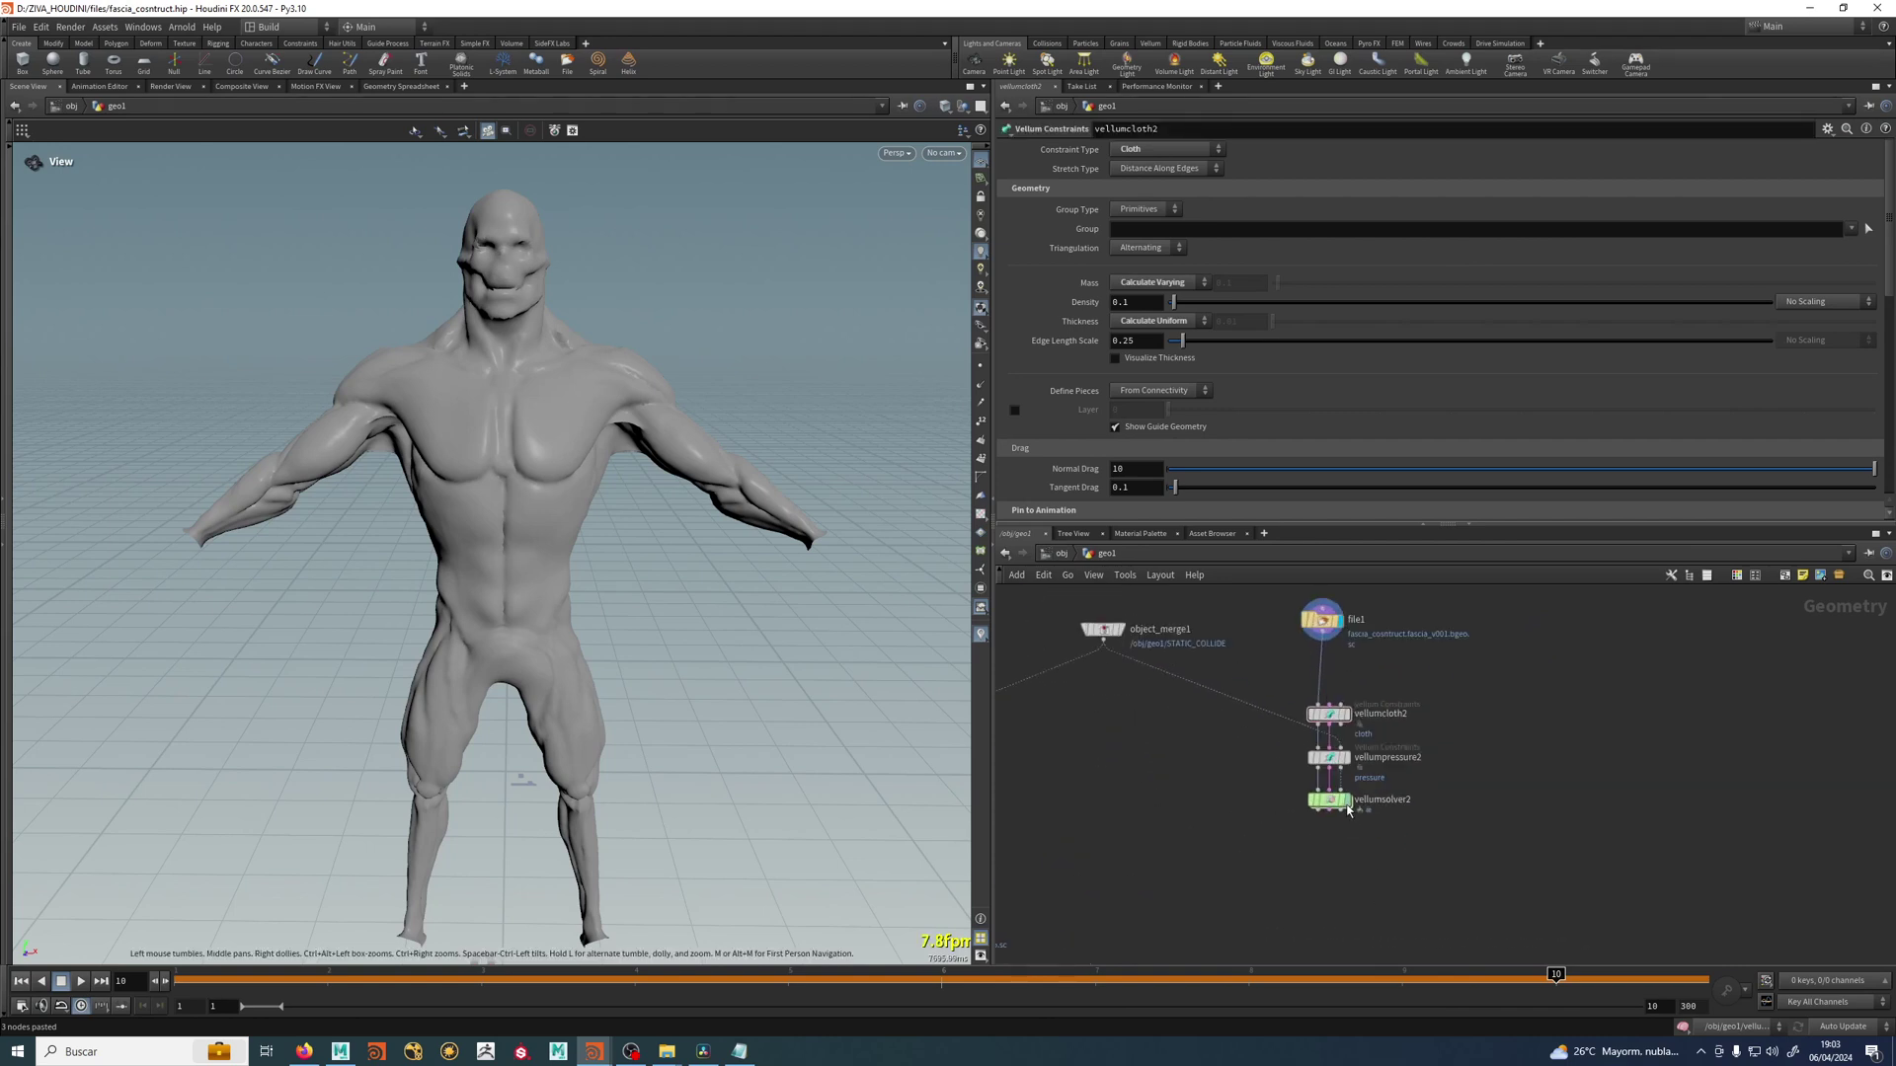
Display vellumsolver2, play its simulation from frame 1 and return to the first frame.
left_click(20, 981)
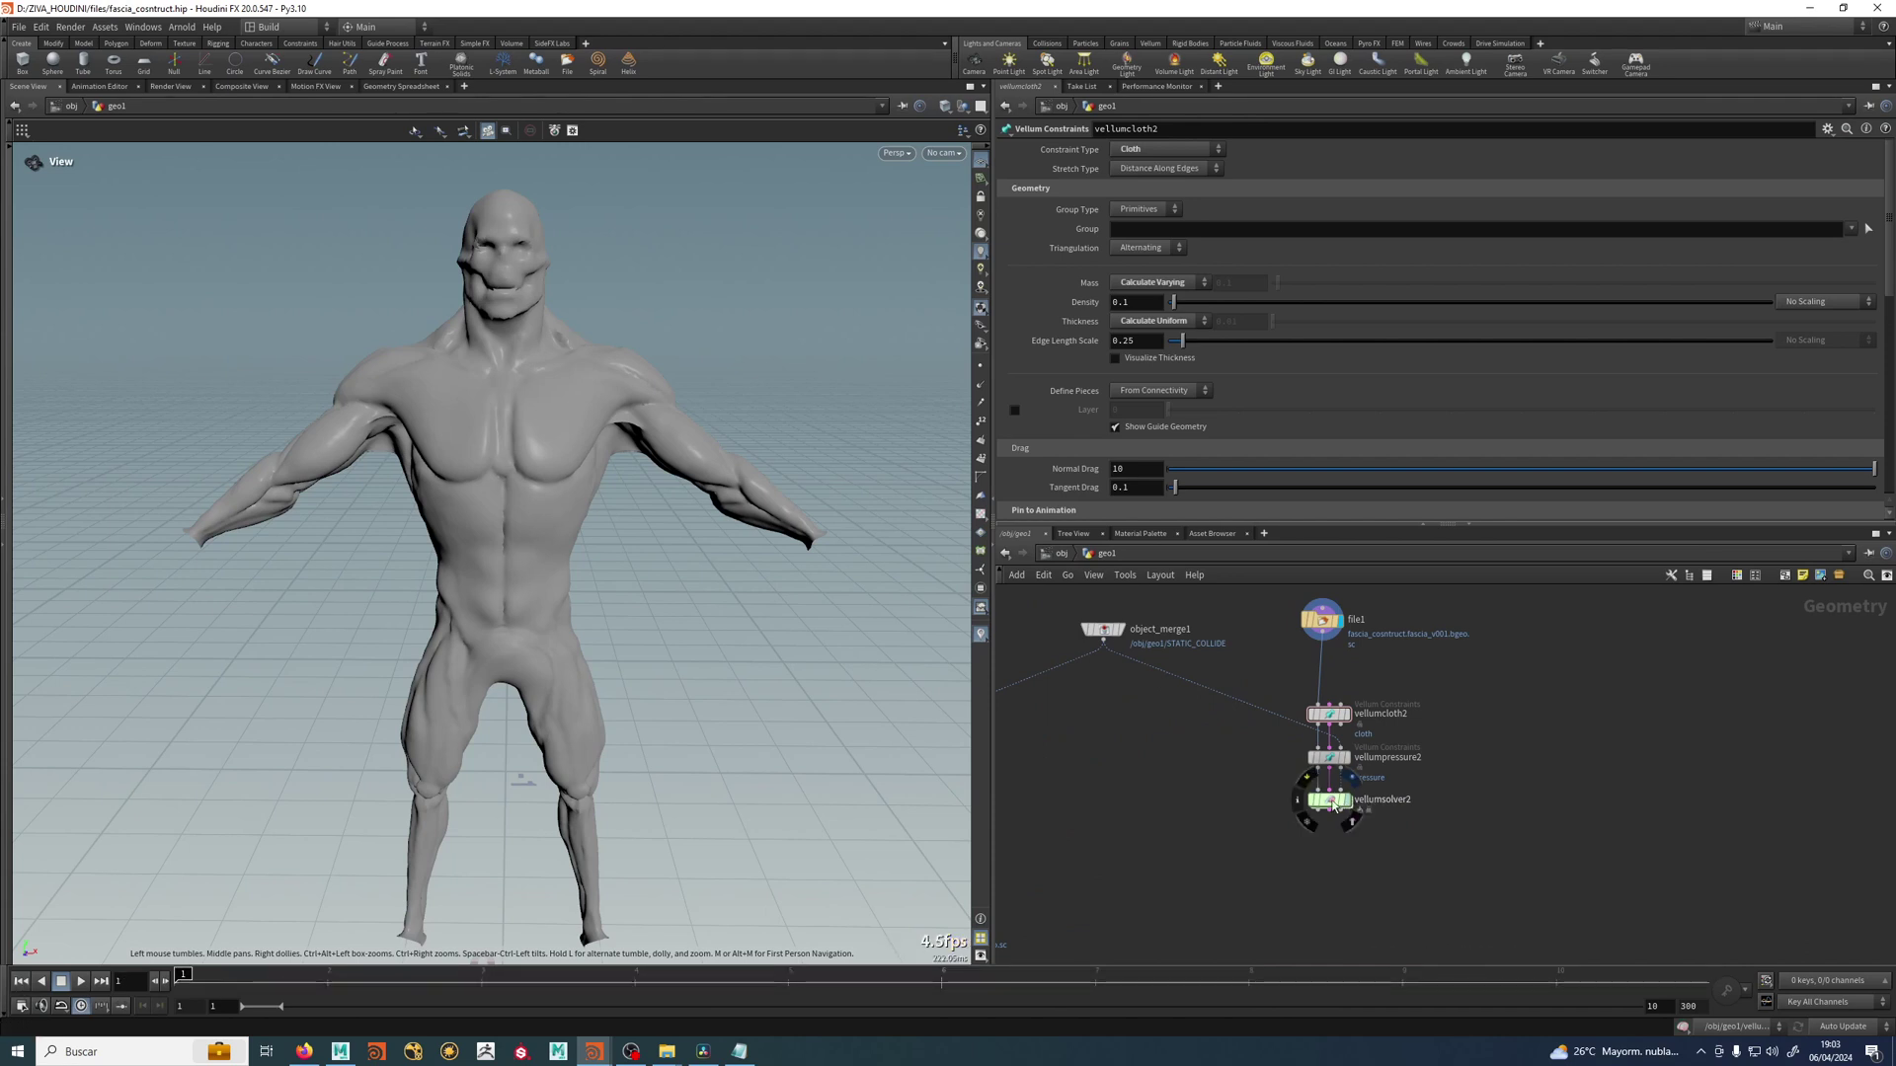
left_click(1344, 799)
left_click(1331, 799)
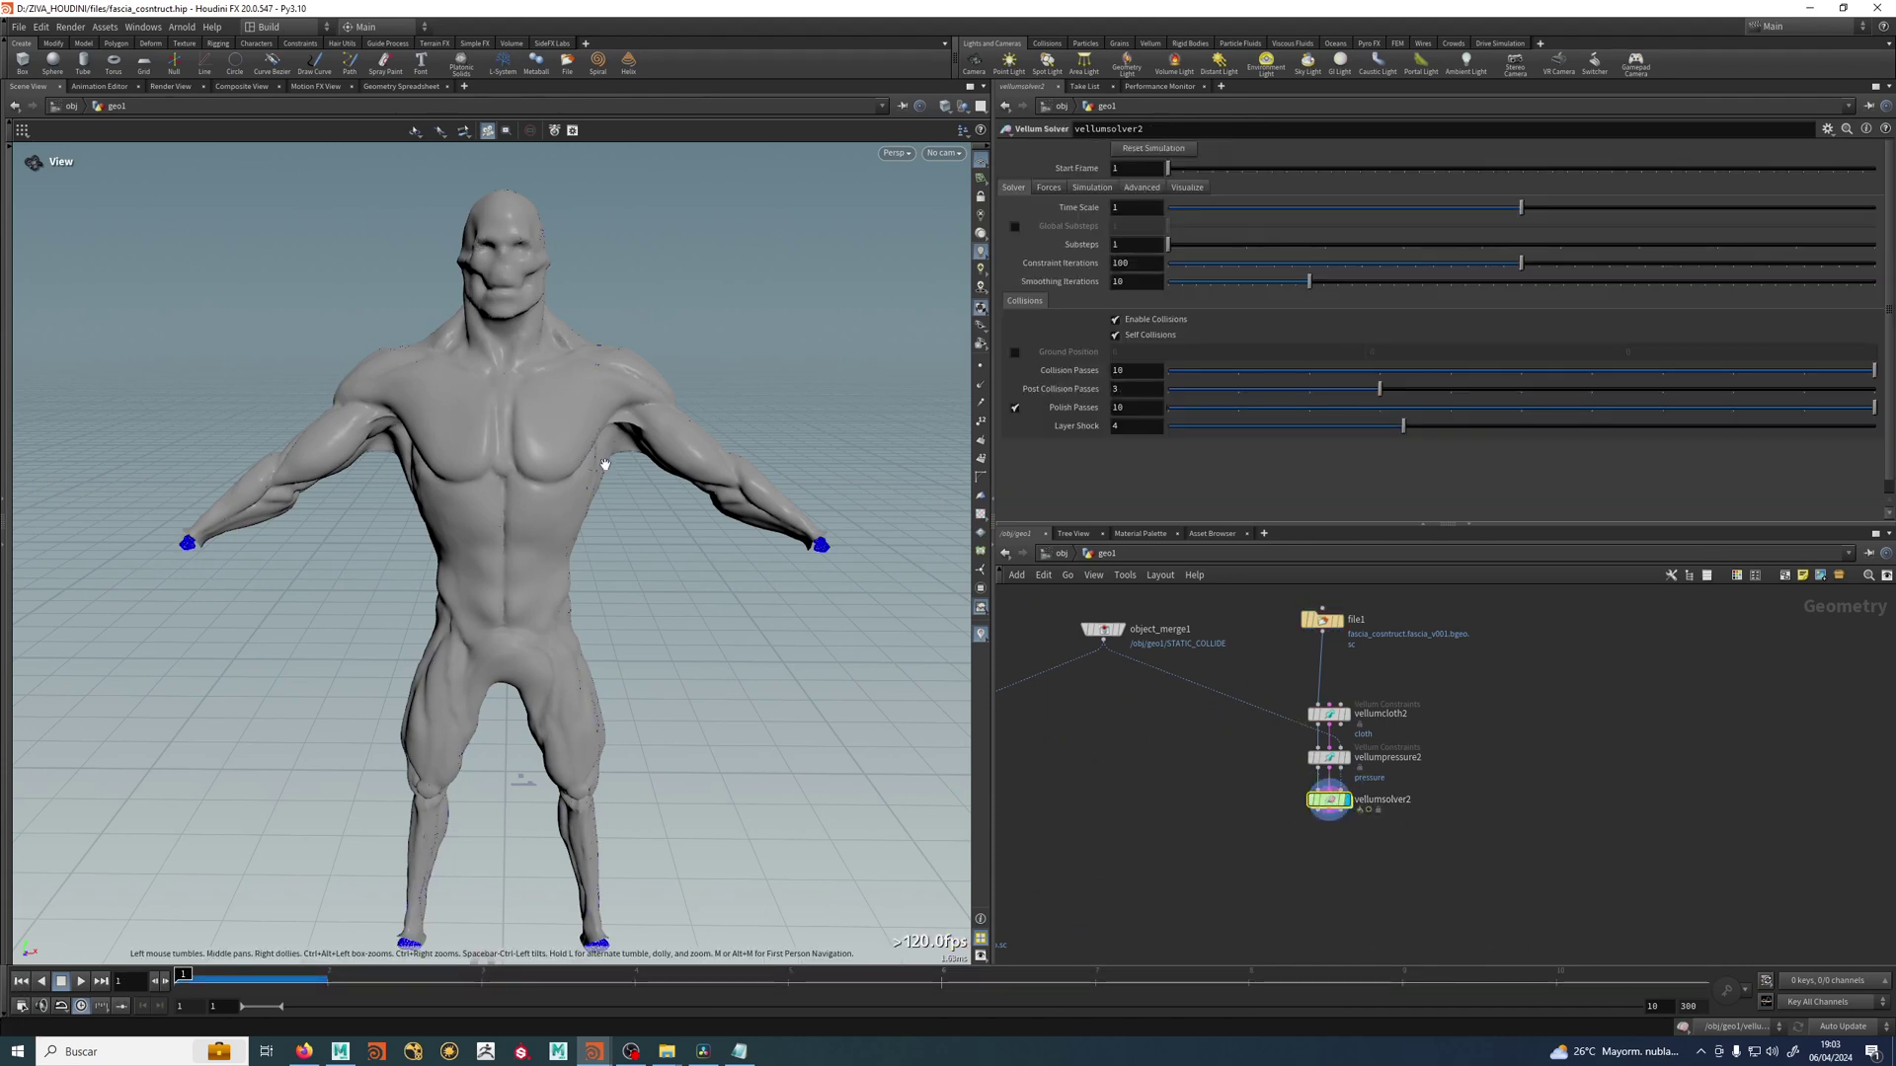
left_click(81, 981)
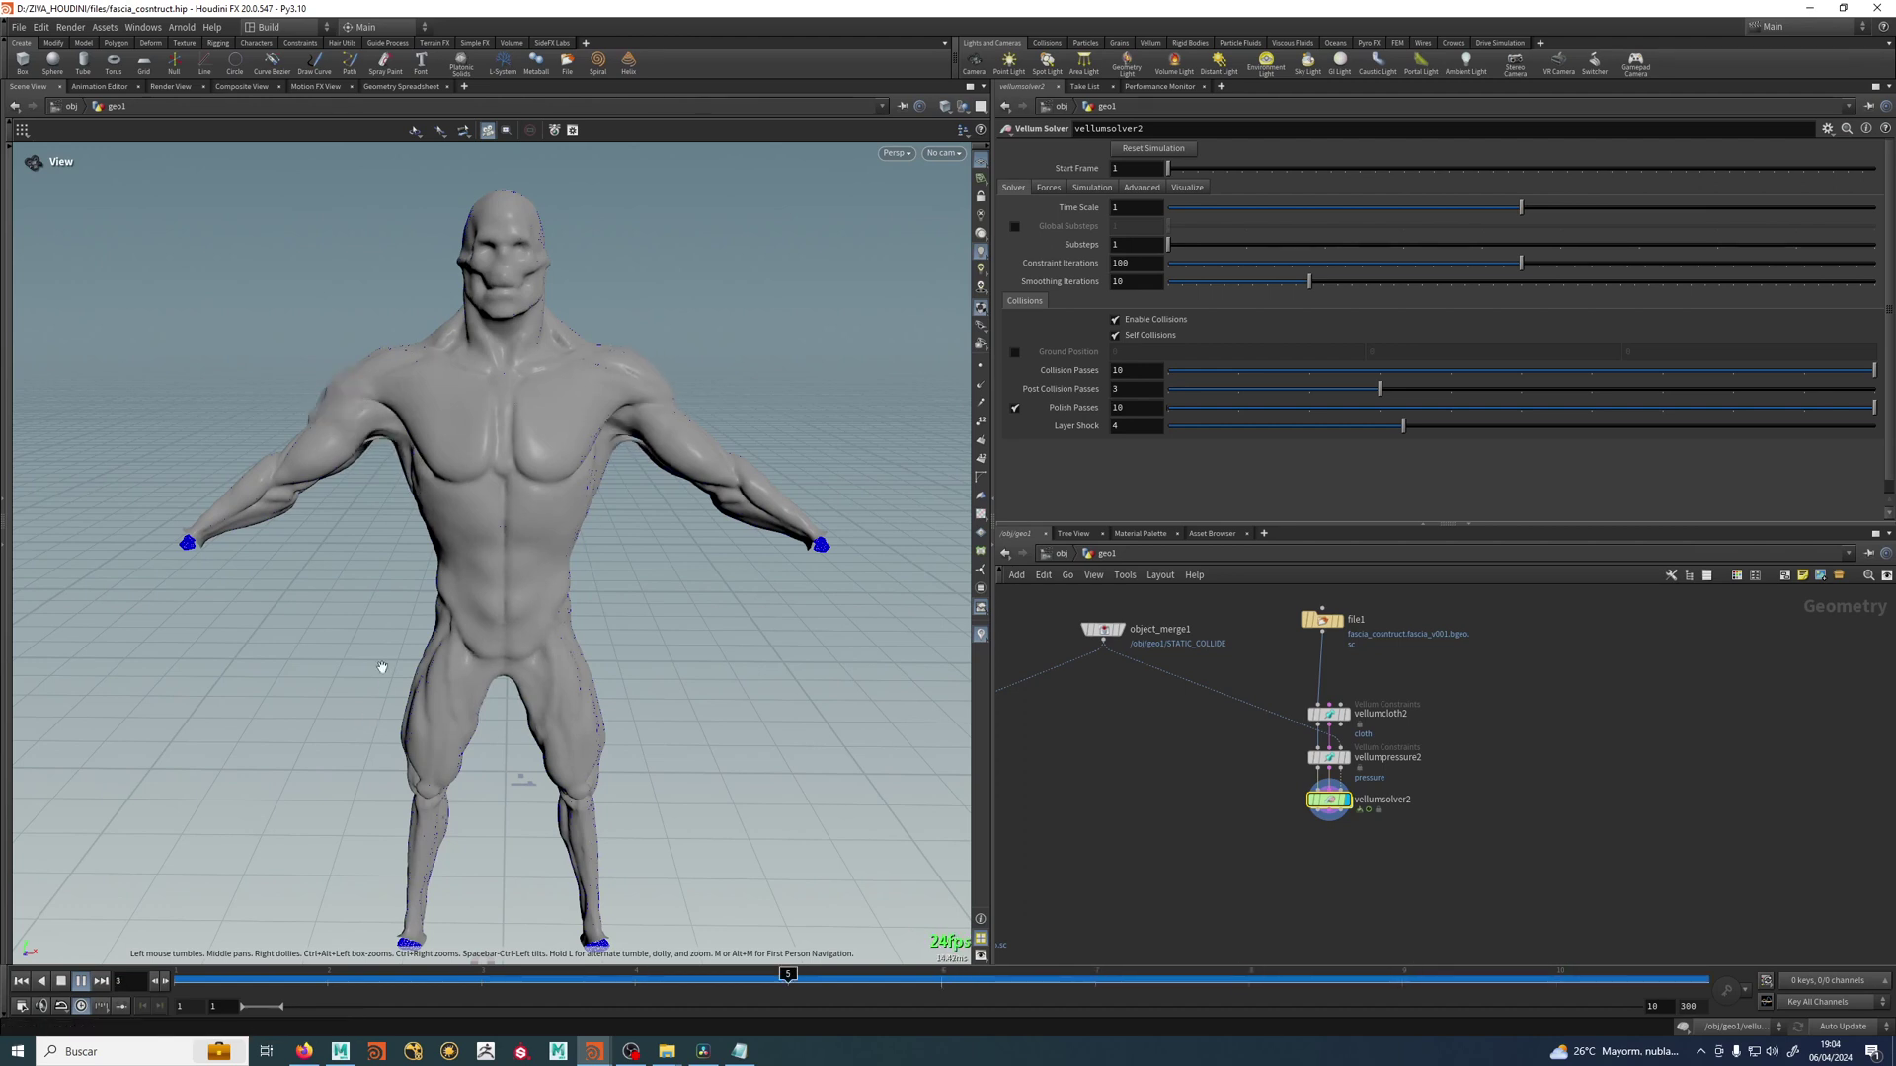
left_click(21, 980)
Set vellumsolver2's substeps to 4 and run the simulation.
scroll(1247, 815, "up", 2)
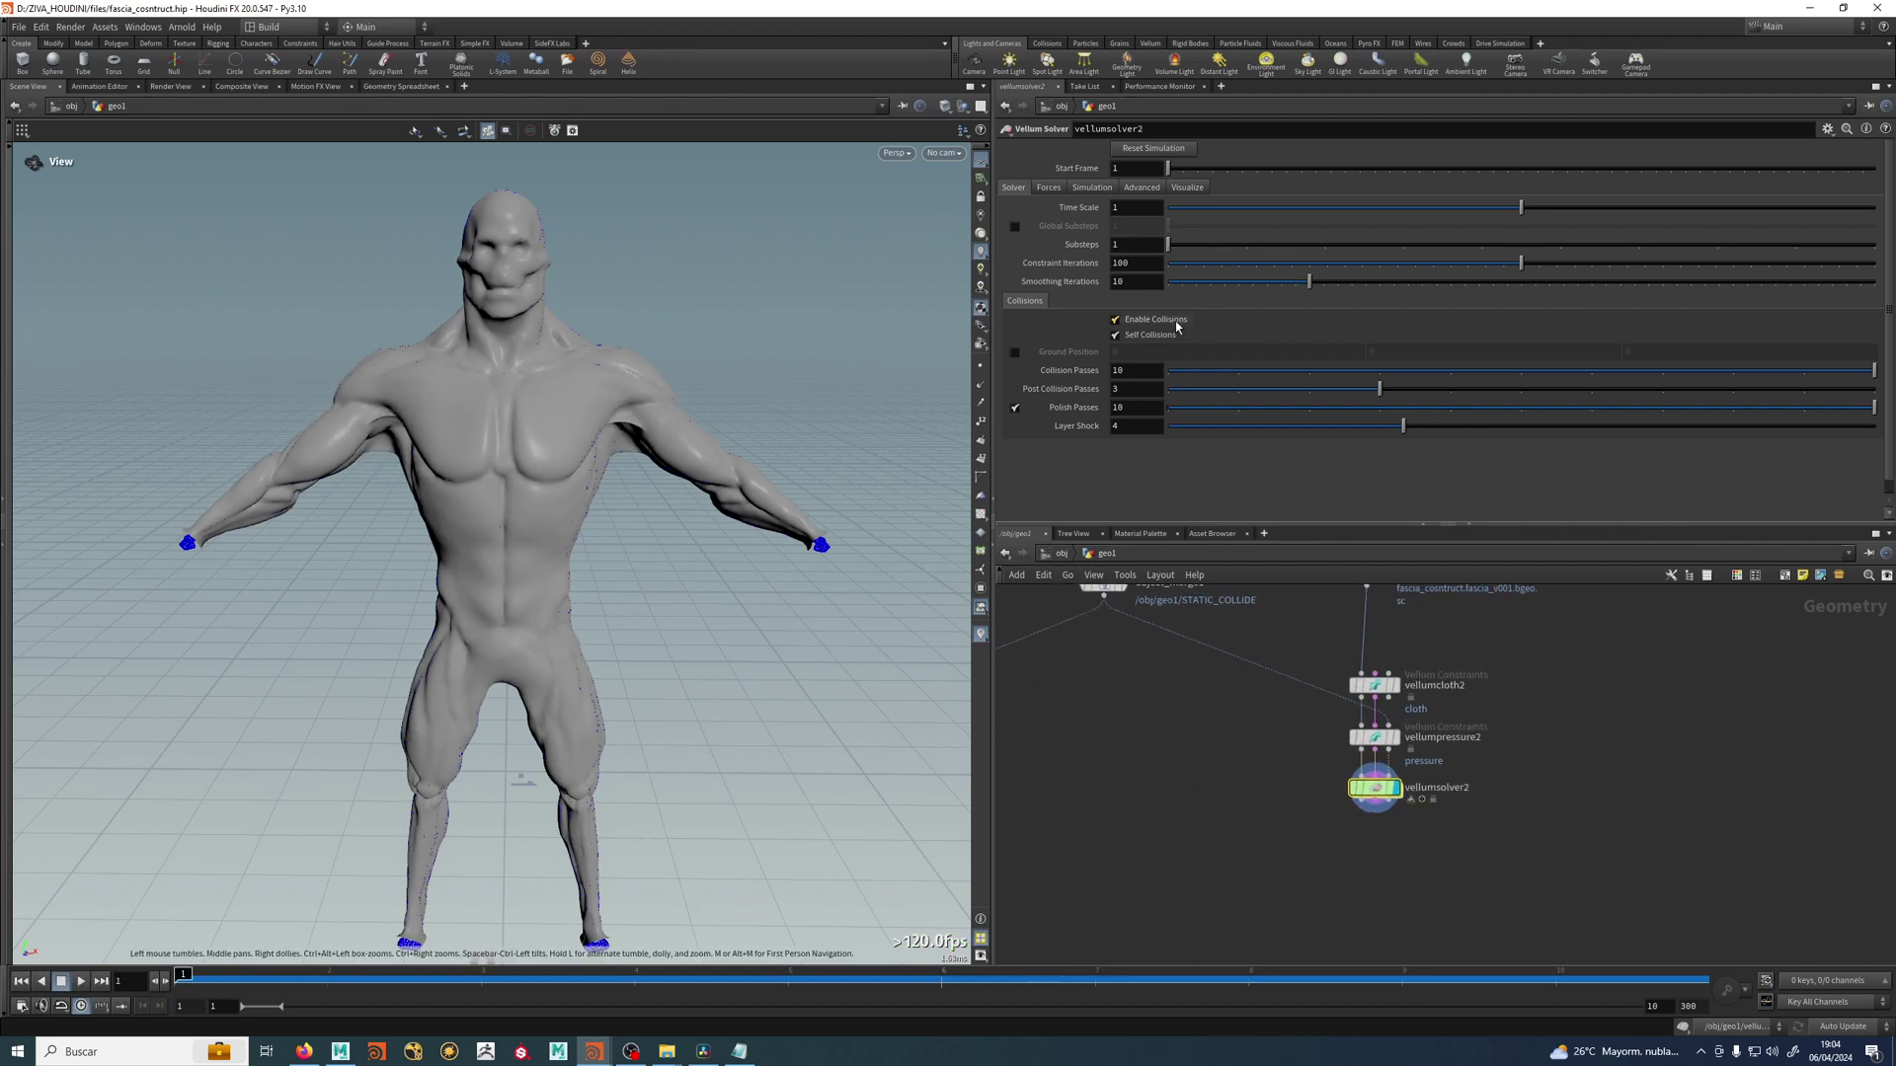
left_click(1135, 245)
type("4")
key("Return")
middle_click_drag(1212, 859, 1189, 837)
key("Up")
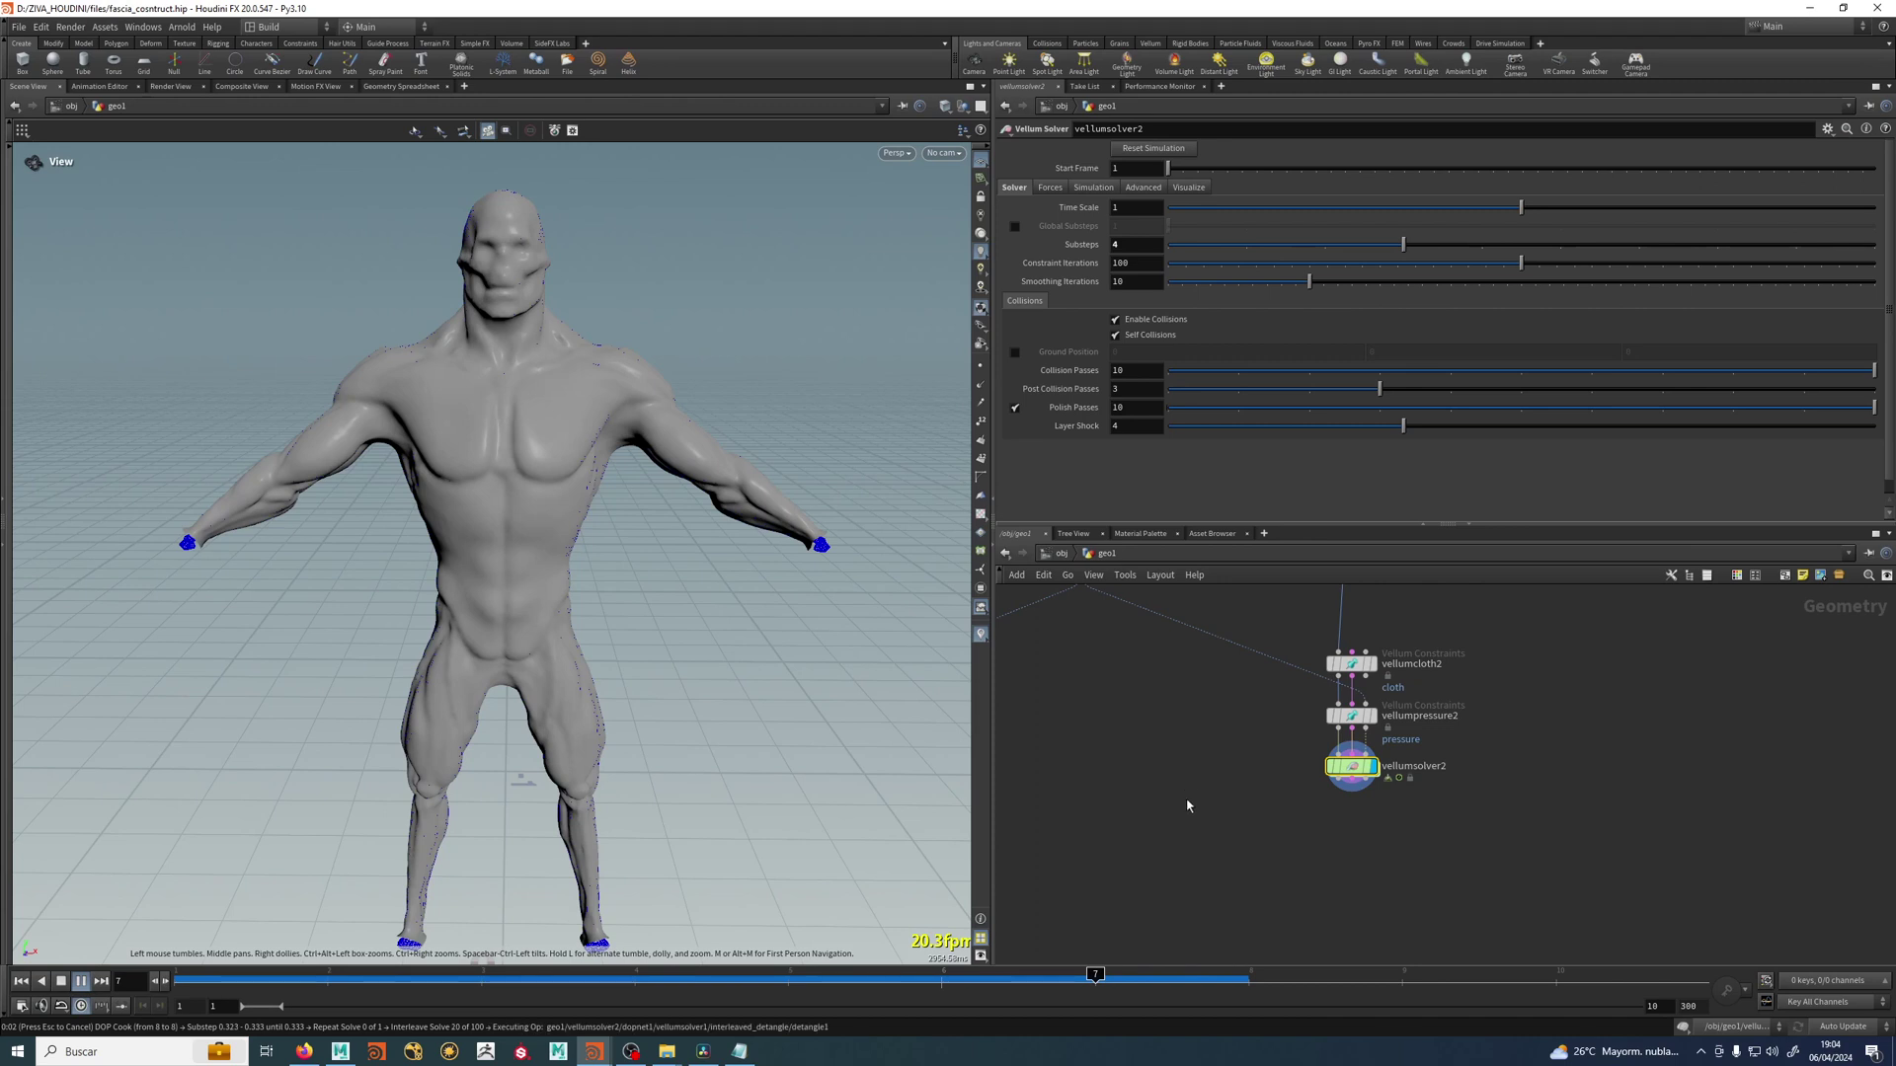
Interrupt the running simulation and display vellumsolver1 at the first frame.
key("Escape")
middle_click_drag(1090, 793, 1182, 805)
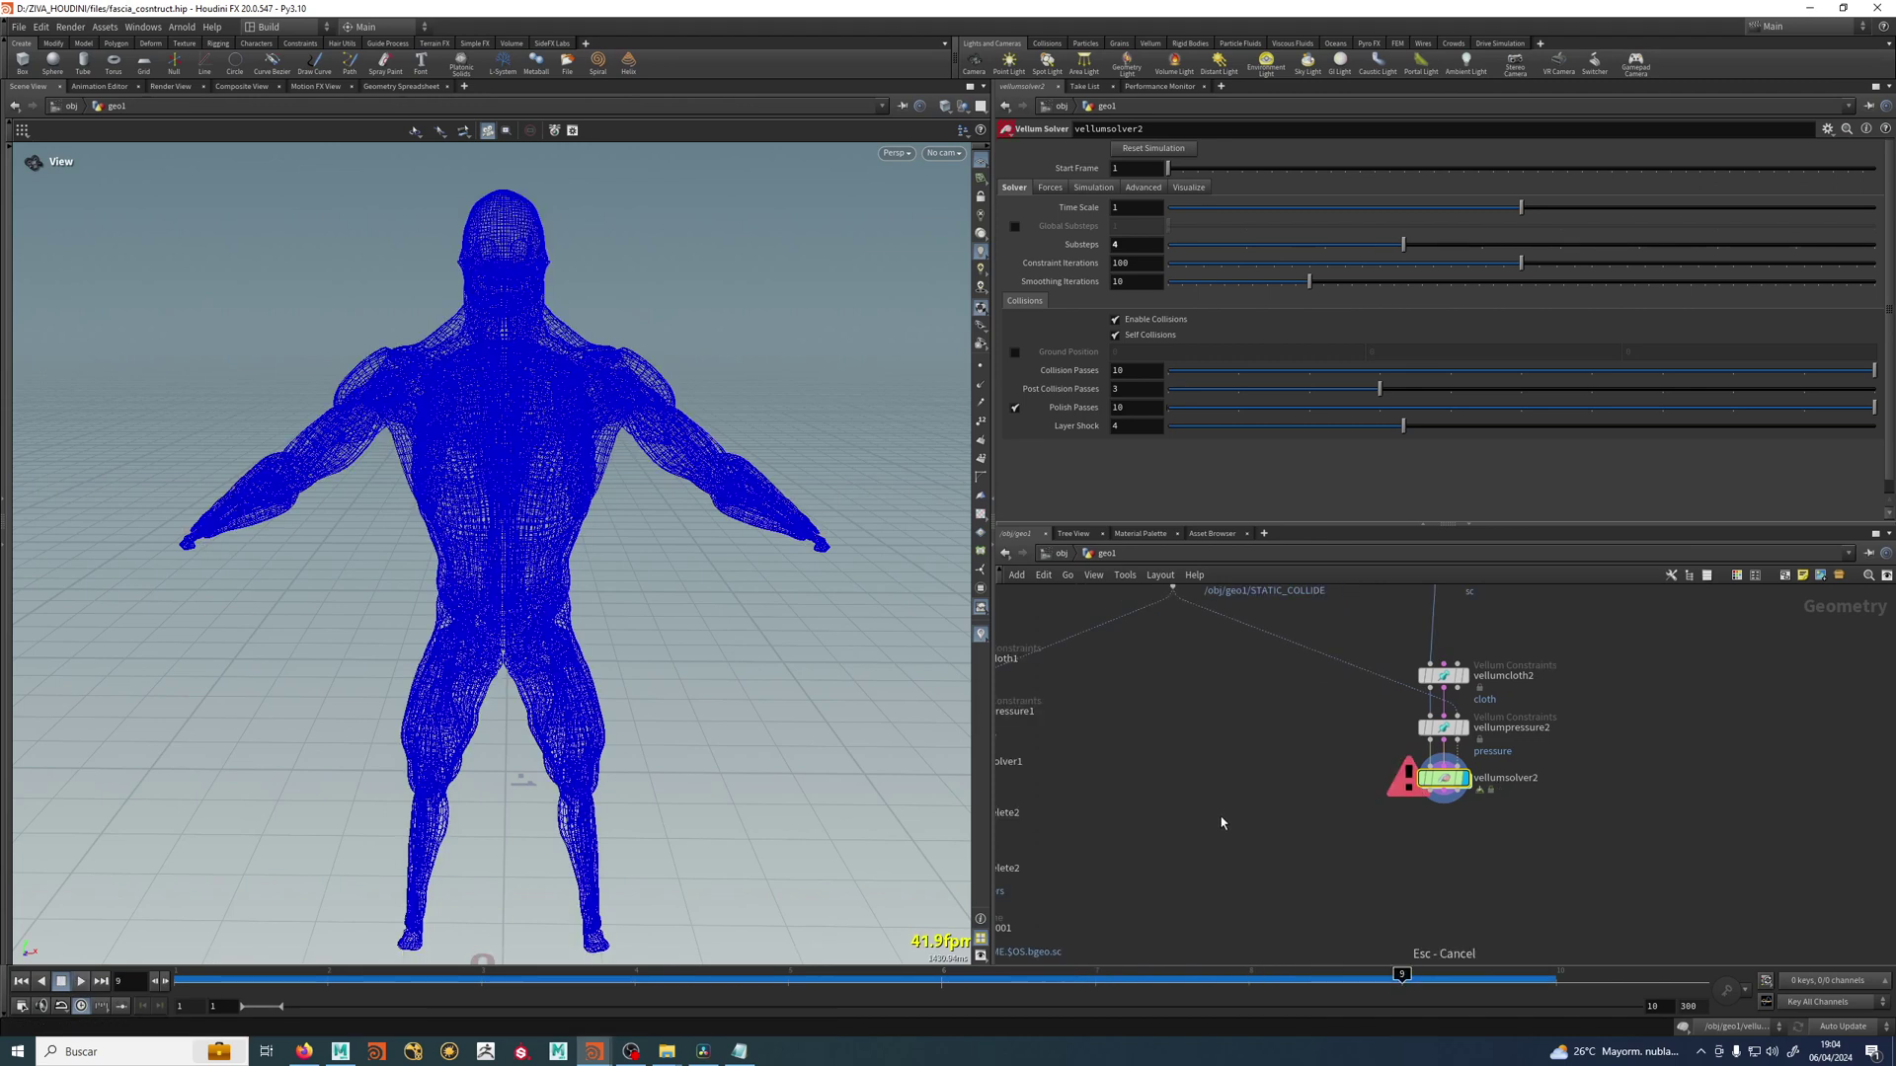
scroll(1210, 833, "down", 3)
middle_click_drag(1086, 865, 1218, 803)
scroll(1219, 803, "up", 4)
mouse_move(1198, 652)
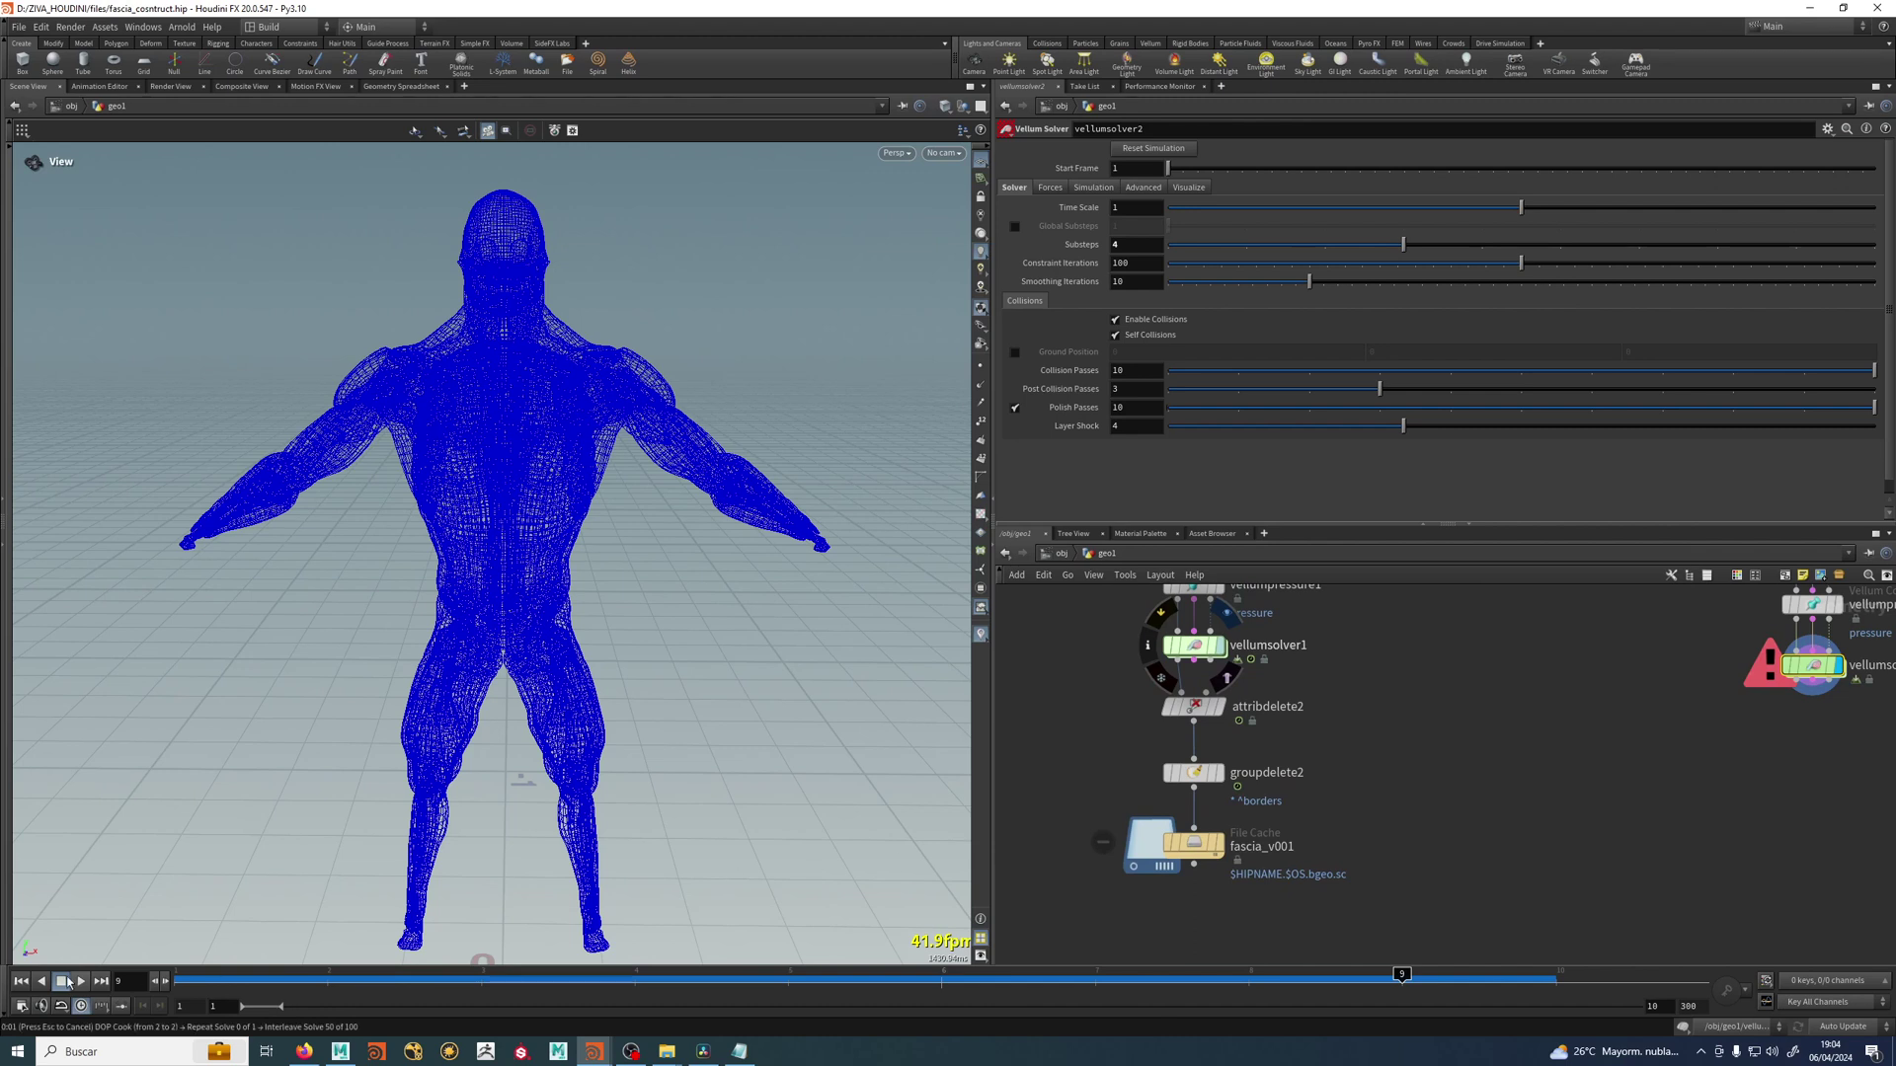
key("Escape")
left_click(22, 981)
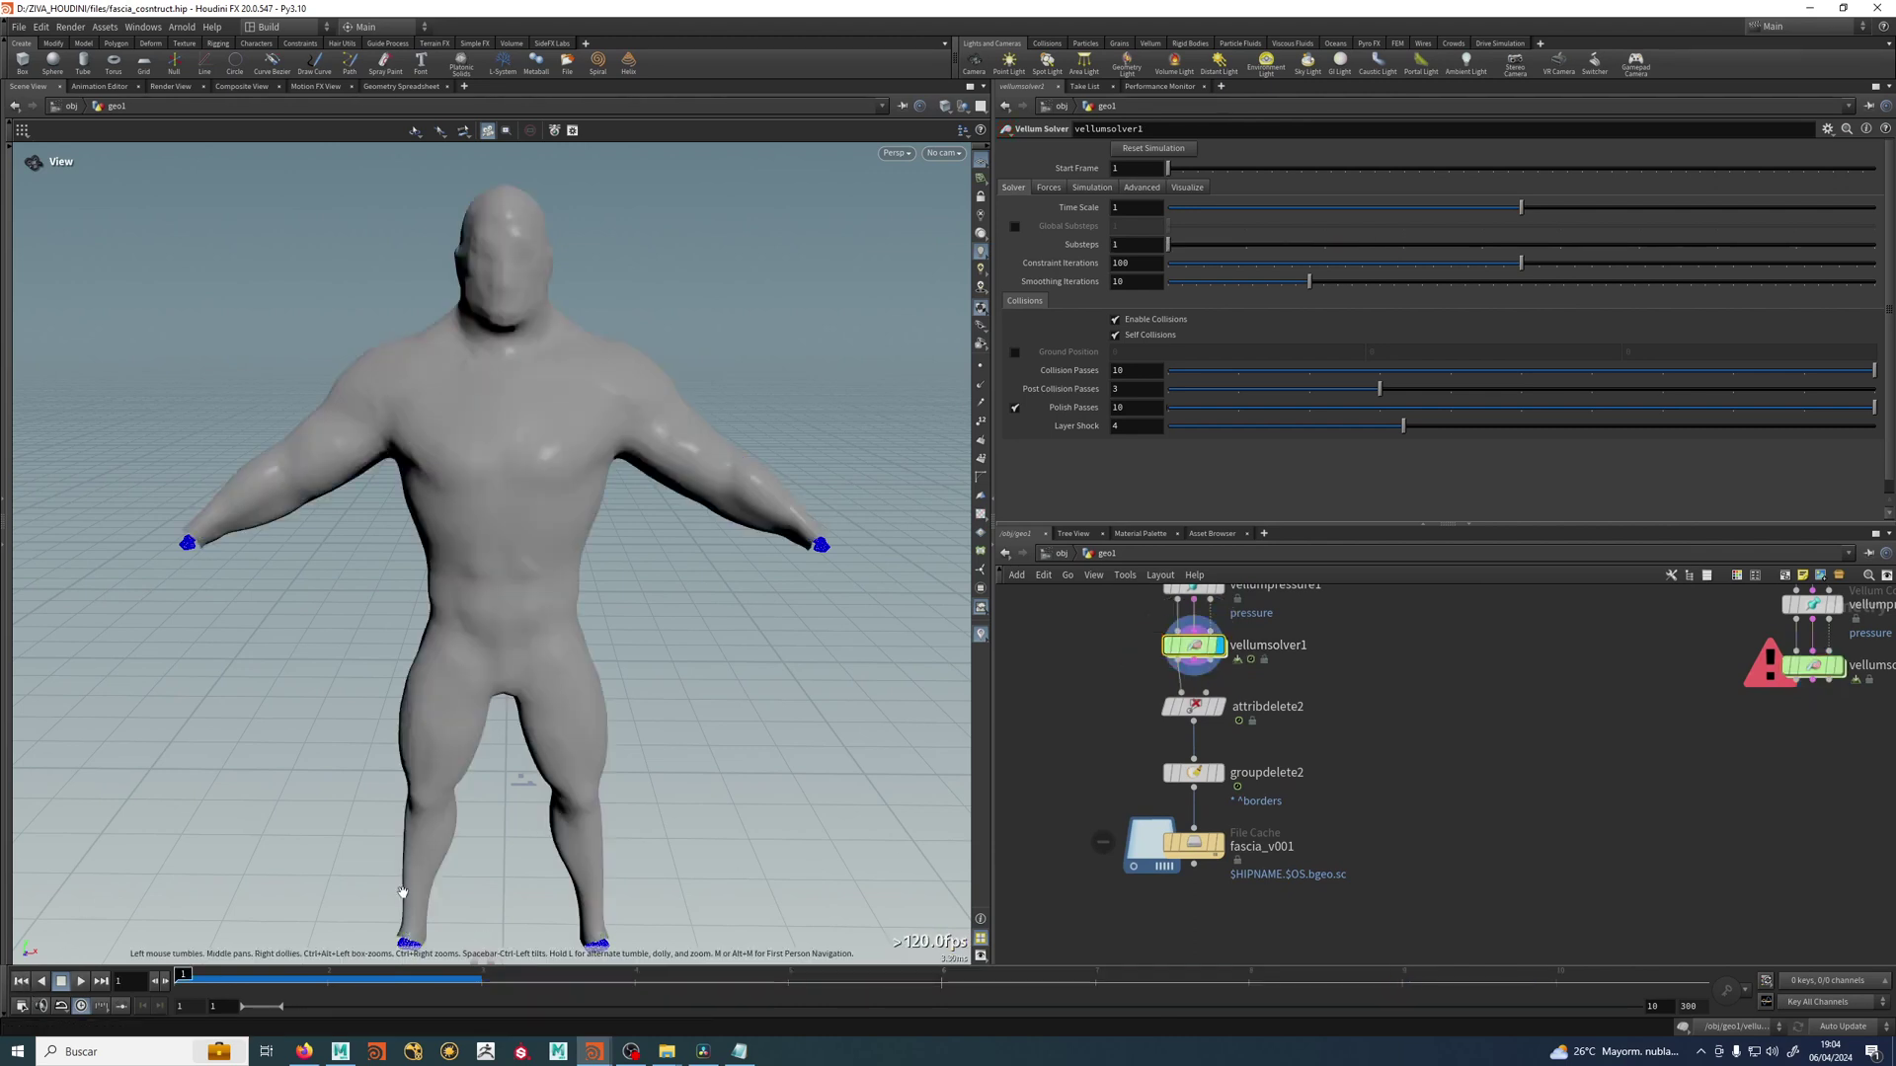
Set vellumsolver1's substeps to 4 and simulate it up to frame 10.
scroll(1220, 630, "up", 1)
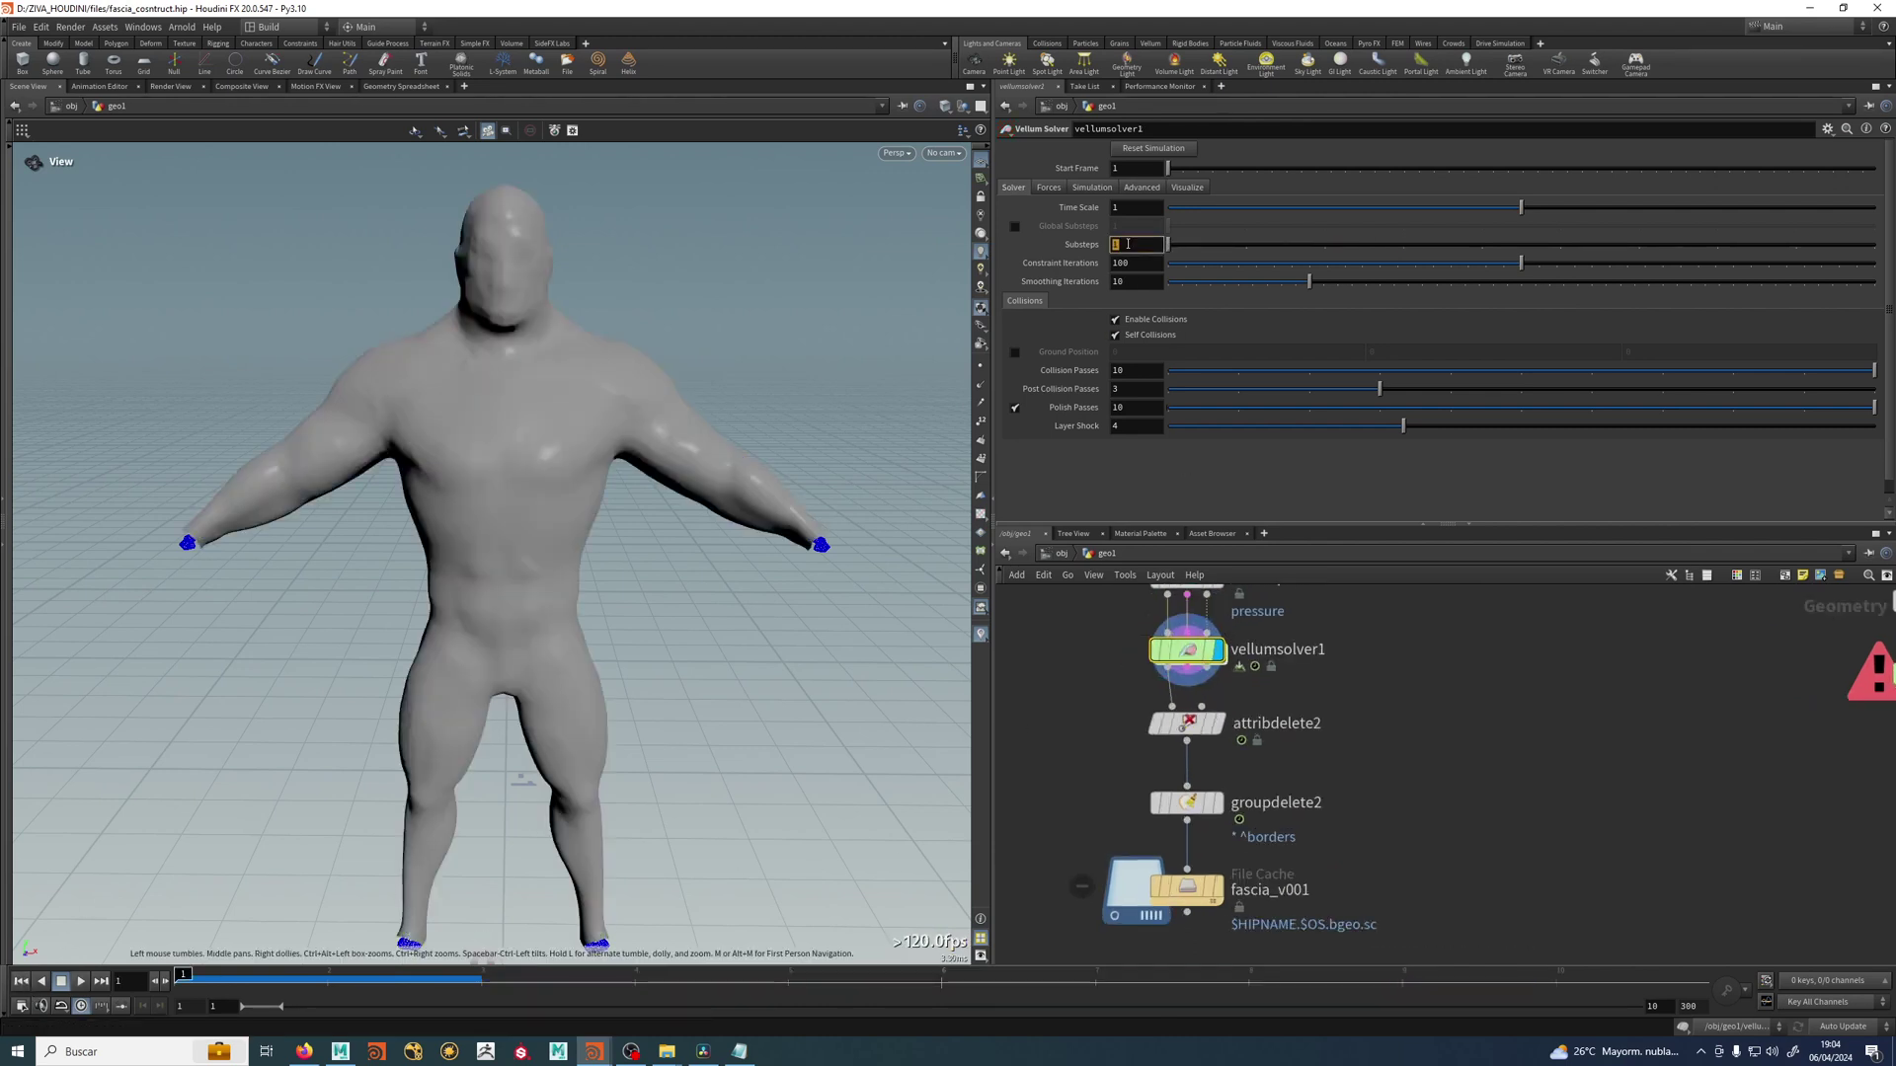
type("4")
key("Return")
middle_click_drag(1466, 865, 1463, 798)
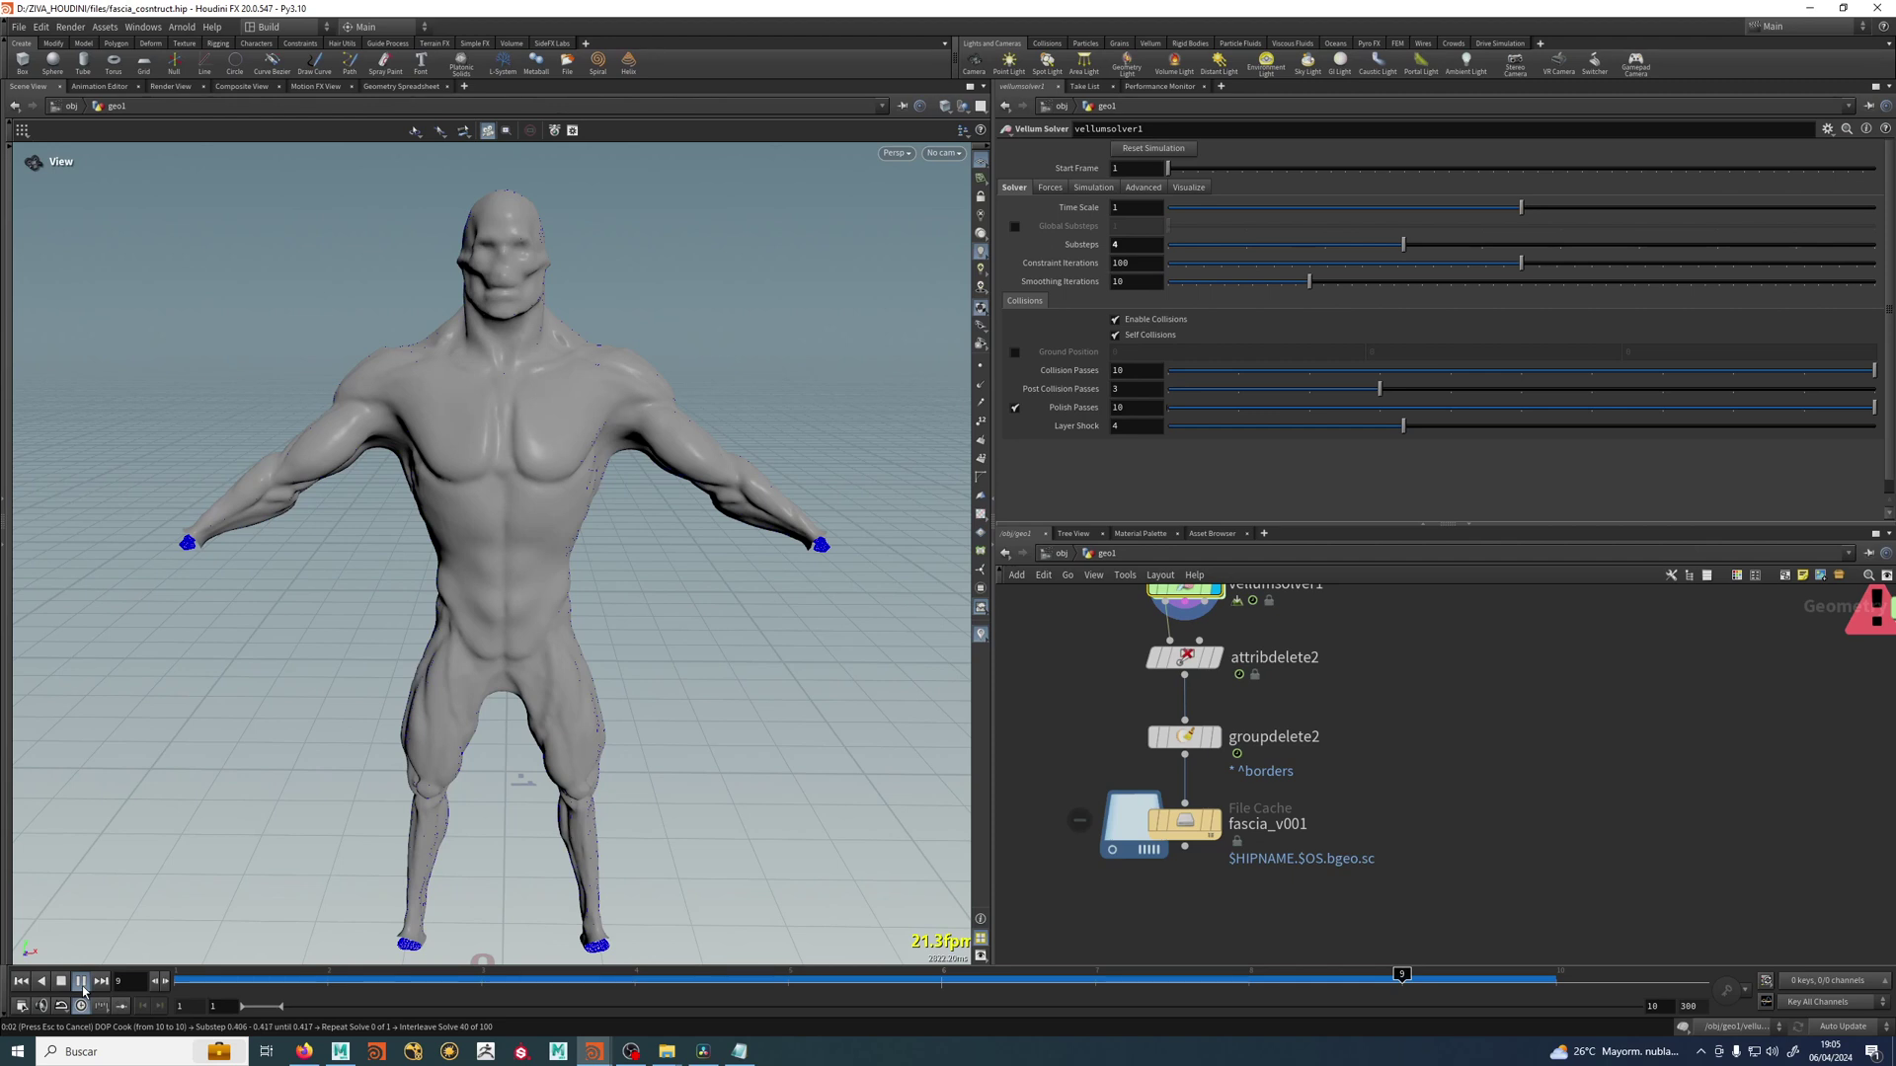
left_click(82, 987)
left_click(1585, 982)
Compare the cached geometry of file1 with the new vellumsolver1 result by displaying each in turn.
middle_click_drag(1589, 780, 1420, 887)
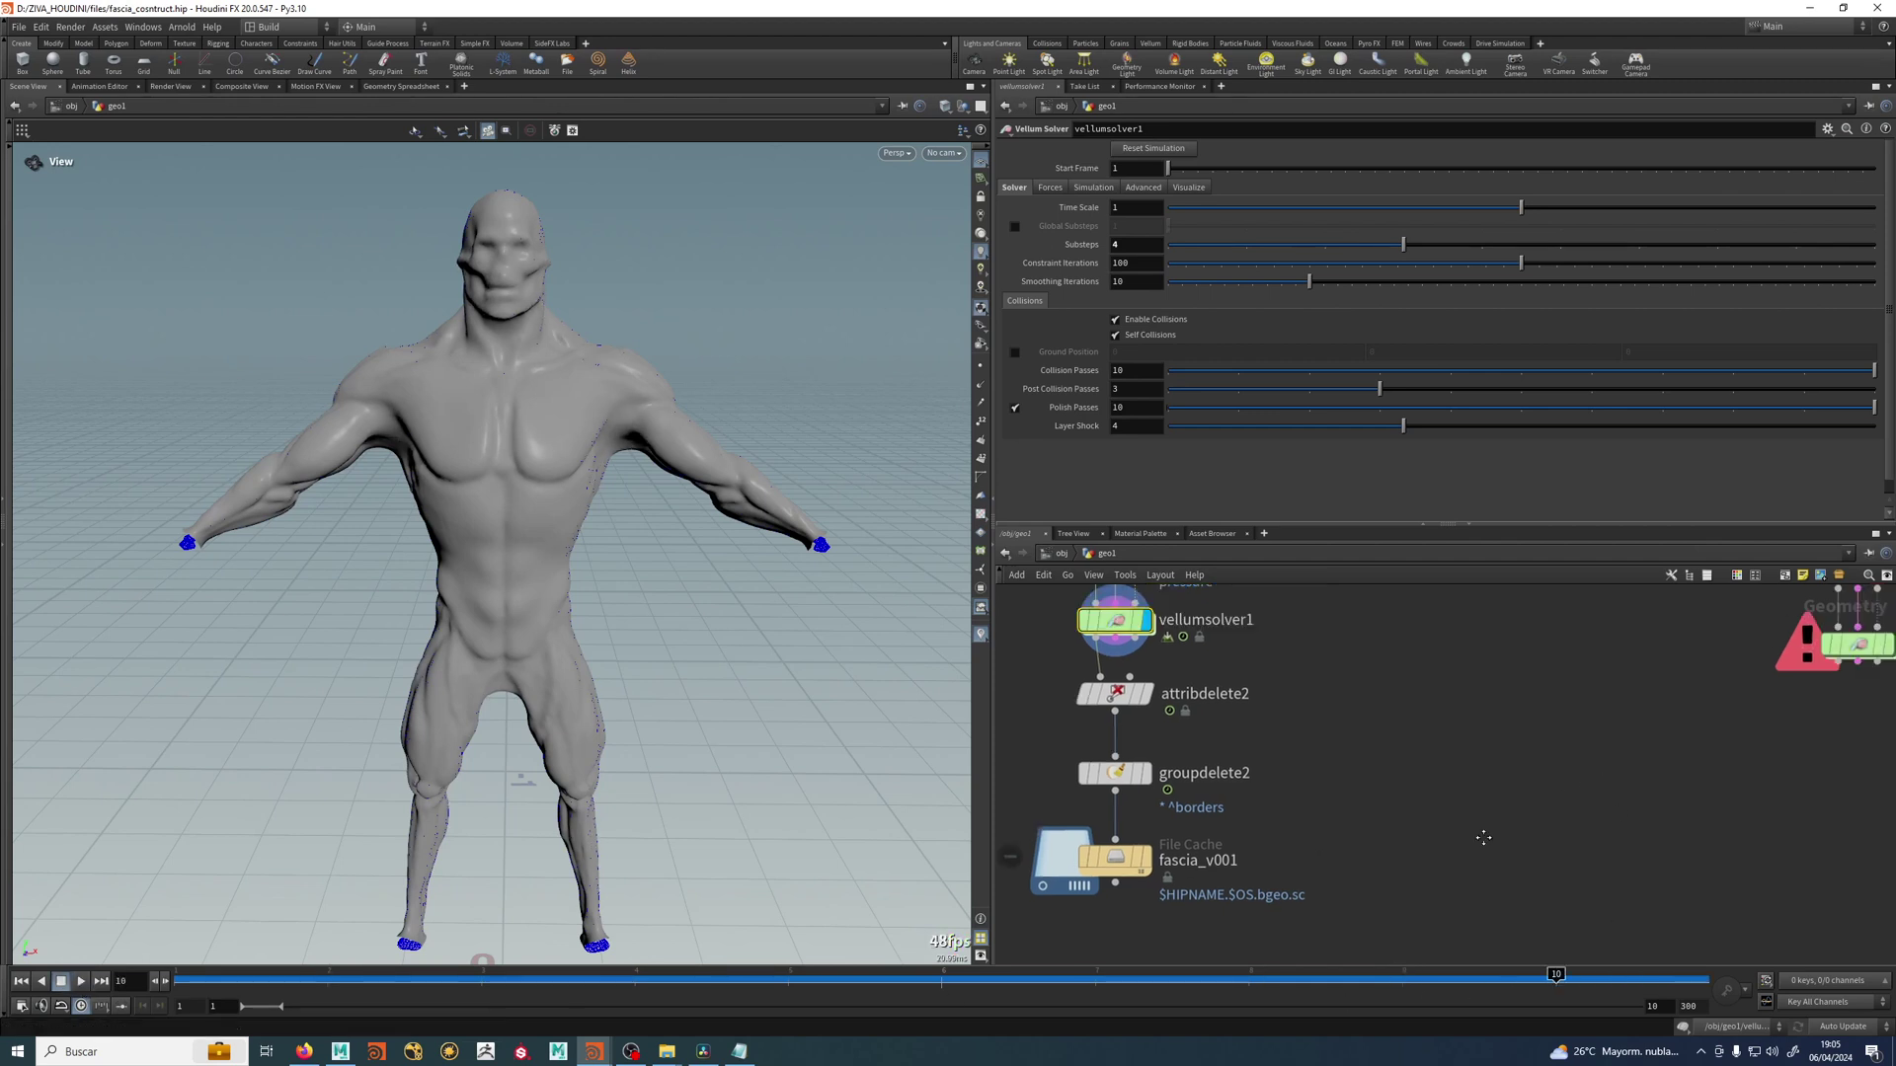
scroll(1420, 886, "down", 4)
middle_click_drag(1469, 809, 1328, 906)
scroll(1430, 824, "up", 4)
left_click(1479, 683)
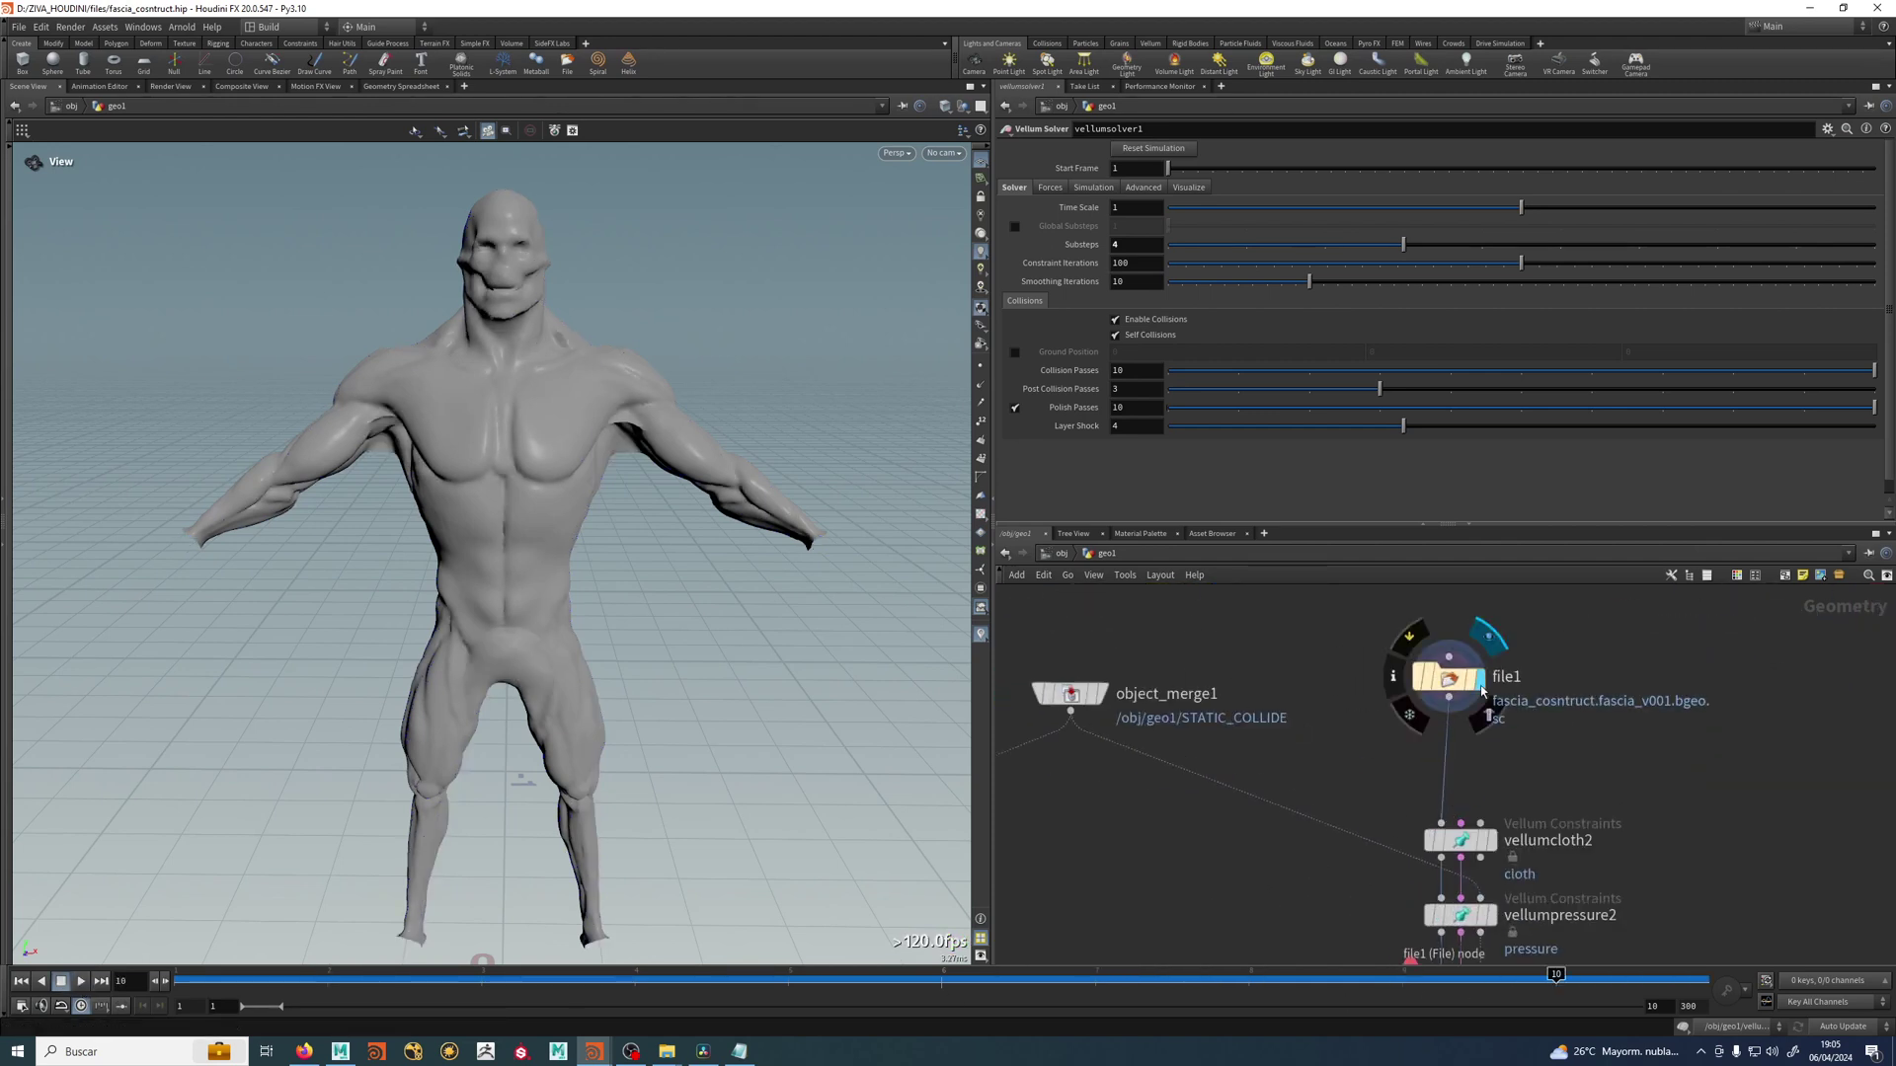
middle_click_drag(1220, 962, 1445, 820)
scroll(1207, 784, "down", 3)
left_click(1148, 767)
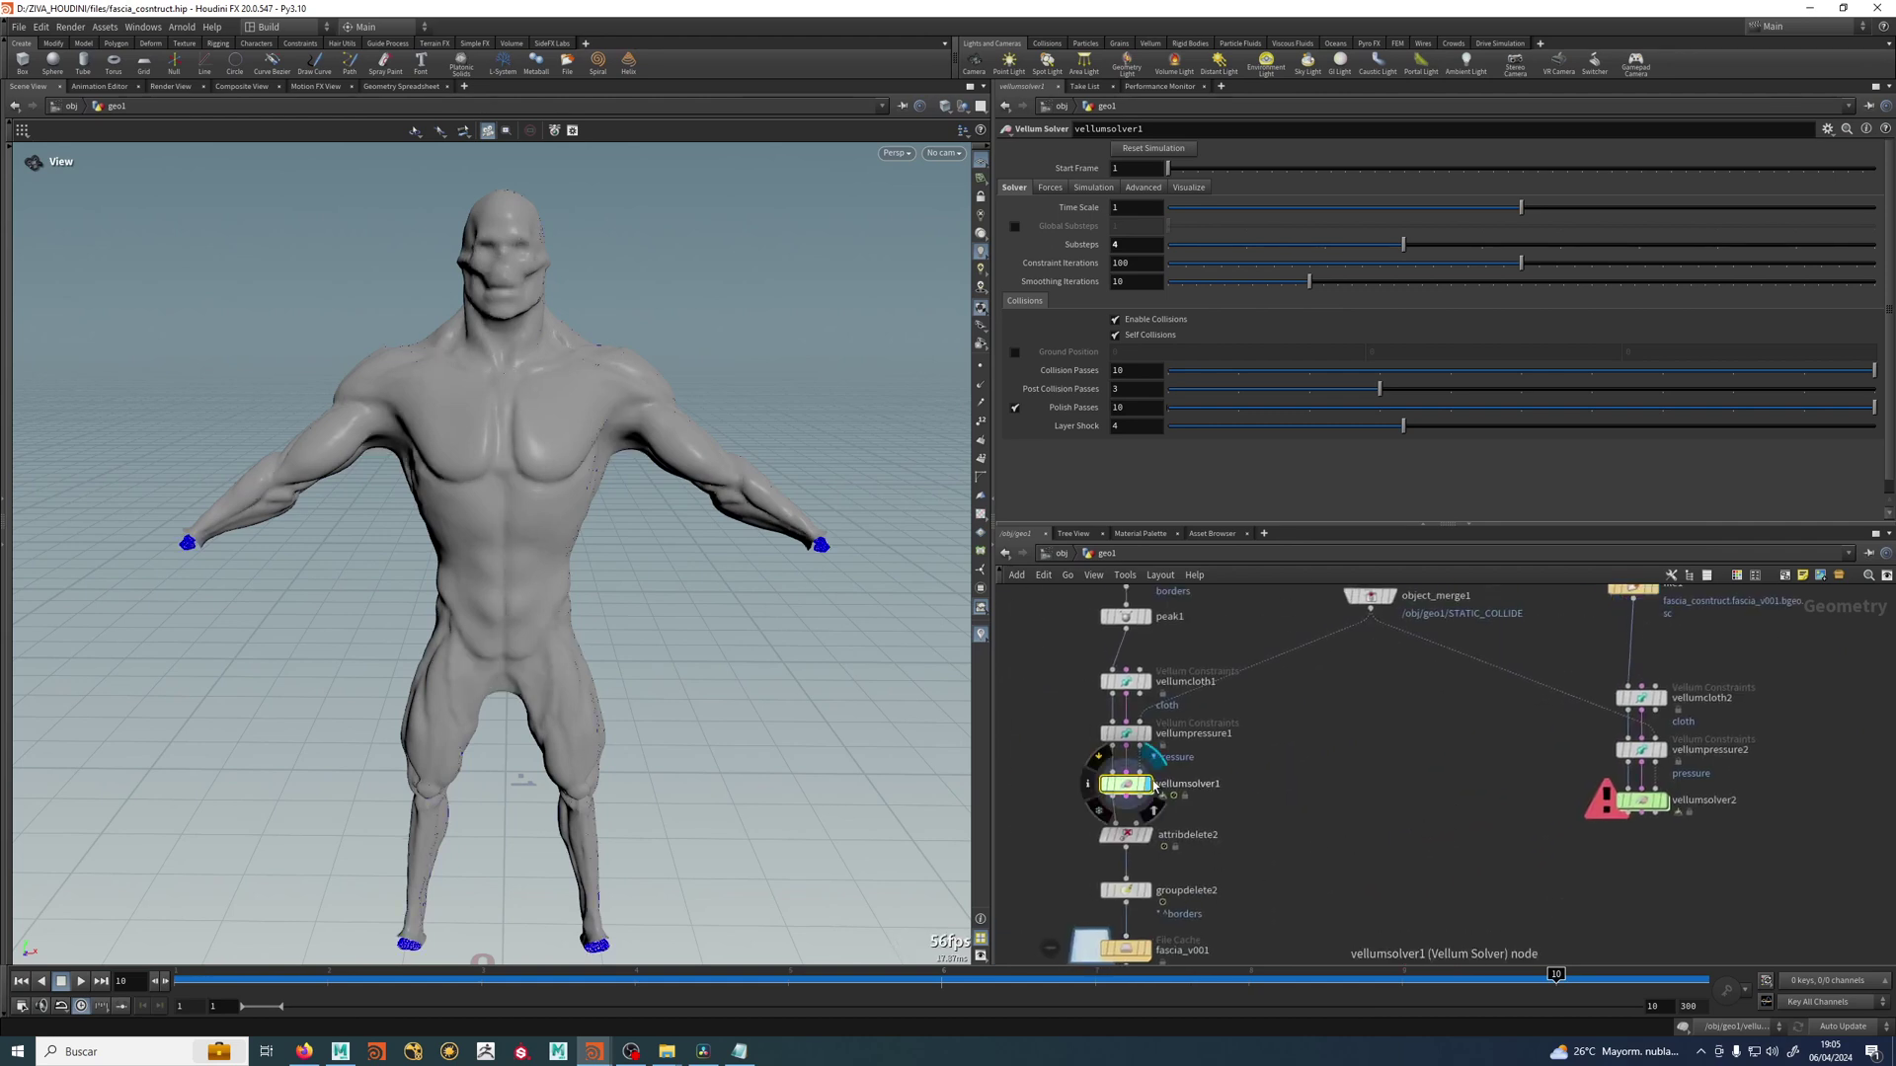
left_click_drag(582, 483, 671, 440)
Select fascia_v001 to open its cache settings.
middle_click_drag(1257, 904, 1265, 760)
scroll(1205, 780, "up", 1)
left_click(1121, 806)
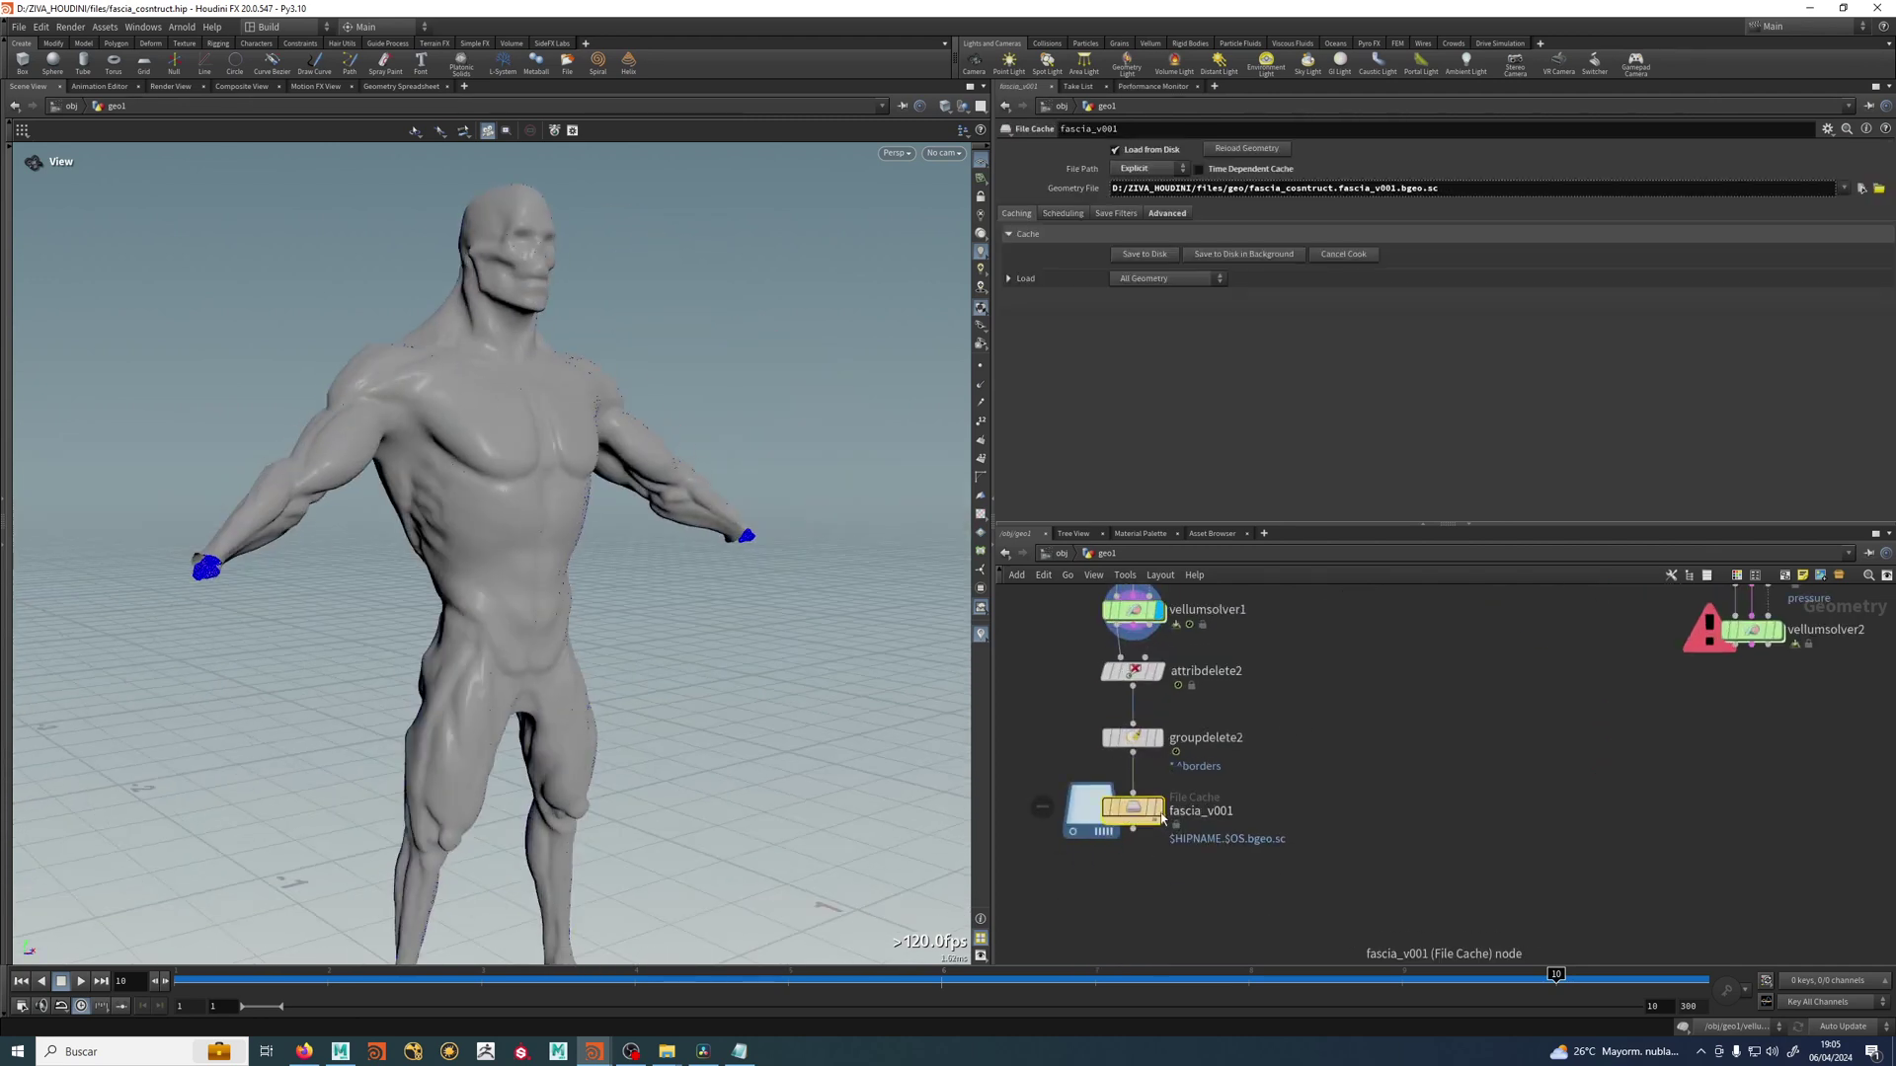
middle_click_drag(1442, 768, 1406, 889)
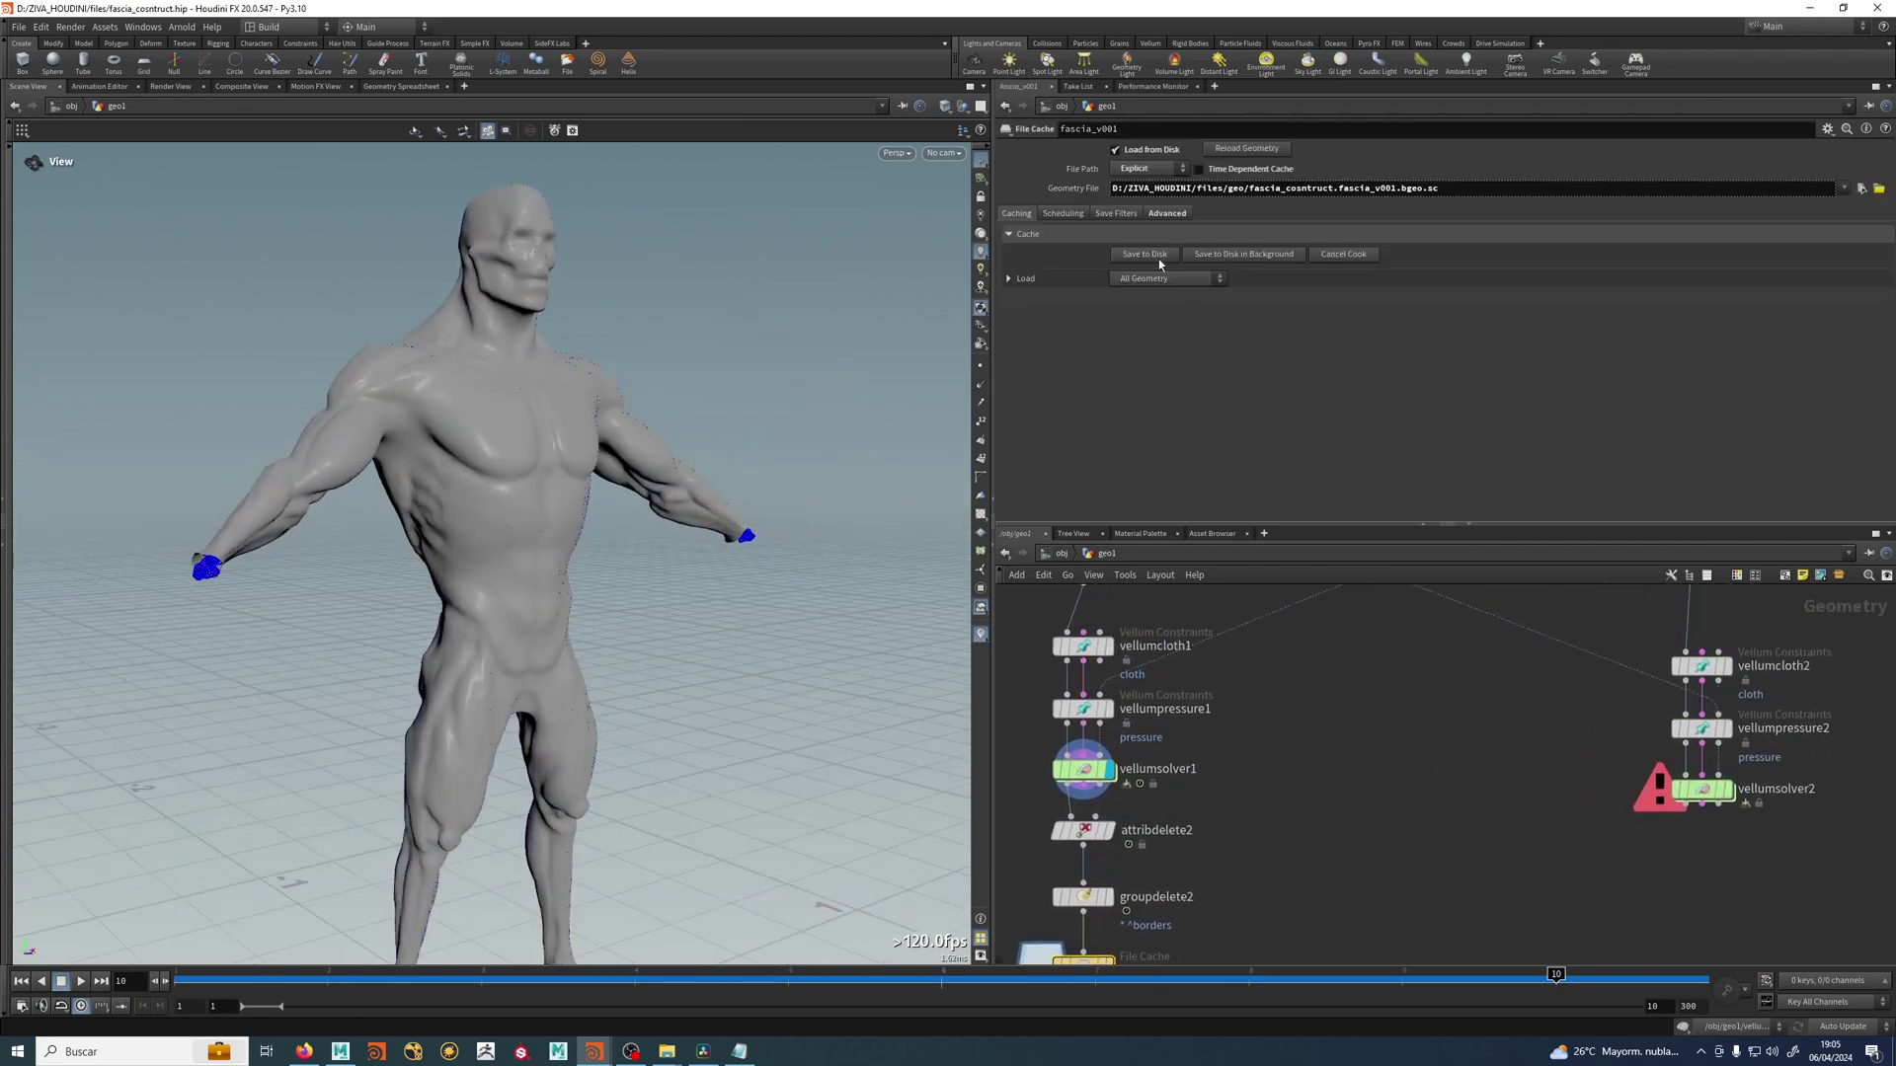
Display and select file1, and inspect the loaded fascia from the front.
middle_click_drag(1345, 713, 1226, 886)
middle_click_drag(1593, 703, 1498, 790)
scroll(1499, 790, "up", 1)
left_click(1499, 789)
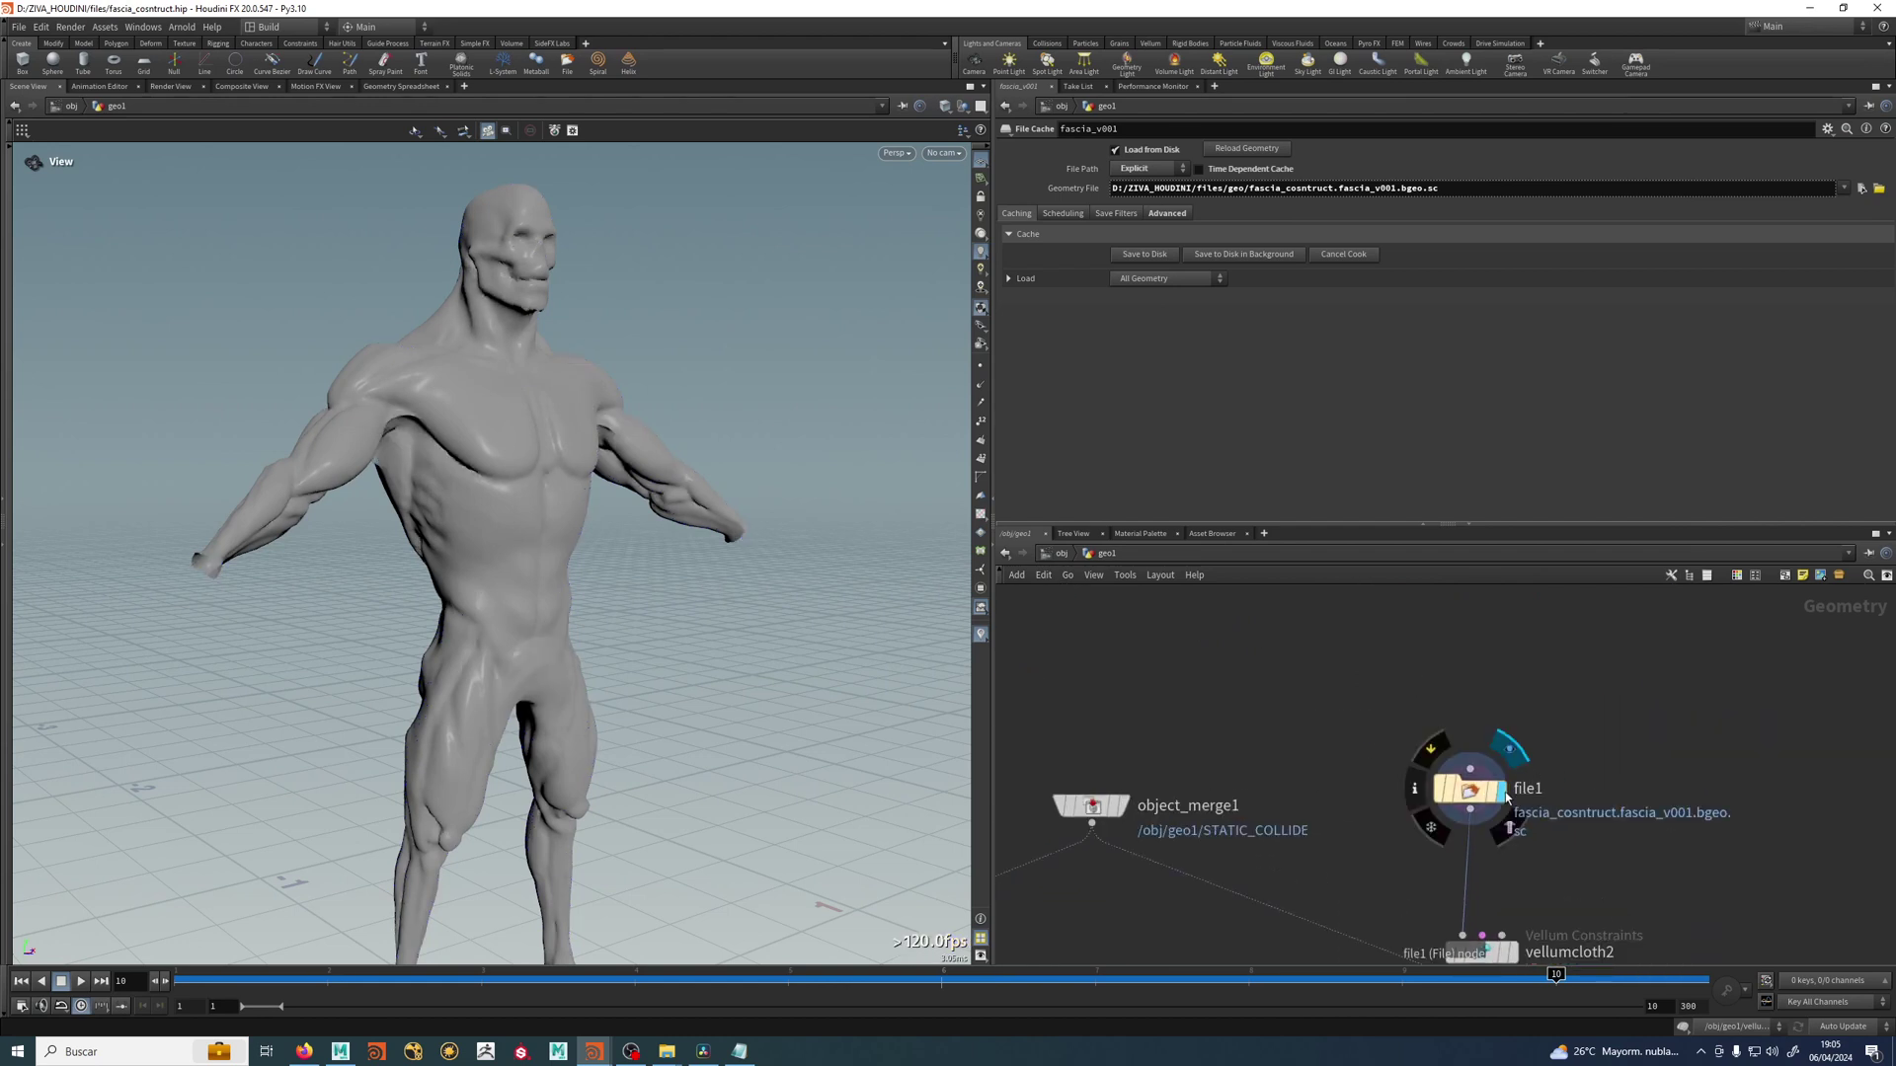
left_click(1481, 790)
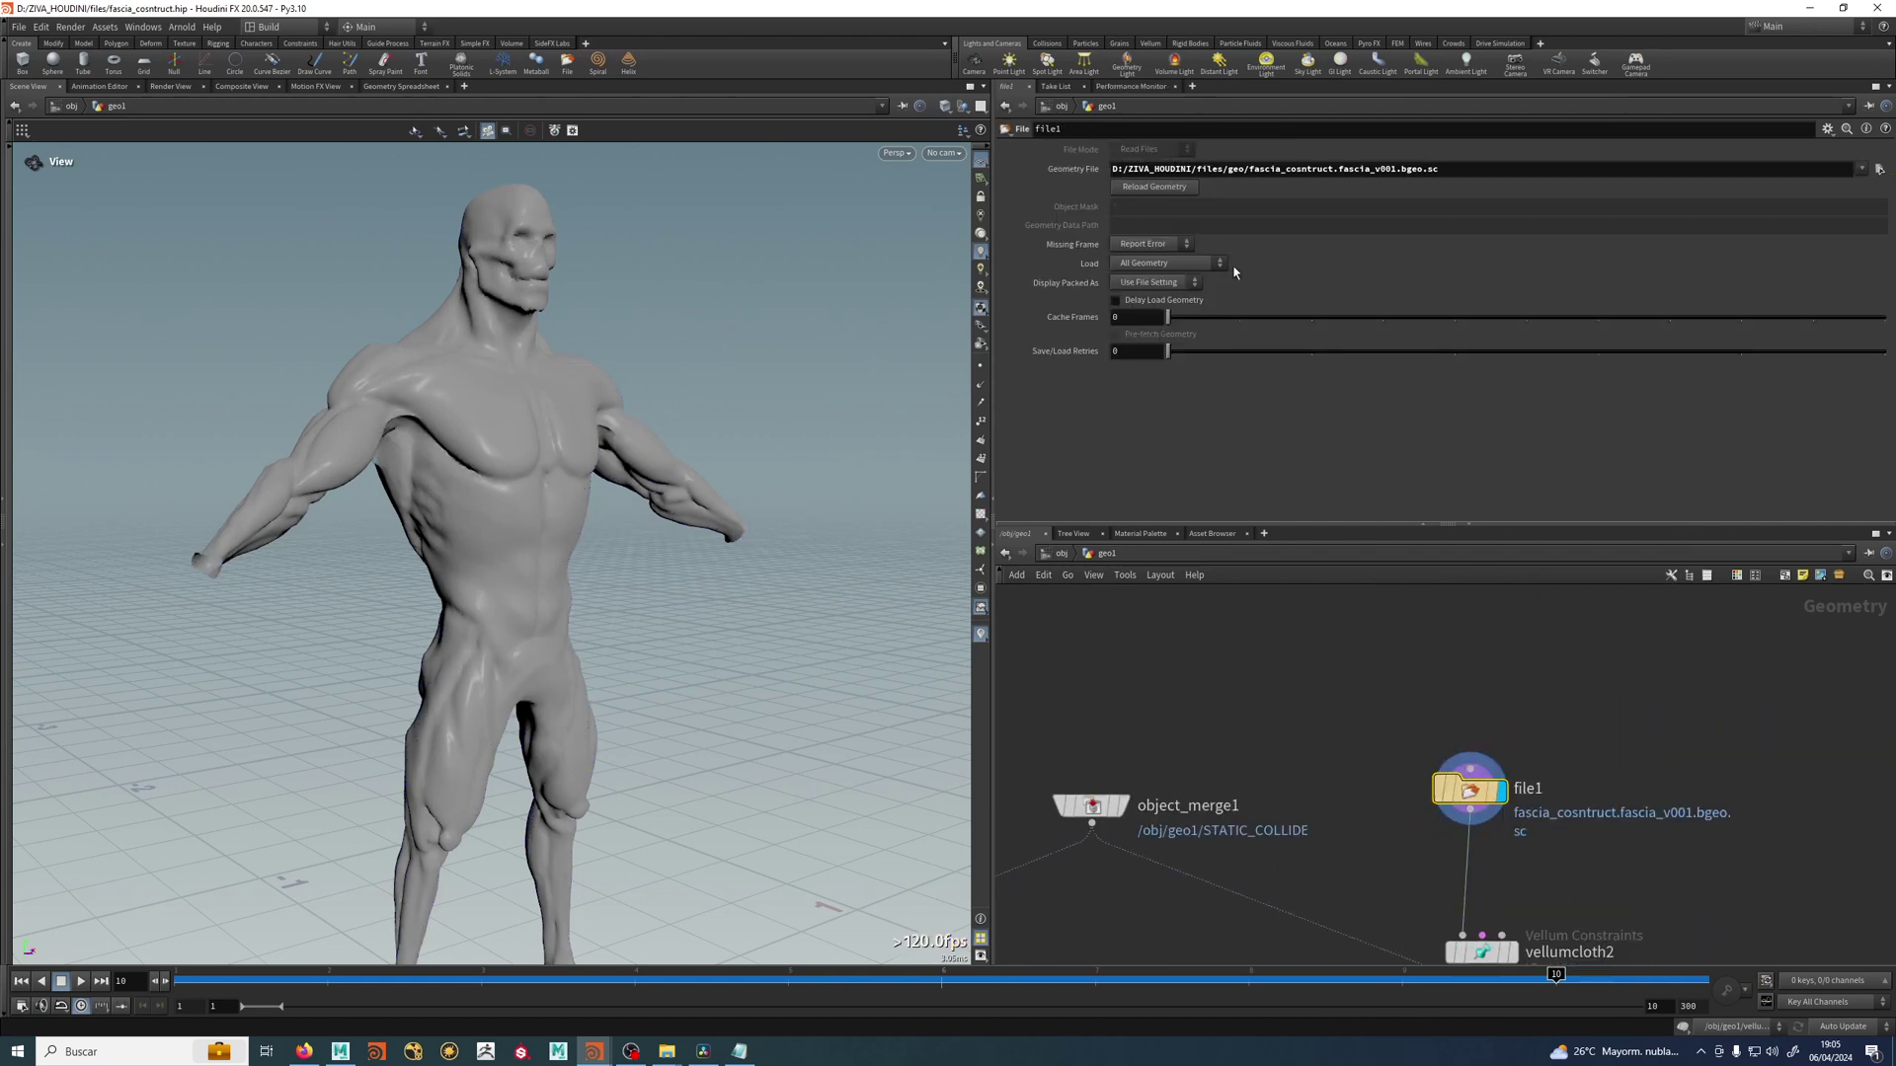
left_click_drag(613, 474, 804, 533)
right_click_drag(804, 533, 691, 513)
middle_click_drag(691, 514, 691, 421)
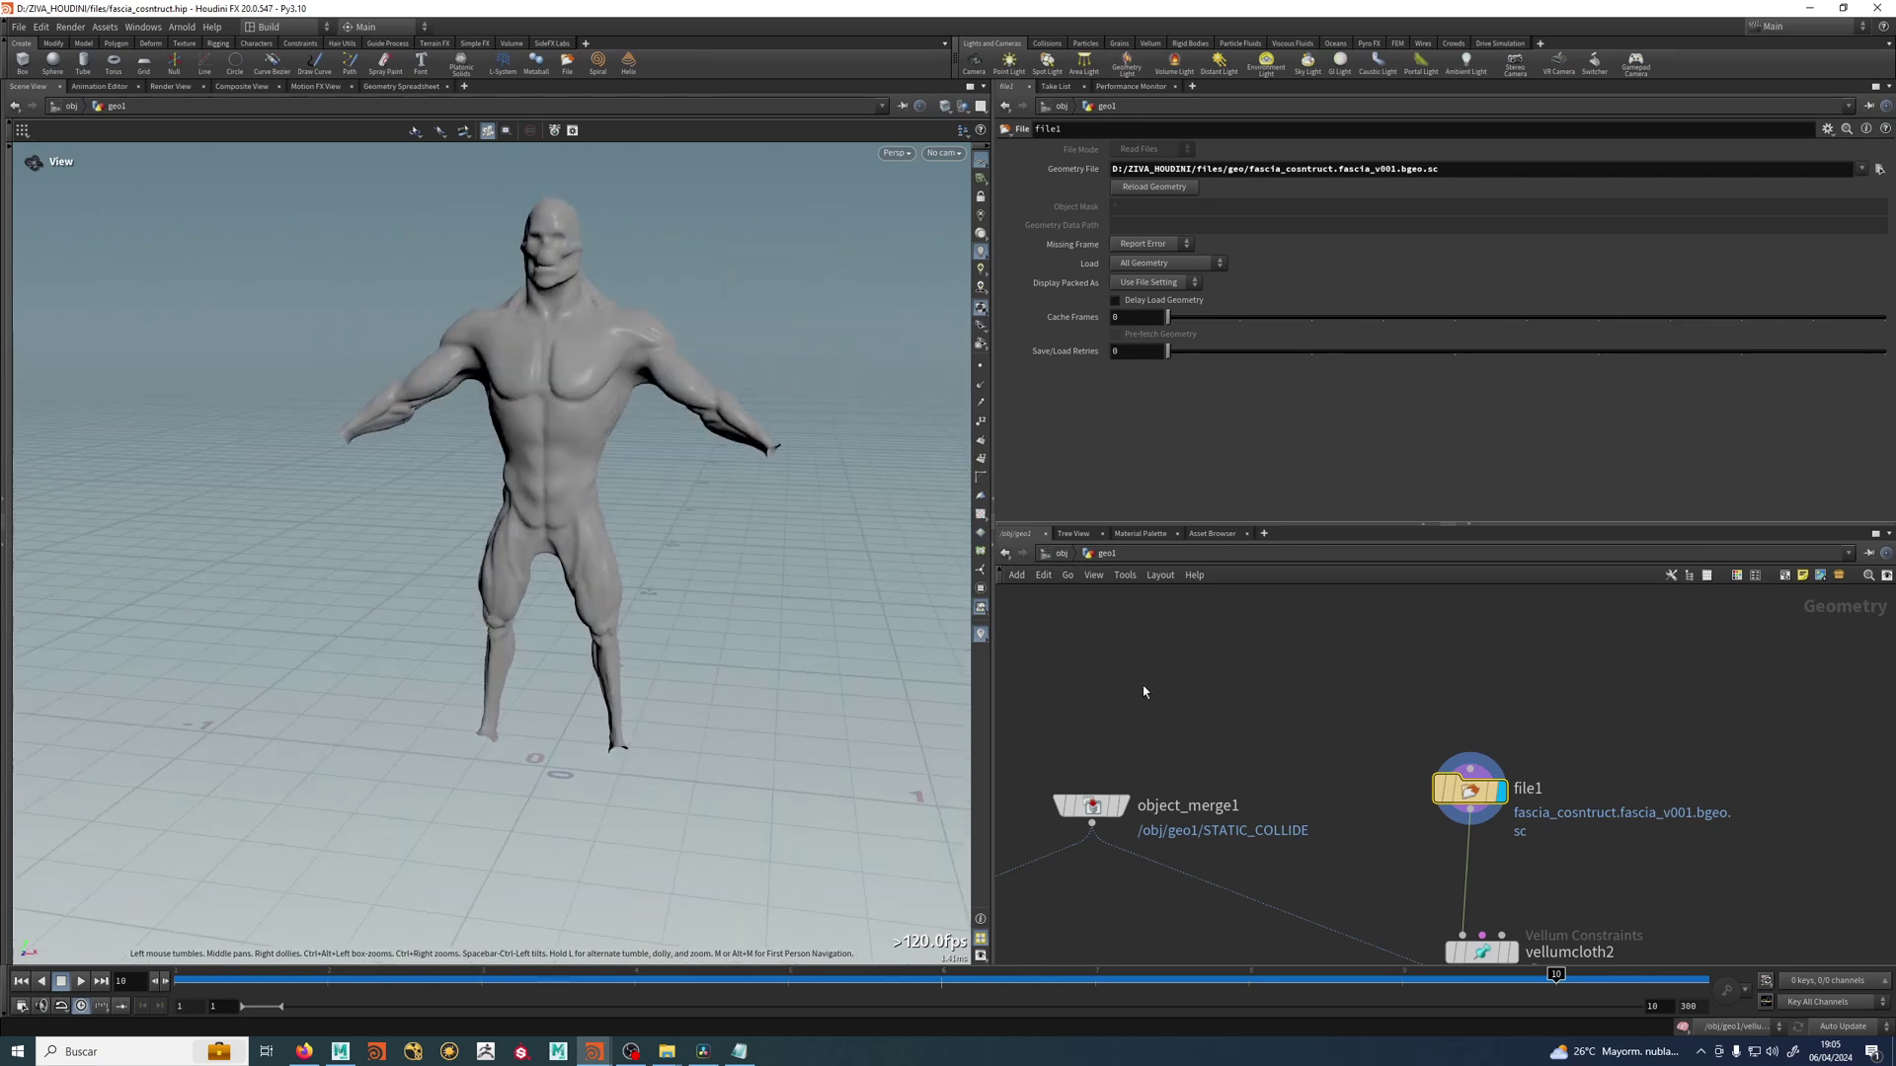
Display vellumsolver2 and return to frame 1.
middle_click_drag(1448, 957, 1435, 755)
scroll(1540, 888, "up", 2)
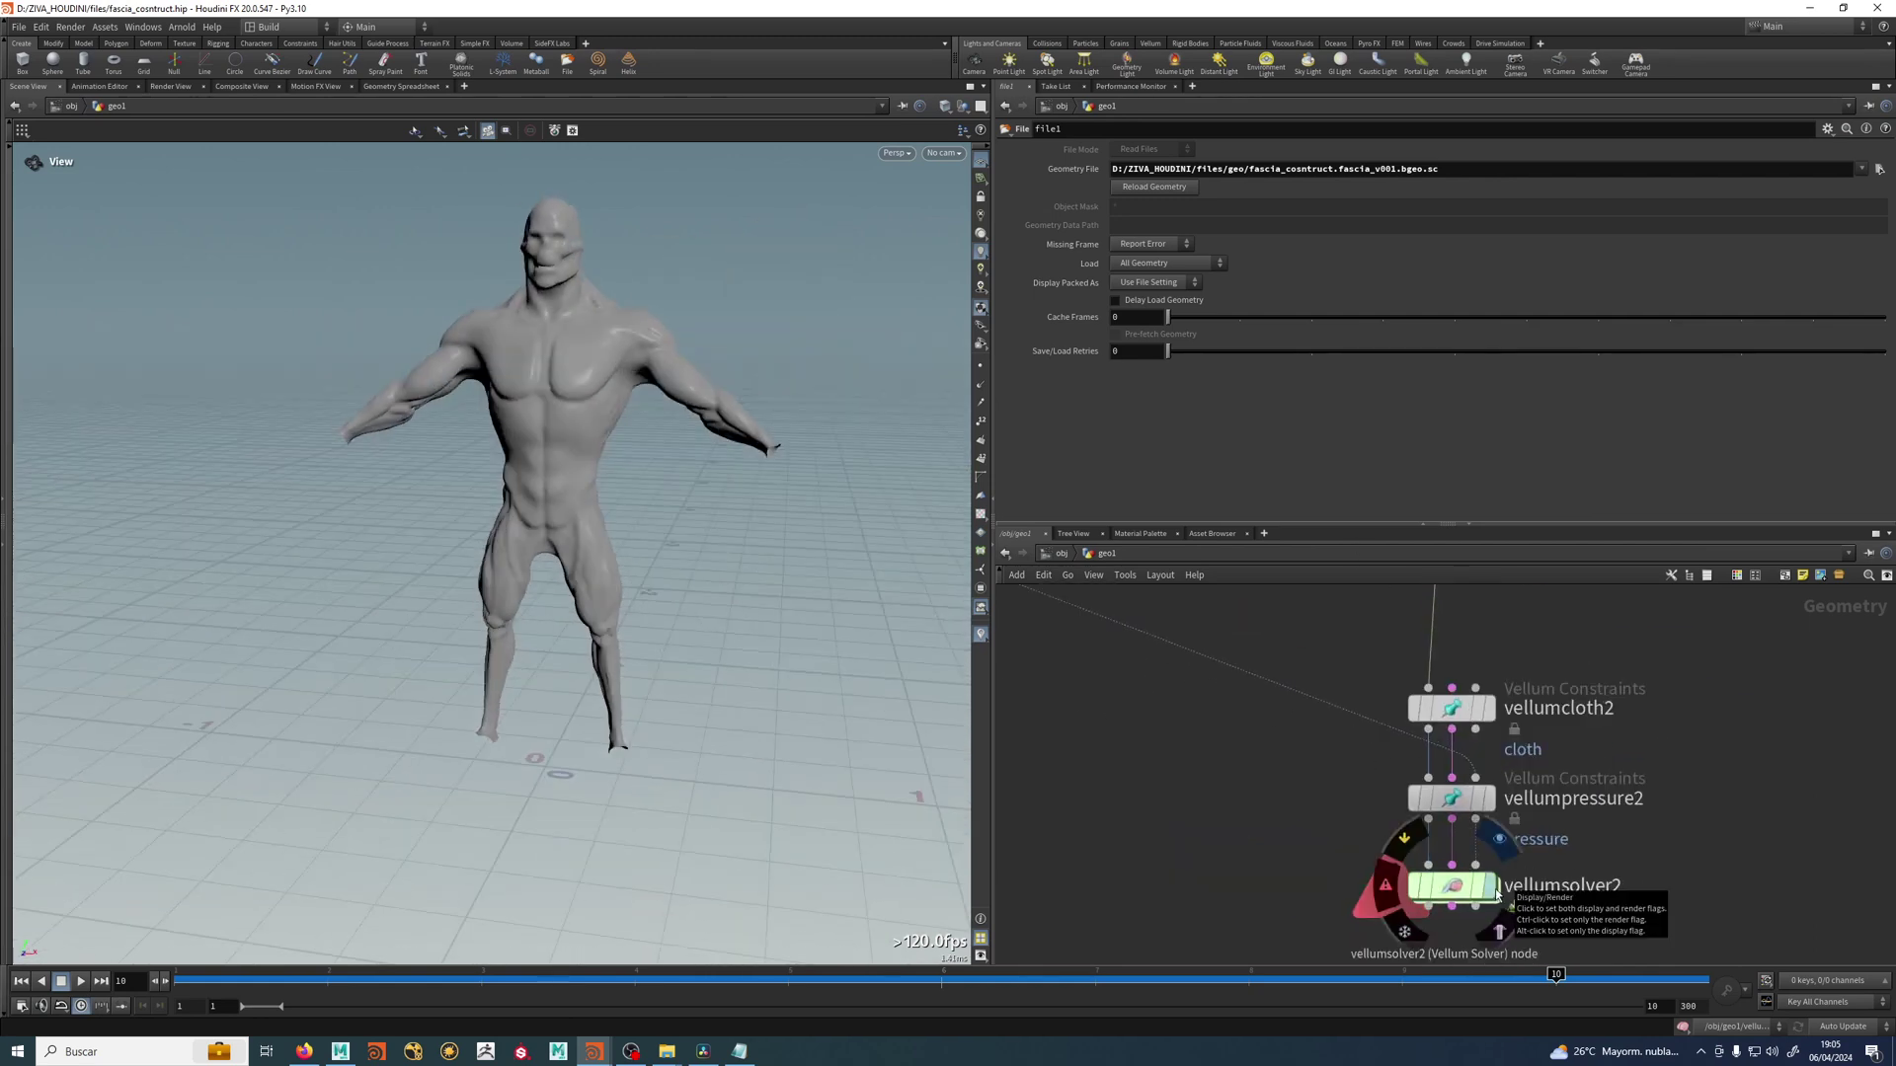
left_click(1489, 885)
scroll(1225, 790, "down", 3)
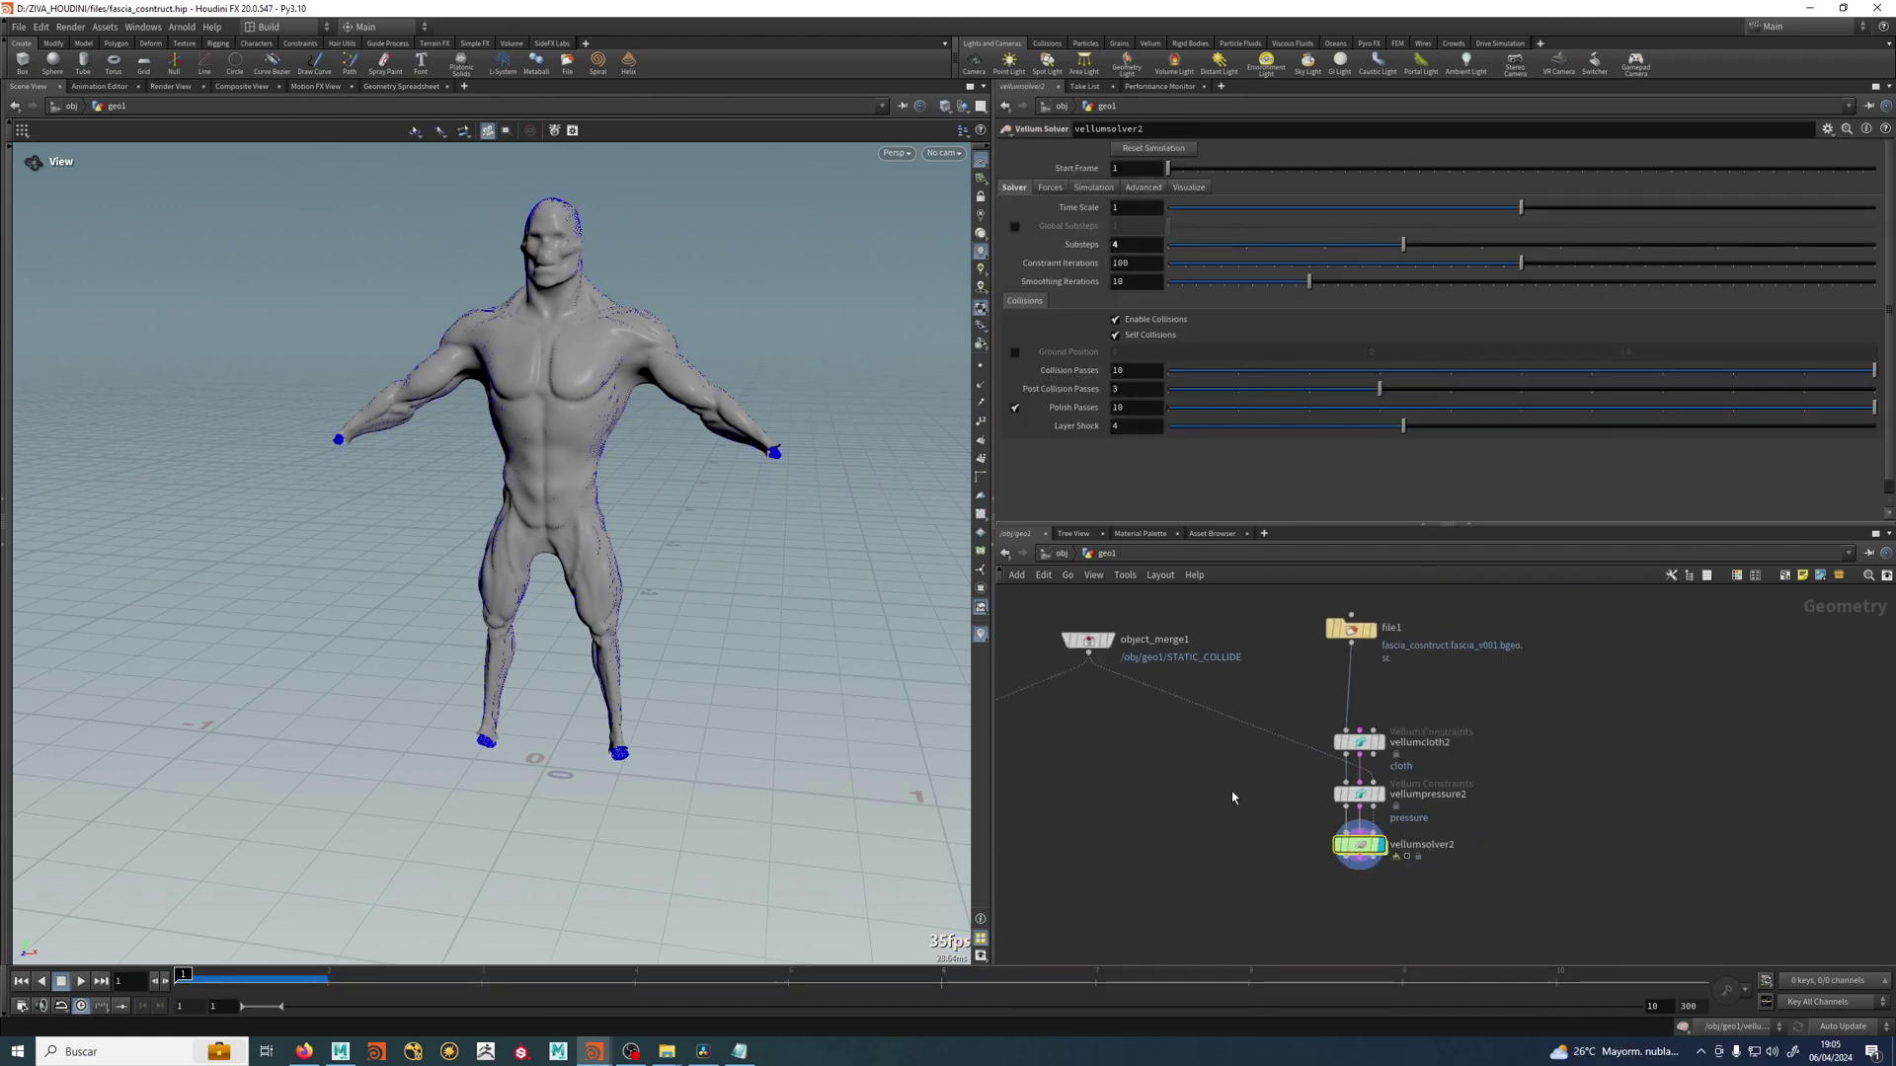
Duplicate object_merge1 beside file1 and set the copy's Object 1 to /obj/geo1/MOVING_COLLIDE.
middle_click_drag(1151, 739, 1338, 782)
scroll(1399, 877, "up", 1)
left_click_drag(1299, 716, 1453, 707)
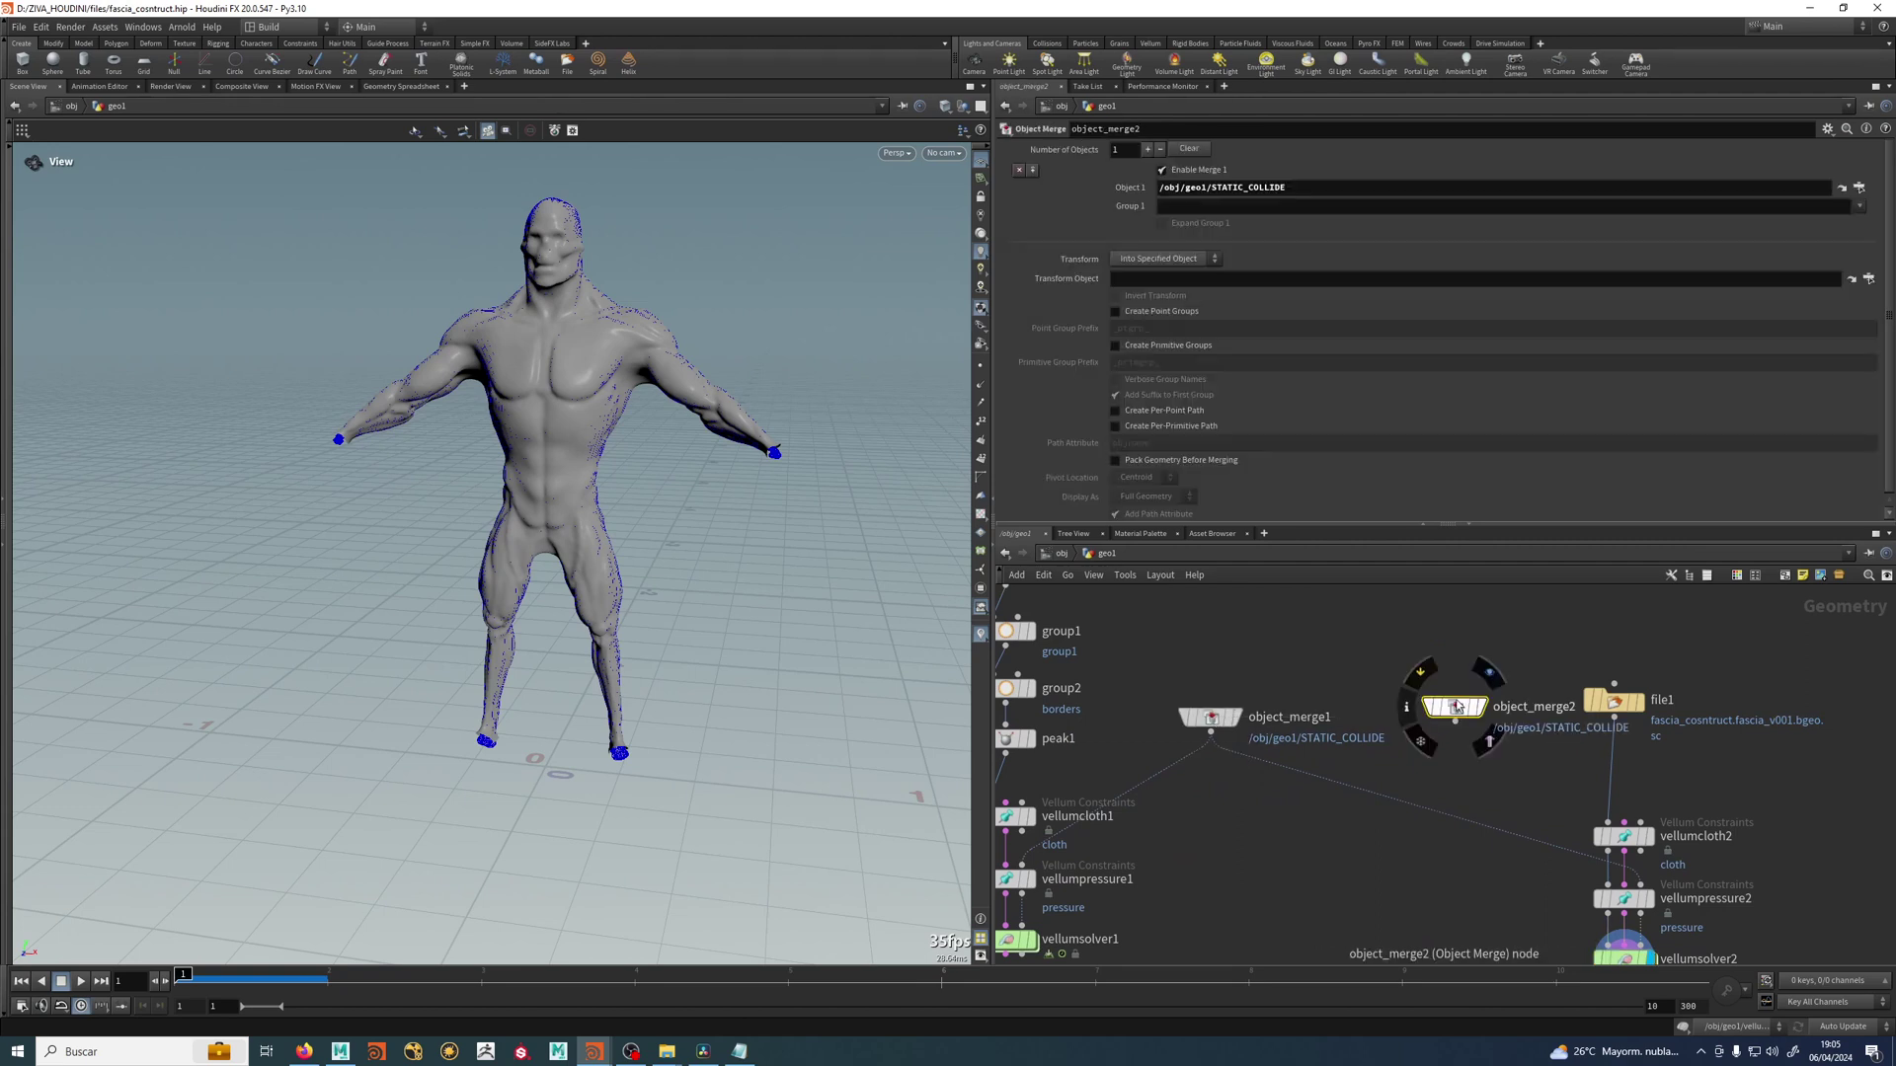
left_click(1857, 191)
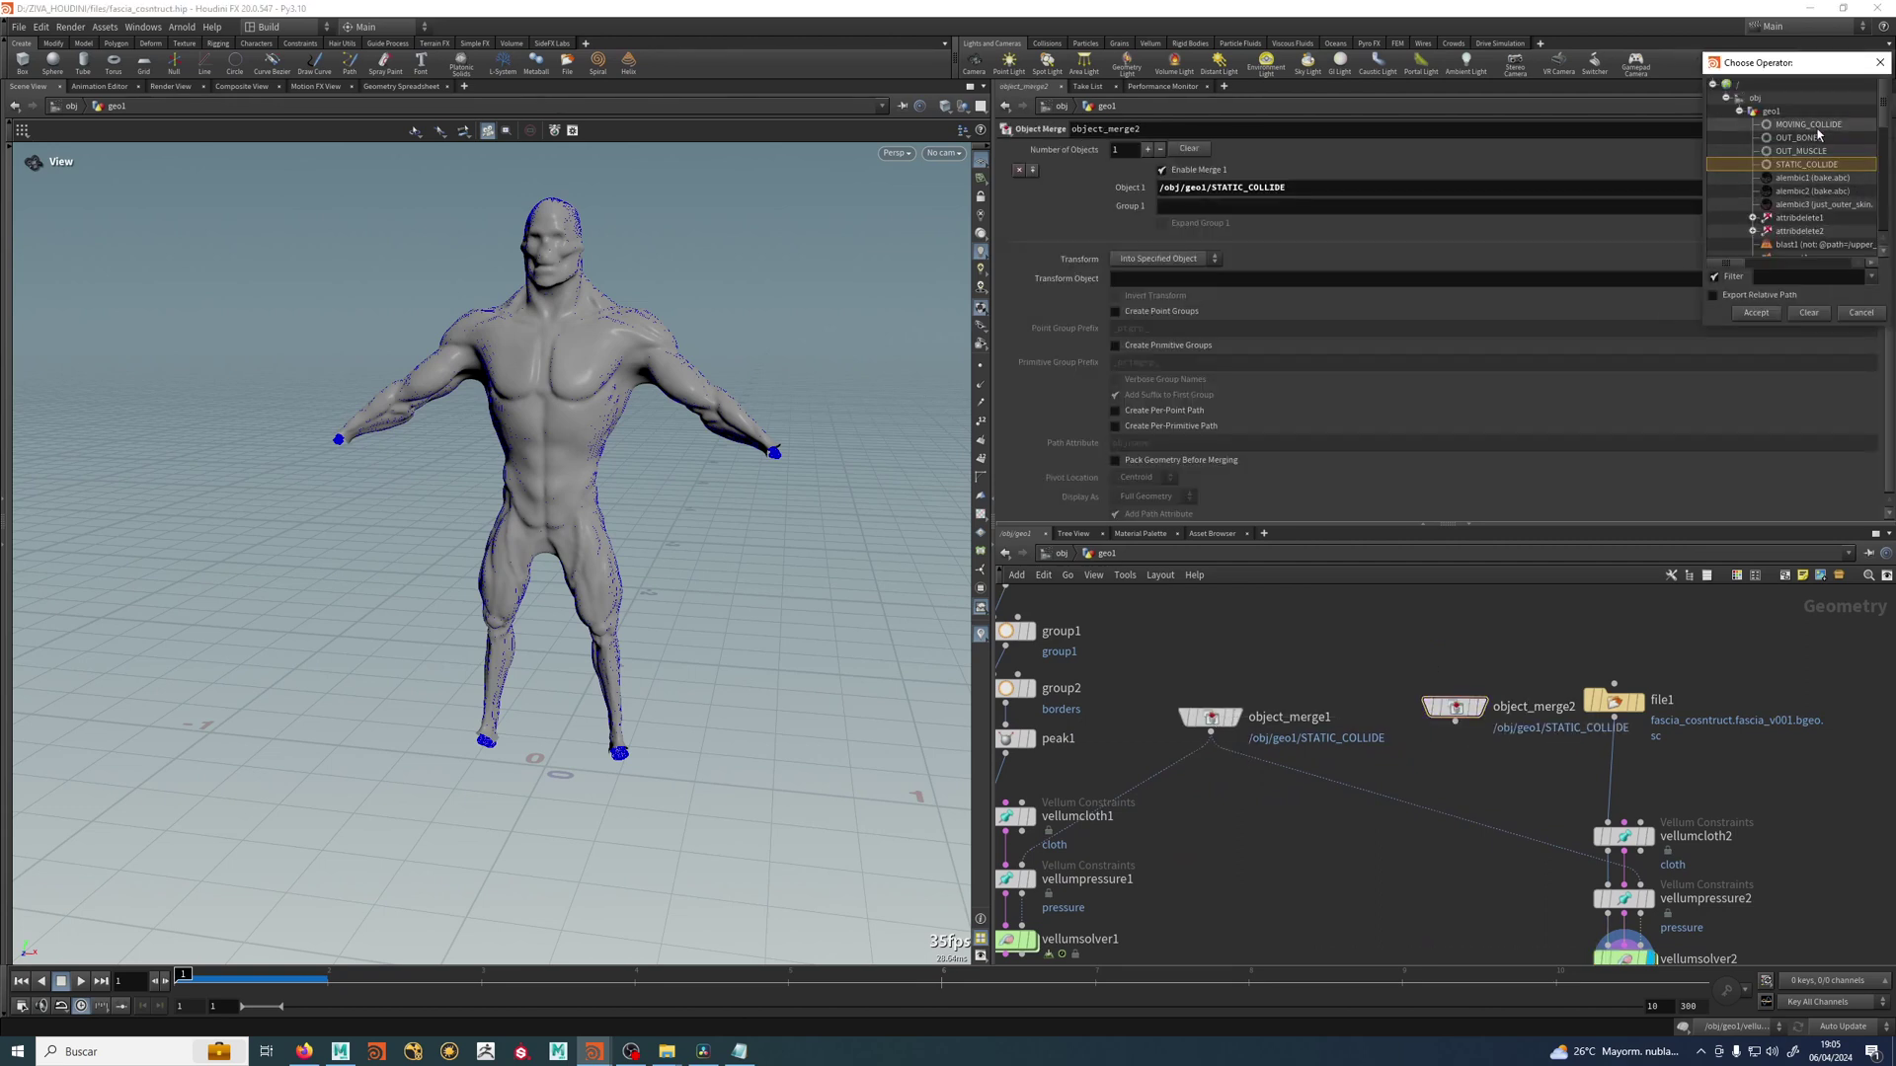
double_click(1785, 160)
middle_click_drag(1324, 777, 1289, 762)
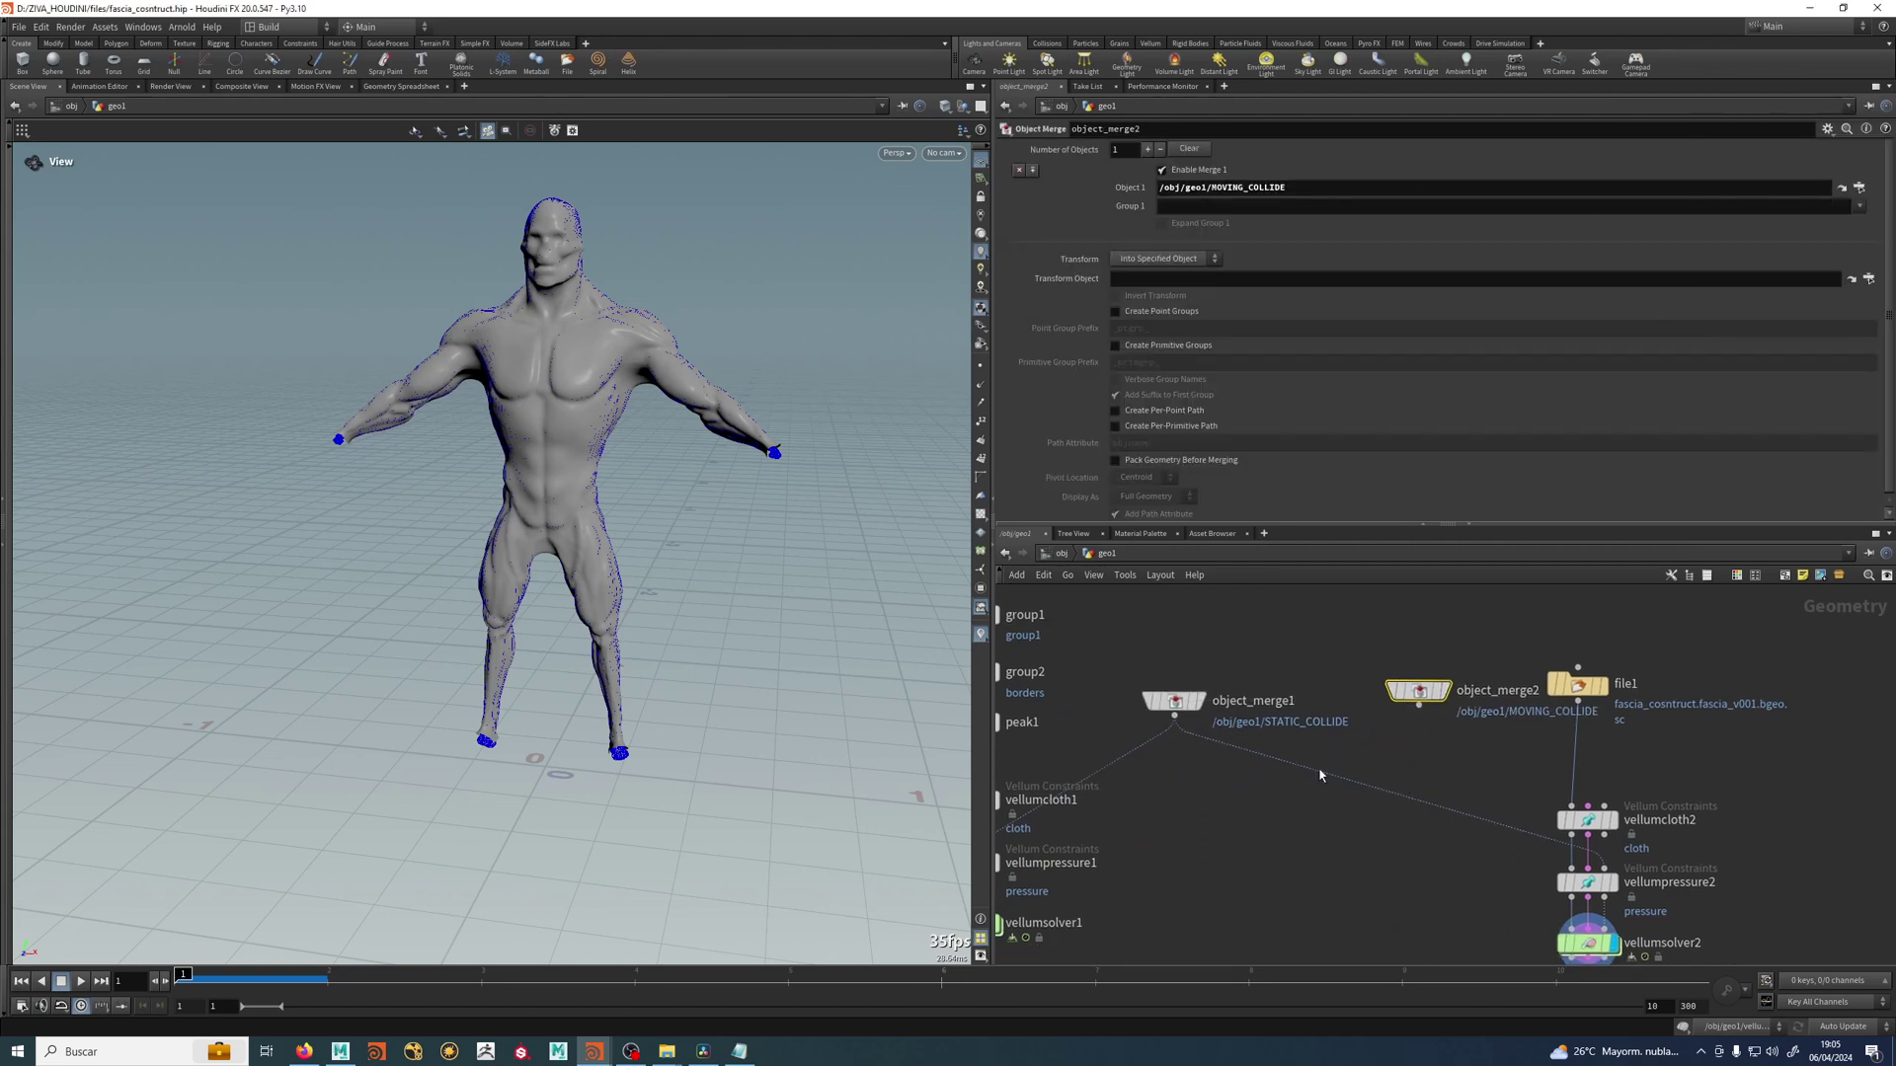
Feed object_merge2 into the second Vellum chain's collision input in place of object_merge1.
left_click_drag(1289, 762, 1441, 739)
middle_click_drag(1446, 814, 1358, 766)
scroll(1371, 797, "up", 1)
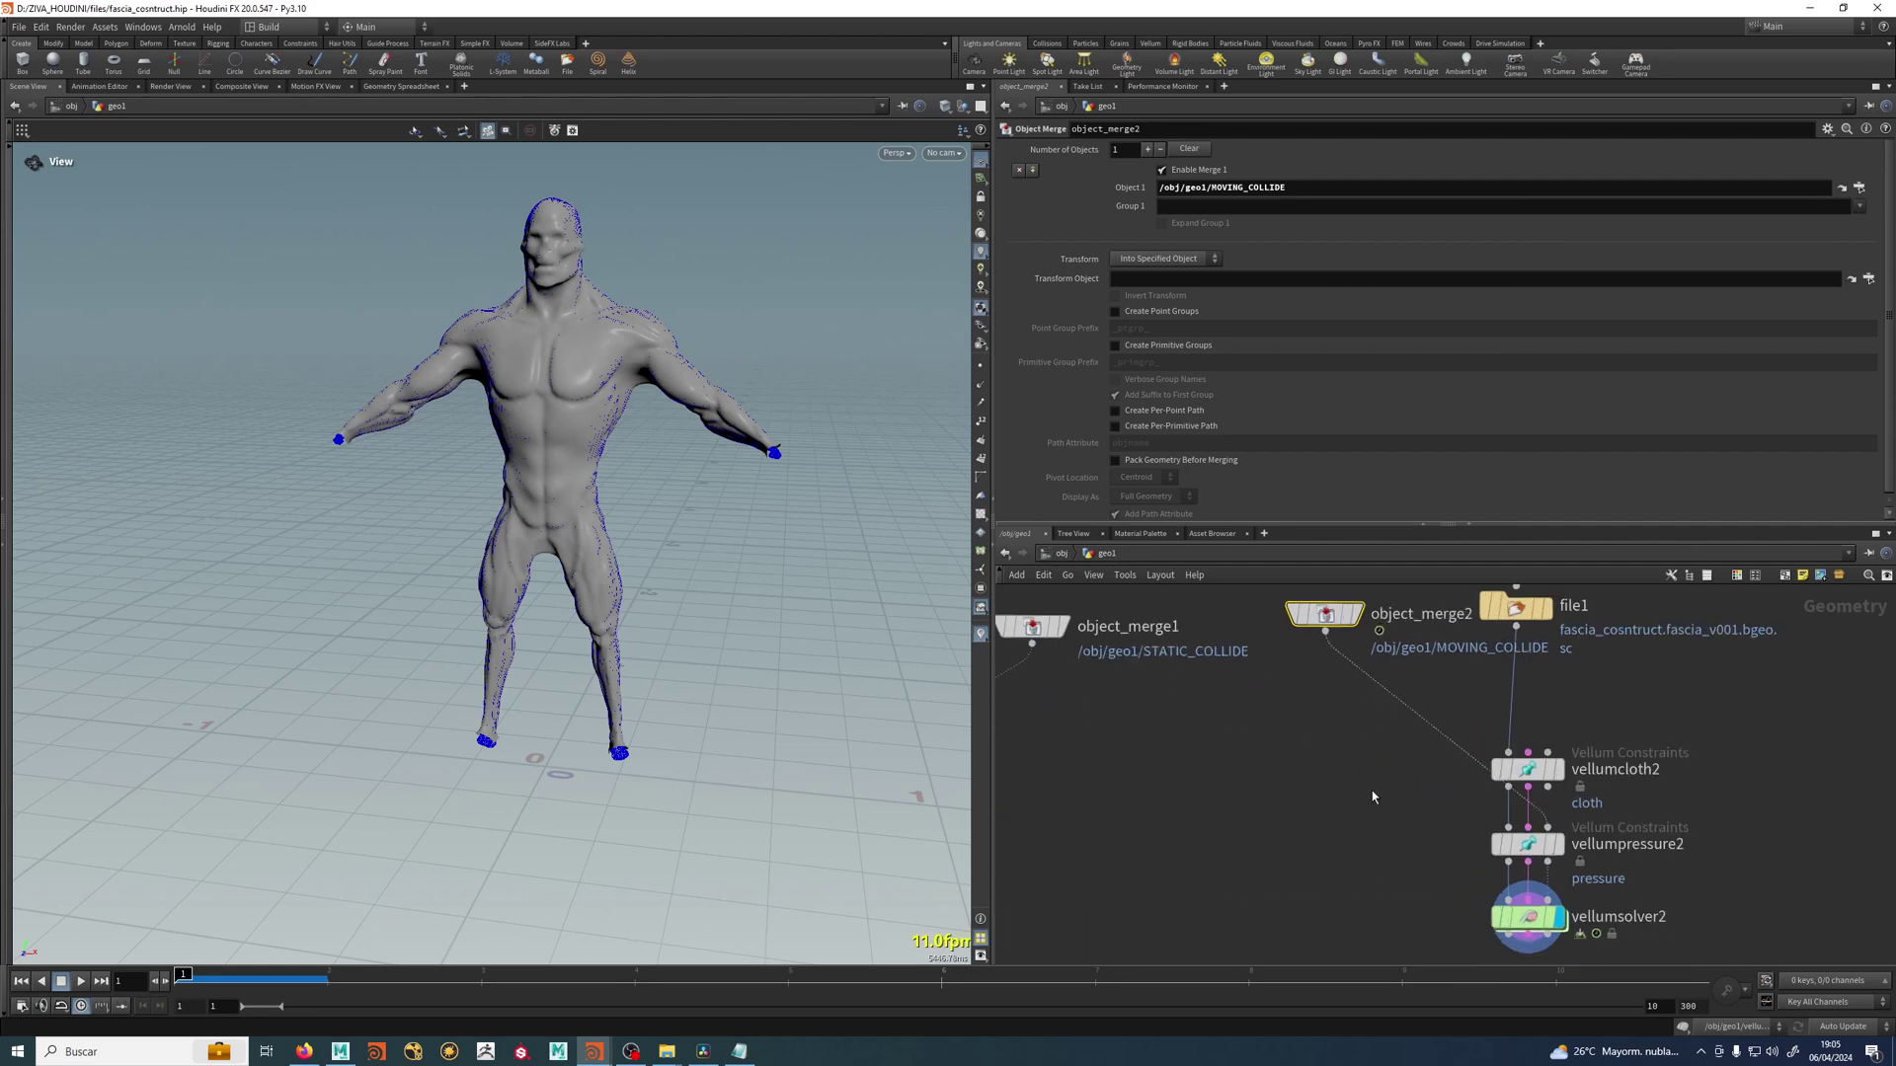
middle_click_drag(1622, 827, 1602, 792)
scroll(1610, 759, "down", 1)
middle_click_drag(1662, 853, 1645, 790)
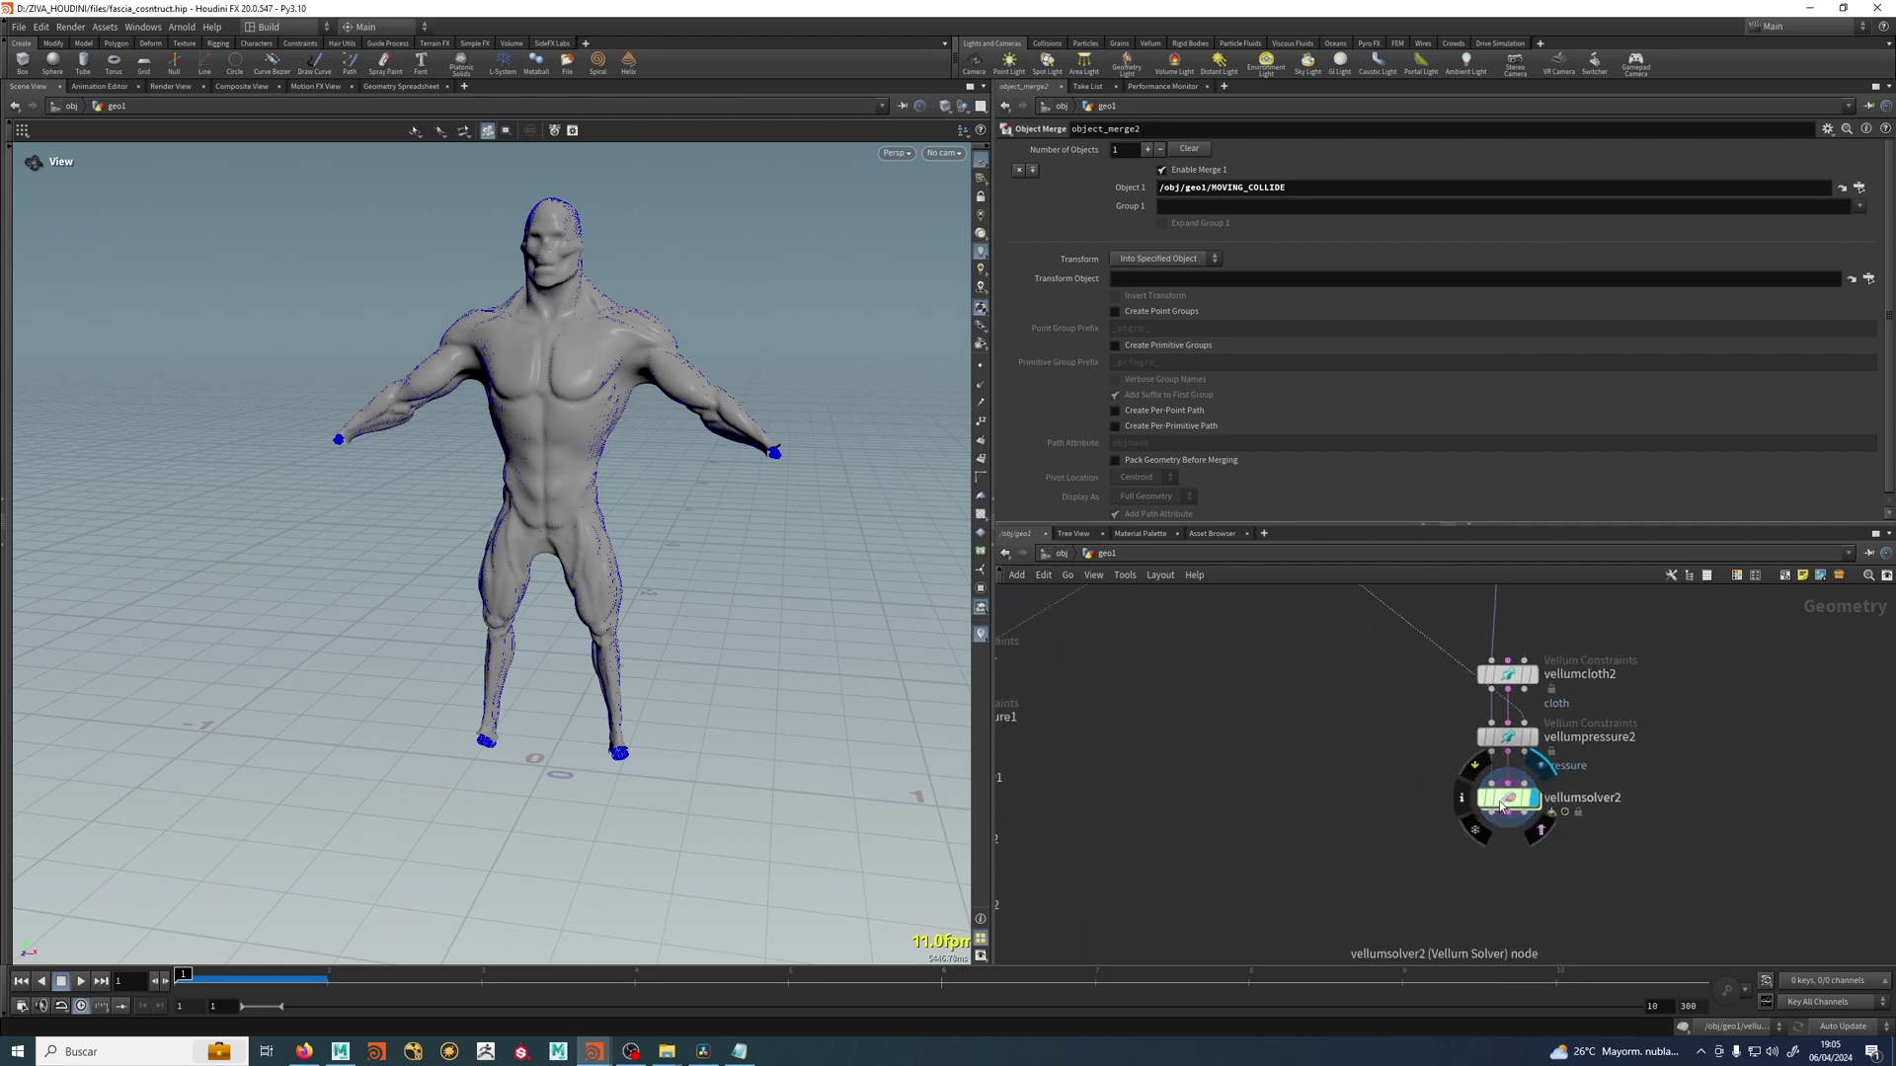
Move vellumsolver2 further down to make room in the chain and bypass vellumpressure2.
left_click_drag(1507, 808, 1510, 873)
middle_click_drag(1659, 765, 1620, 820)
mouse_move(1469, 797)
left_mouse_down()
mouse_move(1469, 818)
mouse_move(1473, 801)
left_mouse_up()
left_click(1441, 788)
Add a Vellum Attach Constraints node and insert it between vellumpressure2 and vellumsolver2.
middle_click_drag(1345, 863, 1282, 812)
scroll(1283, 812, "up", 2)
key("Tab")
type("velluma")
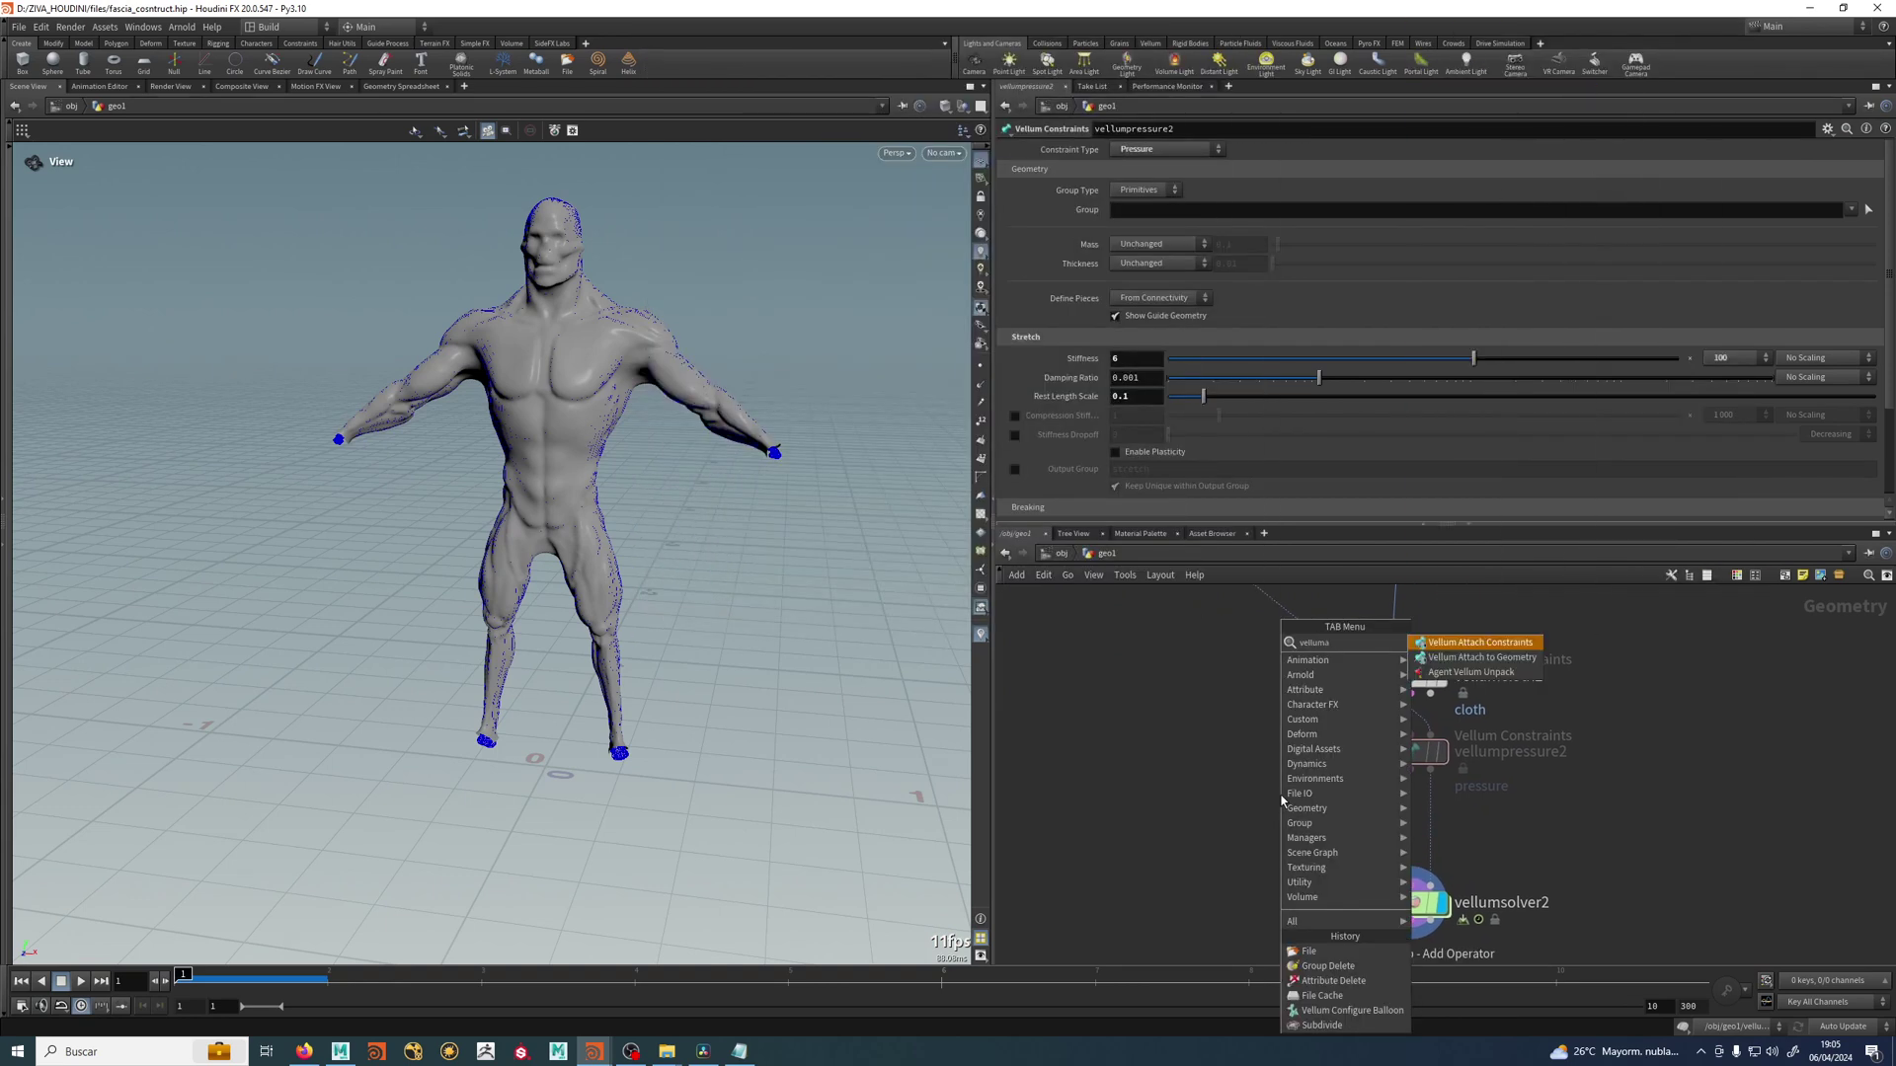
key("Return")
left_click(1197, 784)
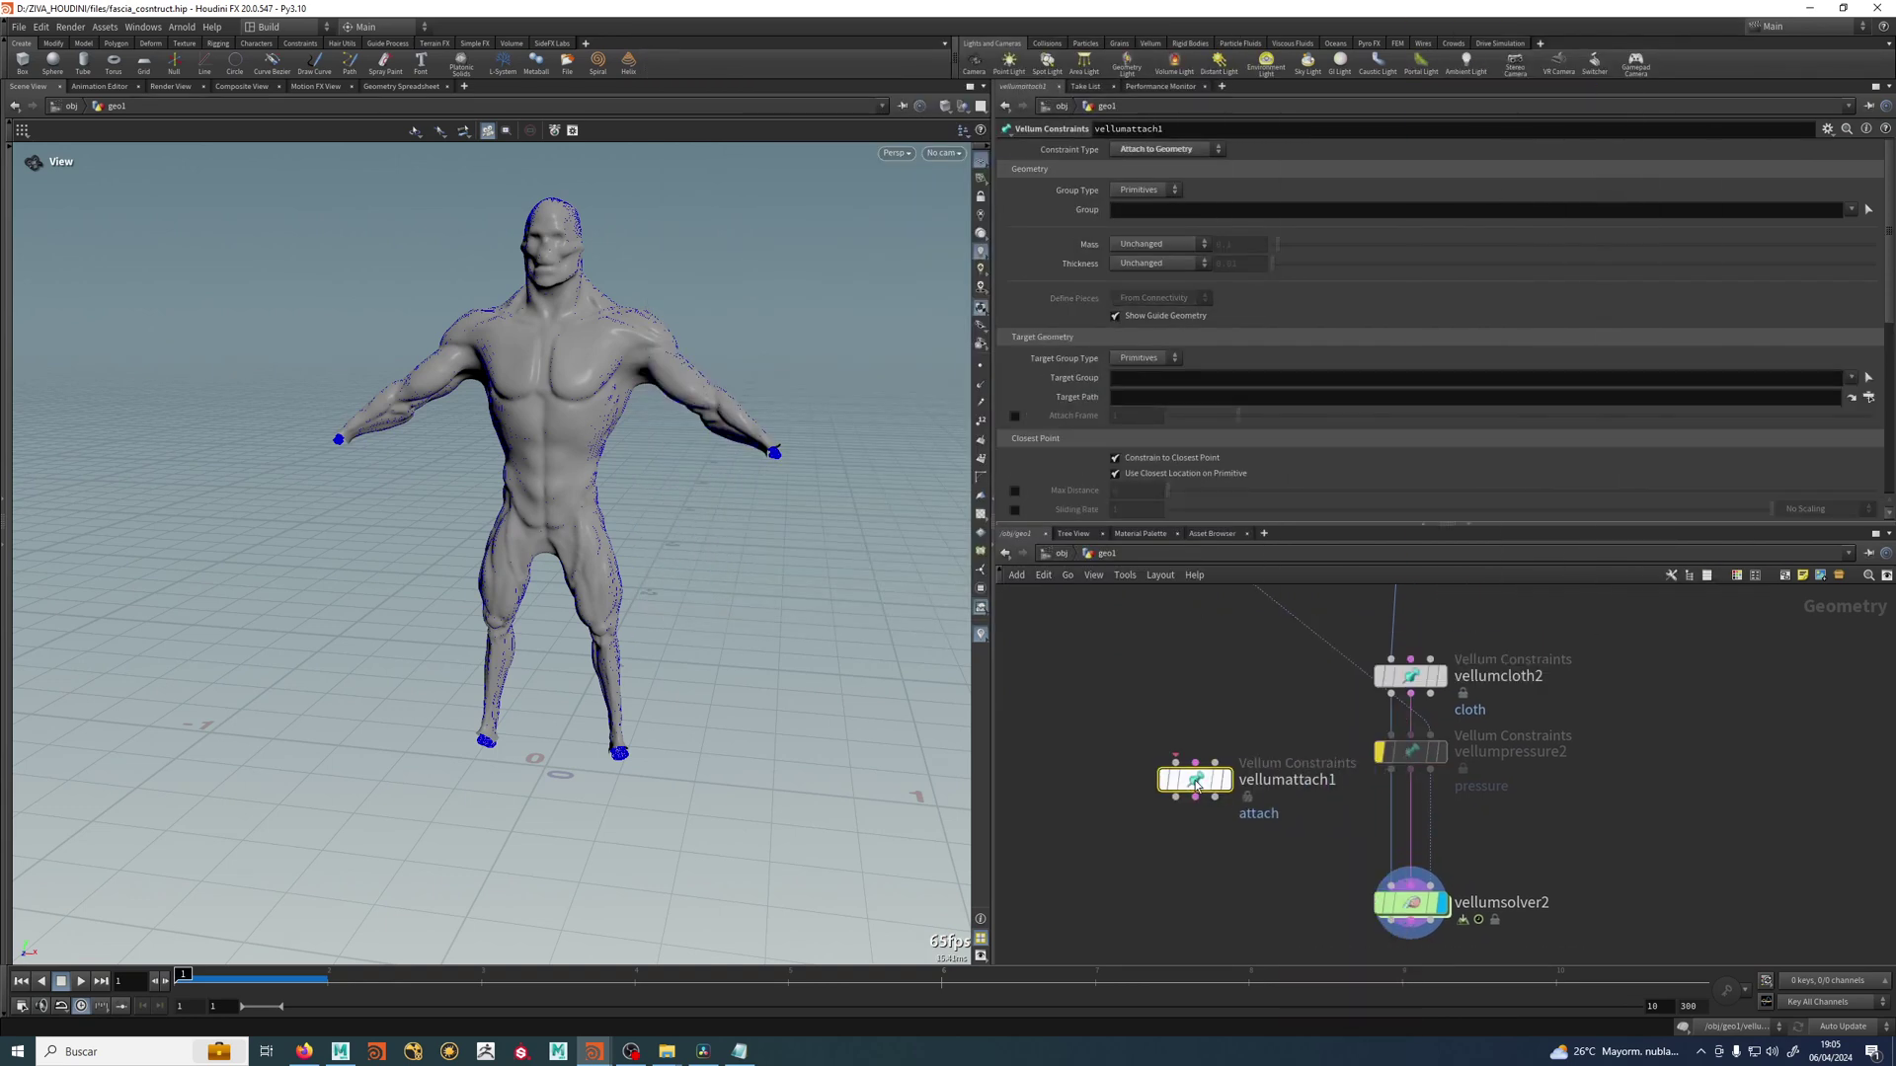
scroll(707, 455, "up", 5)
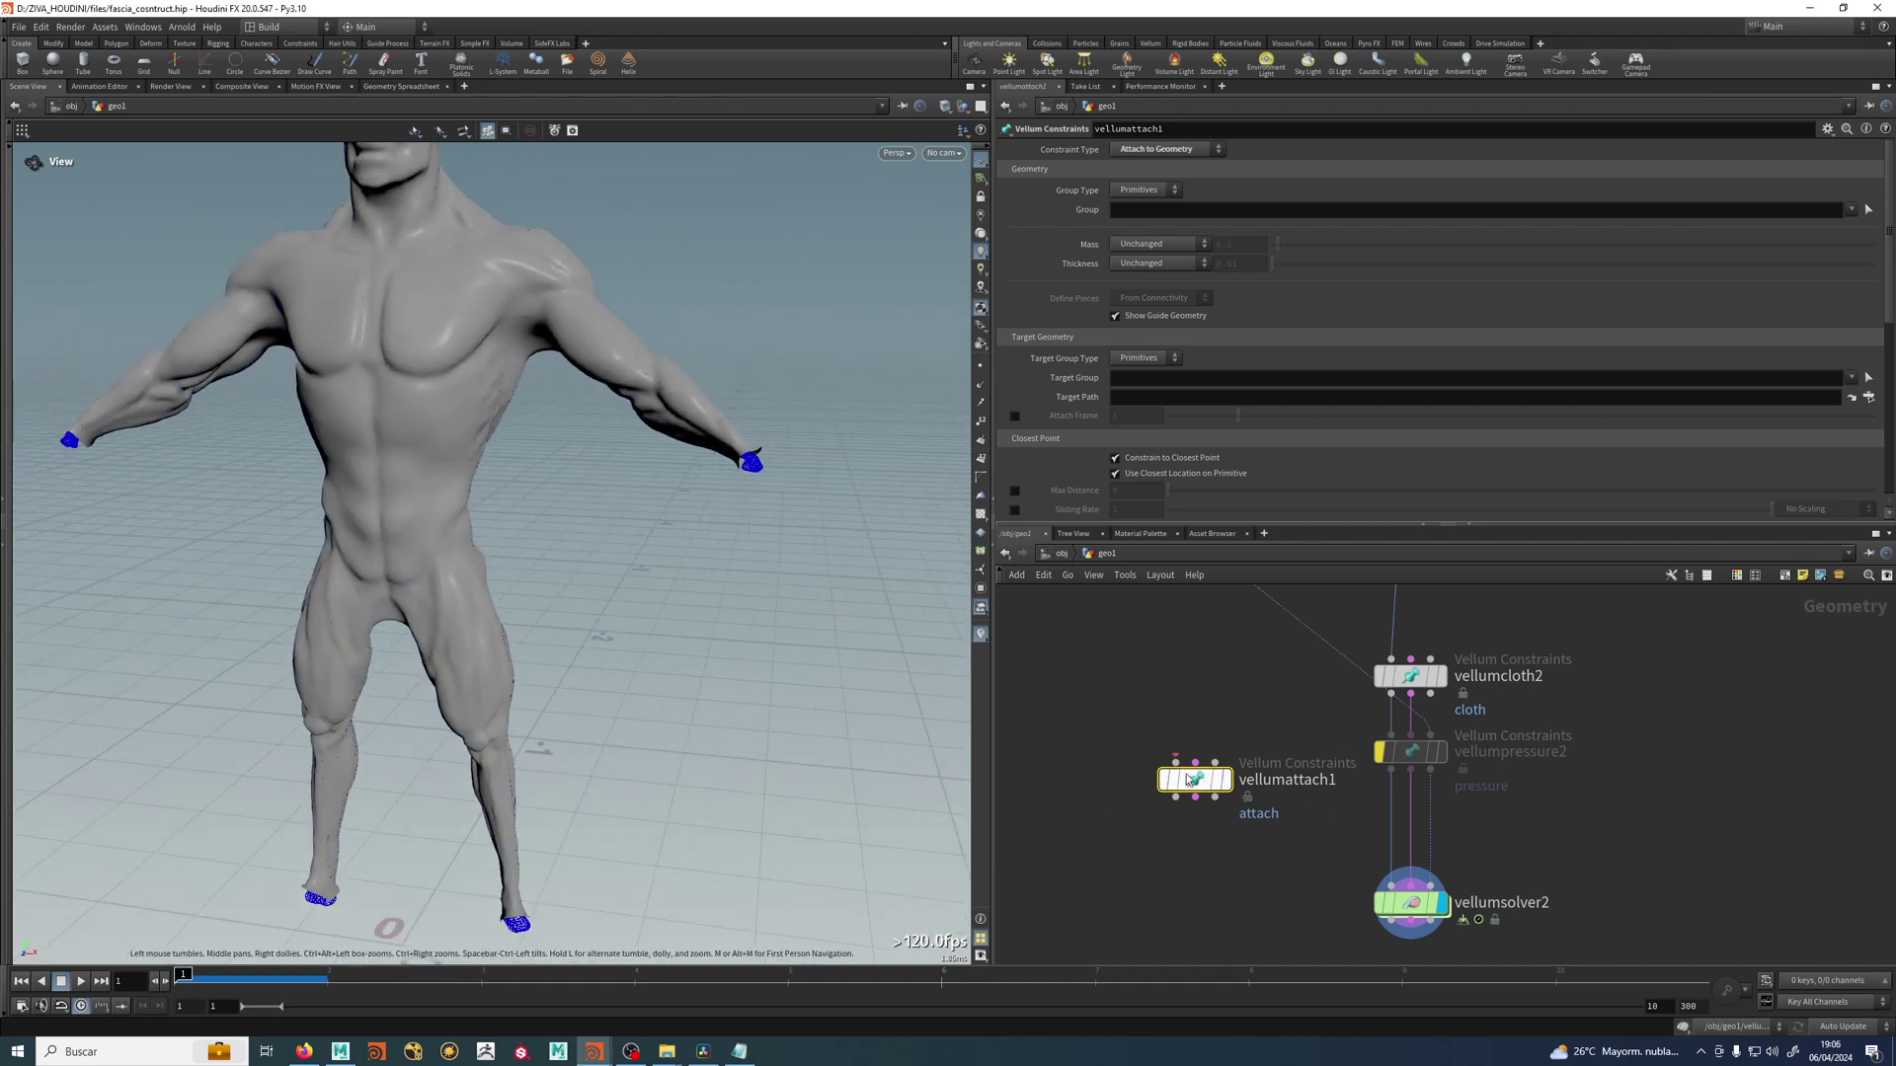
left_click_drag(1189, 781, 1409, 831)
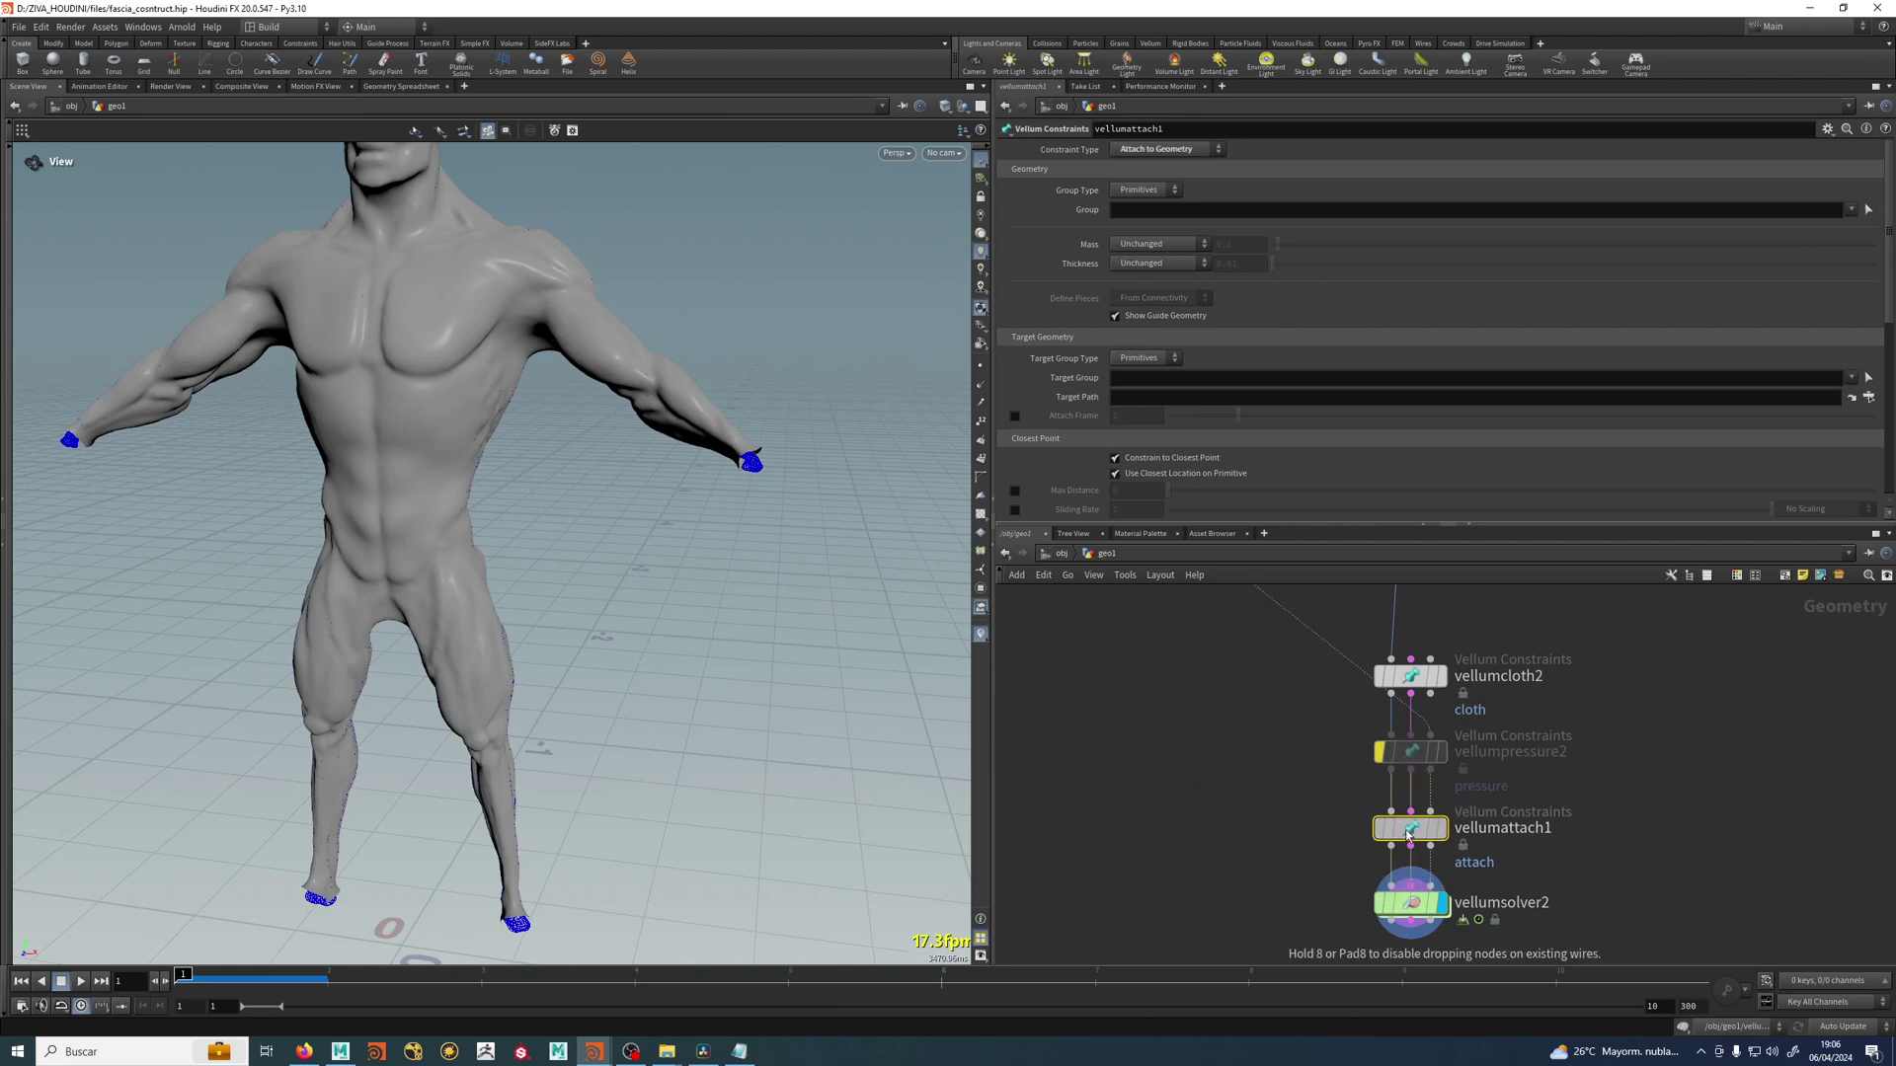
Compare vellumattach1's constraints with the muscle geometry of object_merge2 by displaying each in turn, ending on vellumattach1.
left_click(1444, 828)
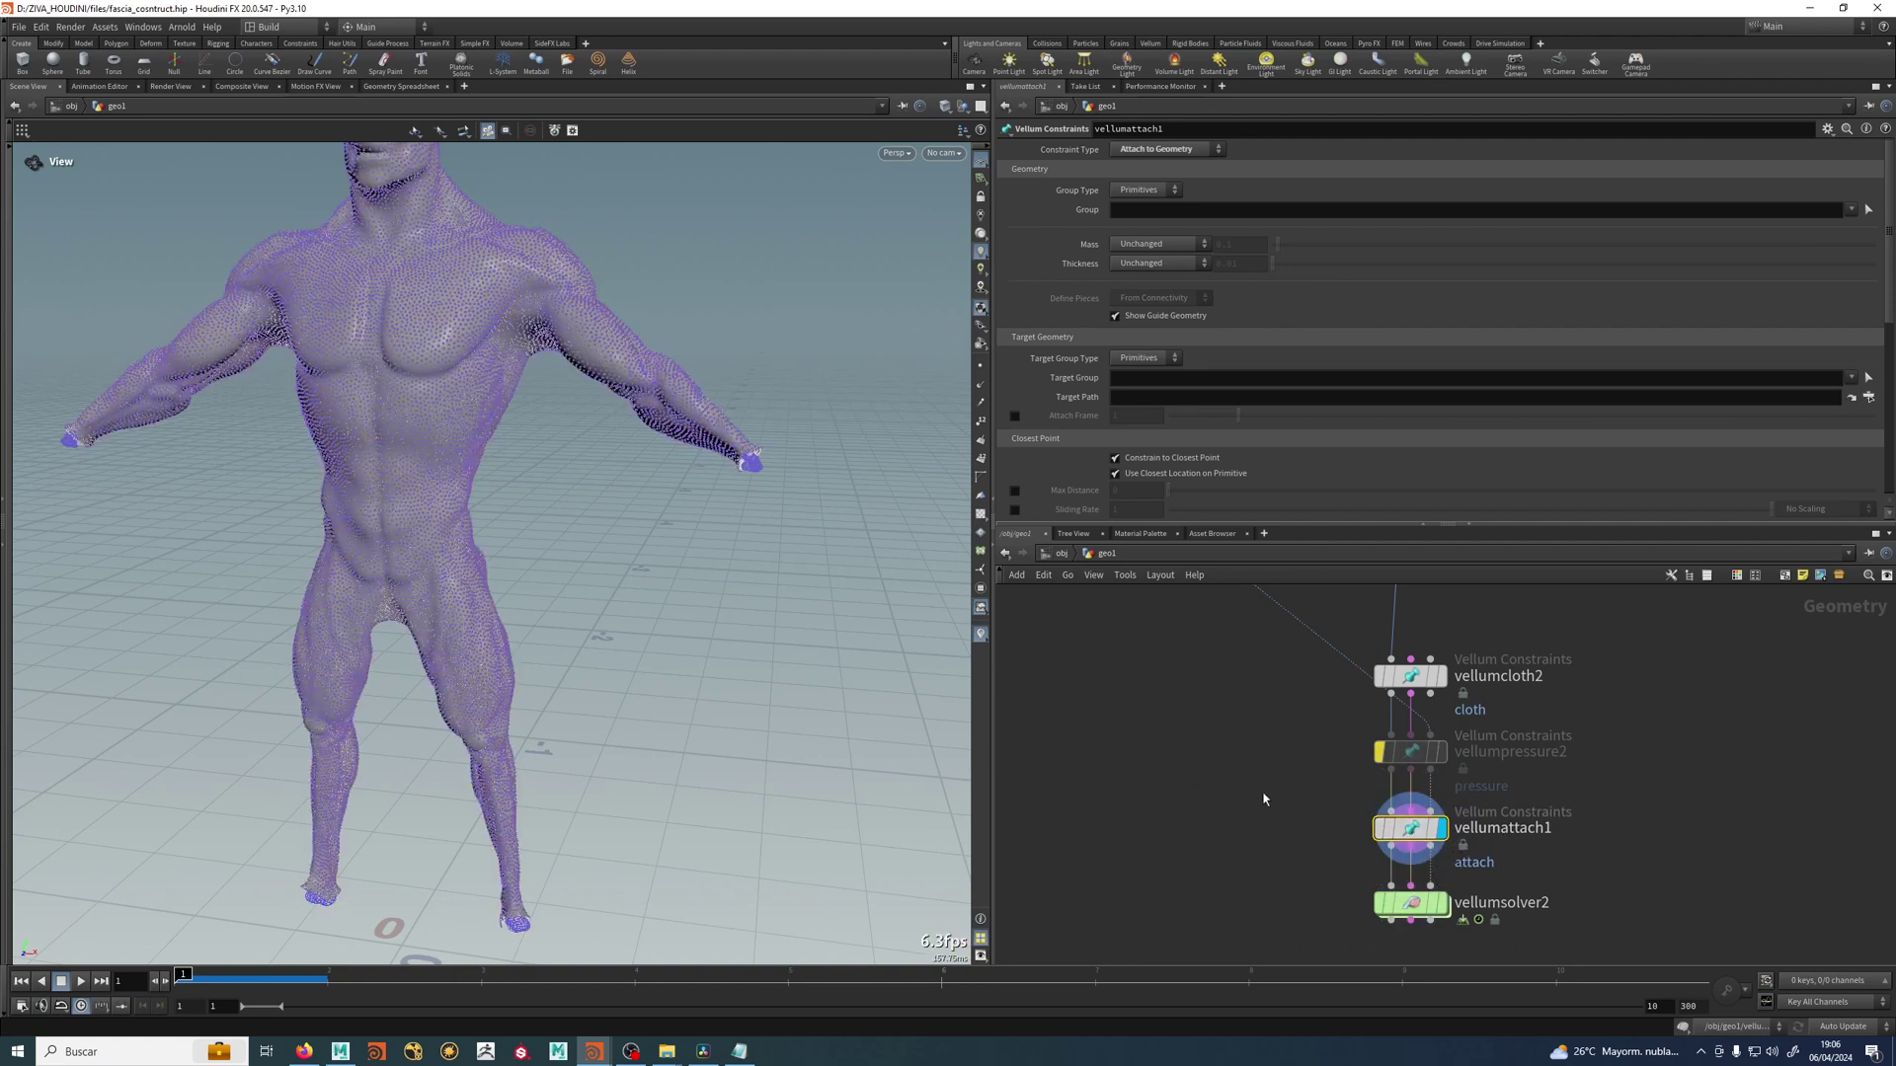
middle_click_drag(1231, 753, 1214, 872)
middle_click_drag(573, 454, 538, 628)
left_click_drag(538, 628, 673, 507)
left_click(1224, 642)
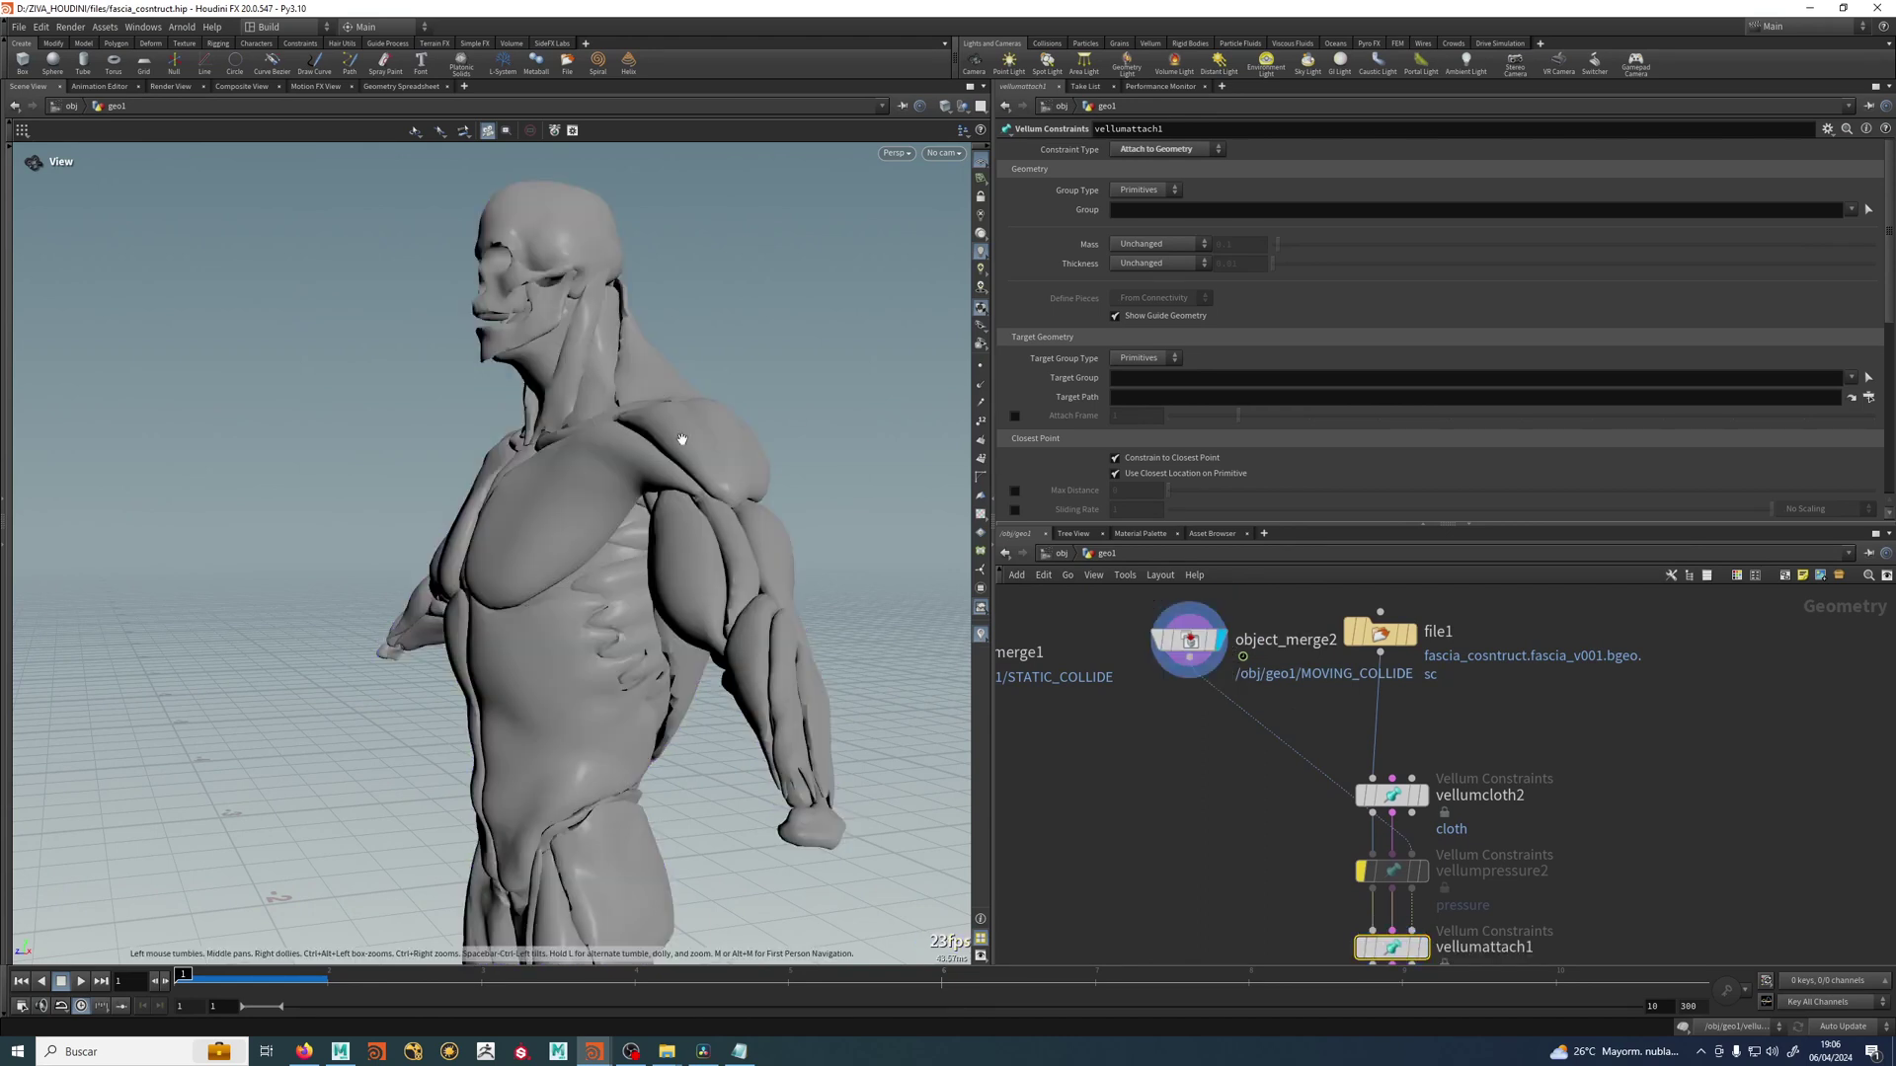
middle_click_drag(1188, 915, 1180, 790)
left_click(1417, 822)
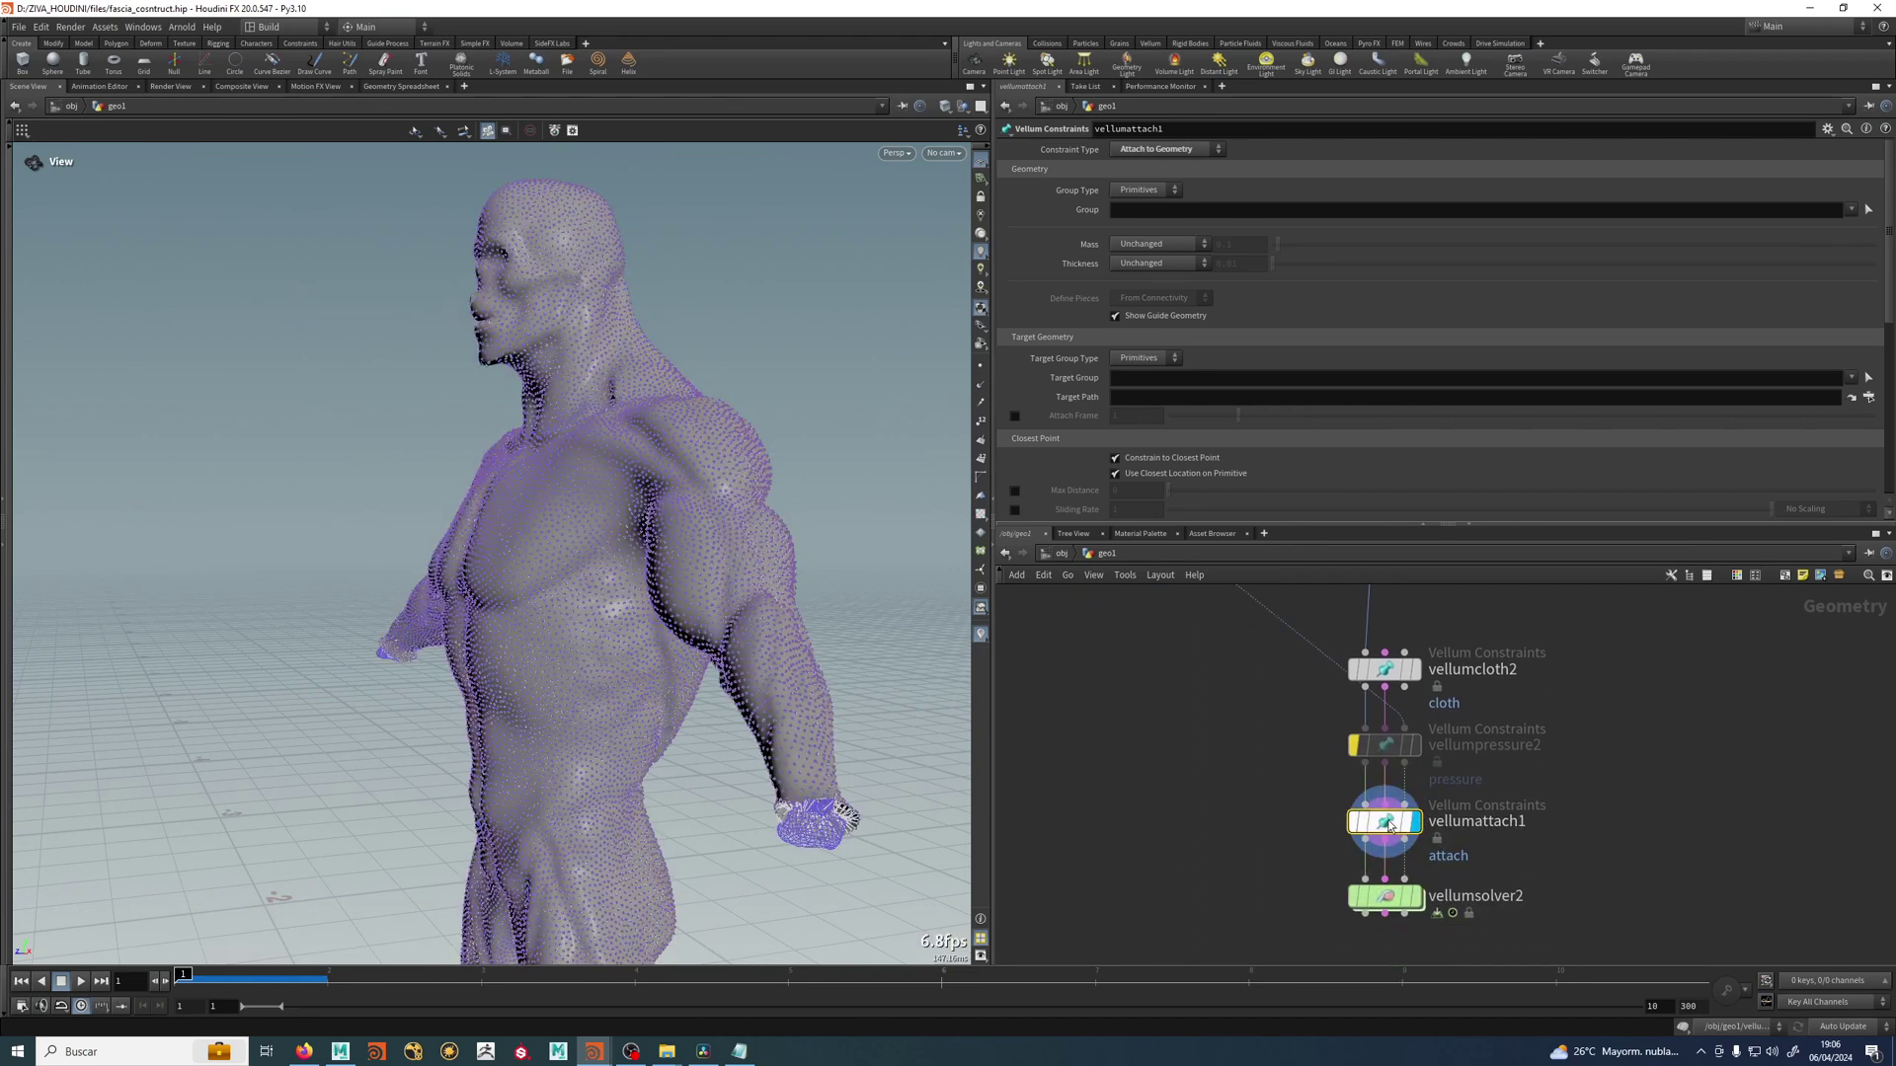
Restrict vellumattach1 to the borders point group with Group Type set to Points, and check the attachments at the wrists.
left_click(1145, 190)
left_click(1140, 210)
left_click(1851, 209)
left_click(1848, 229)
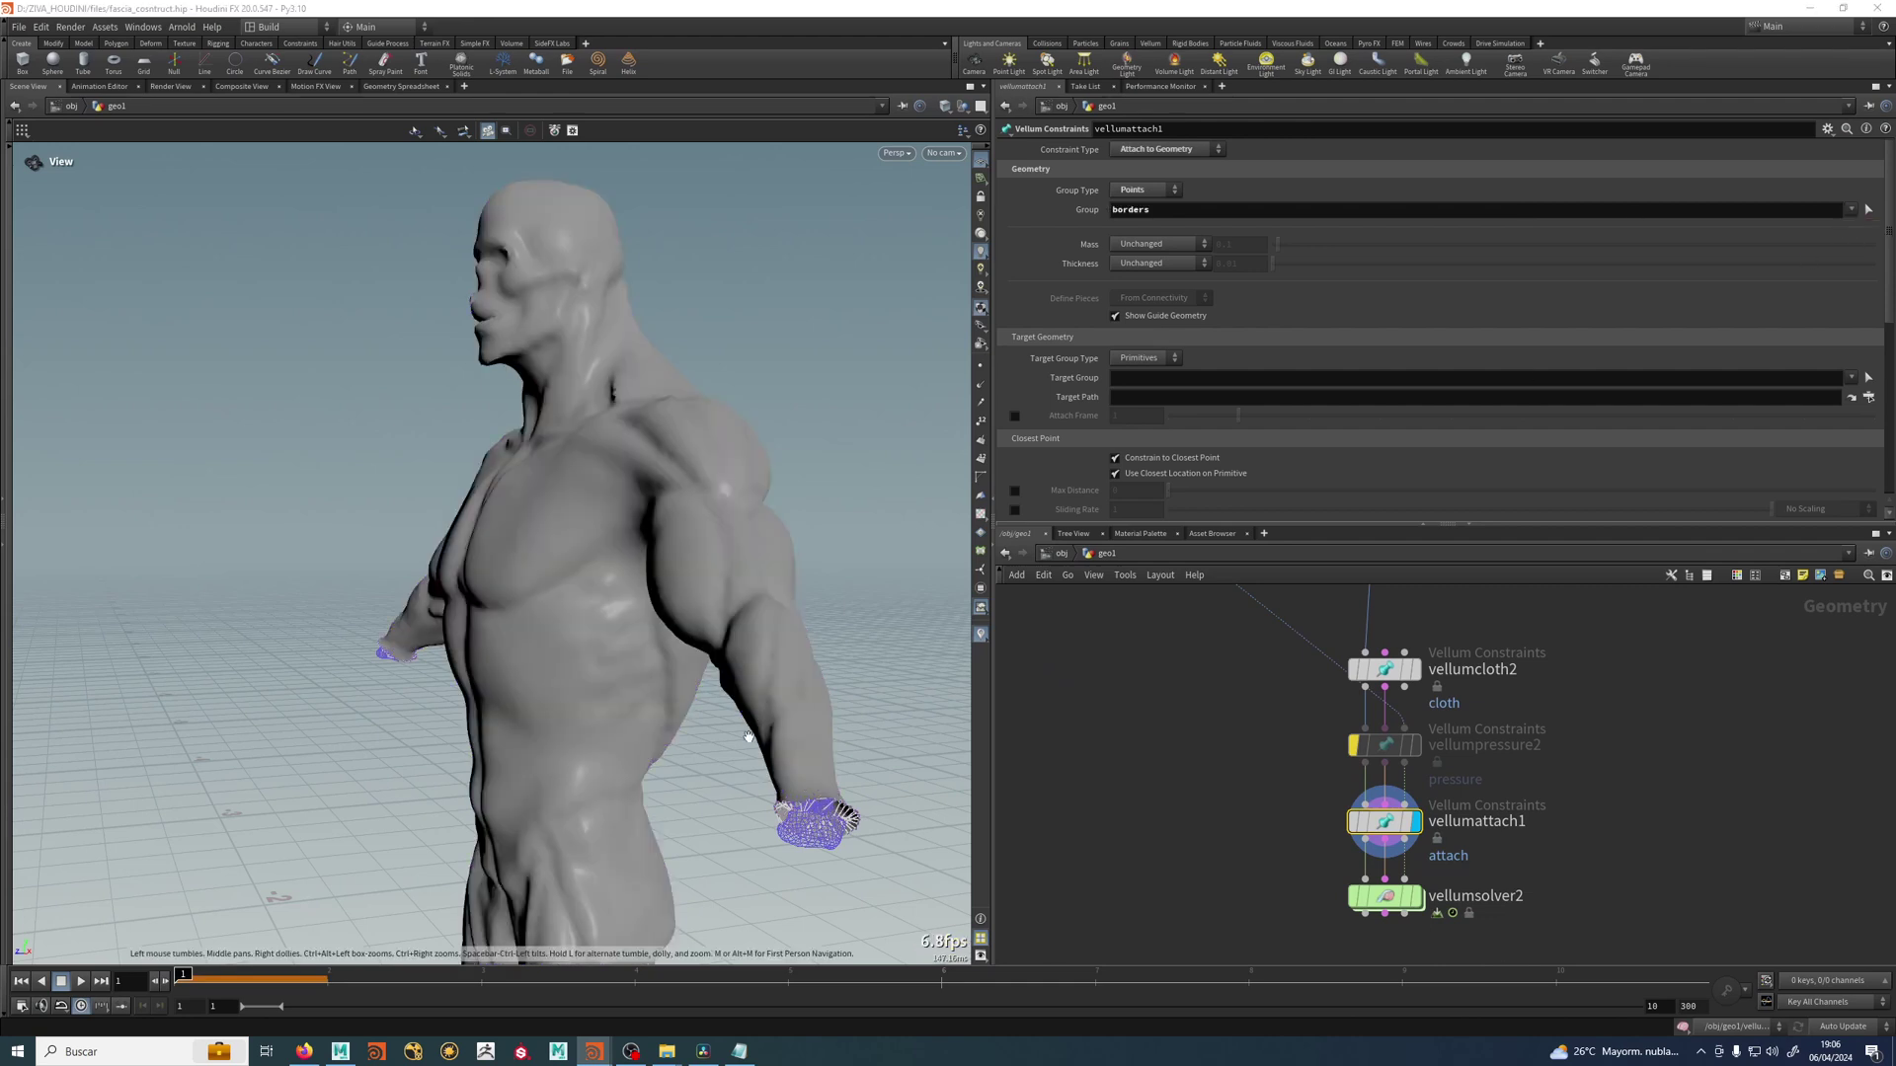
left_click_drag(583, 592, 698, 554)
middle_click_drag(852, 605, 828, 602)
left_click_drag(828, 603, 725, 550)
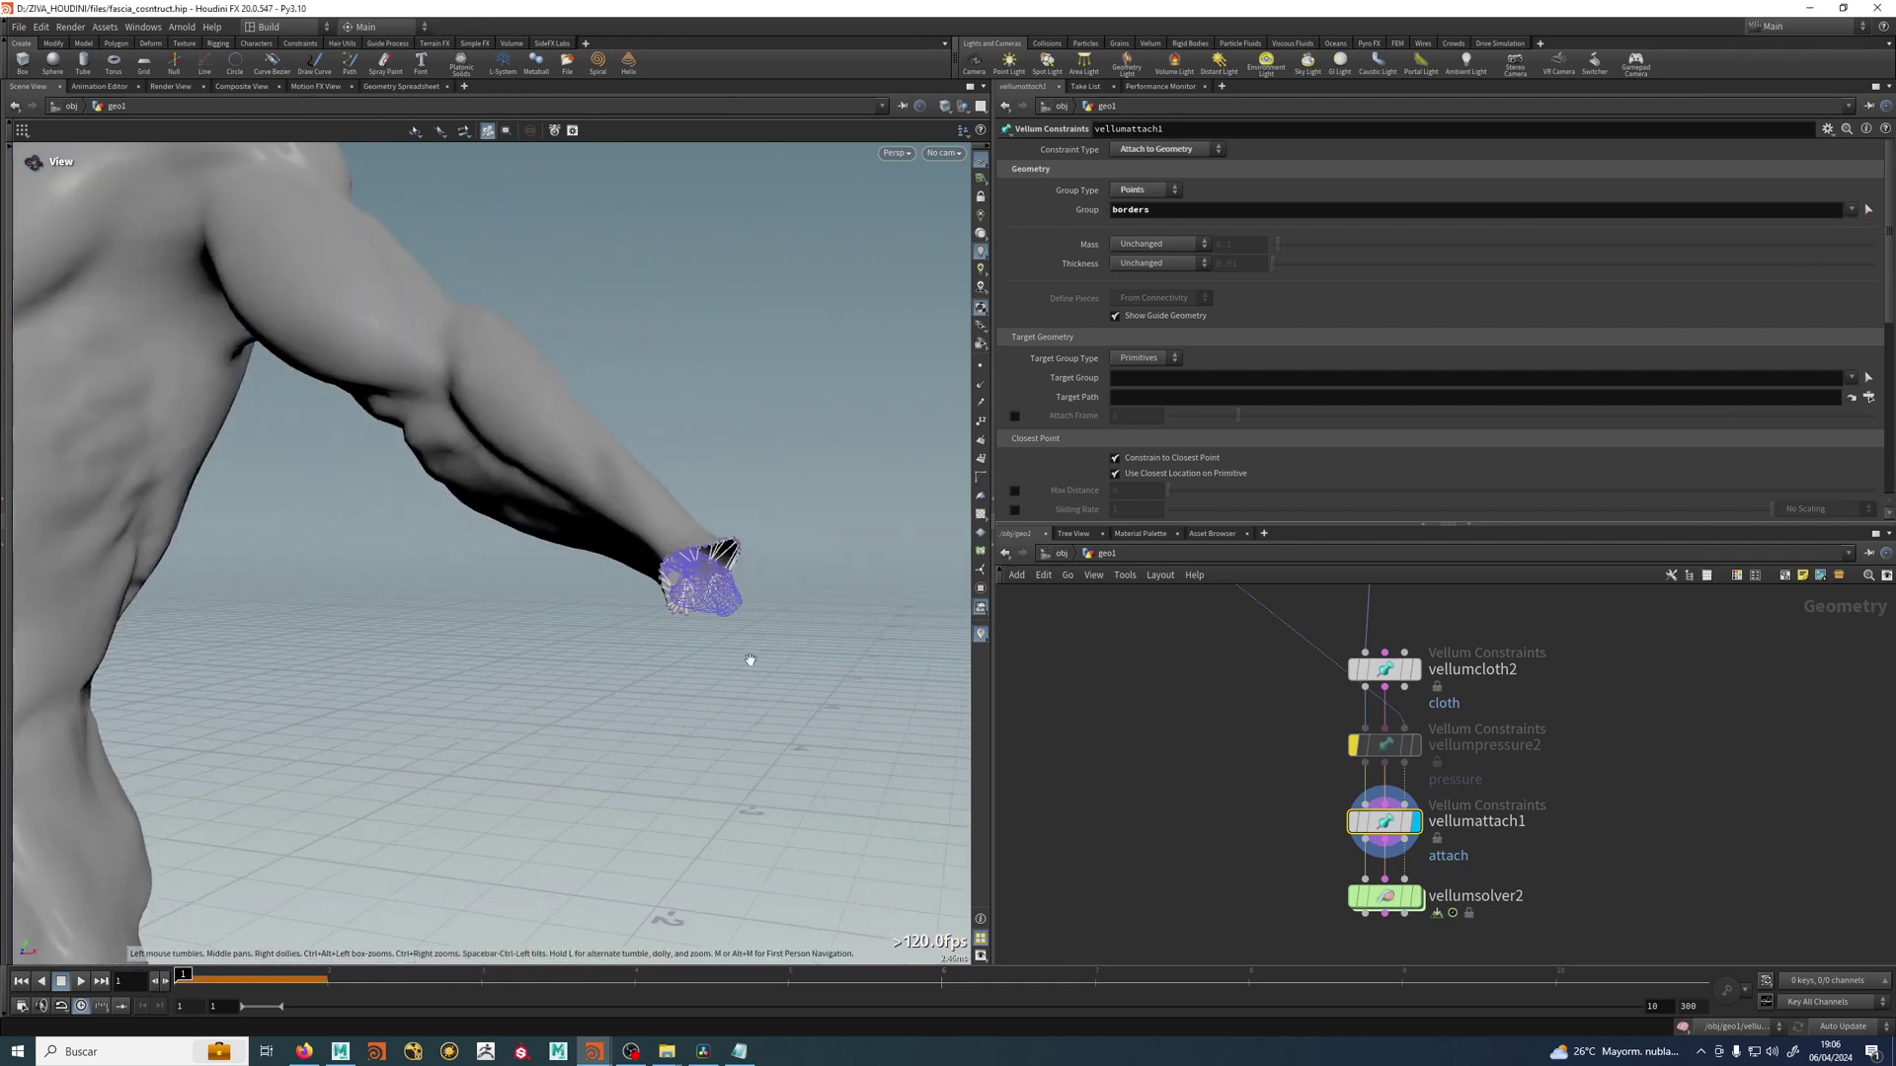
scroll(1161, 750, "down", 3)
middle_click_drag(1139, 782, 1176, 728)
right_click_drag(518, 770, 169, 736)
middle_click_drag(169, 737, 326, 667)
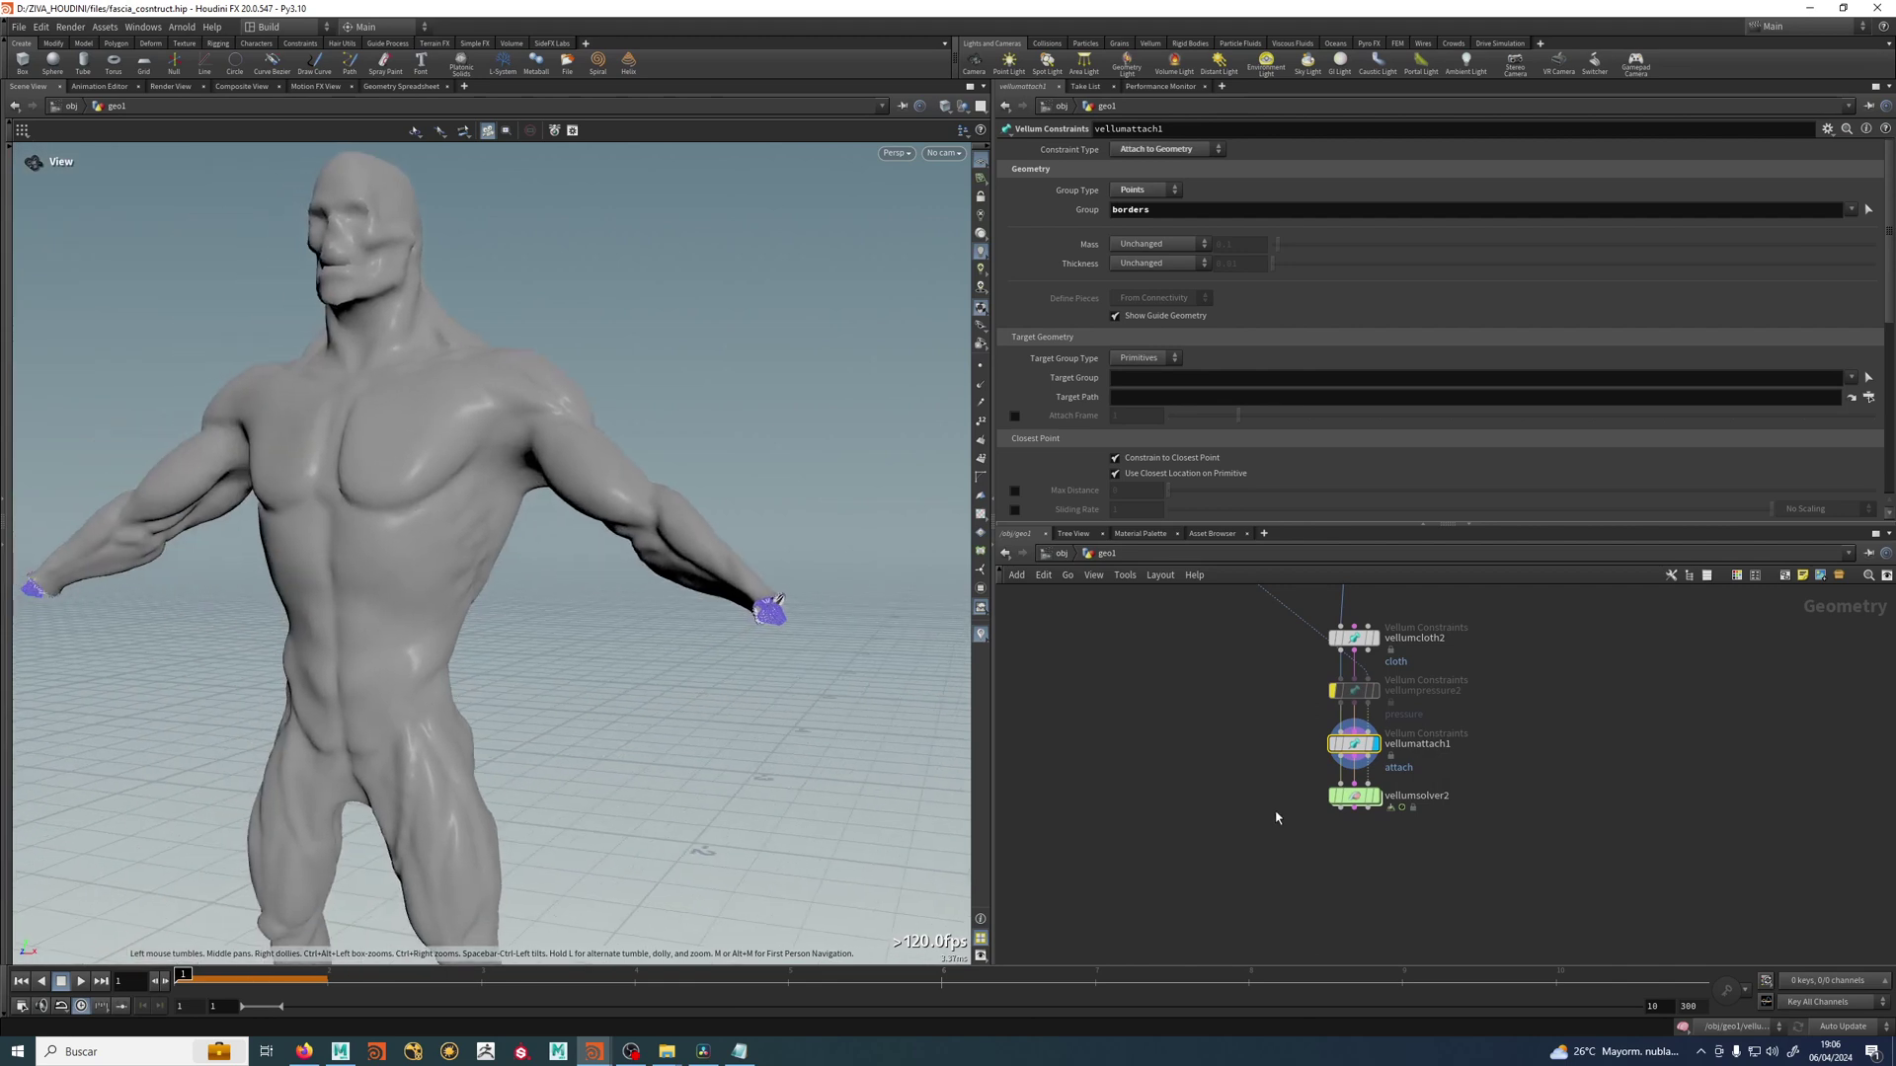
Display and select vellumsolver2 and set its Substeps to 1.
left_click(1379, 798)
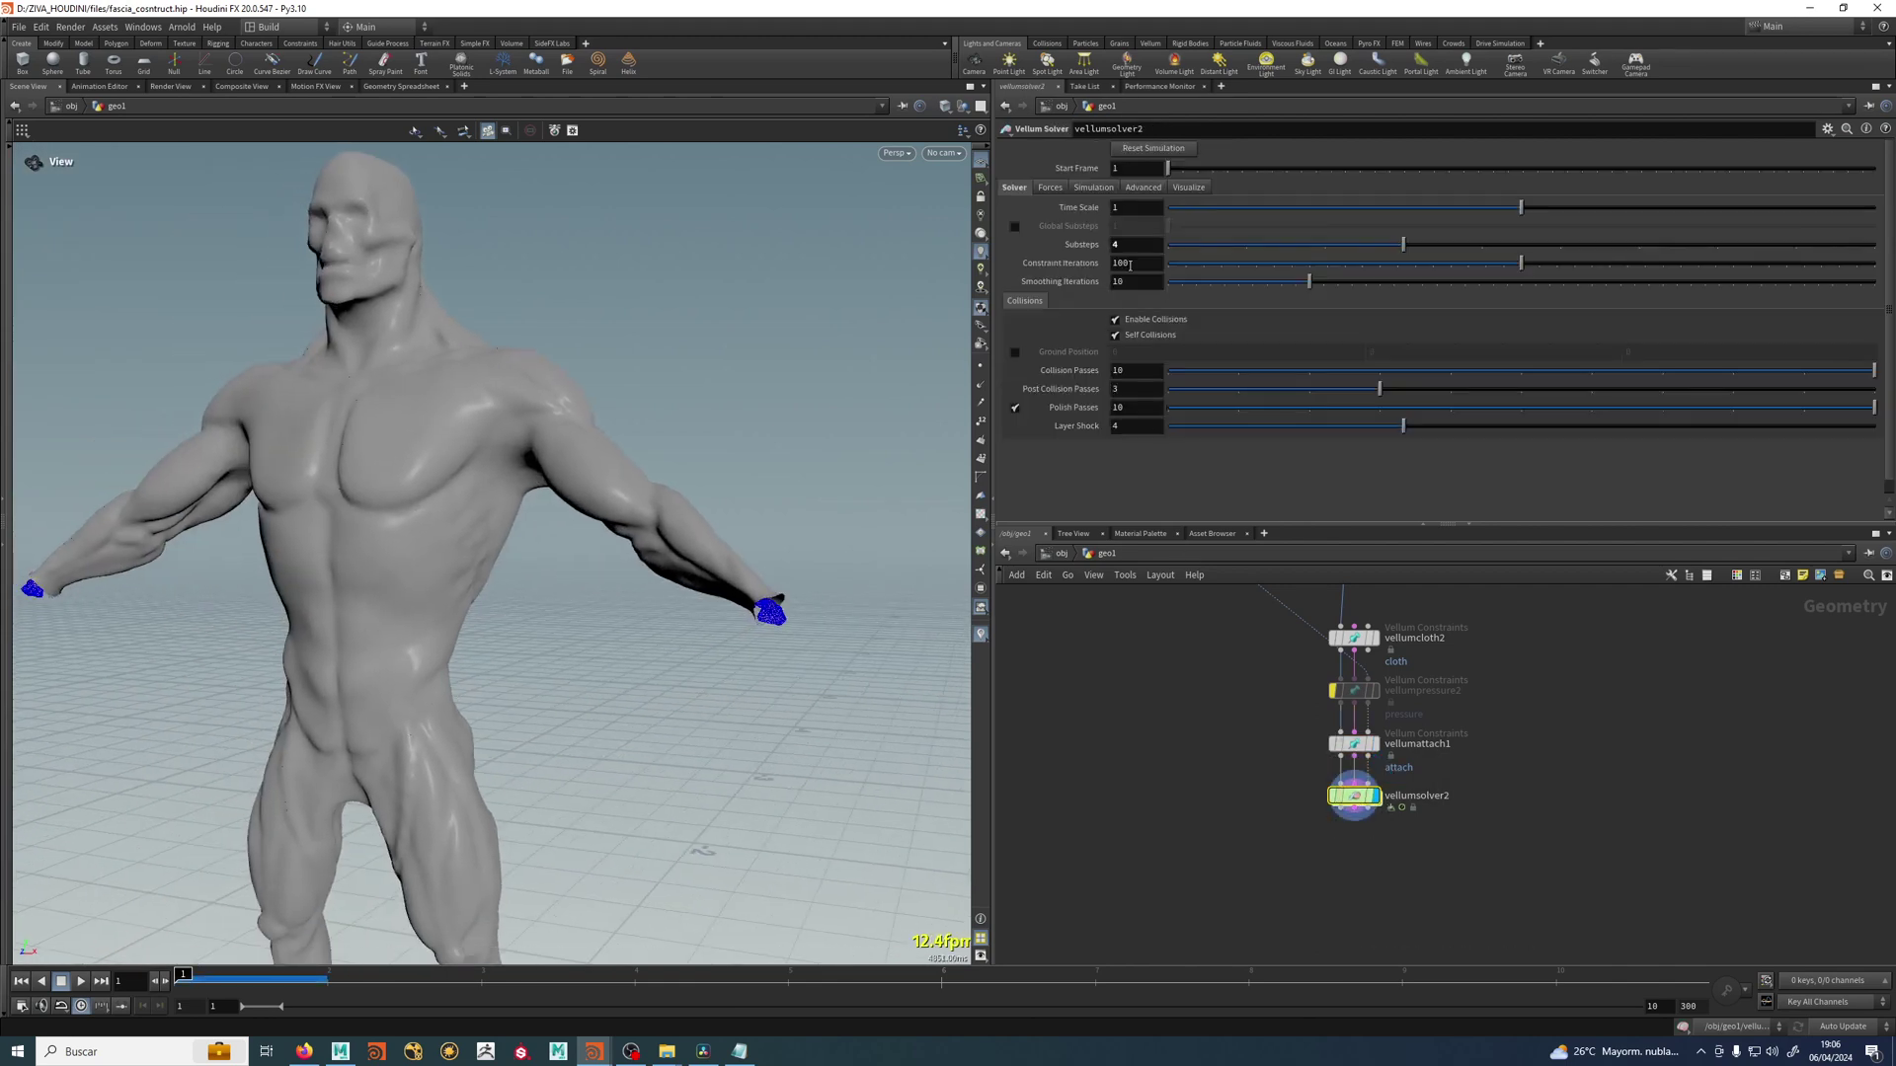
type("1")
key("Return")
scroll(1165, 874, "down", 2)
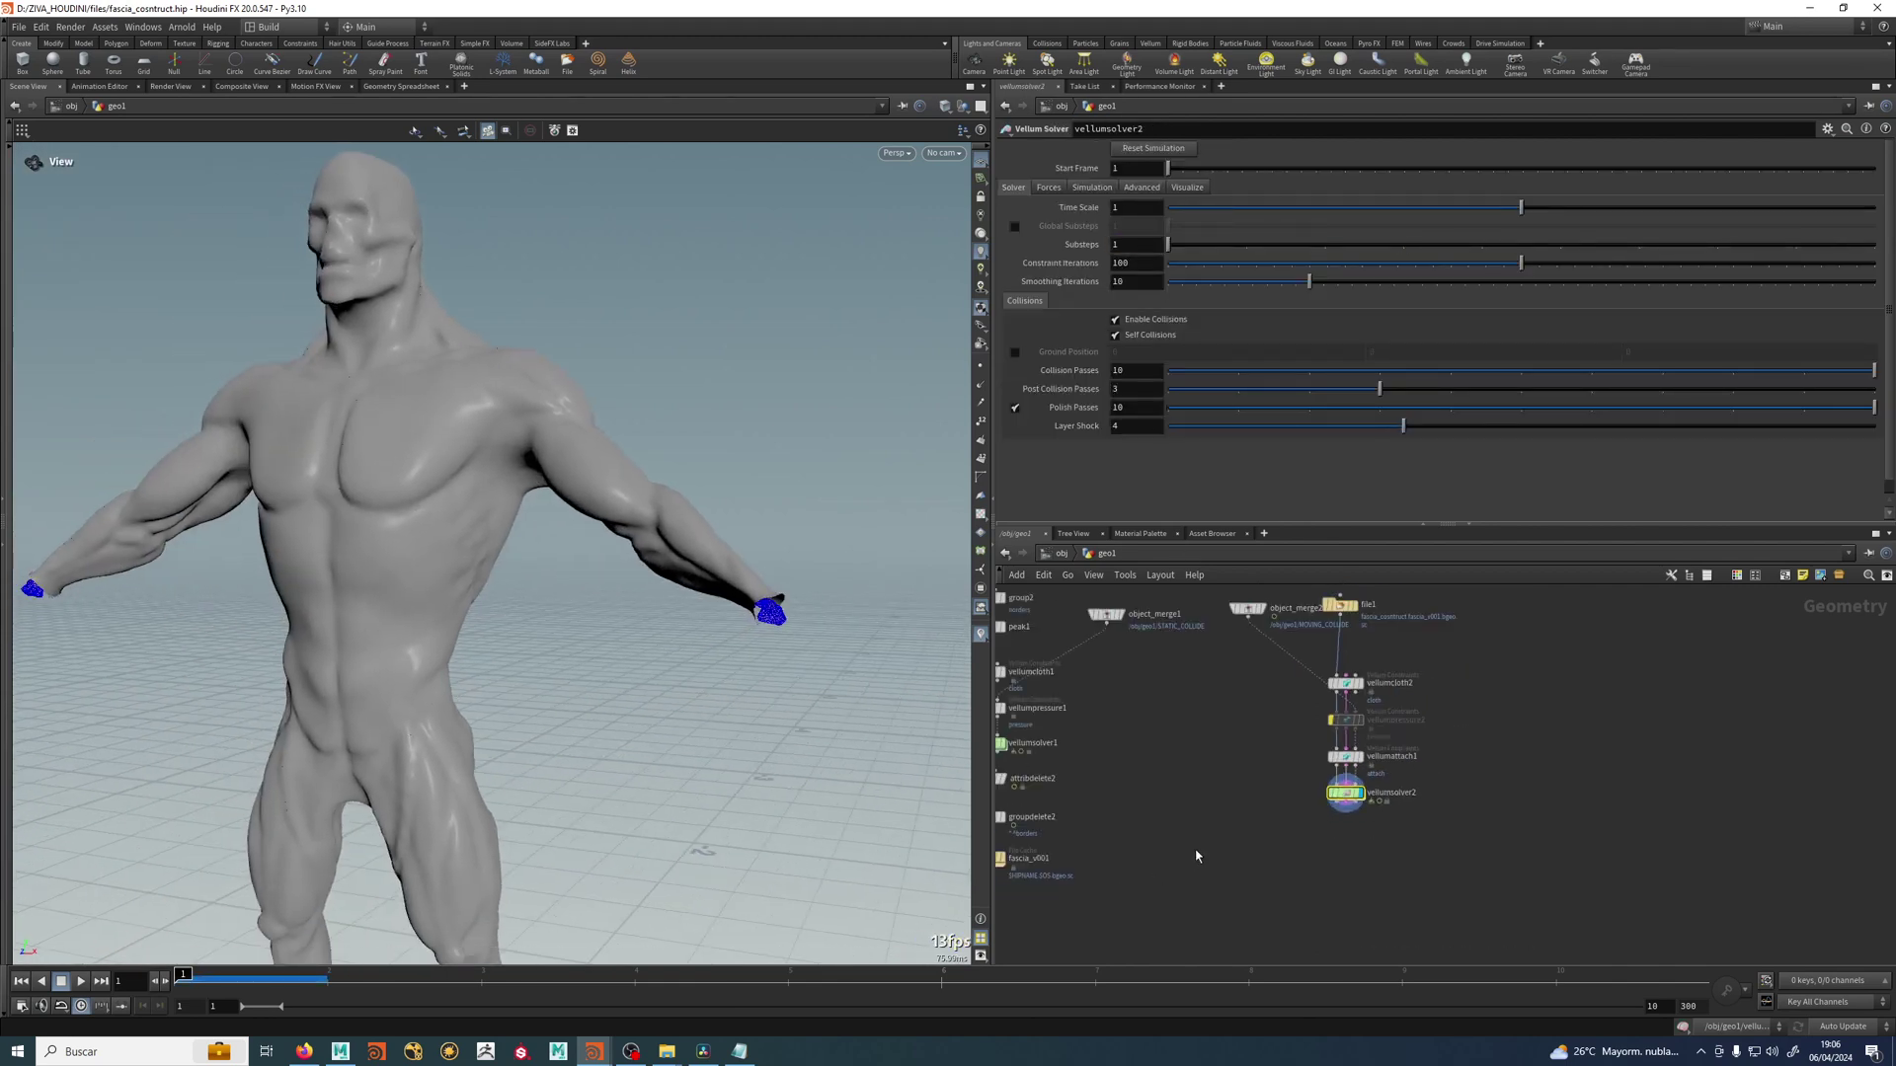
Set the playback range's end frame to 50, play a few frames of the simulation and return to frame 1.
type("50")
key("Return")
middle_click_drag(1299, 832, 1319, 867)
scroll(1317, 866, "down", 2)
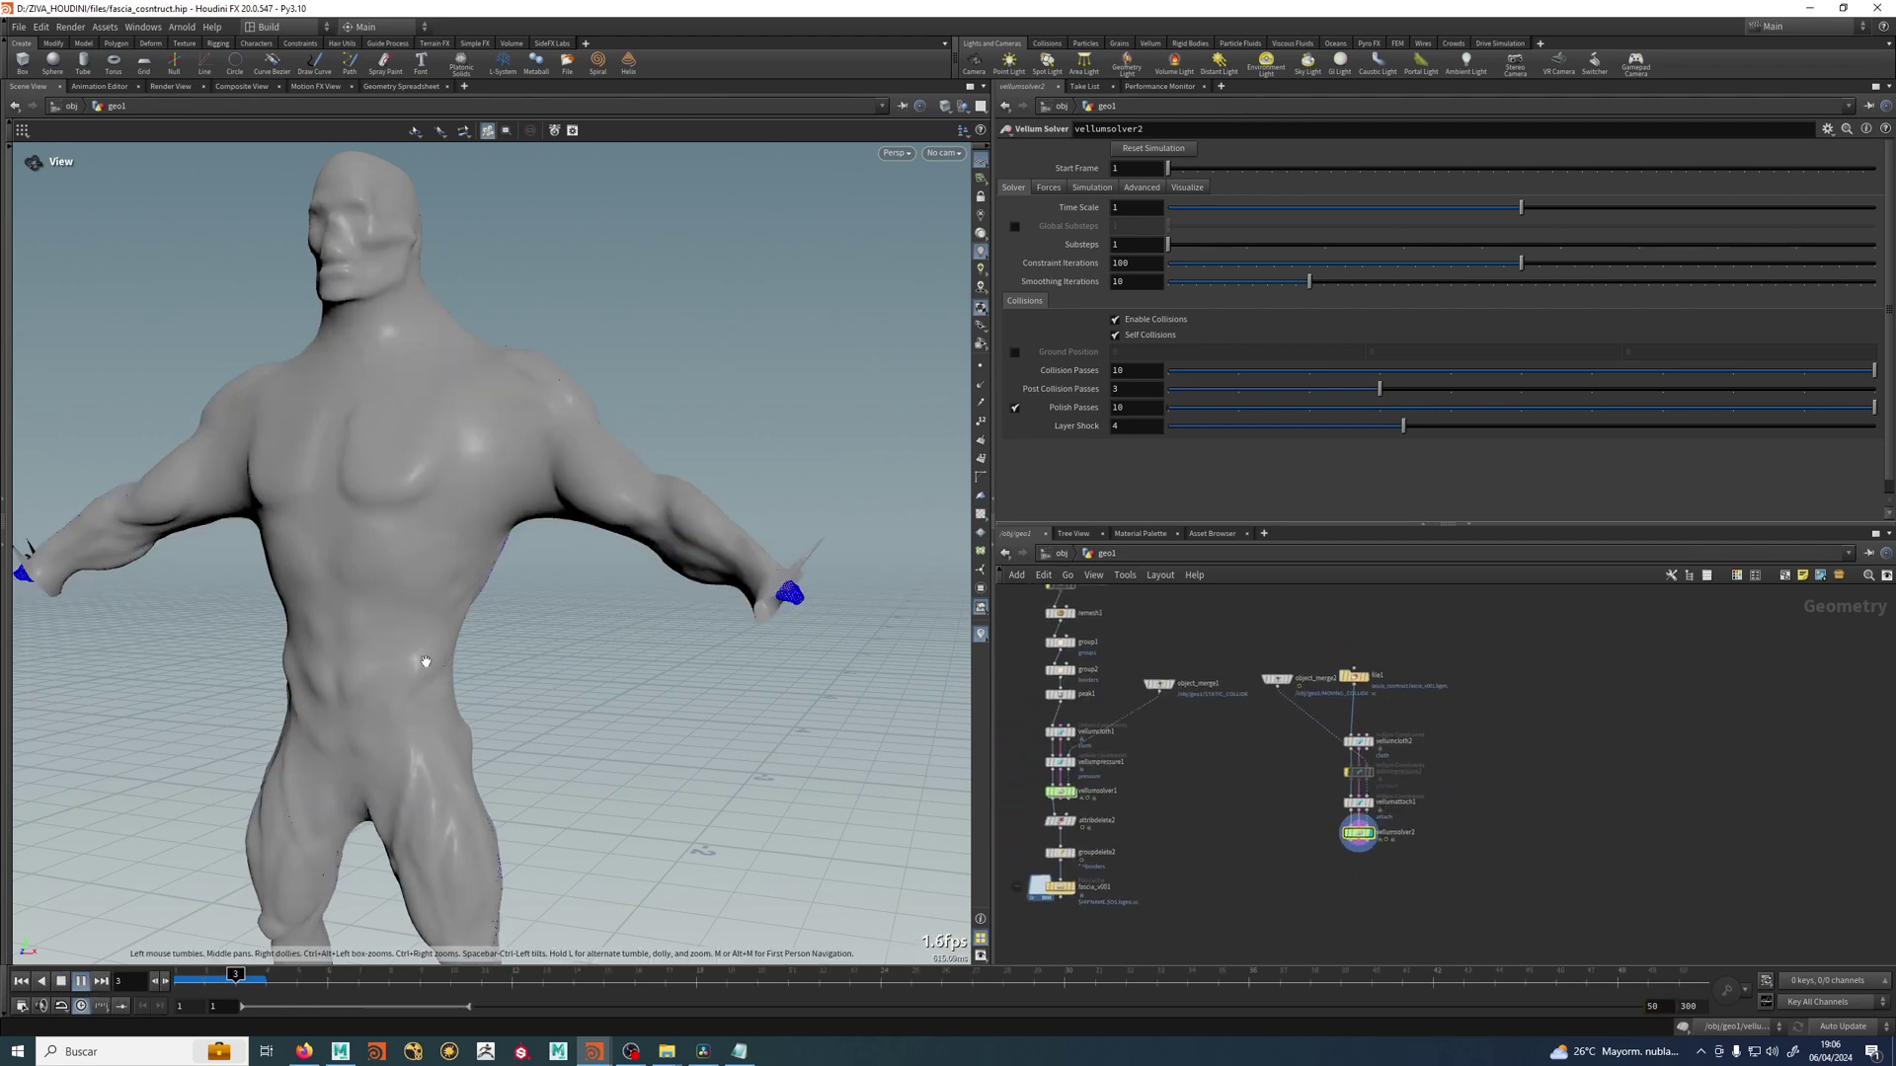
left_click(81, 981)
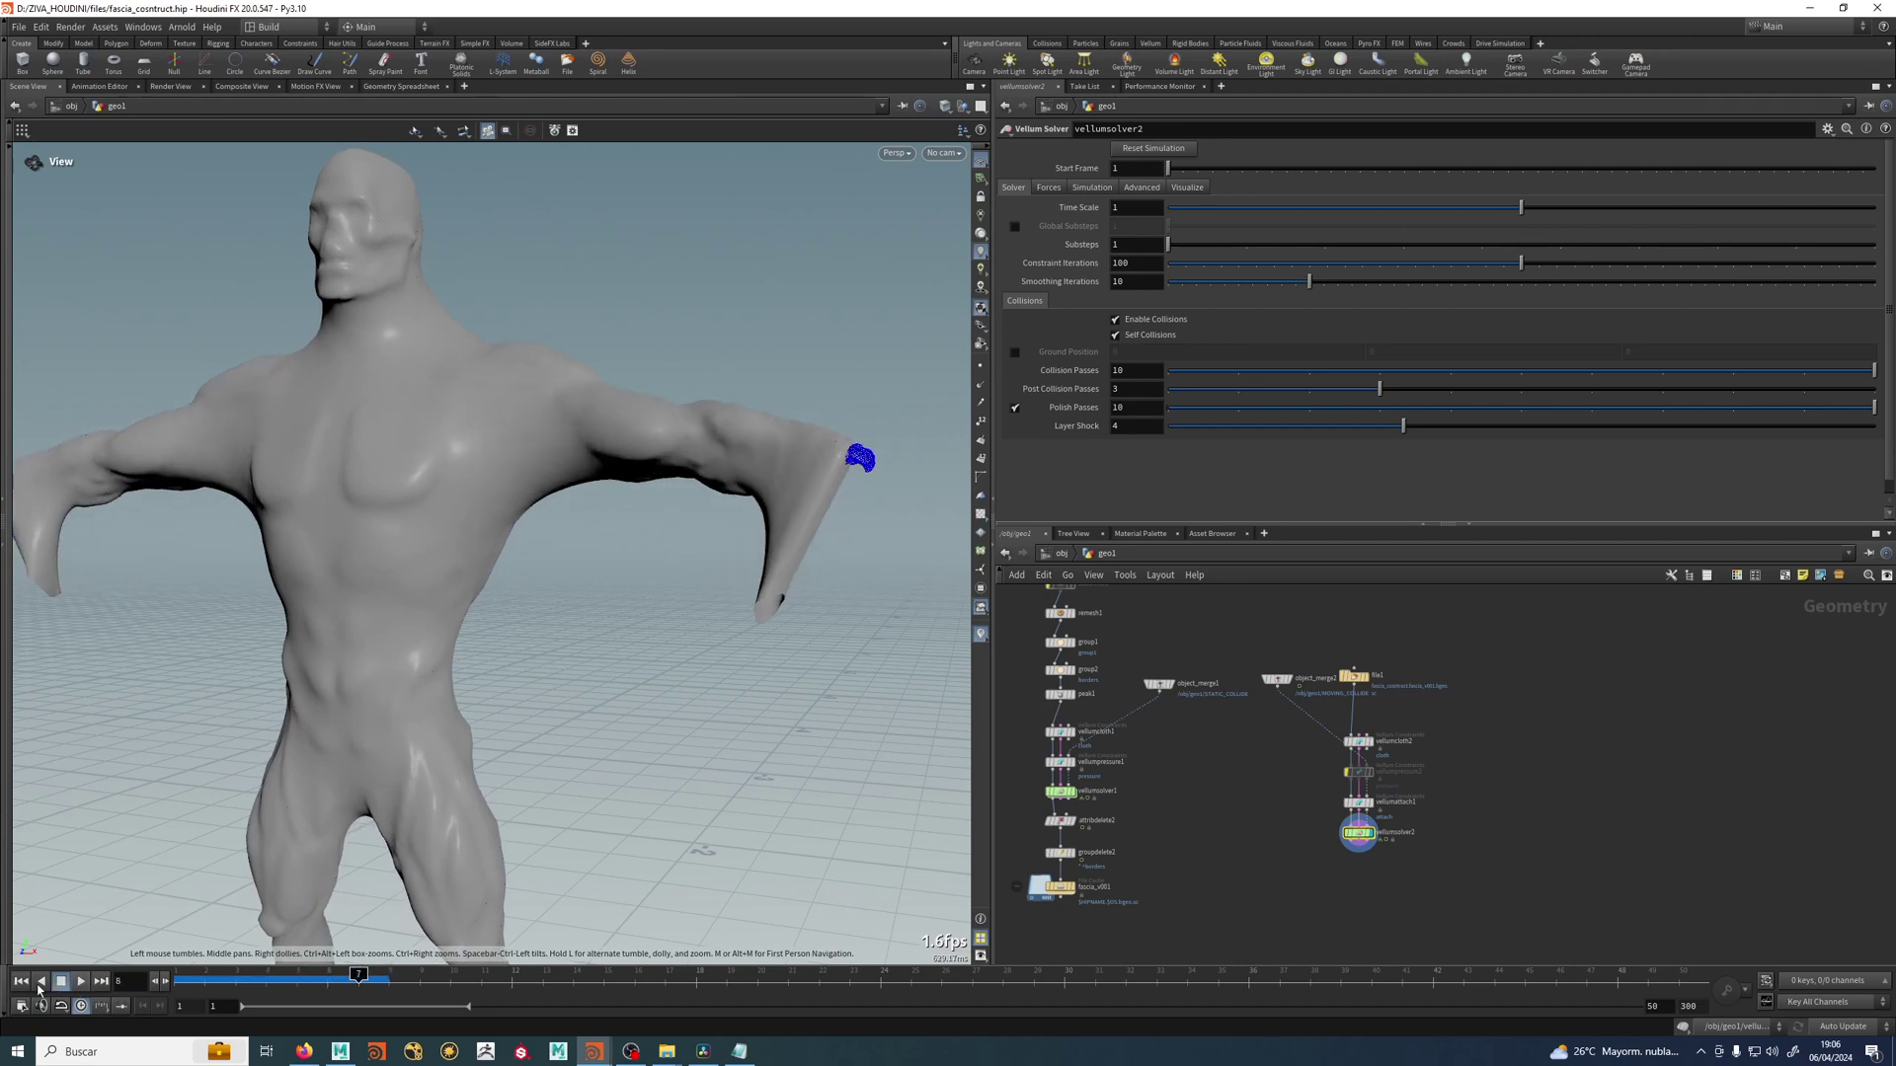
left_click(20, 981)
Select vellumattach1, then display file1 and examine the point groups in its node info.
scroll(1570, 772, "up", 8)
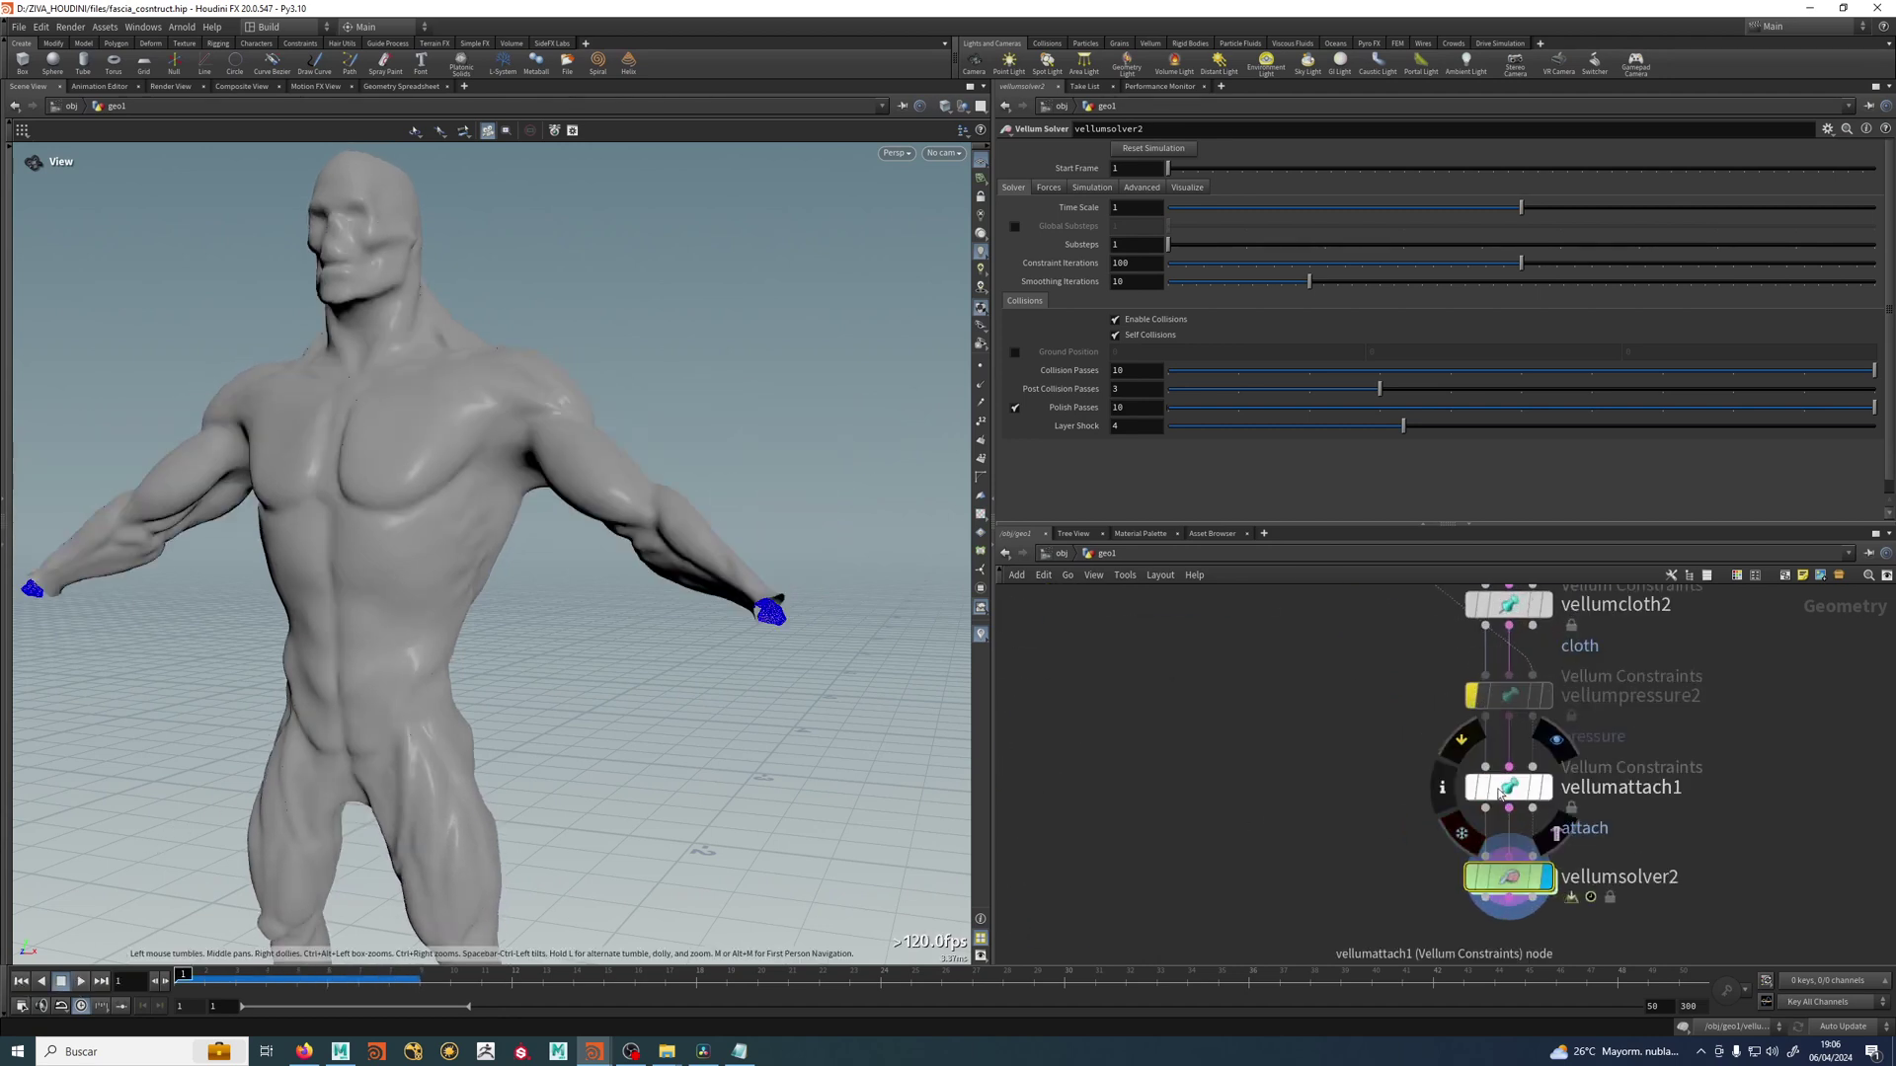
left_click(1537, 790)
middle_click_drag(1662, 686, 1579, 923)
scroll(1473, 677, "up", 2)
middle_click_drag(1445, 553, 1446, 703)
mouse_move(1362, 703)
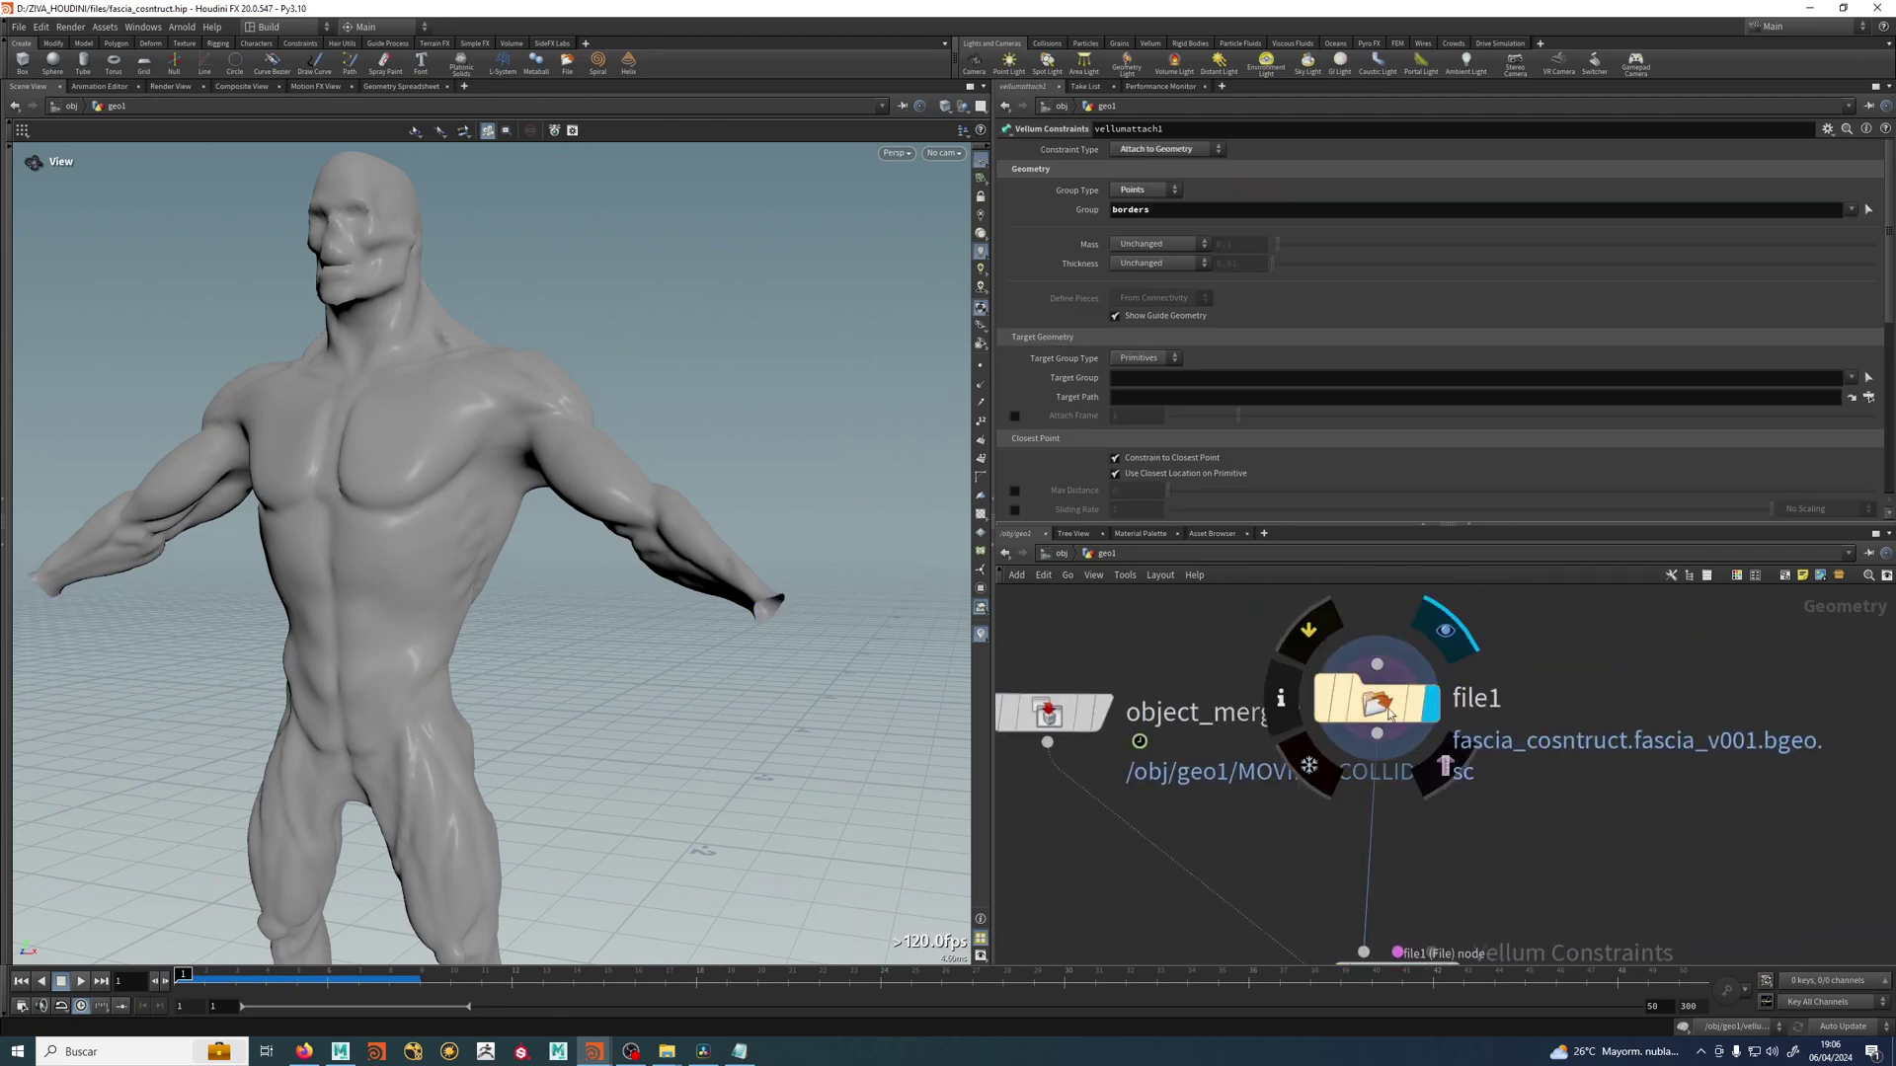
left_click(1293, 706)
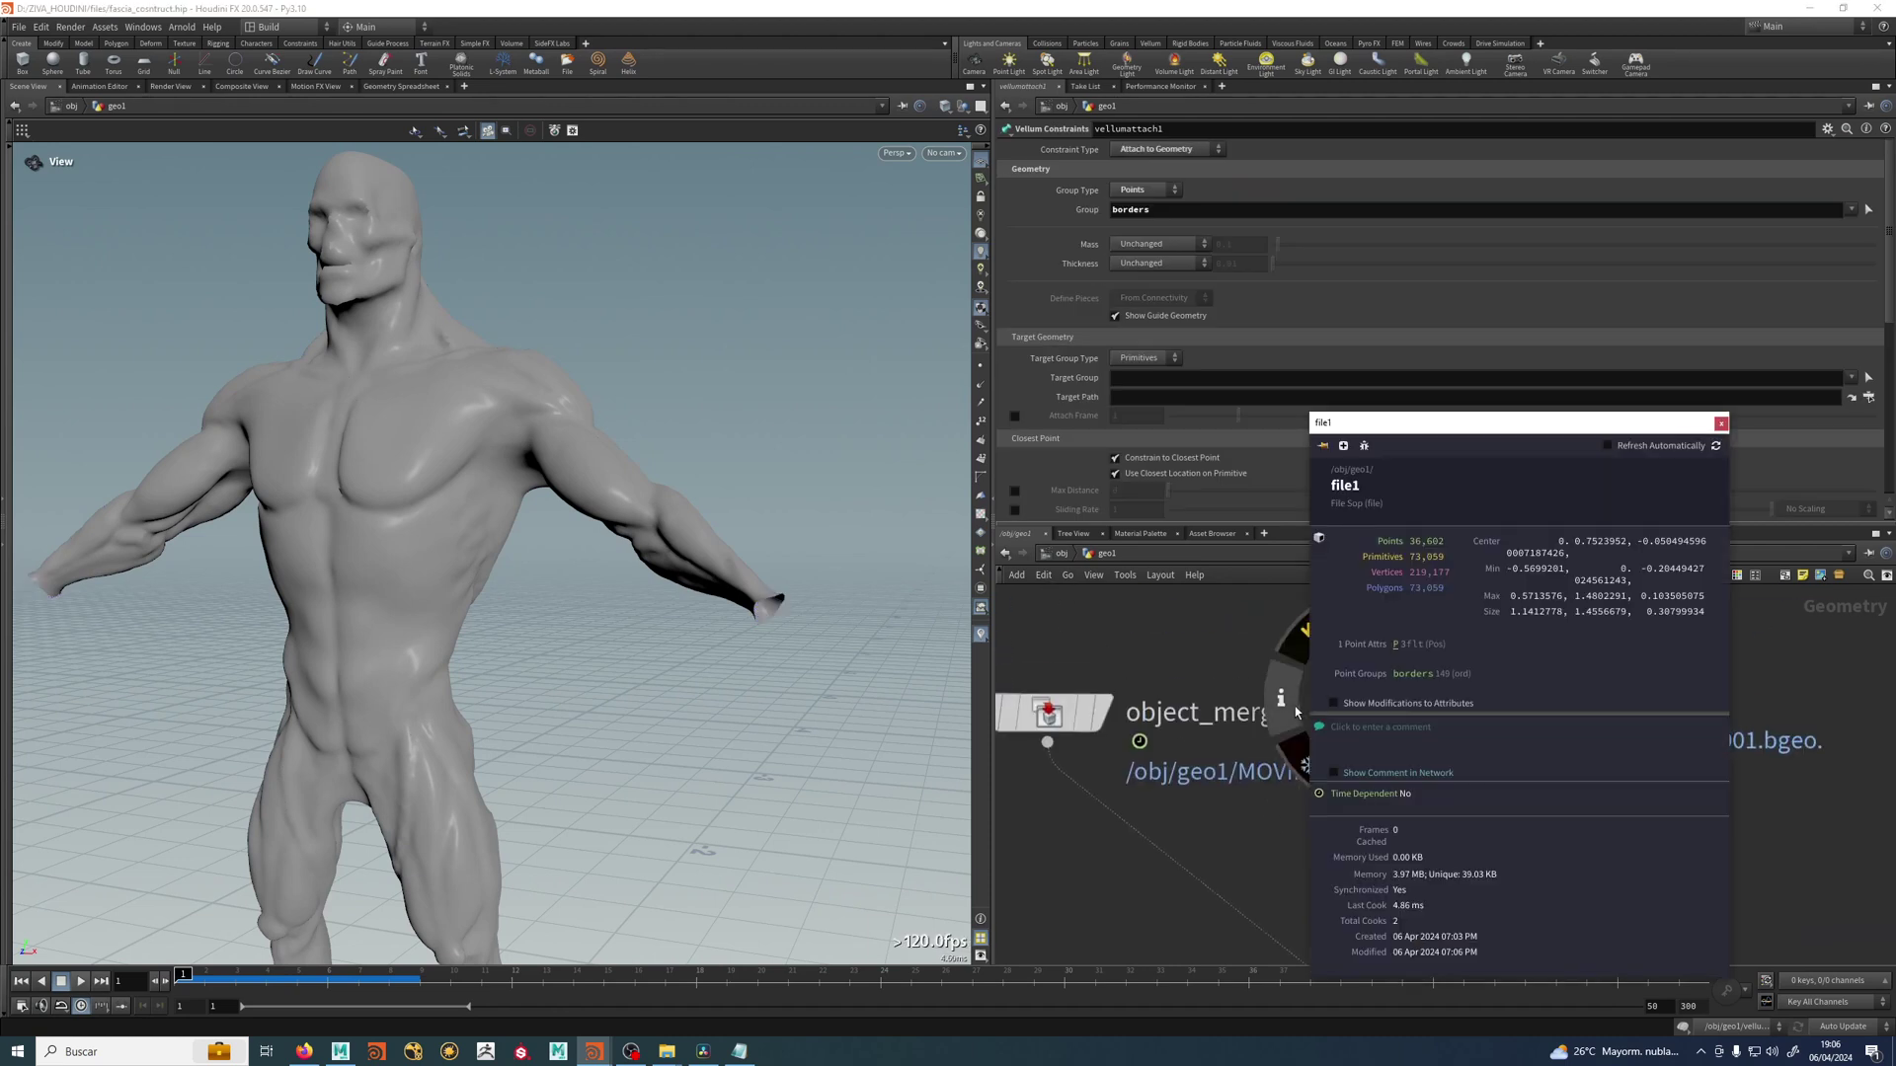
left_click(1720, 424)
Display and select vellumcloth2 and review its Pin to Animation and Stretch settings.
middle_click_drag(1540, 872, 1582, 638)
scroll(1524, 721, "down", 2)
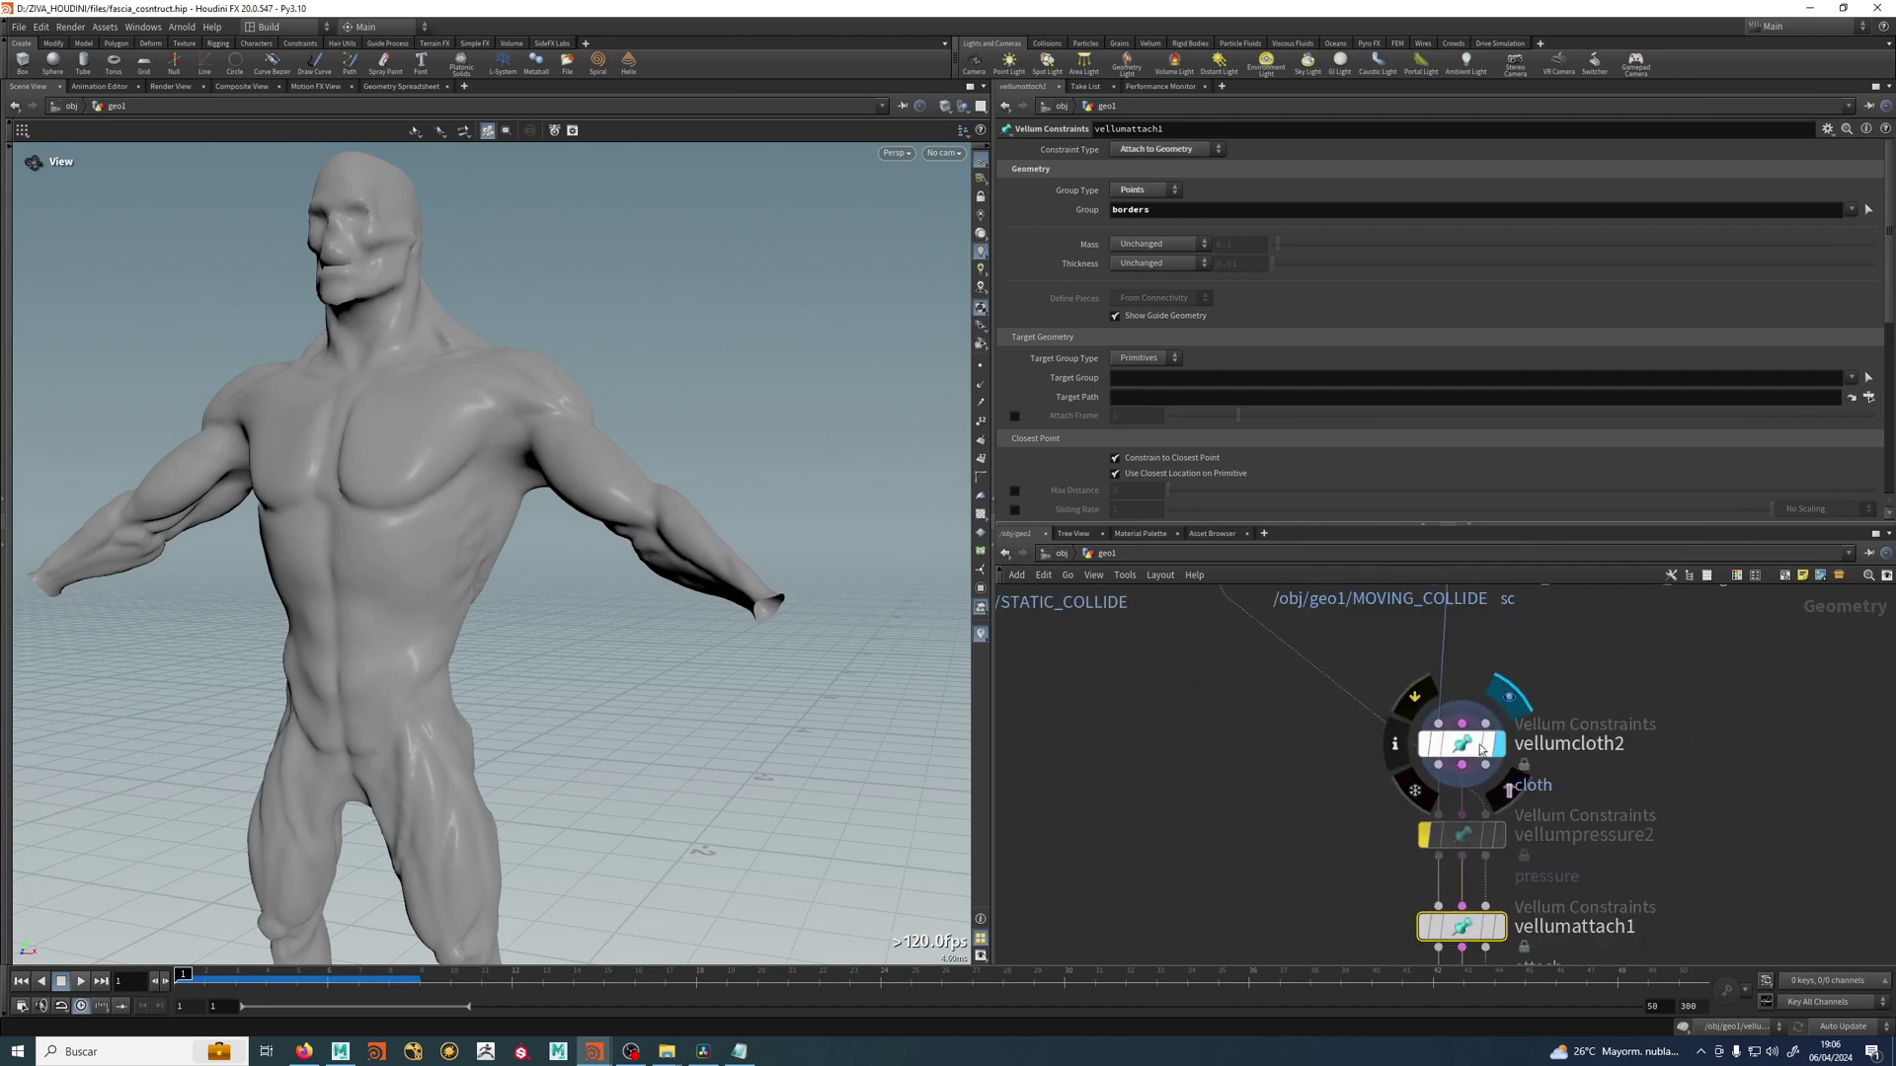
left_click(1497, 743)
left_click(1471, 751)
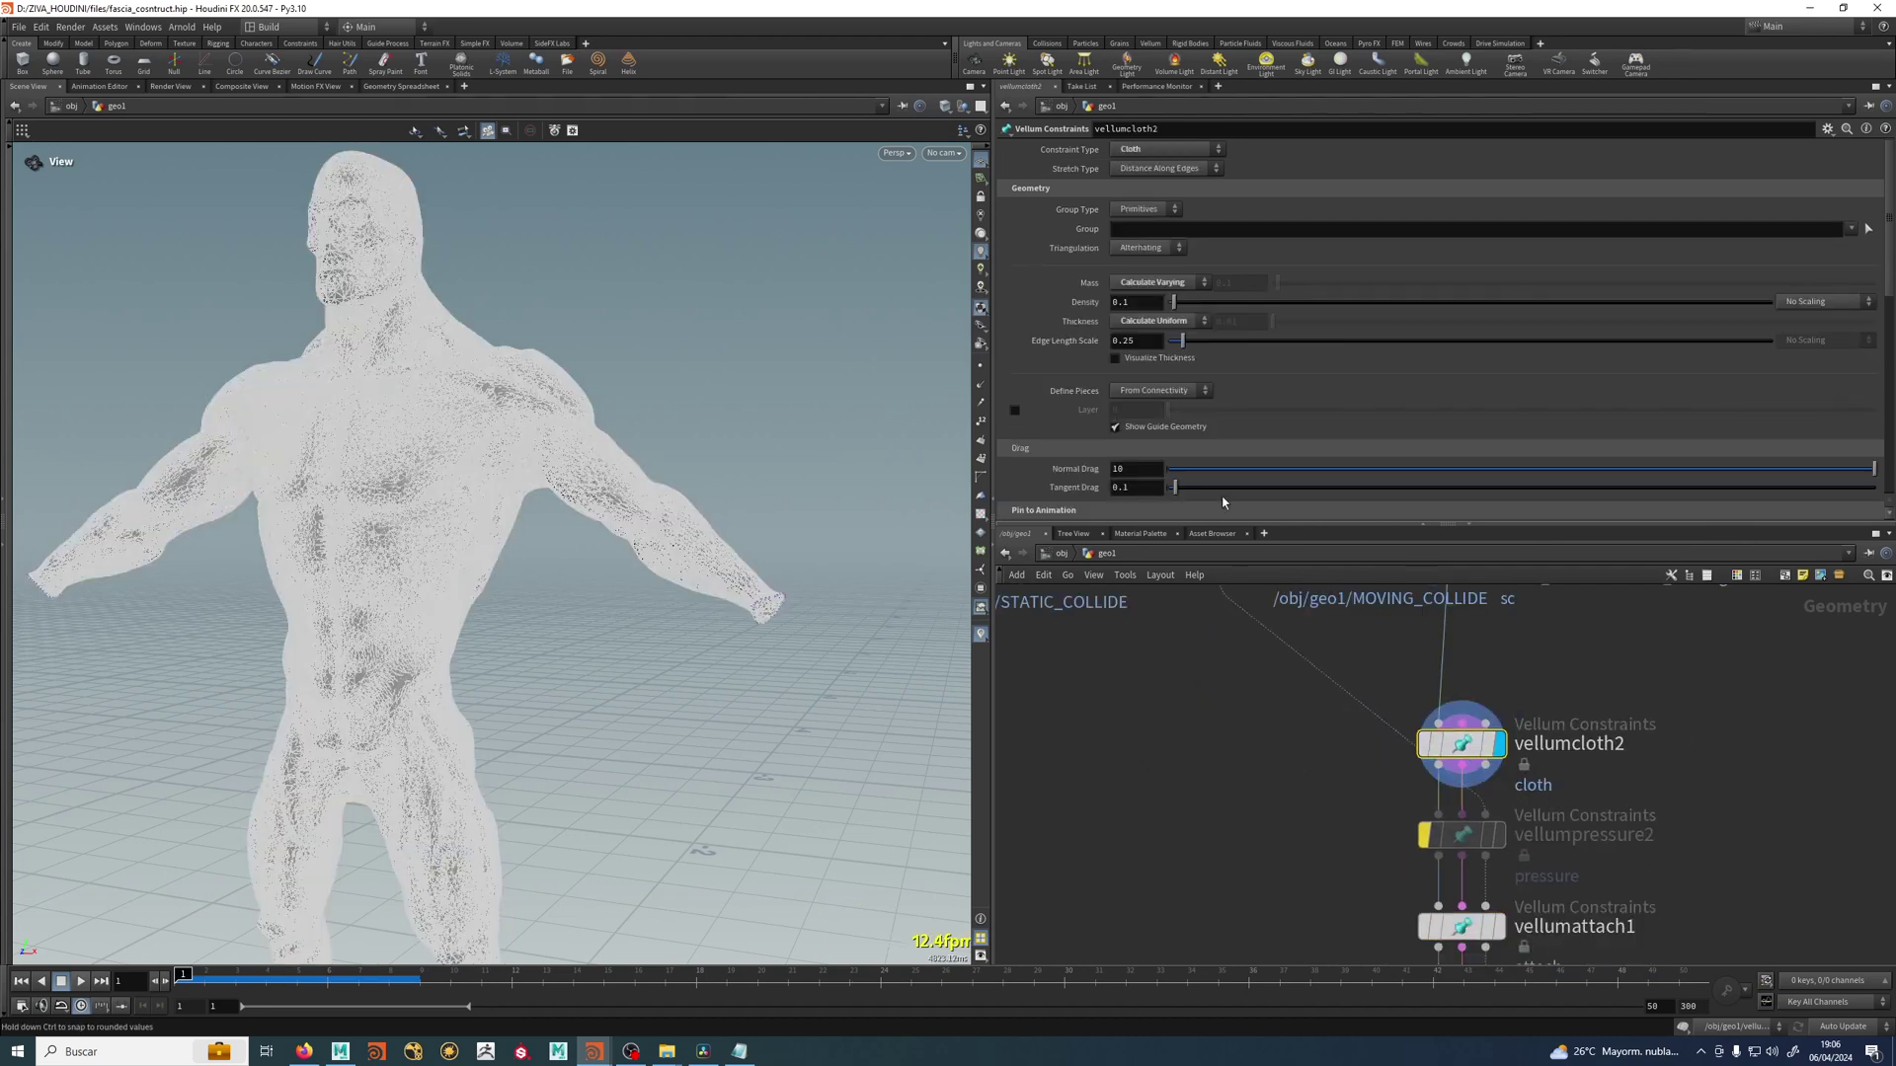
scroll(1299, 347, "down", 4)
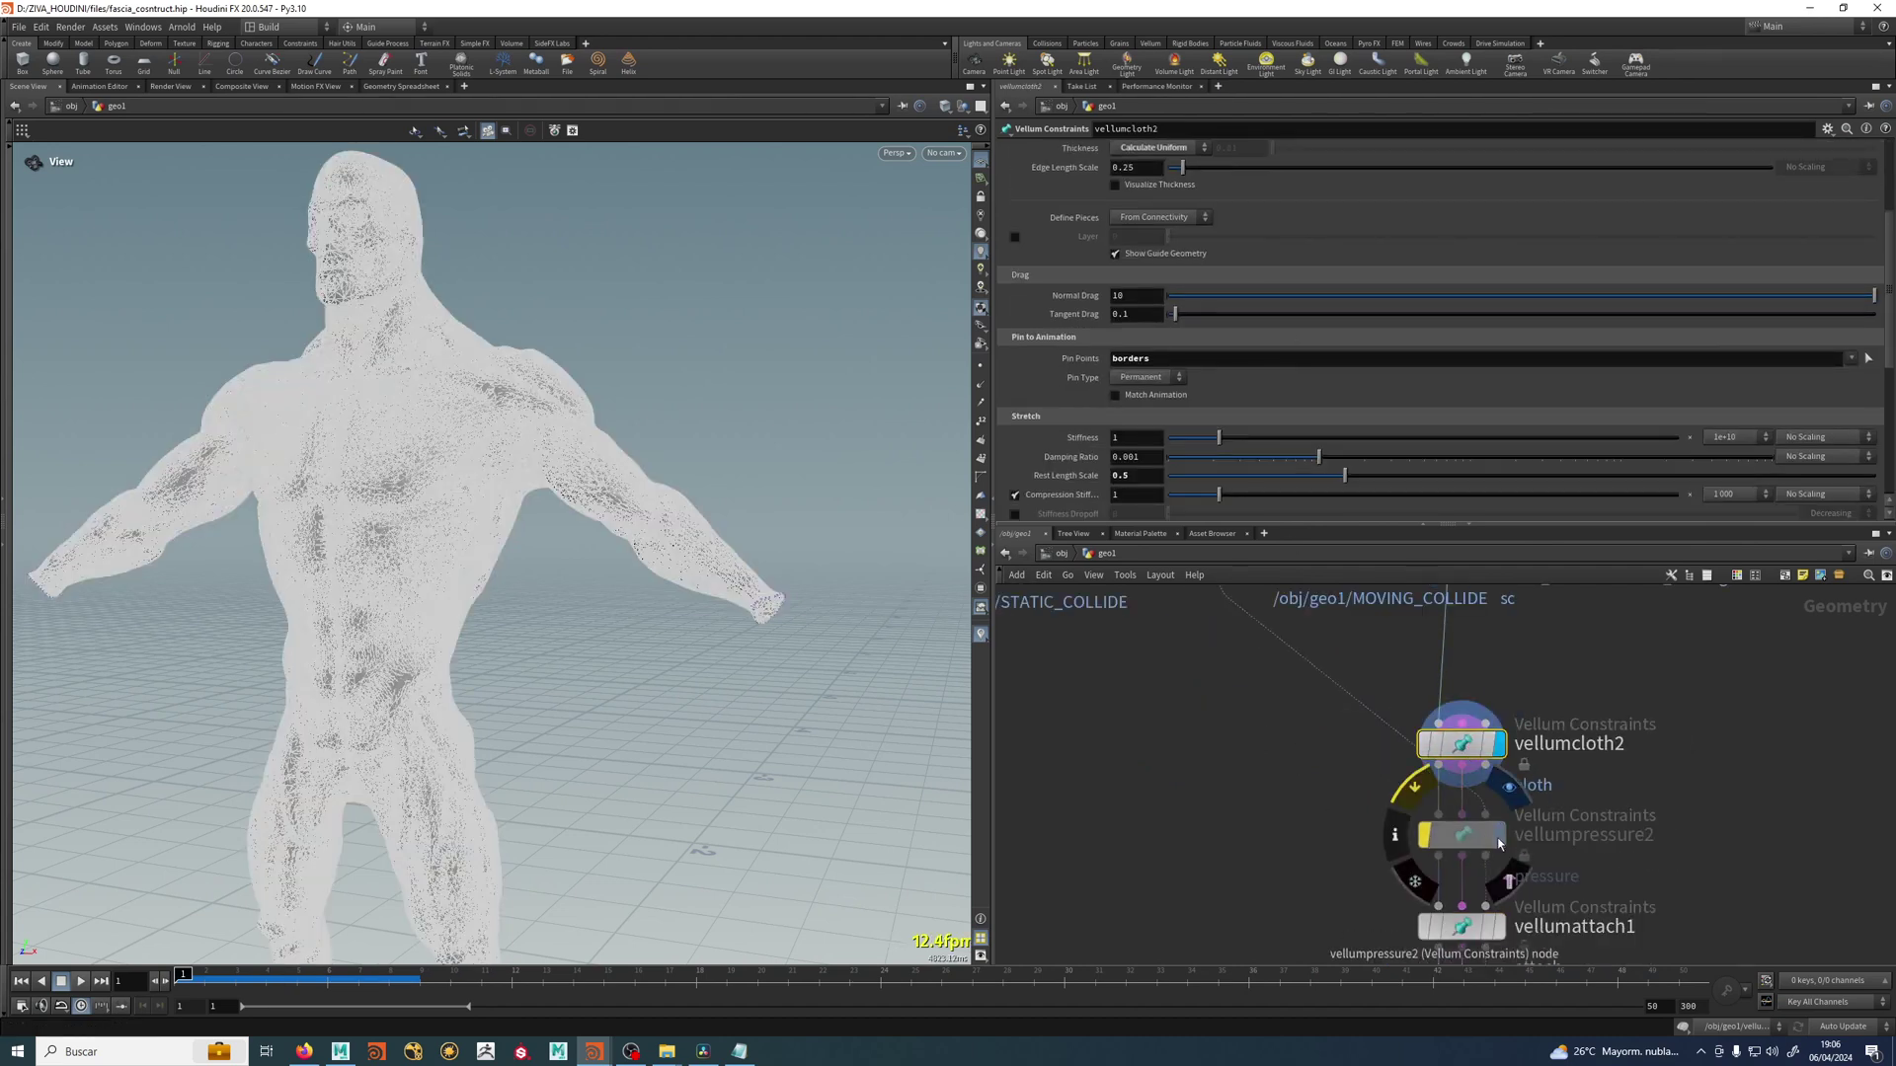
Re-enable vellumpressure2, display vellumsolver2 and play the simulation to inspect the arms.
left_click(1422, 835)
scroll(1299, 778, "down", 2)
middle_click_drag(1299, 778, 1301, 824)
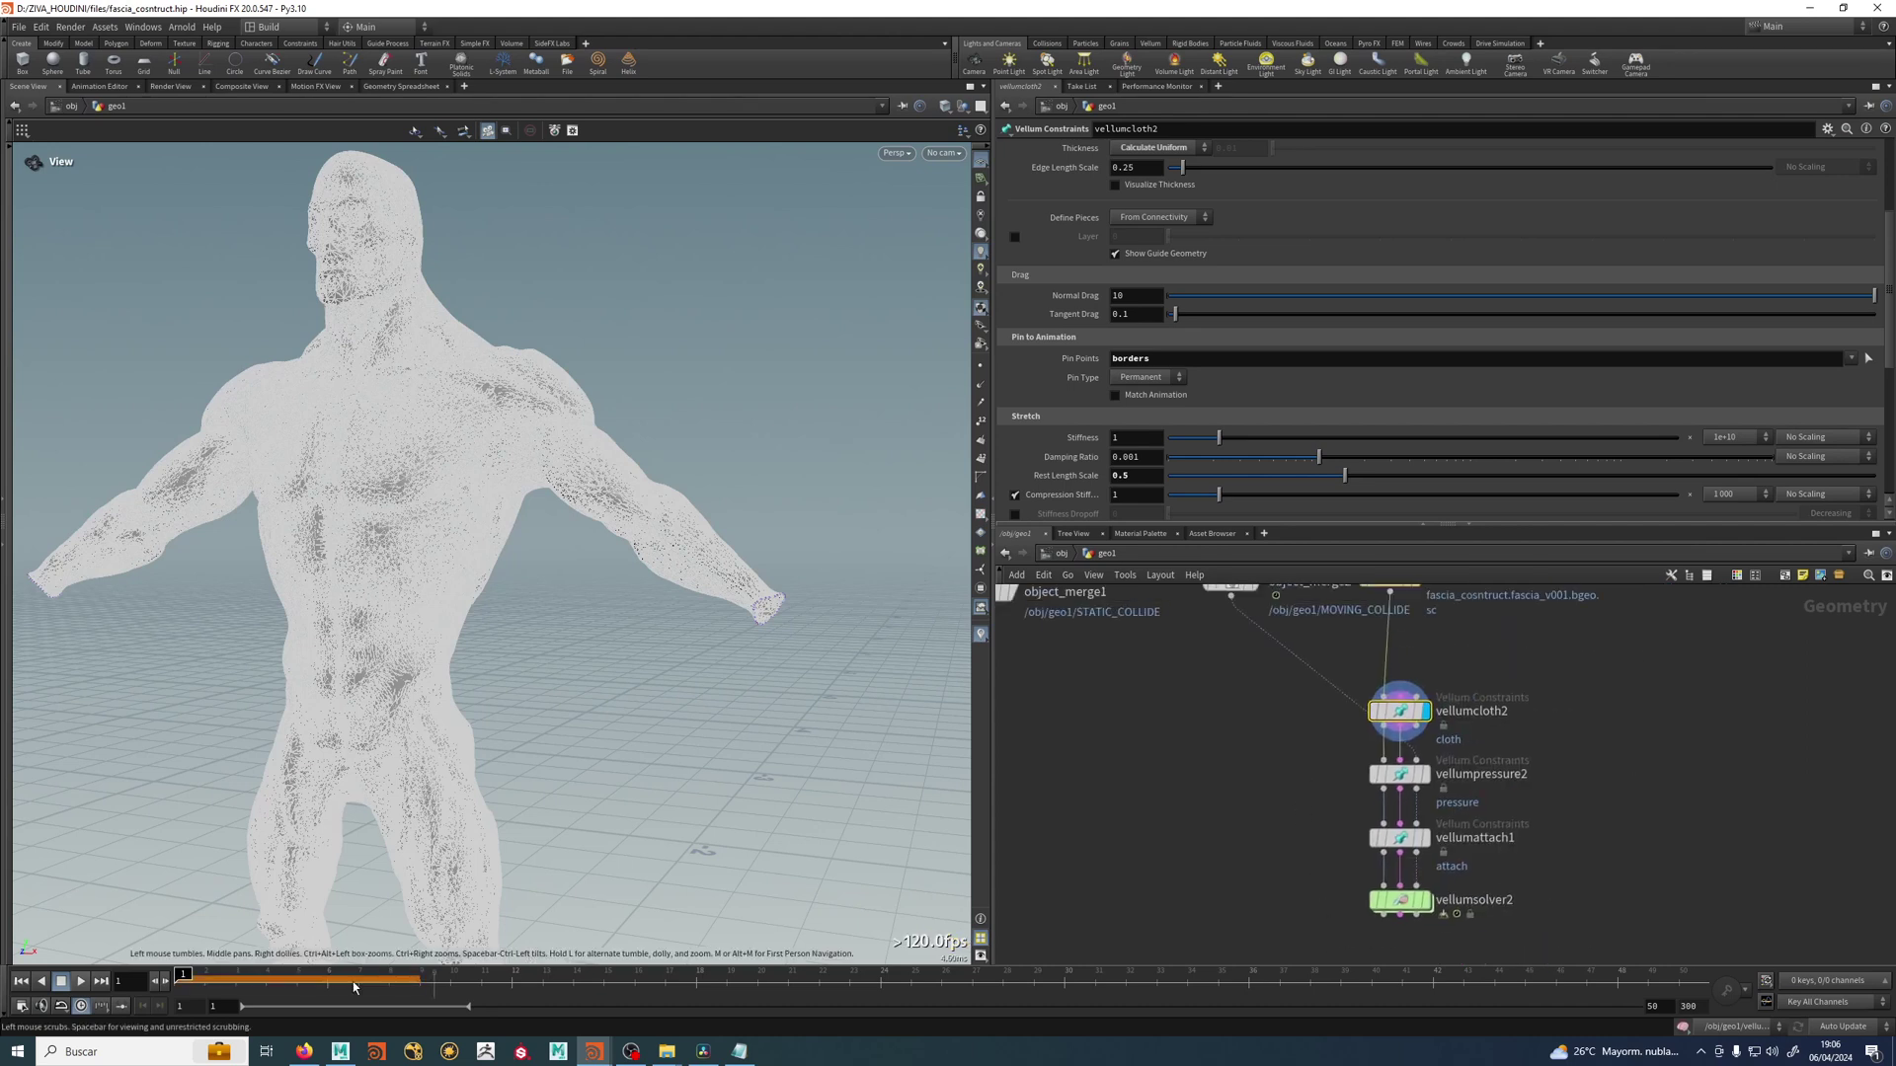
left_click(1427, 901)
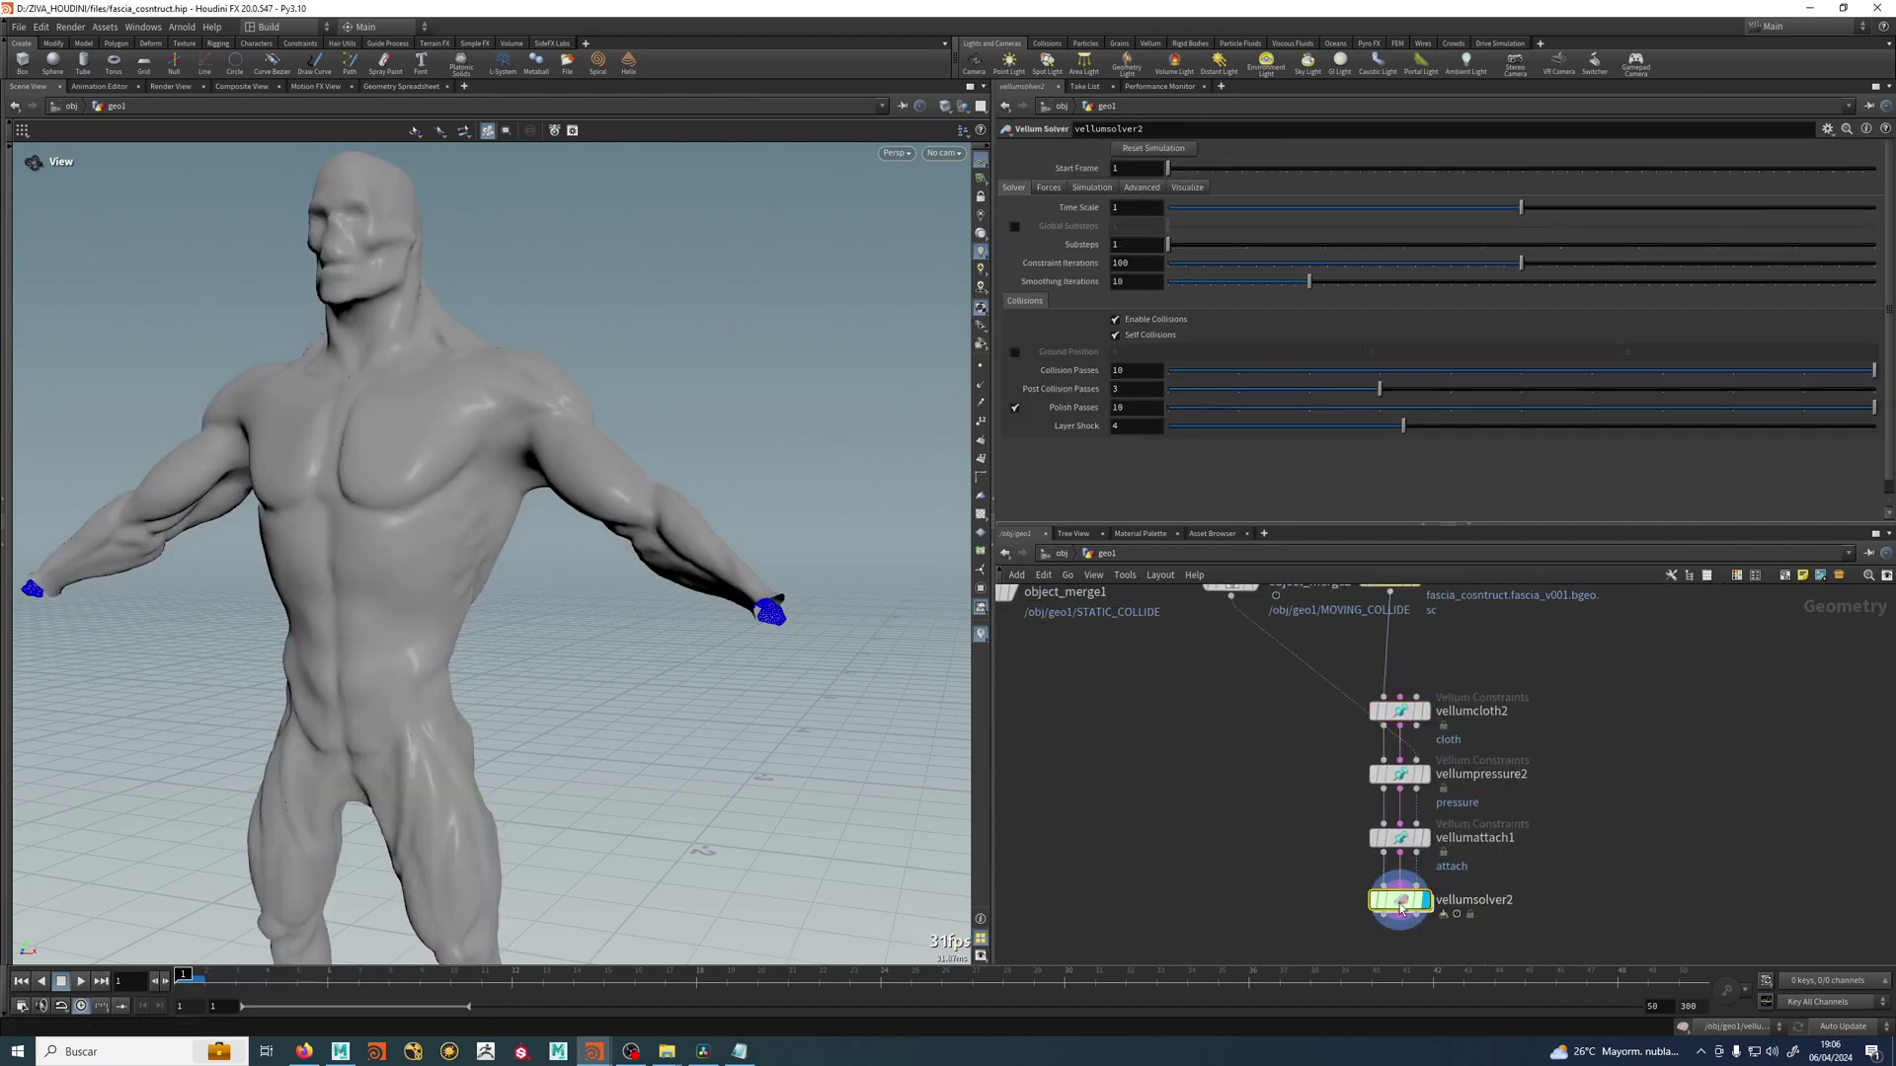
left_click(81, 982)
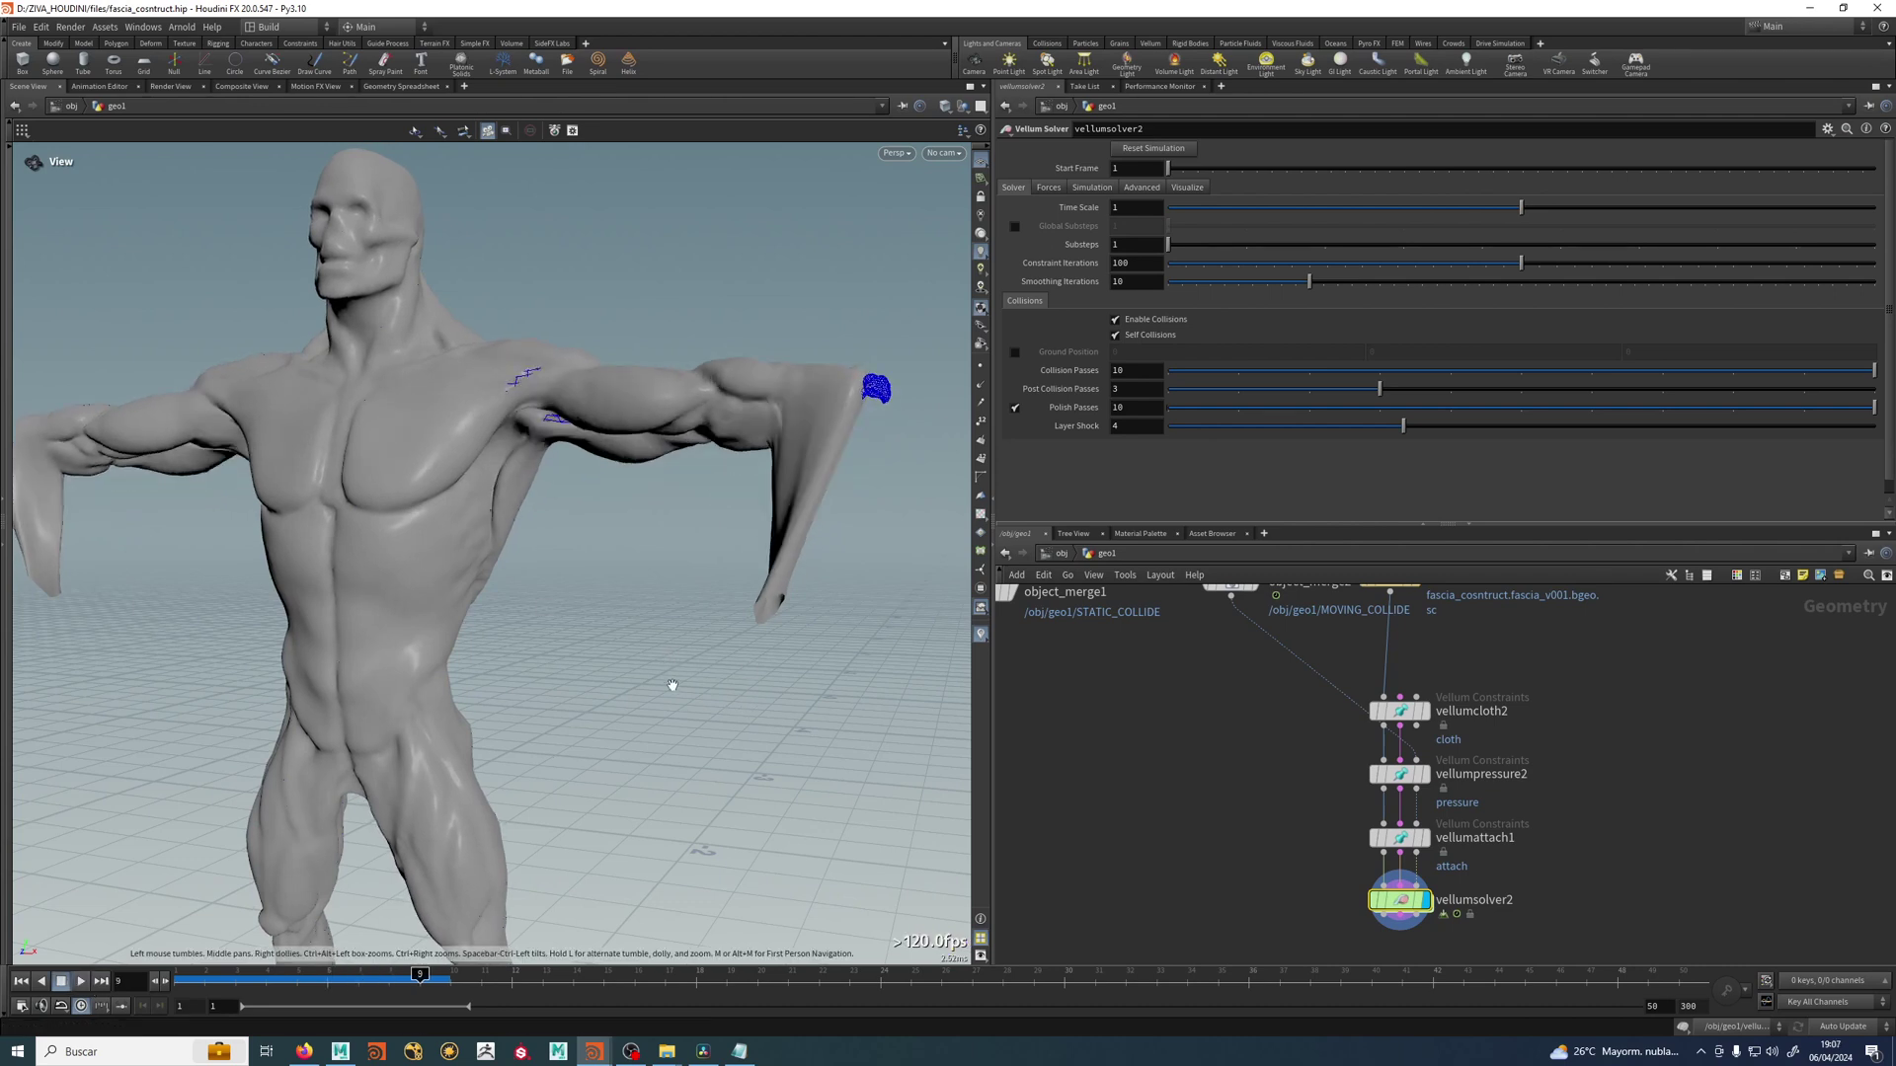
right_click_drag(713, 700, 548, 659)
left_click_drag(559, 670, 837, 761)
Display and select vellumcloth2 and examine its attributes and point groups in the node info.
mouse_move(1228, 770)
middle_mouse_down()
mouse_move(1157, 846)
mouse_move(1251, 770)
middle_mouse_up()
scroll(1254, 766, "up", 1)
left_click(1358, 657)
left_click(1313, 697)
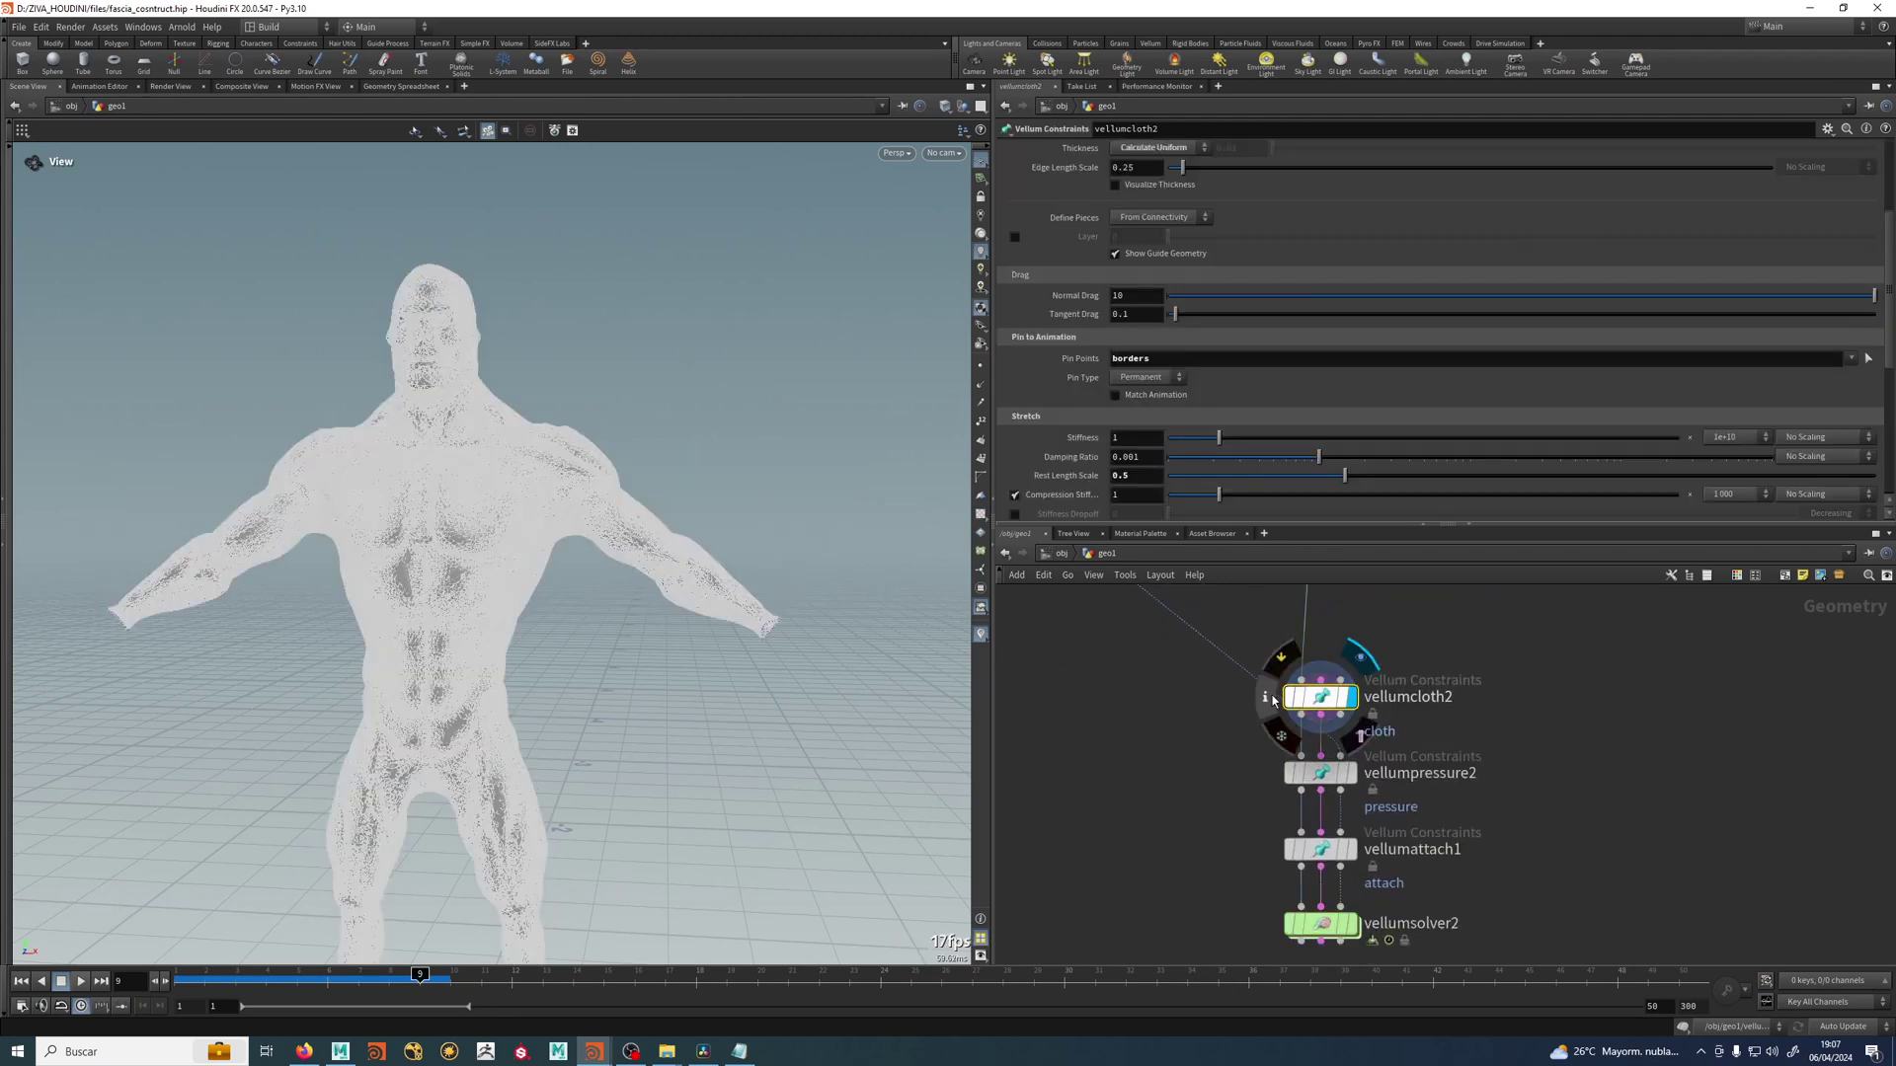
left_click(1267, 700)
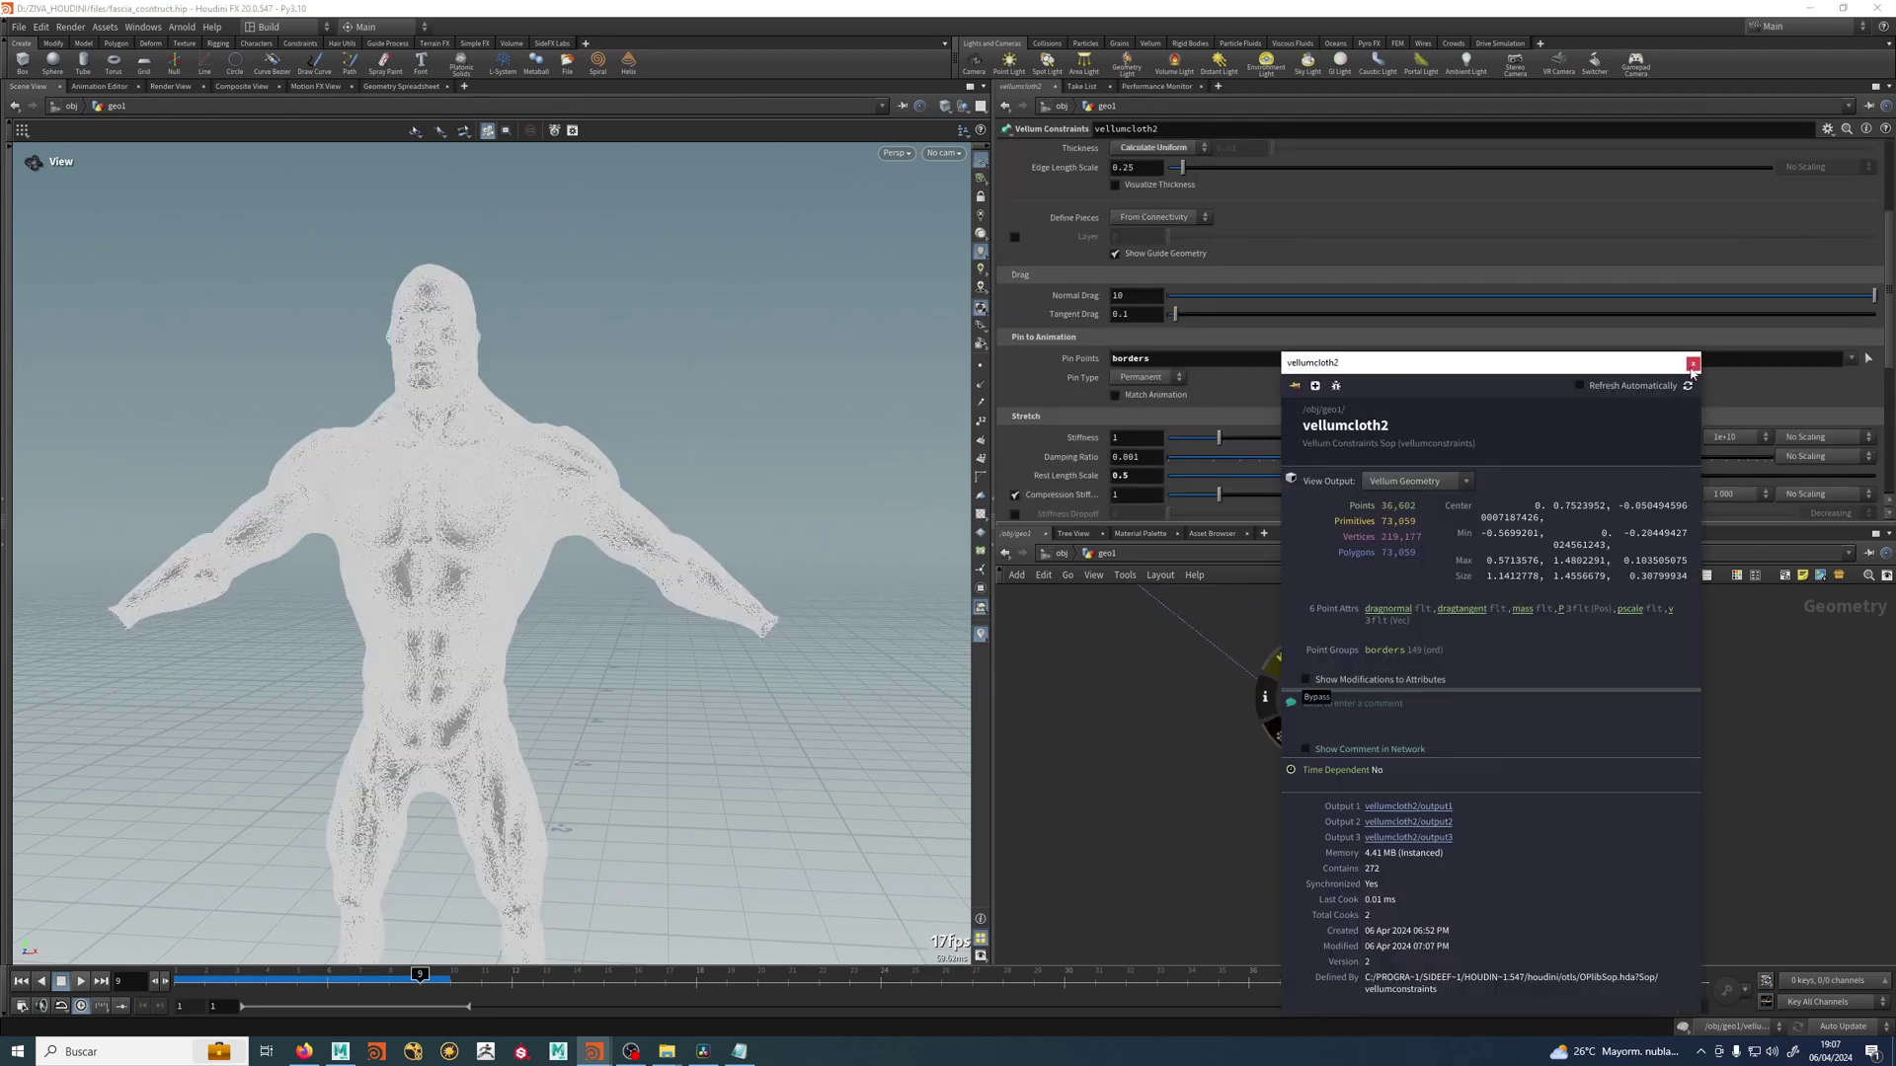
left_click(1692, 364)
Display and select vellumcloth1 in the first Vellum chain and examine its point groups in the node info.
middle_click_drag(1446, 658, 1423, 810)
scroll(1423, 811, "down", 4)
middle_click_drag(1257, 864, 1469, 818)
scroll(1469, 818, "up", 1)
scroll(1198, 814, "up", 1)
left_click(1193, 724)
left_click(1163, 751)
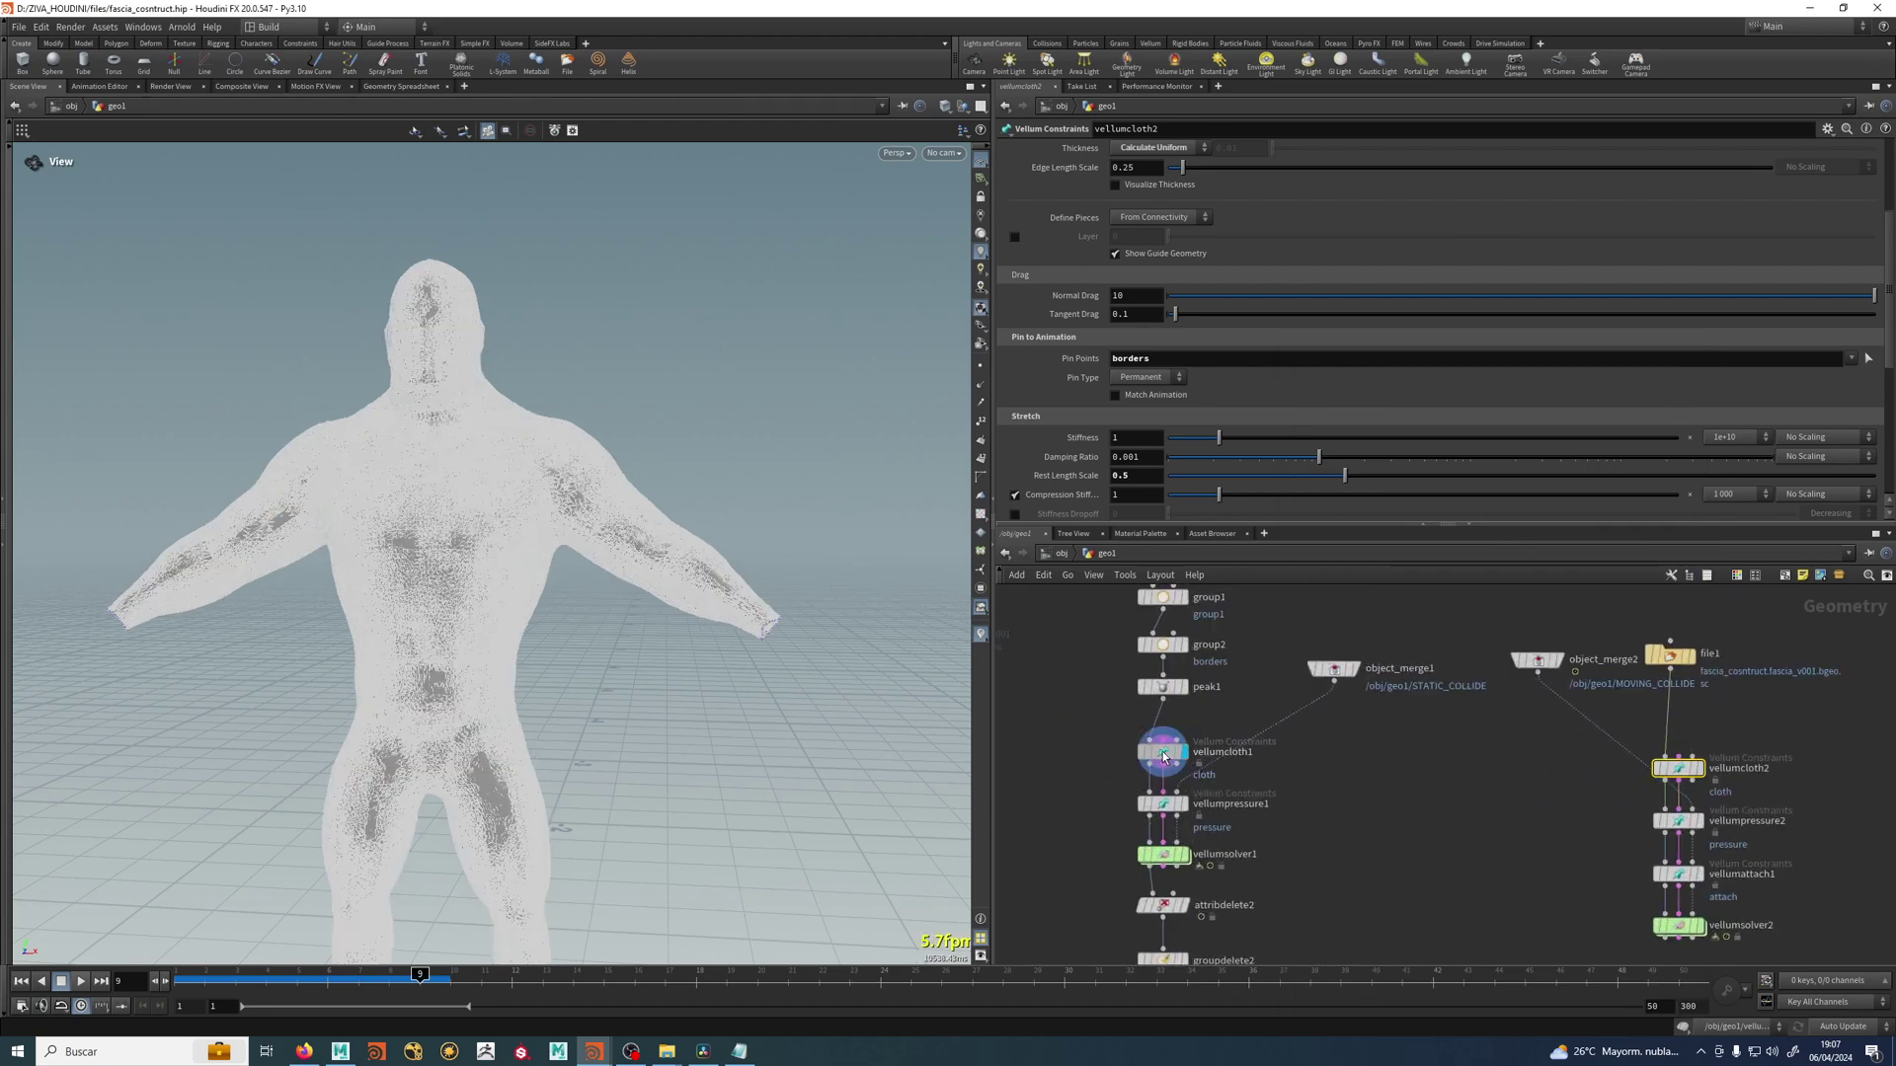
left_click(1124, 752)
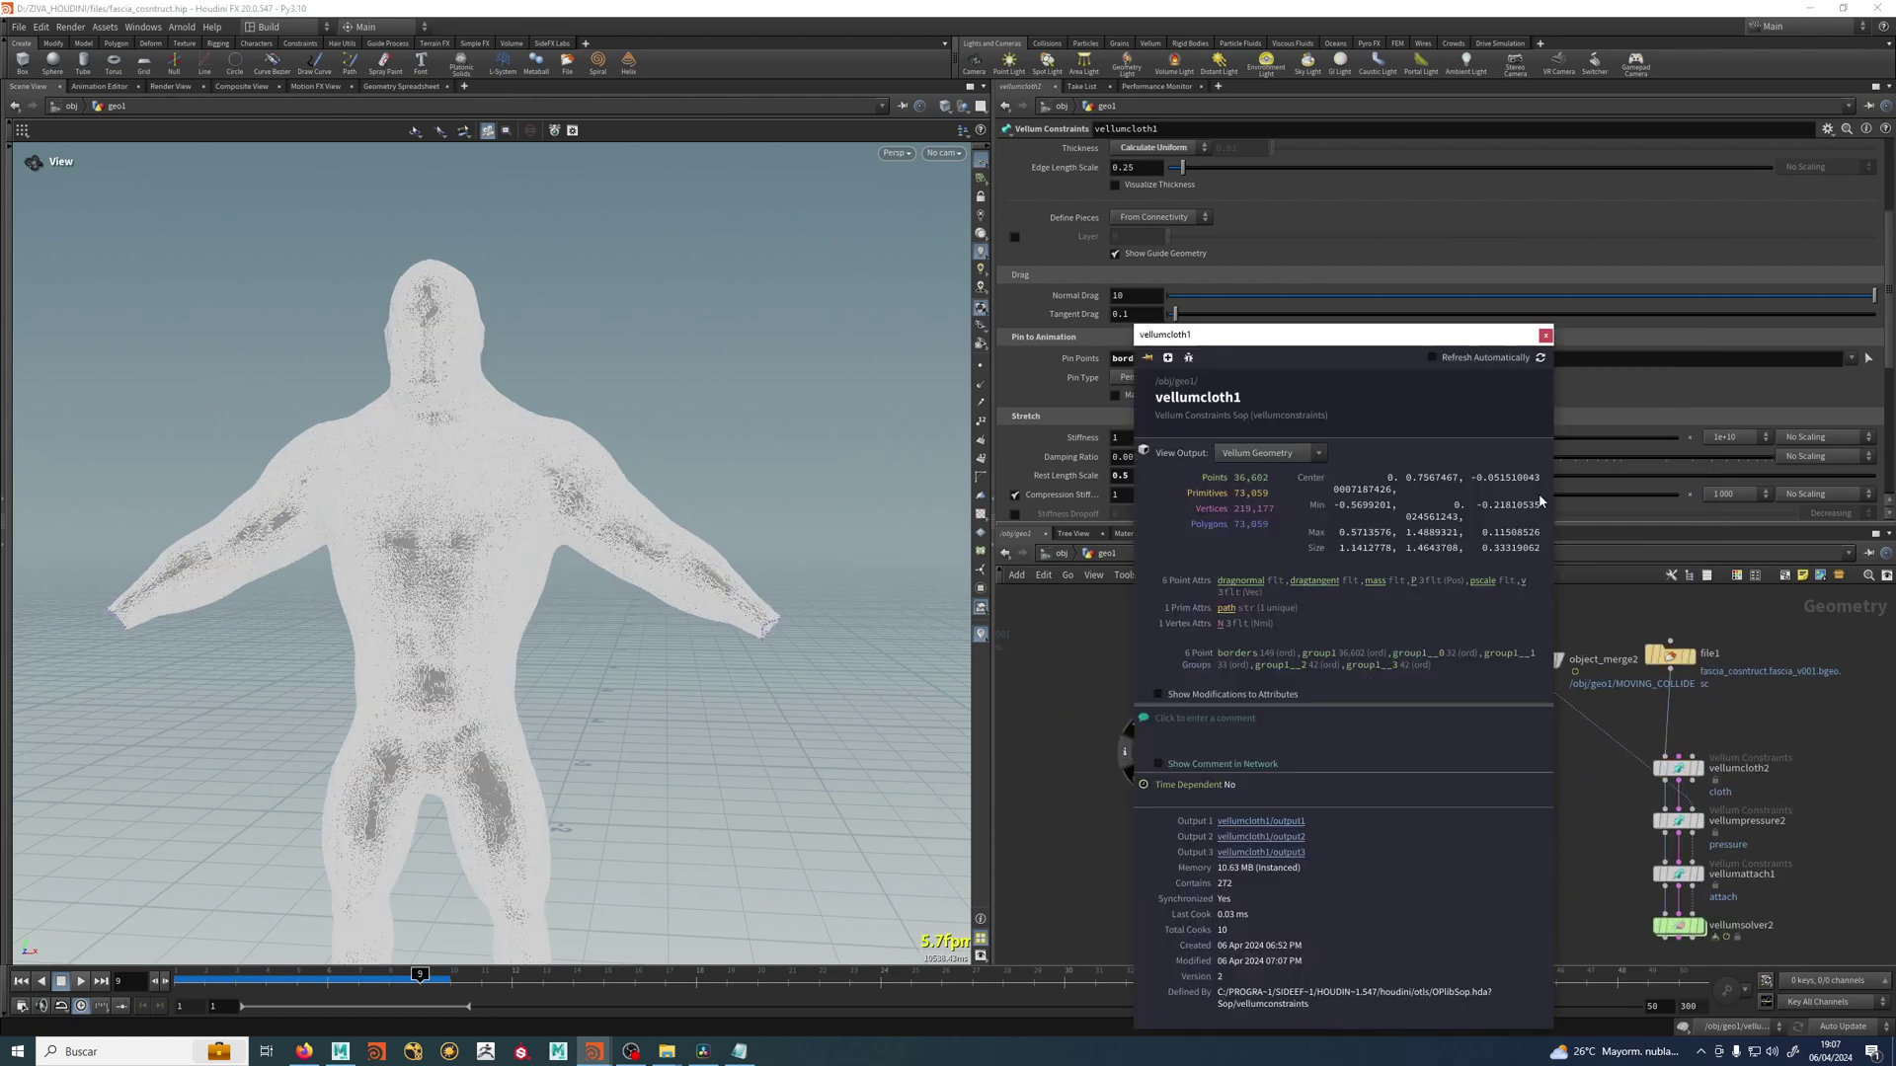
left_click(1545, 335)
Display and select vellumattach1 and examine its attributes and point groups in the node info.
scroll(1500, 840, "up", 3)
left_click(1491, 805)
middle_click_drag(1479, 899, 1473, 812)
left_click(1473, 811)
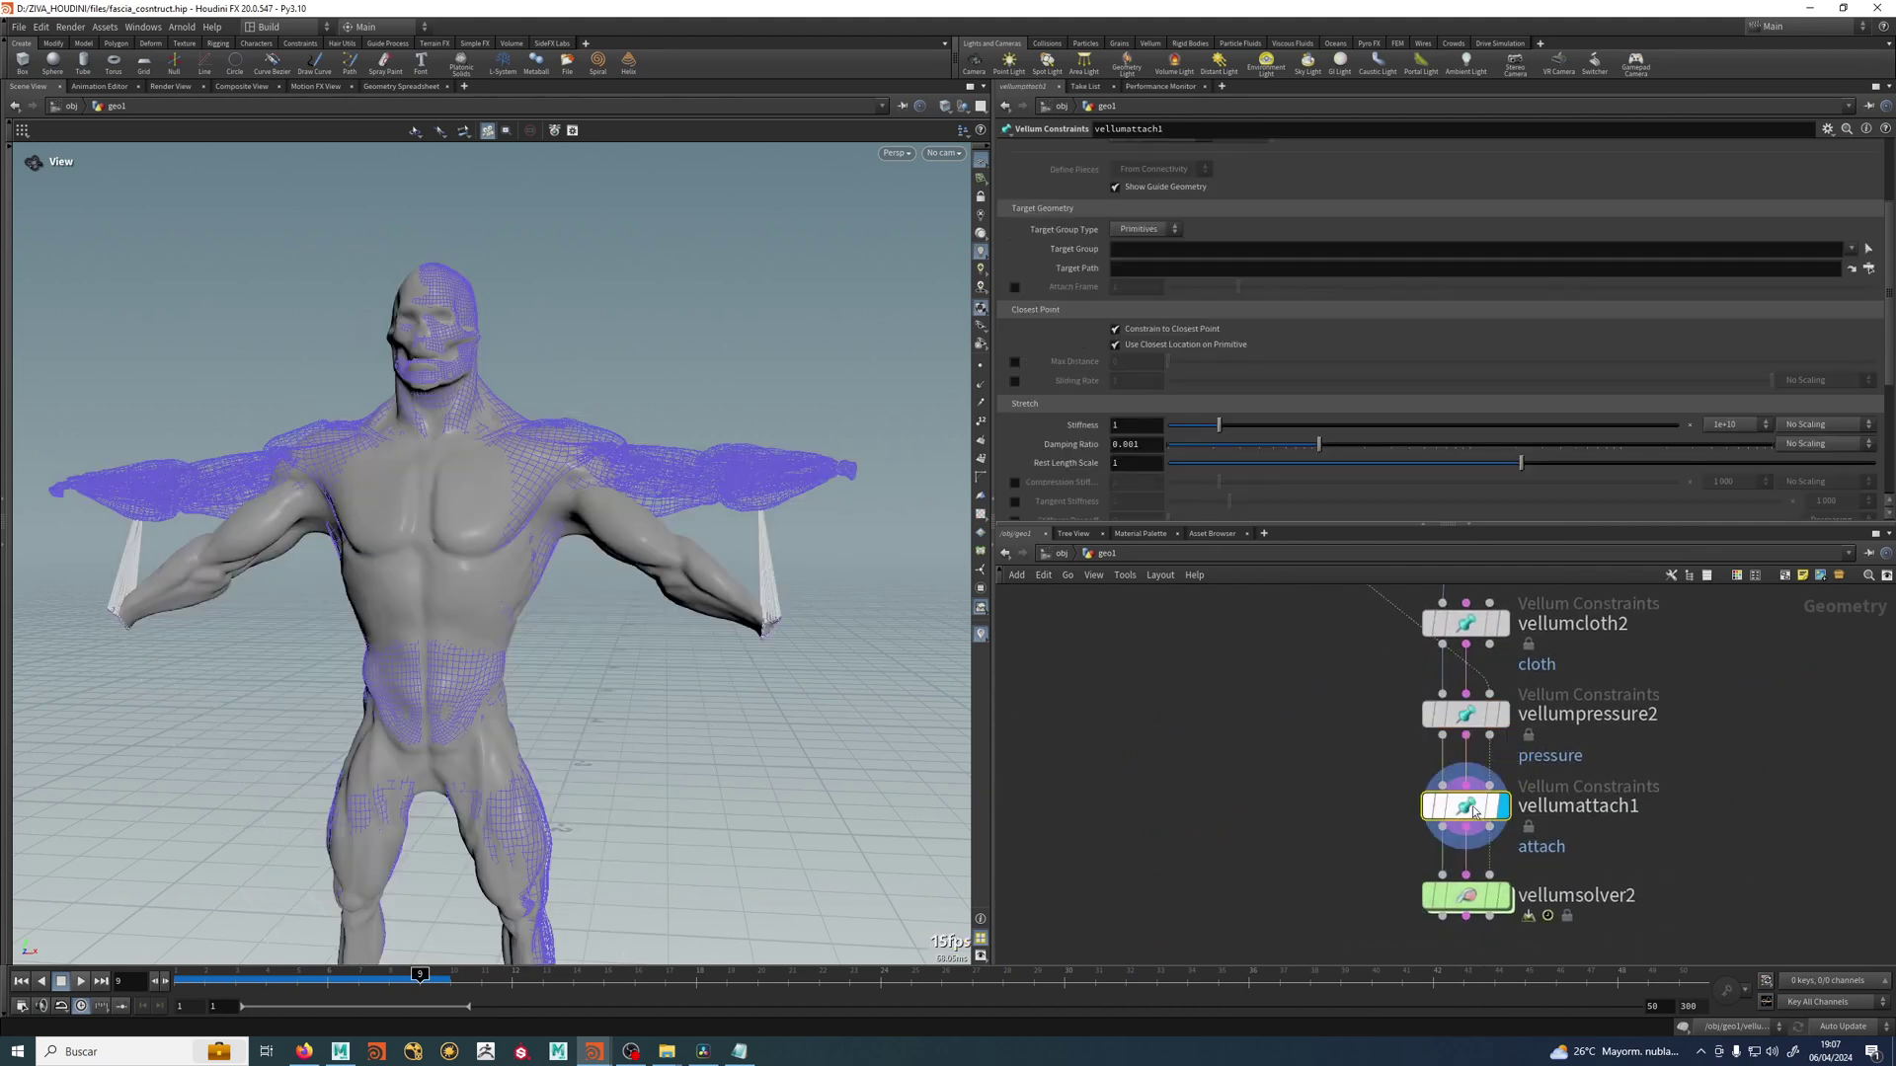
left_click(1398, 805)
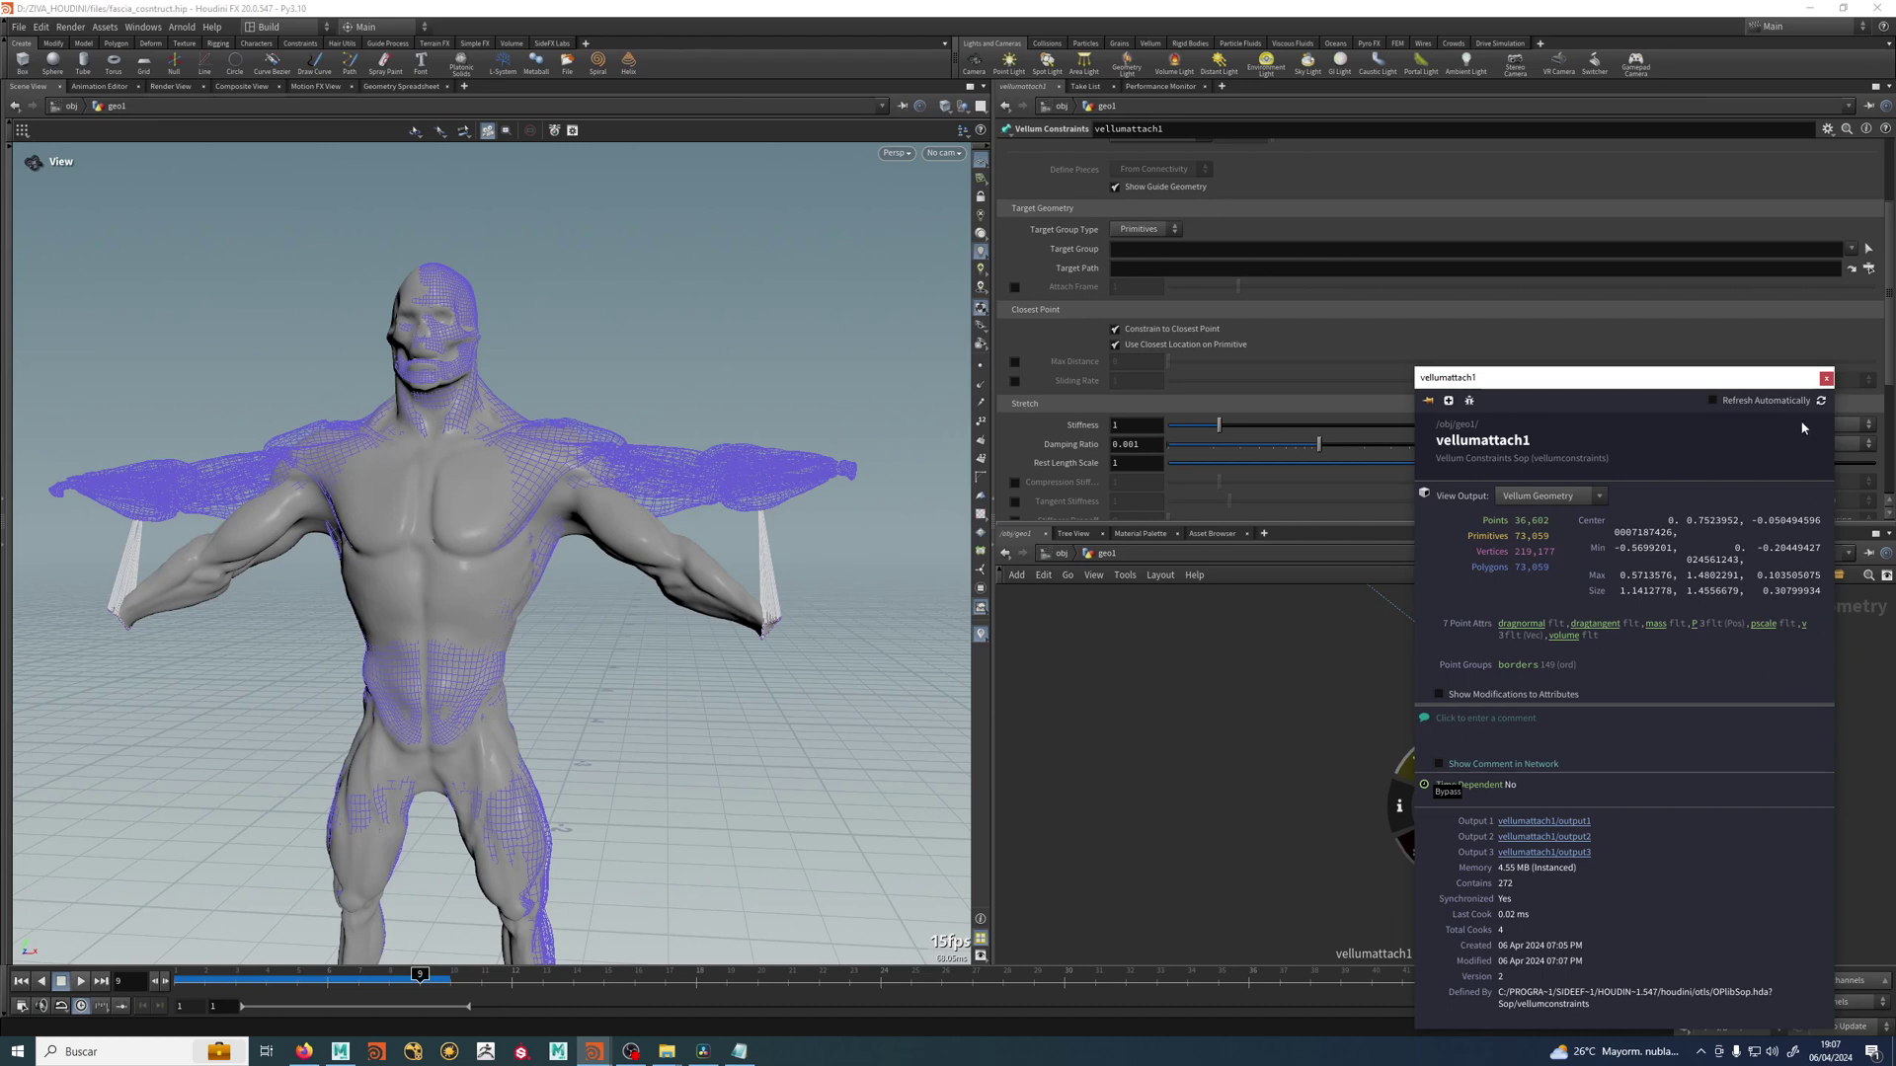
left_click(1826, 378)
scroll(1528, 844, "up", 2)
middle_click_drag(1633, 862, 1604, 779)
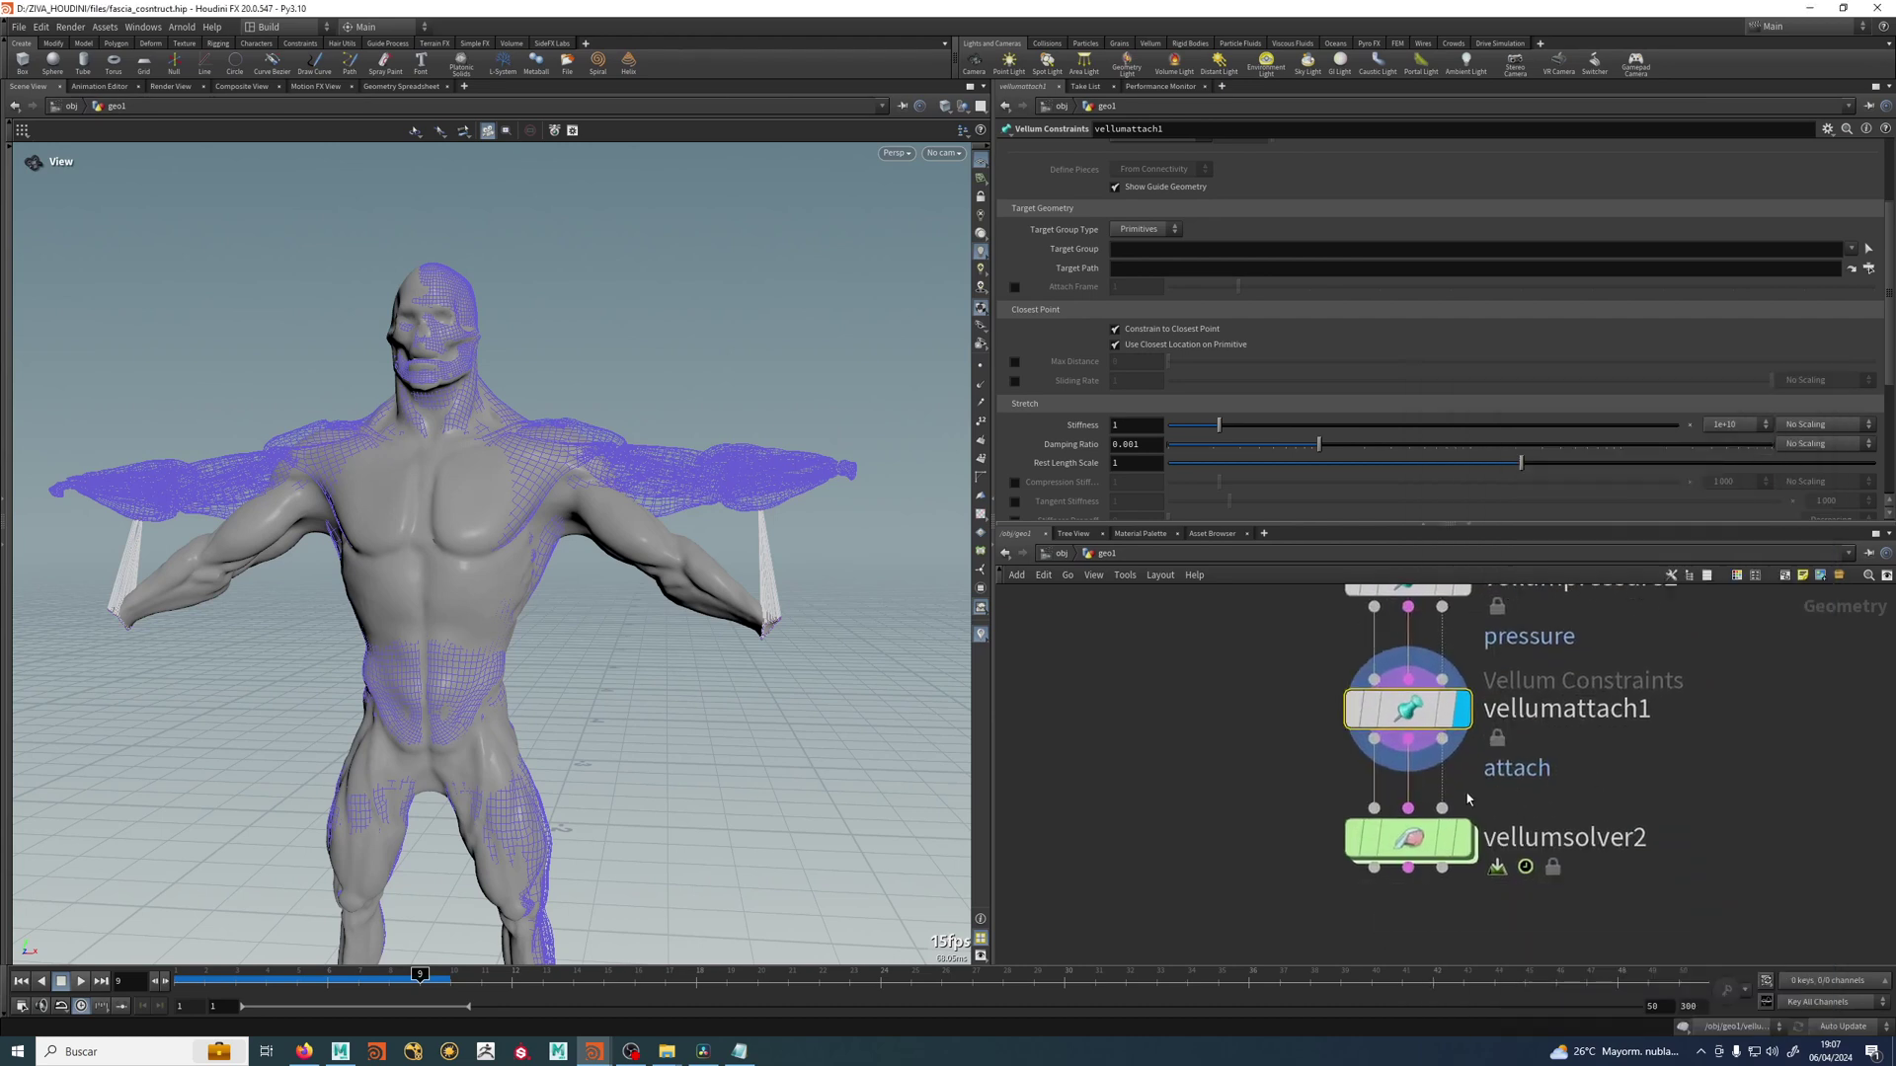
Move object_merge2 beside vellumcloth2 in the network.
scroll(1390, 764, "up", 1)
scroll(1216, 894, "down", 5)
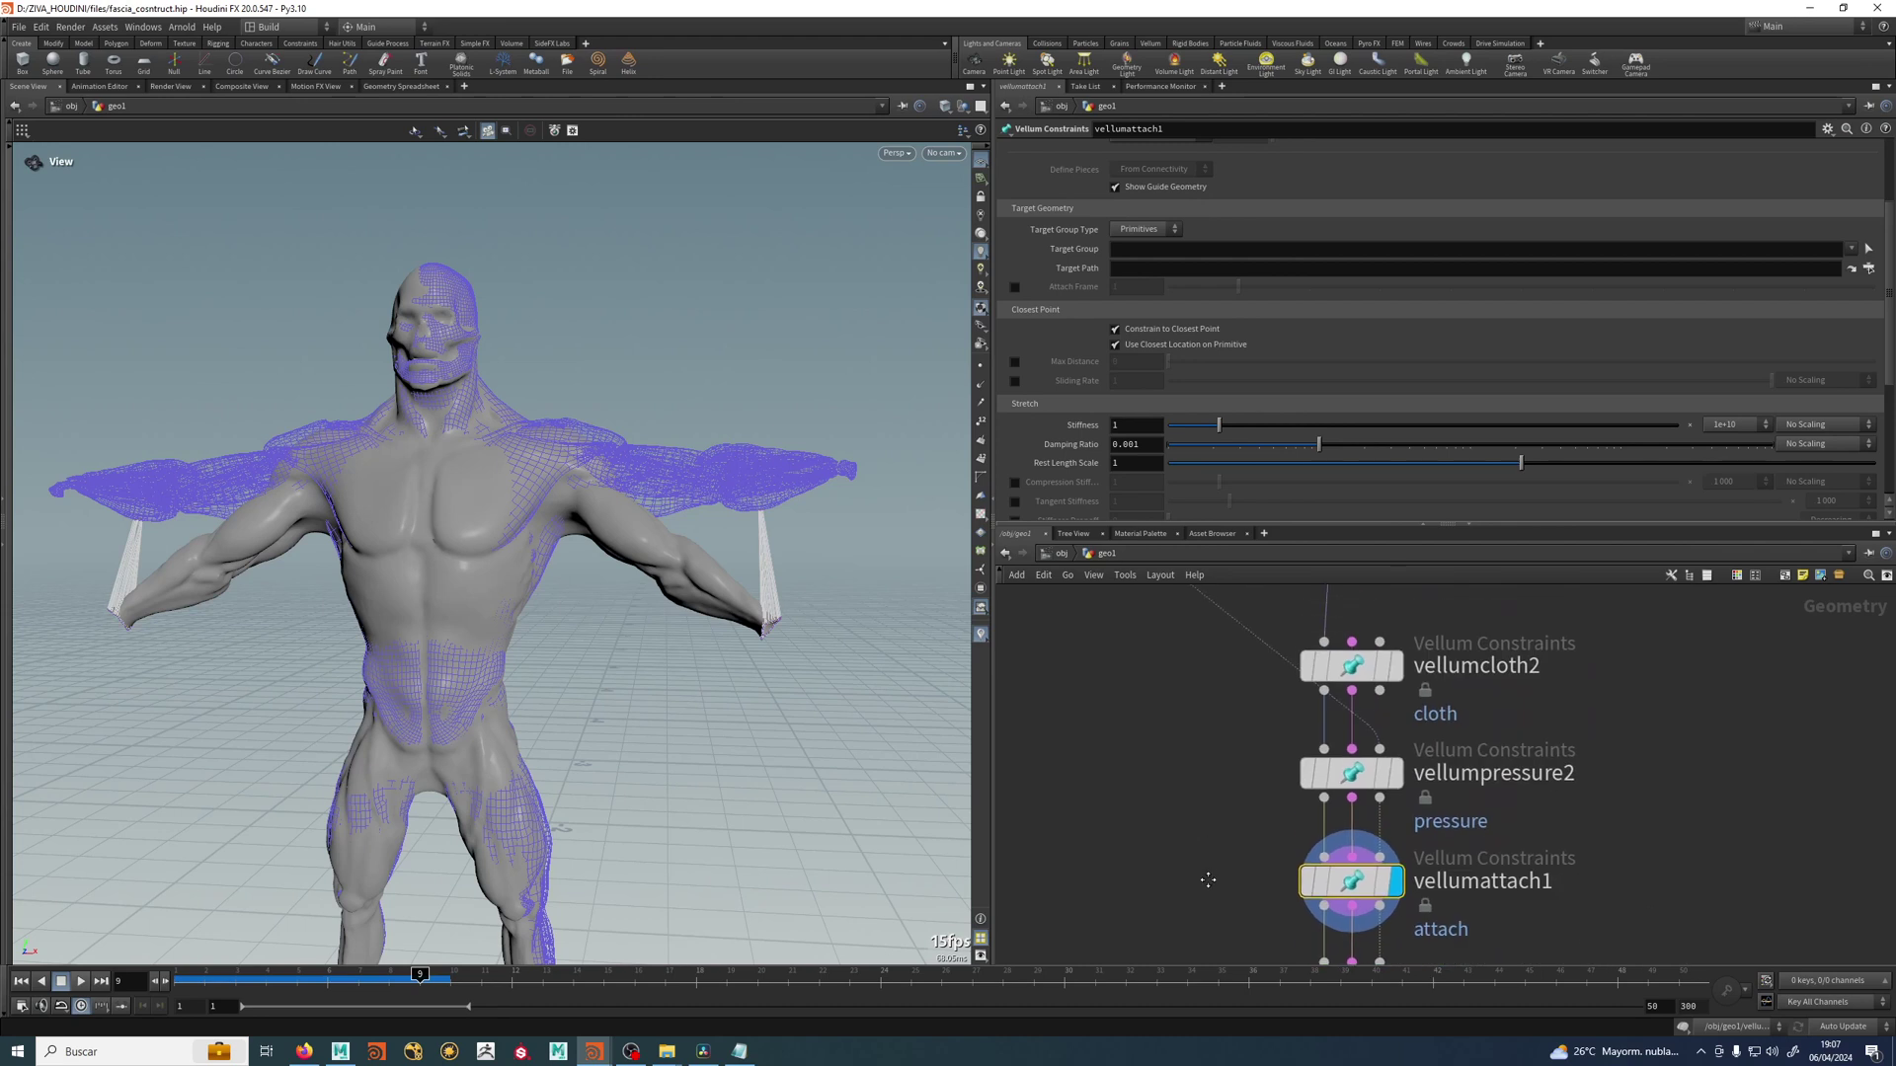
scroll(1217, 894, "down", 2)
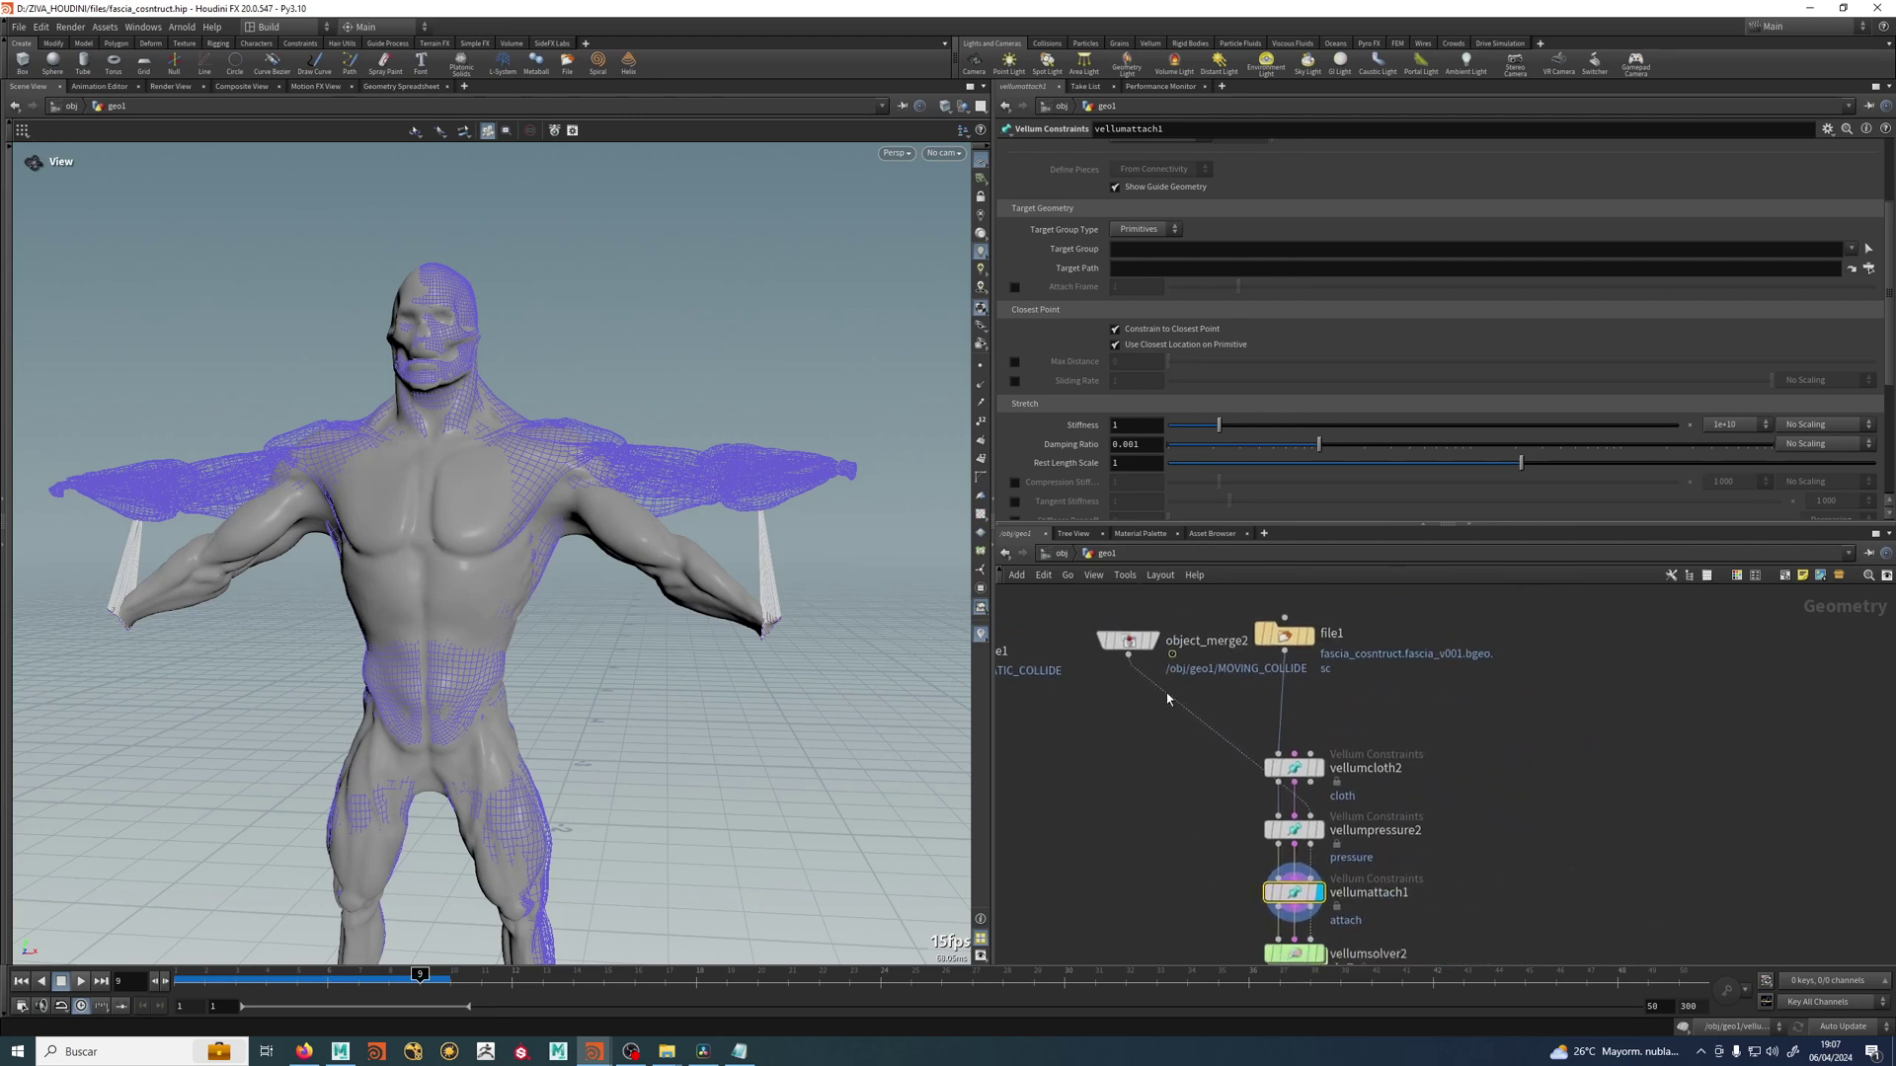
left_click_drag(1131, 635, 1484, 769)
Clear the borders group from the Pin Points of vellumcloth2.
left_click(1298, 836)
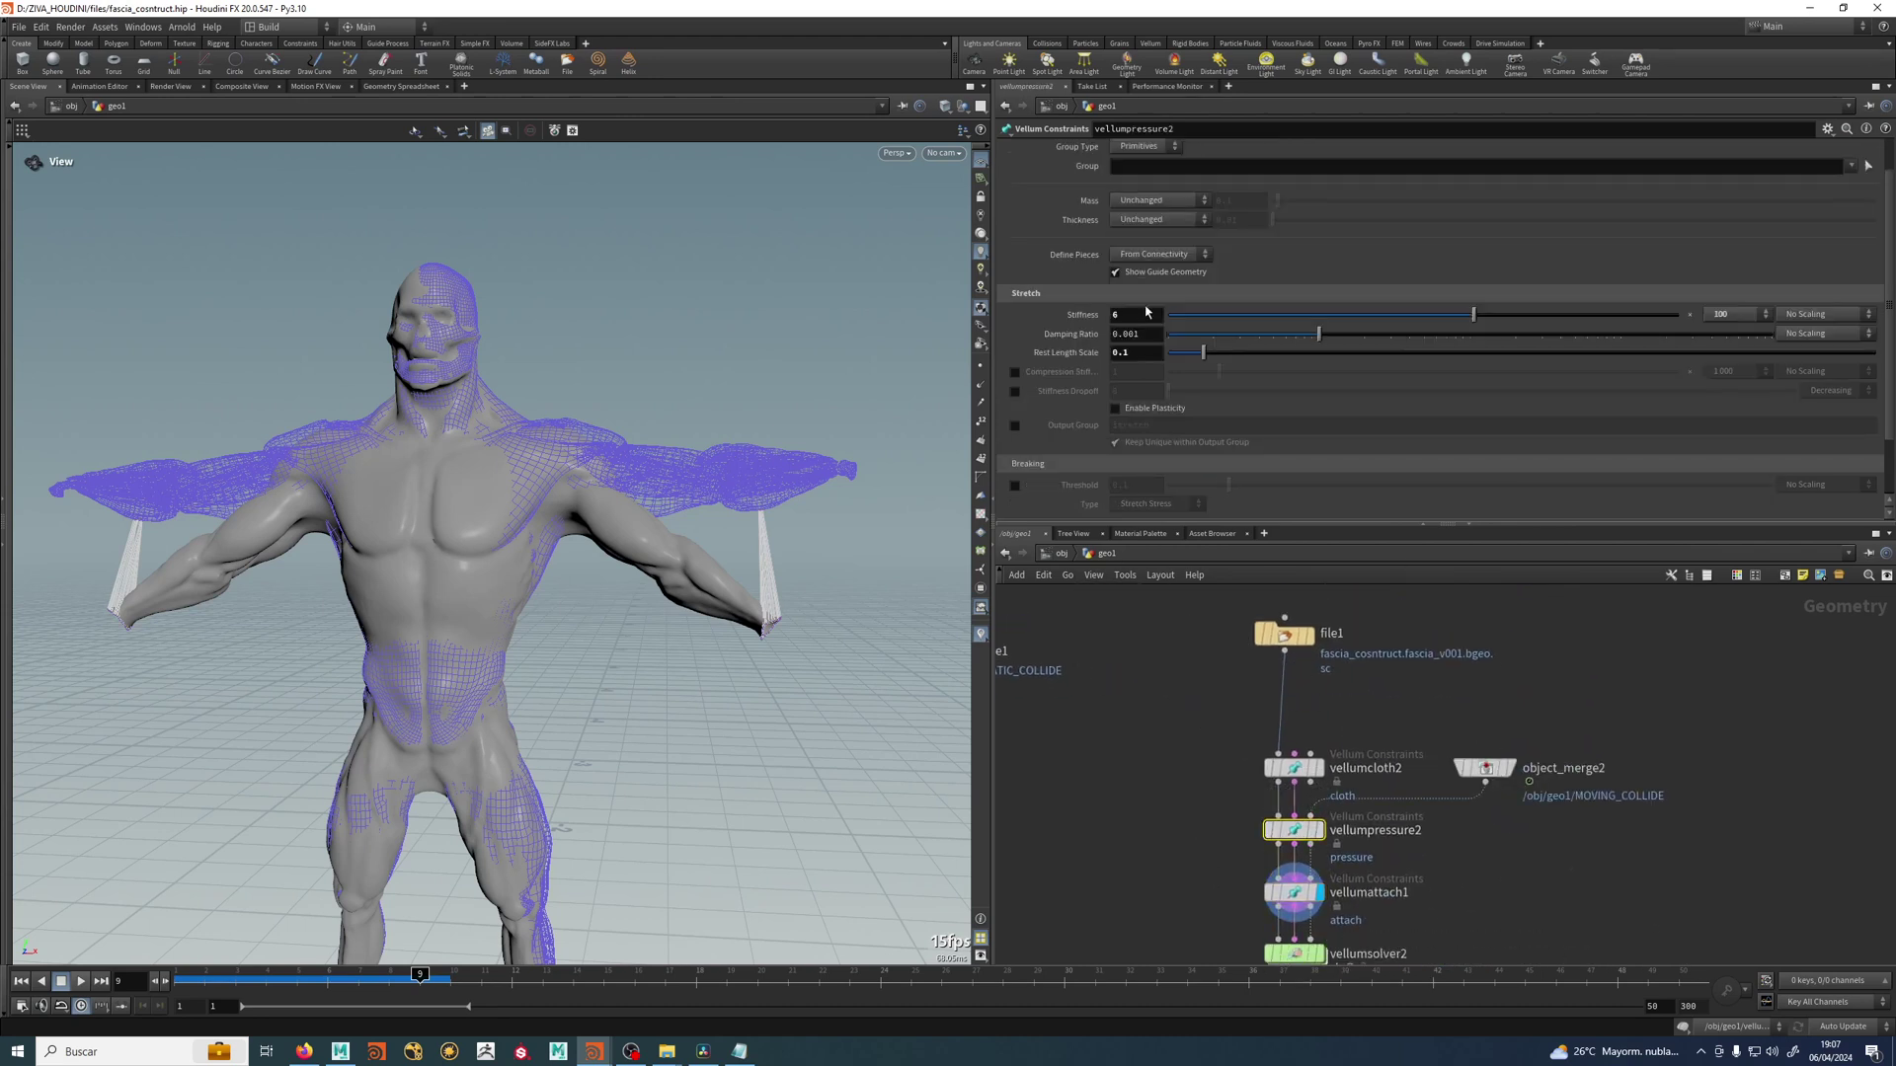
scroll(1076, 392, "up", 4)
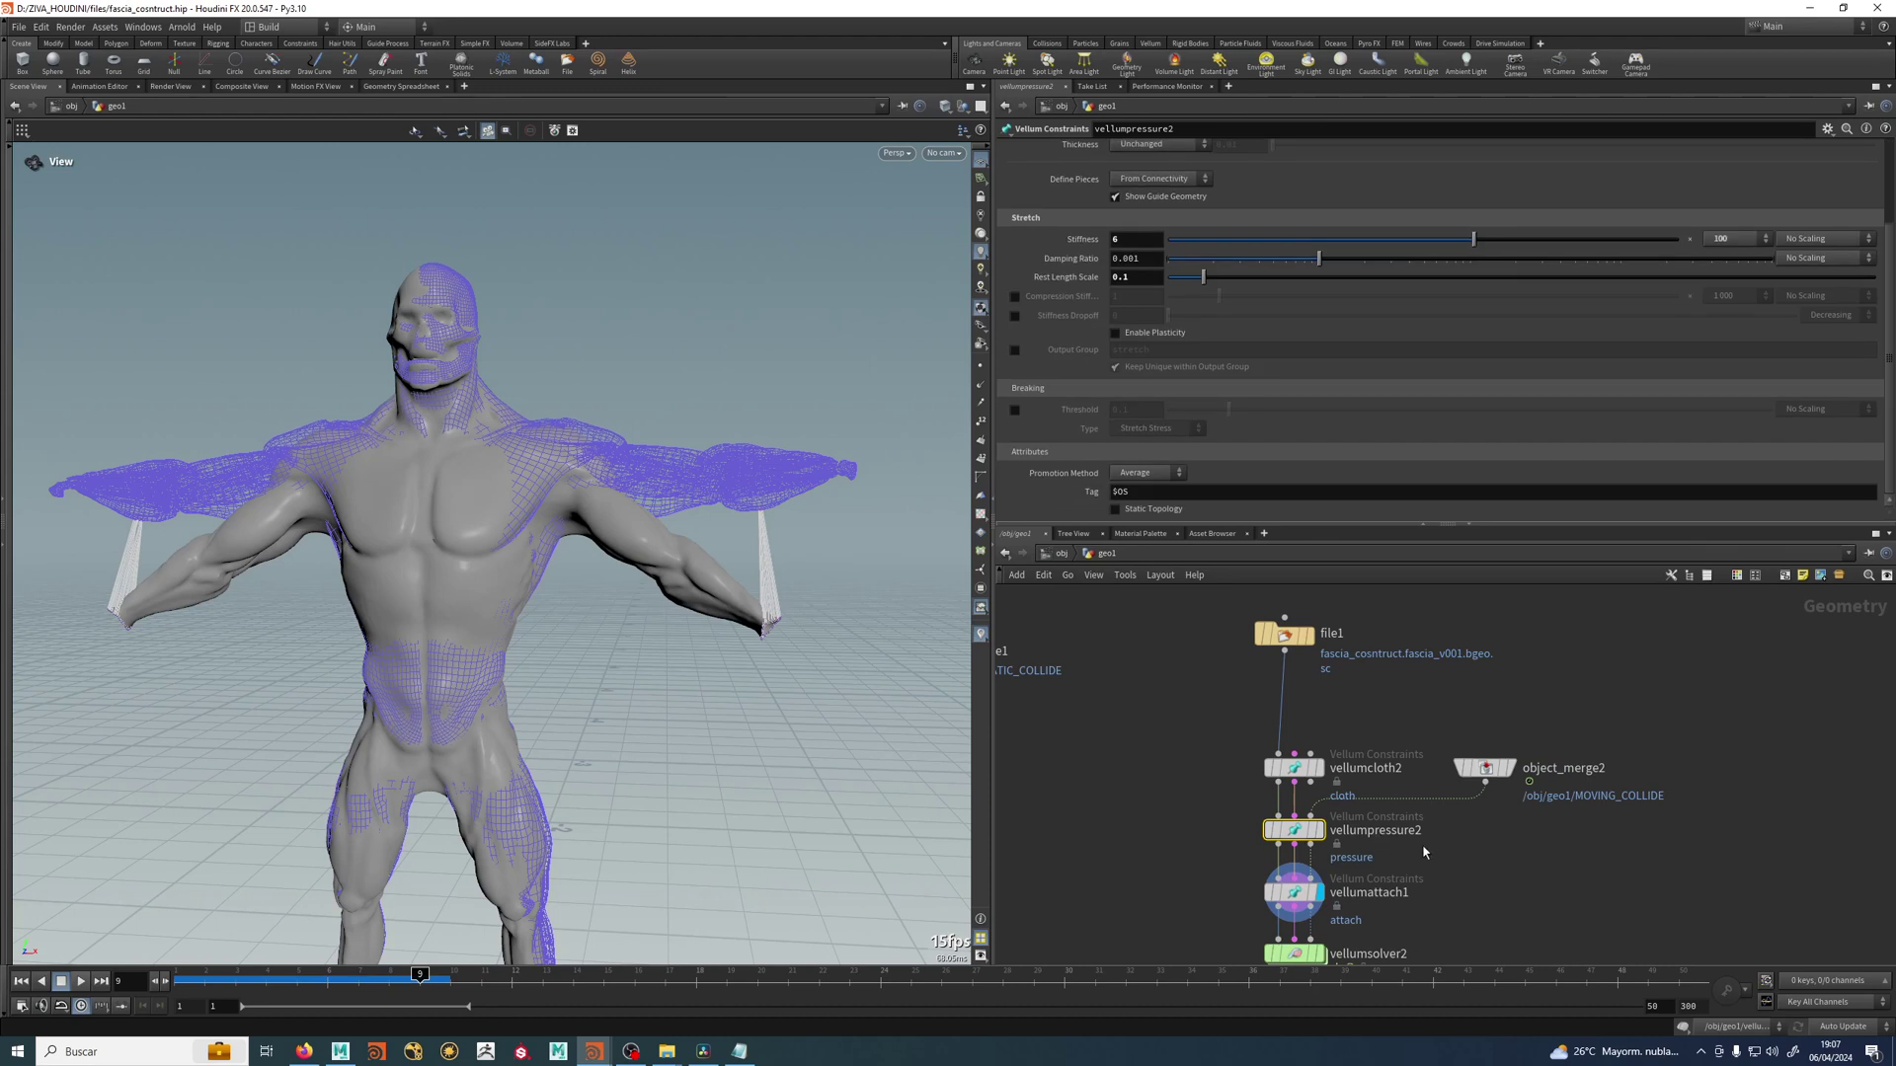
scroll(1323, 958, "up", 1)
left_click(1287, 729)
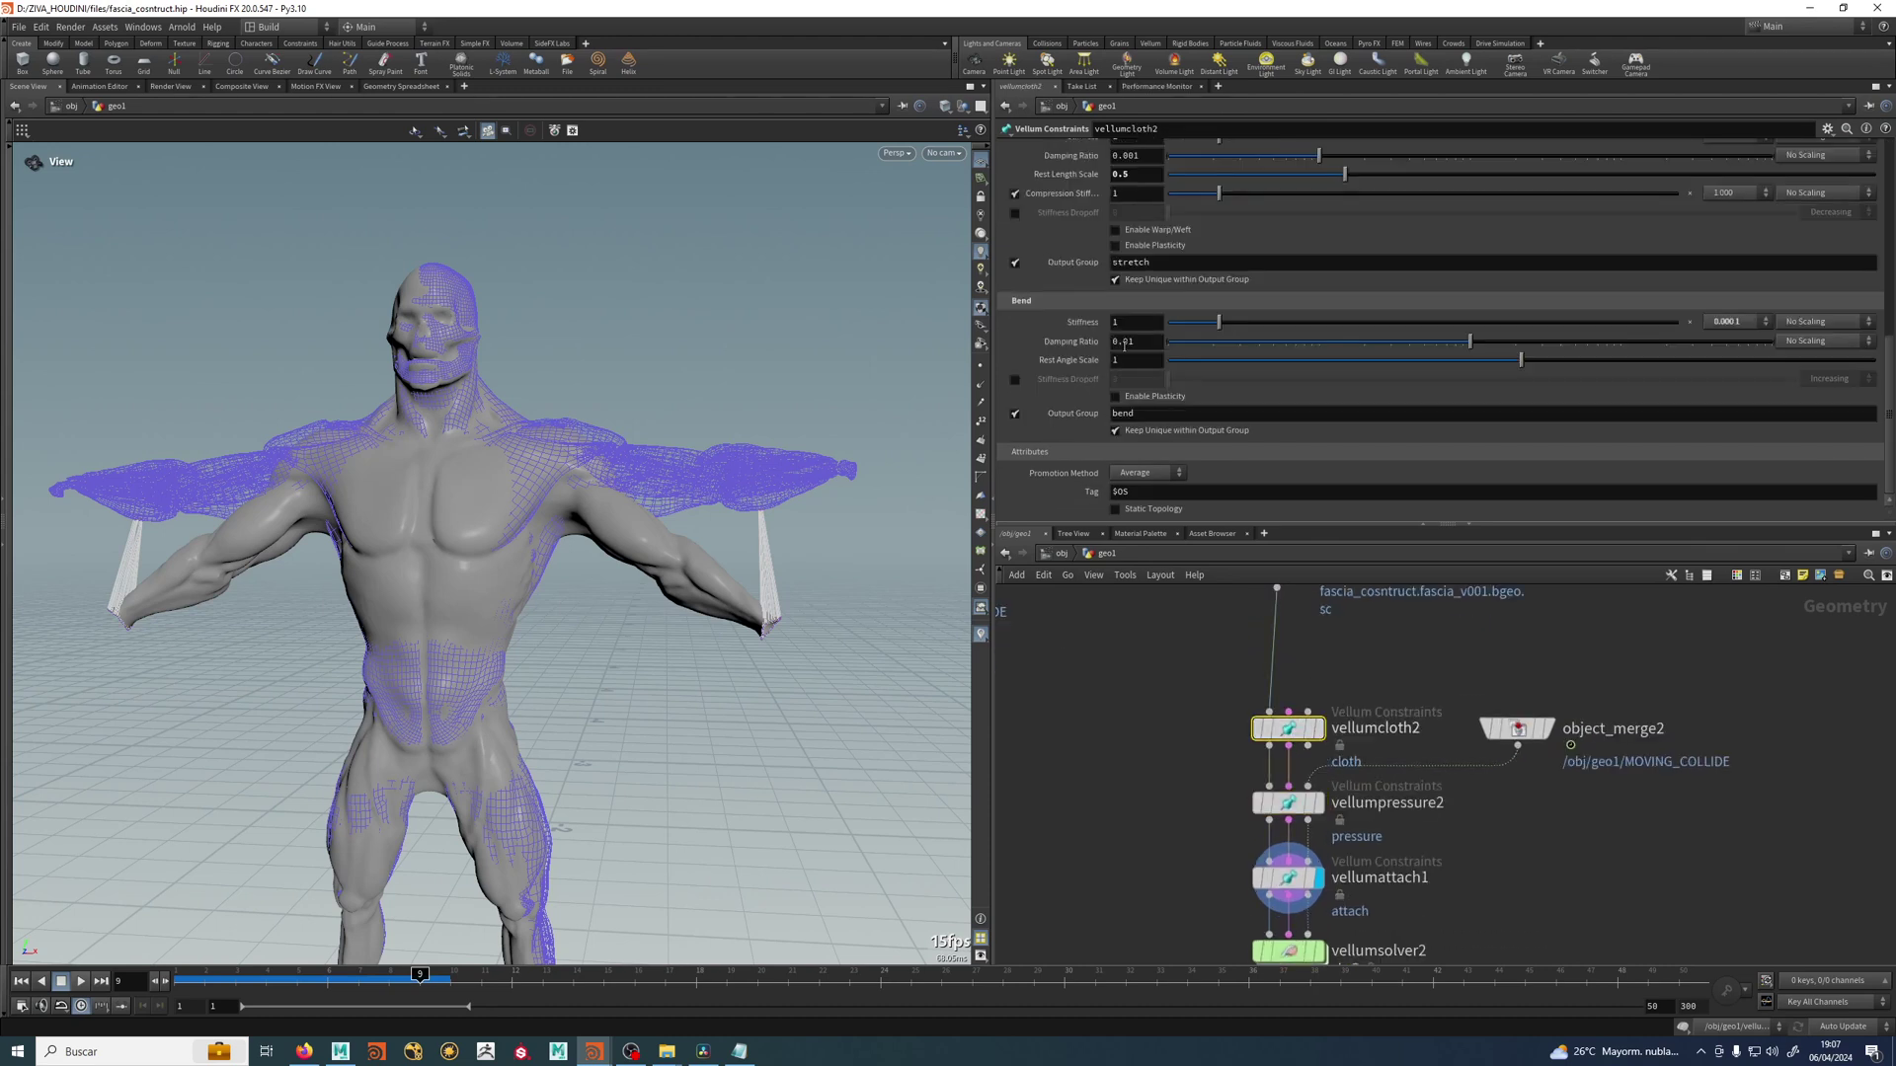
scroll(1082, 418, "up", 4)
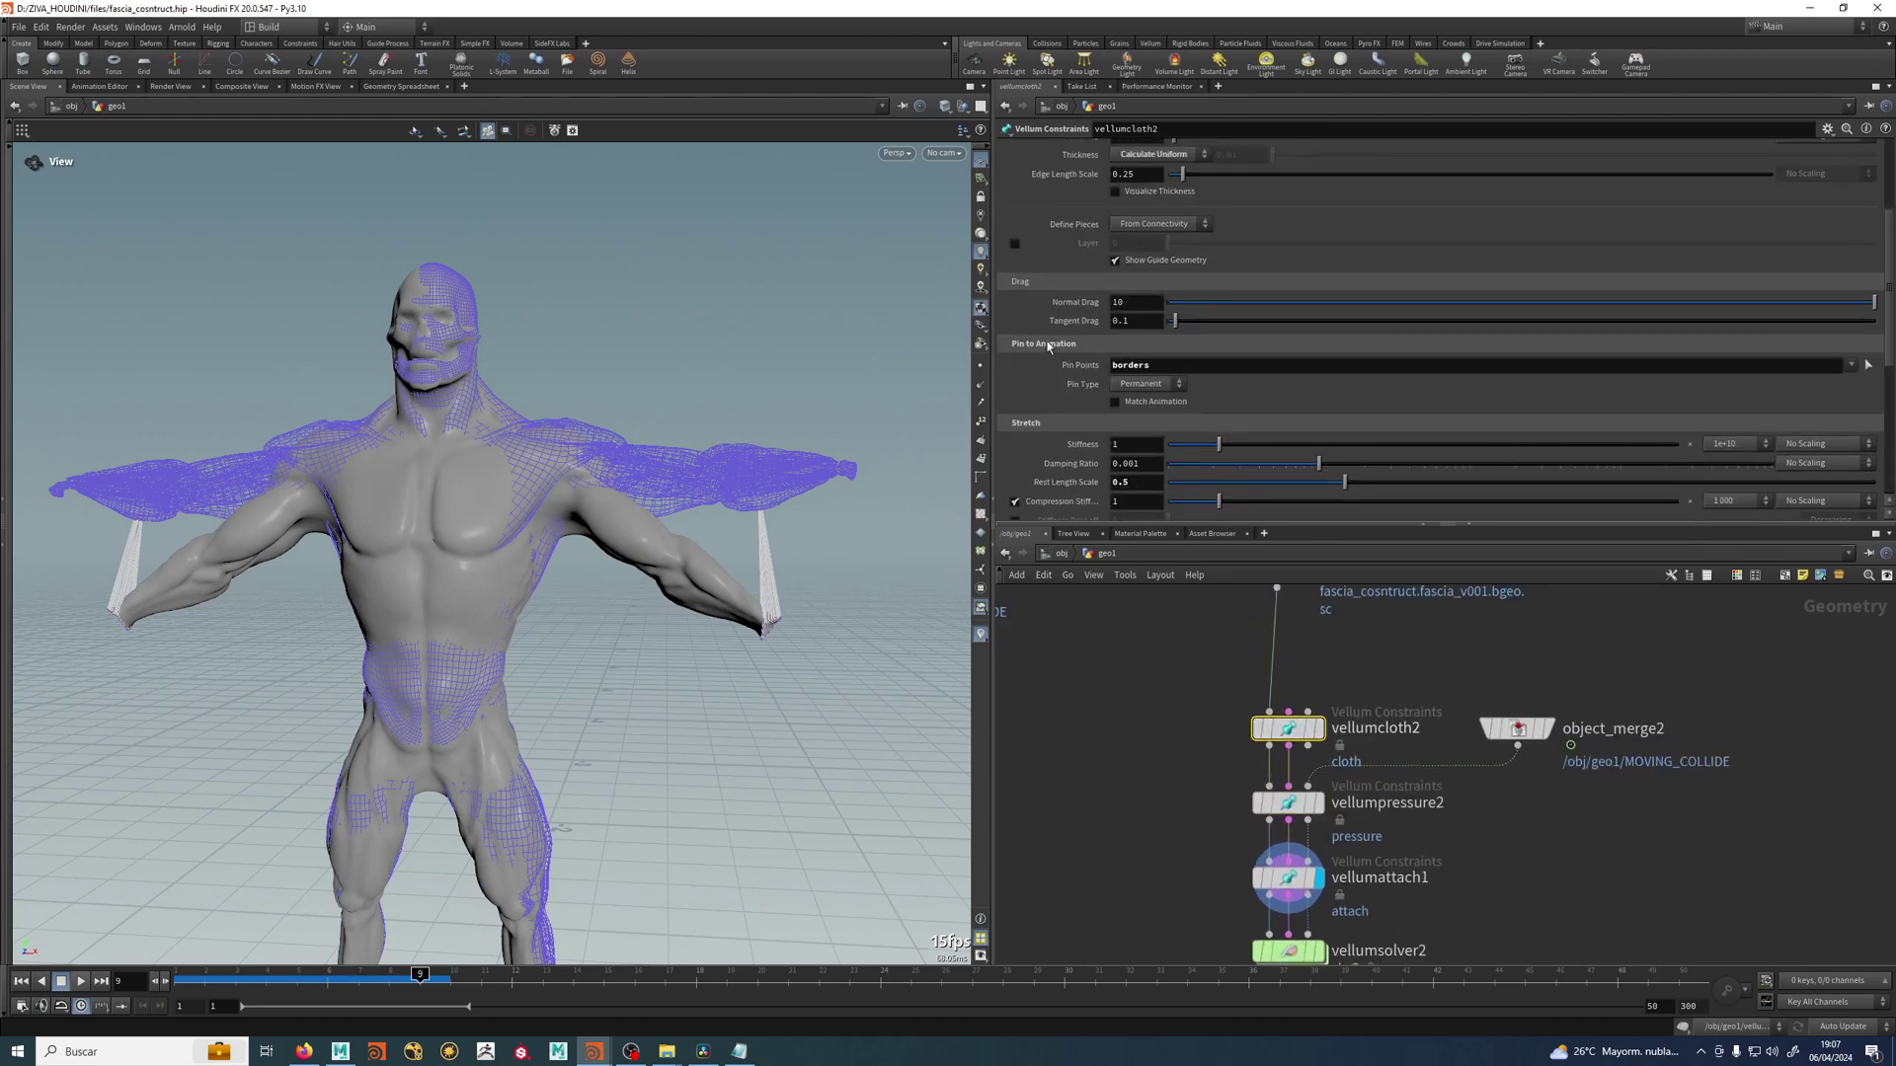
left_click(1162, 368)
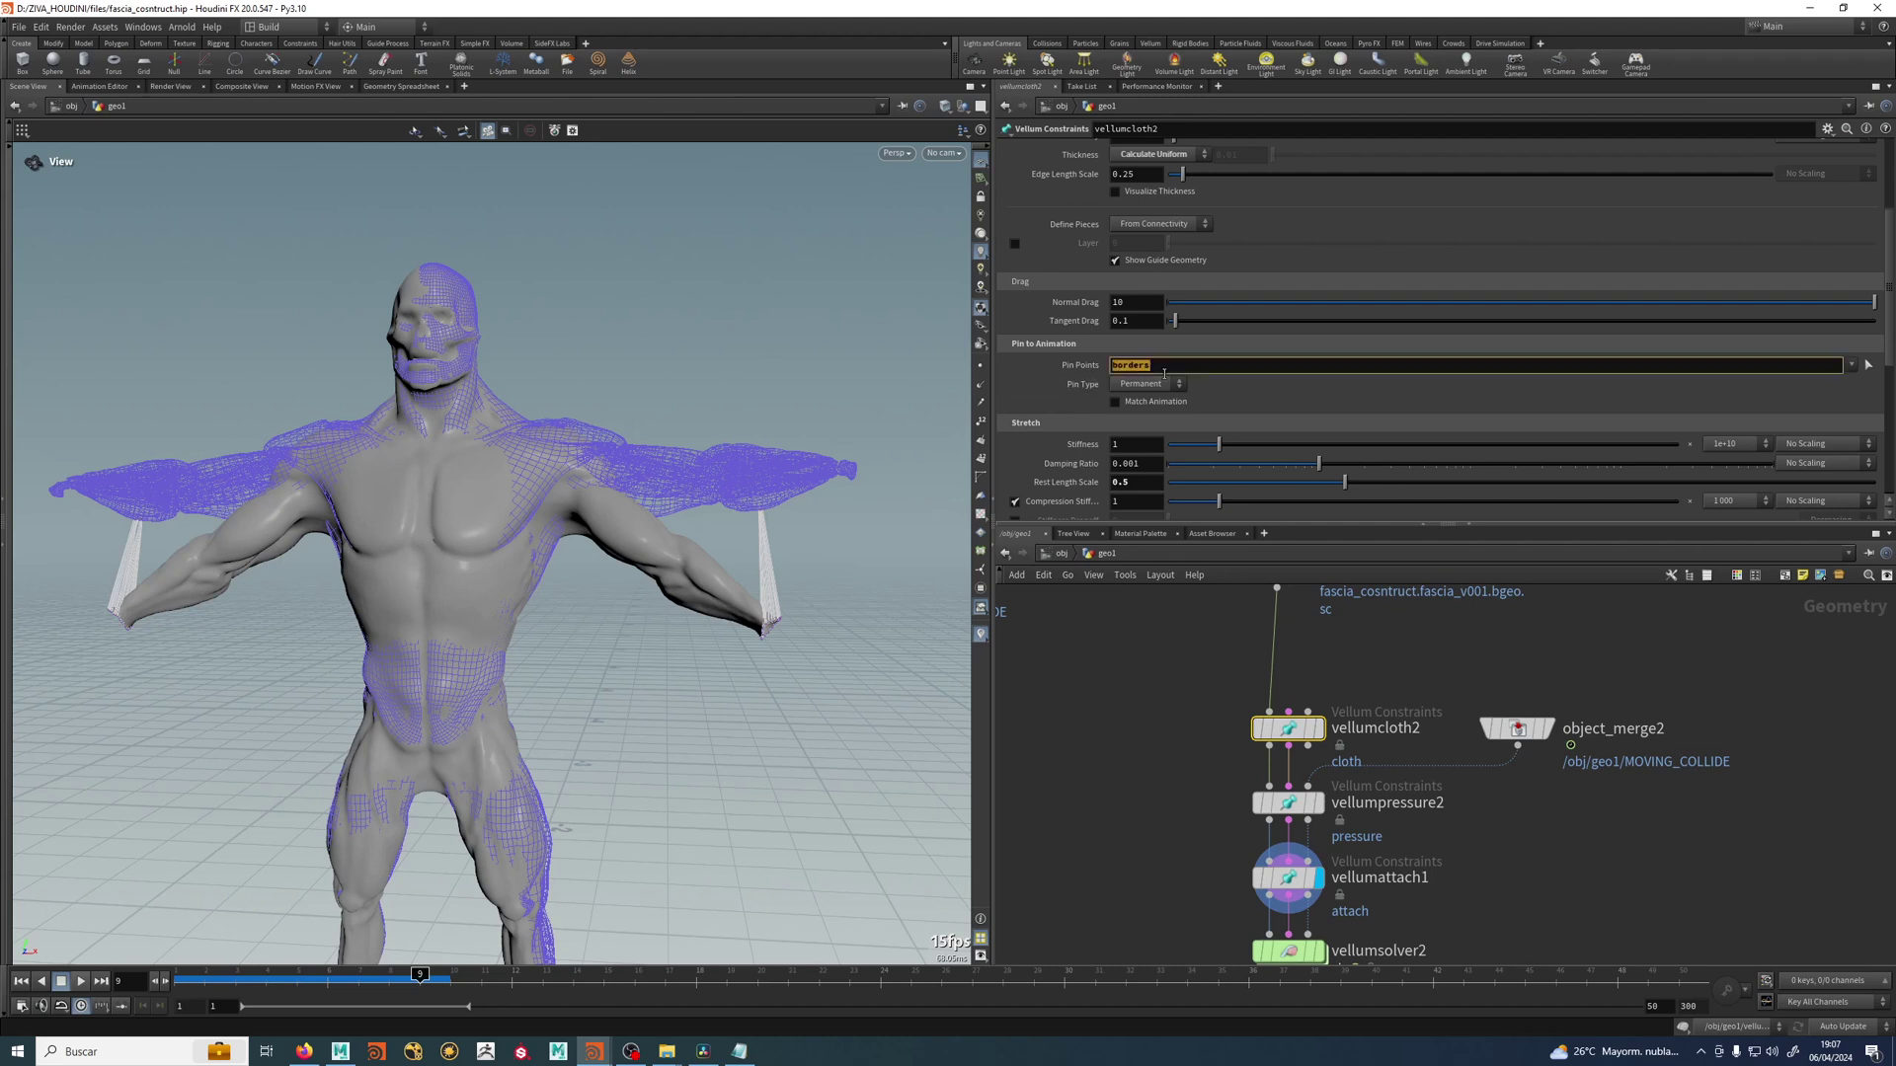
key("BackSpace")
key("Return")
Display and select vellumsolver2 and play the simulation from the first frame.
middle_click_drag(1105, 851, 1104, 677)
scroll(1216, 815, "up", 1)
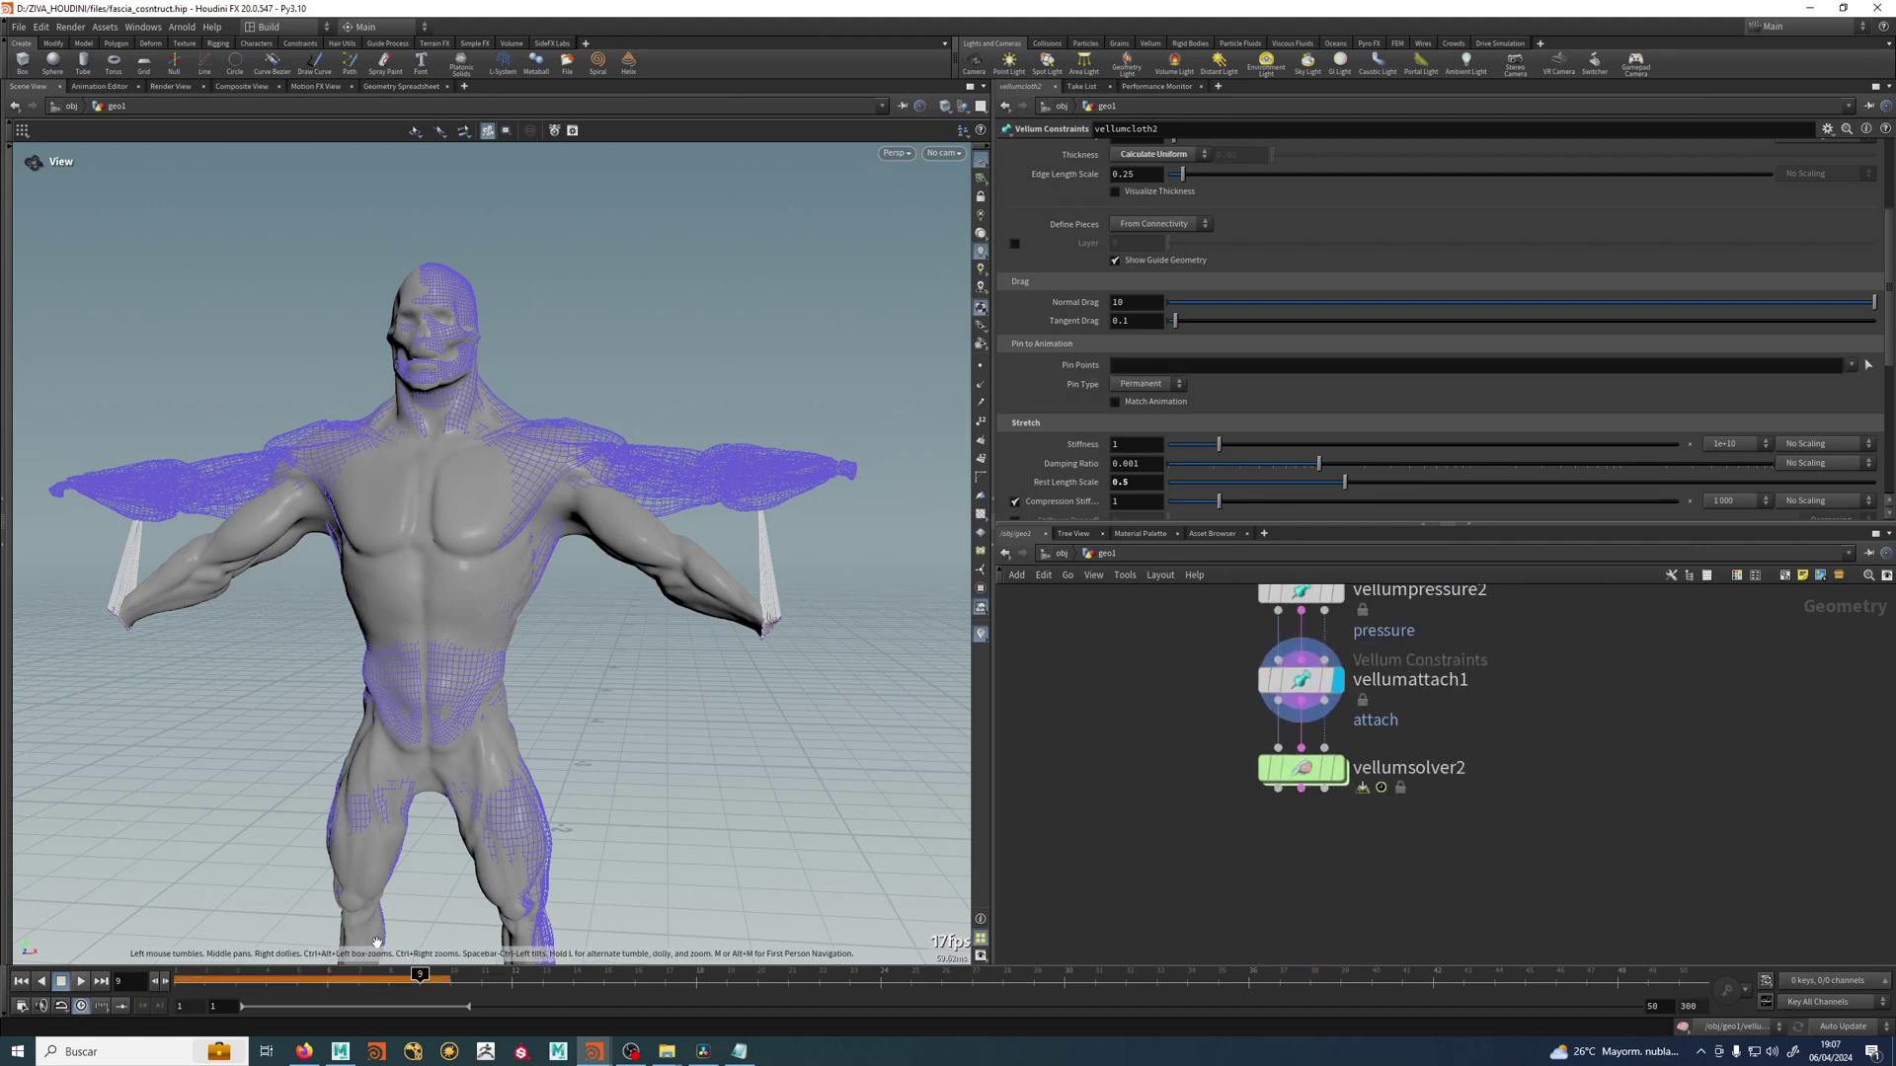
left_click(31, 983)
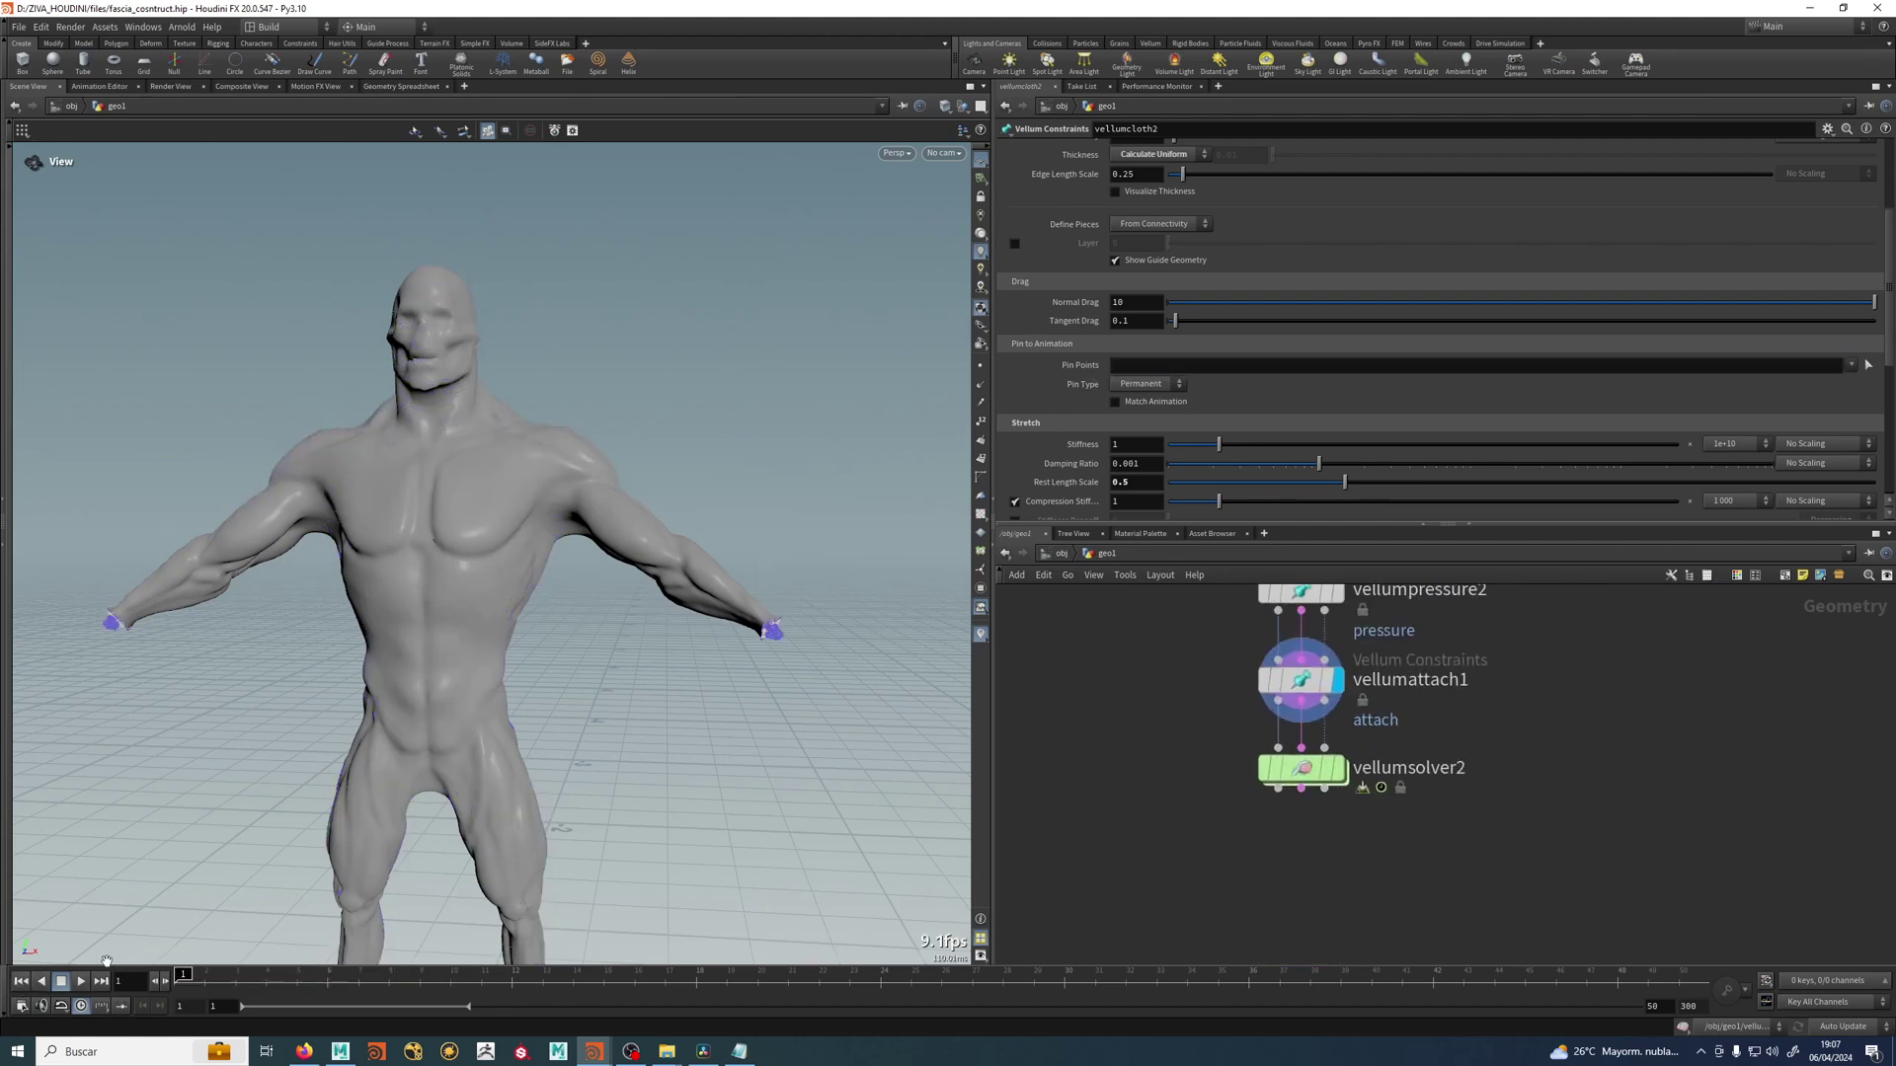
left_click(1317, 773)
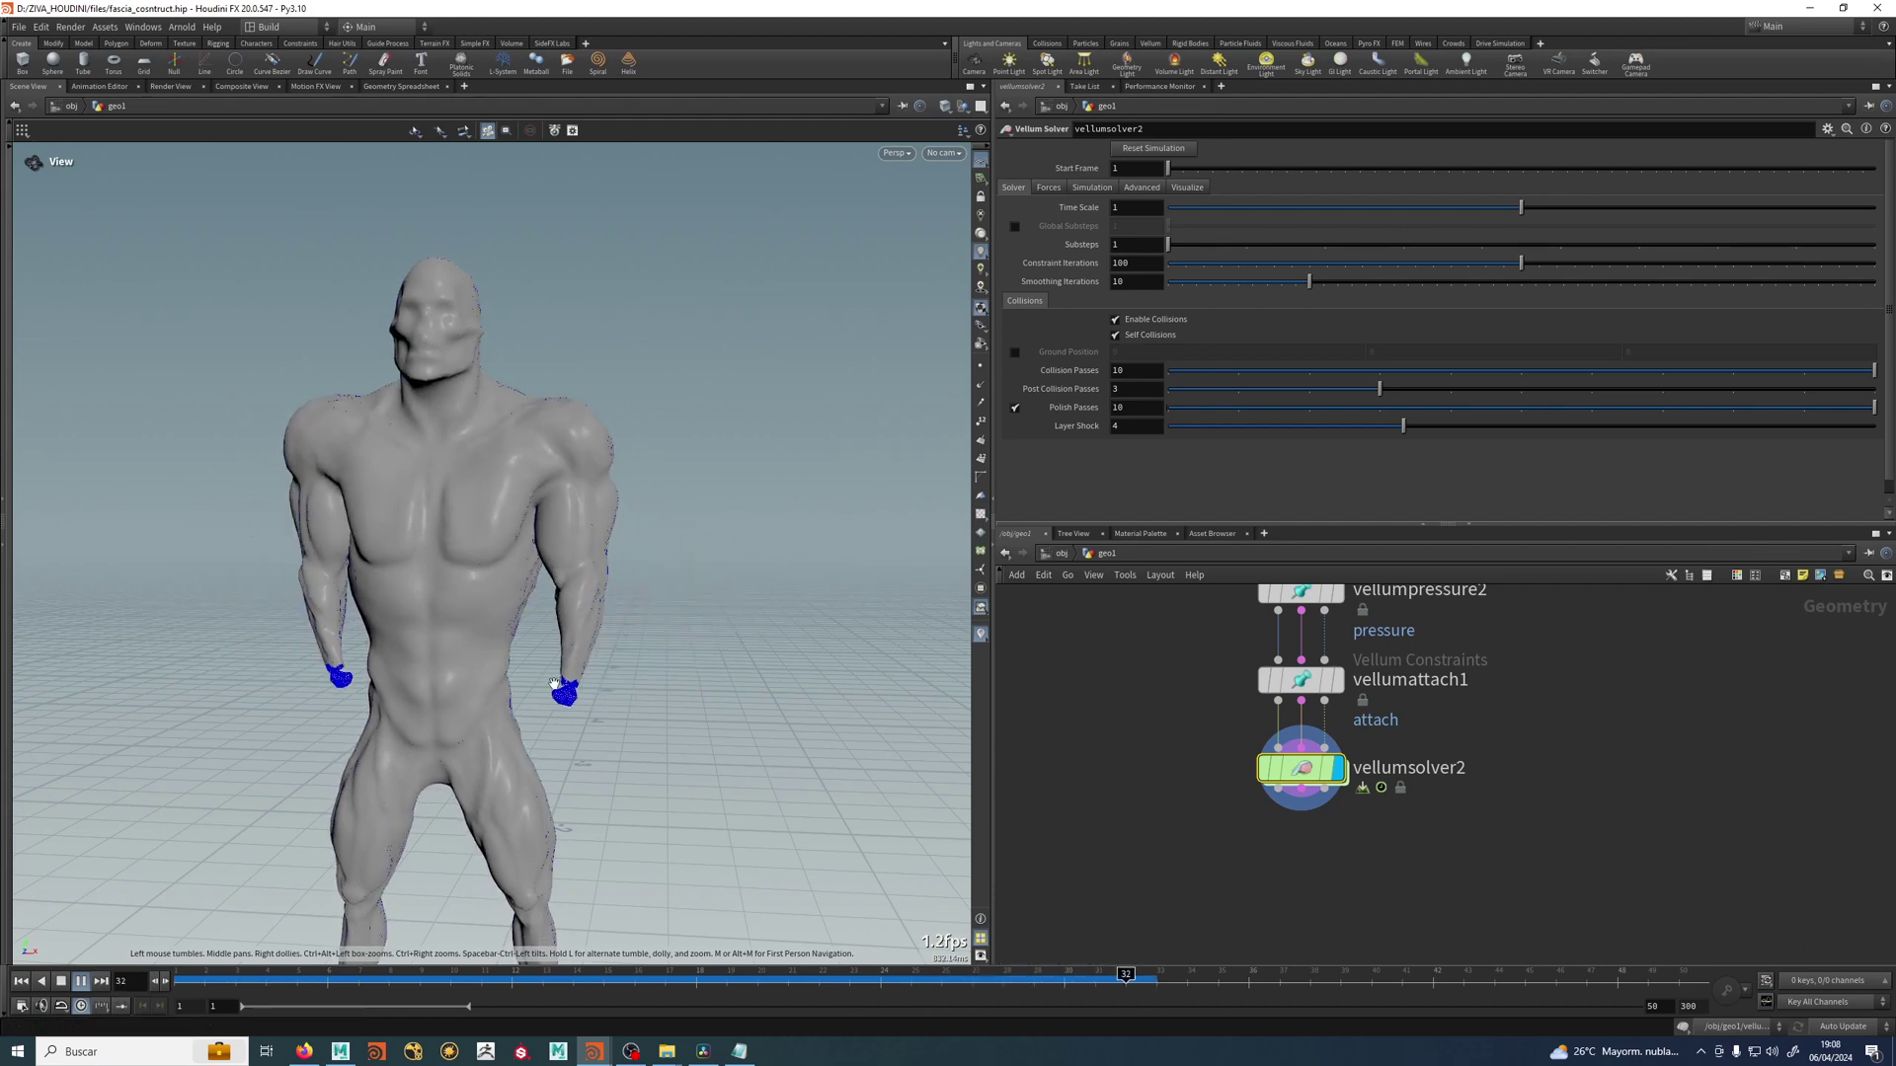
left_click(81, 982)
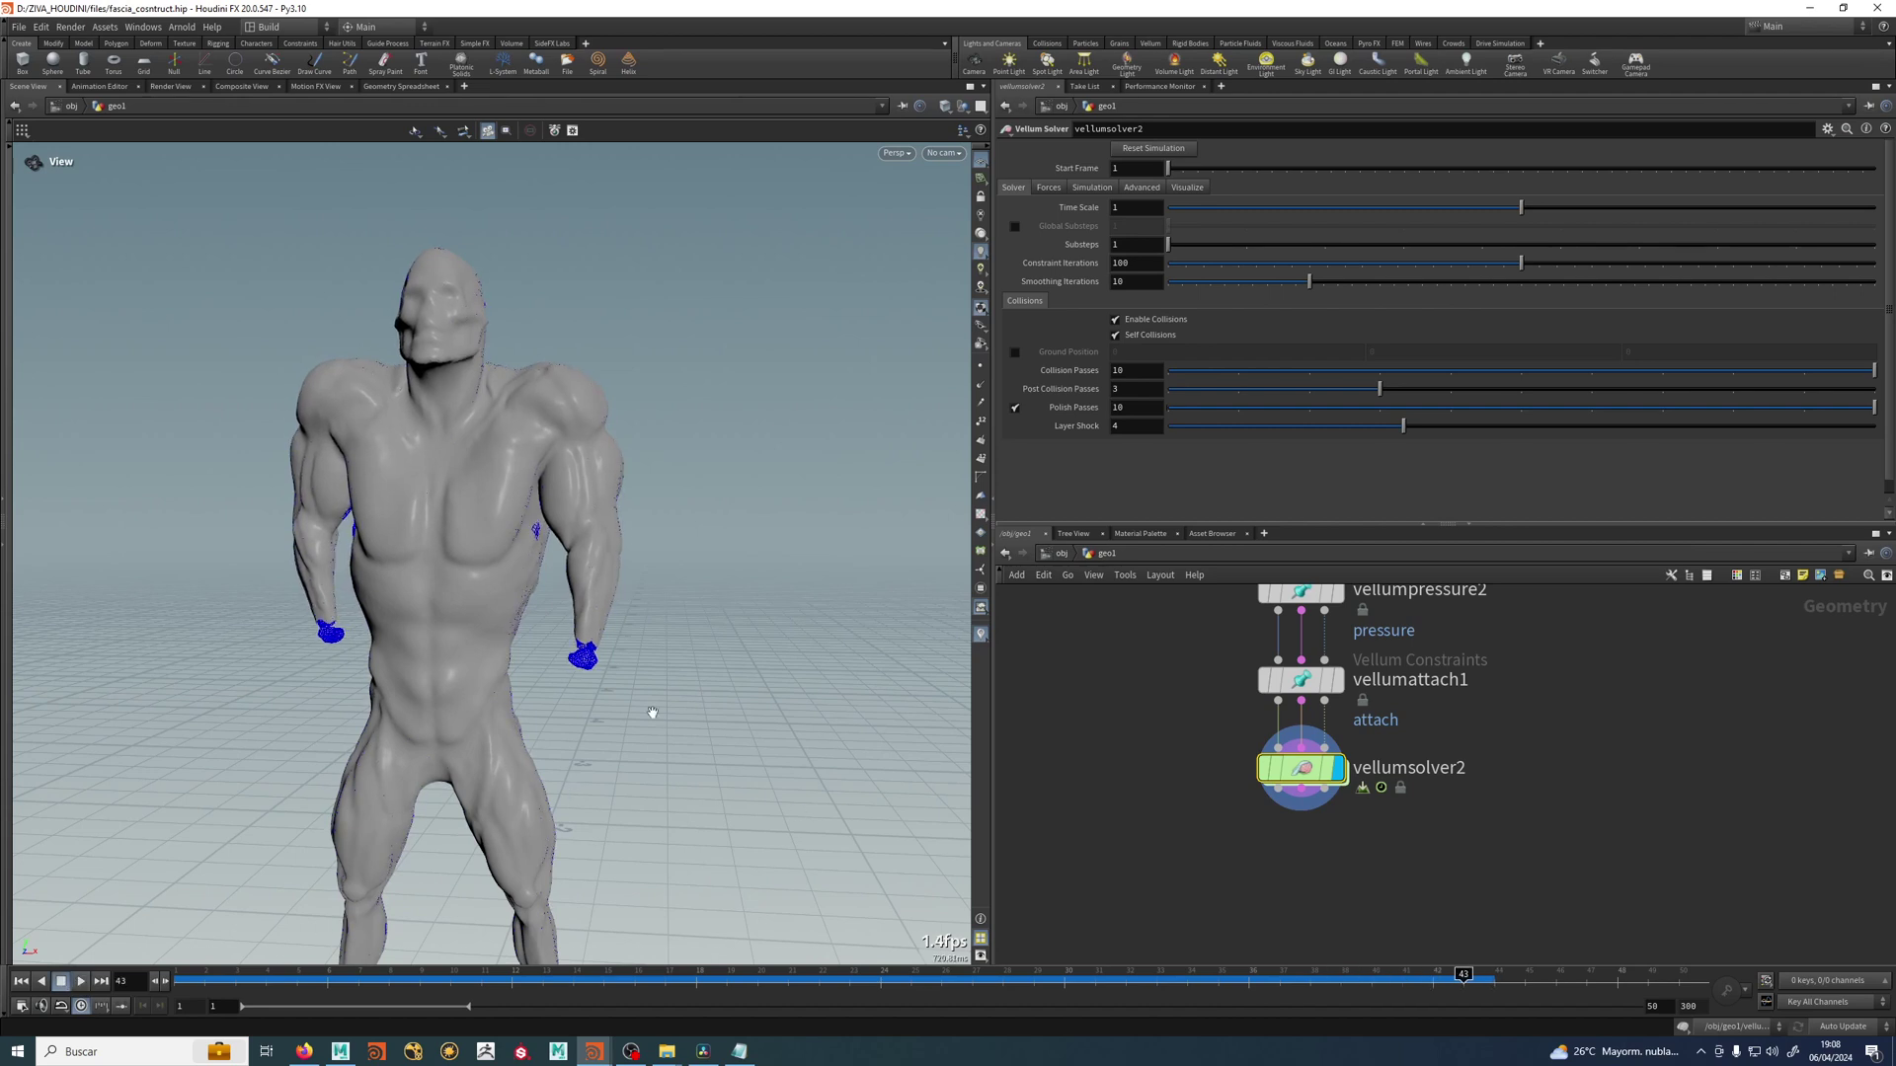
Inspect the whole figure by replaying the simulated frames, and return to the first frame.
middle_click_drag(716, 670, 755, 615)
left_click_drag(756, 615, 690, 613)
left_click_drag(293, 981, 45, 984)
left_click(81, 982)
left_click(81, 981)
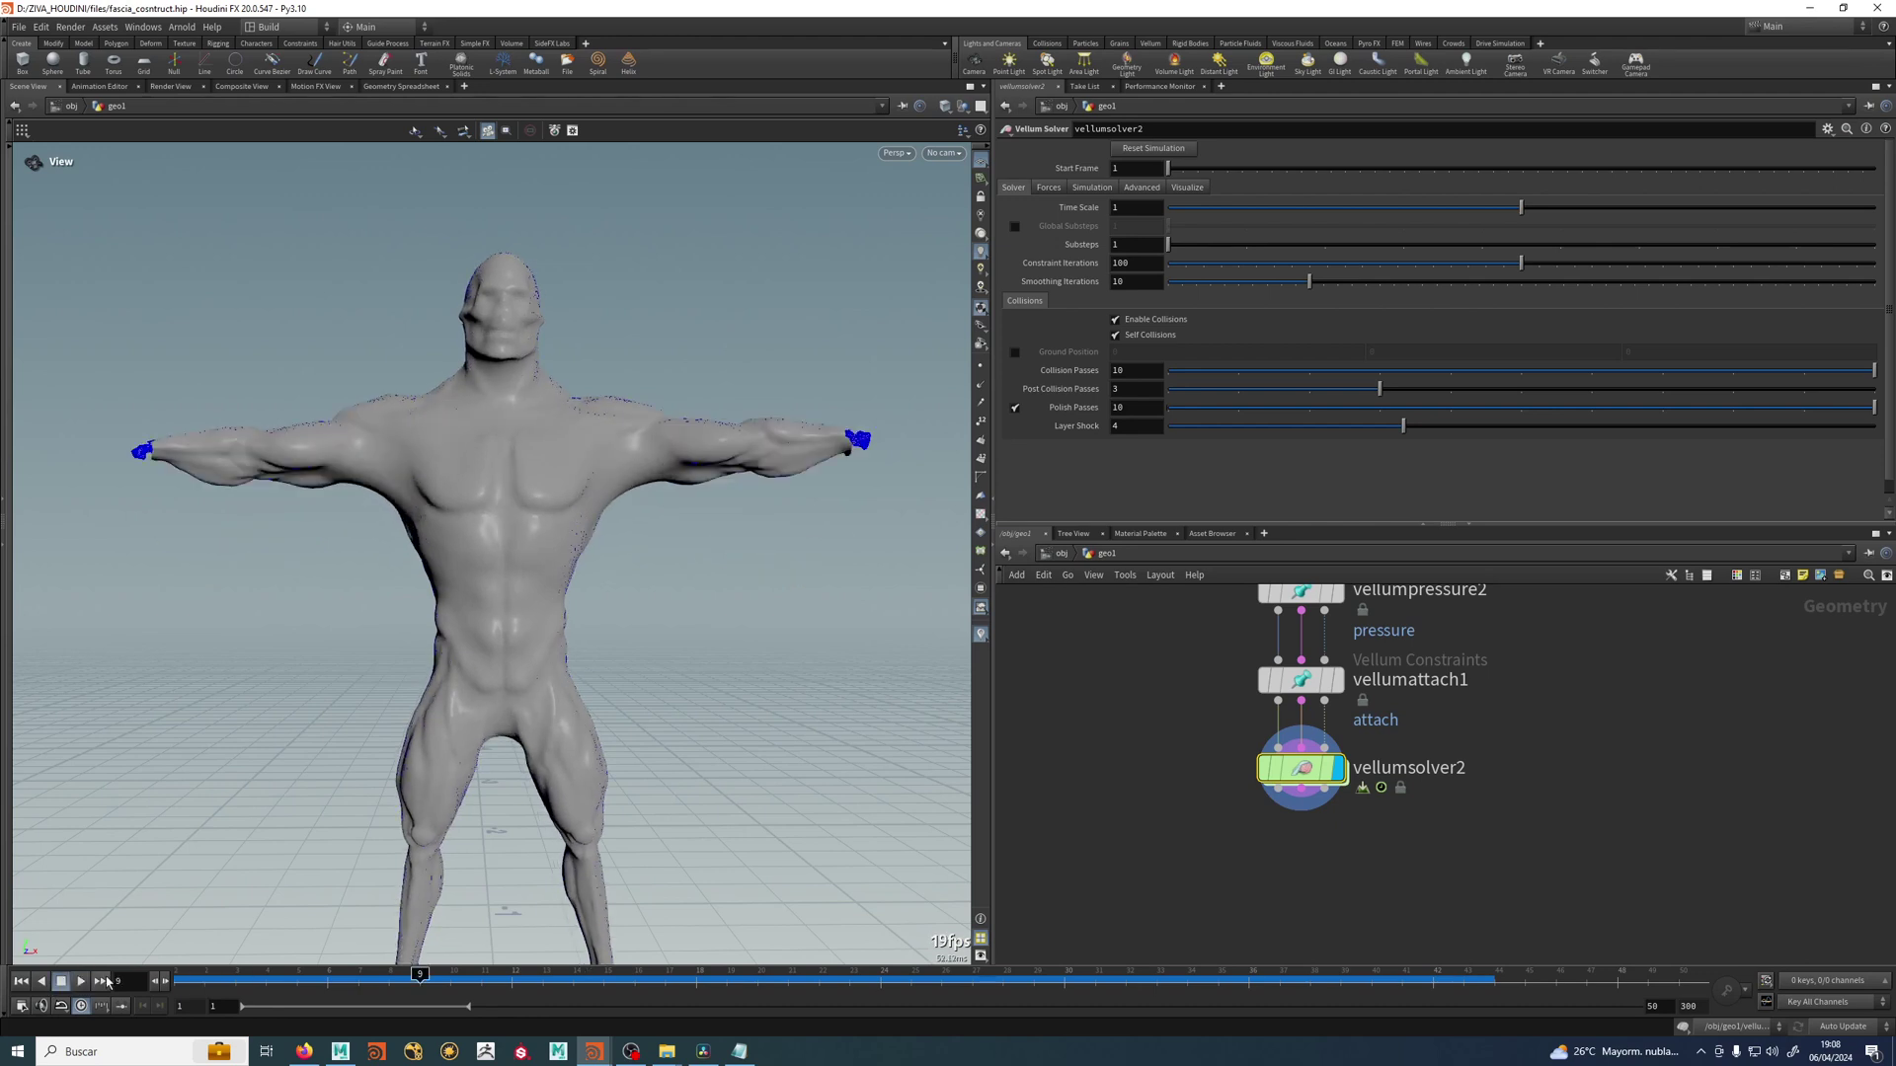
left_click_drag(312, 980, 173, 977)
Test the simulation with vellumsolver2's Substeps at 2, and set the value back to 1.
scroll(1143, 787, "up", 2)
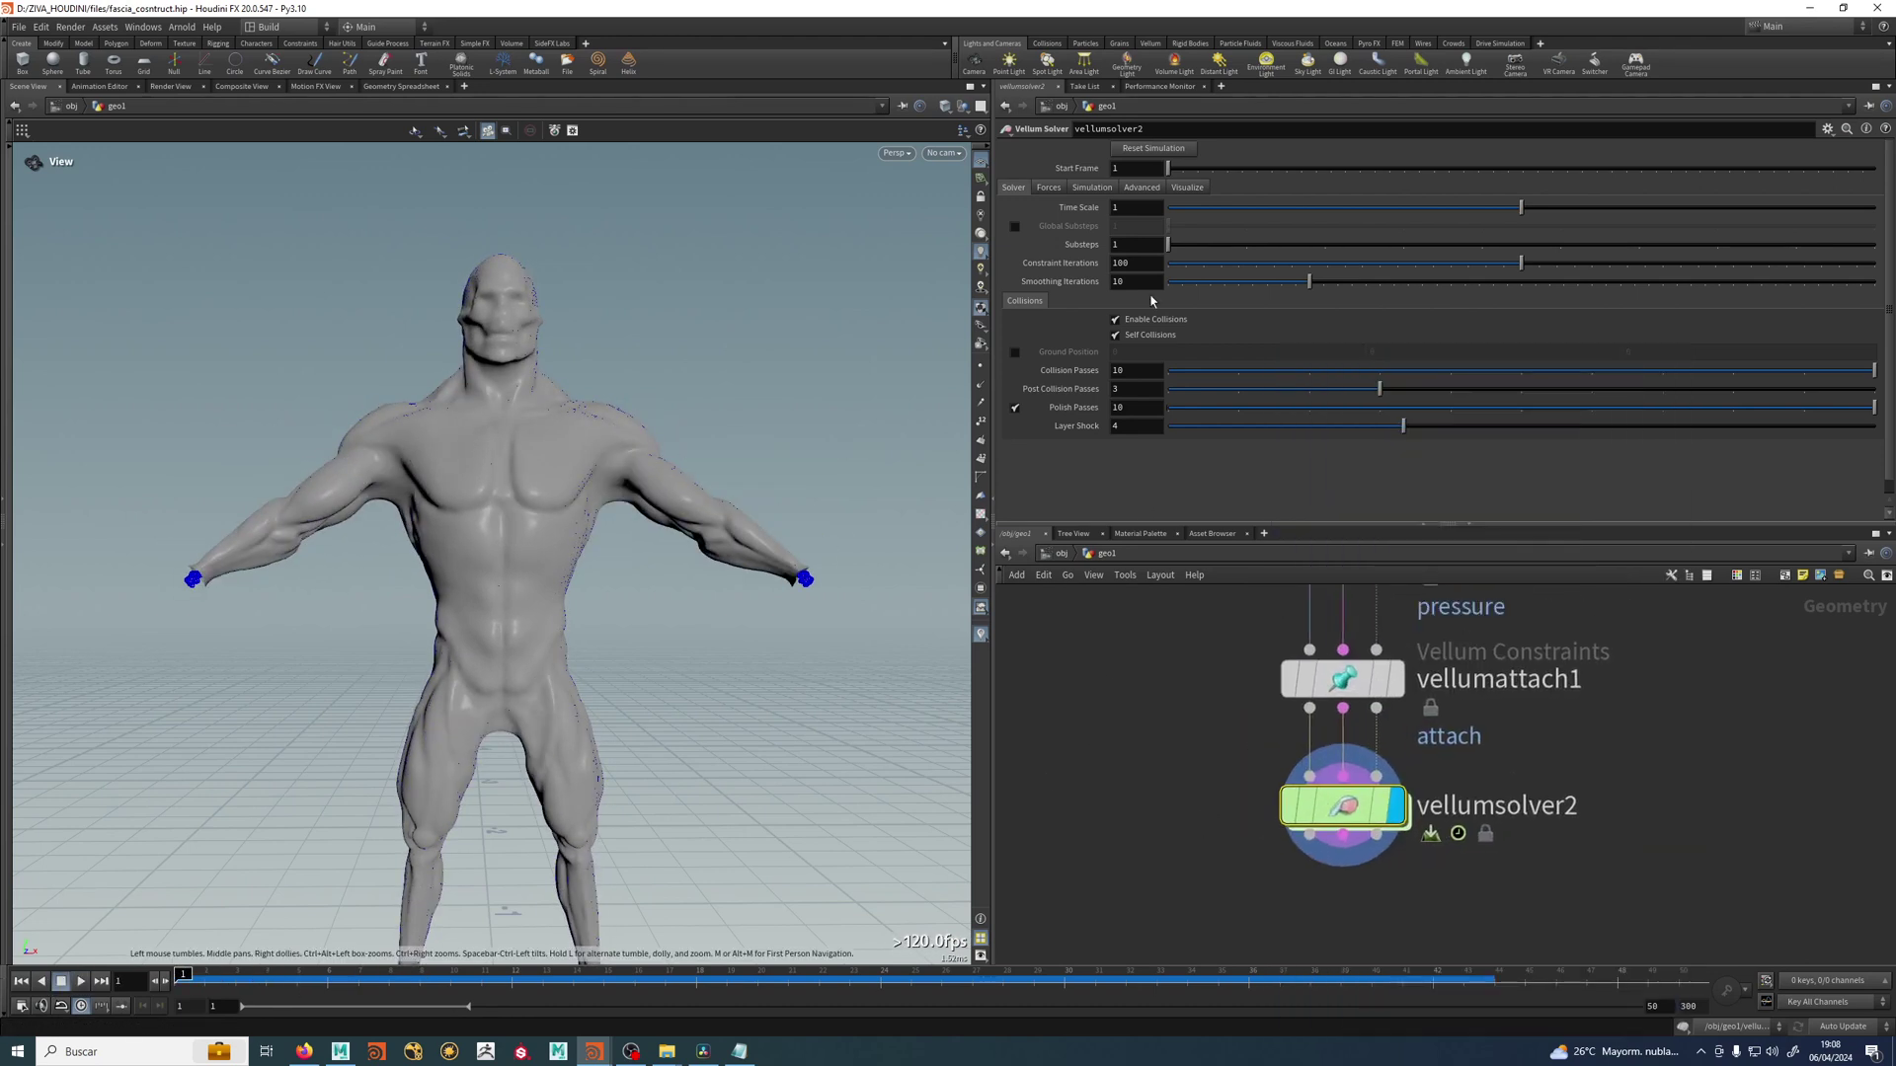
left_click(1133, 246)
type("2")
key("Return")
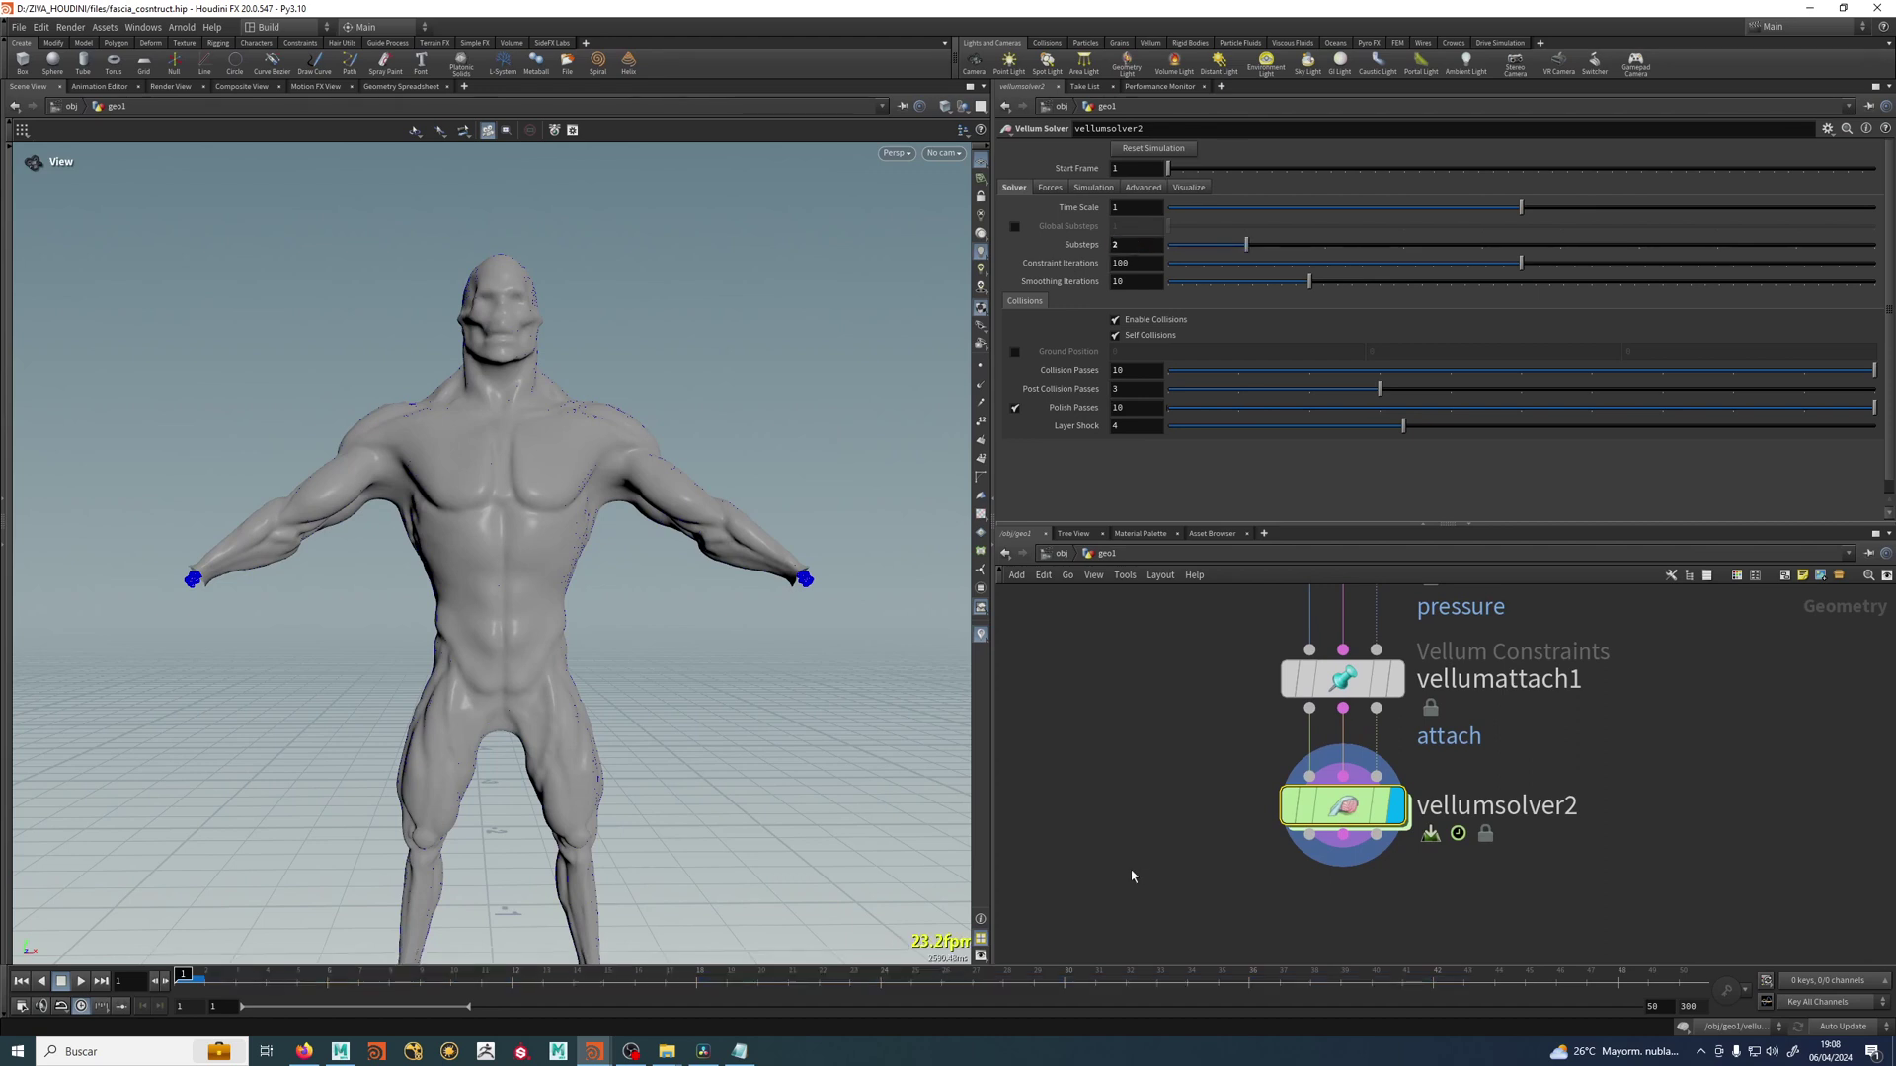
left_click(80, 980)
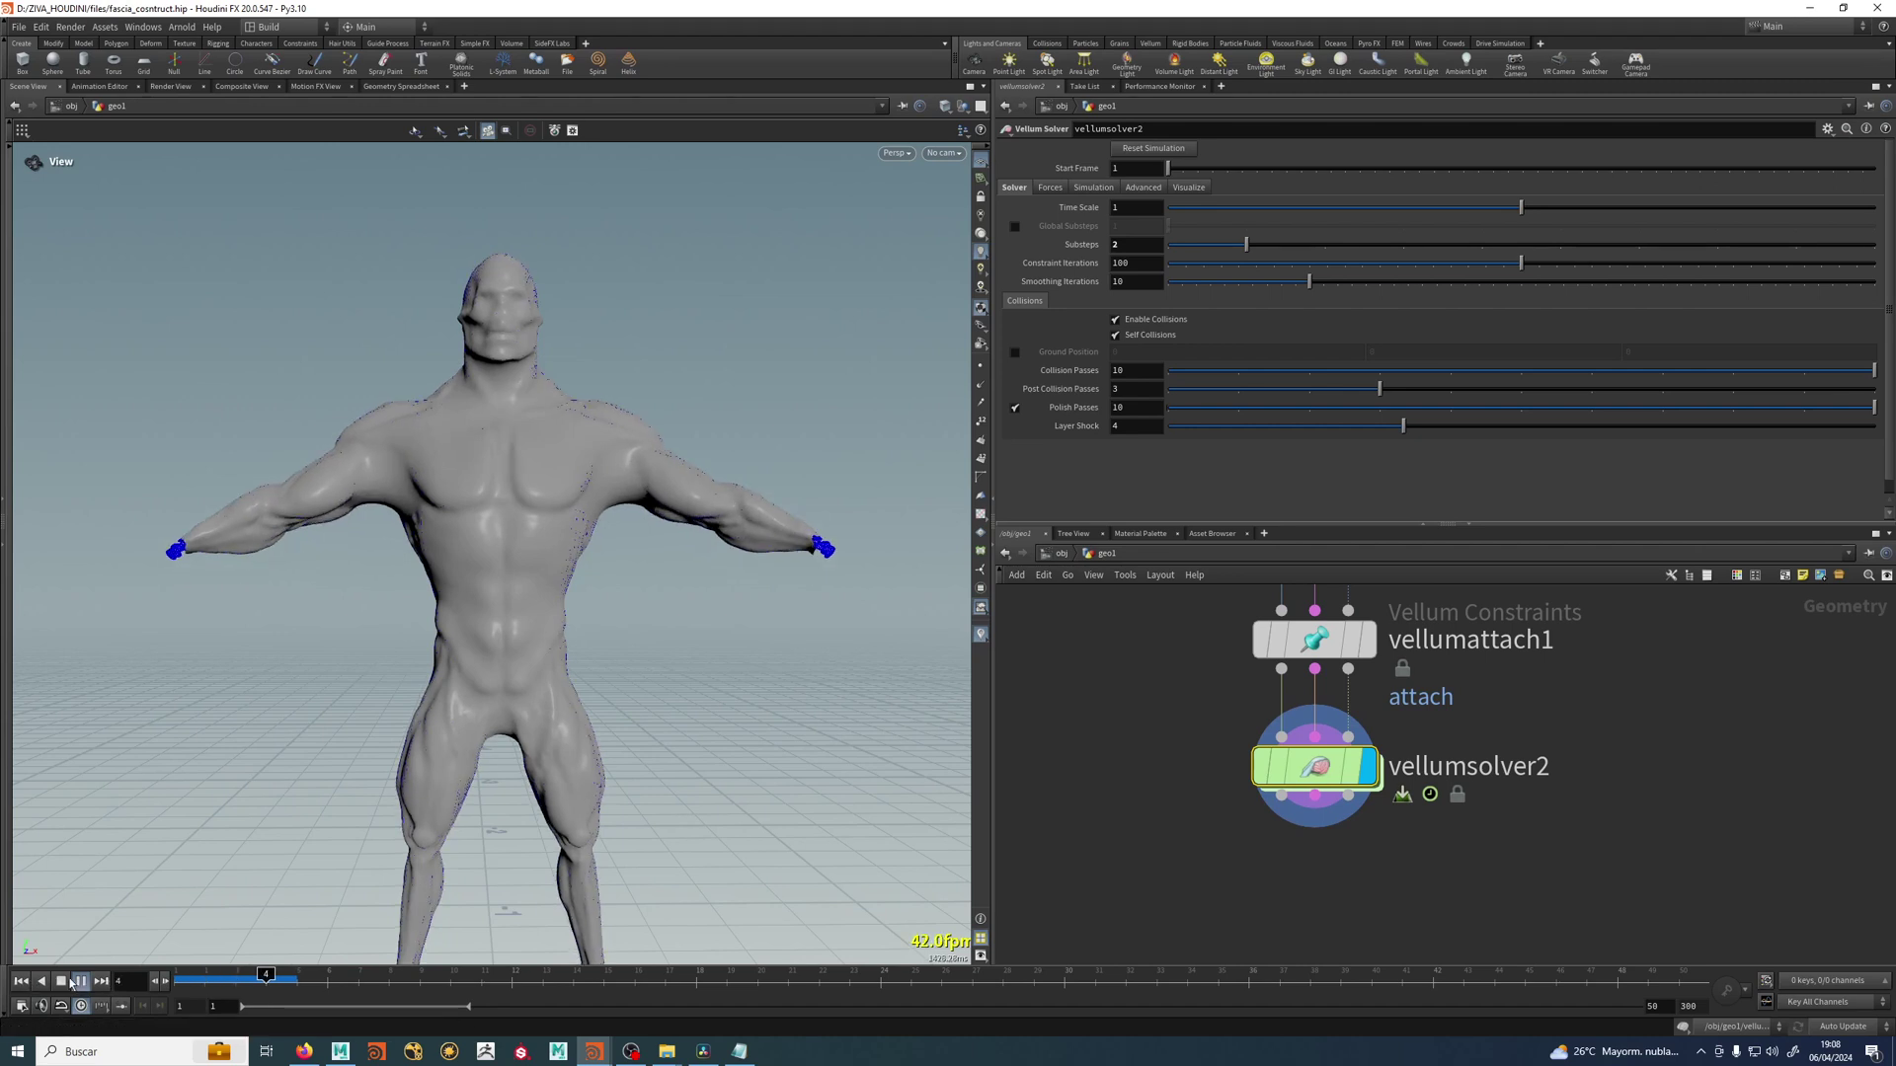
left_click(62, 982)
left_click(22, 982)
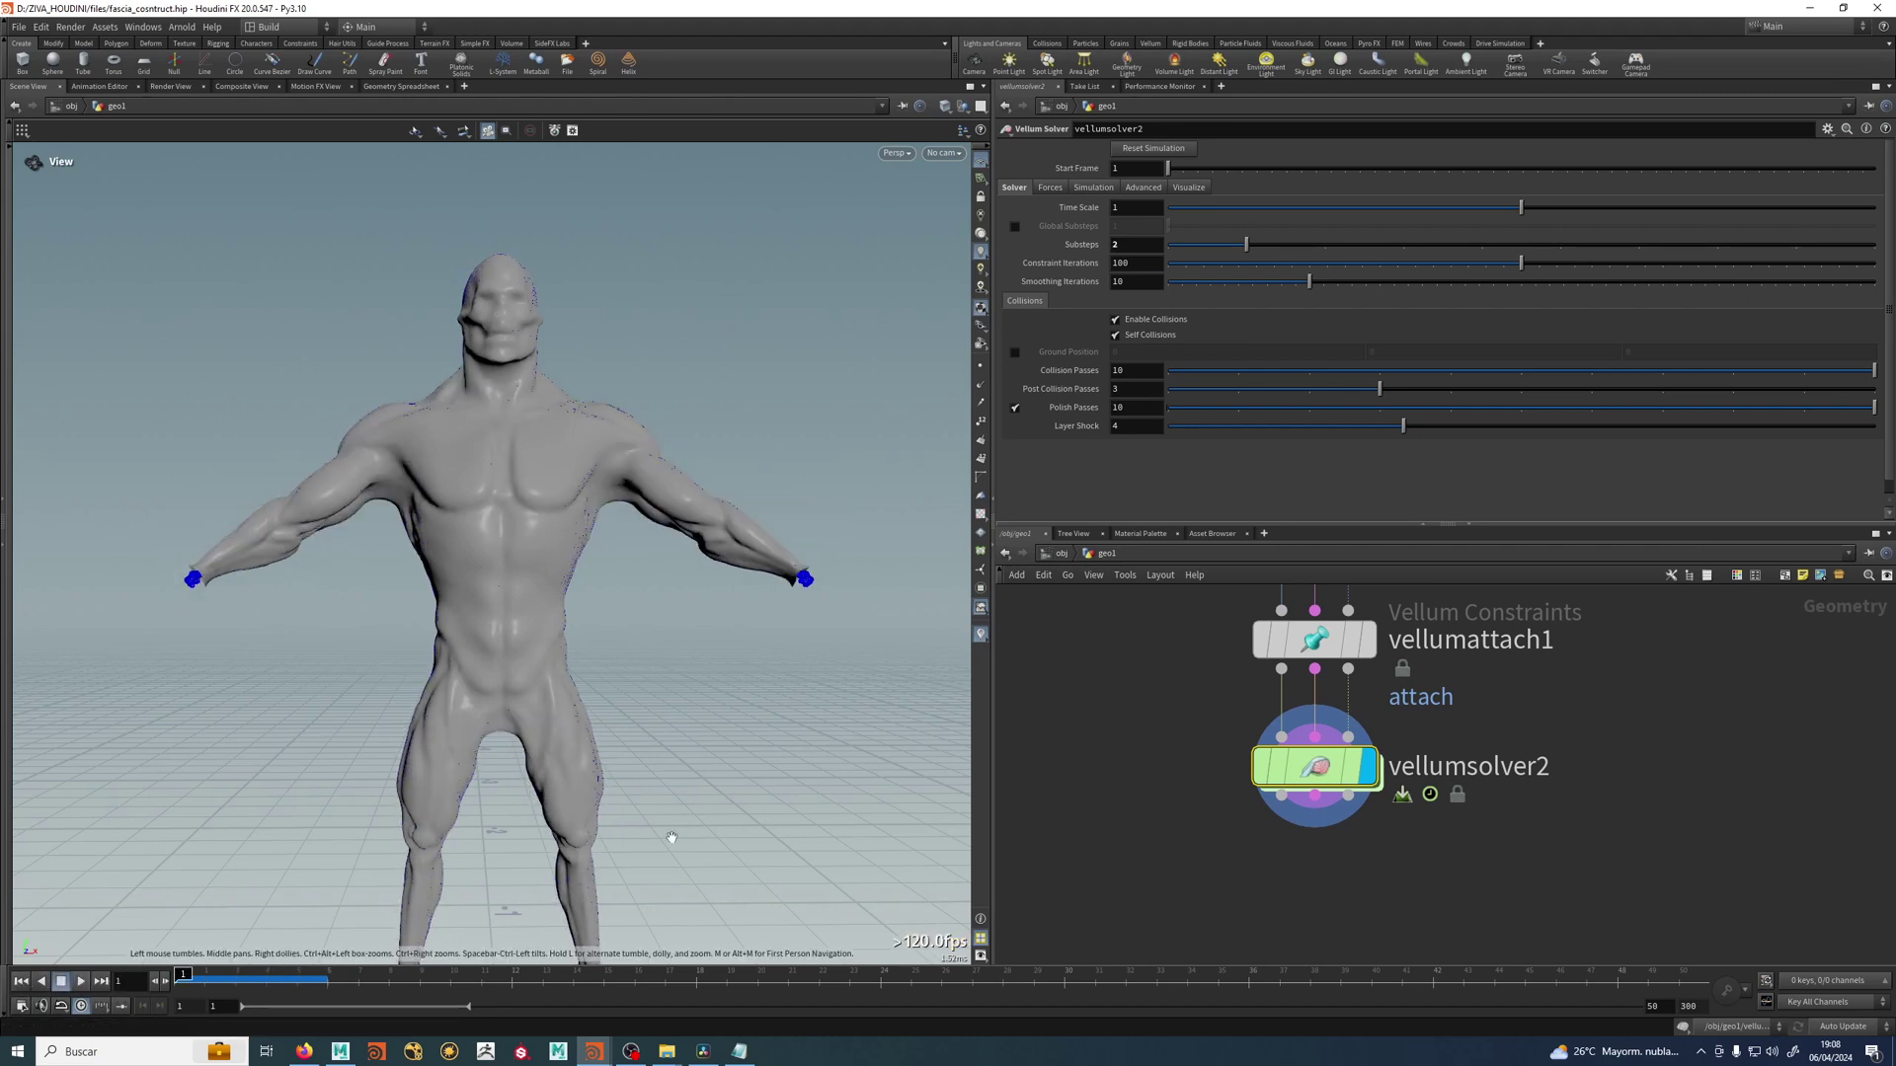
double_click(1121, 246)
type("1")
Set vellumcloth2's stretch Rest Length Scale to 1 and play the simulation to check the fascia.
middle_click_drag(1131, 711, 1066, 952)
left_click(1247, 622)
scroll(1051, 424, "down", 1)
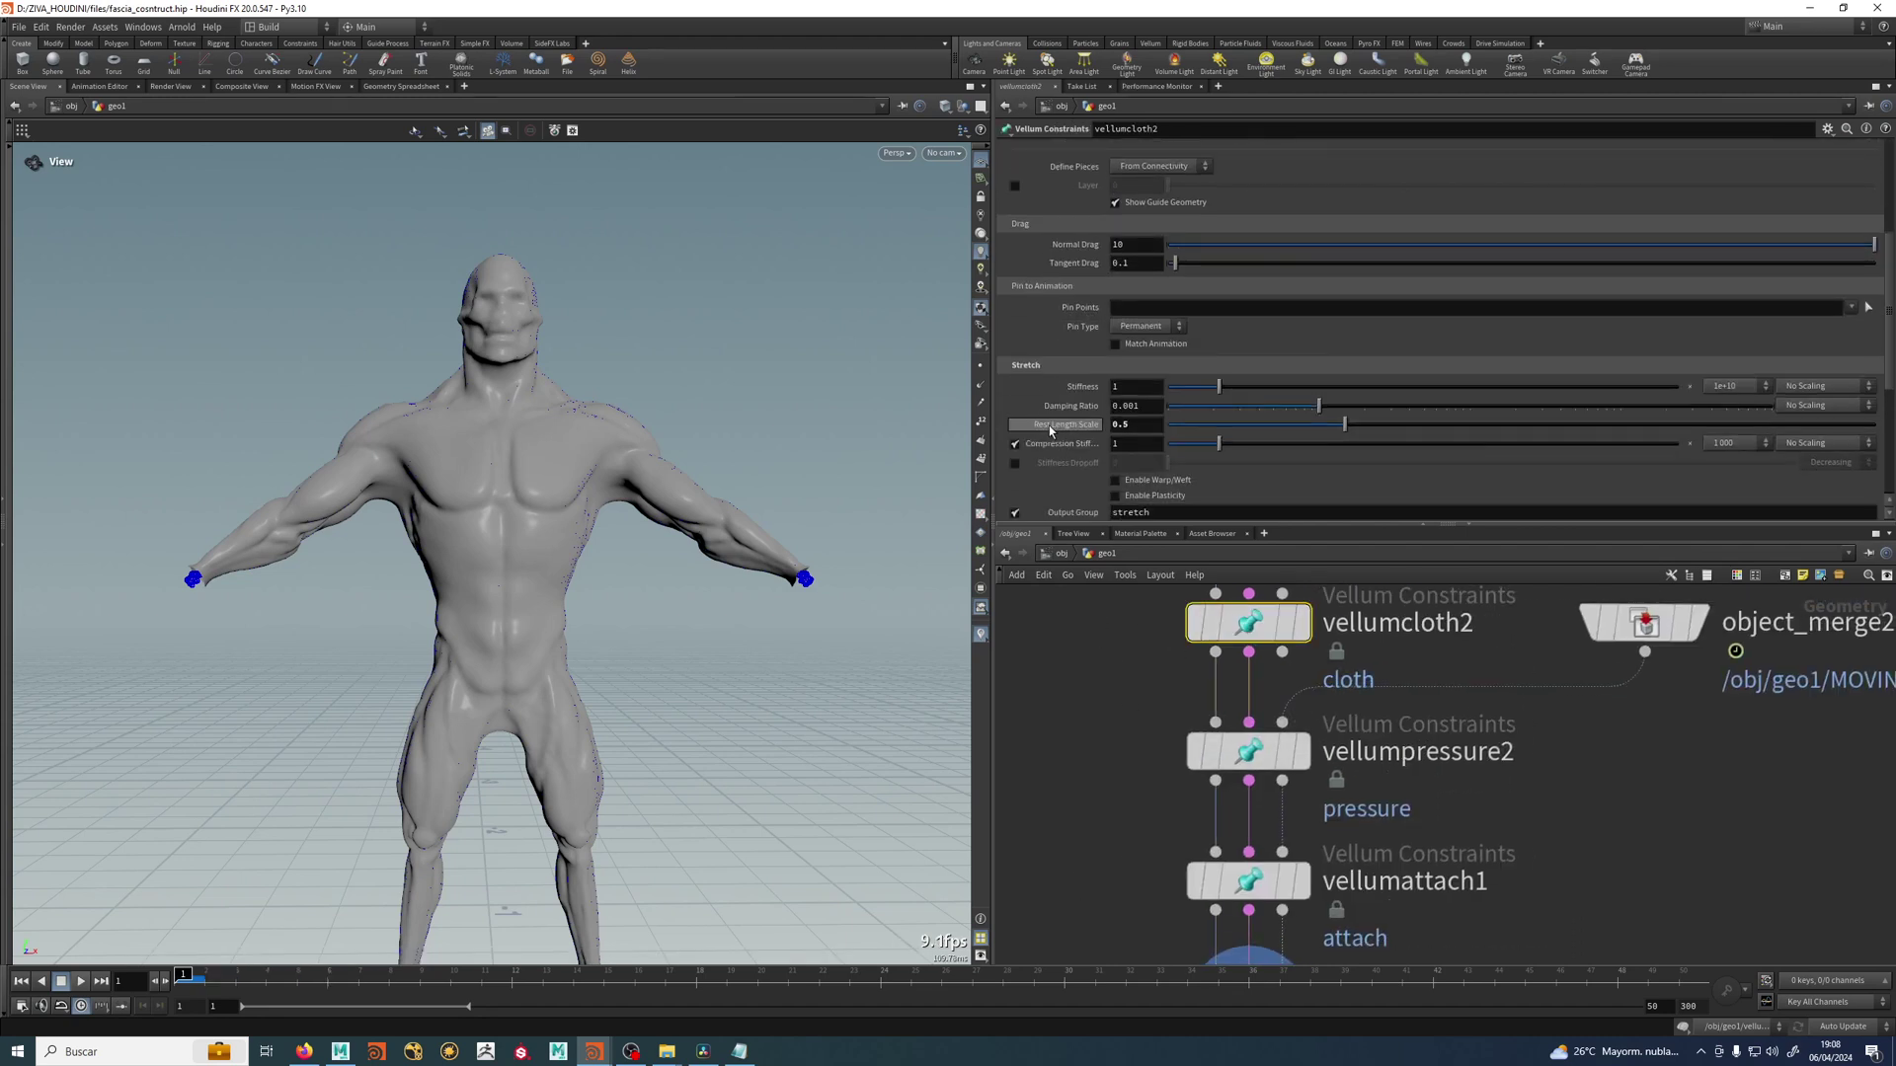
double_click(1133, 424)
type("1")
key("Return")
scroll(1102, 694, "down", 3)
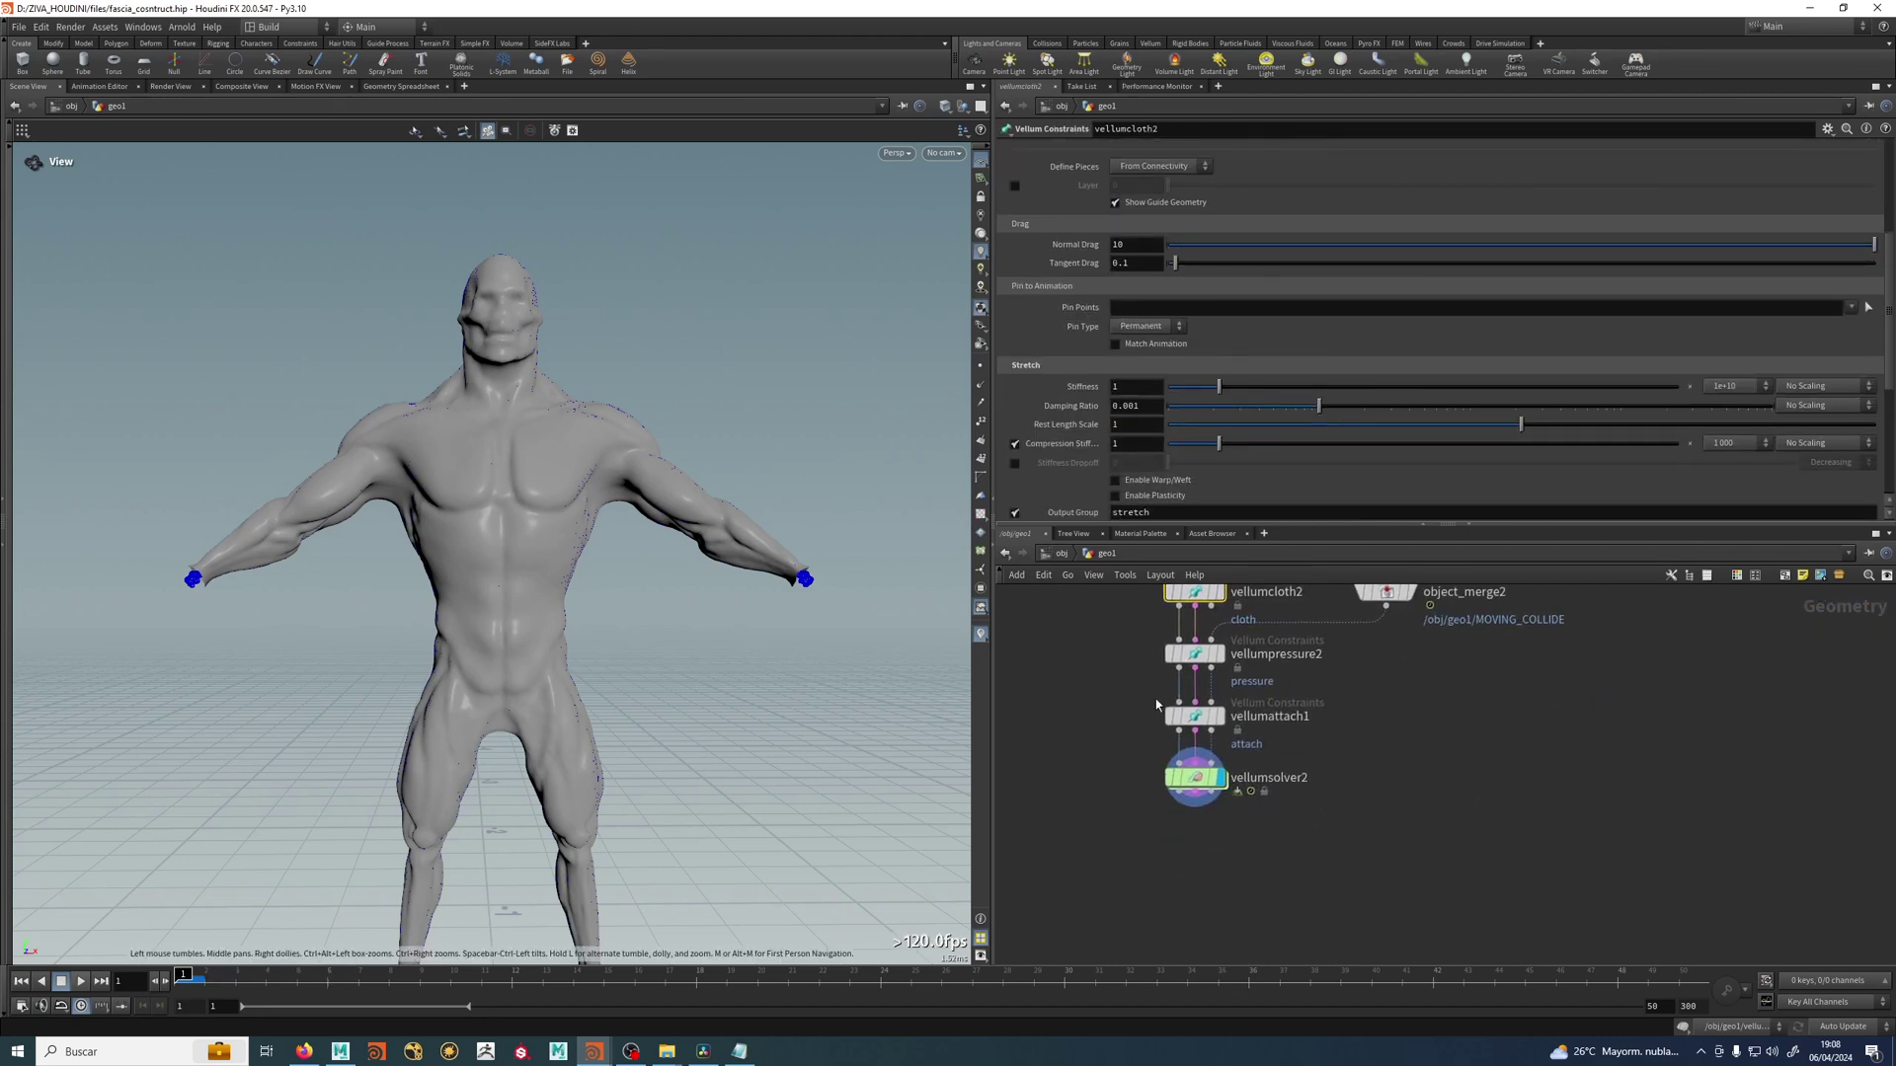
scroll(1120, 781, "up", 1)
left_click(81, 982)
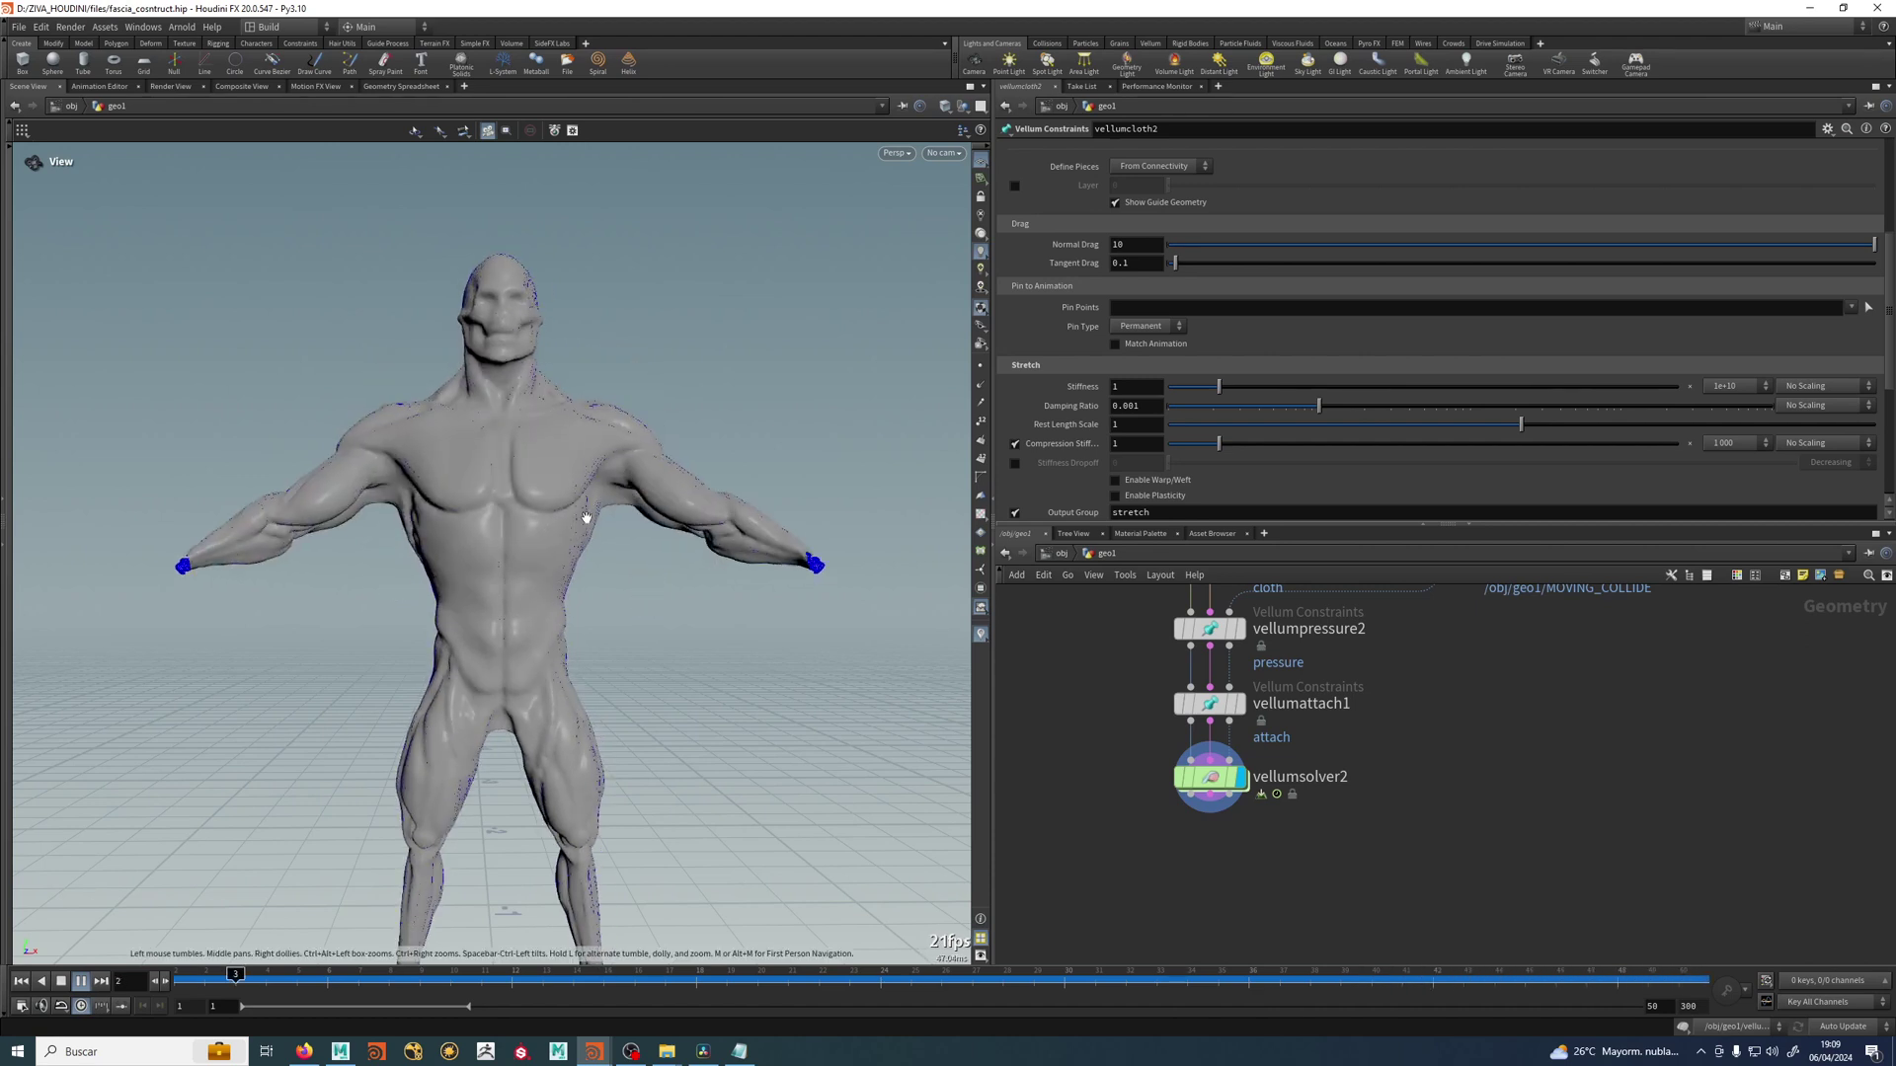
left_click(81, 980)
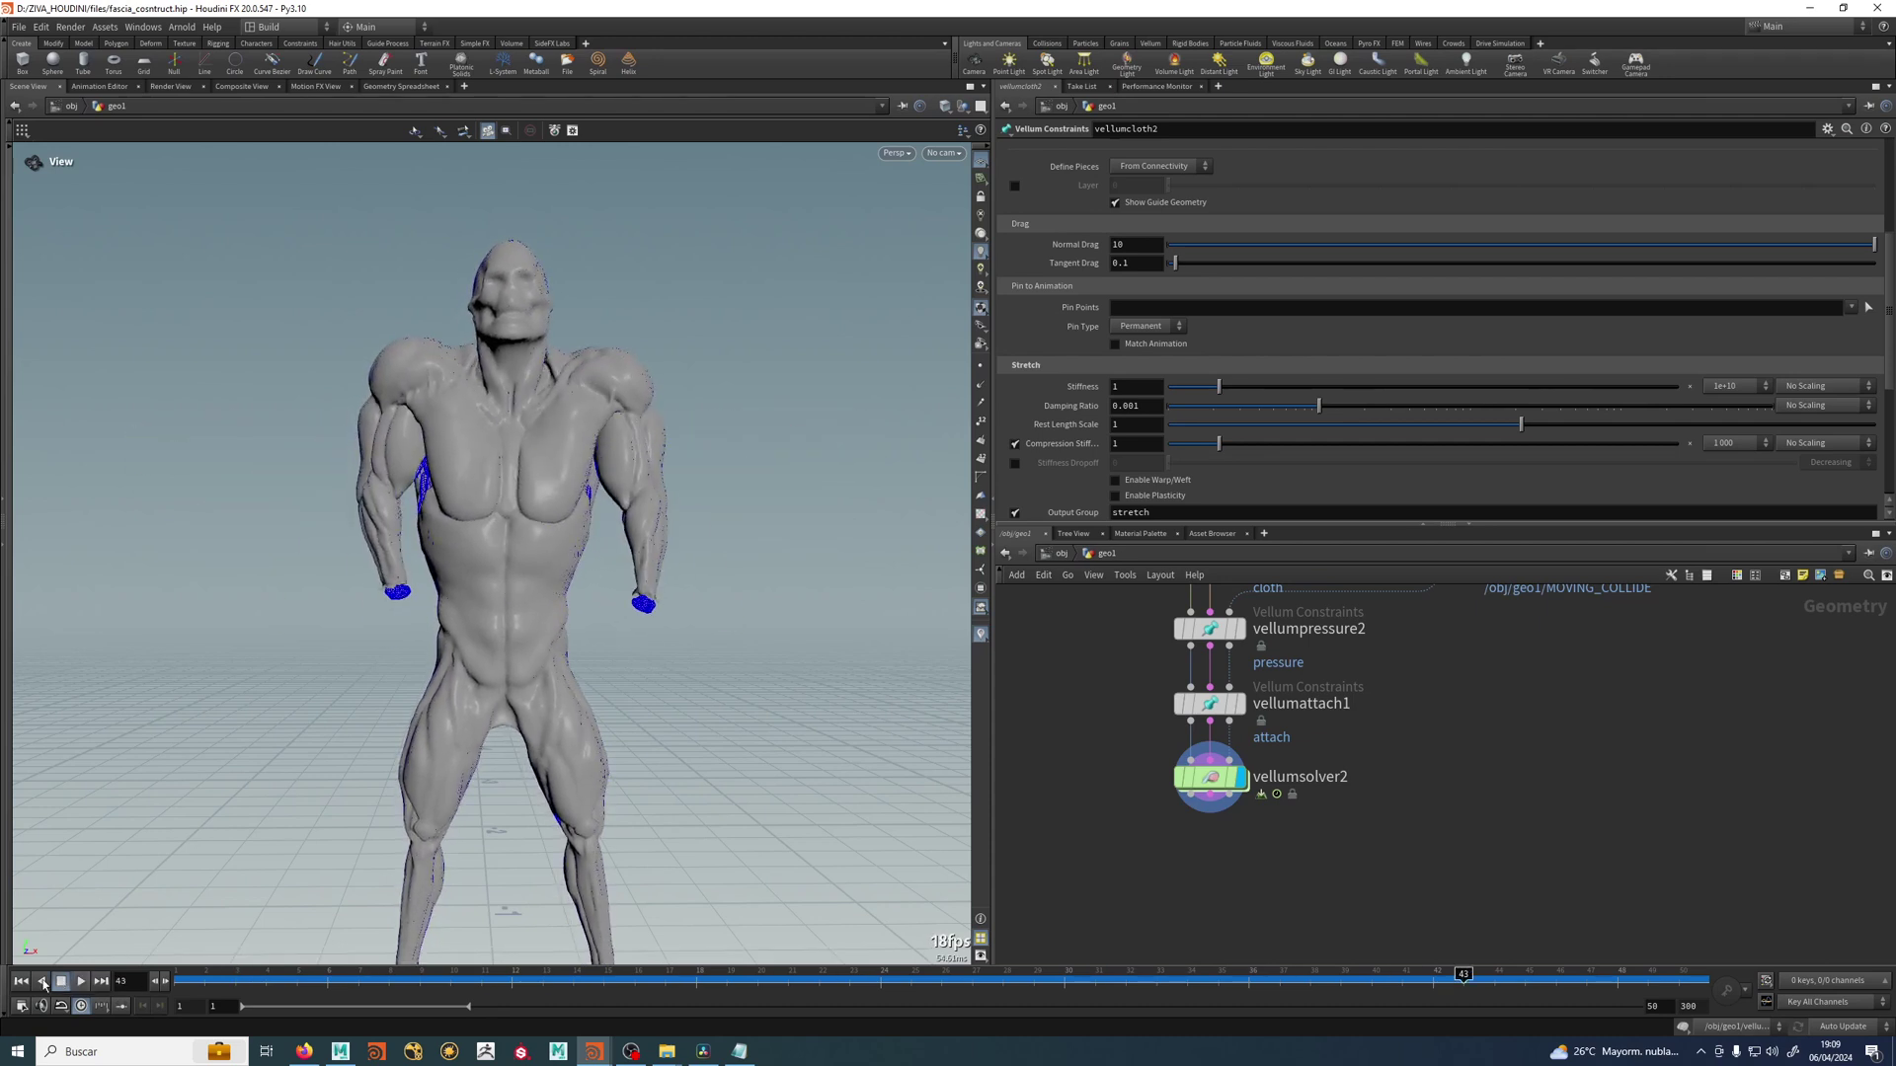
left_click(20, 982)
Set vellumcloth2's stretch Rest Length Scale to 0.8 and replay the simulation from the first frame.
middle_click_drag(1412, 713, 1421, 851)
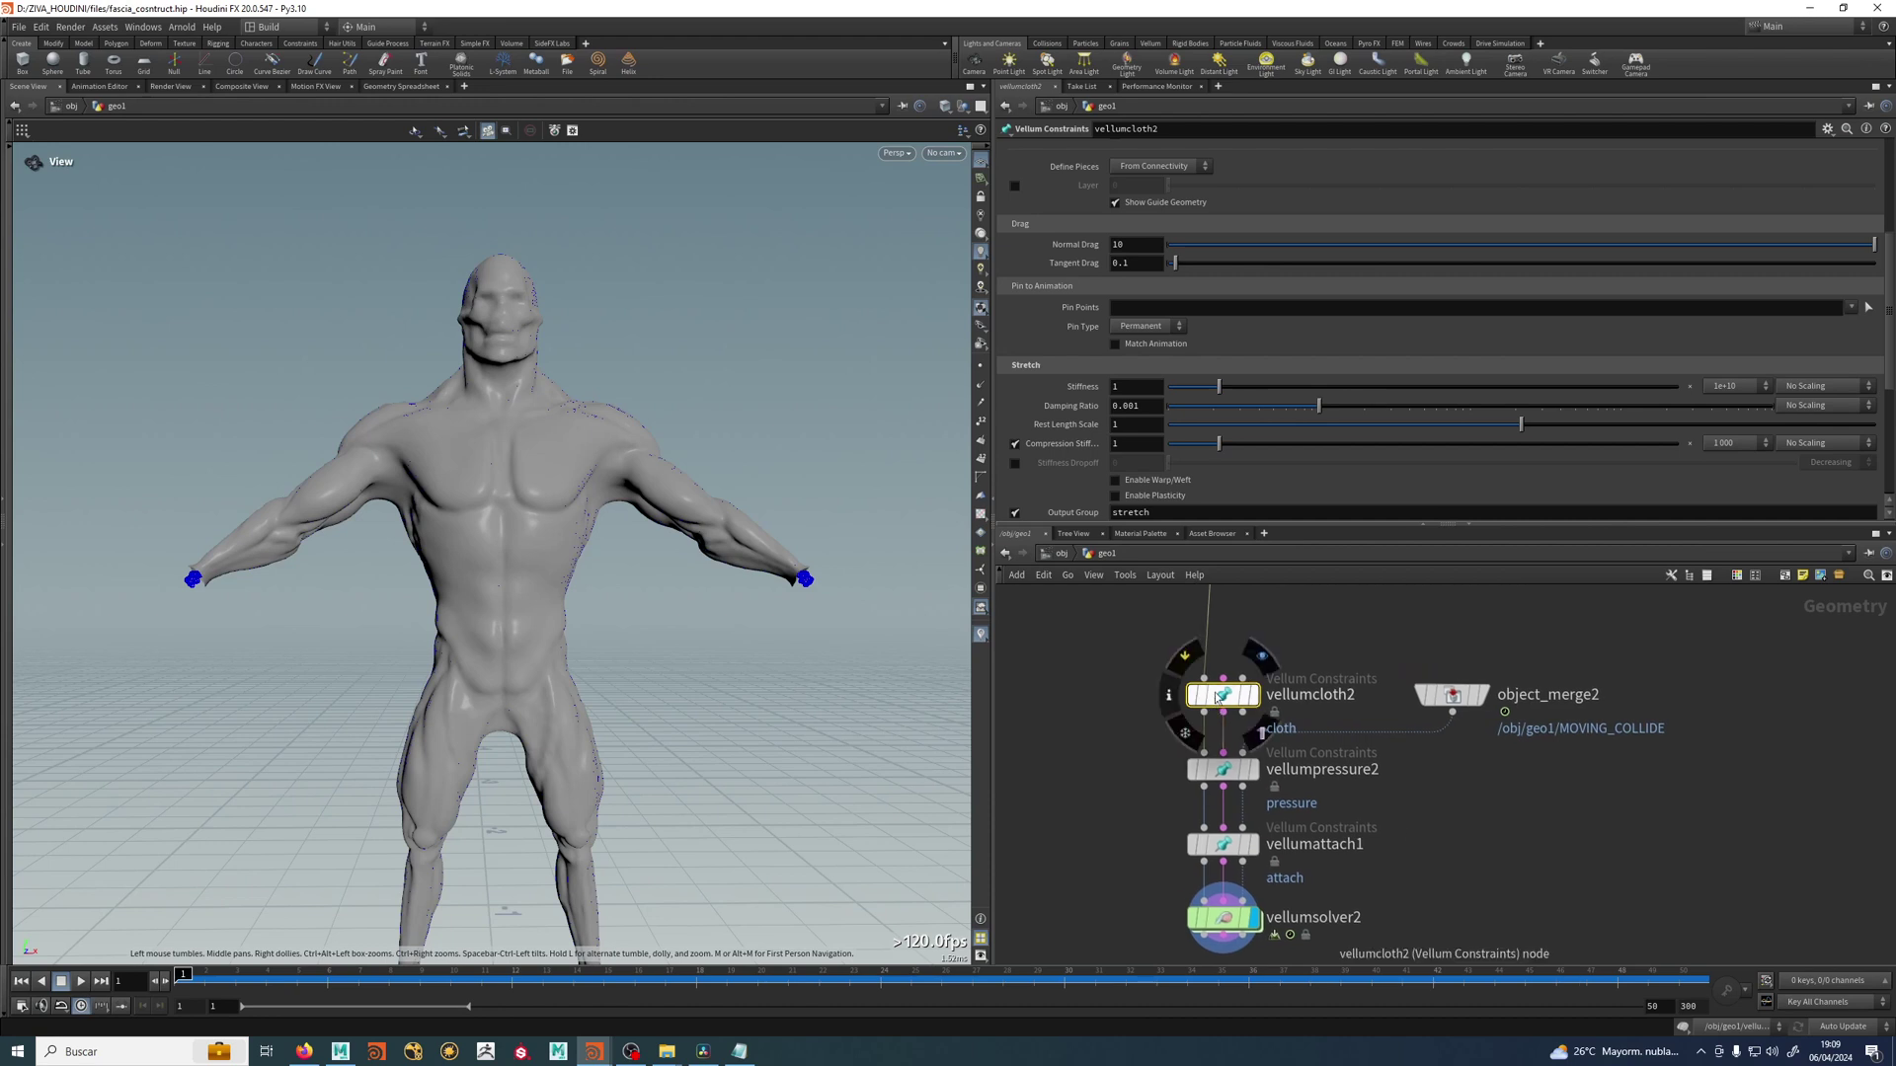
left_click(1136, 425)
type("0.8")
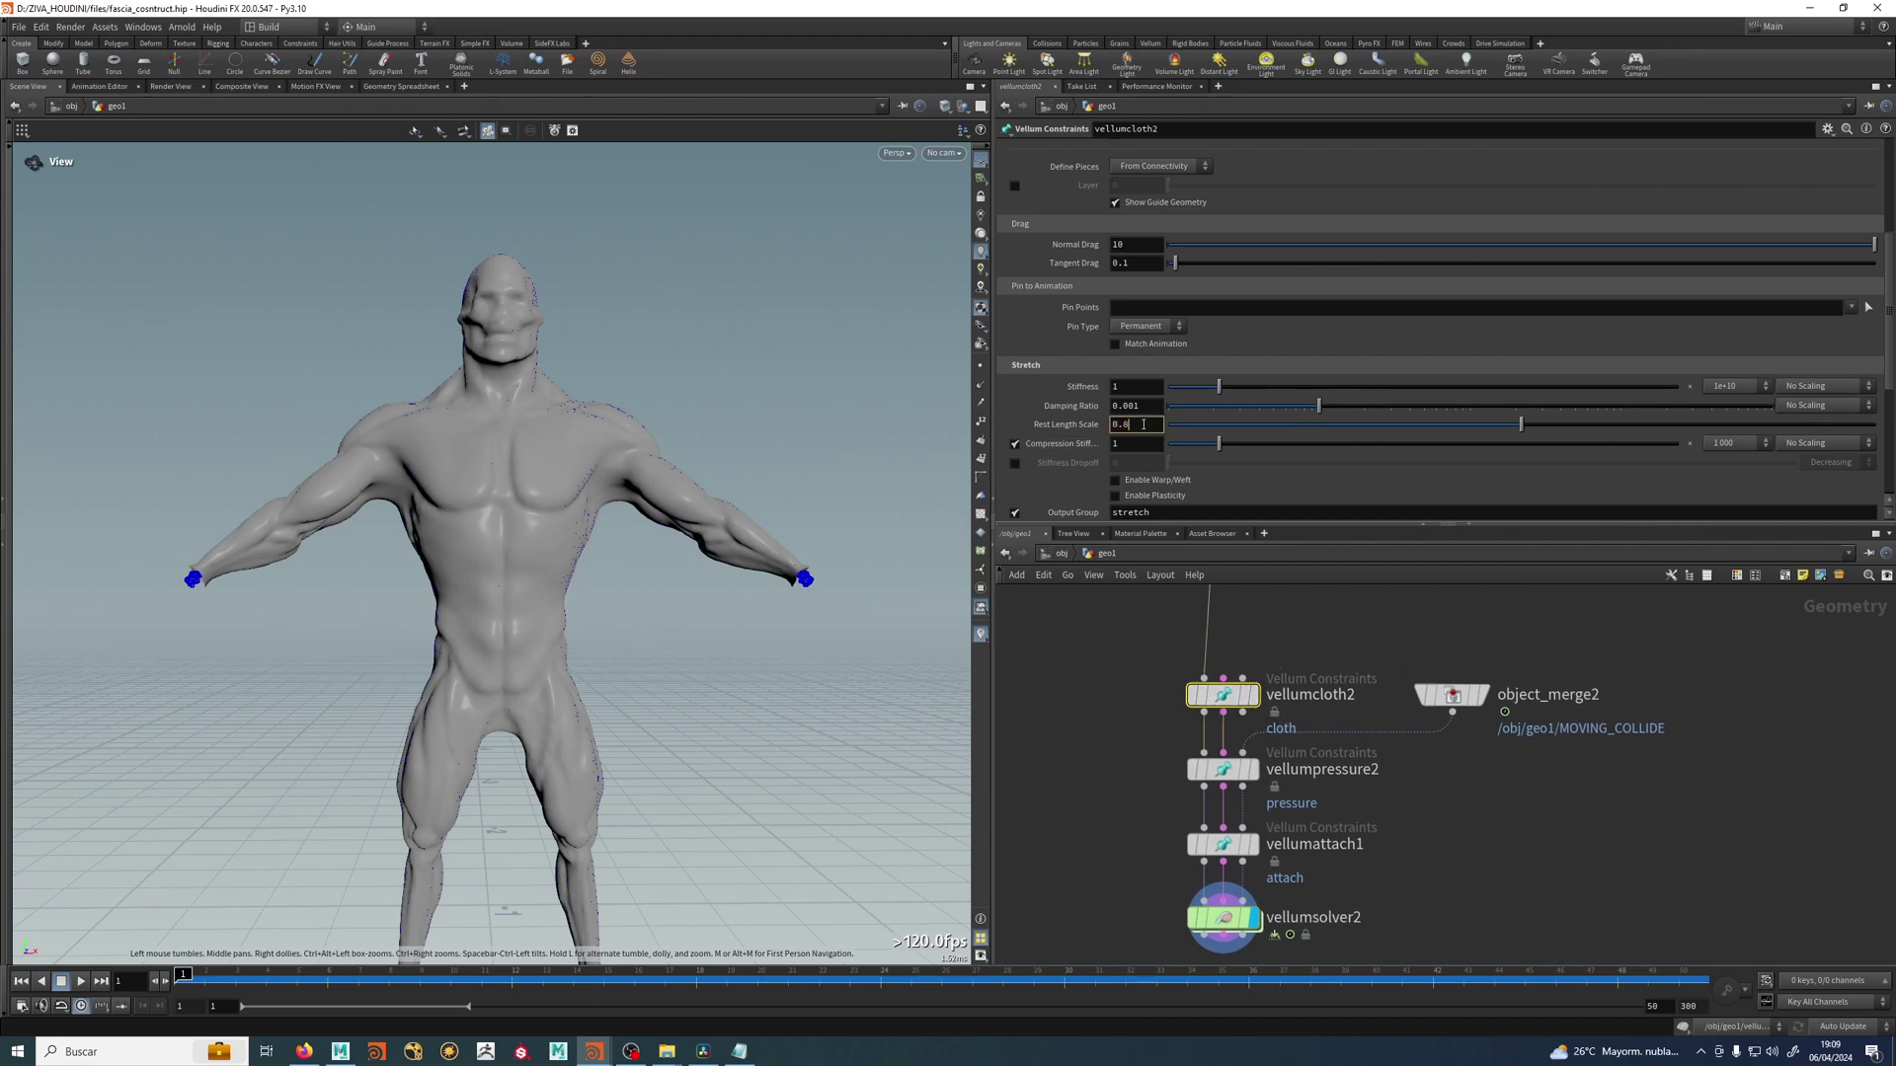
key("Return")
scroll(1117, 728, "down", 2)
middle_click_drag(1092, 796, 1120, 703)
scroll(1096, 741, "up", 1)
left_click(80, 982)
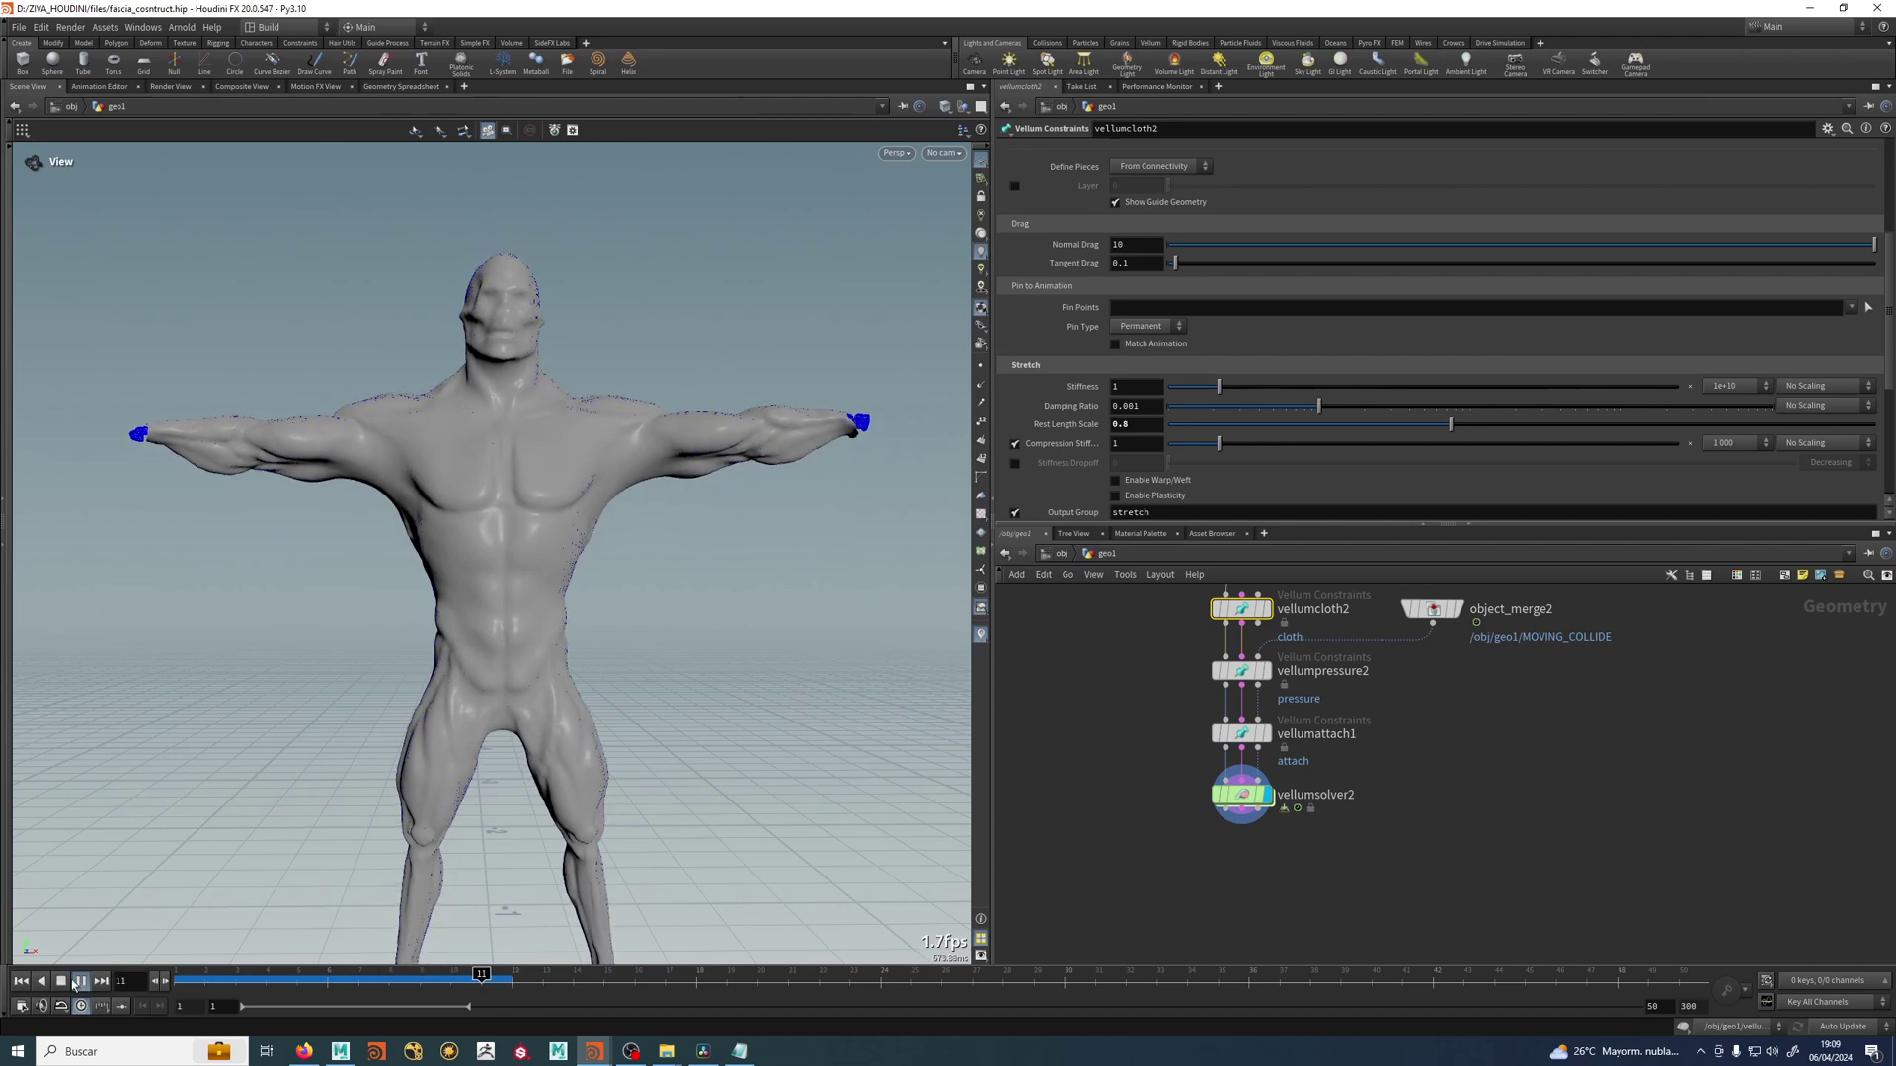
left_click(60, 981)
Add a ROP Alembic Output node below vellumsolver2 and connect it to the solver's output.
scroll(1175, 942, "down", 5)
middle_click_drag(1115, 865, 1285, 815)
left_click(1140, 825)
scroll(1291, 820, "up", 3)
middle_click_drag(1416, 771, 1276, 810)
scroll(1283, 850, "down", 5)
scroll(1279, 869, "up", 6)
key("Tab")
type("rop")
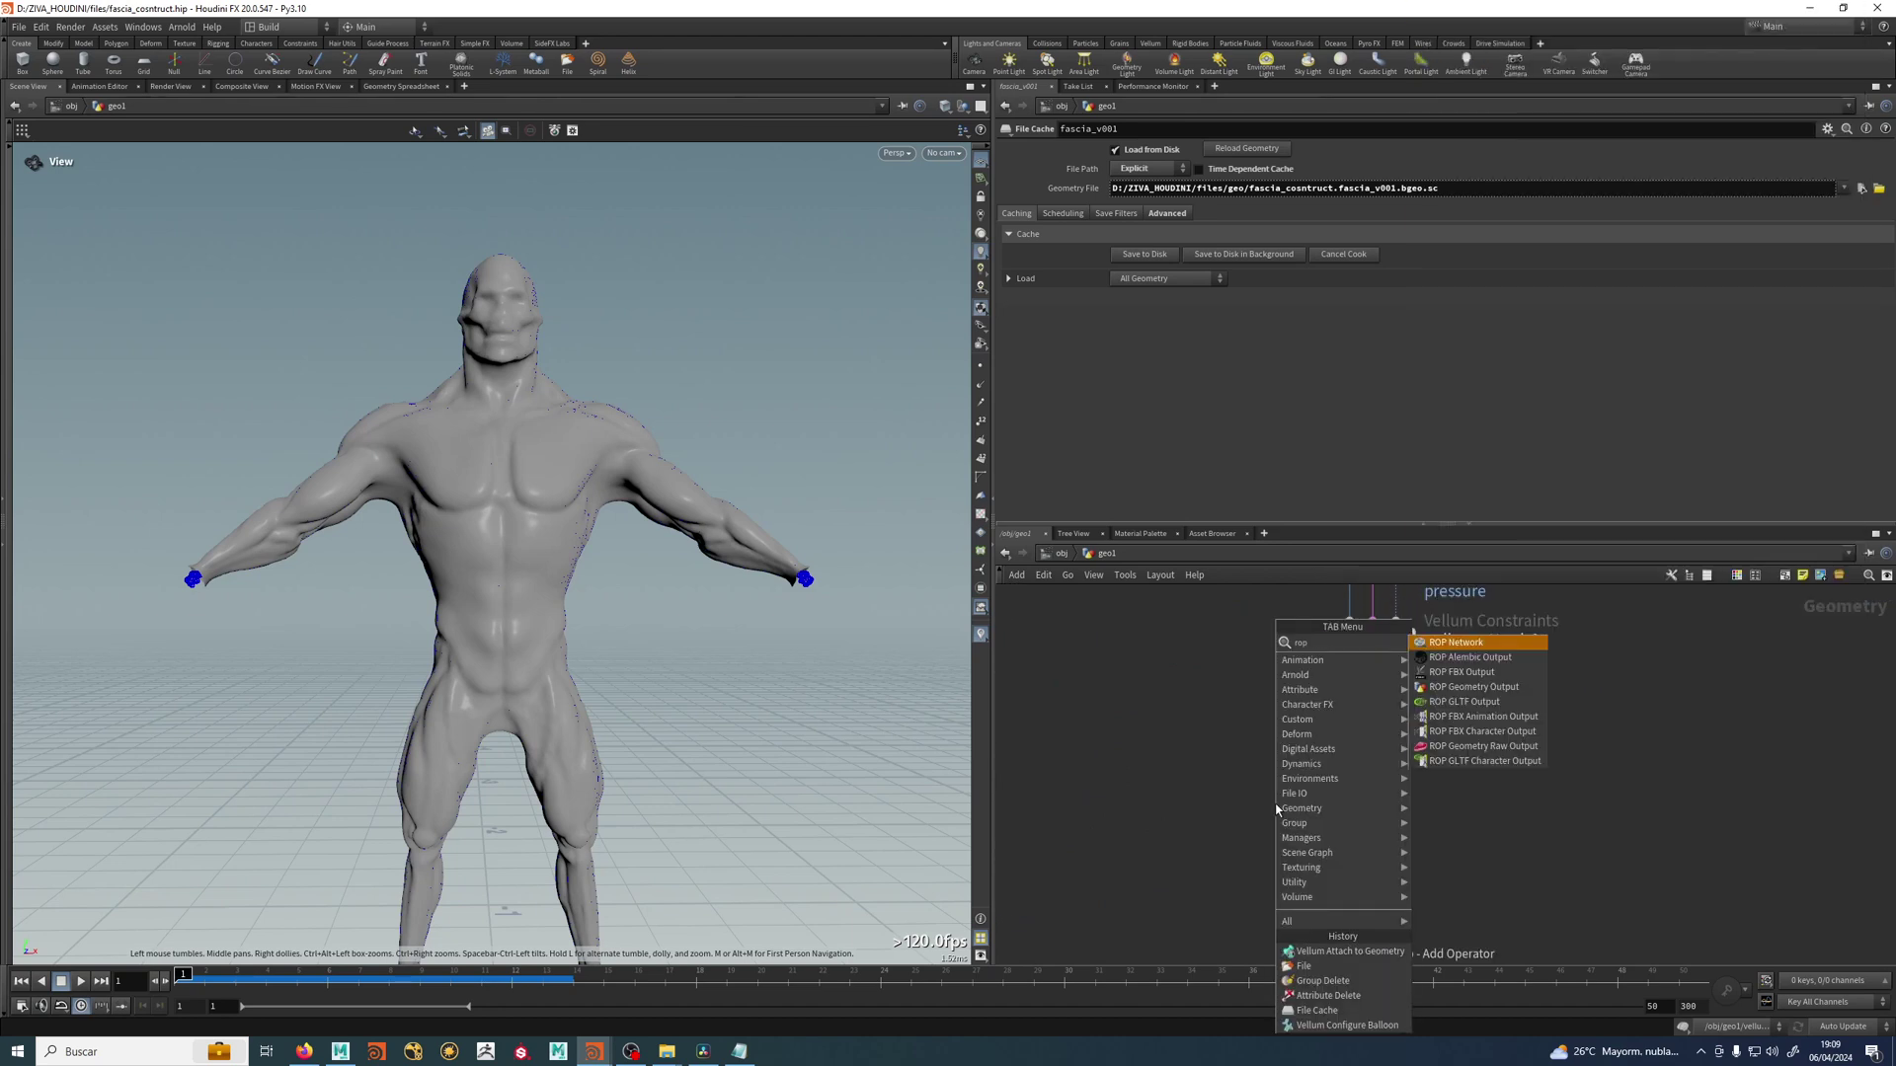
key("Down")
key("Return")
left_click_drag(1276, 807, 1299, 833)
left_click_drag(1349, 749, 1291, 821)
left_click_drag(1291, 825, 1300, 904)
Copy attribdelete2 and groupdelete2 from the first Vellum chain and paste them near vellumsolver2.
scroll(1501, 730, "down", 3)
scroll(1352, 779, "down", 3)
middle_click_drag(1168, 791, 1542, 789)
middle_click_drag(1260, 811, 1126, 845)
scroll(1368, 769, "up", 3)
left_click_drag(1385, 709, 1261, 788)
key("ctrl+c")
middle_click_drag(1569, 747, 1353, 740)
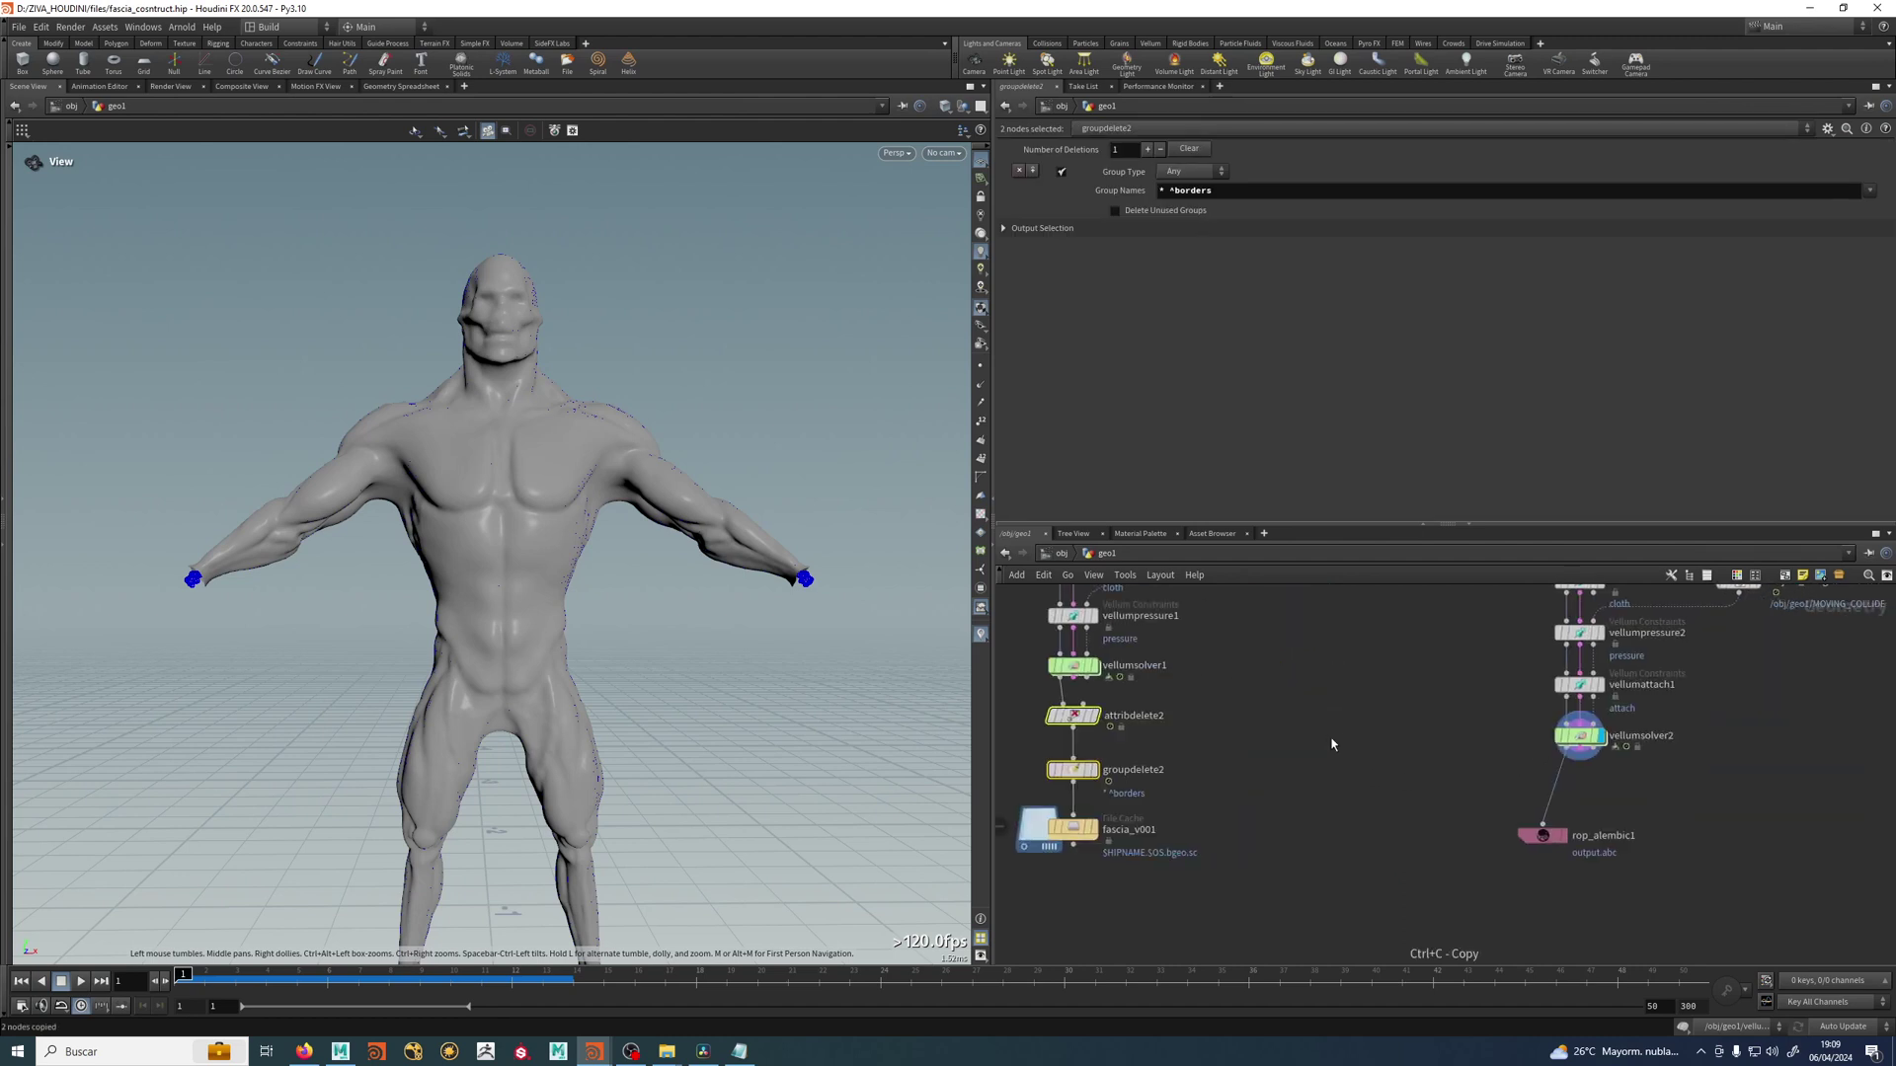
scroll(1390, 733, "up", 3)
key("ctrl+v")
middle_click_drag(1477, 796, 1380, 767)
Connect vellumsolver2's output to attribdelete3 and feed groupdelete3 into rop_alembic1.
left_click_drag(1346, 724, 1357, 750)
left_click_drag(1538, 725, 1342, 733)
left_click_drag(1511, 850, 1433, 922)
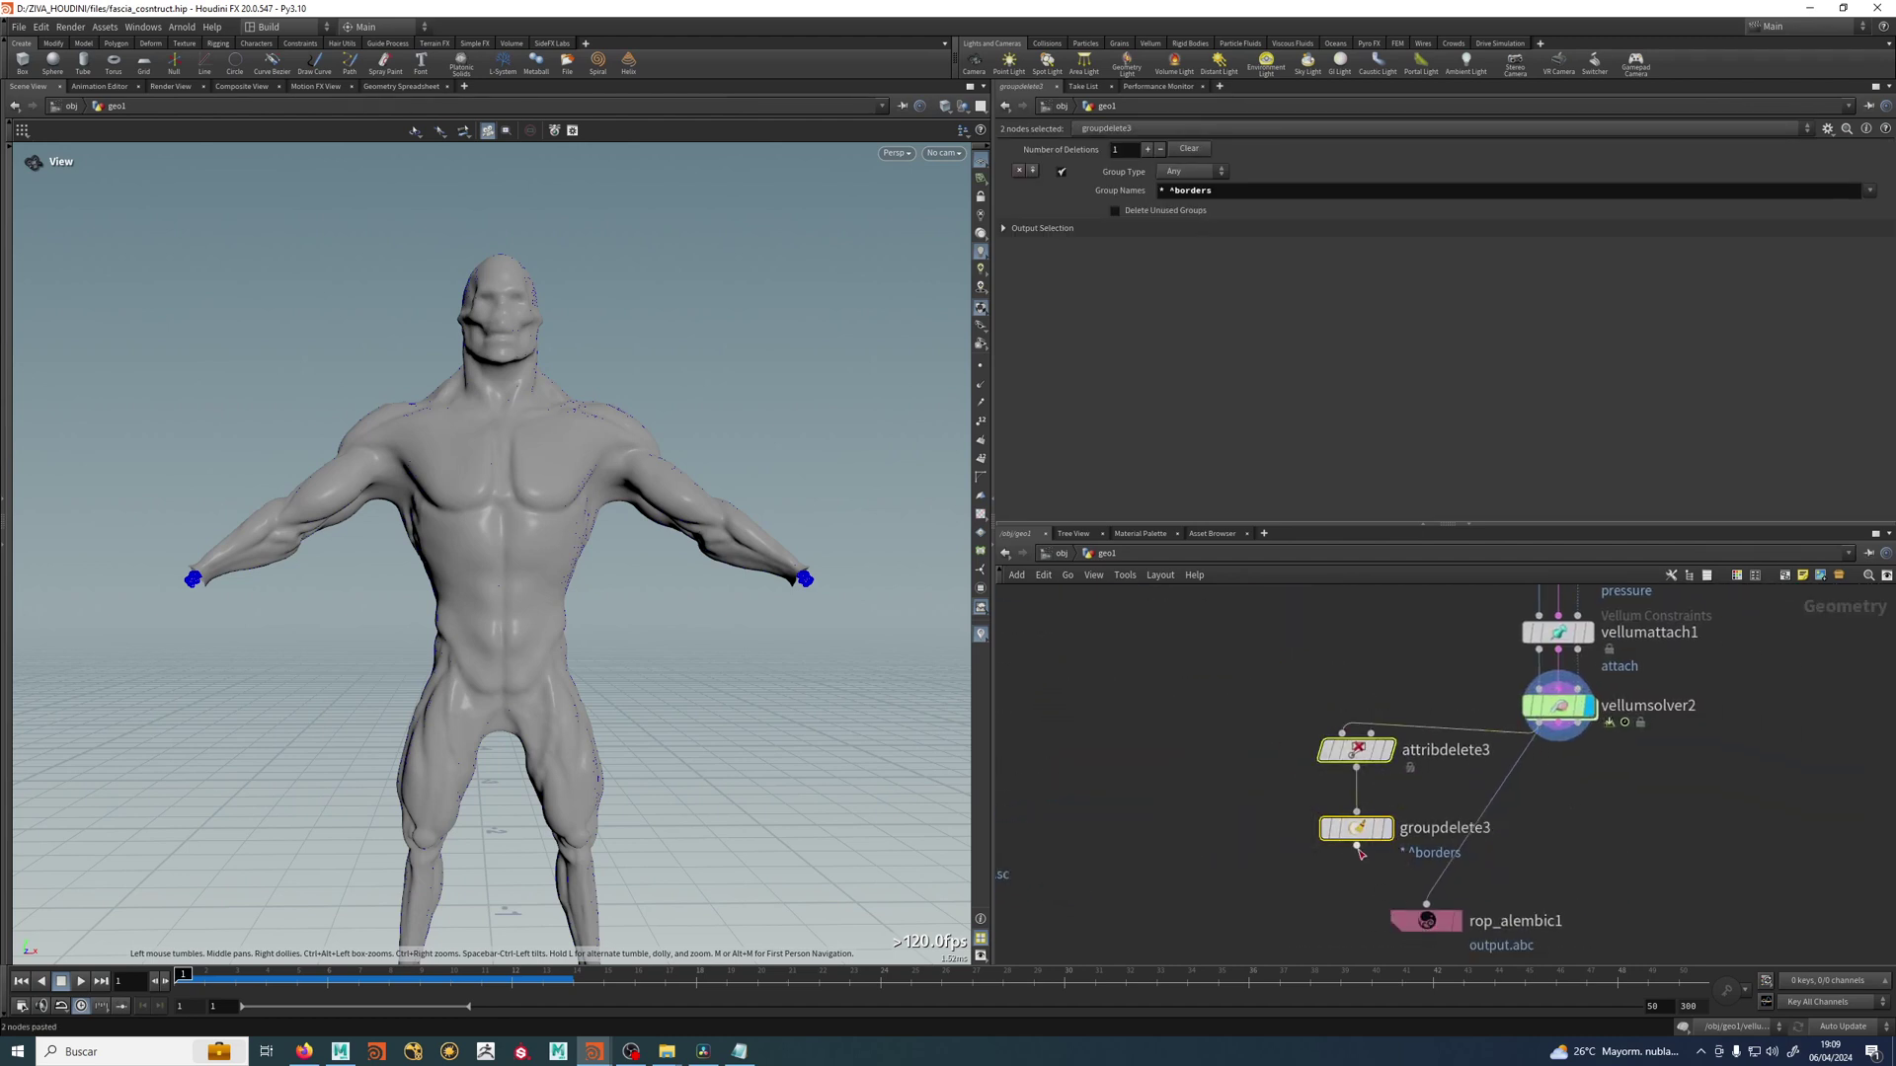
left_click_drag(1356, 847, 1427, 904)
Select rop_alembic1, display groupdelete3 and examine its attributes and point groups in the node info.
left_click(1397, 921)
left_click(1372, 923)
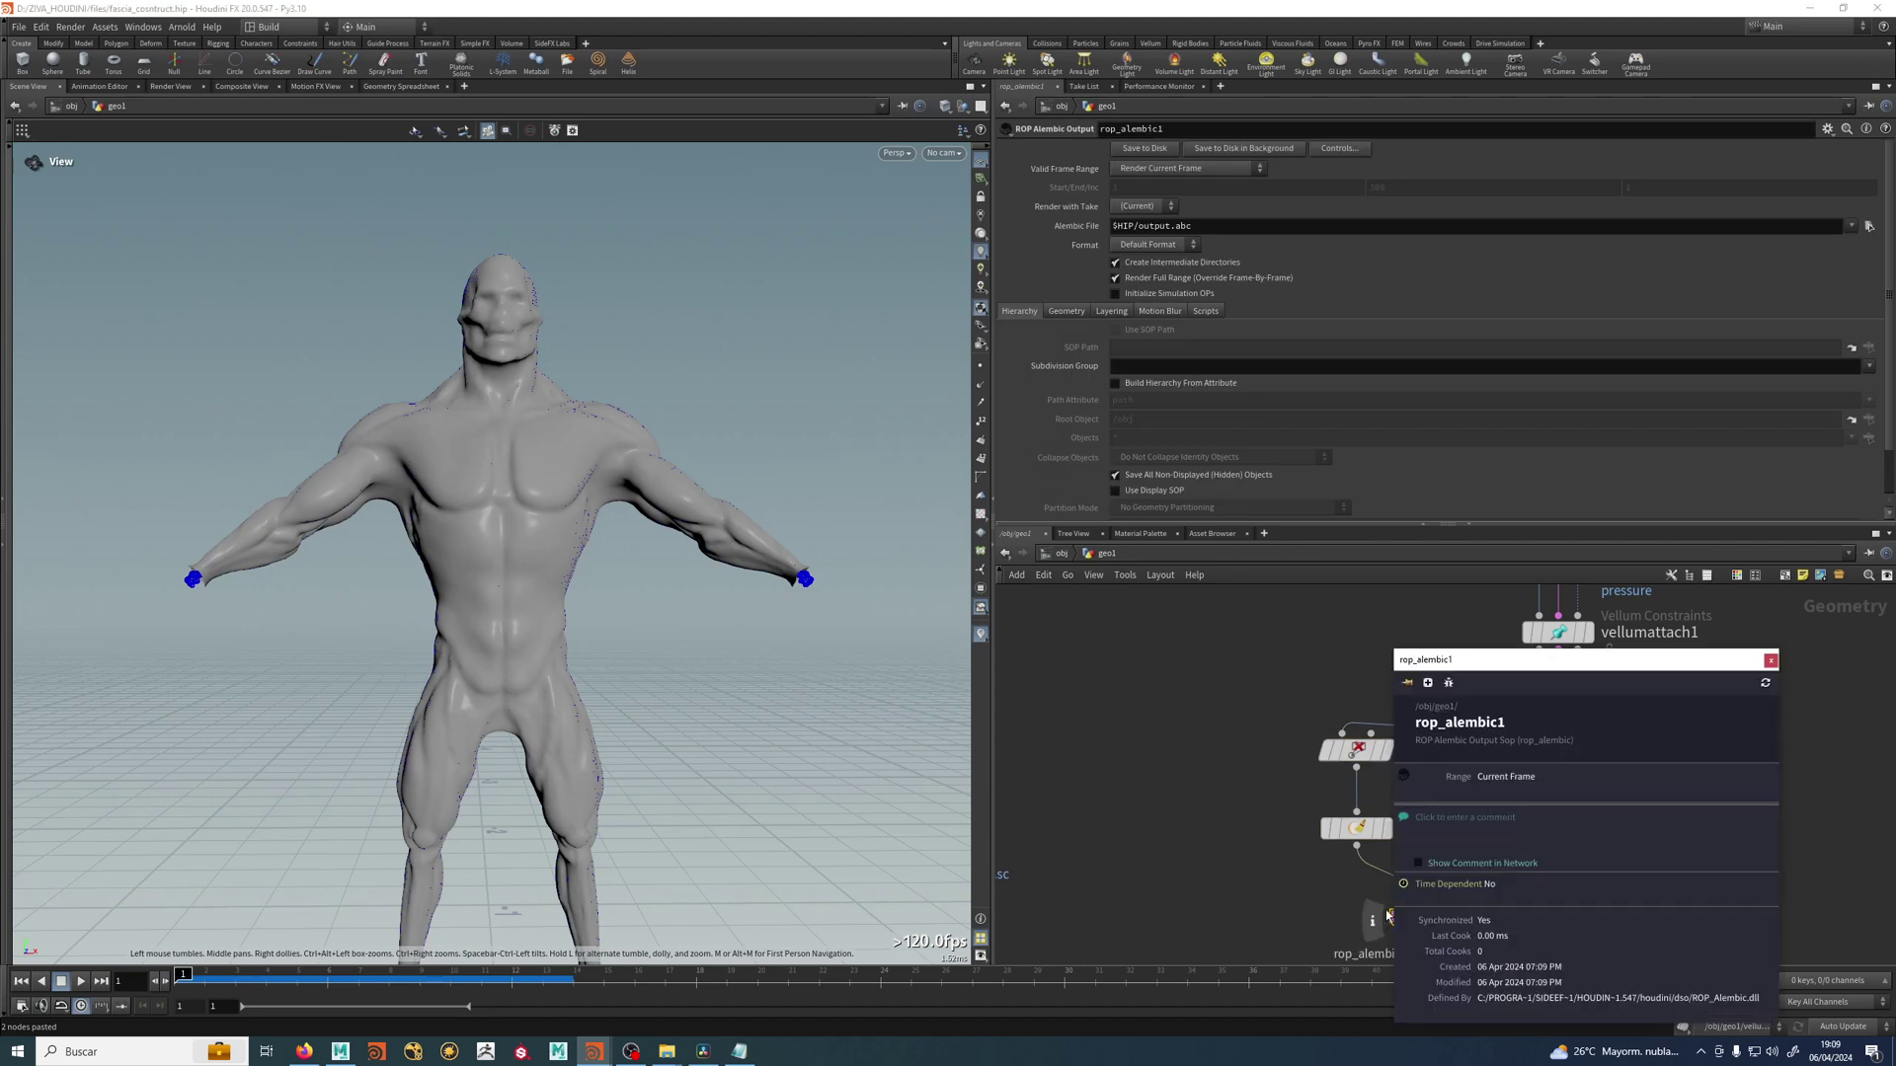
left_click(1770, 661)
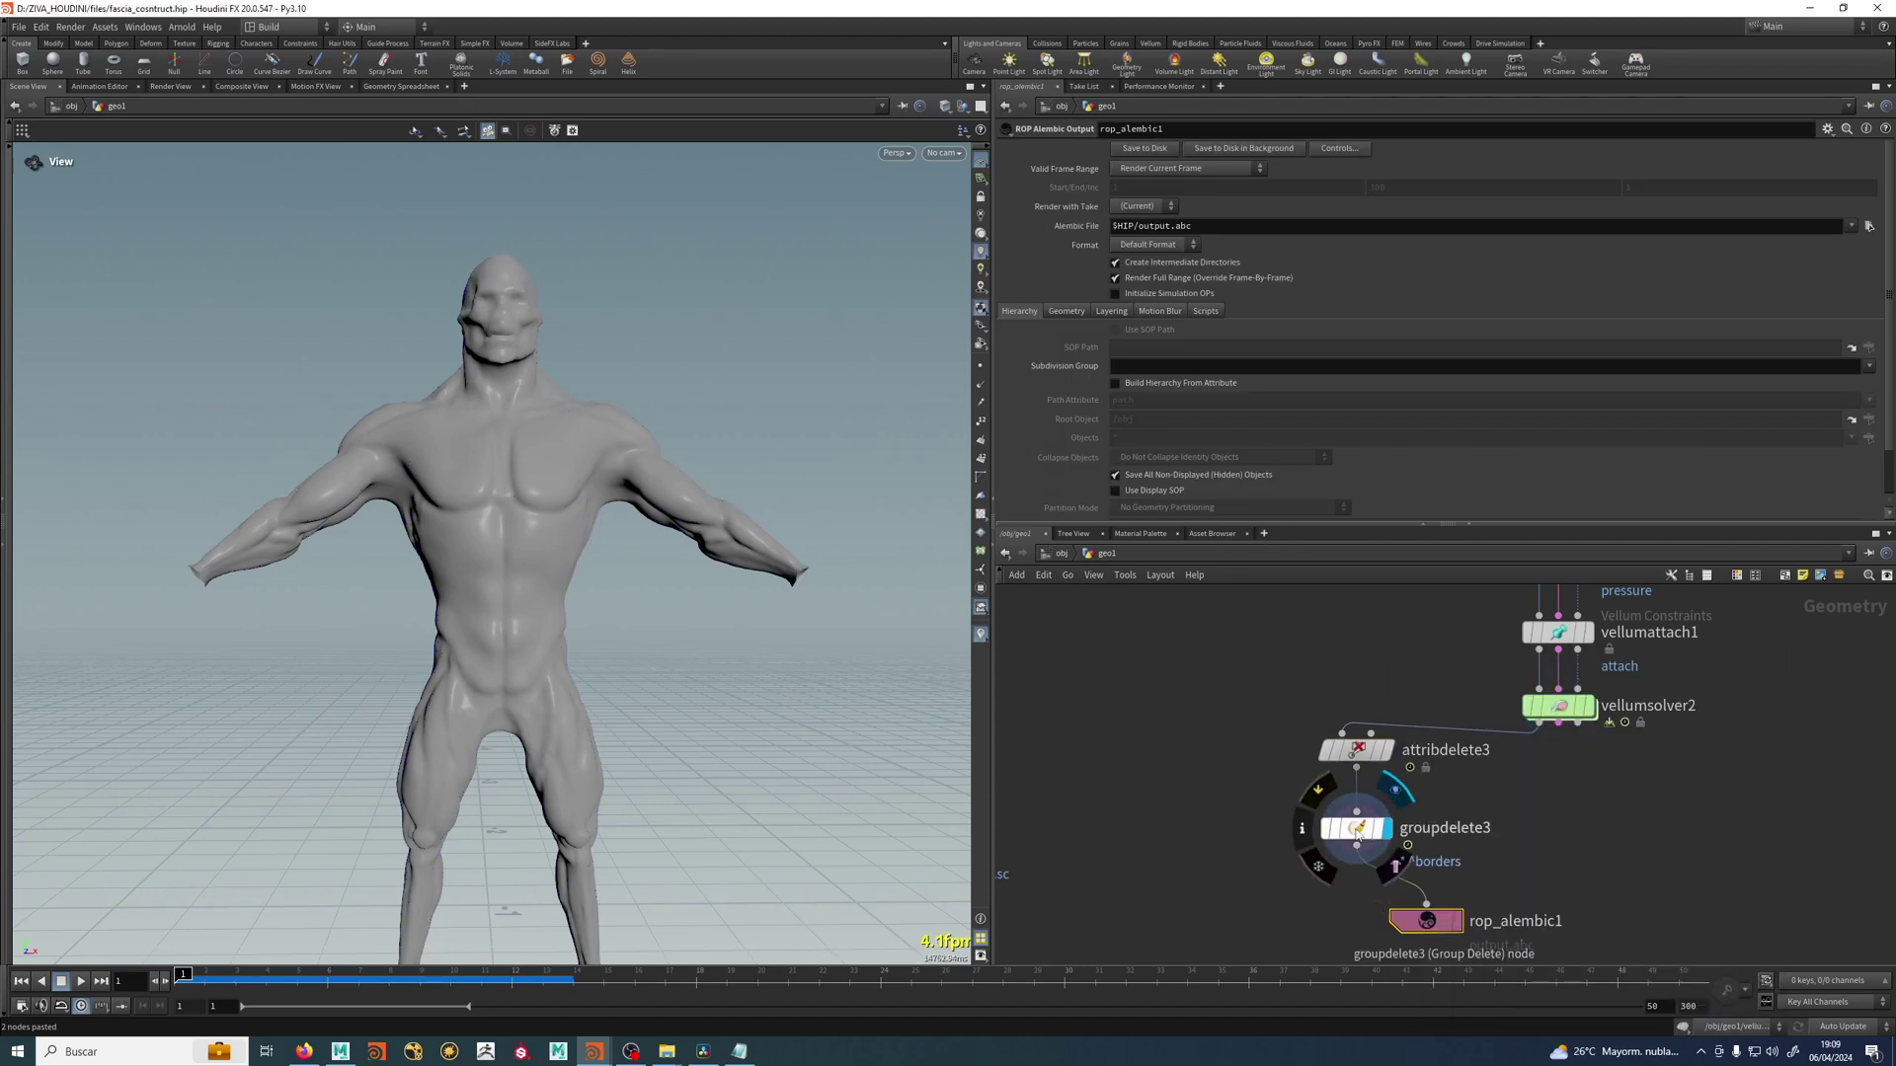
left_click(1302, 832)
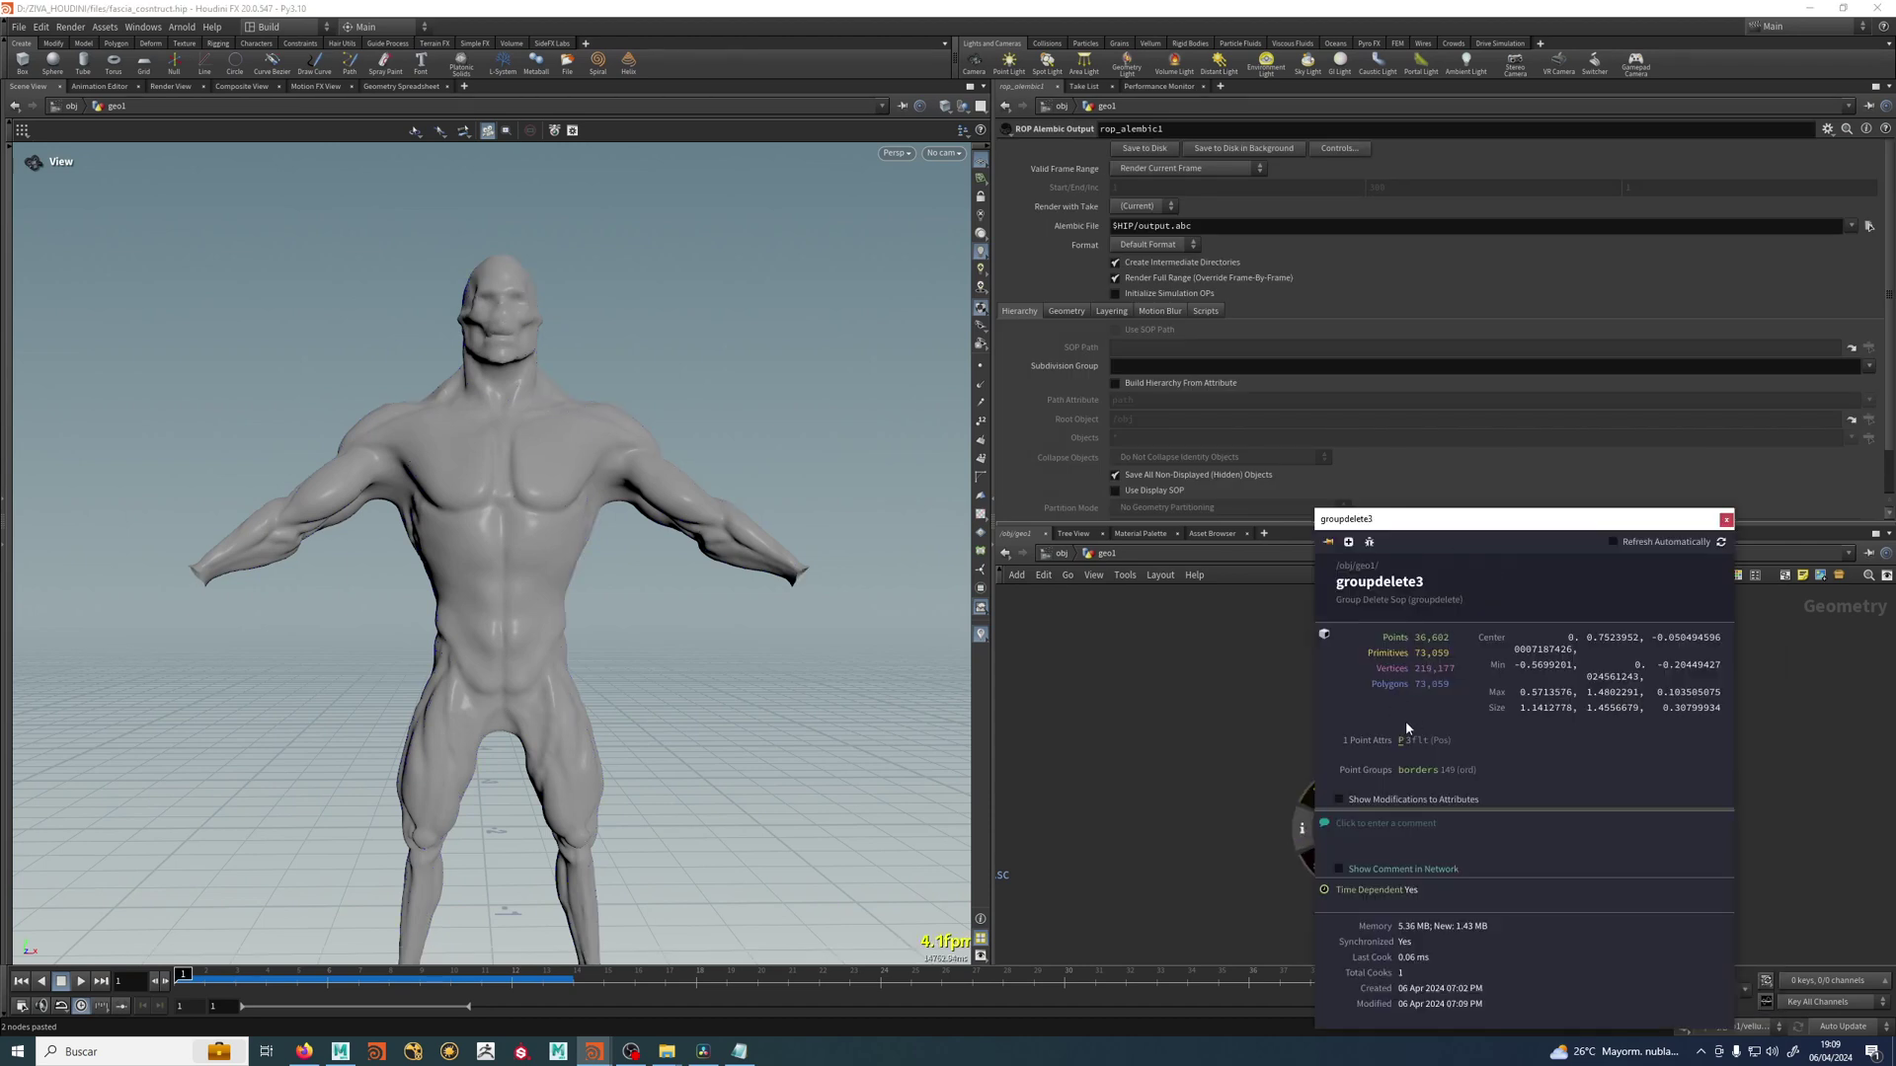
left_click(1723, 523)
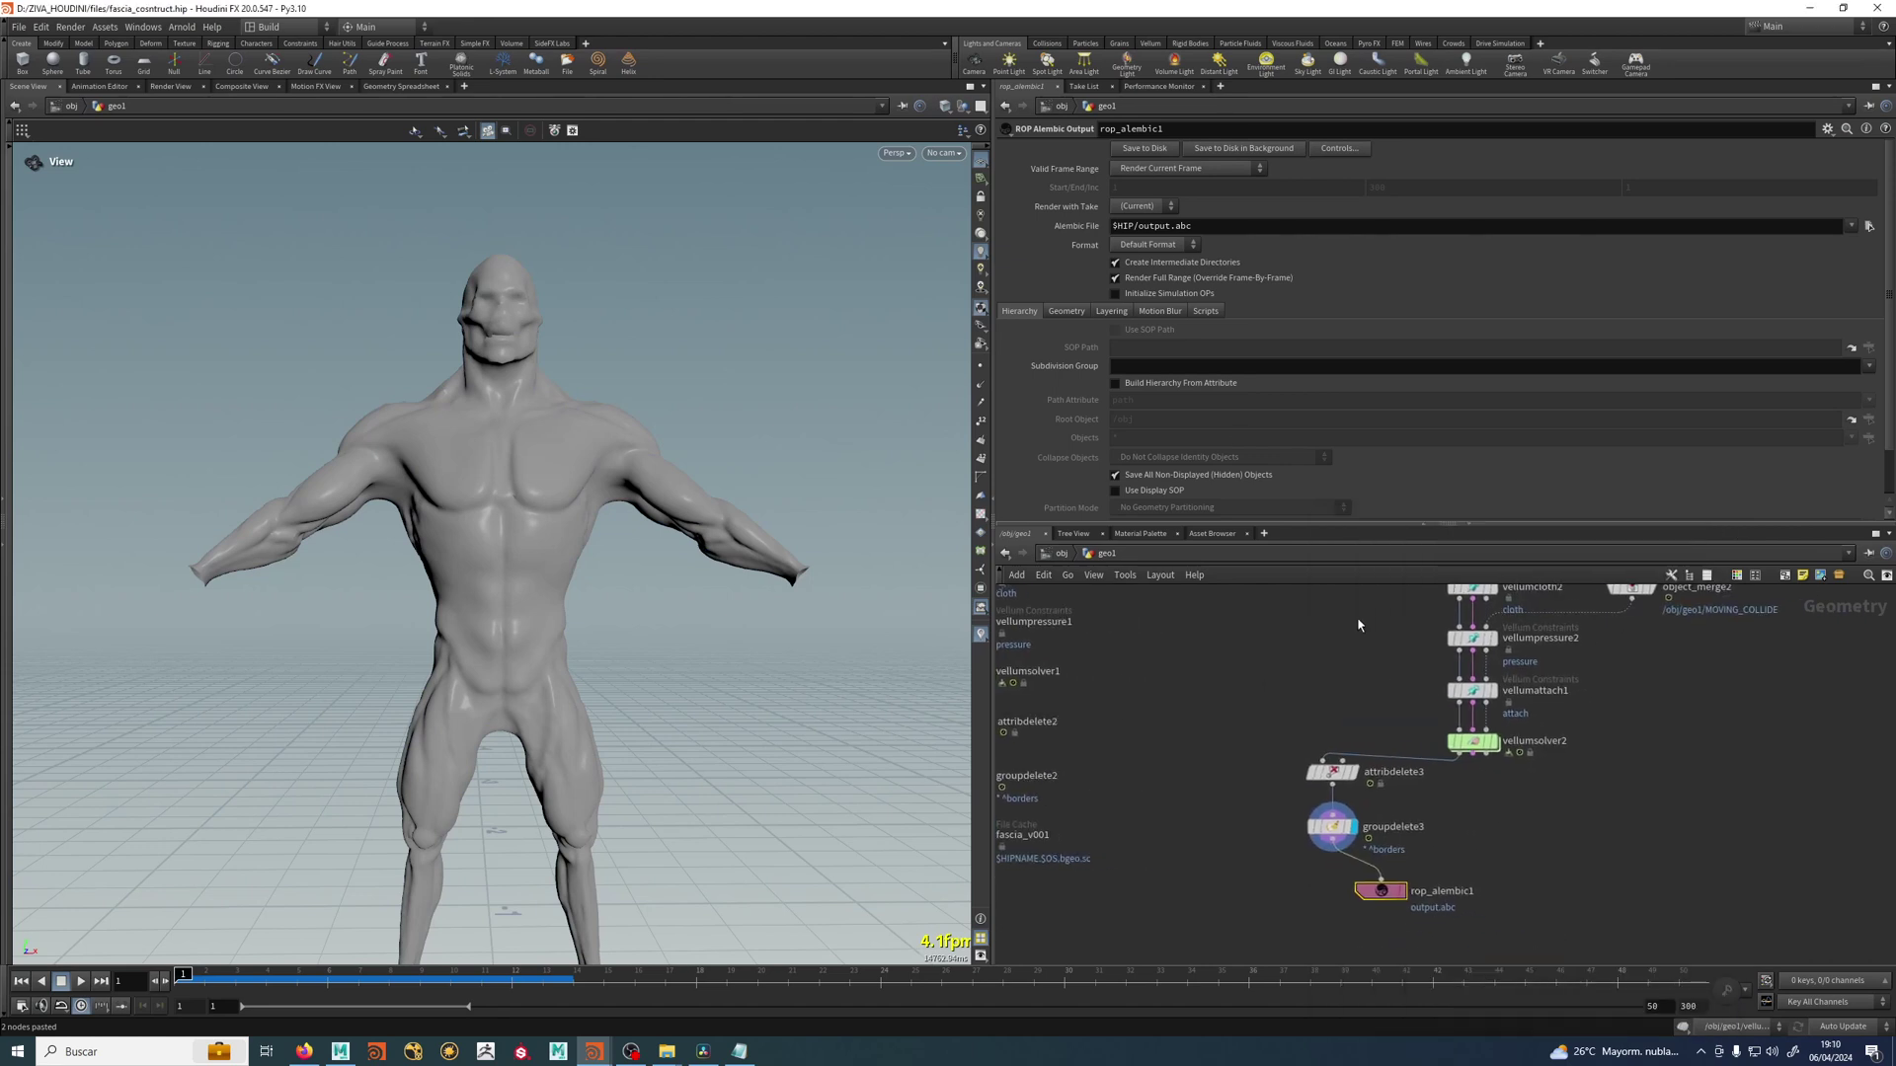
Arrange attribdelete3, groupdelete3 and rop_alembic1 in a vertical chain beneath vellumsolver2.
middle_click_drag(1498, 804, 1543, 703)
scroll(1543, 703, "up", 1)
left_click_drag(1425, 799, 1366, 811)
left_click_drag(1419, 909, 1318, 597)
left_click_drag(1372, 667, 1540, 700)
left_click(1438, 698)
middle_click_drag(1438, 698, 1407, 732)
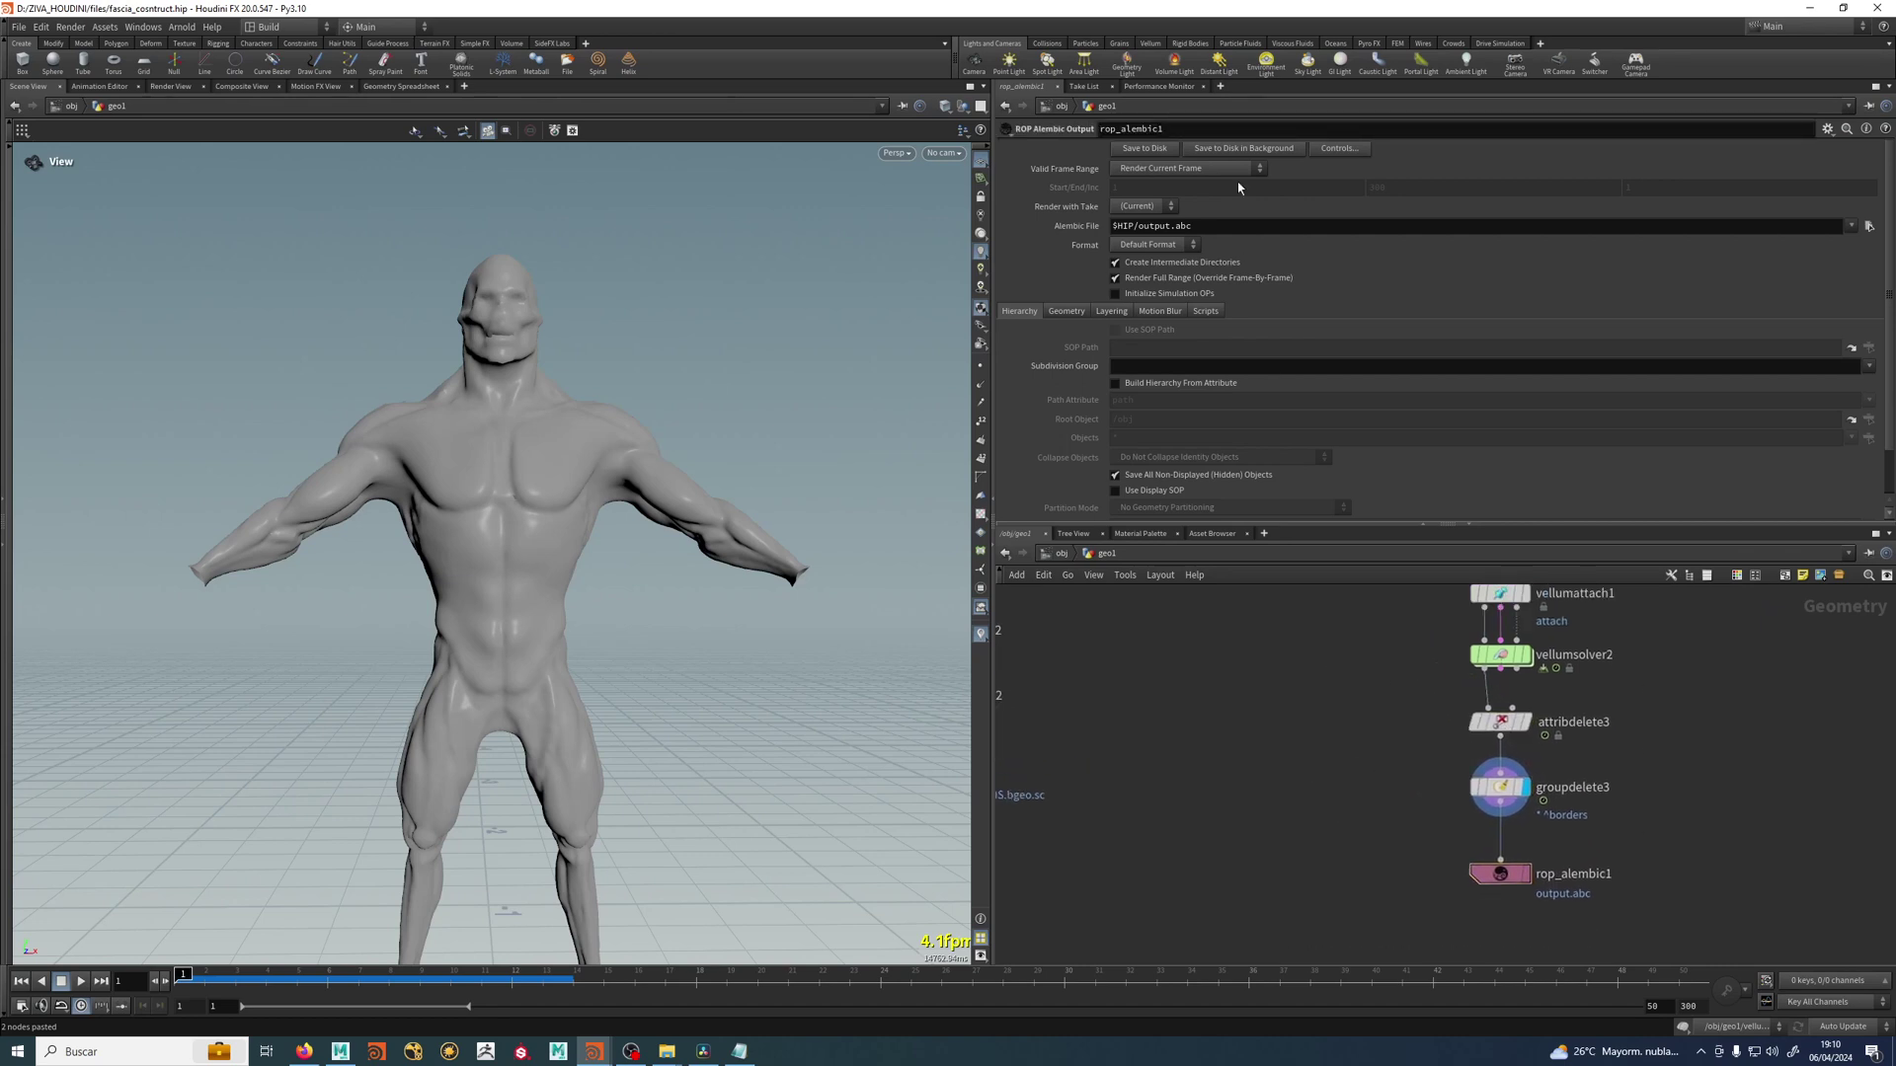
Set rop_alembic1 to Render Frame Range and its Alembic file to $HIP/fascia_sim_v001.abc.
left_click(1238, 176)
left_click(1191, 205)
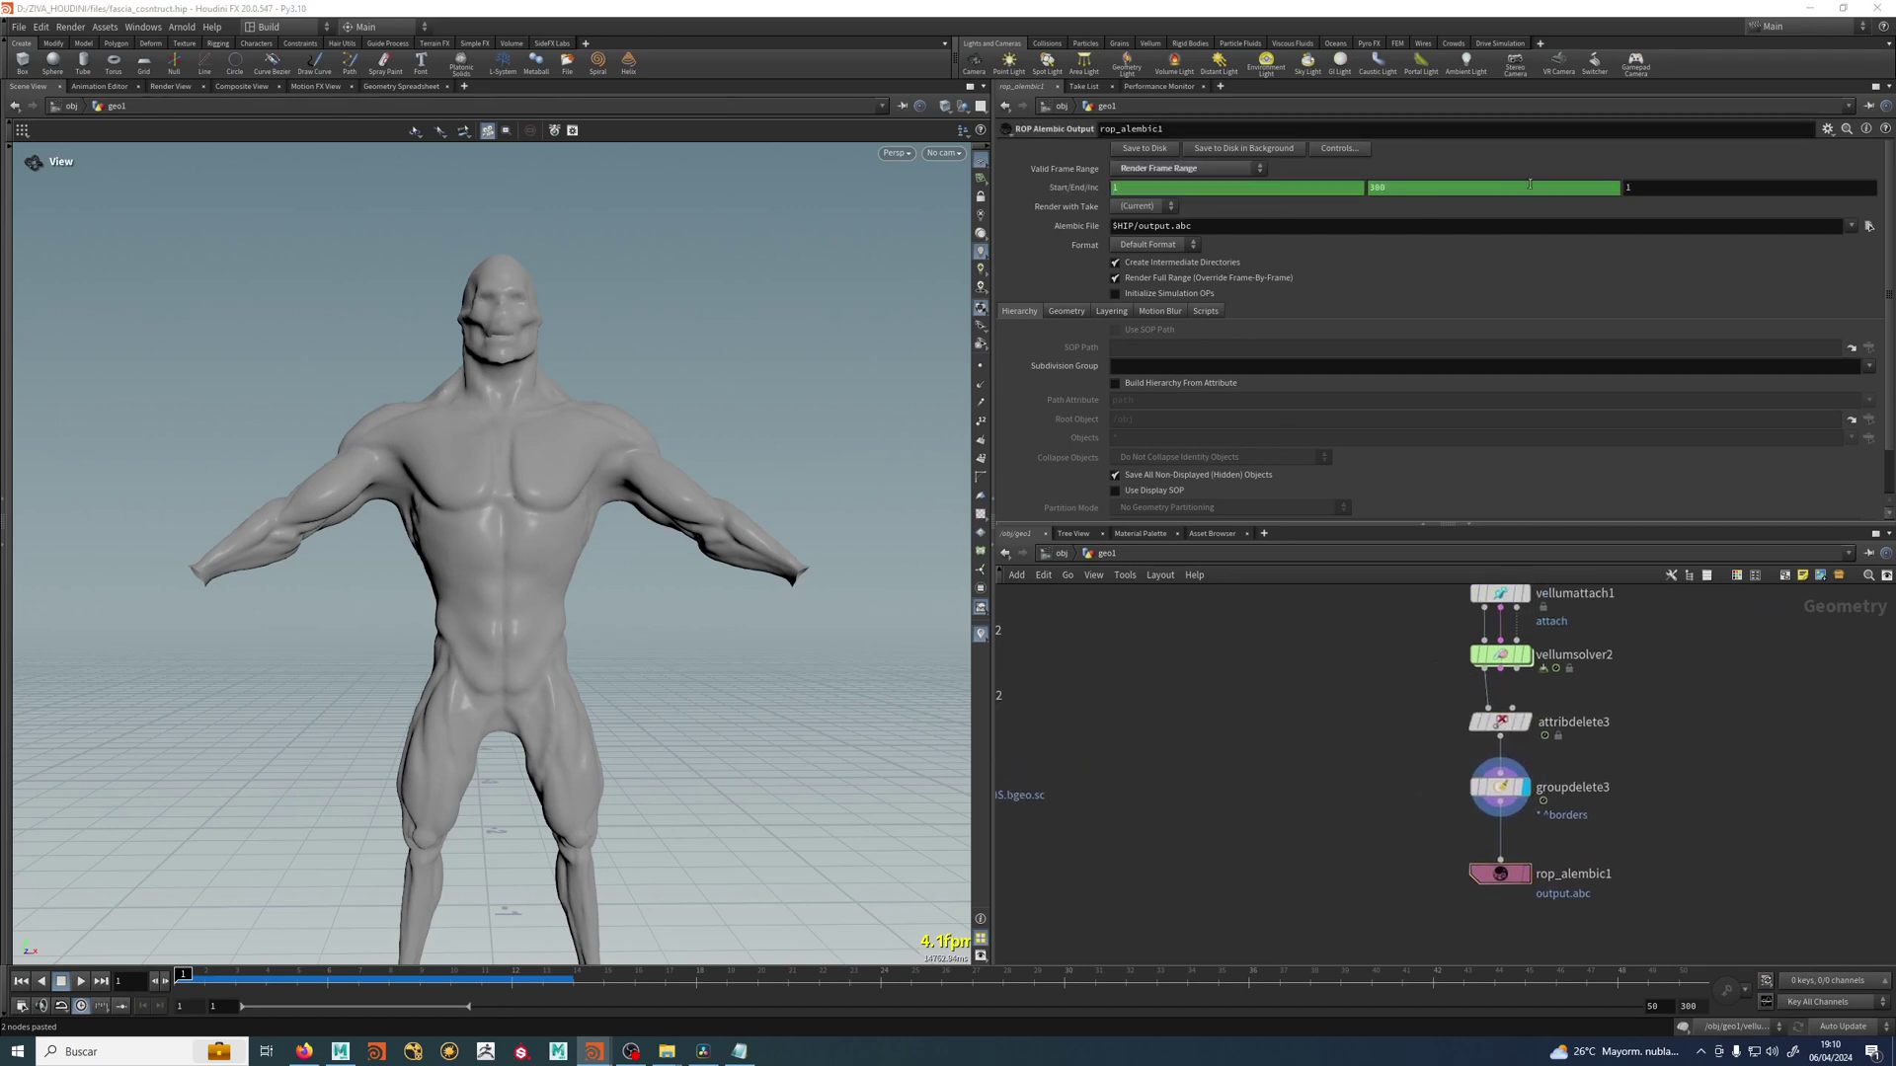
left_click(1065, 227)
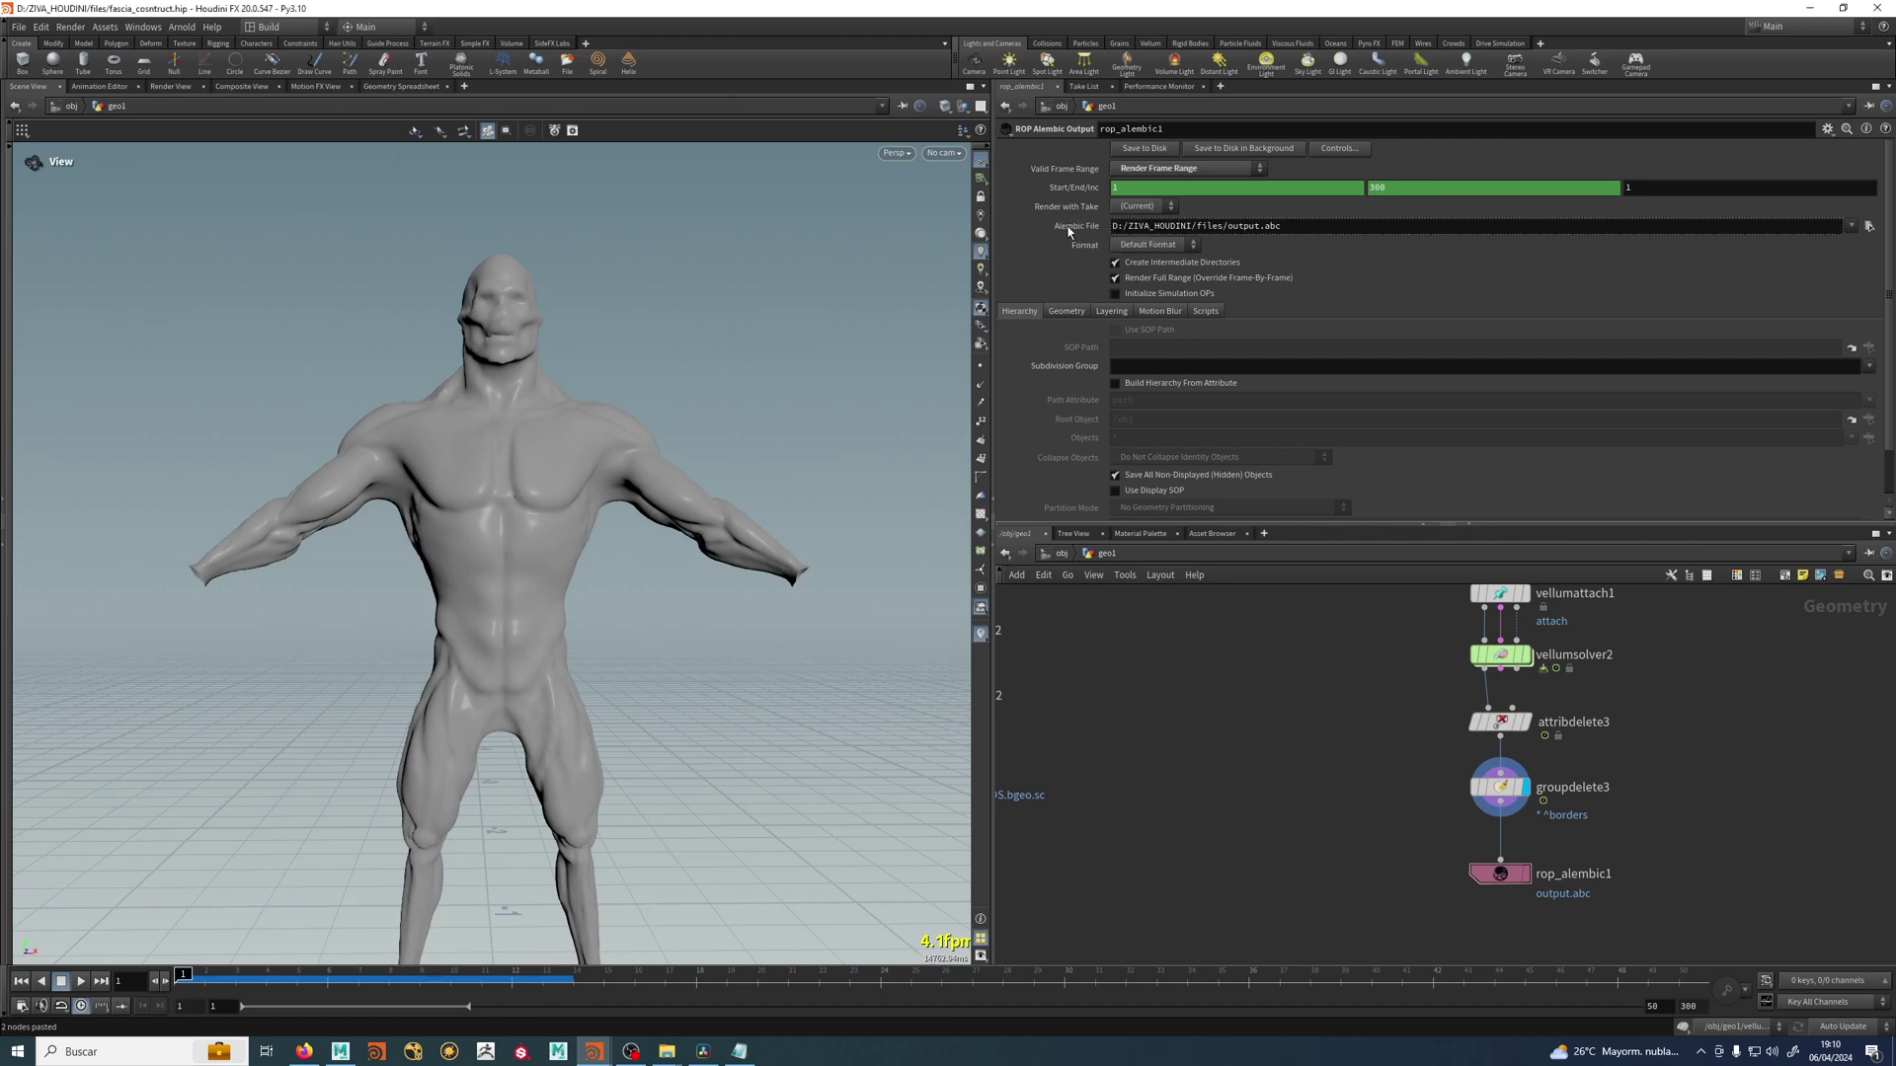
left_click(1070, 228)
left_click_drag(1139, 225, 1238, 225)
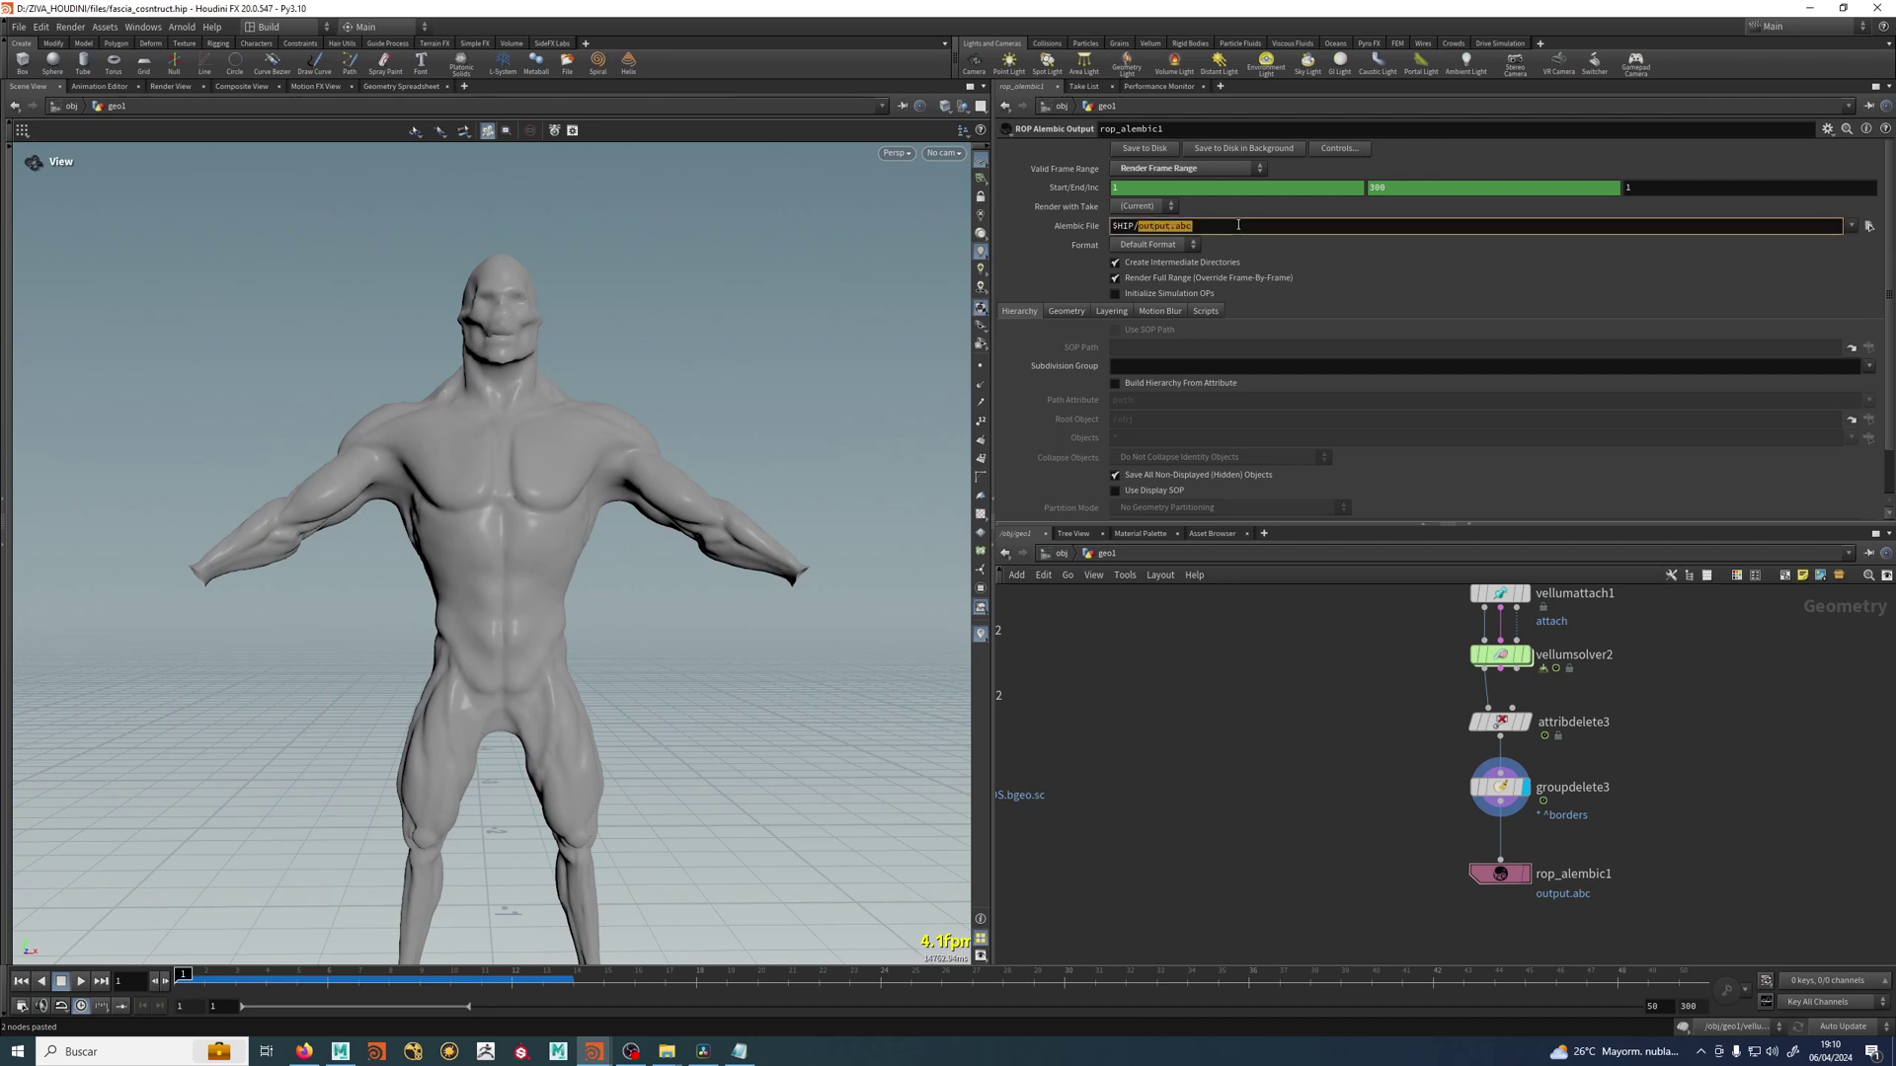
type("fascia_sim_v001")
key("Return")
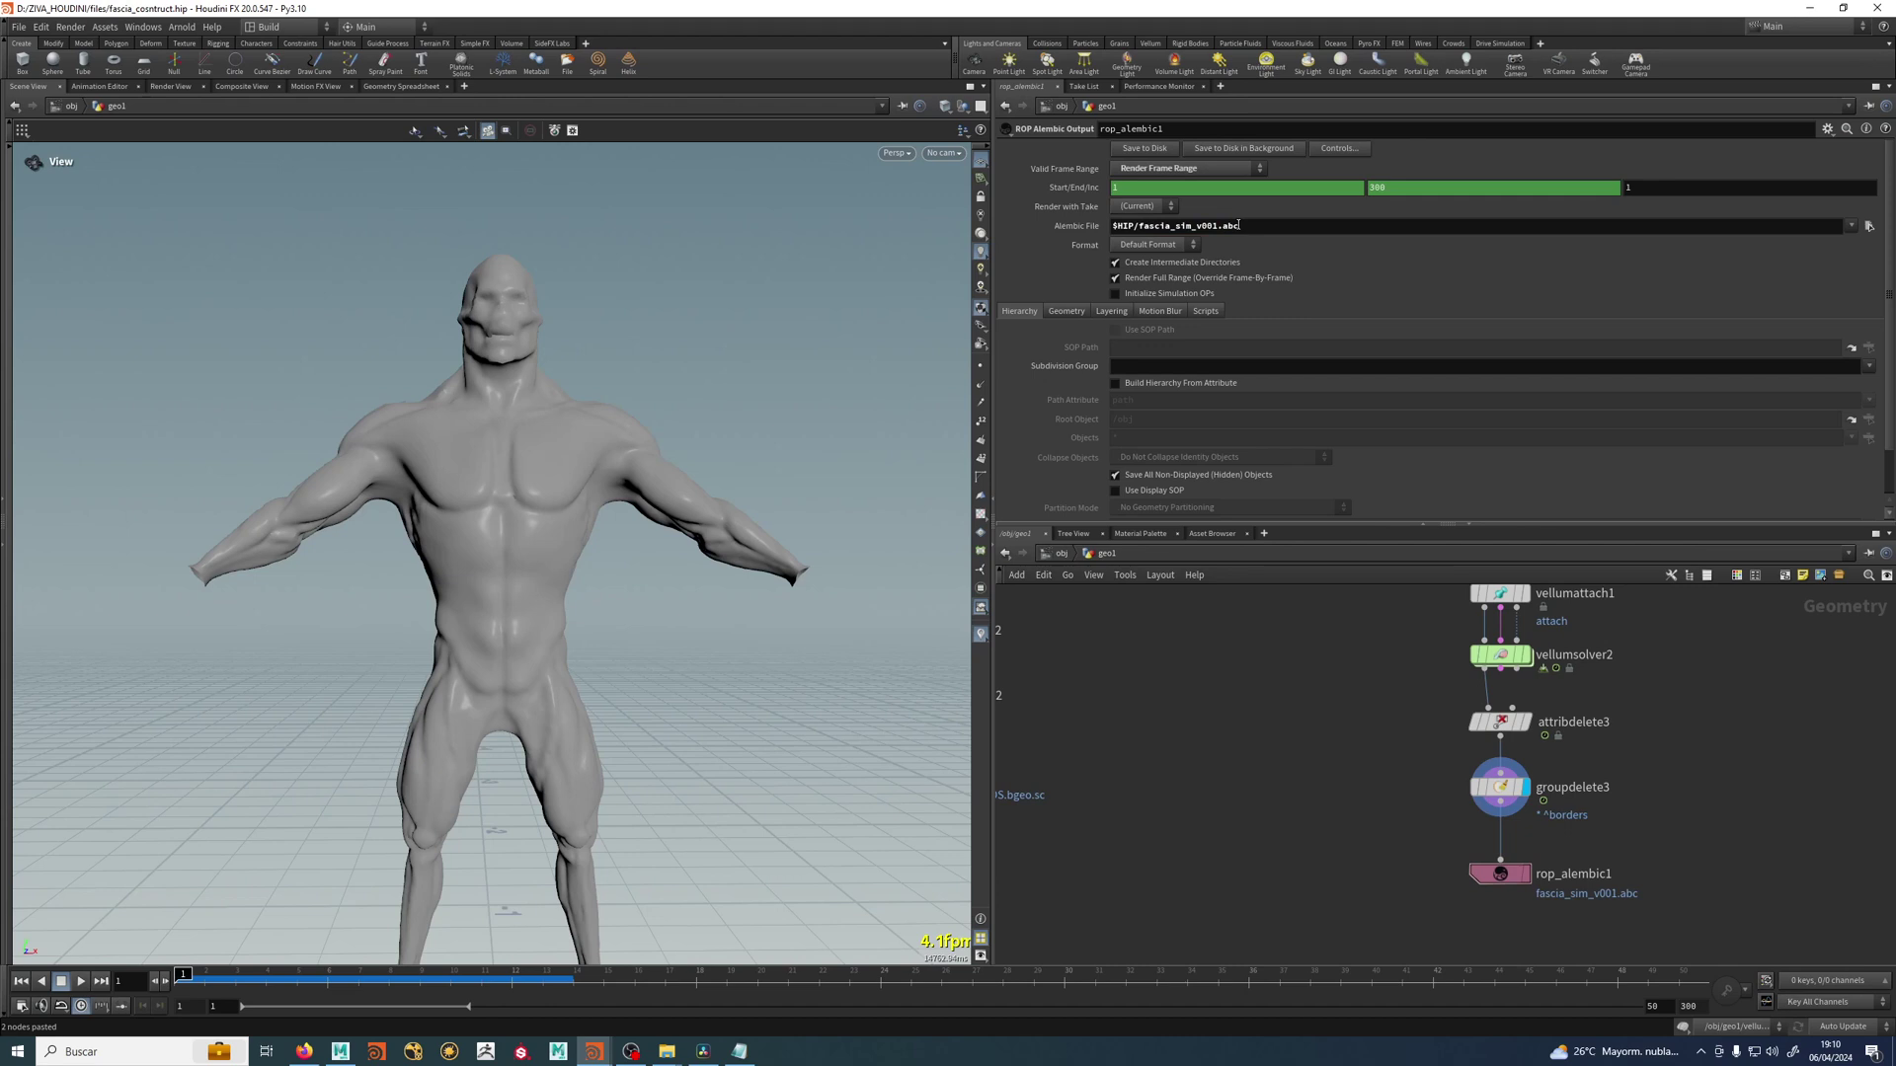